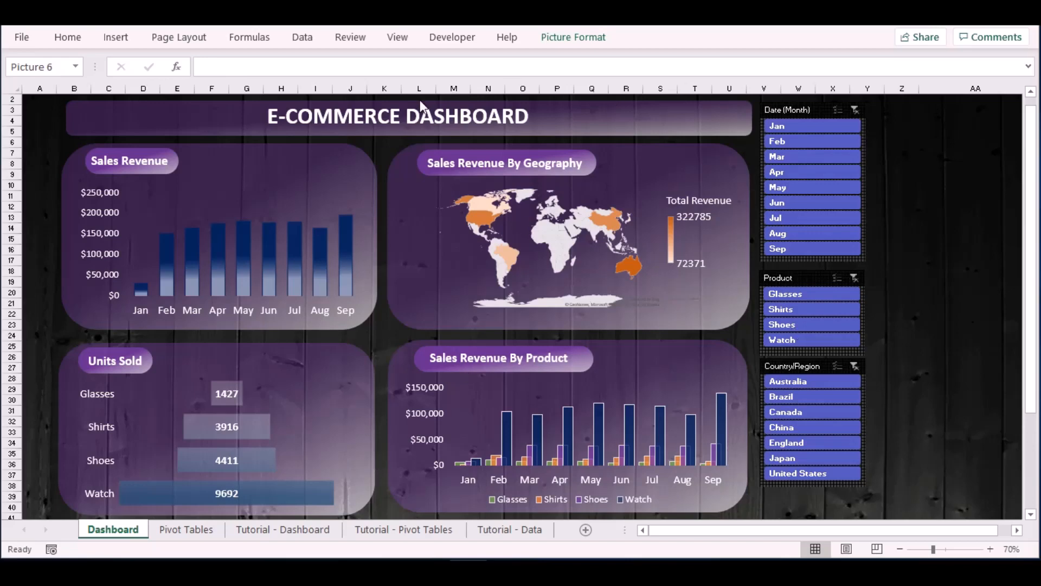
# Go to the Tutorial - Data sheet and examine its column headers and the extent of the Date column
pyautogui.moveTo(346, 265)
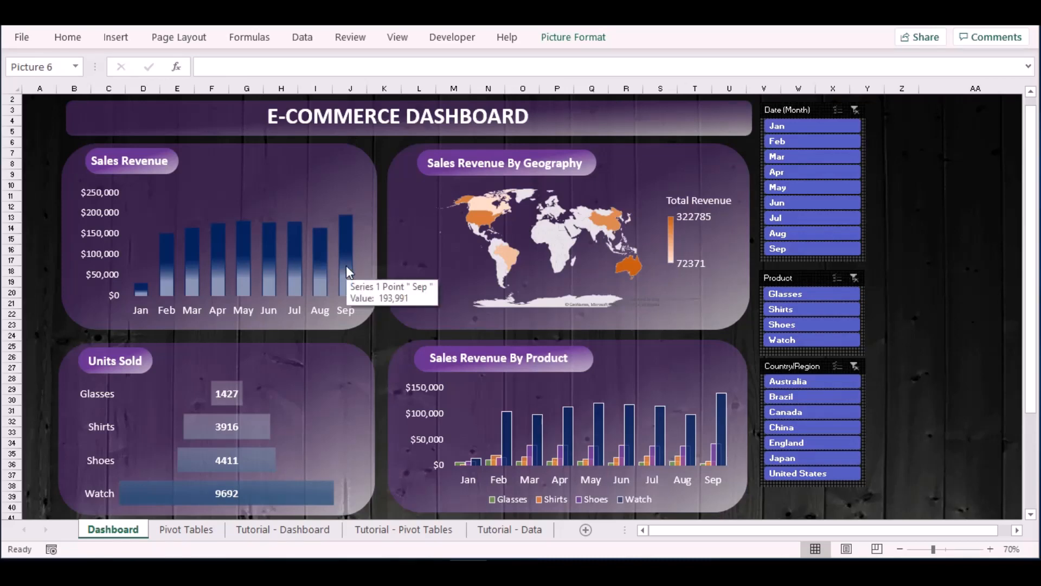
pyautogui.click(515, 529)
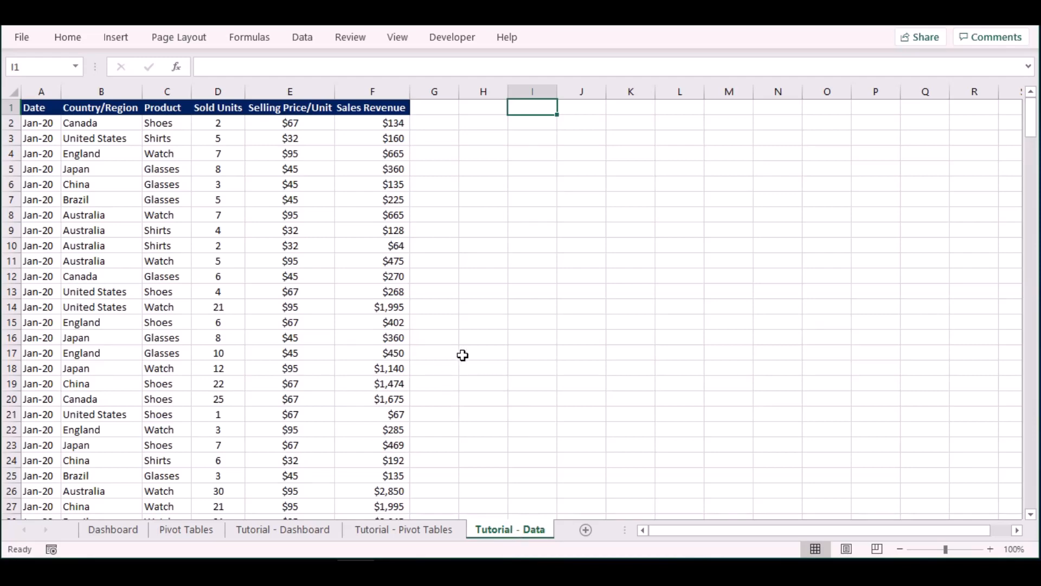
pyautogui.click(33, 124)
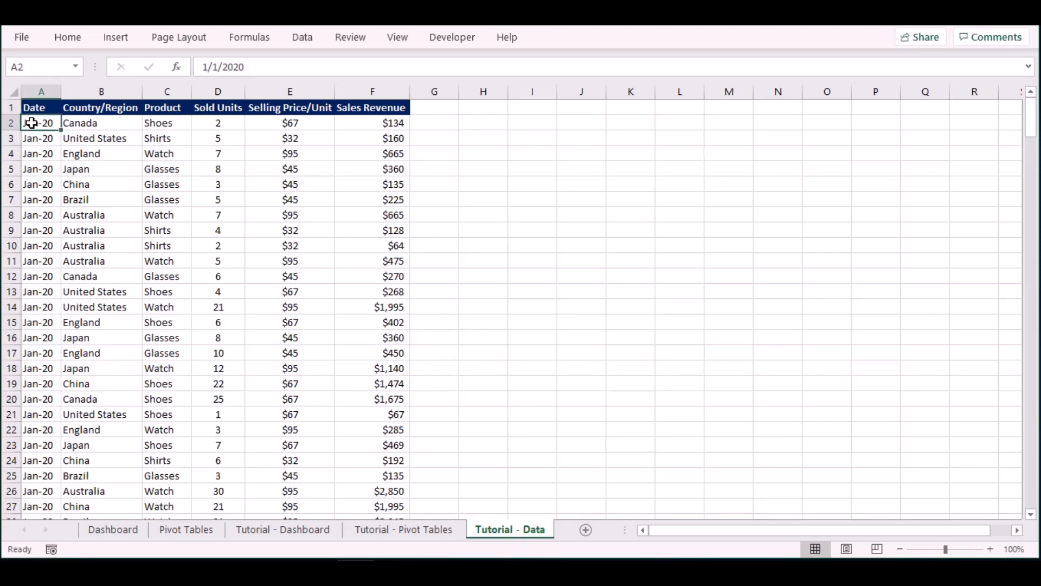
pyautogui.press('Up')
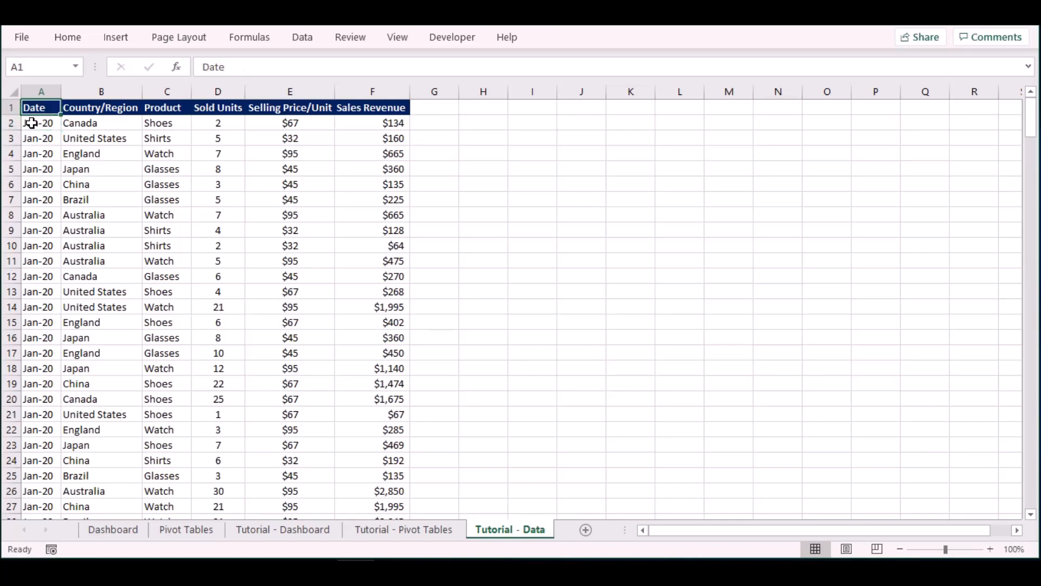
pyautogui.press('Right')
pyautogui.press('Right')
pyautogui.press('Right')
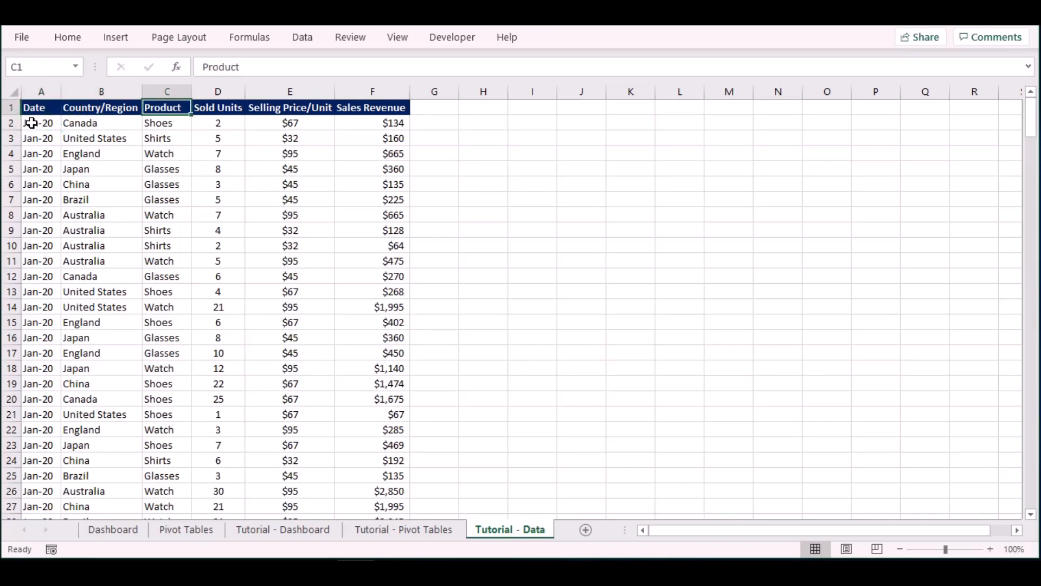
pyautogui.press('Right')
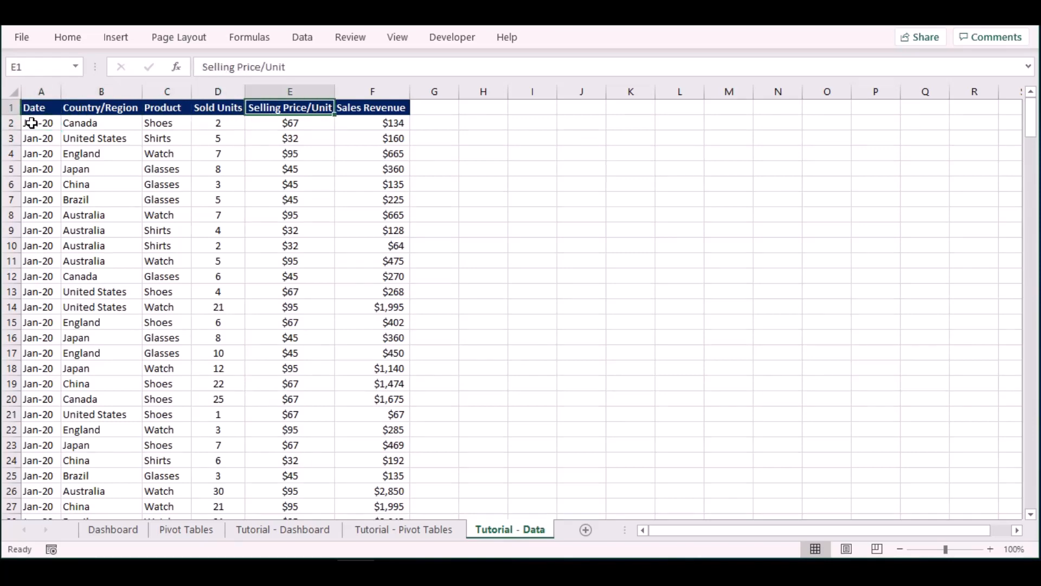
pyautogui.press('Right')
pyautogui.press('Left')
pyautogui.press('Left')
pyautogui.press('Left')
pyautogui.press('Left')
pyautogui.press('Left')
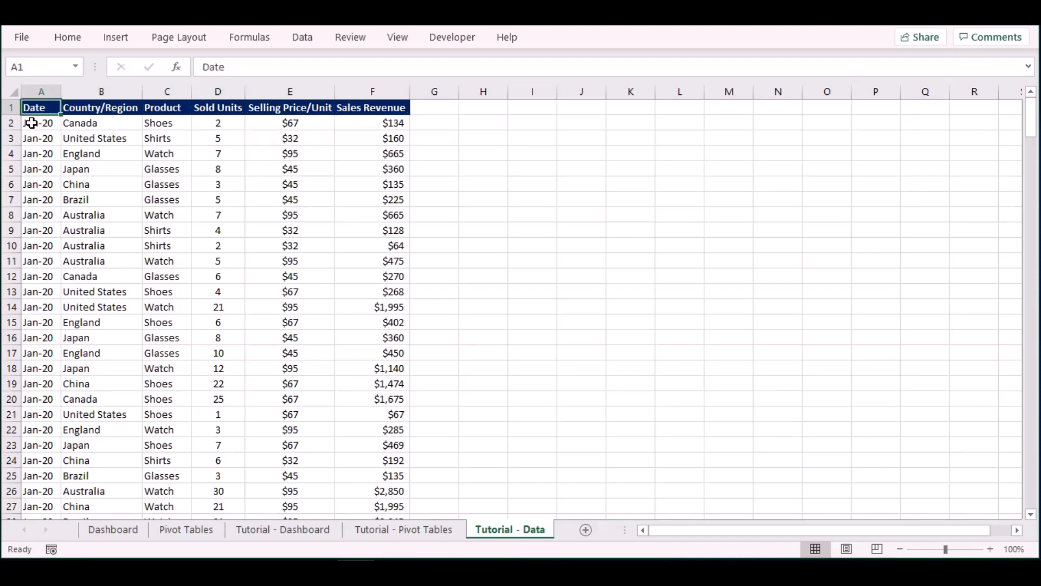
pyautogui.press('Down')
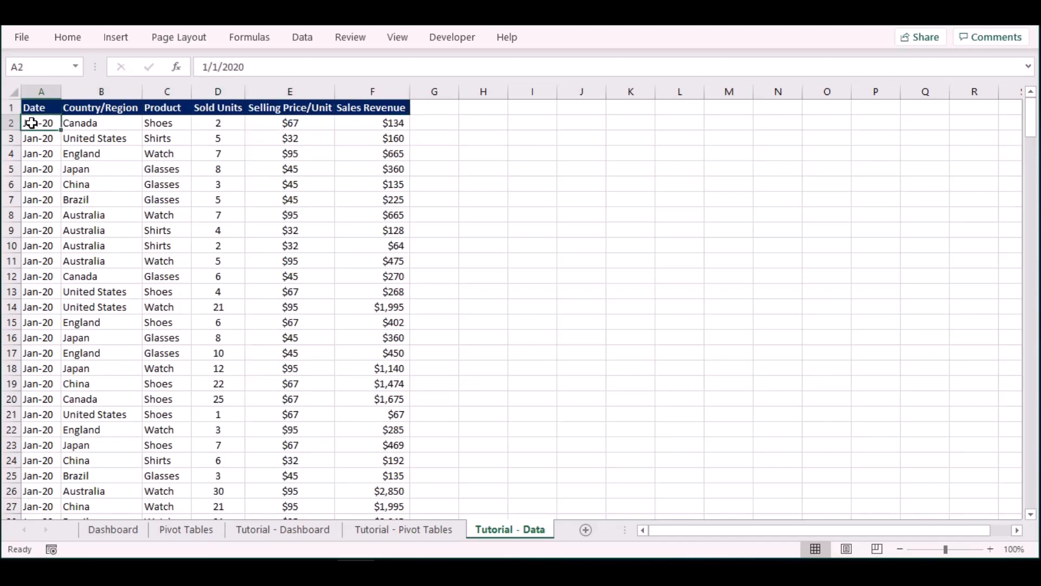
pyautogui.hotkey('ctrl', 'Down')
pyautogui.hotkey('ctrl', 'Up')
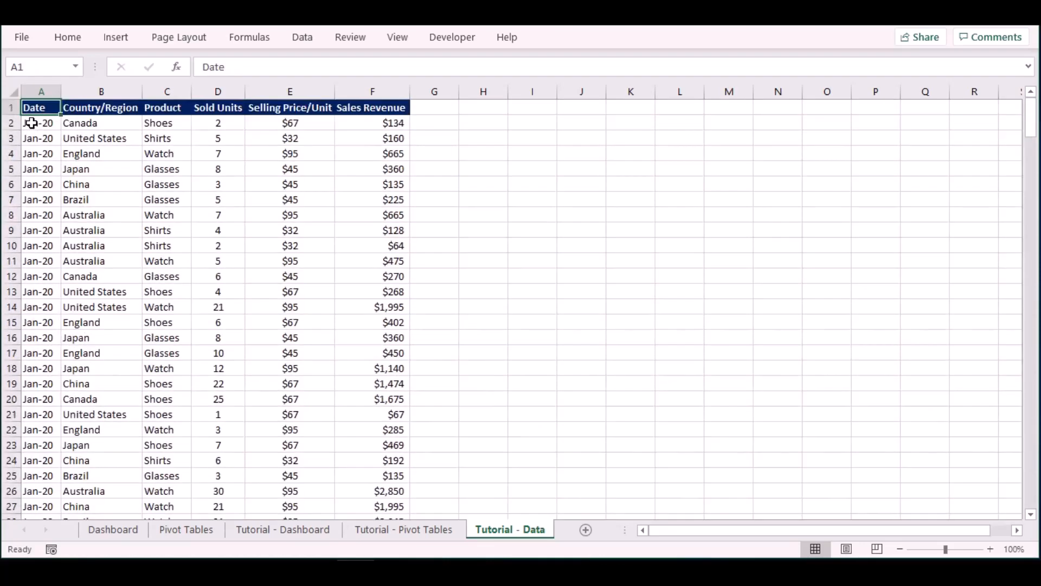
# Examine the country, product, sold units, unit price and sales revenue entries in the first data rows
pyautogui.press('Right')
pyautogui.press('Down')
pyautogui.press('Down')
pyautogui.press('Down')
pyautogui.press('Down')
pyautogui.press('Down')
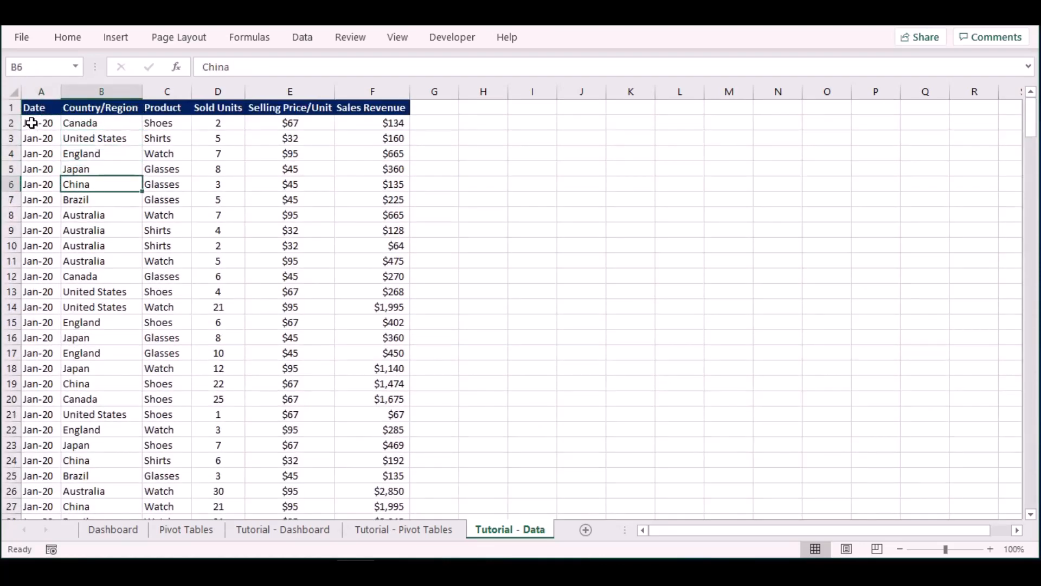
pyautogui.press('Right')
pyautogui.press('Up')
pyautogui.press('Up')
pyautogui.press('Up')
pyautogui.press('Down')
pyautogui.press('Down')
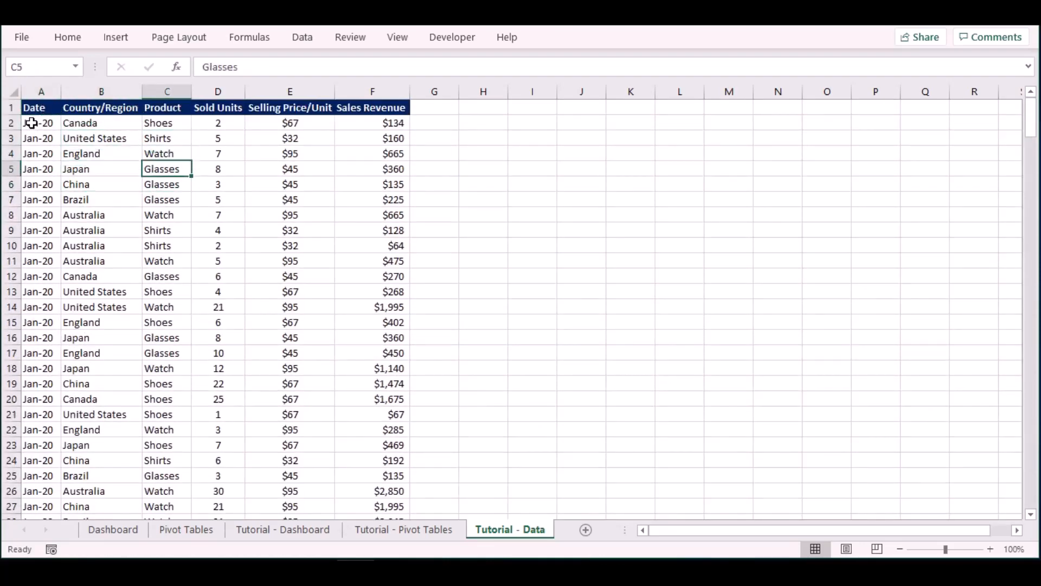
pyautogui.press('Right')
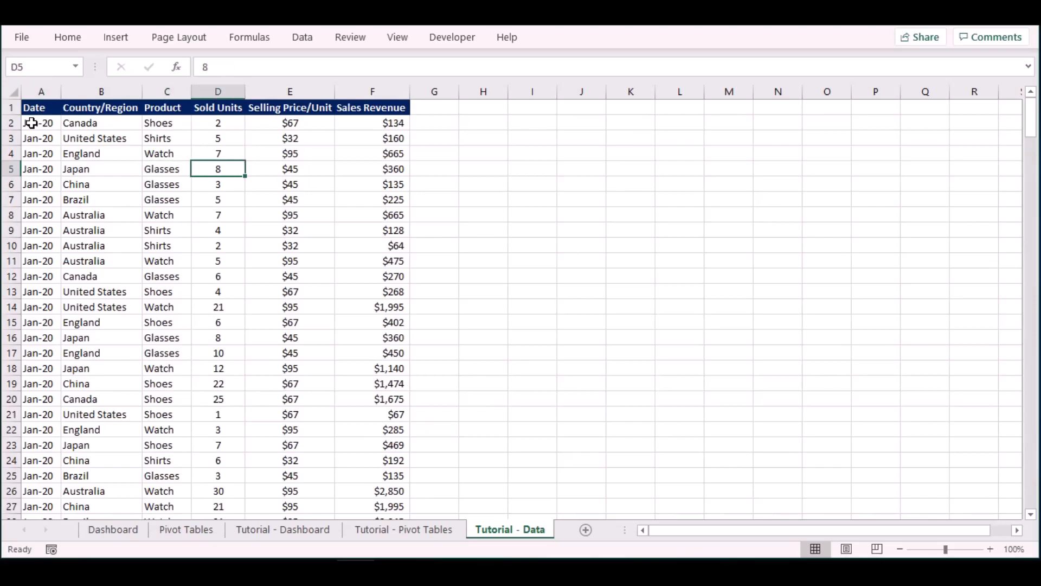
pyautogui.press('Right')
pyautogui.press('Up')
pyautogui.press('Up')
pyautogui.press('Up')
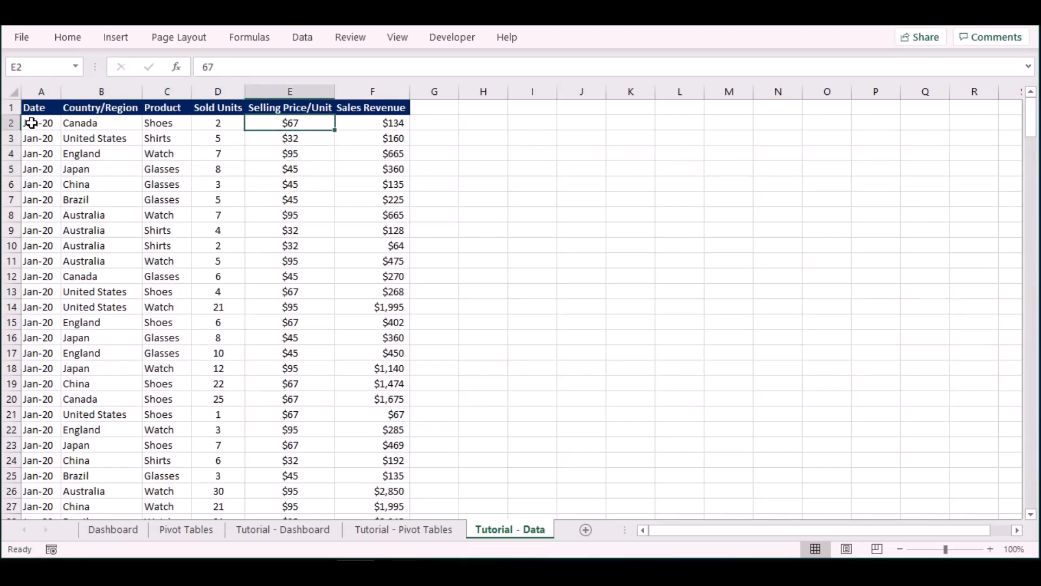
pyautogui.press('Down')
pyautogui.press('Down')
pyautogui.press('Down')
pyautogui.press('Down')
pyautogui.press('Down')
pyautogui.press('Right')
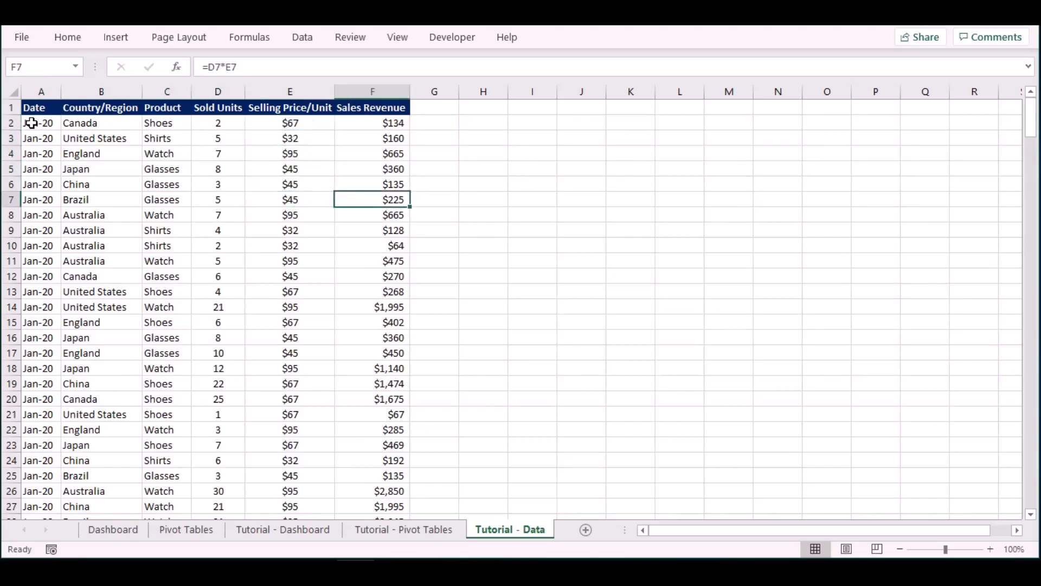
# Copy the entire sales data range A1:F274, including the header row
pyautogui.press('Left')
pyautogui.press('Left')
pyautogui.press('Left')
pyautogui.press('Left')
pyautogui.press('Left')
pyautogui.press('Up')
pyautogui.press('Up')
pyautogui.press('Up')
pyautogui.press('Up')
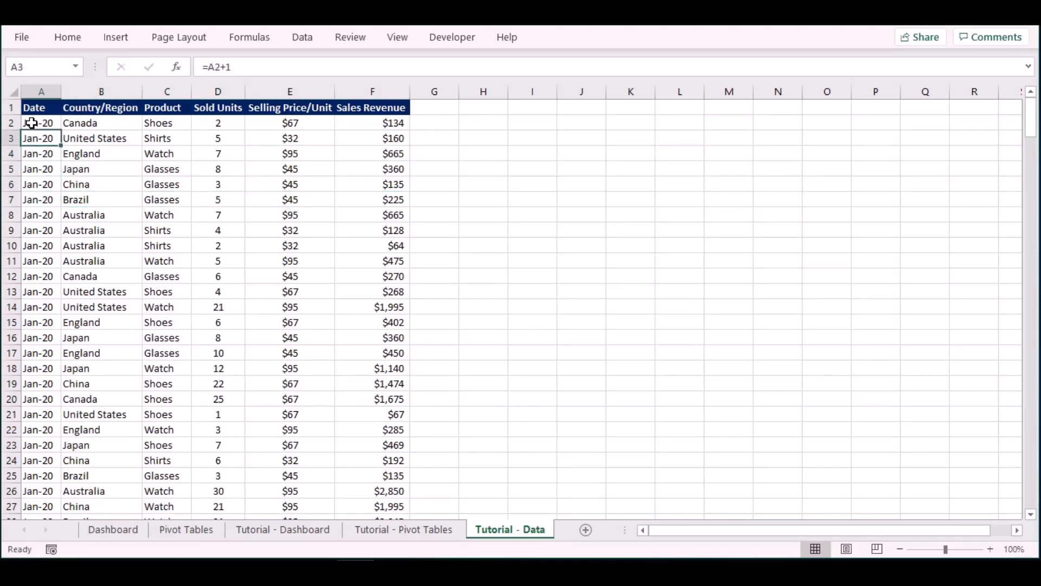
pyautogui.press('Up')
pyautogui.press('Up')
pyautogui.hotkey('shift', 'Right')
pyautogui.hotkey('shift', 'Right')
pyautogui.hotkey('shift', 'Right')
pyautogui.hotkey('shift', 'Right')
pyautogui.hotkey('shift', 'Right')
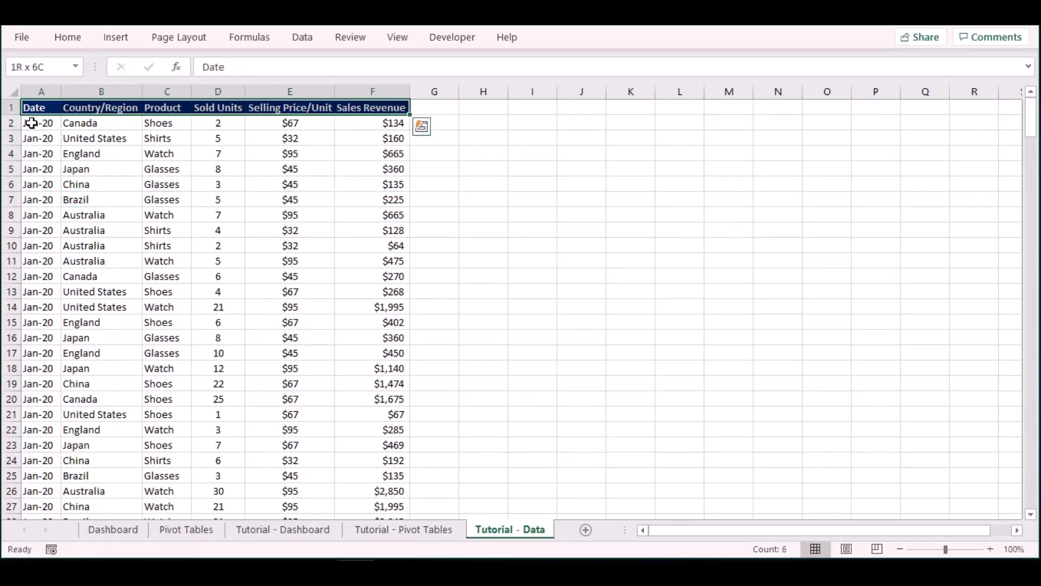
pyautogui.hotkey('ctrl', 'shift', 'Down')
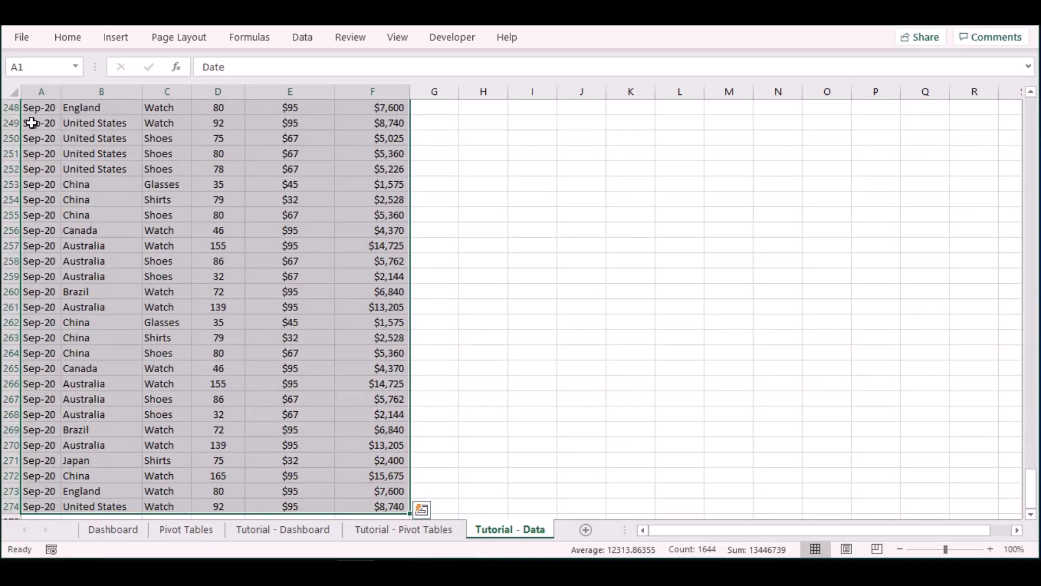
pyautogui.hotkey('ctrl', 'c')
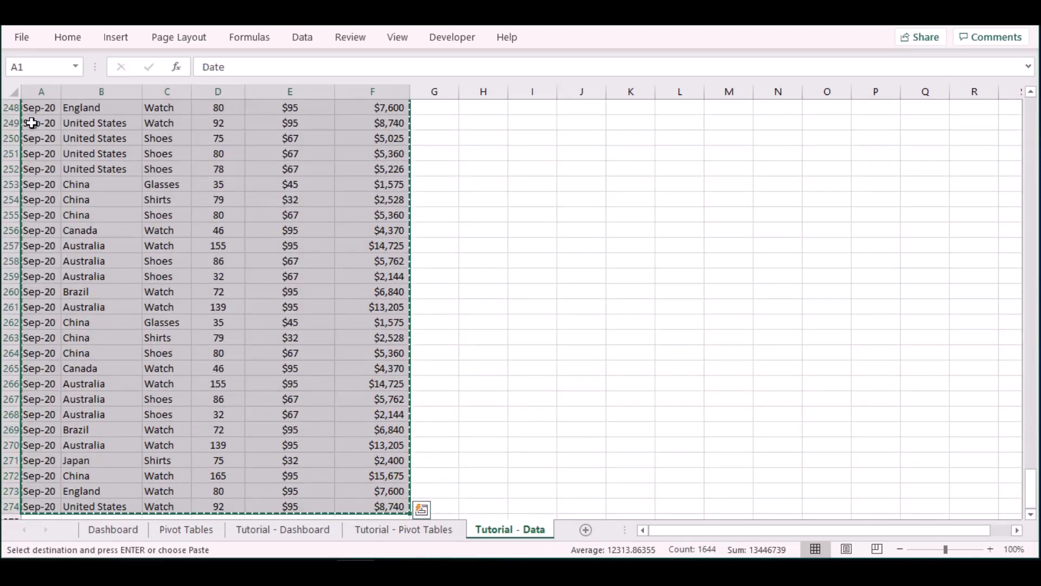
# Paste the copied sales data into the Tutorial - Pivot Tables sheet starting at cell A1
pyautogui.click(395, 529)
pyautogui.click(338, 167)
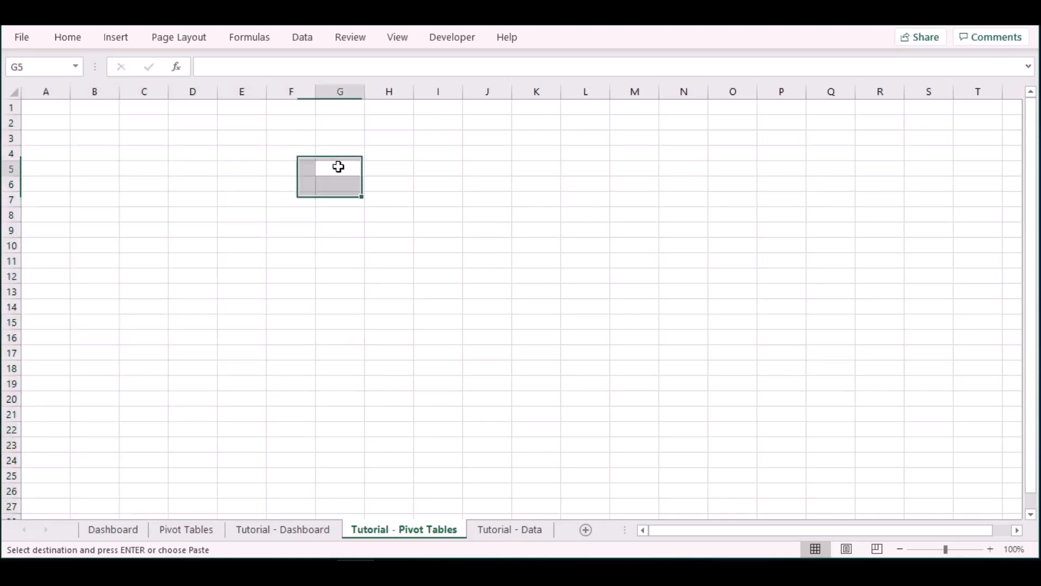
pyautogui.click(45, 111)
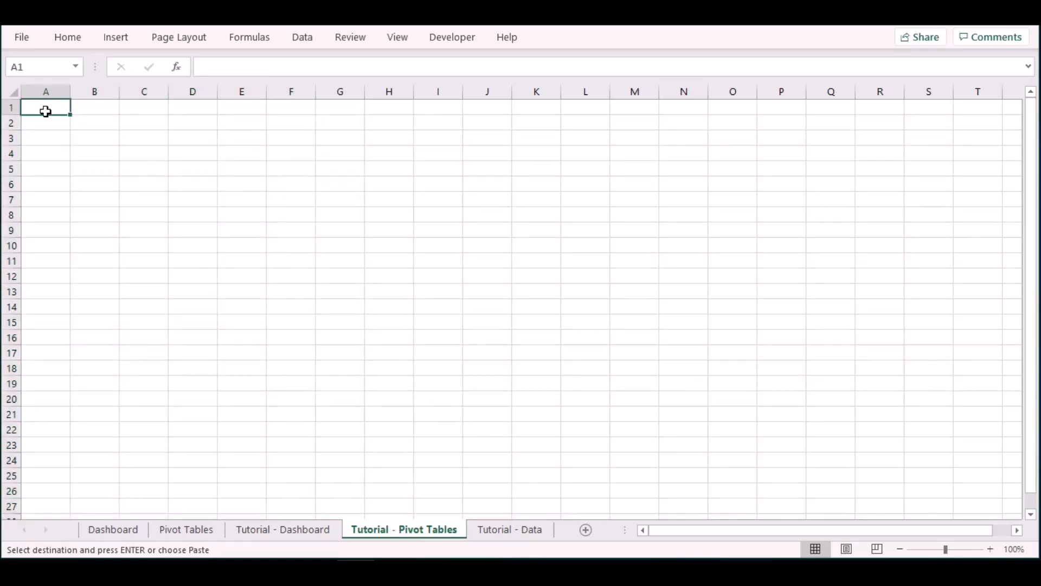
pyautogui.hotkey('ctrl', 'v')
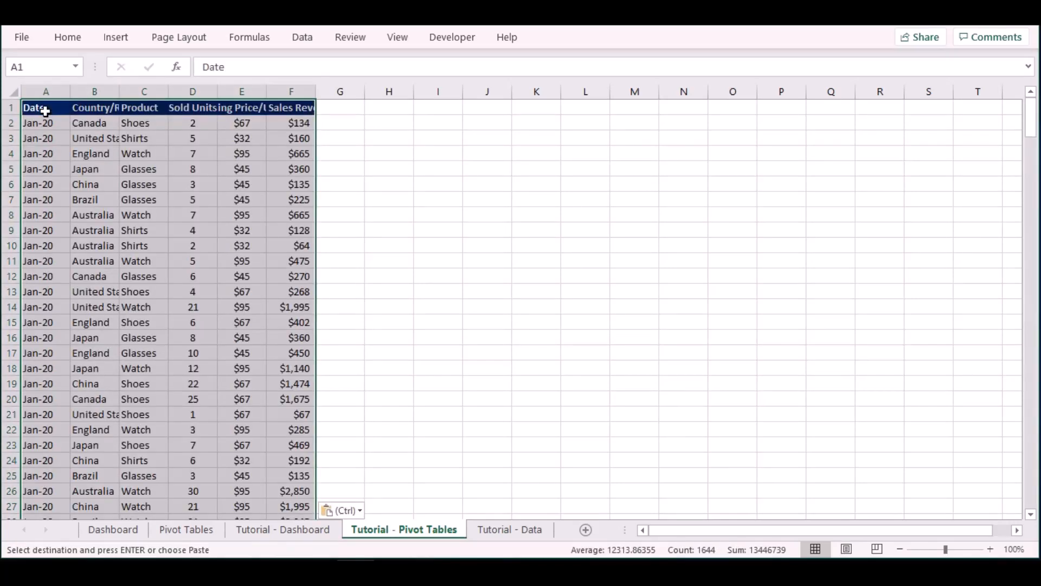
# AutoFit the column widths of the pasted sales data
pyautogui.hotkey('alt', 'h')
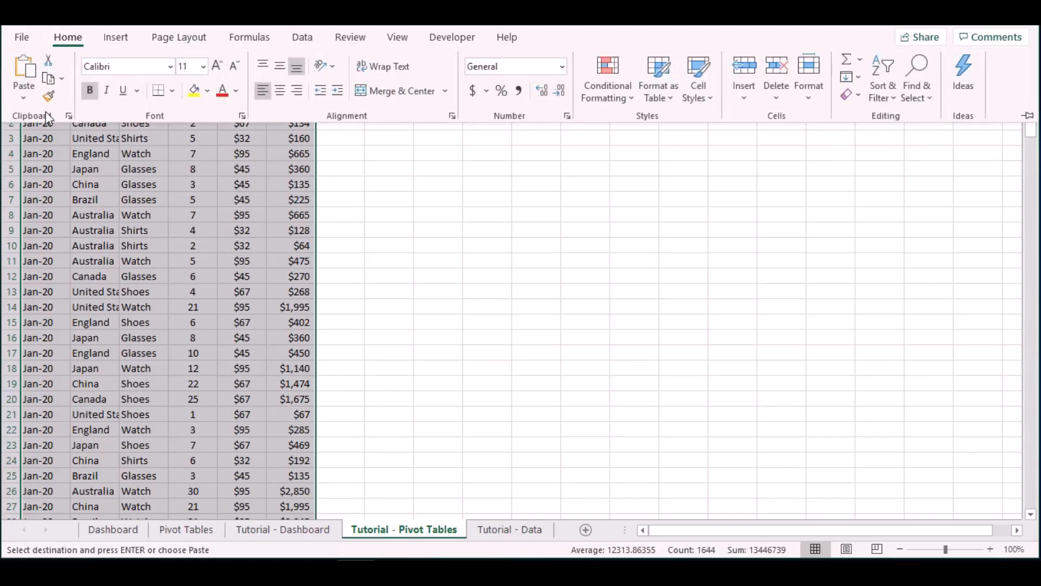
pyautogui.press('o')
pyautogui.press('i')
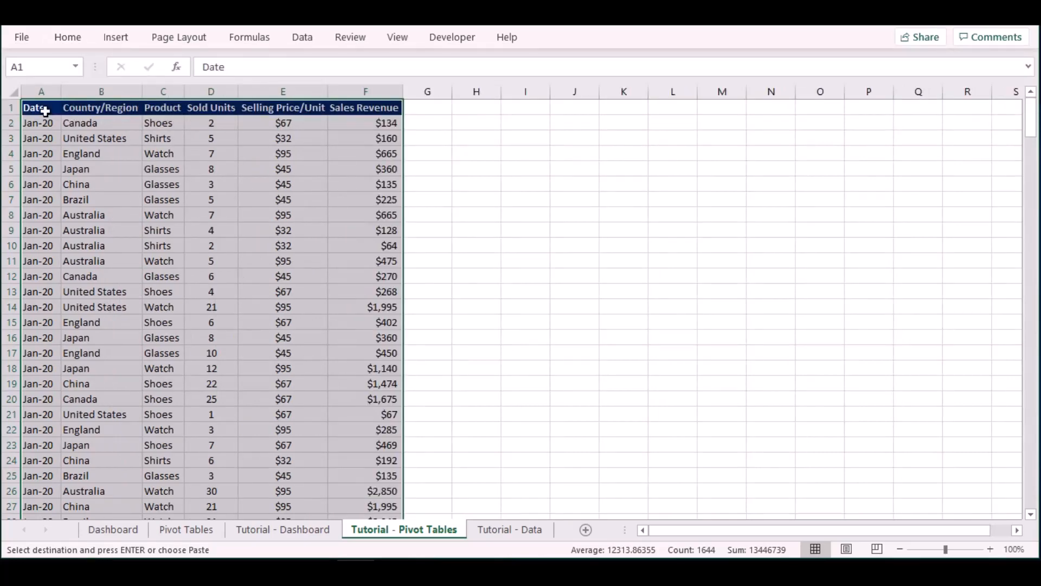
pyautogui.click(113, 167)
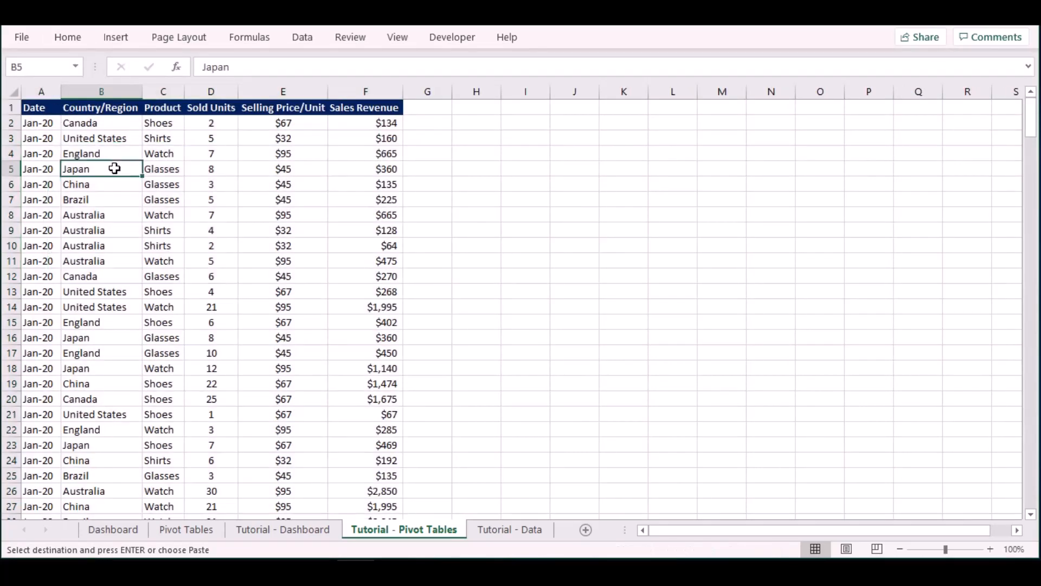
# Format the pasted range A1:F274 as a table with headers, using the first blue style in the Light group
pyautogui.click(31, 106)
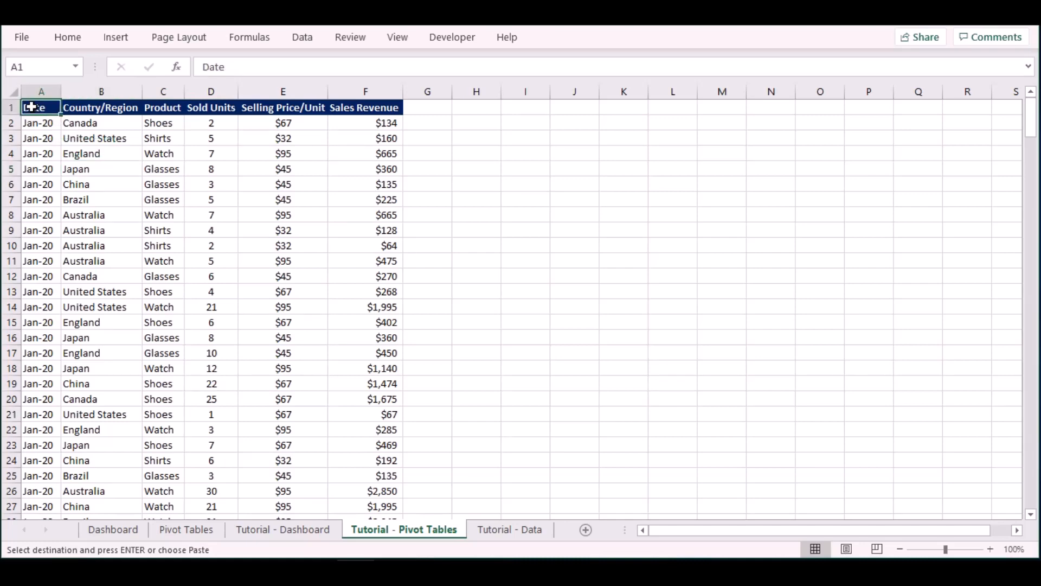
pyautogui.hotkey('ctrl', 'shift', 'Right')
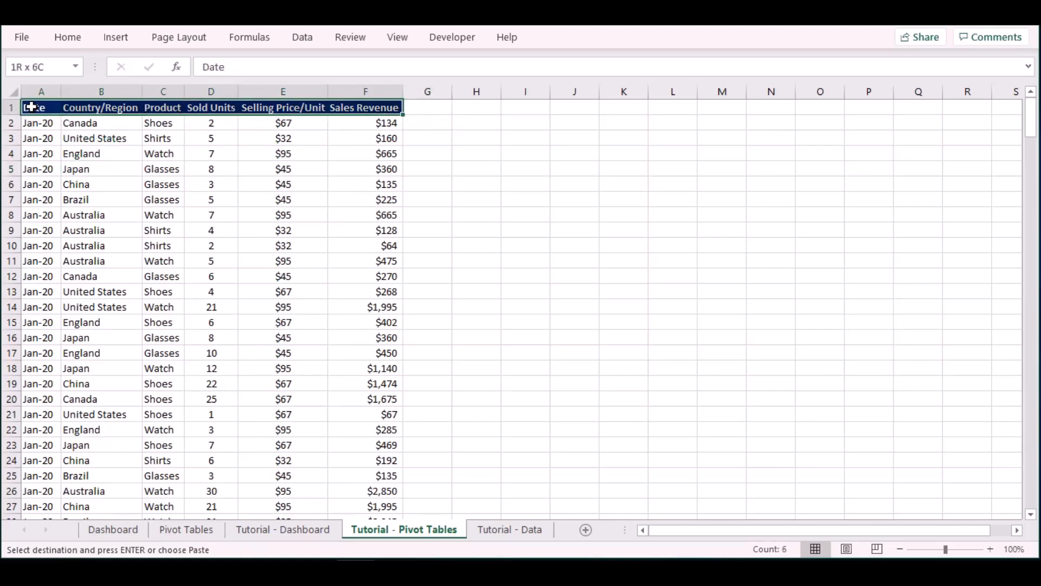
pyautogui.hotkey('ctrl', 'shift', 'Down')
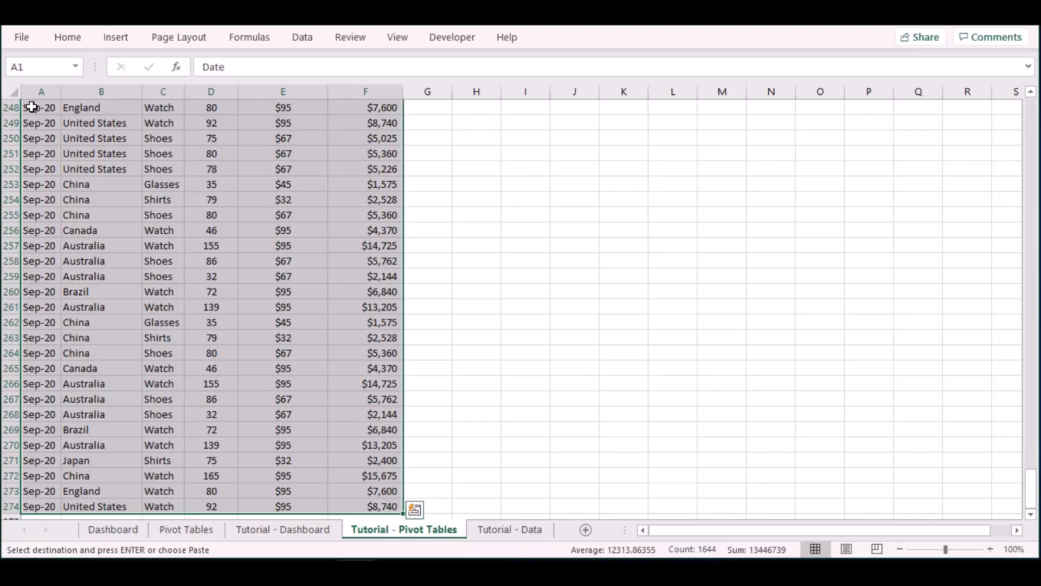
pyautogui.click(74, 37)
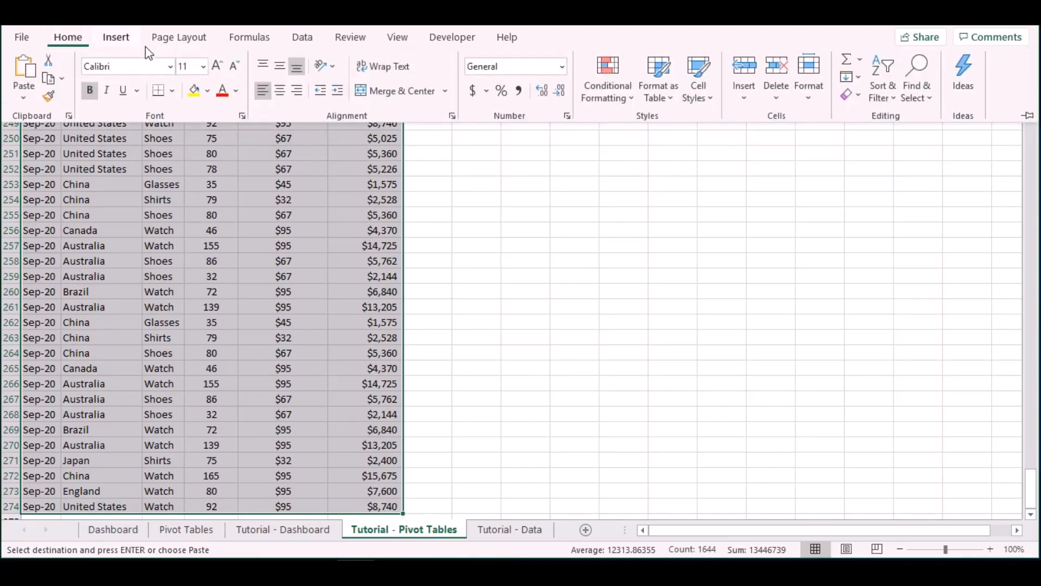
pyautogui.click(658, 100)
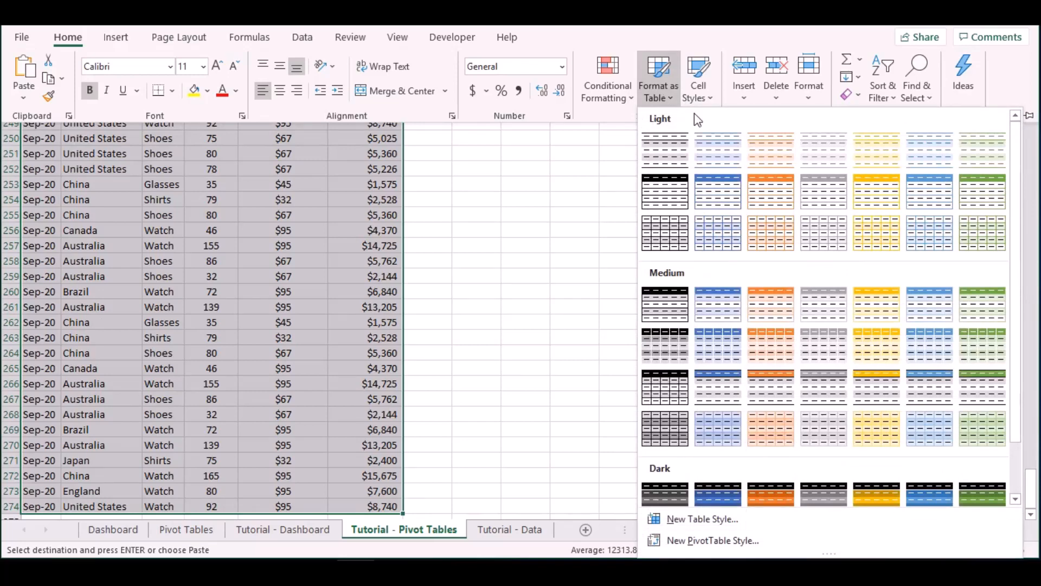
pyautogui.click(721, 155)
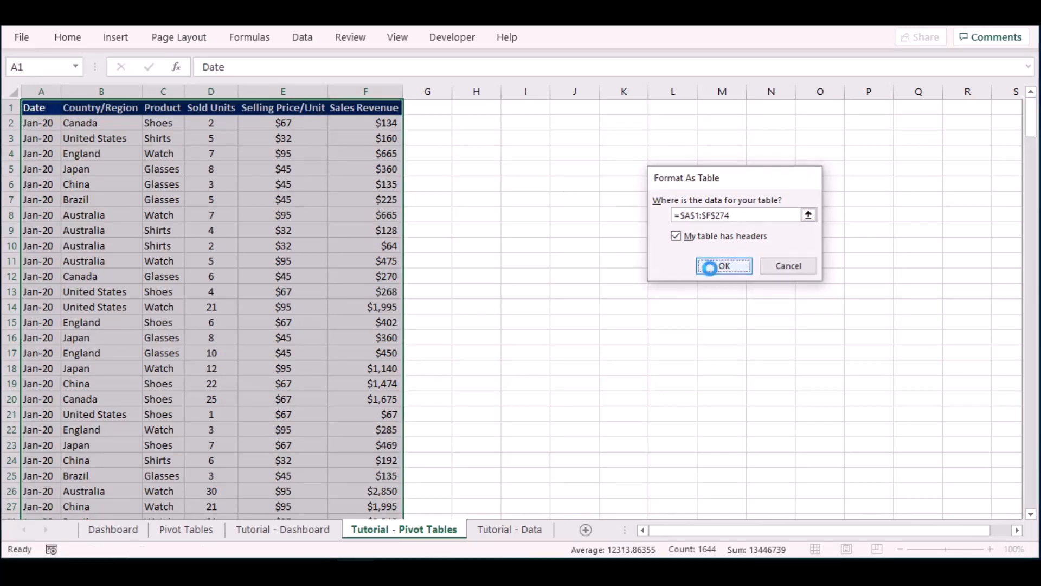
pyautogui.click(724, 266)
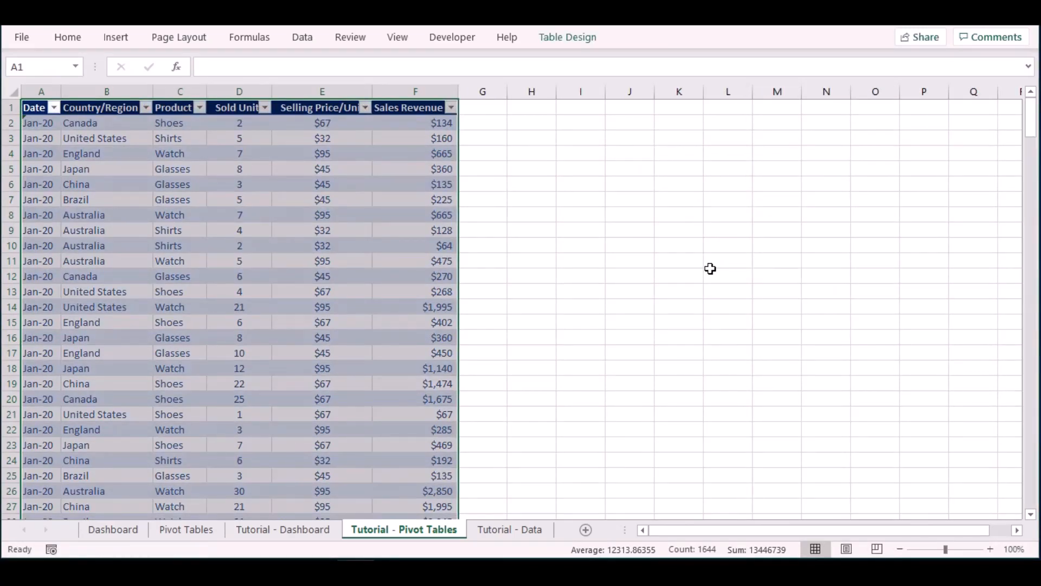
pyautogui.click(711, 271)
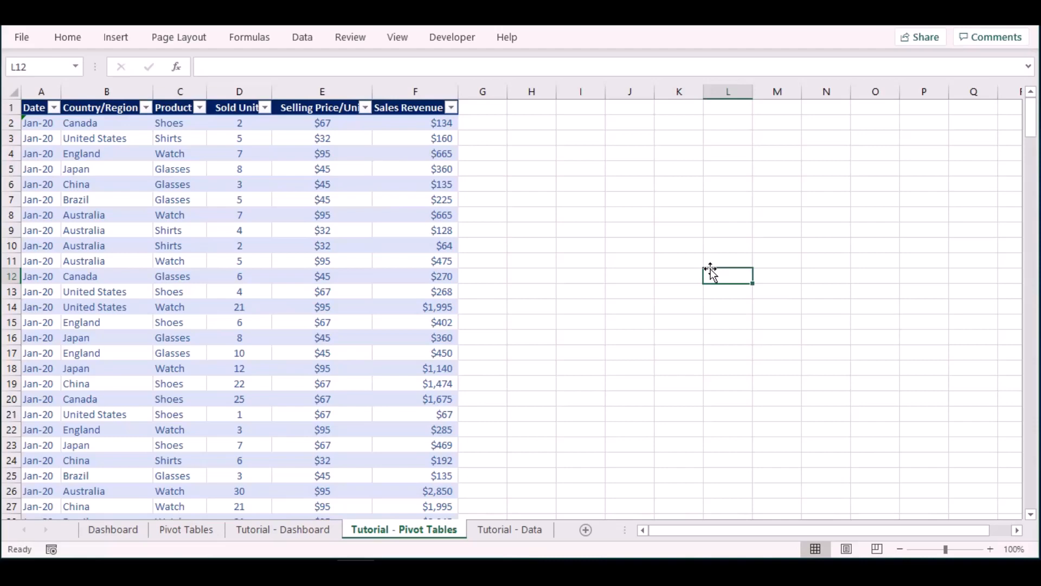
# Rename the sales data table as Table2
pyautogui.click(522, 226)
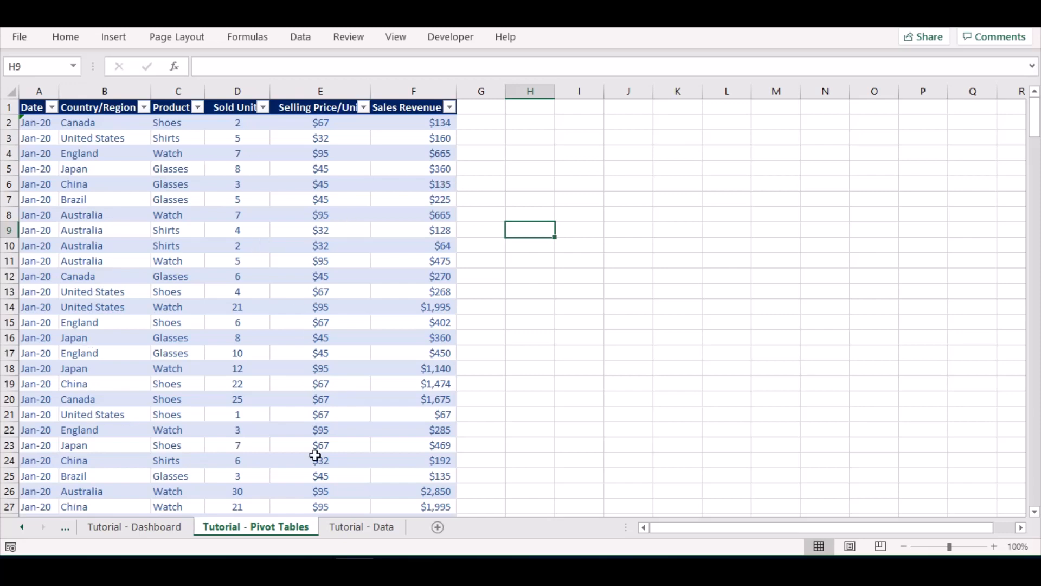
pyautogui.click(445, 200)
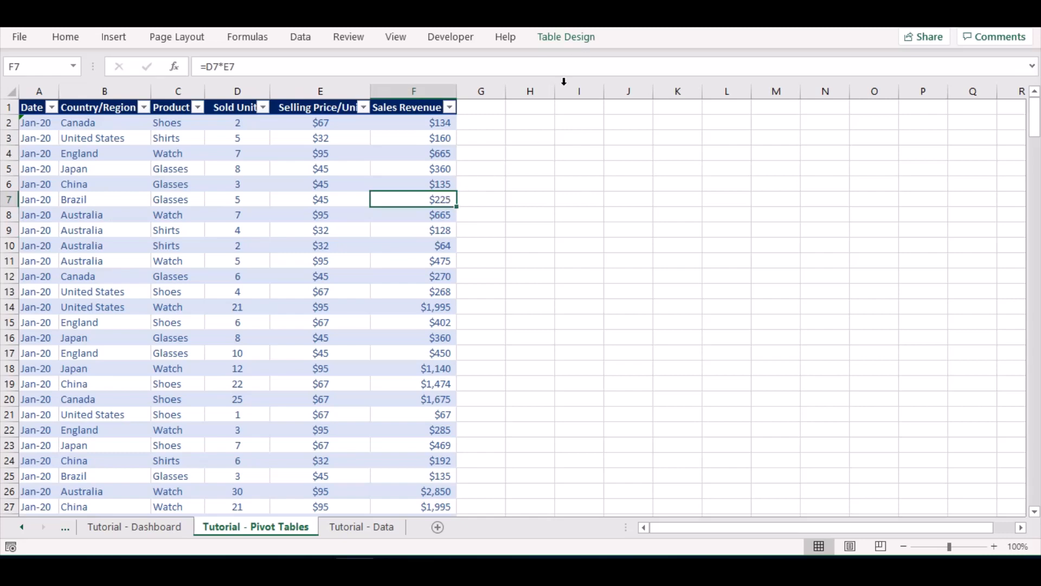
pyautogui.click(577, 44)
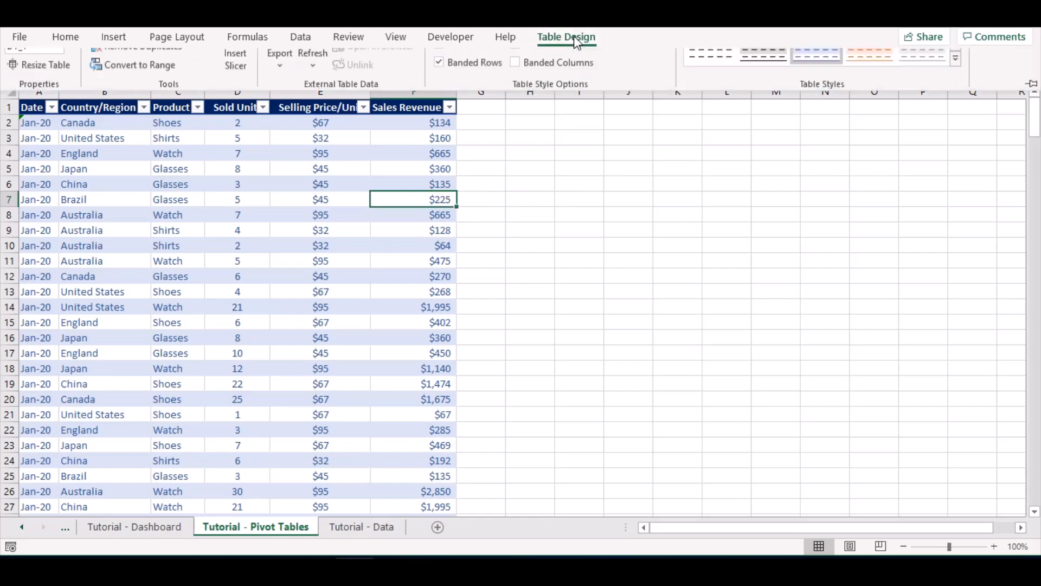
pyautogui.click(45, 79)
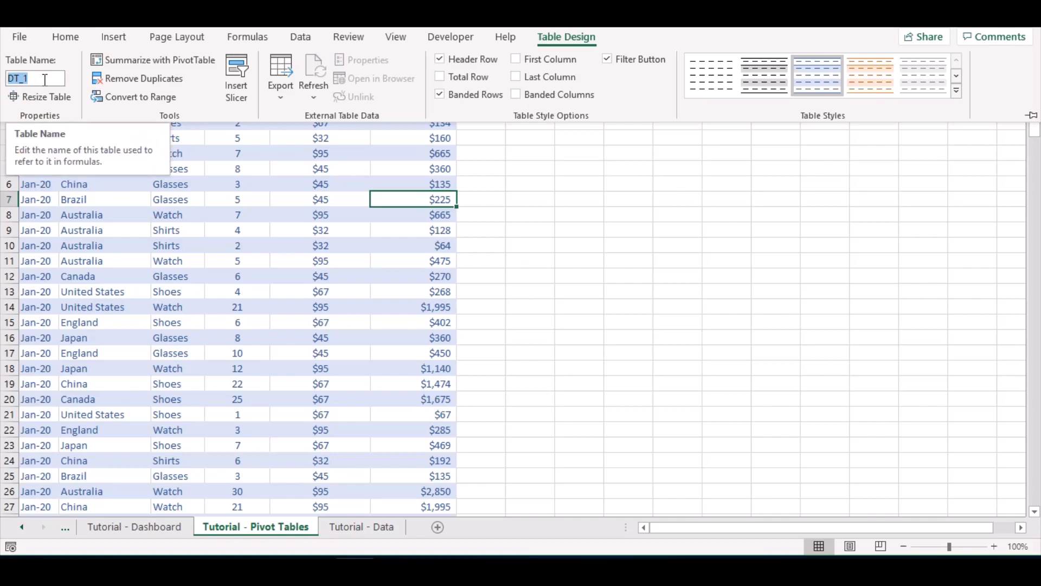
pyautogui.write('Tab')
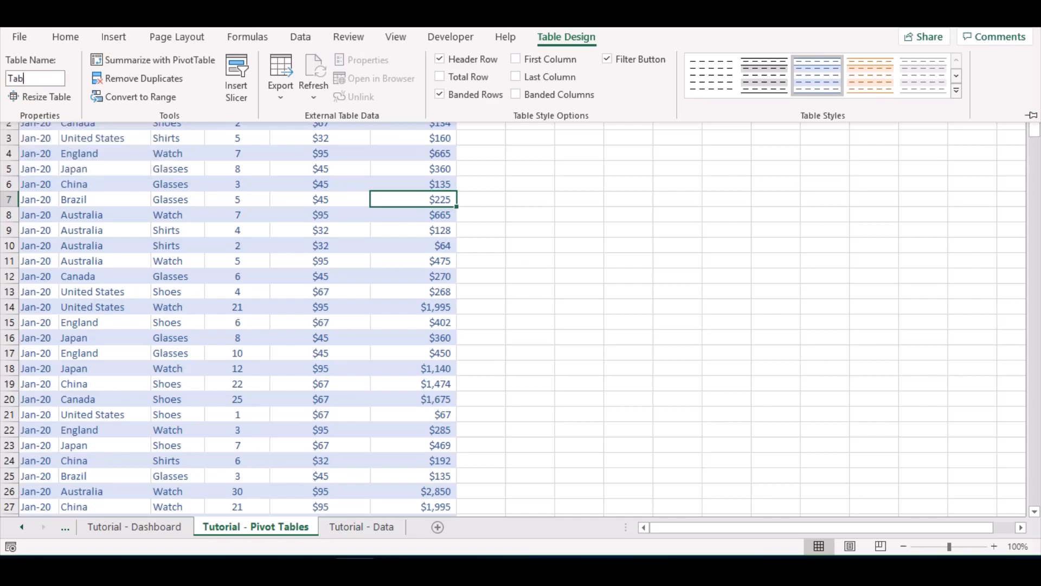
pyautogui.write('le2')
pyautogui.press('Return')
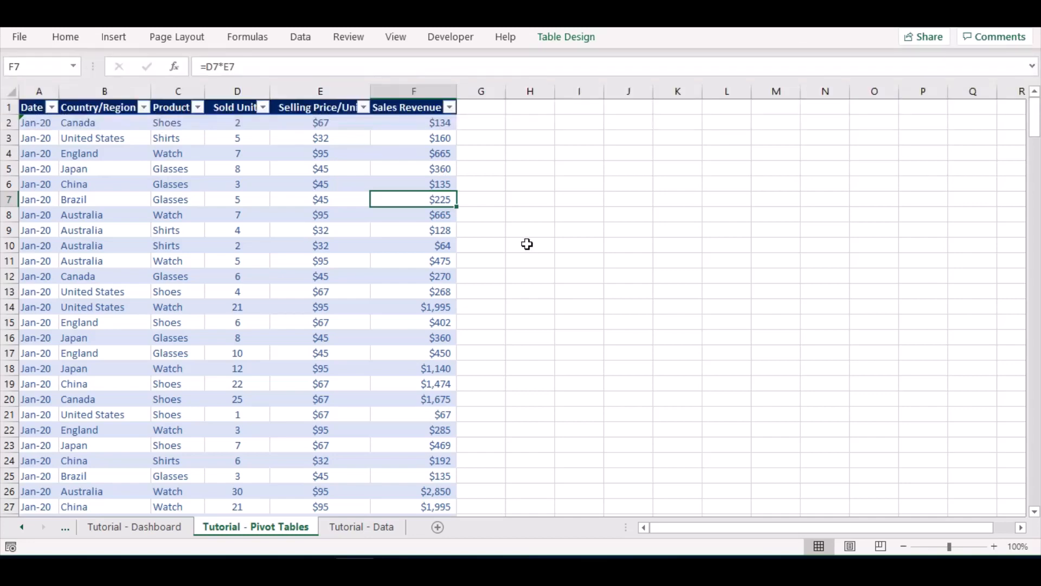
pyautogui.click(528, 234)
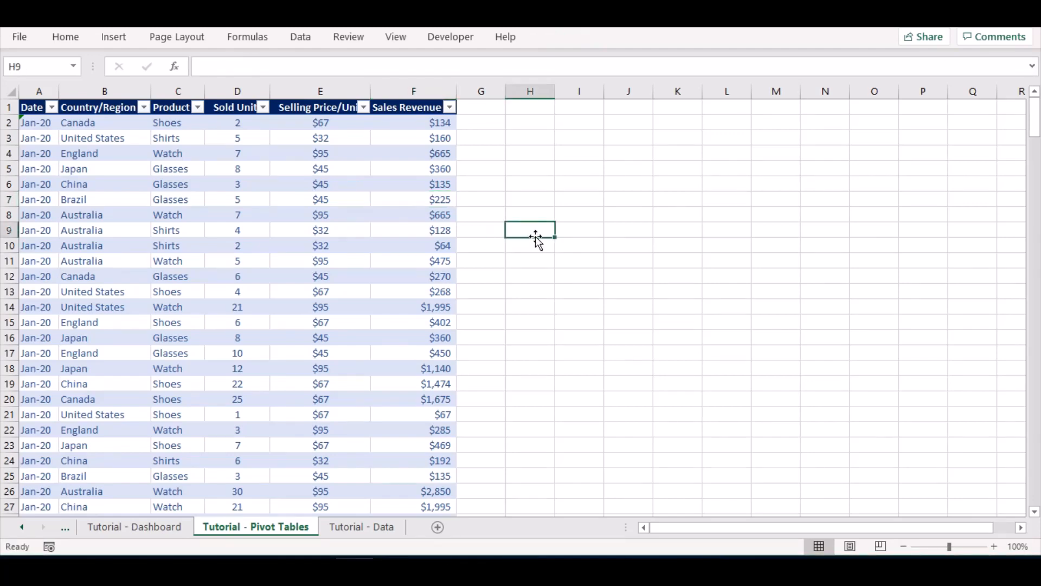
# Insert a PivotTable from Table2 at cell J4 of the existing sheet, adding the data to the Data Model
pyautogui.click(636, 157)
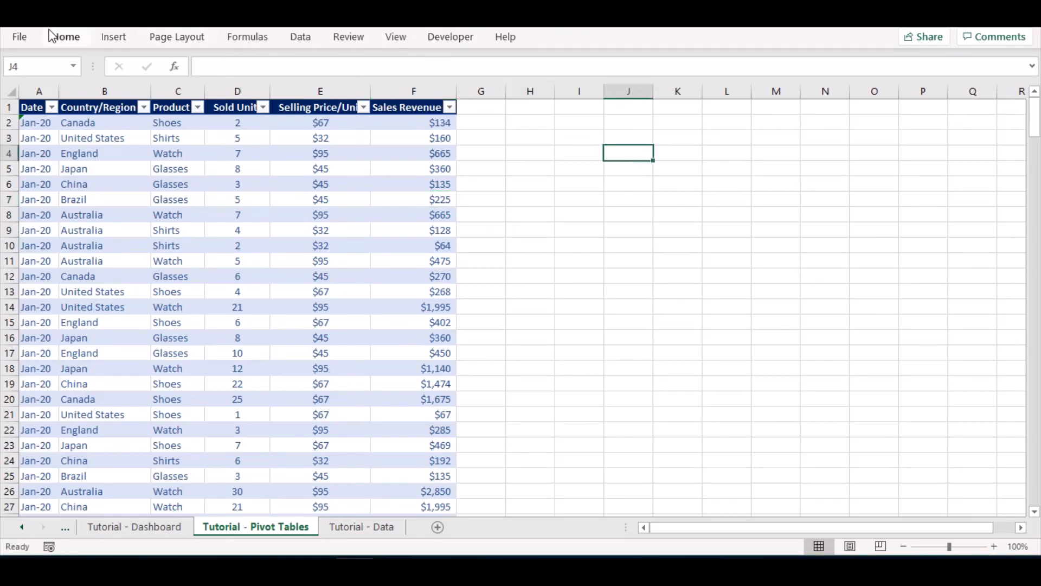
pyautogui.click(106, 43)
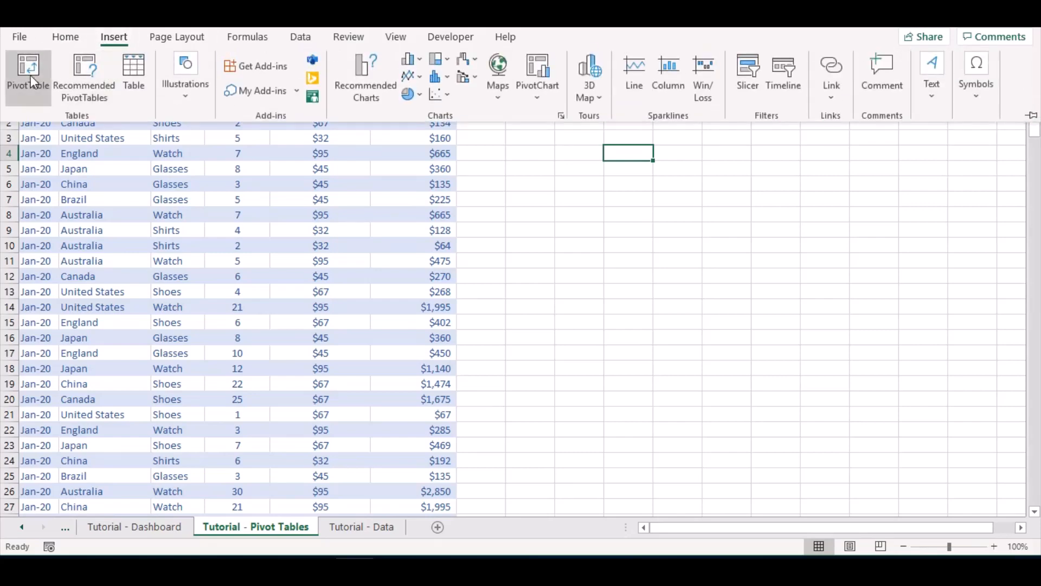
pyautogui.click(30, 75)
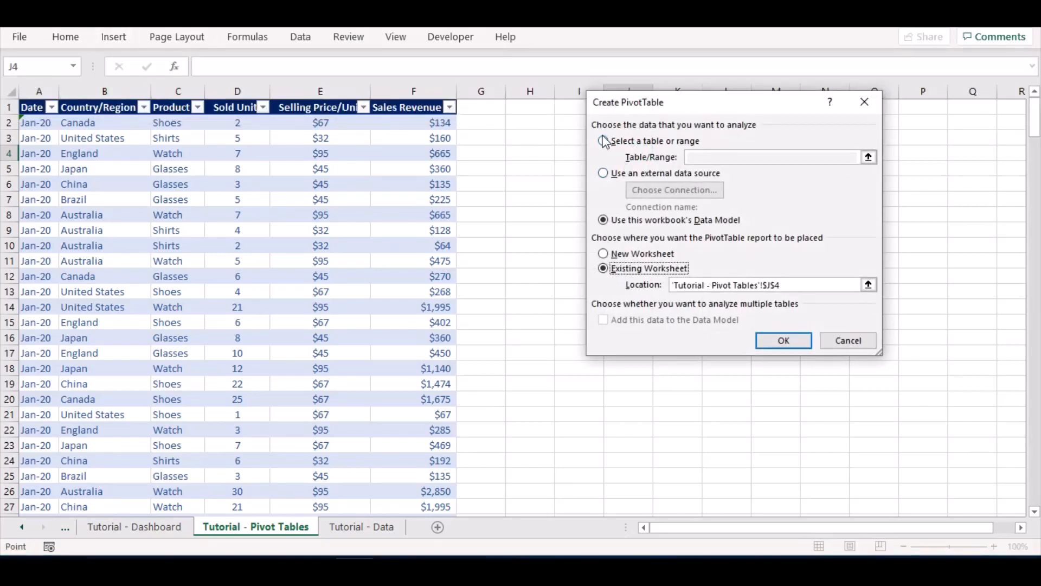
pyautogui.click(603, 141)
pyautogui.click(716, 158)
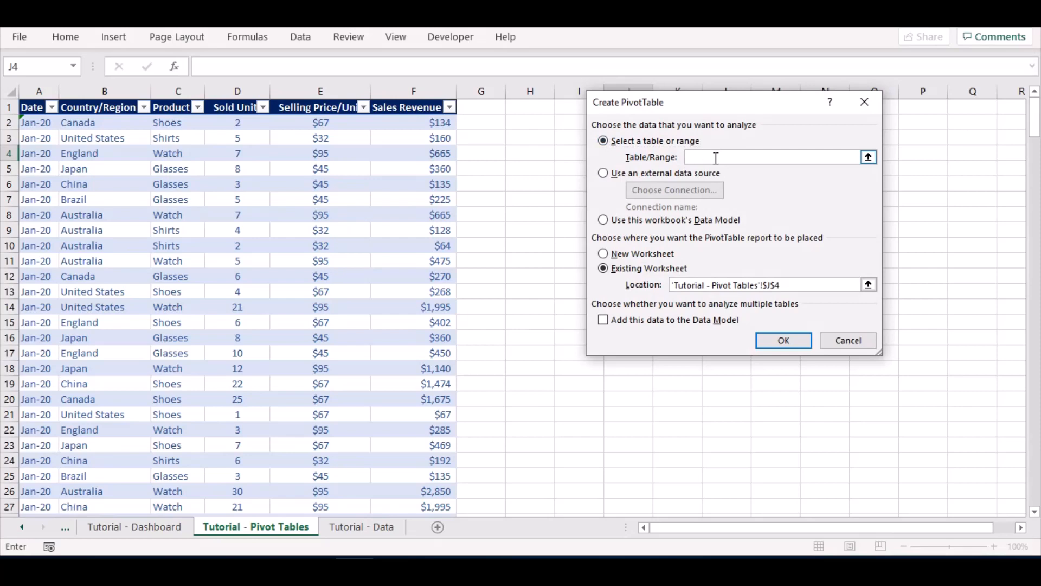
pyautogui.write('Table2')
pyautogui.click(608, 321)
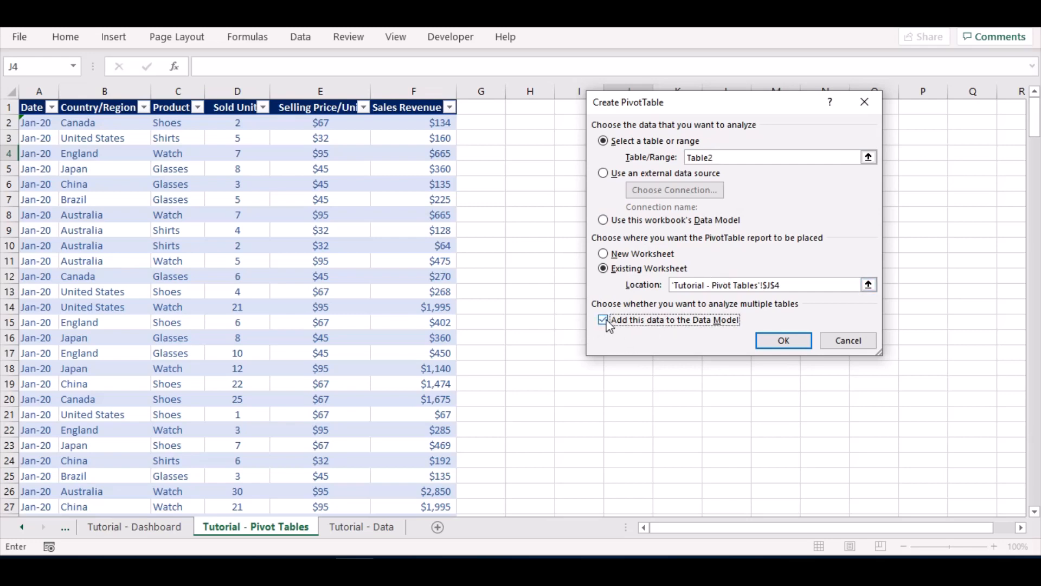
pyautogui.click(792, 344)
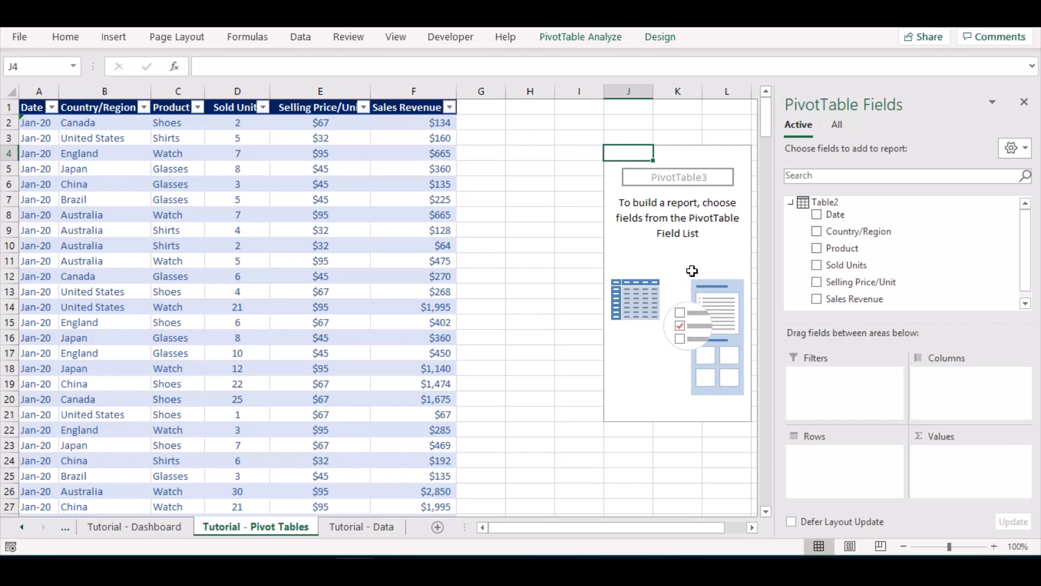
# Lay out the PivotTable at J4 with Date in the rows and the sum of Sales Revenue as values
pyautogui.scroll(-3, 675, 326)
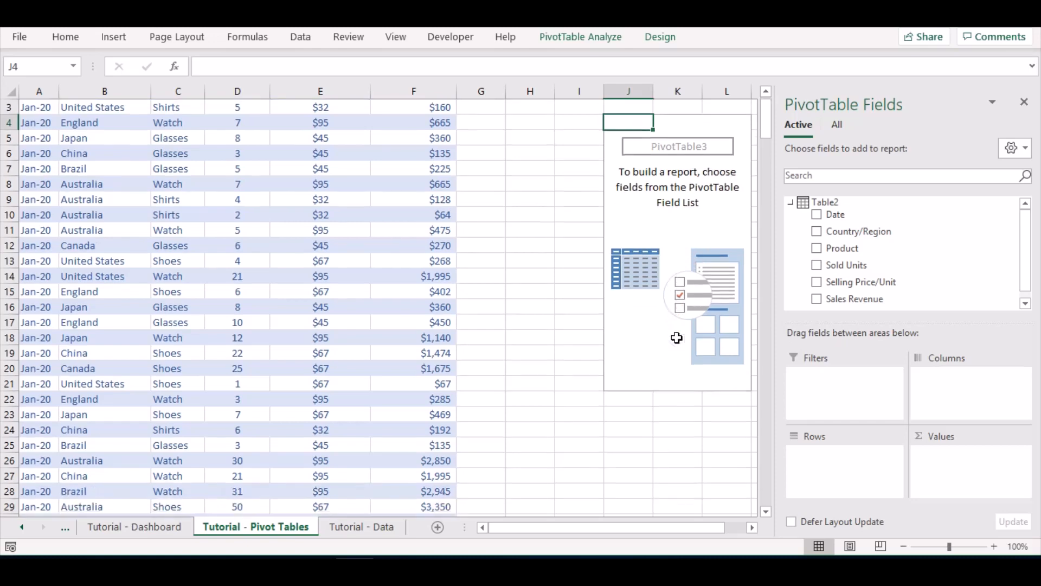
pyautogui.scroll(3, 658, 265)
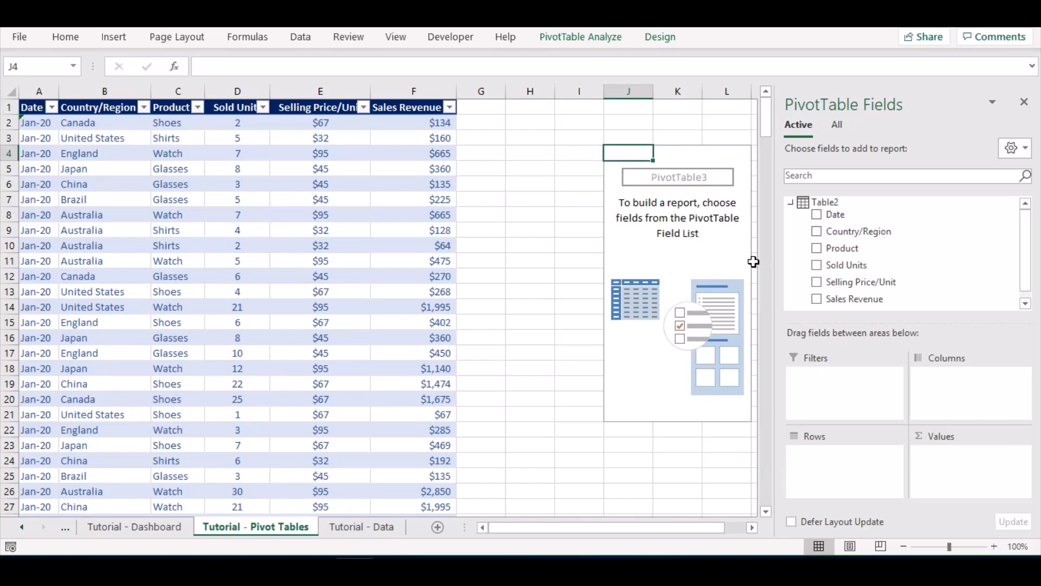
pyautogui.moveTo(775, 264); pyautogui.dragTo(844, 266)
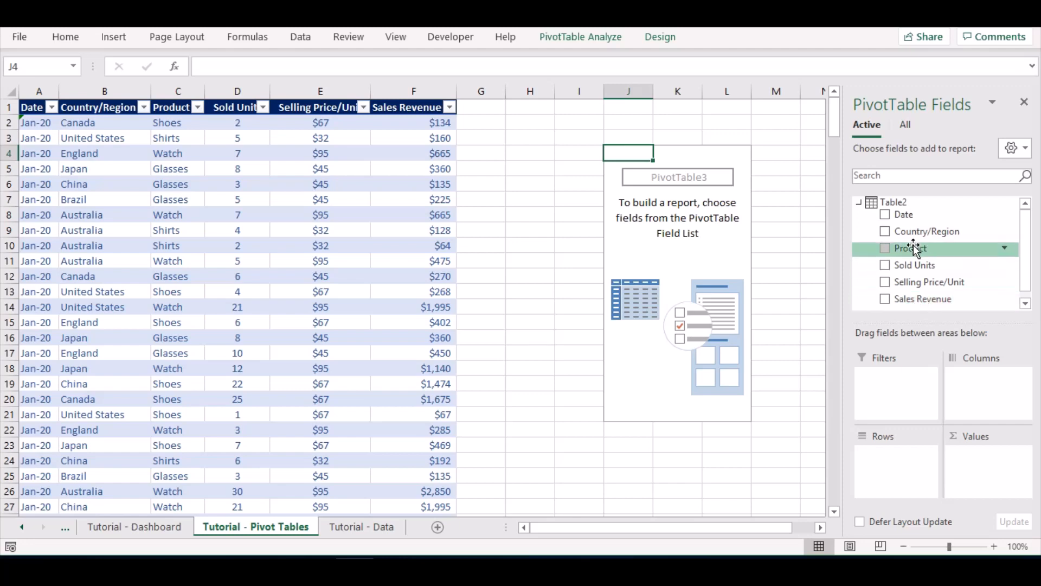
pyautogui.moveTo(907, 222); pyautogui.dragTo(883, 457)
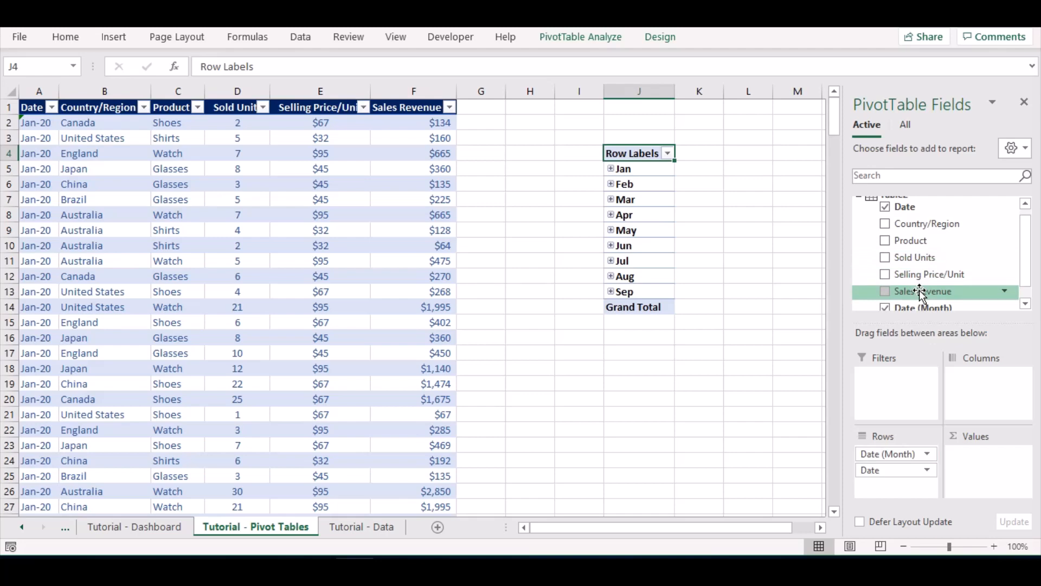
pyautogui.moveTo(922, 293); pyautogui.dragTo(987, 461)
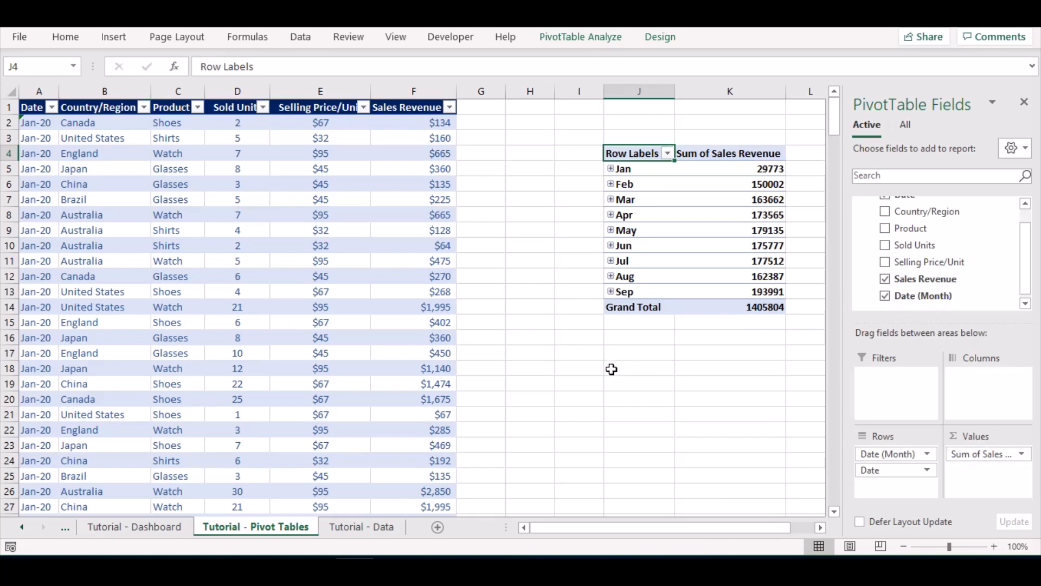
pyautogui.click(612, 369)
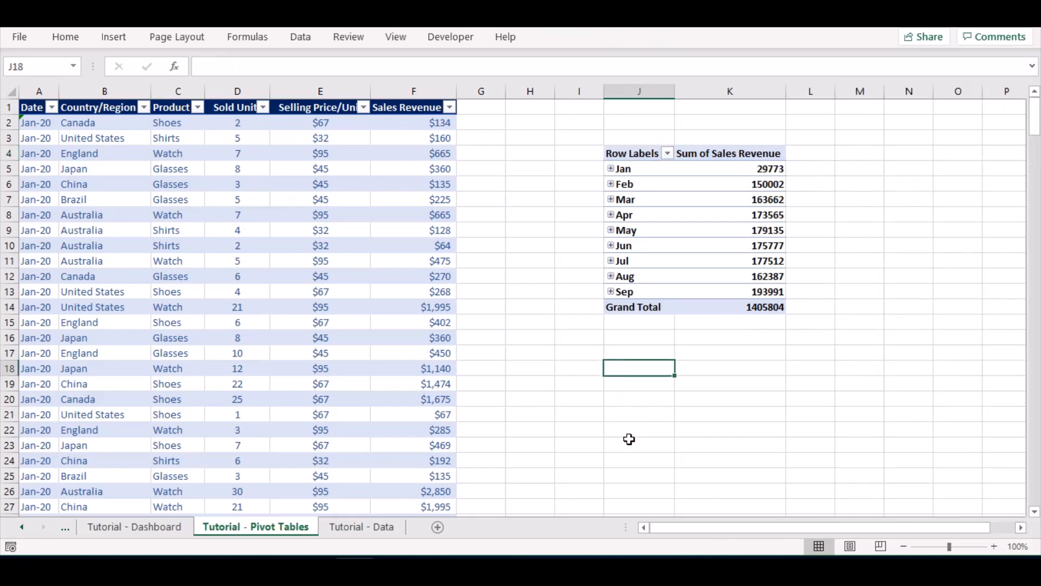
# Insert a second PivotTable from Table2 at cell J21 of the existing sheet, adding the data to the Data Model
pyautogui.click(611, 415)
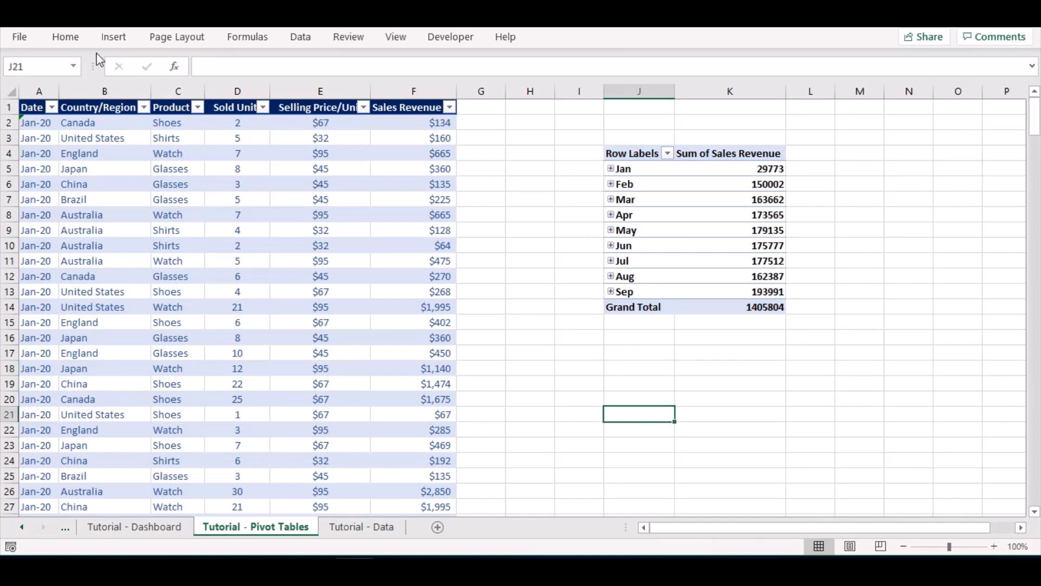
pyautogui.click(113, 37)
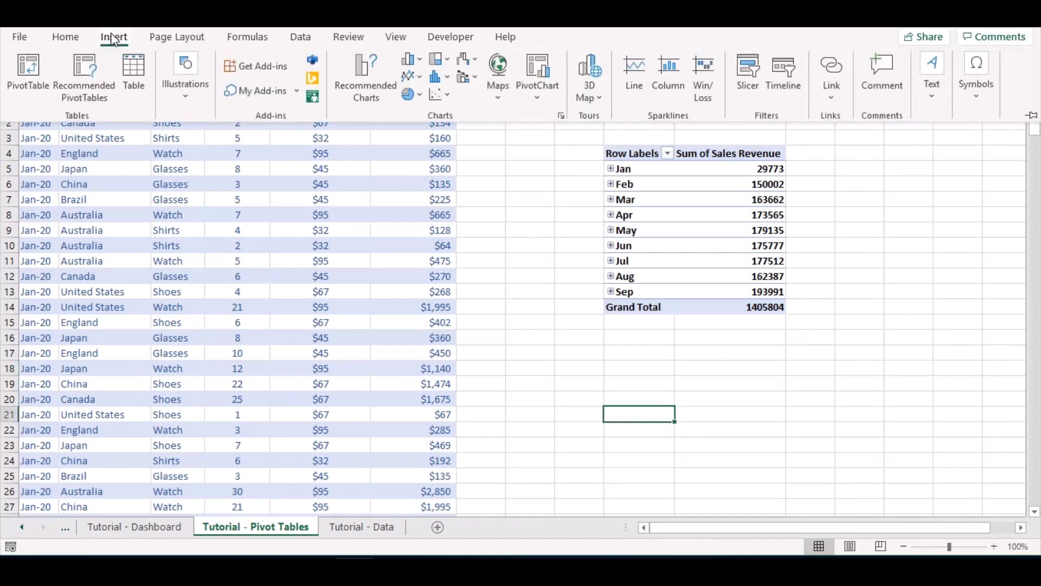
pyautogui.click(17, 87)
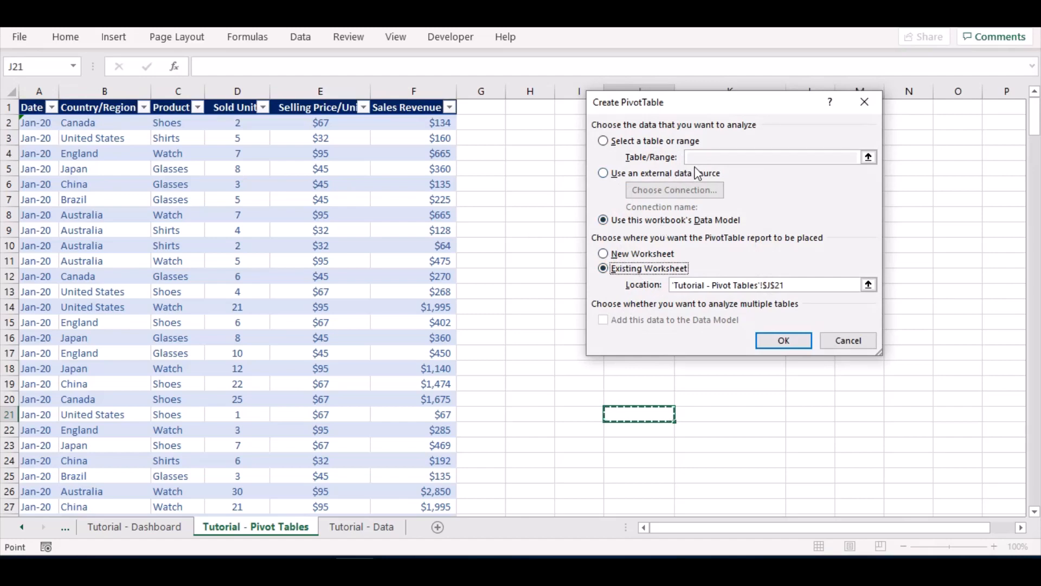
pyautogui.click(656, 142)
pyautogui.click(712, 158)
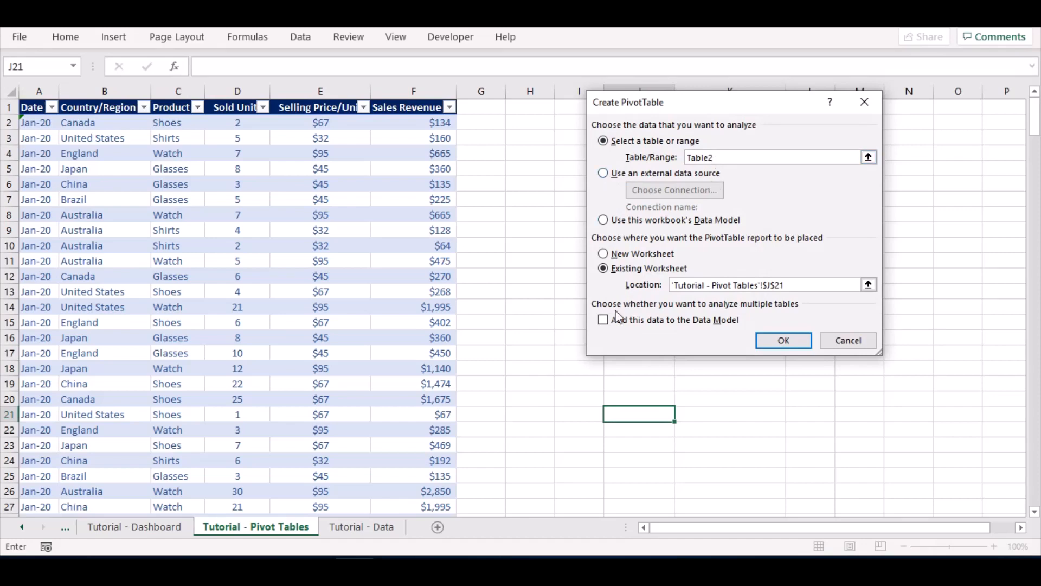
pyautogui.click(605, 321)
pyautogui.click(785, 340)
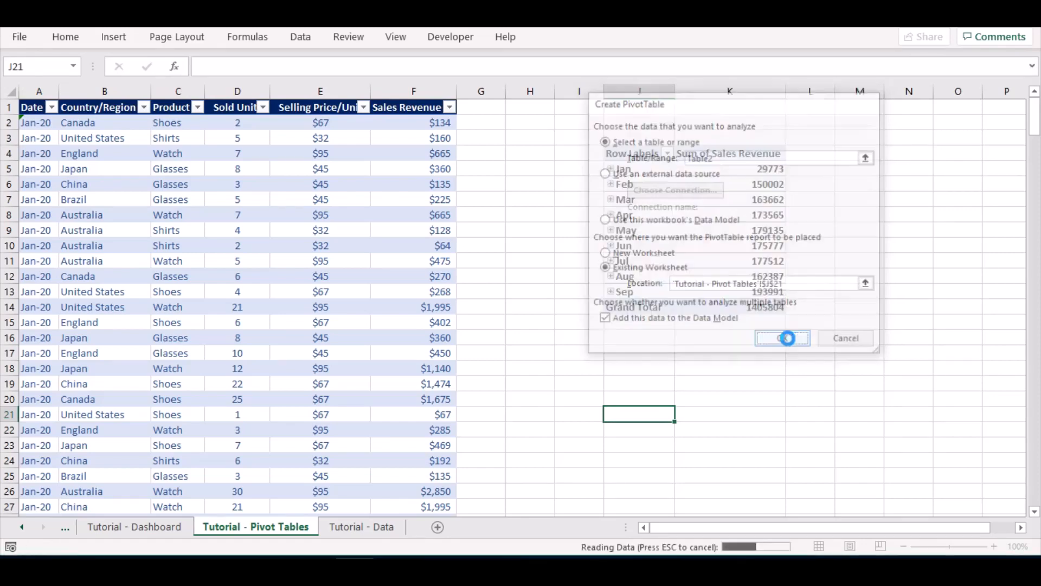
# Lay out the PivotTable at J21 with Country/Region in the rows and the sum of Sales Revenue as values
pyautogui.scroll(-4, 787, 338)
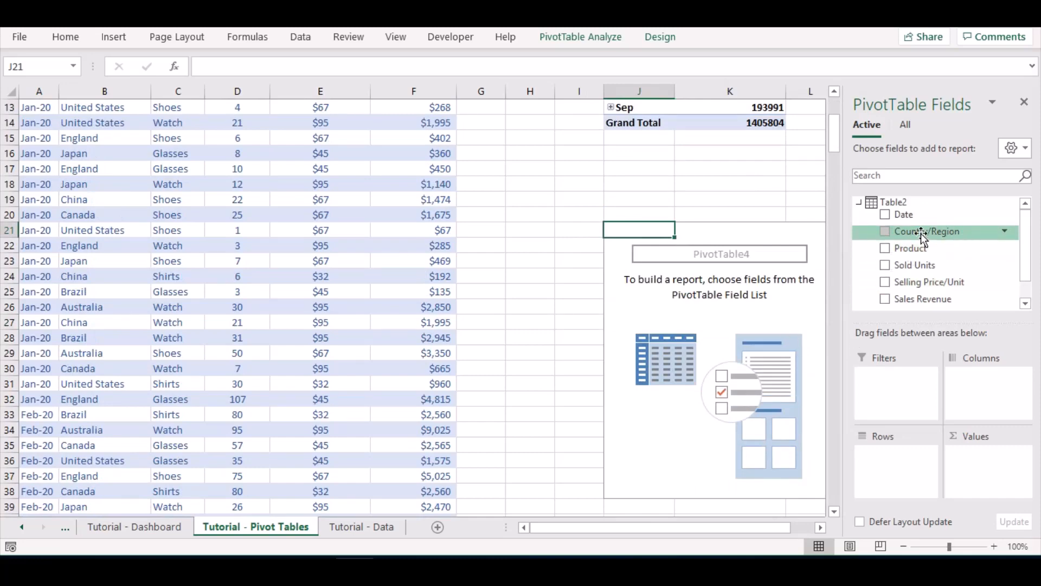
pyautogui.moveTo(922, 234); pyautogui.dragTo(888, 469)
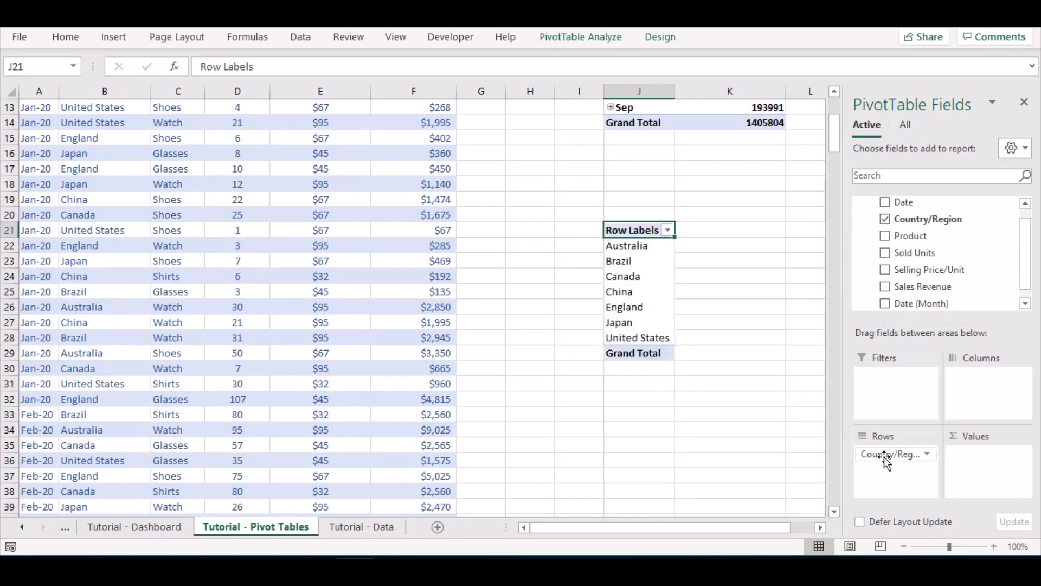
pyautogui.moveTo(919, 286); pyautogui.dragTo(983, 454)
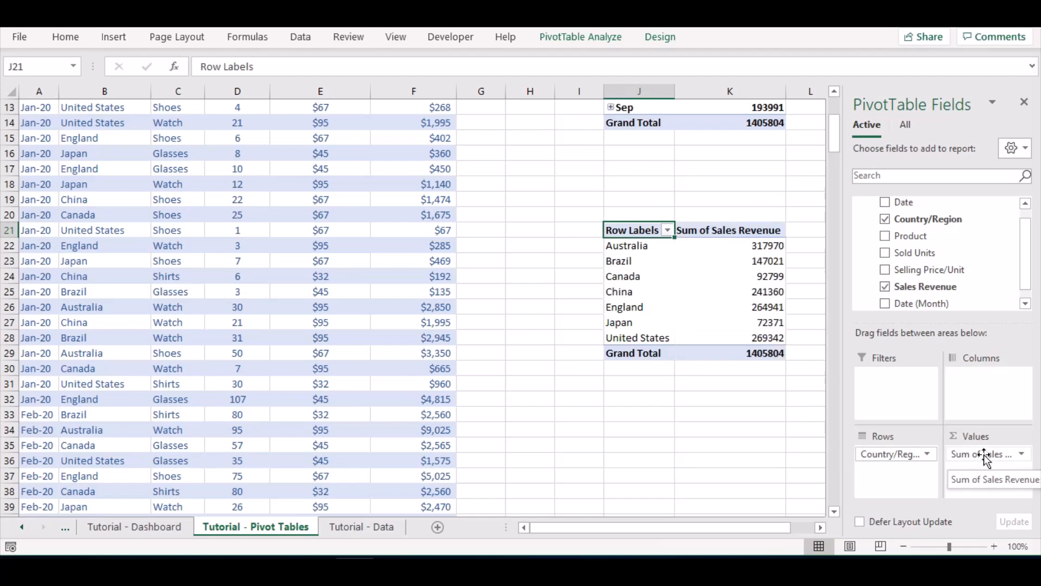
# Insert a third PivotTable from Table2 at cell J36 of the existing sheet, adding the data to the Data Model
pyautogui.click(624, 461)
pyautogui.scroll(-1, 624, 461)
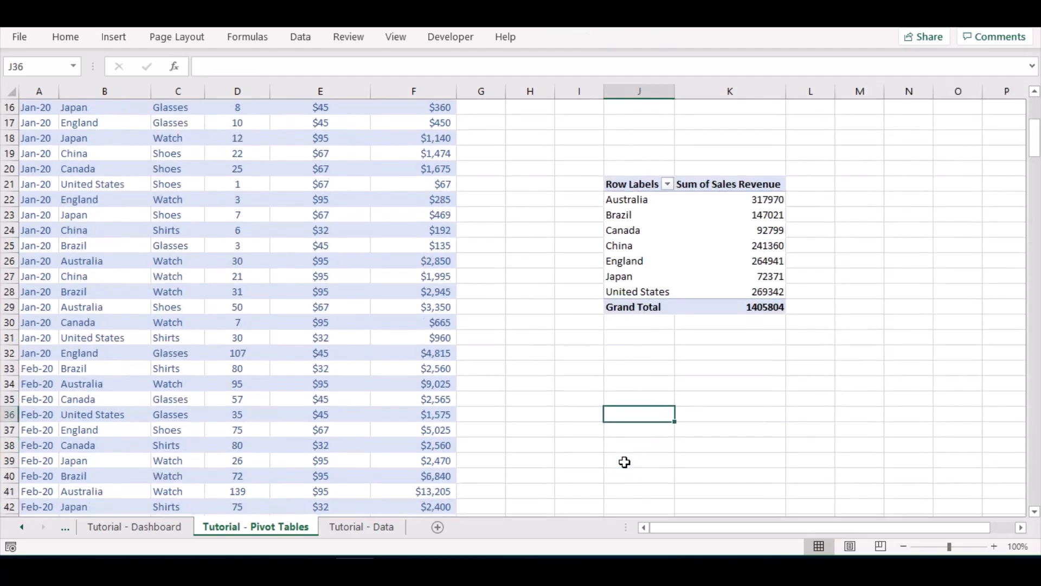
pyautogui.click(111, 34)
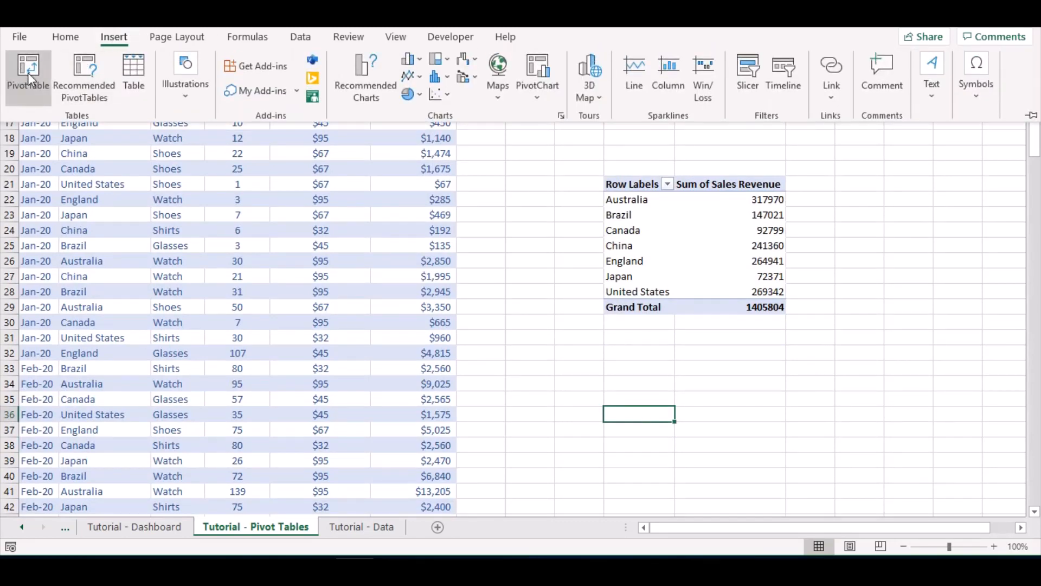
pyautogui.click(27, 73)
pyautogui.click(603, 141)
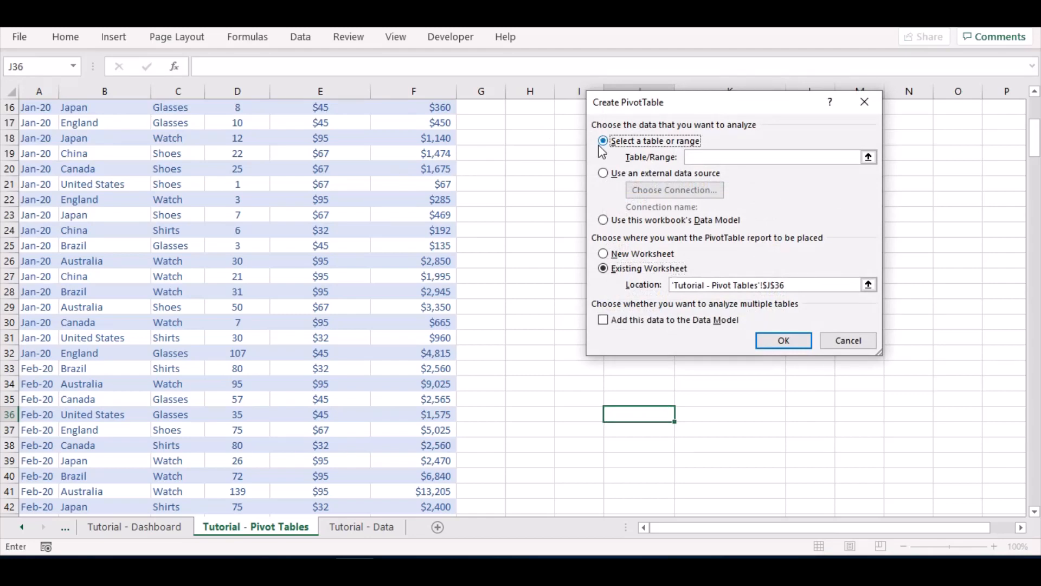
pyautogui.click(719, 161)
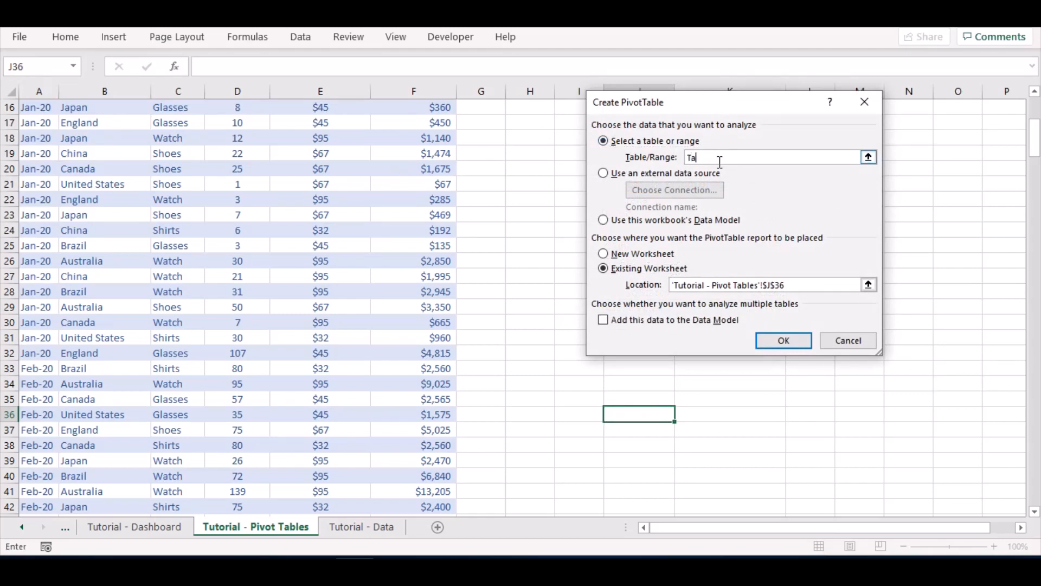
pyautogui.write('Table2')
pyautogui.click(604, 321)
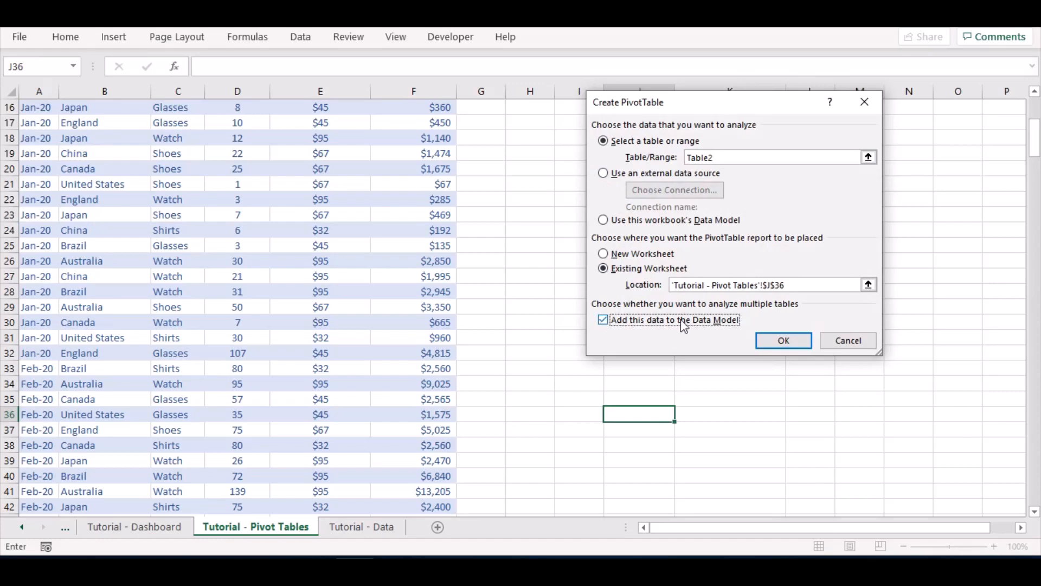
pyautogui.click(783, 341)
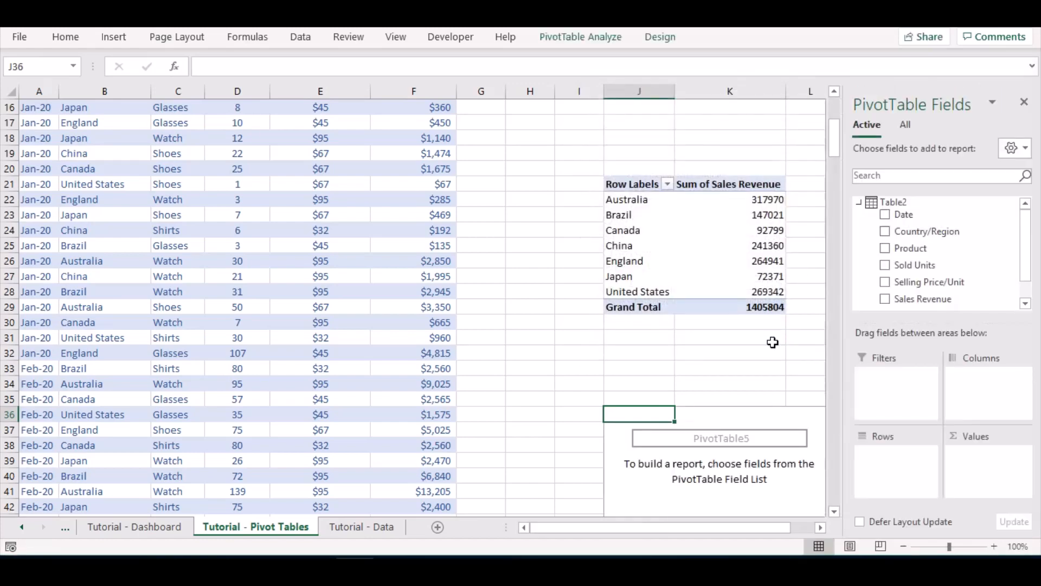
# Lay out the PivotTable at J36 with Product in the columns and the sum of Sold Units as values
pyautogui.scroll(-1, 777, 380)
pyautogui.scroll(-5, 778, 380)
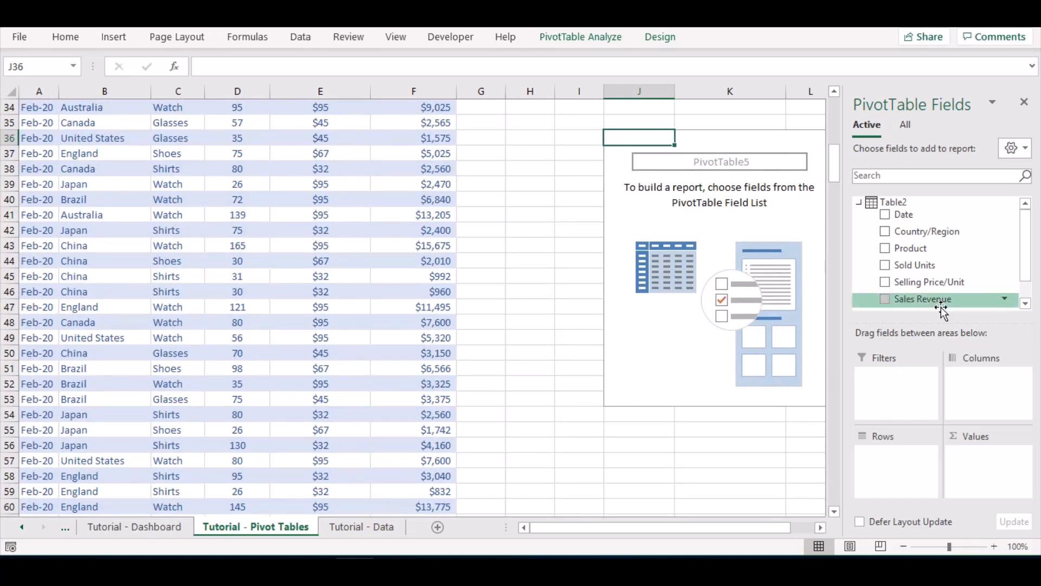
pyautogui.moveTo(892, 248); pyautogui.dragTo(984, 386)
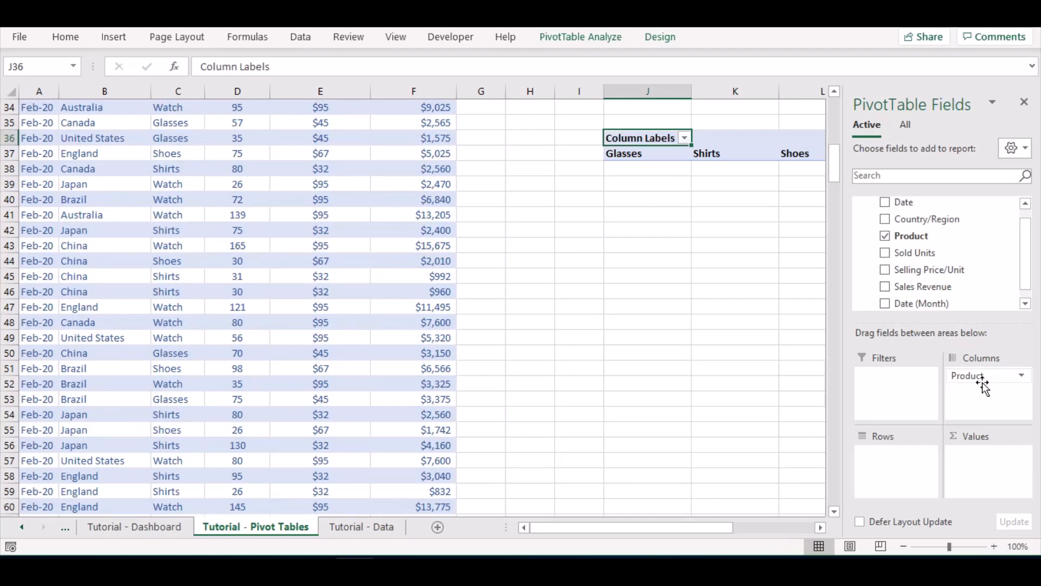
pyautogui.moveTo(900, 253); pyautogui.dragTo(997, 469)
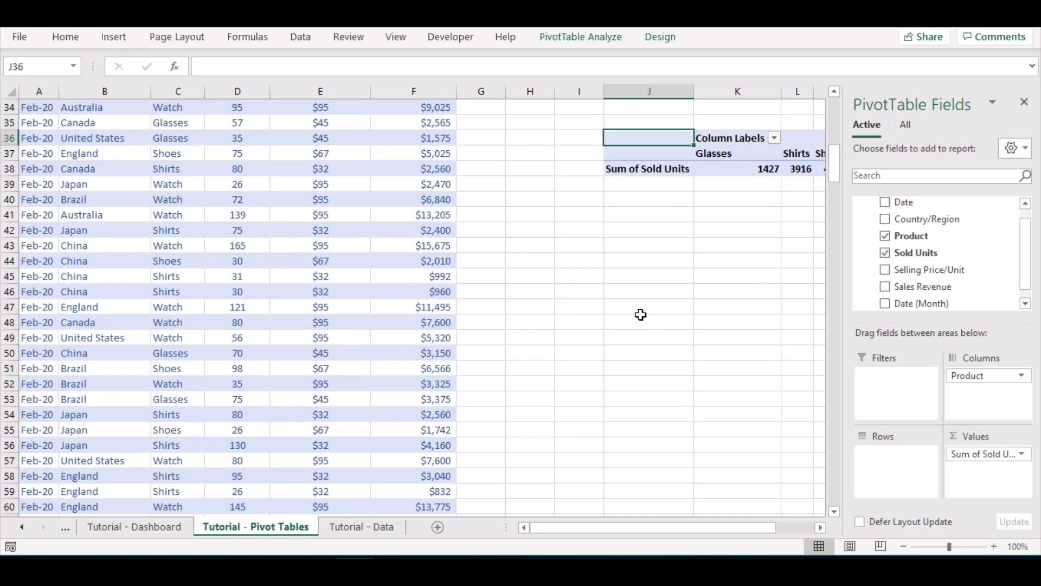
# Insert a fourth PivotTable from Table2 at cell J45 of the existing sheet, adding the data to the Data Model
pyautogui.click(616, 280)
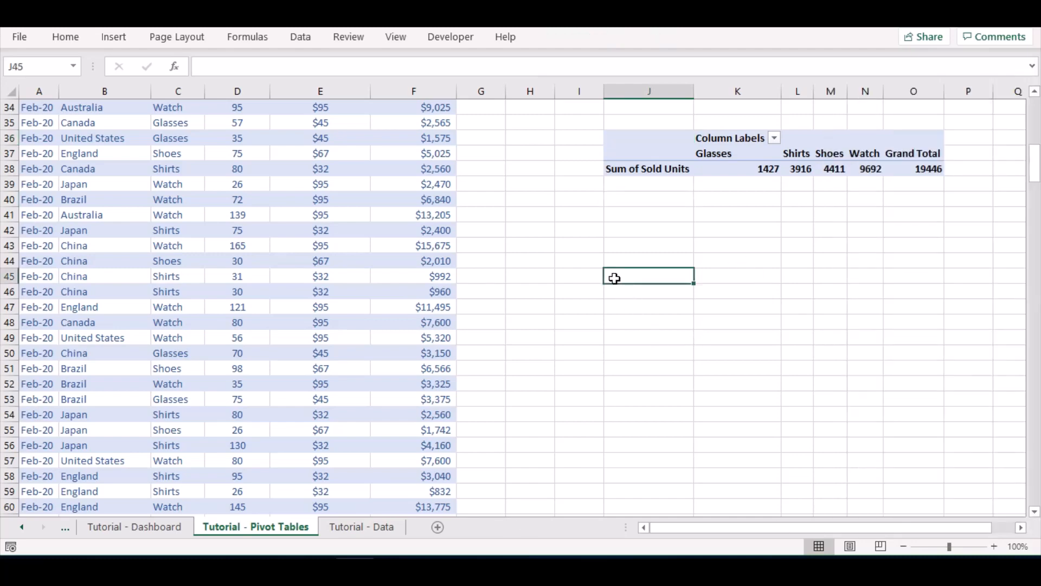
pyautogui.scroll(3, 624, 282)
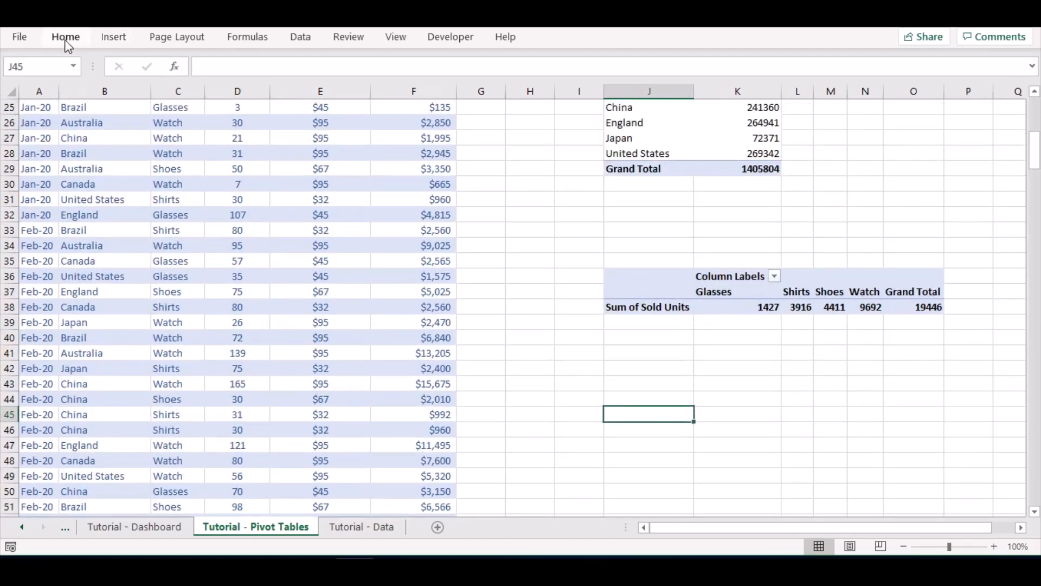
pyautogui.click(113, 38)
pyautogui.click(24, 80)
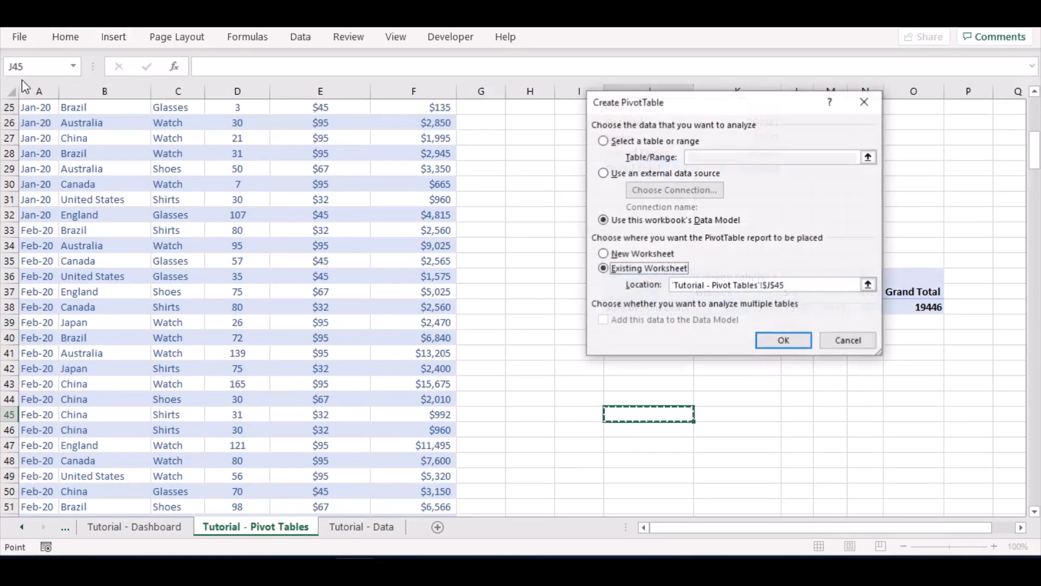
pyautogui.click(603, 141)
pyautogui.click(720, 155)
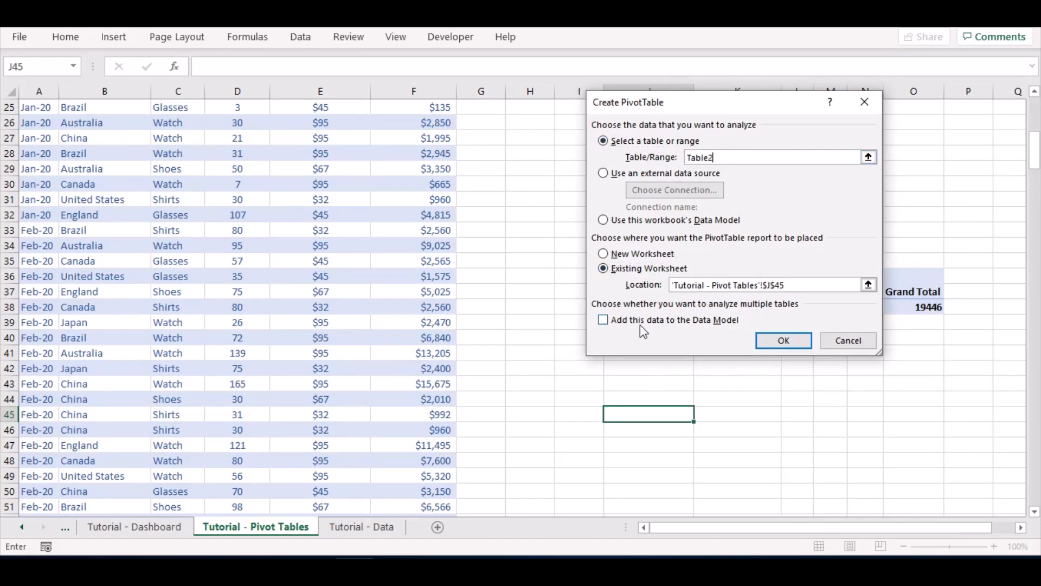
pyautogui.click(607, 321)
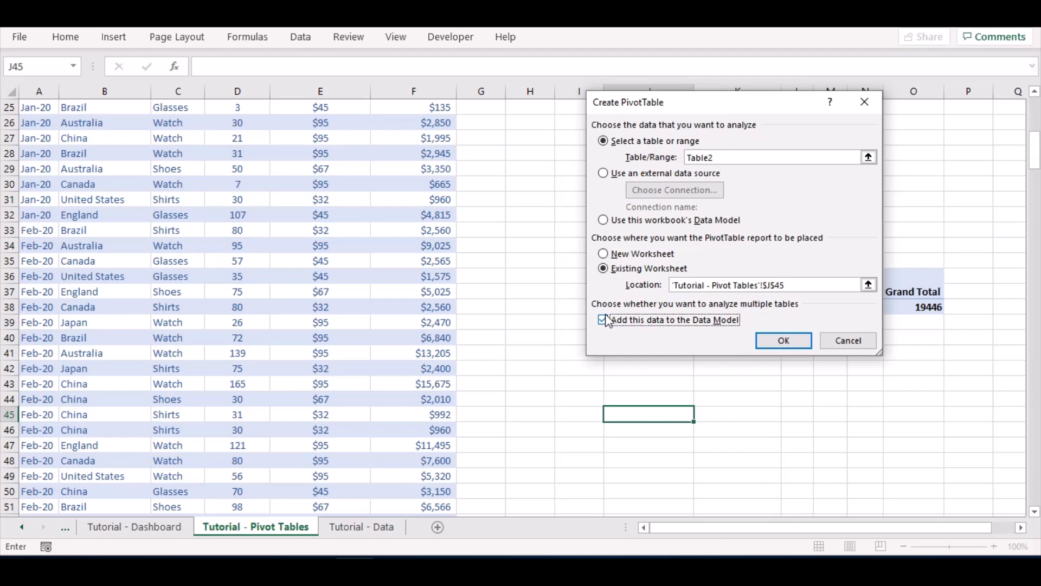
pyautogui.click(783, 340)
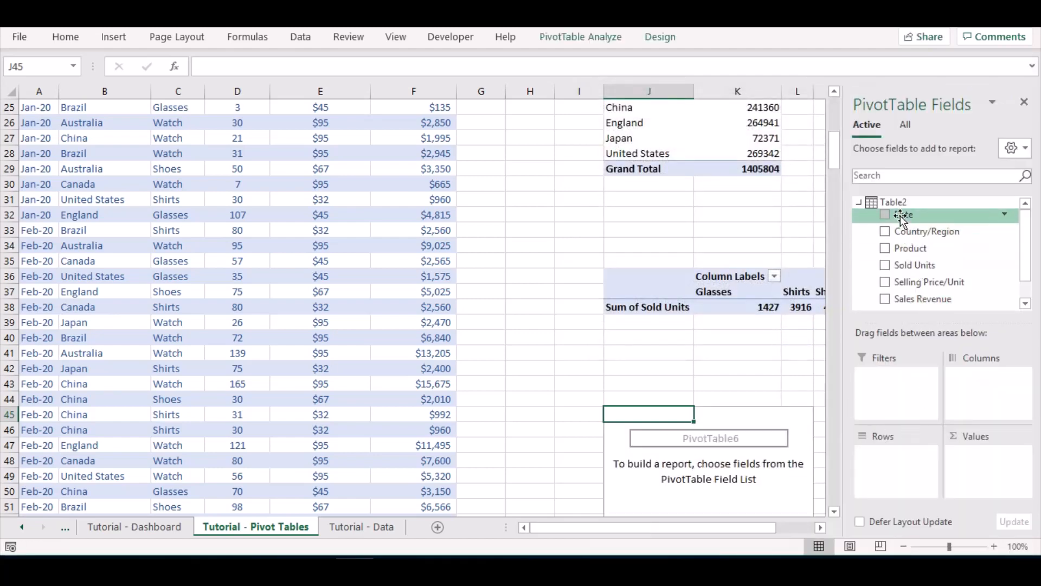
# Lay out the PivotTable at J45 with Date in the rows, Product in the columns and the sum of Sales Revenue as values
pyautogui.moveTo(903, 223); pyautogui.dragTo(884, 464)
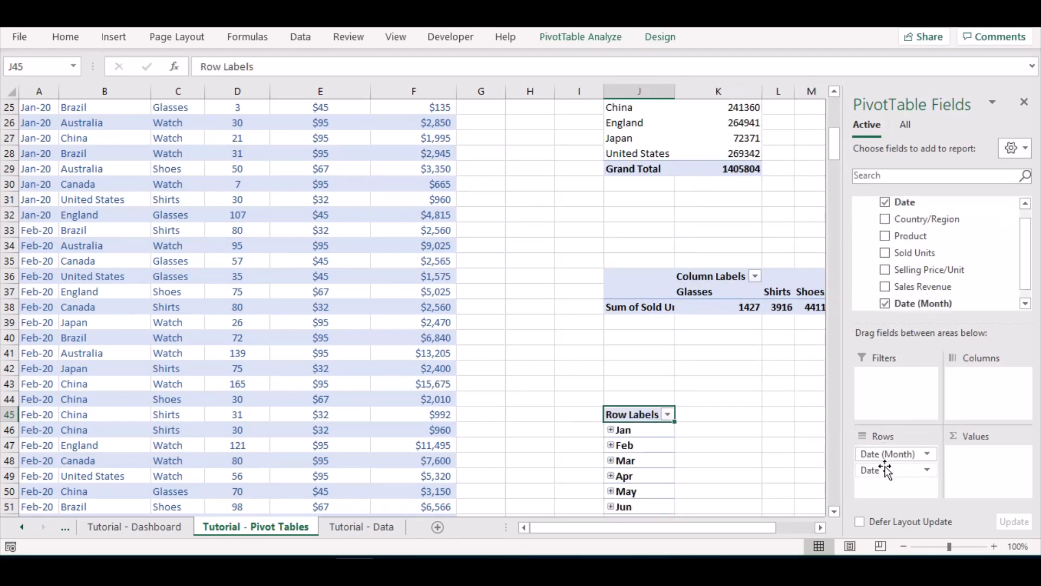
pyautogui.moveTo(906, 237); pyautogui.dragTo(987, 394)
pyautogui.moveTo(922, 286); pyautogui.dragTo(1002, 478)
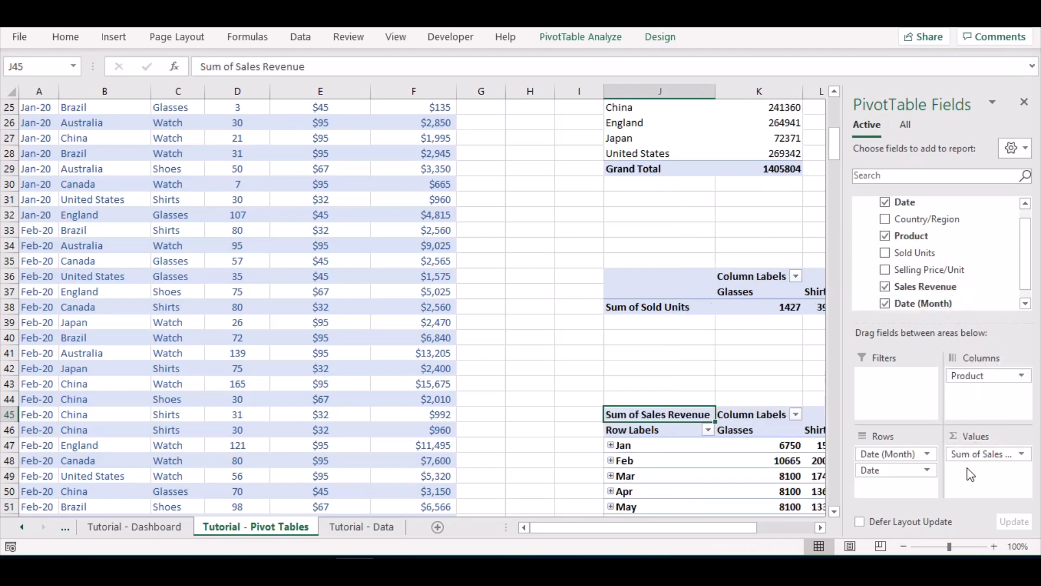
pyautogui.click(1024, 102)
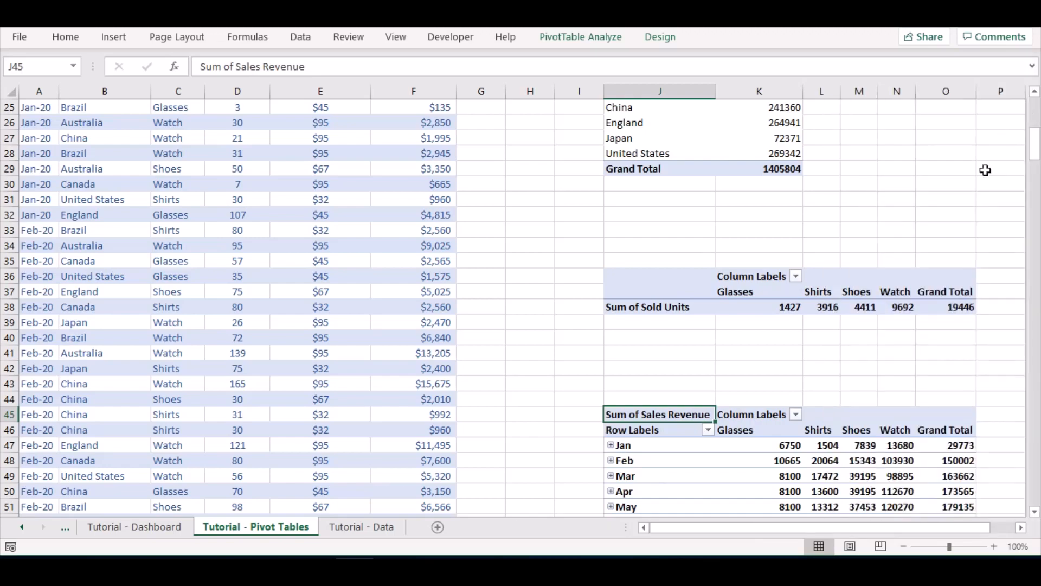
pyautogui.scroll(-5, 941, 340)
pyautogui.scroll(7, 942, 339)
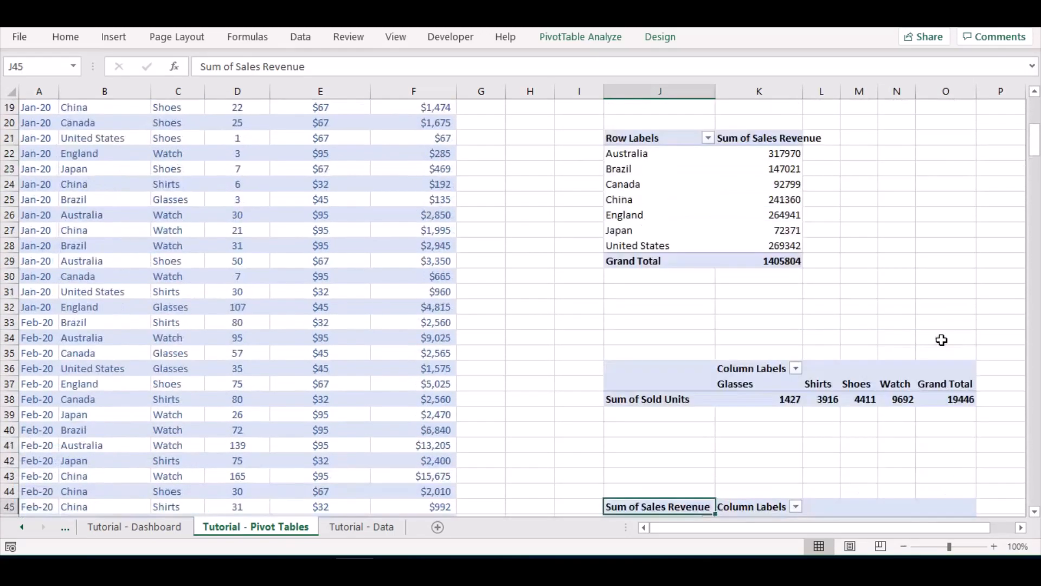
pyautogui.scroll(6, 942, 340)
pyautogui.click(884, 339)
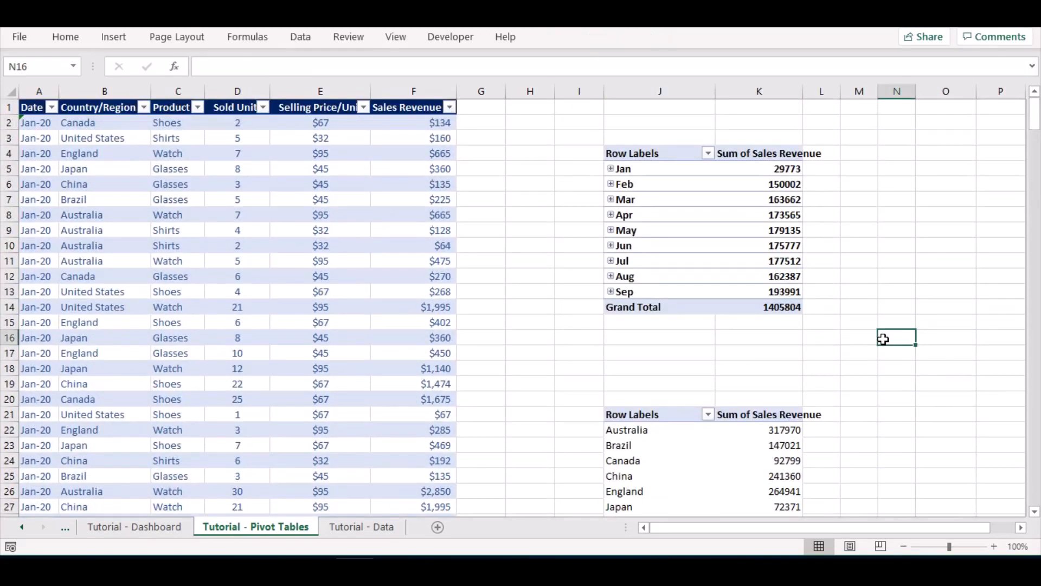
pyautogui.click(902, 244)
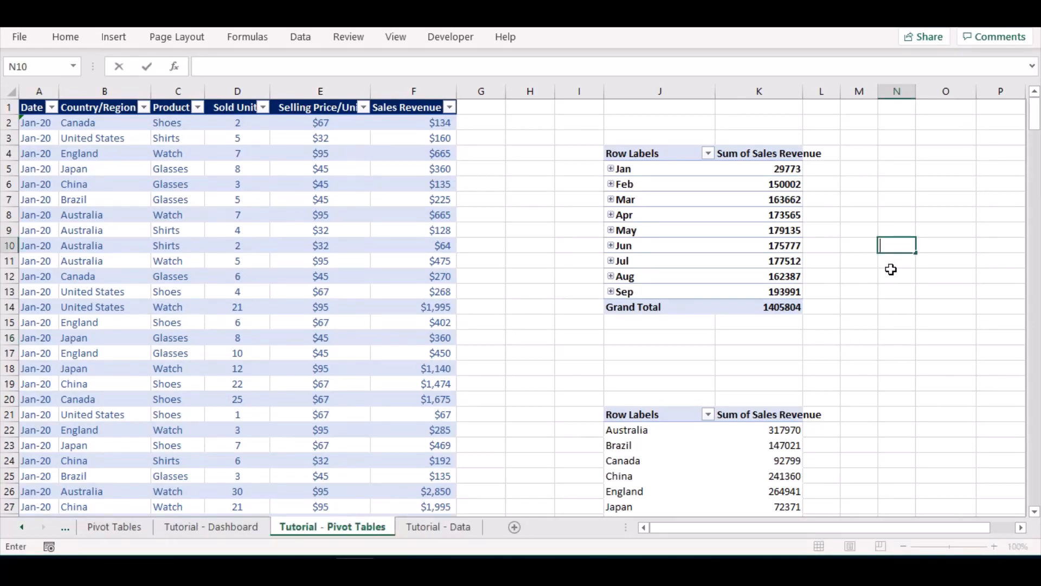
pyautogui.click(893, 264)
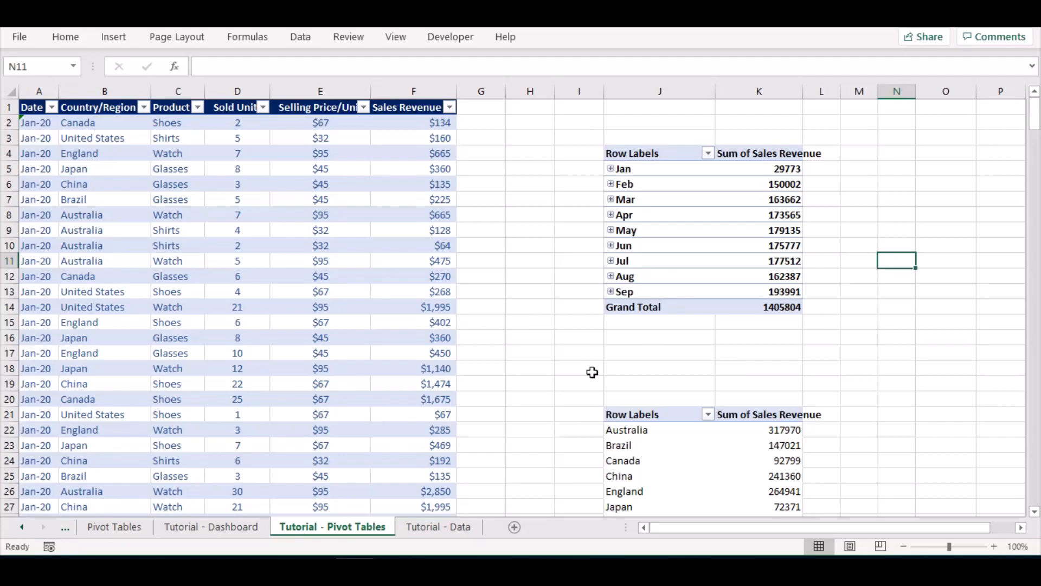
# Hide the gridlines on the Tutorial - Dashboard sheet and set its zoom to 60%
pyautogui.click(244, 530)
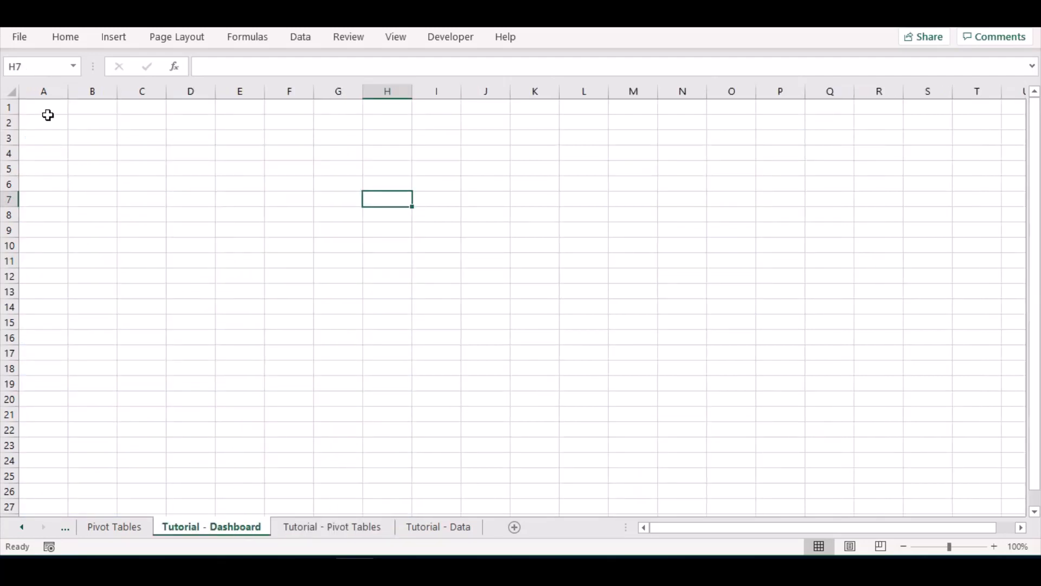
pyautogui.click(42, 107)
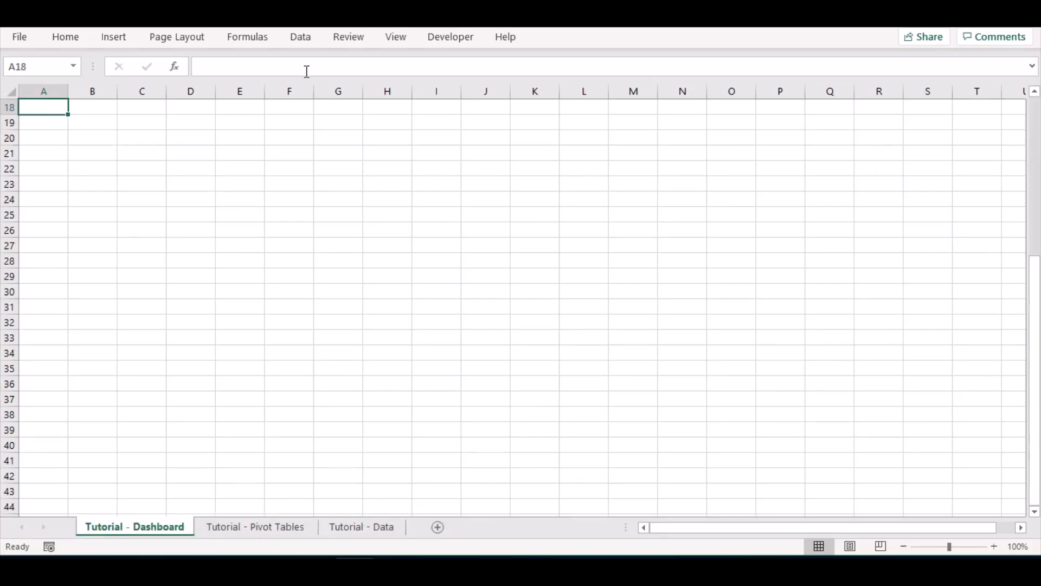
pyautogui.click(399, 43)
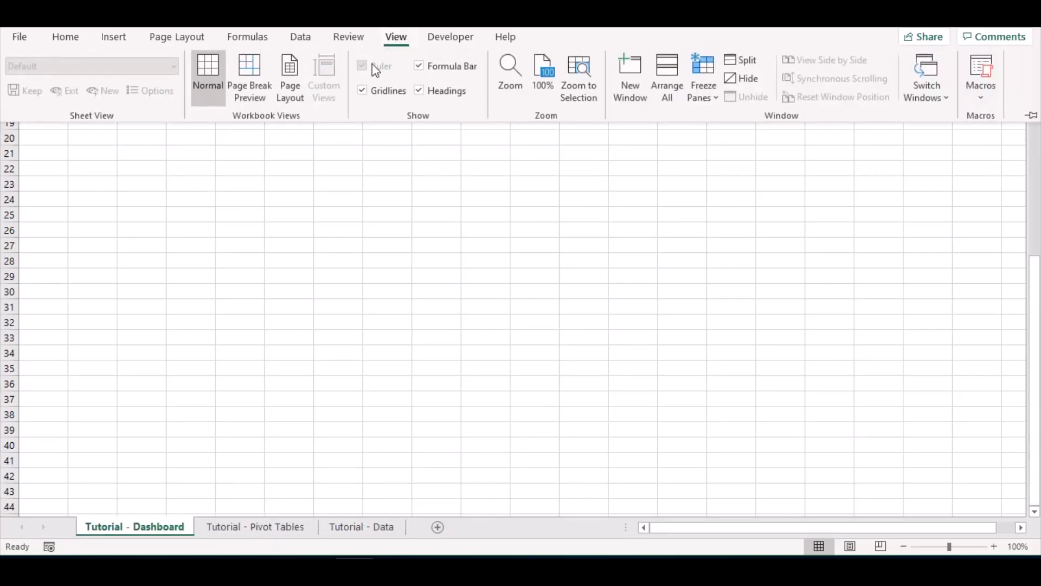
pyautogui.click(370, 93)
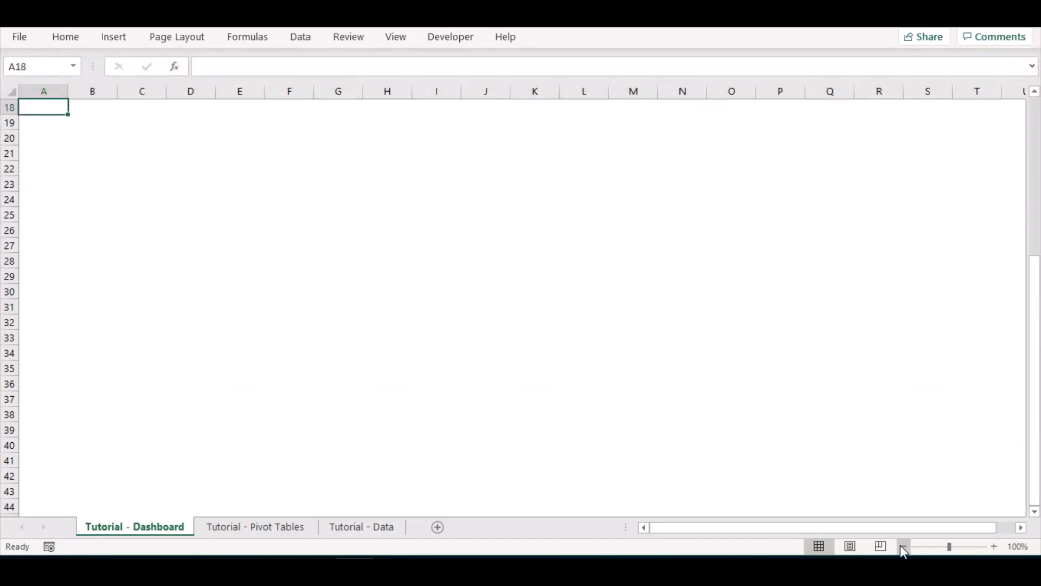
pyautogui.click(903, 546)
pyautogui.click(903, 546)
pyautogui.click(902, 546)
pyautogui.click(903, 547)
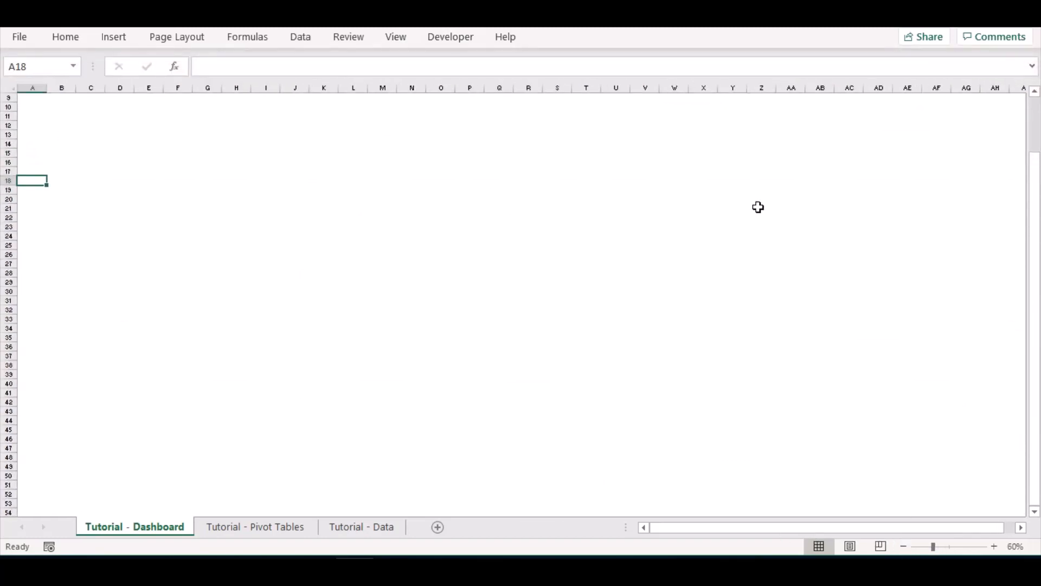
# Search the online pictures for "dark wood" to find a dashboard background
pyautogui.click(114, 38)
pyautogui.click(185, 96)
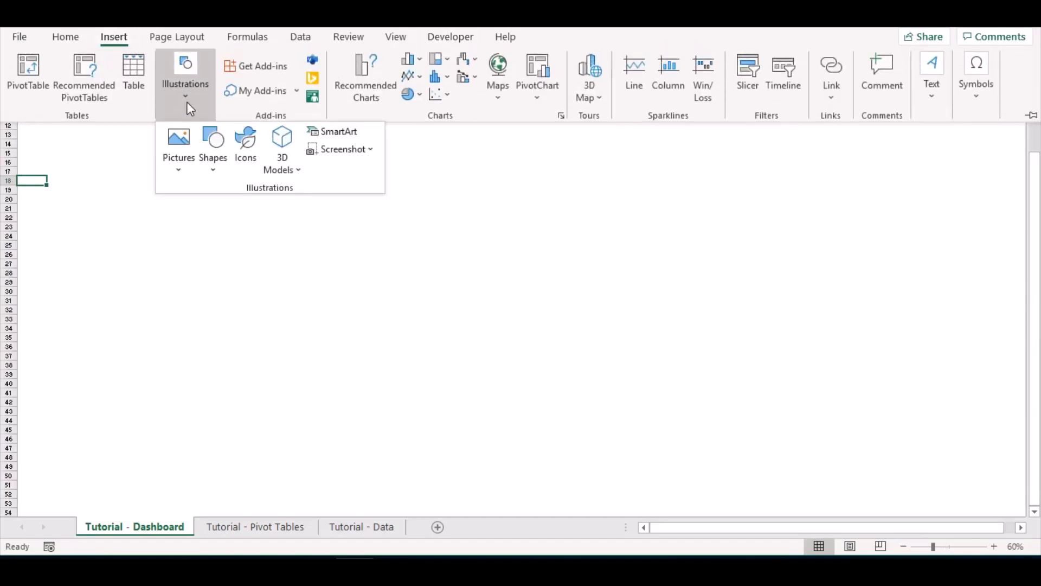
pyautogui.click(187, 152)
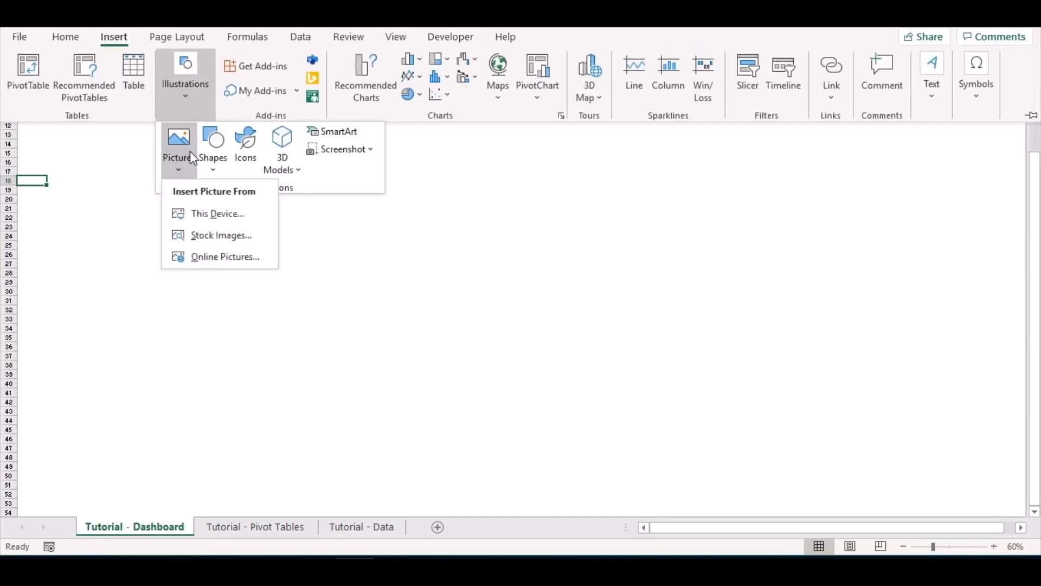
pyautogui.click(198, 256)
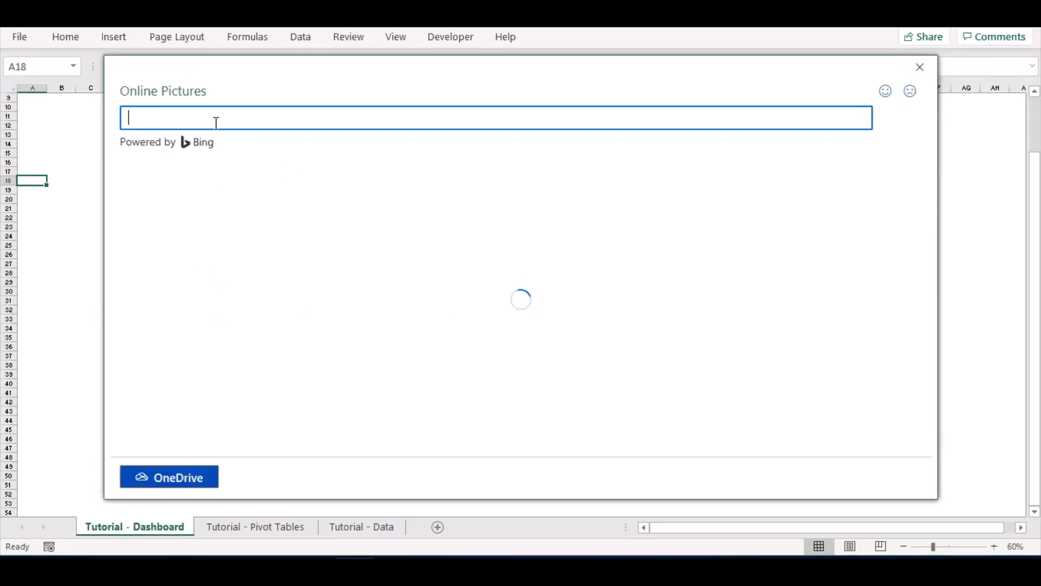
pyautogui.write('dark wood')
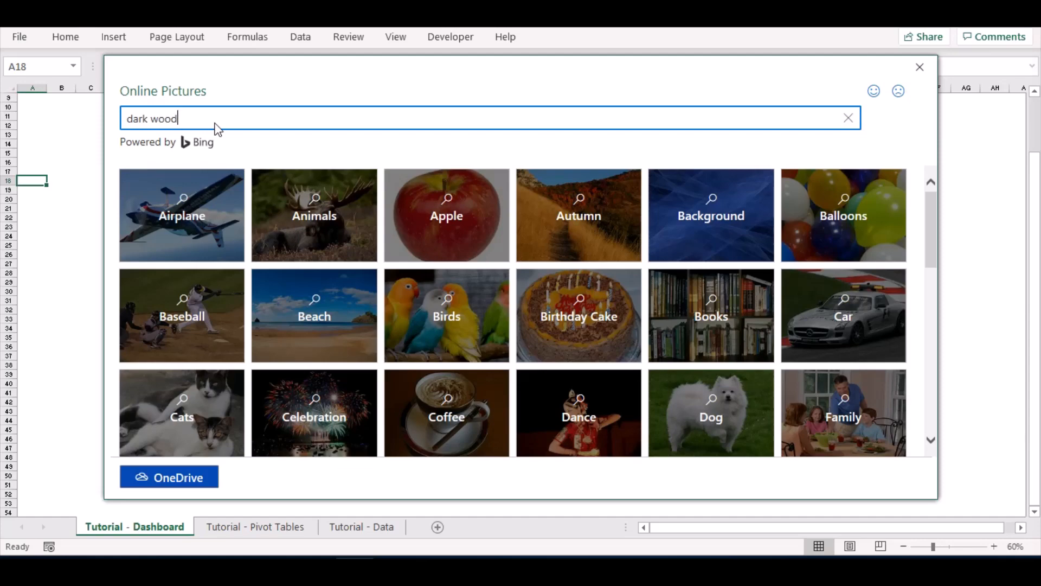
pyautogui.press('Return')
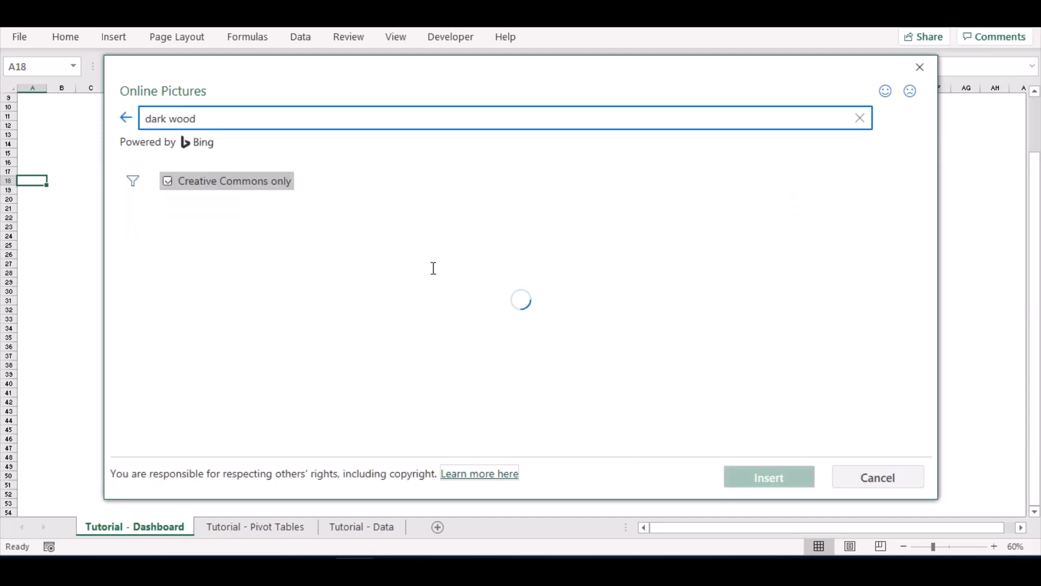
# Insert the dark grey vertical wood plank picture from the search results into the dashboard sheet
pyautogui.scroll(-5, 553, 299)
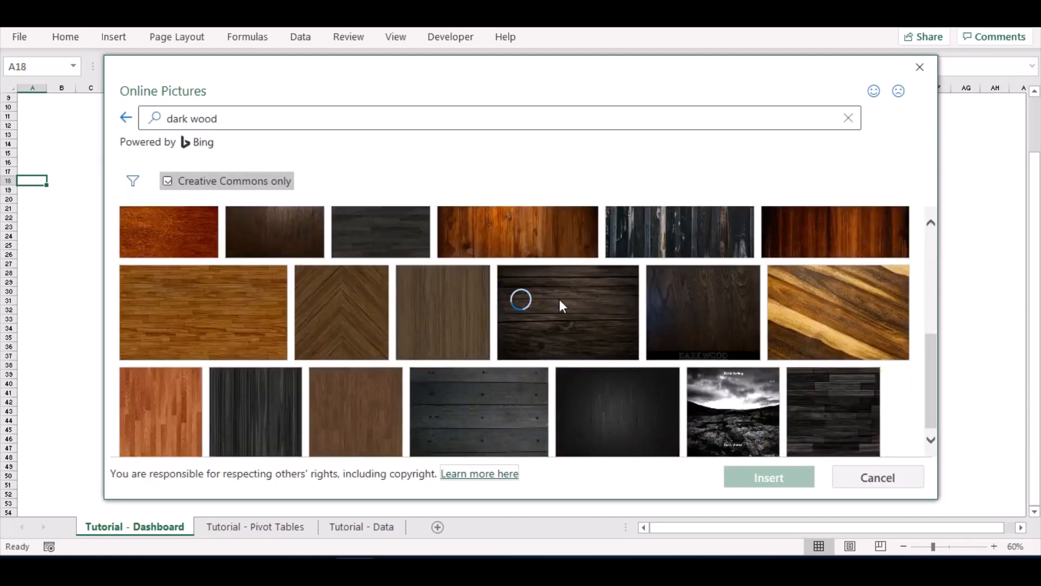
pyautogui.scroll(-6, 567, 313)
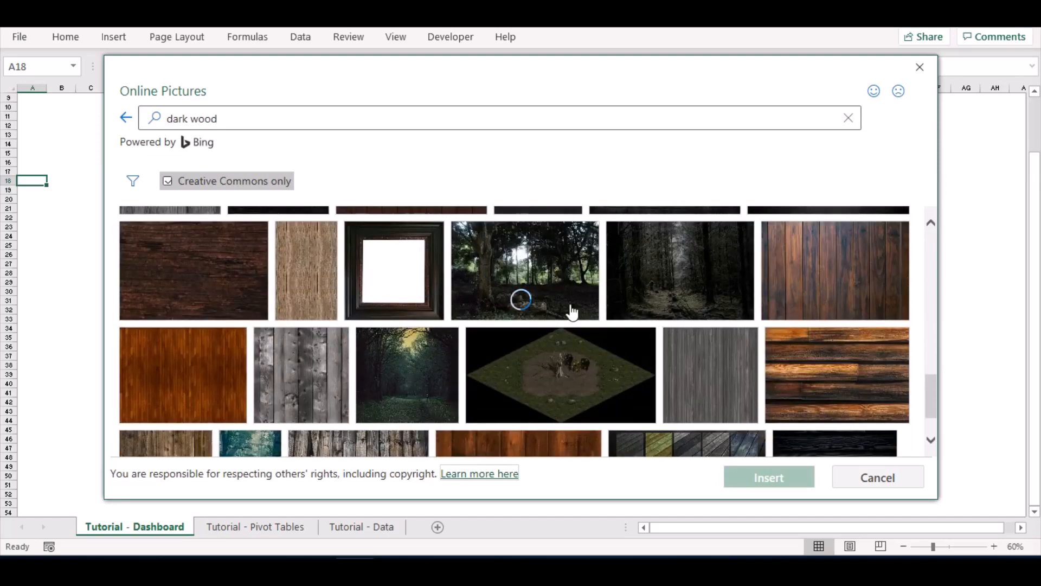
pyautogui.scroll(-8, 572, 312)
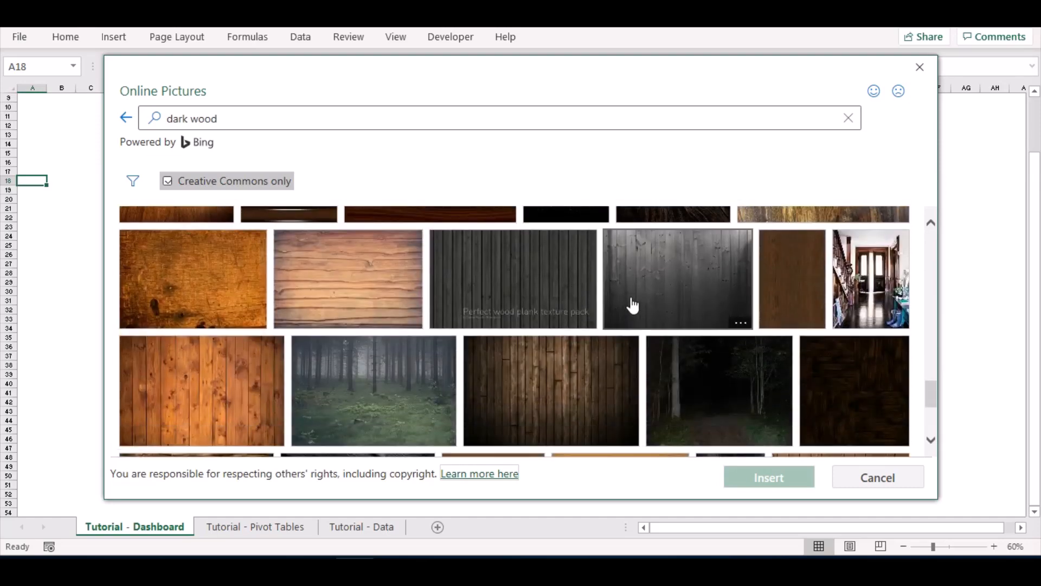
pyautogui.click(633, 305)
pyautogui.click(769, 474)
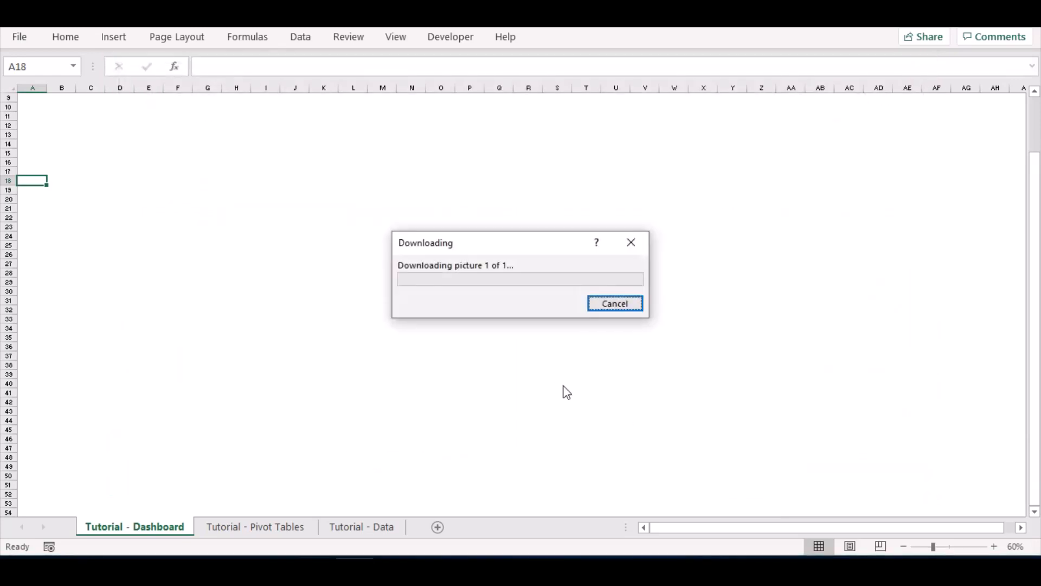
# Delete the licence attribution text box beneath the wood picture
pyautogui.click(527, 301)
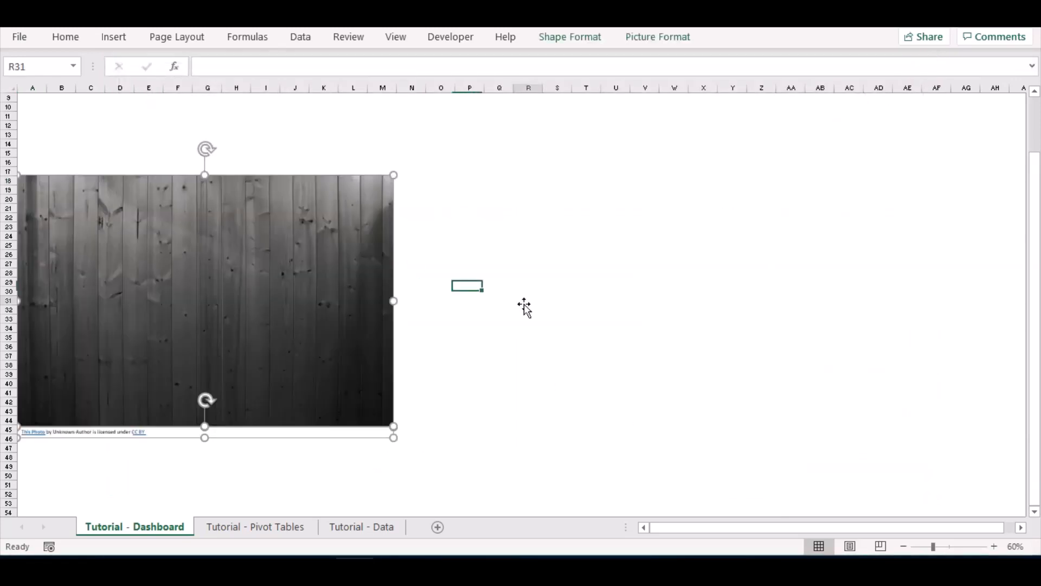
pyautogui.click(304, 435)
pyautogui.moveTo(302, 436); pyautogui.dragTo(335, 461)
pyautogui.press('Delete')
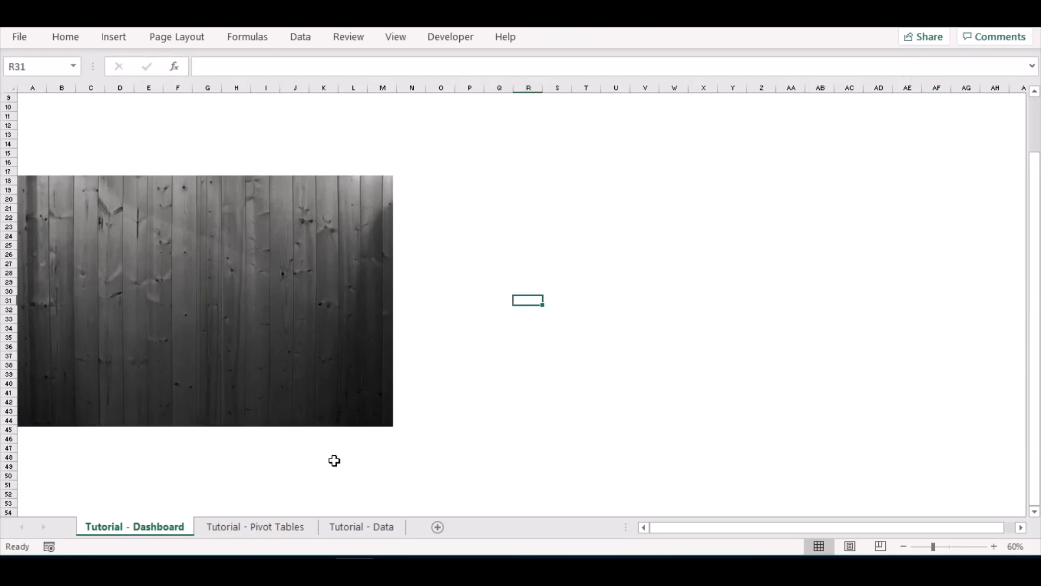
# Move the wood picture up so that its corner sits at cell A1
pyautogui.click(320, 314)
pyautogui.moveTo(319, 309); pyautogui.dragTo(309, 226)
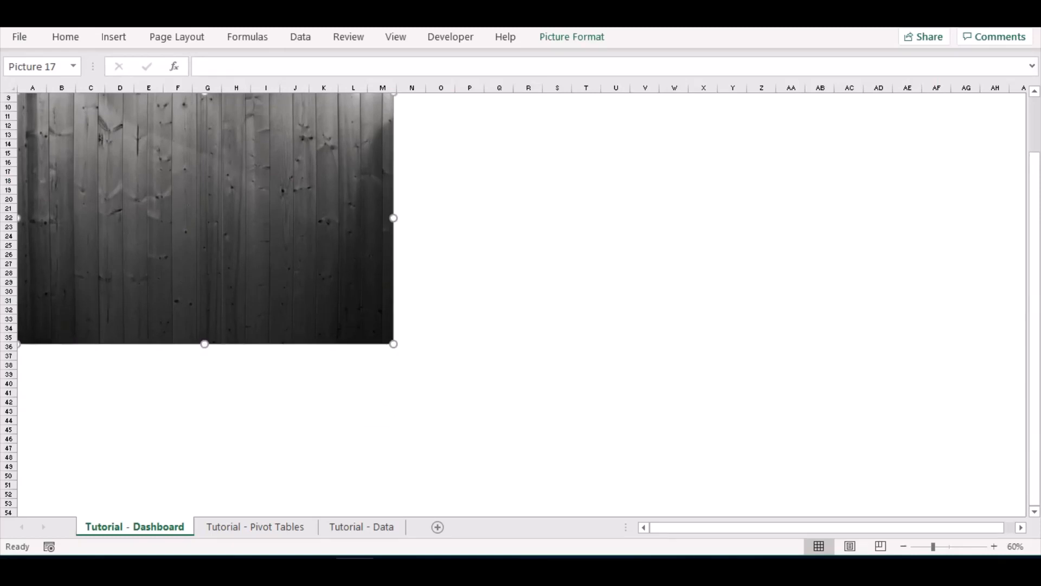
pyautogui.scroll(3, 737, 363)
pyautogui.moveTo(211, 206); pyautogui.dragTo(188, 135)
# Stretch the wood picture across to column AA and down past row 46 as the dashboard background
pyautogui.moveTo(392, 218); pyautogui.dragTo(801, 218)
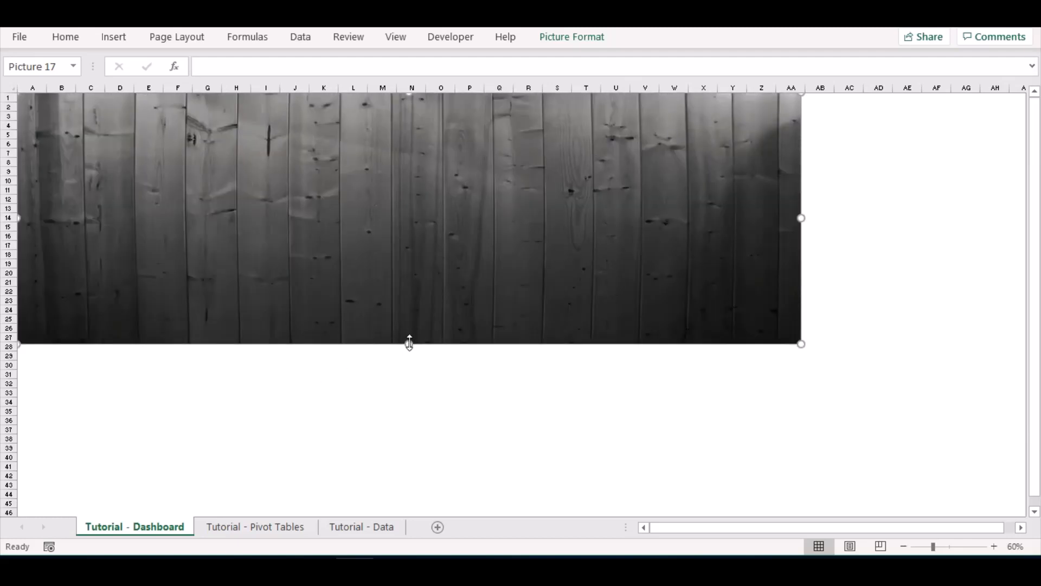
pyautogui.moveTo(410, 343); pyautogui.dragTo(434, 551)
pyautogui.click(848, 338)
pyautogui.click(425, 233)
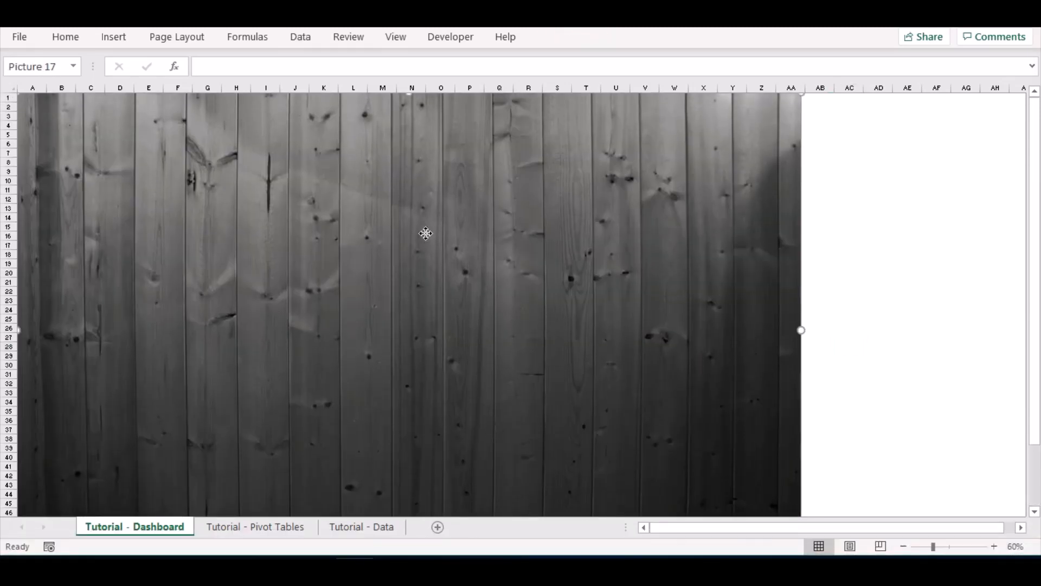
# Set the wood background picture's sharpness to 50%
pyautogui.rightClick(427, 210)
pyautogui.click(481, 548)
pyautogui.click(940, 130)
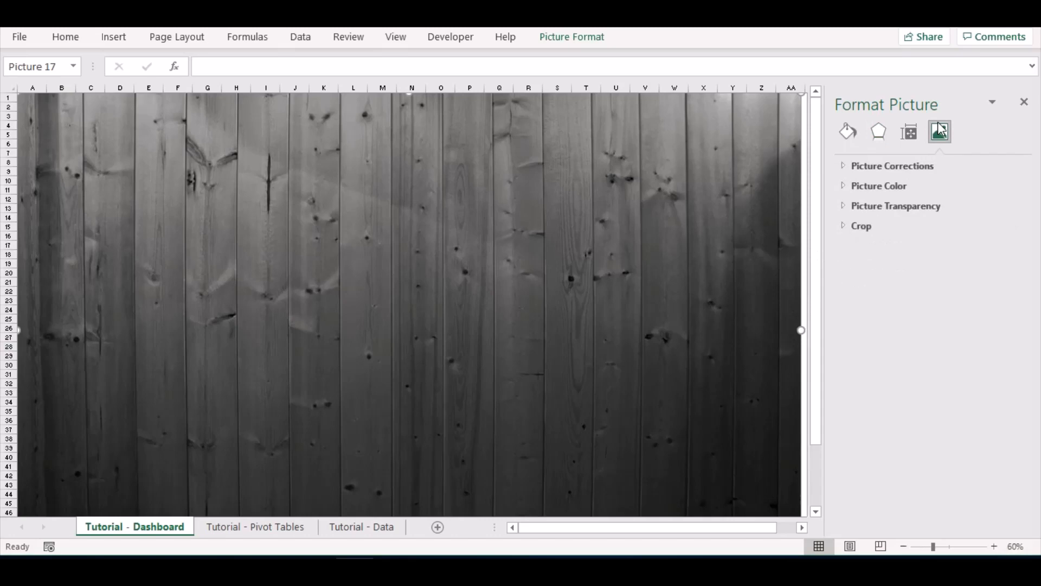
pyautogui.click(894, 165)
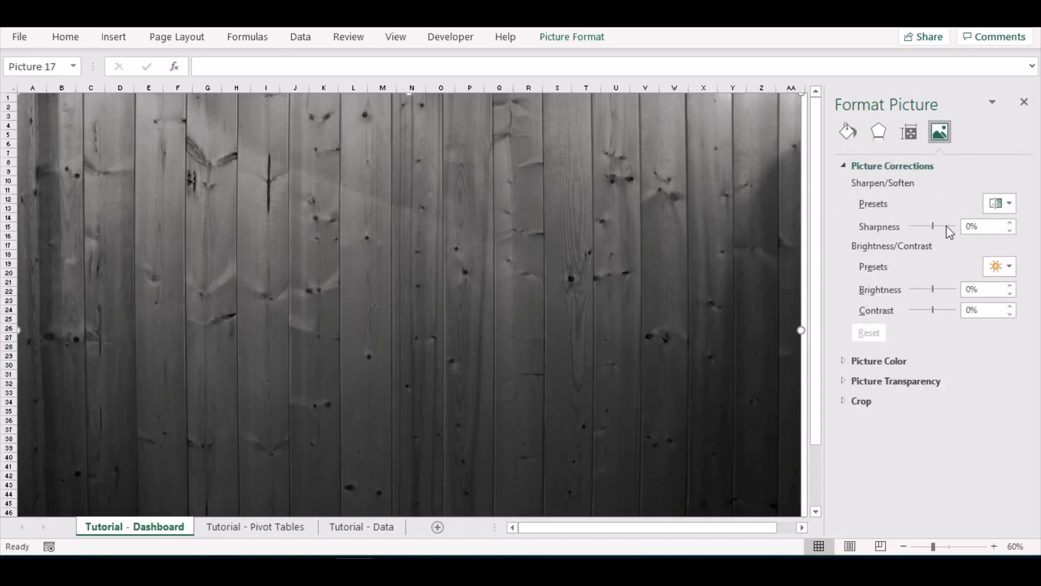
pyautogui.click(981, 227)
pyautogui.write('50')
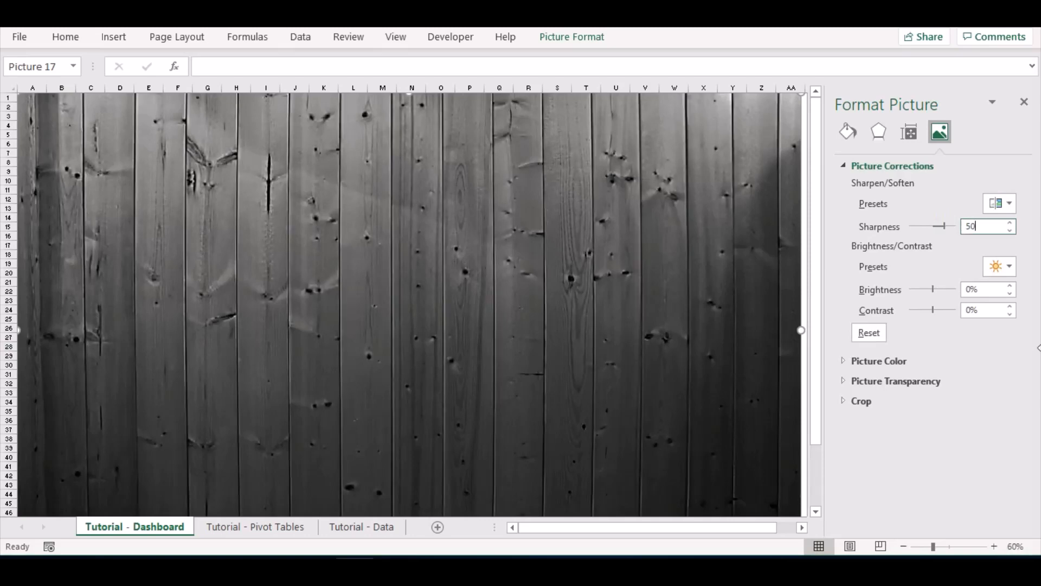
pyautogui.click(993, 361)
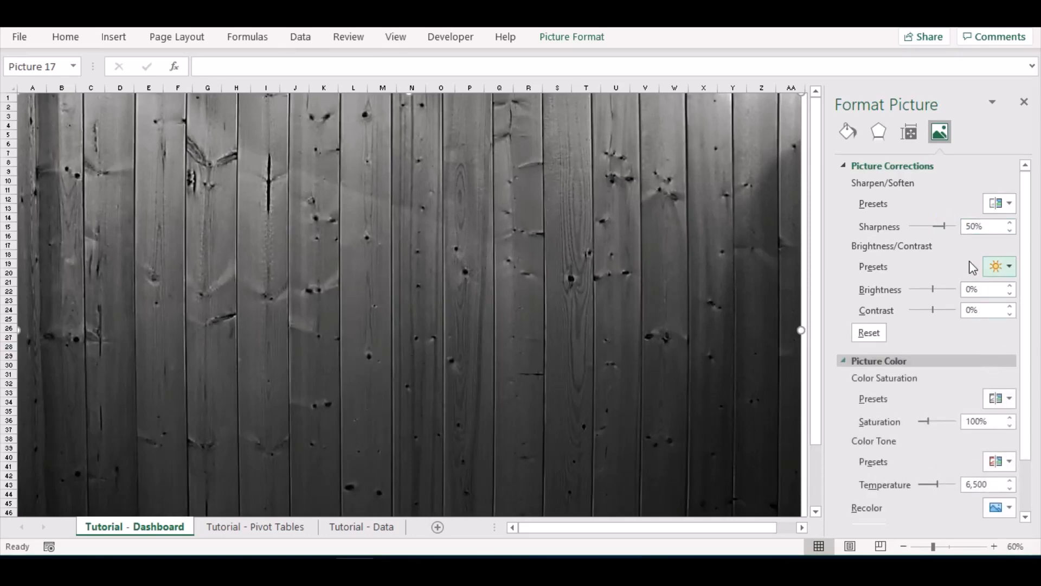
# Darken the wood background picture by setting its brightness to -50%, and close its formatting options
pyautogui.click(976, 289)
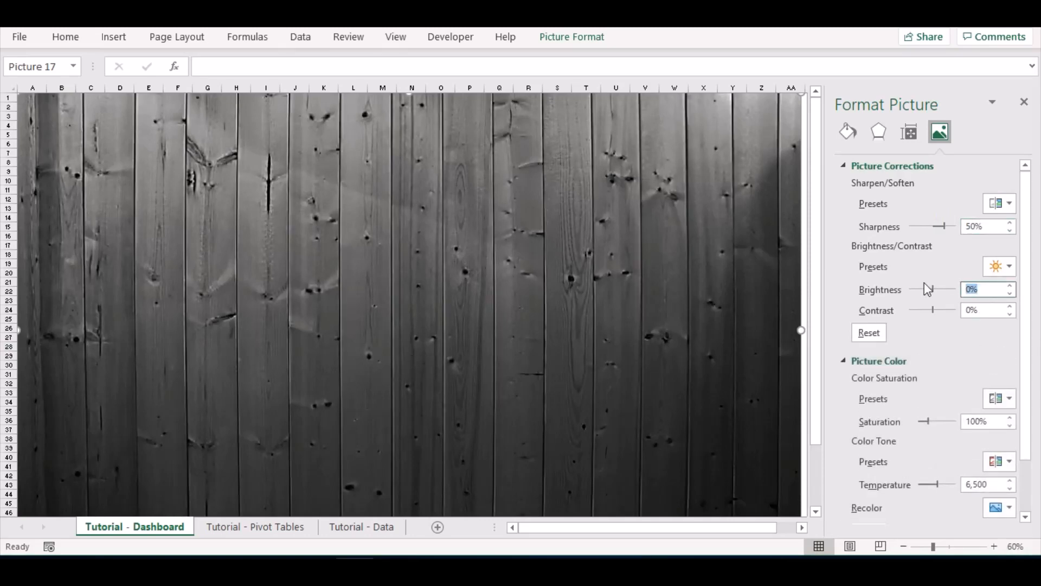
pyautogui.write('-50')
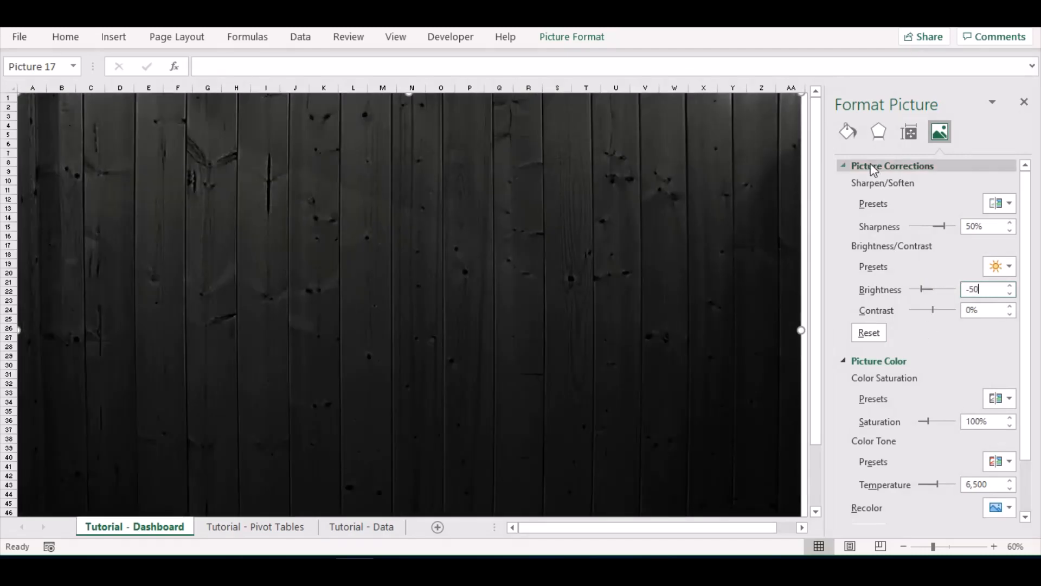
pyautogui.click(839, 167)
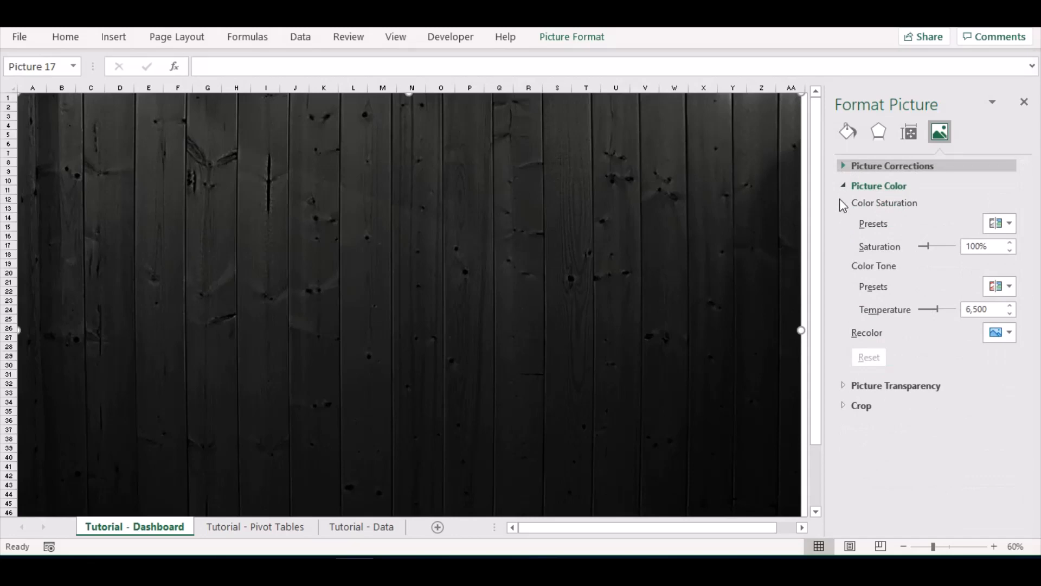
pyautogui.click(841, 187)
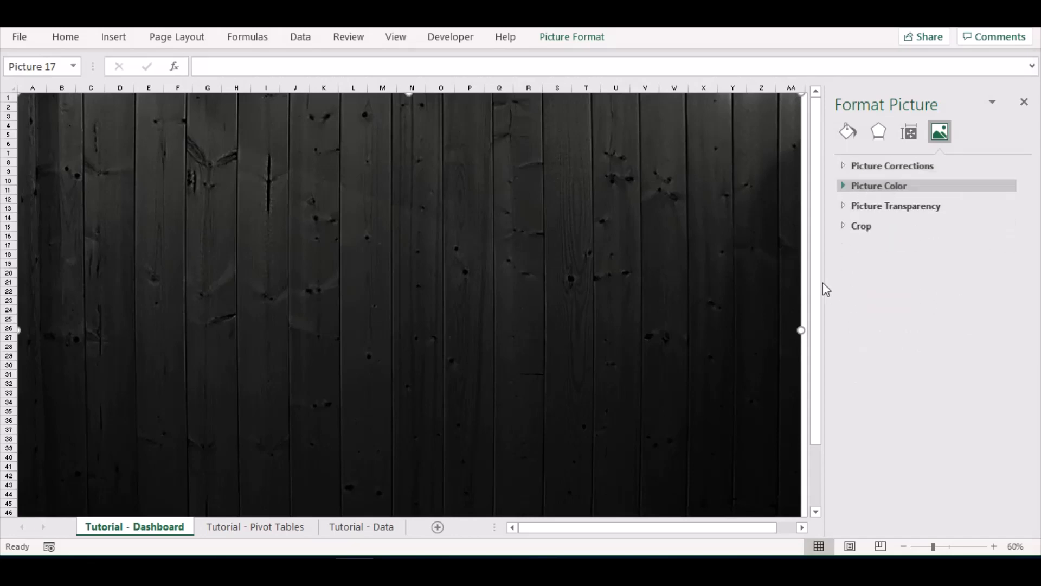
pyautogui.click(1024, 101)
pyautogui.click(906, 260)
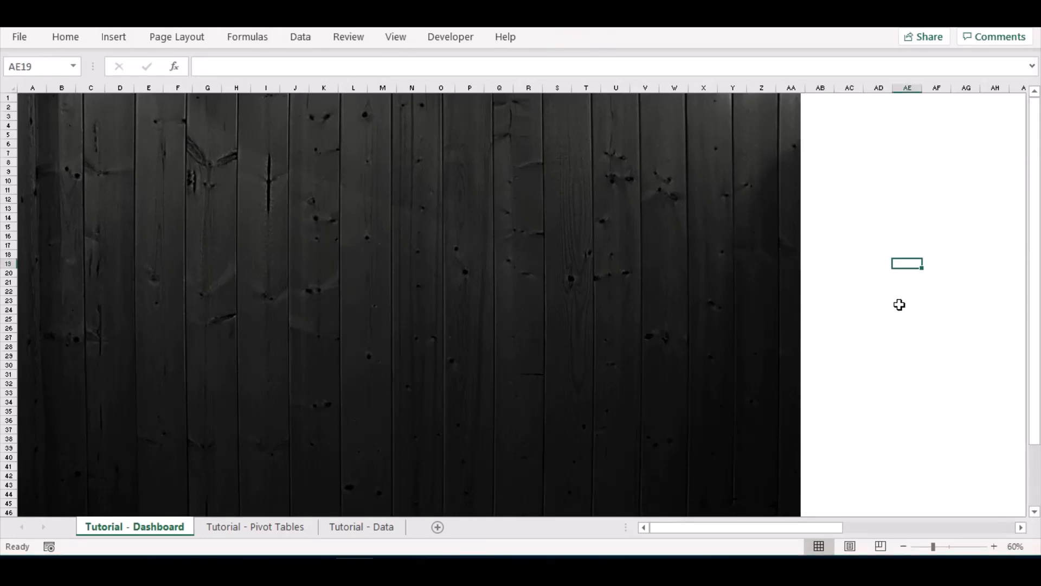
# Draw a wide rounded rectangle banner over the wood background, spanning columns B to V and rows 2 to 5
pyautogui.click(129, 43)
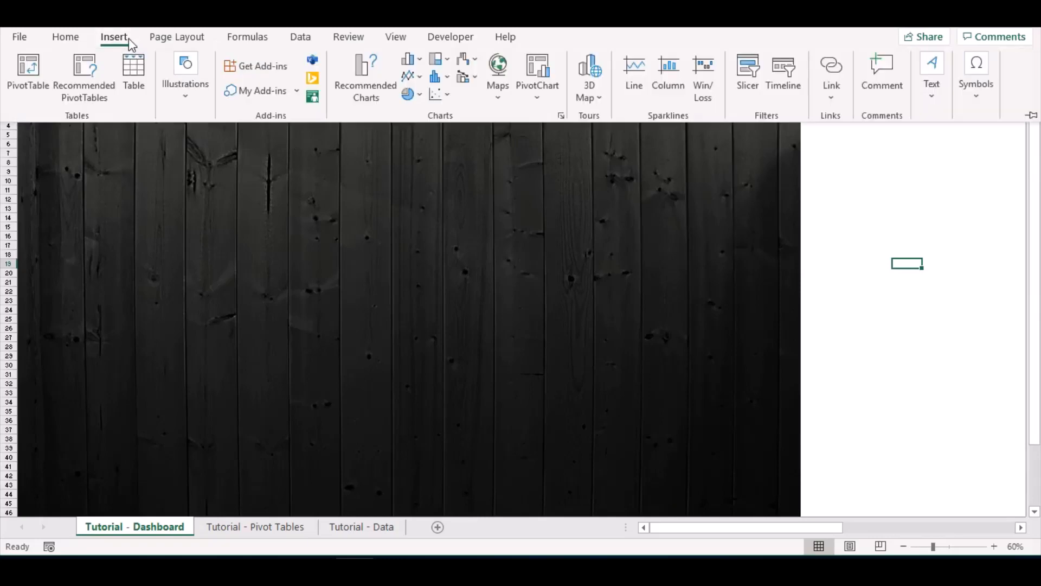
pyautogui.click(185, 92)
pyautogui.click(216, 165)
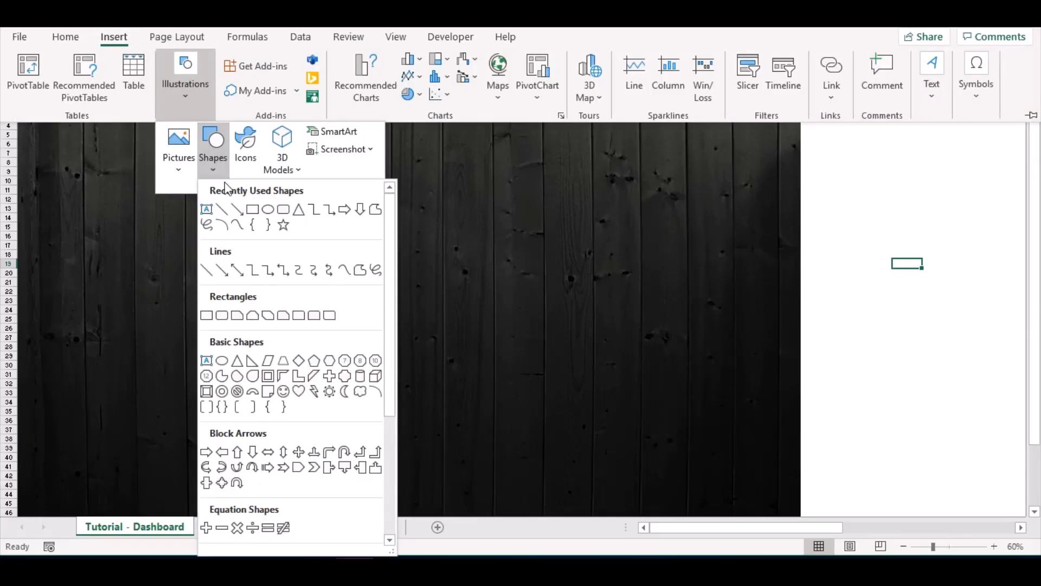
pyautogui.click(298, 210)
pyautogui.moveTo(63, 103); pyautogui.dragTo(688, 153)
pyautogui.moveTo(662, 140); pyautogui.dragTo(662, 141)
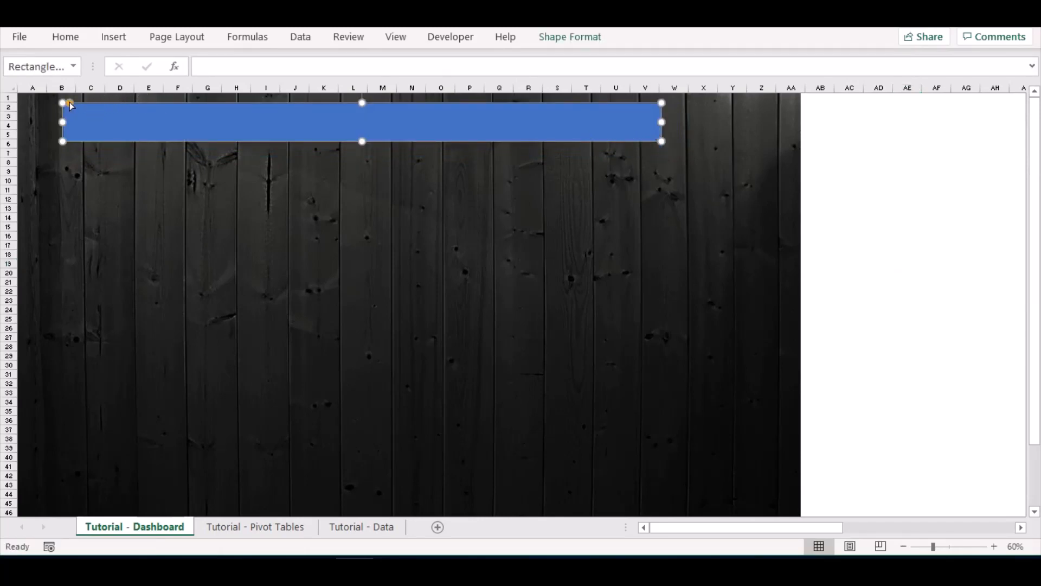
pyautogui.moveTo(72, 106); pyautogui.dragTo(72, 108)
# Remove the outline from the rounded rectangle banner
pyautogui.rightClick(148, 111)
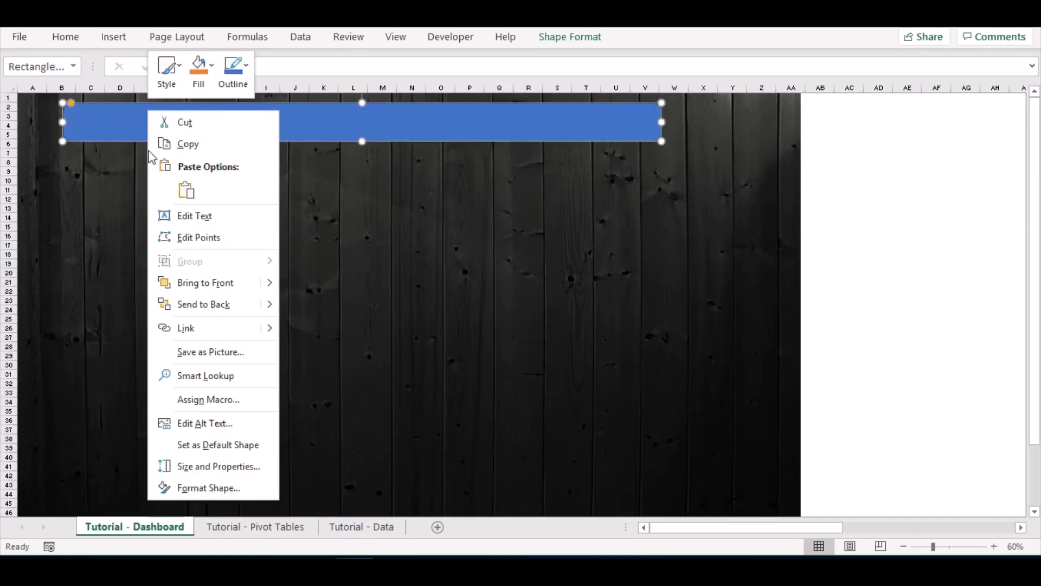
pyautogui.click(180, 487)
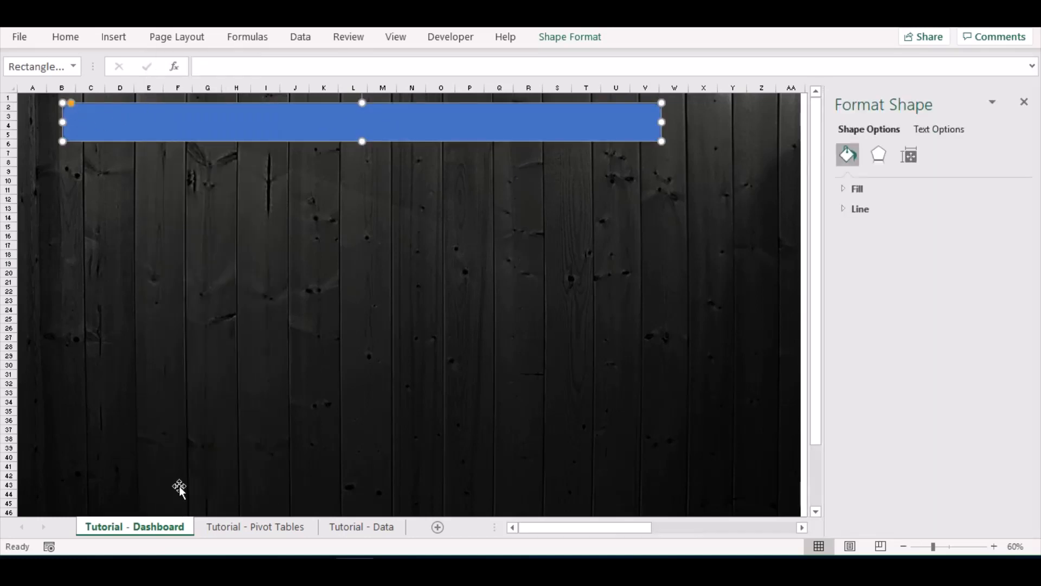
pyautogui.click(844, 209)
pyautogui.click(857, 231)
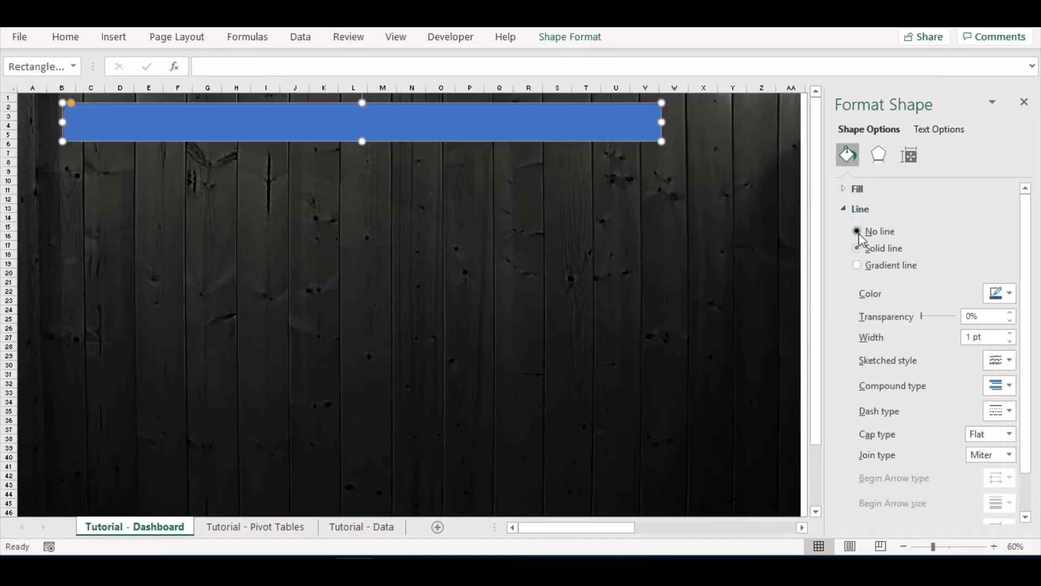
pyautogui.click(844, 208)
# Give the banner a gradient fill, reduce it to two stops and place the first one at 43%
pyautogui.click(844, 189)
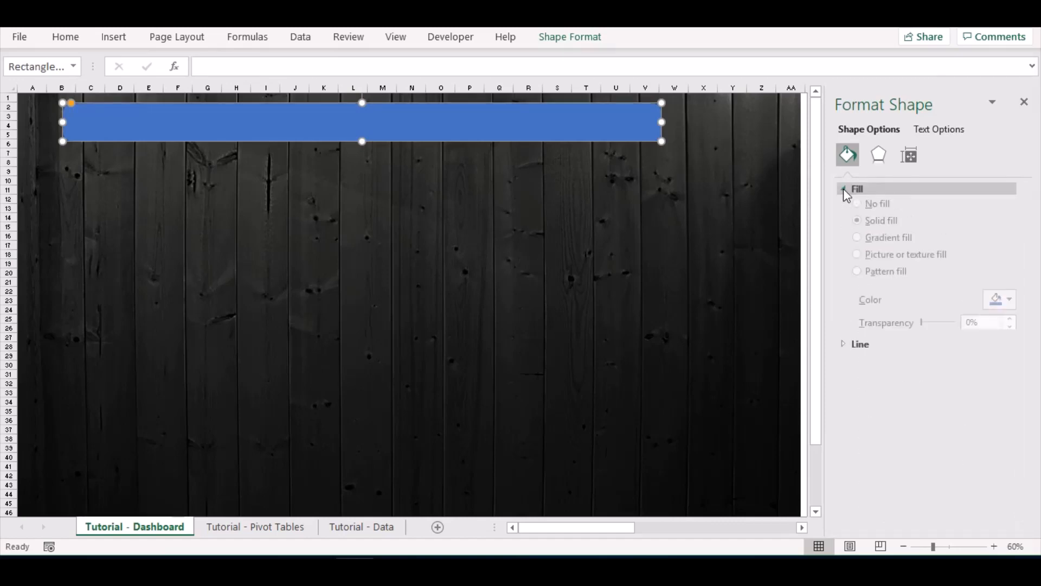
pyautogui.click(875, 244)
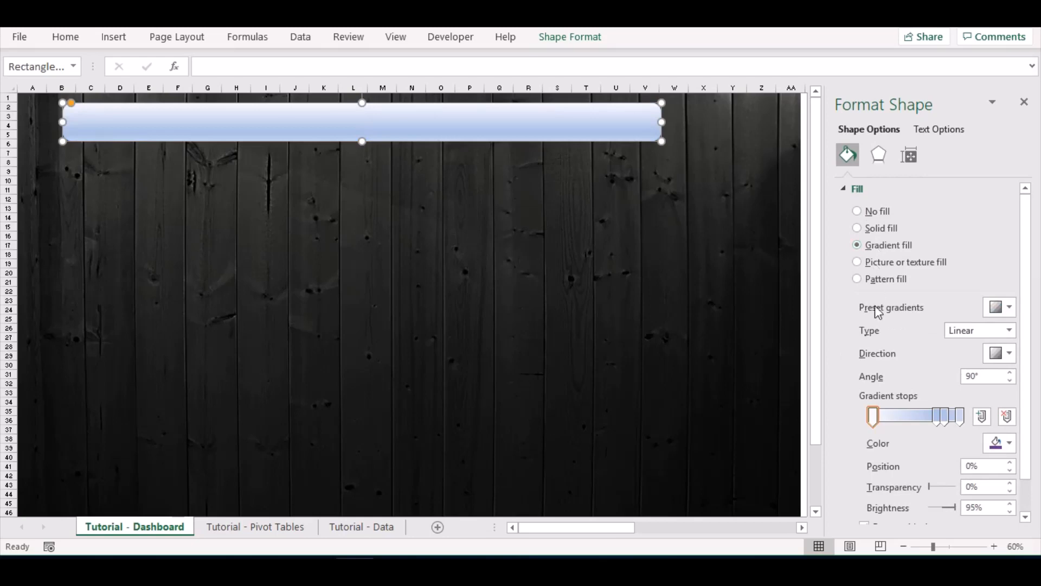
pyautogui.click(874, 420)
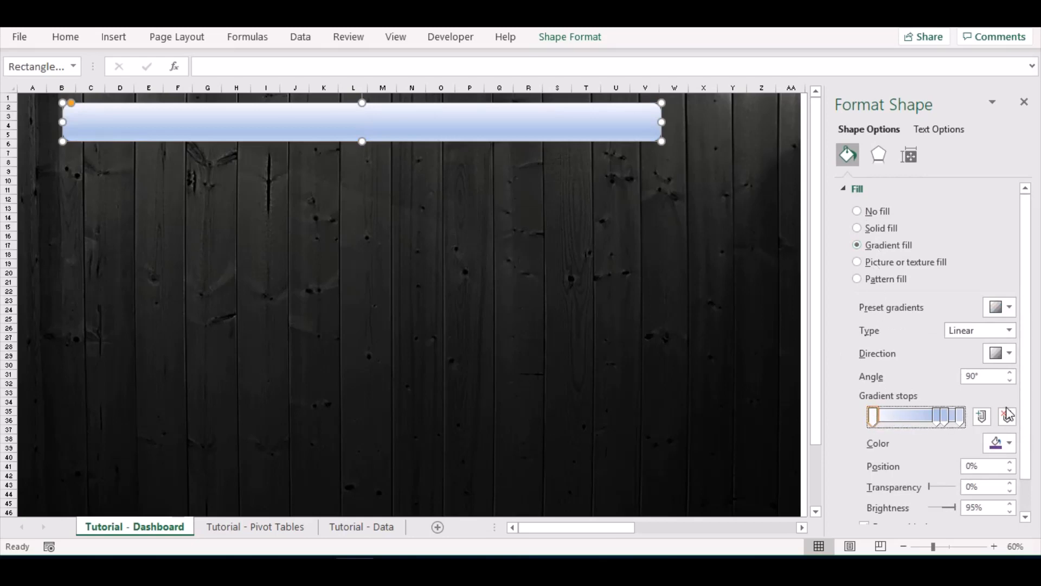
pyautogui.click(1007, 417)
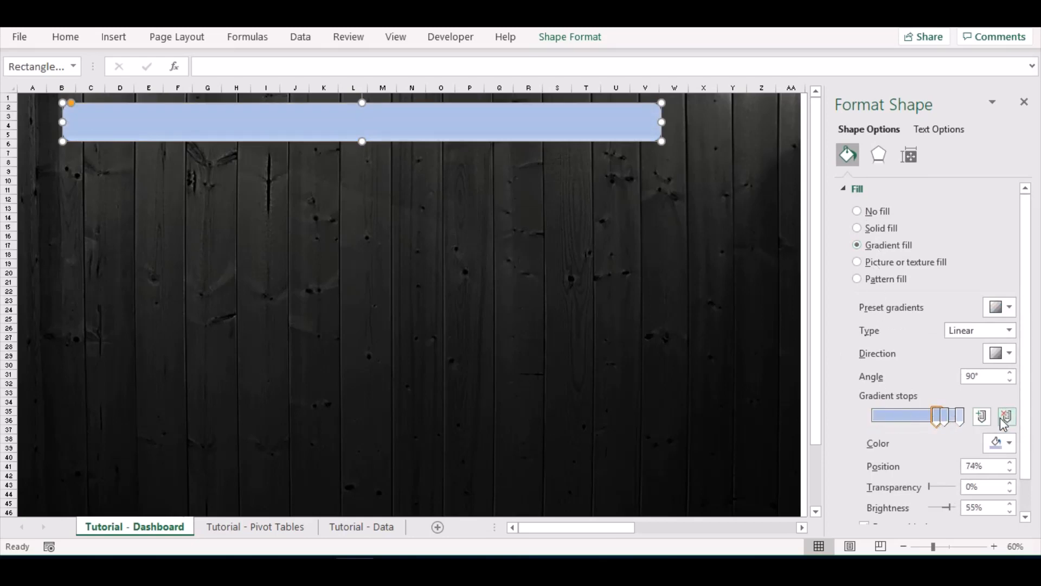
pyautogui.moveTo(944, 418); pyautogui.dragTo(909, 422)
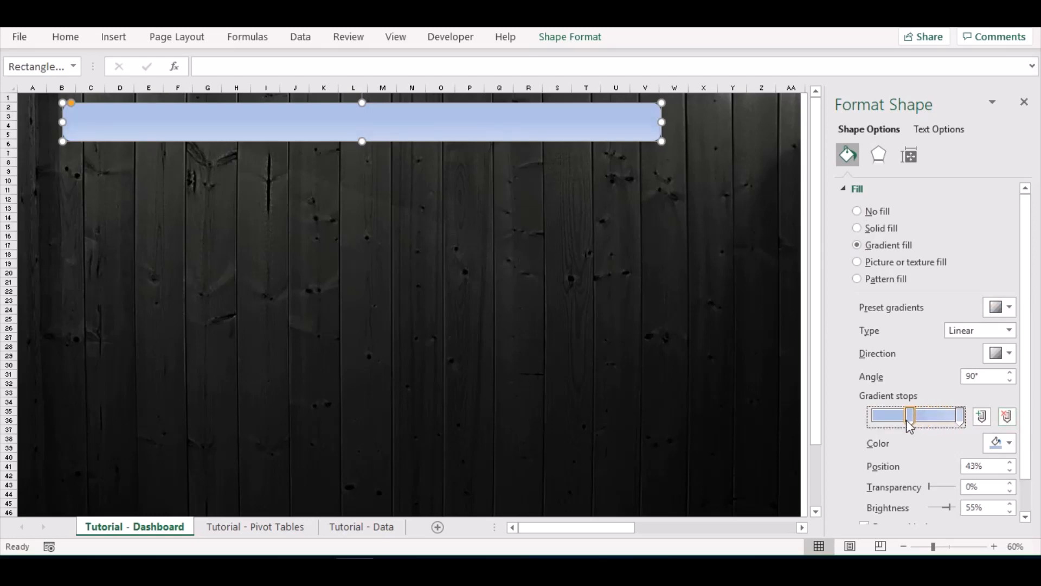
# Color the first gradient stop standard purple and set the linear gradient to a diagonal 45° direction
pyautogui.click(1000, 448)
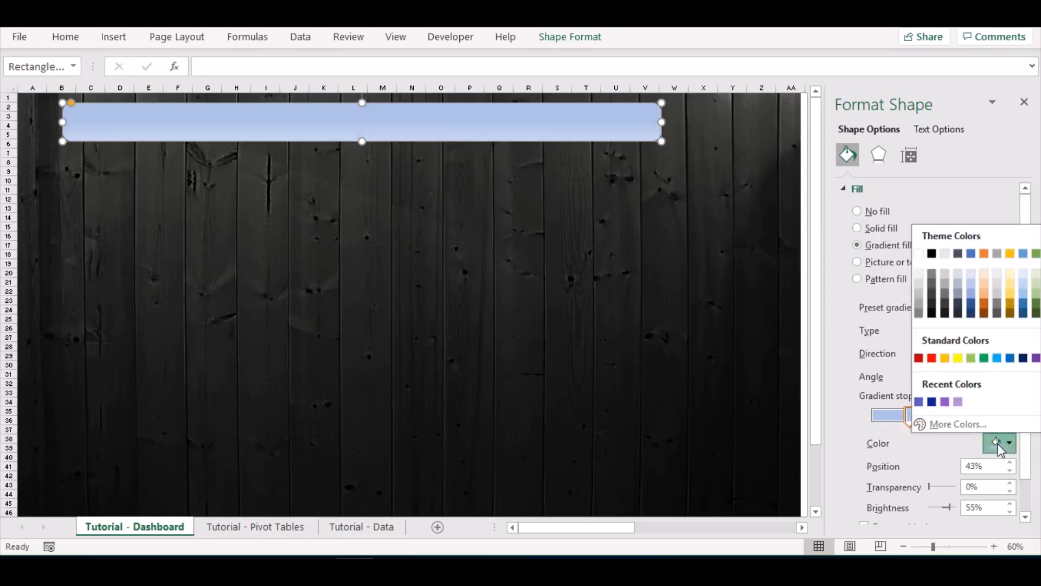
pyautogui.click(1035, 358)
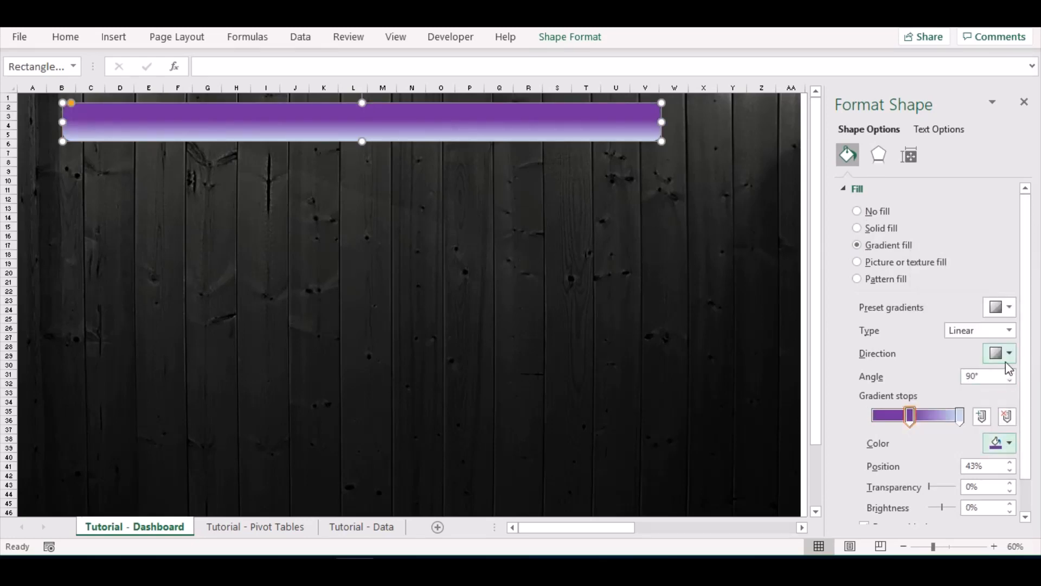
pyautogui.click(1009, 354)
pyautogui.click(890, 381)
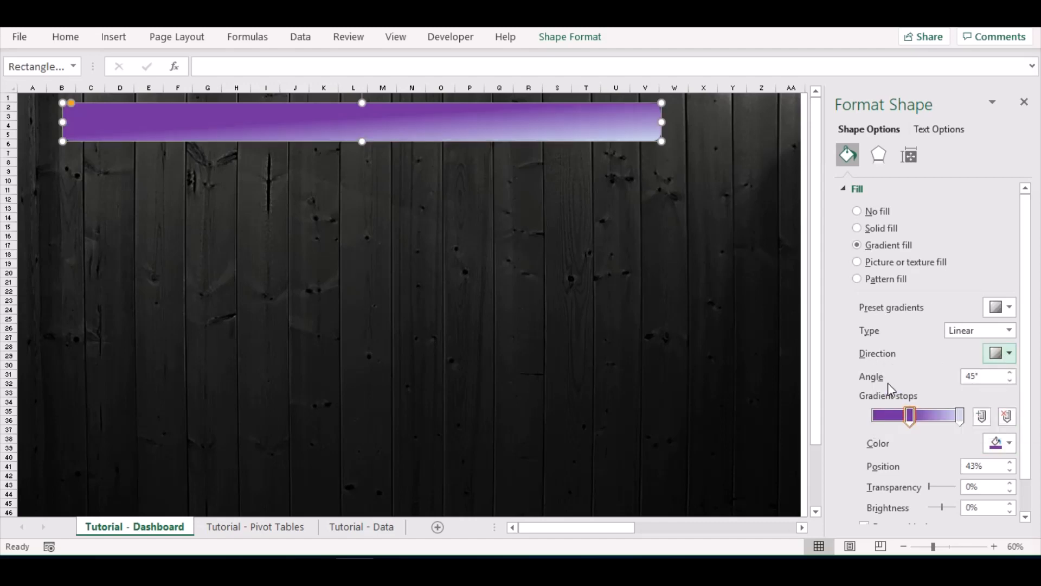
# Color the gradient's end stop white darkened by 5% and set its transparency to 40%
pyautogui.click(961, 418)
pyautogui.click(996, 442)
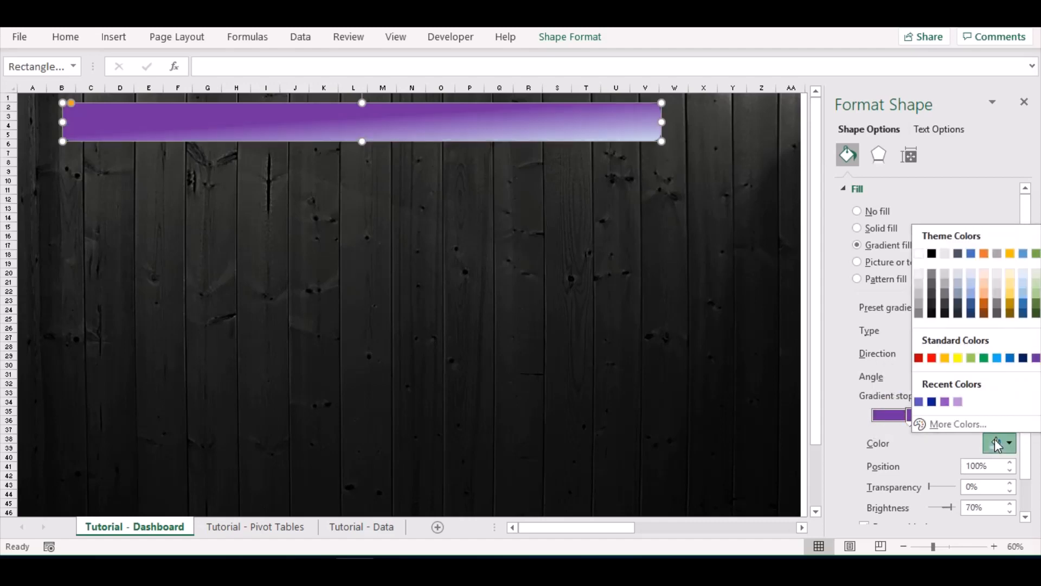
pyautogui.click(918, 275)
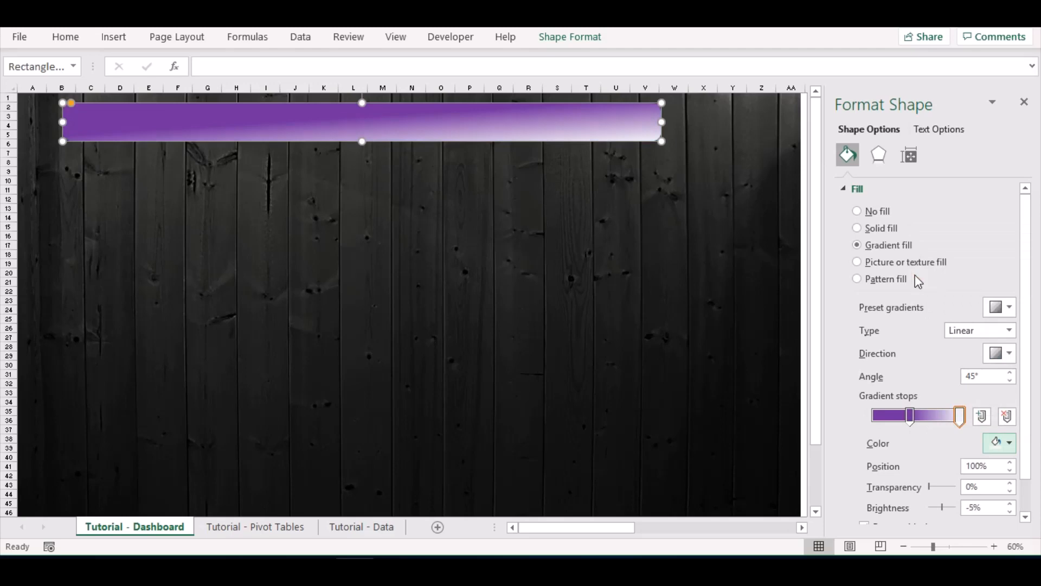
pyautogui.click(987, 486)
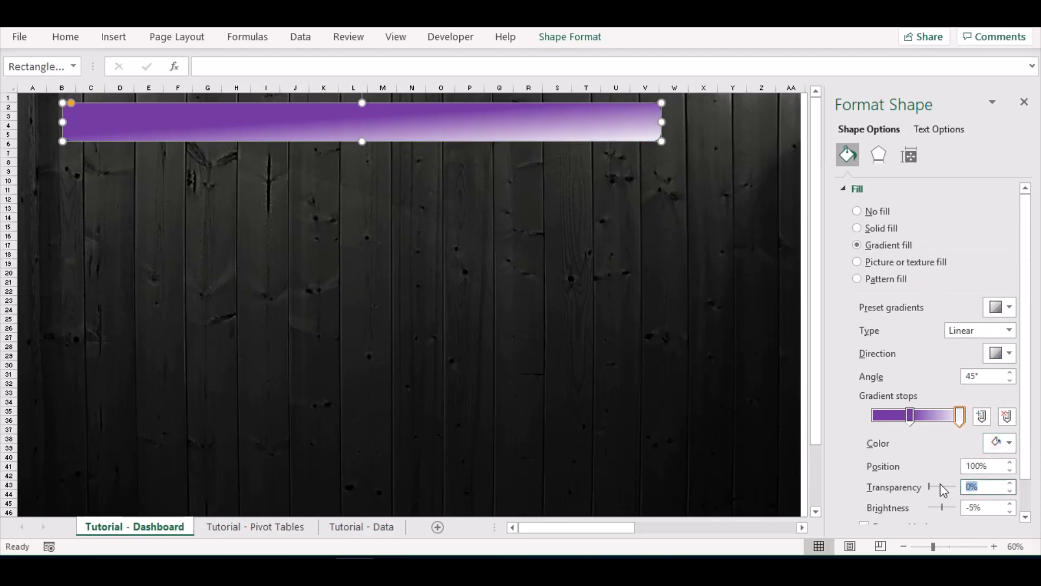
pyautogui.write('40')
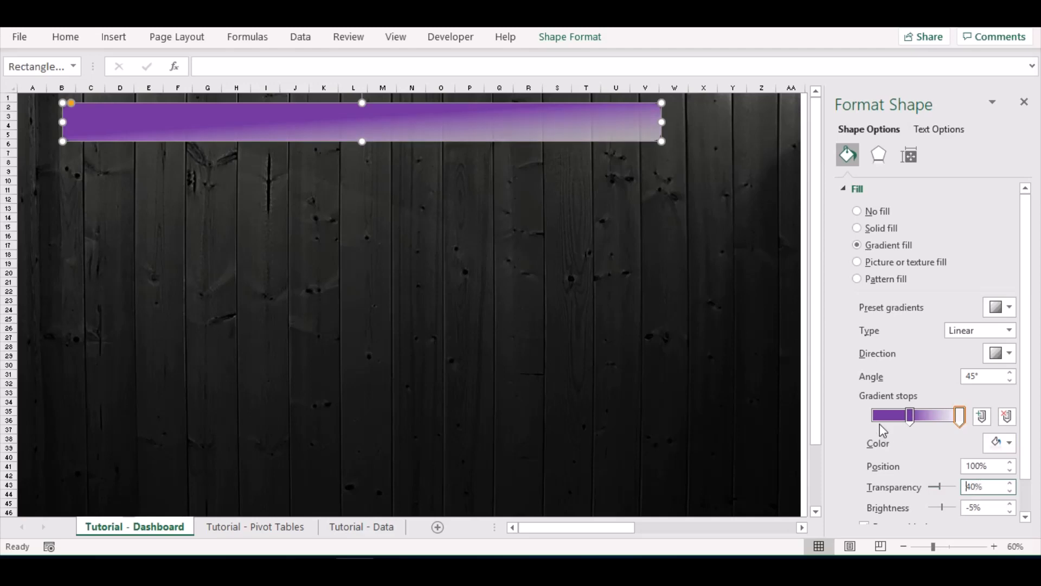
# Set the purple gradient stop's position to 45% and its transparency to 60%
pyautogui.click(910, 416)
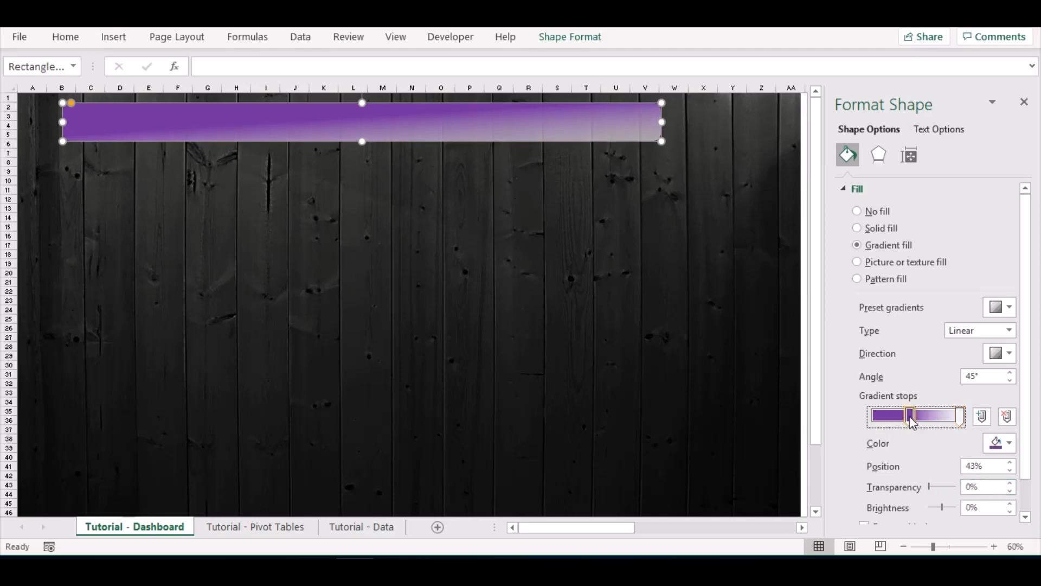
pyautogui.click(1011, 464)
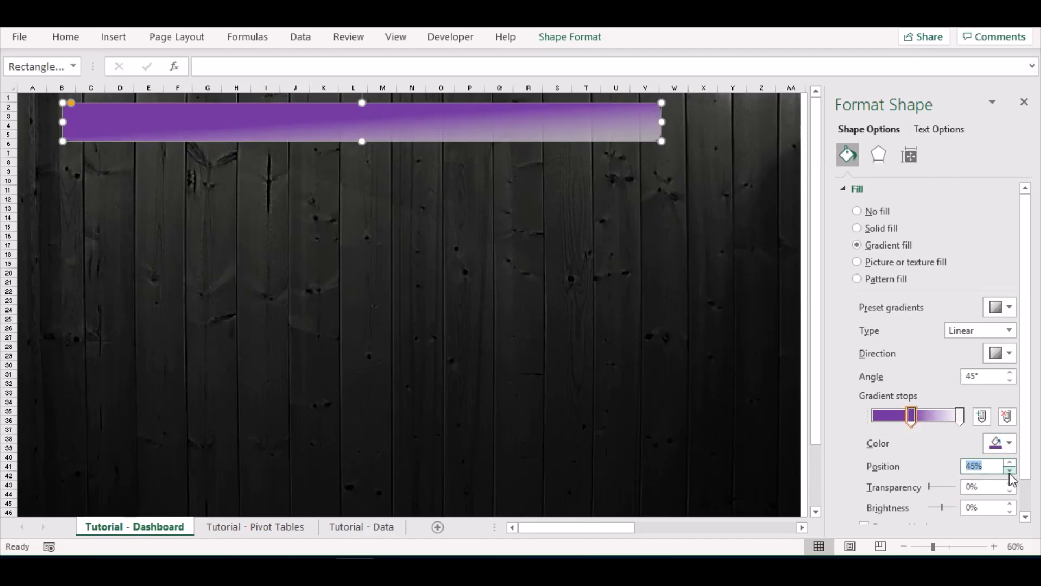
pyautogui.click(979, 487)
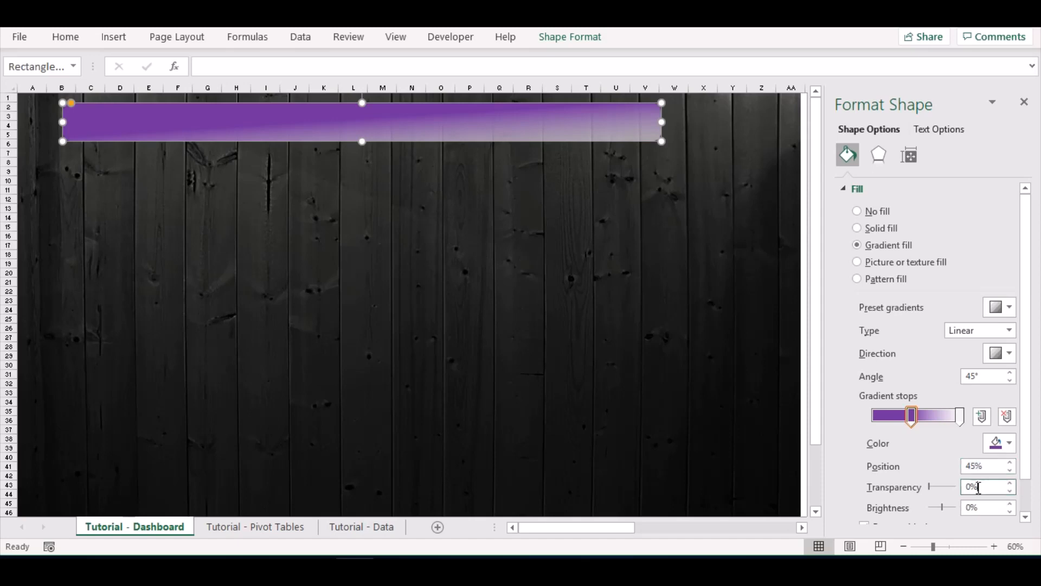
pyautogui.write('60')
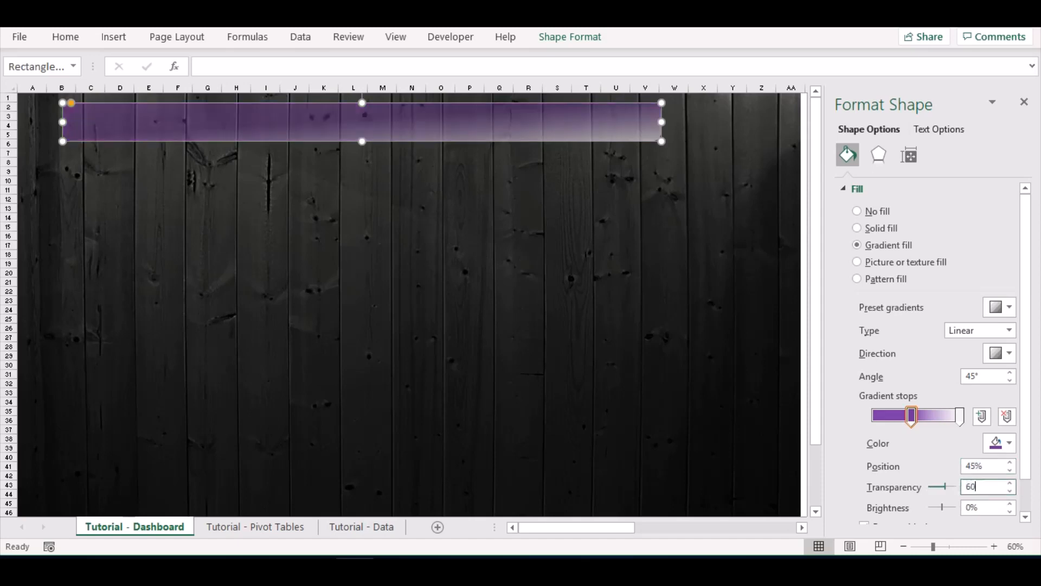
pyautogui.click(442, 242)
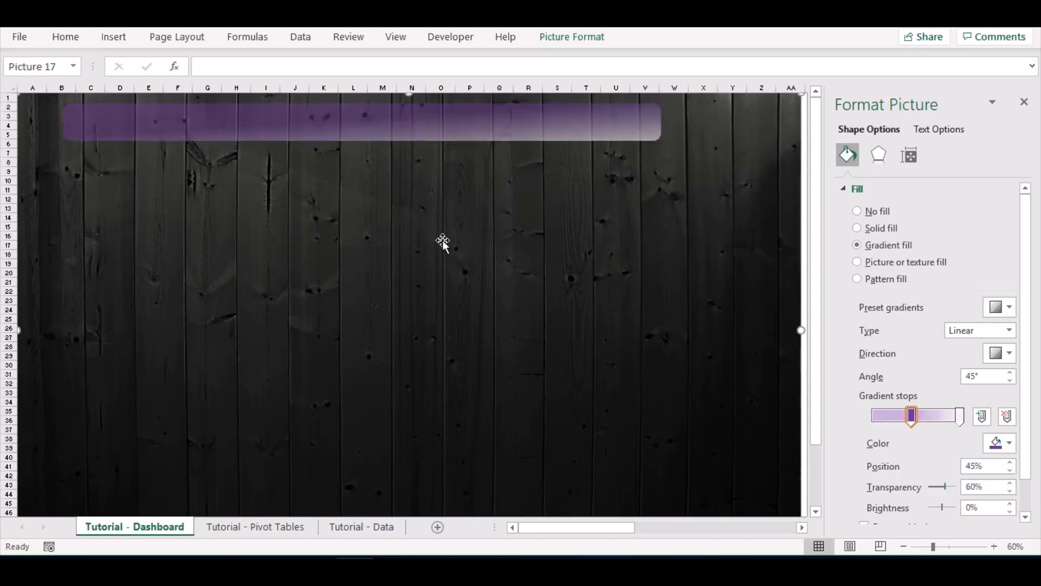
# Duplicate the title banner below itself, shorten the copy to about 5.29" wide and line it up with the banner's left edge
pyautogui.click(257, 124)
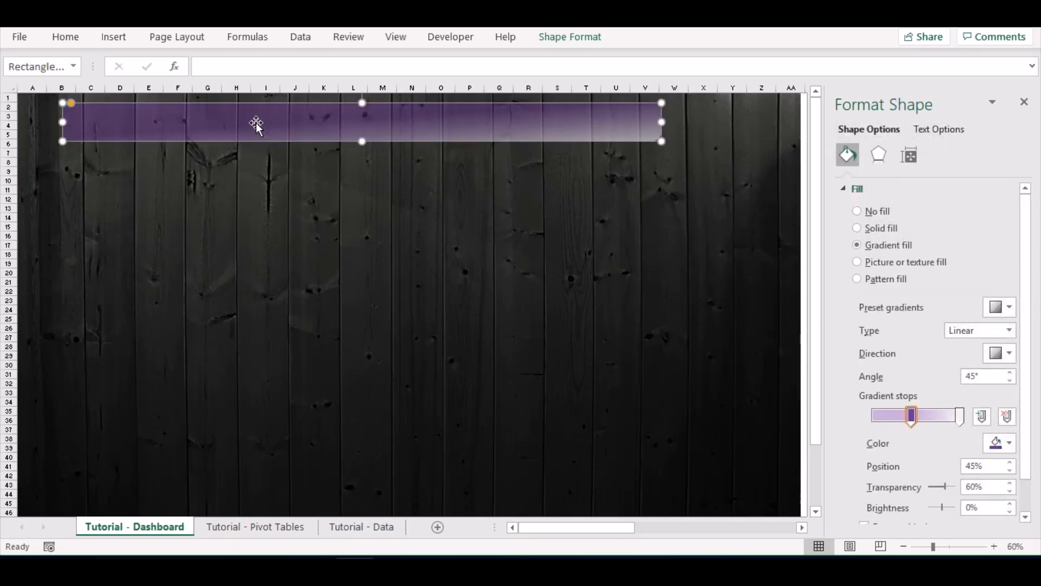
pyautogui.moveTo(274, 132); pyautogui.dragTo(268, 186)
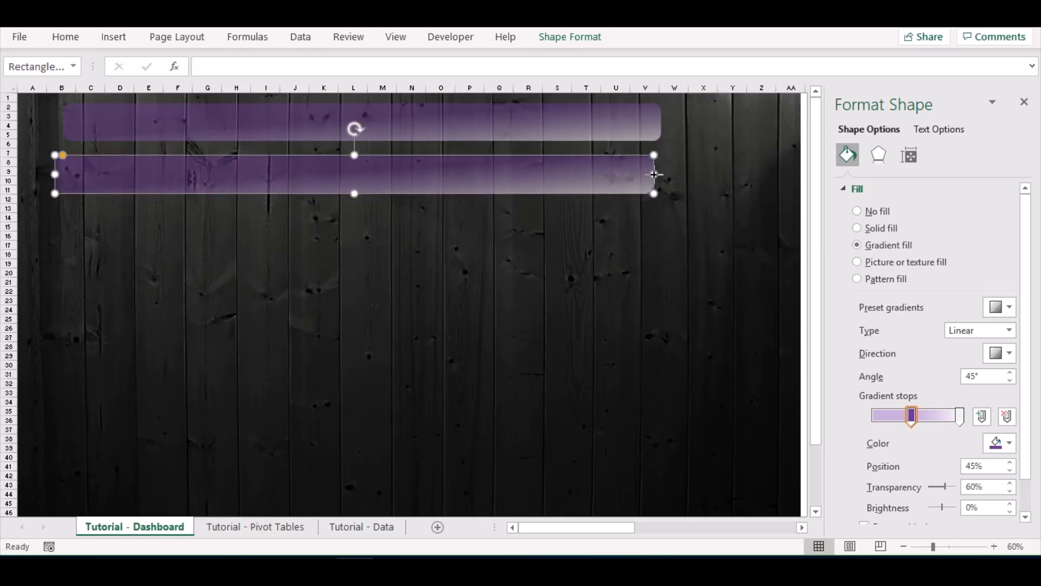
pyautogui.moveTo(654, 174); pyautogui.dragTo(289, 188)
pyautogui.moveTo(196, 188); pyautogui.dragTo(203, 186)
# Set the shortened banner copy's height to 3.6" to form a chart panel
pyautogui.click(554, 43)
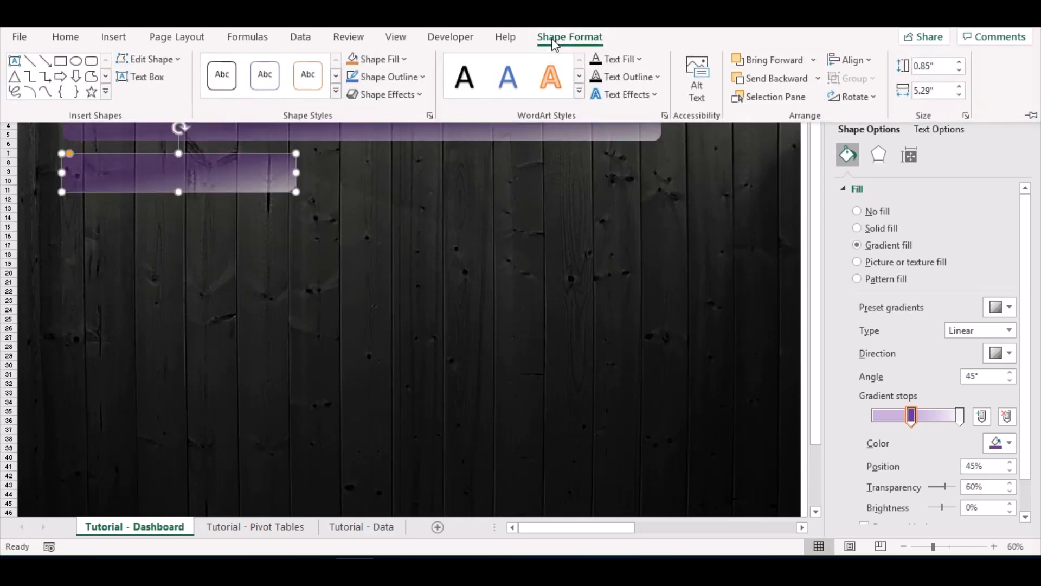
pyautogui.click(958, 63)
pyautogui.click(959, 63)
pyautogui.click(959, 63)
pyautogui.click(959, 63)
pyautogui.click(959, 63)
pyautogui.click(959, 63)
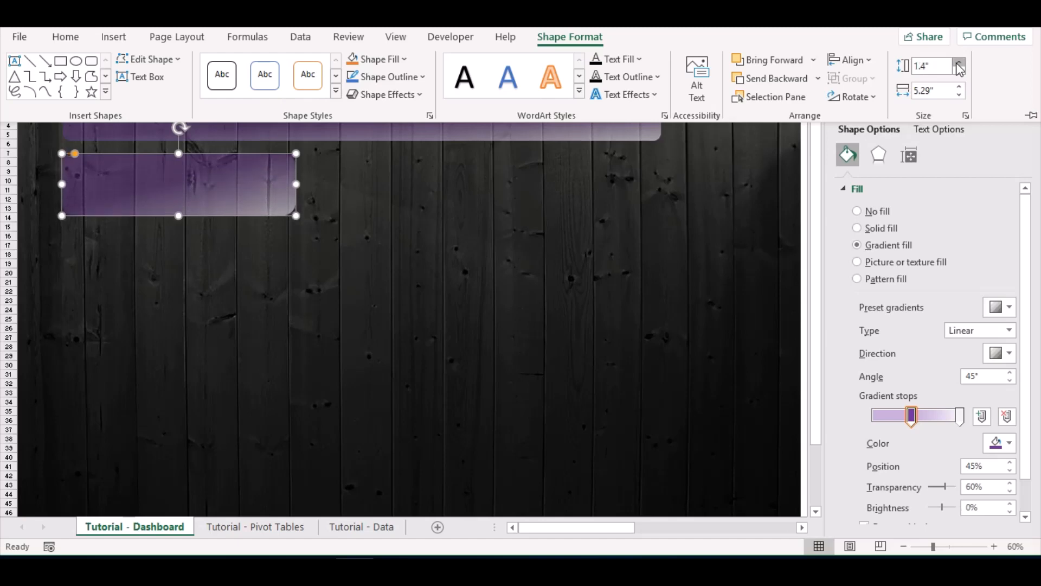
pyautogui.click(959, 63)
pyautogui.click(959, 63)
pyautogui.click(959, 62)
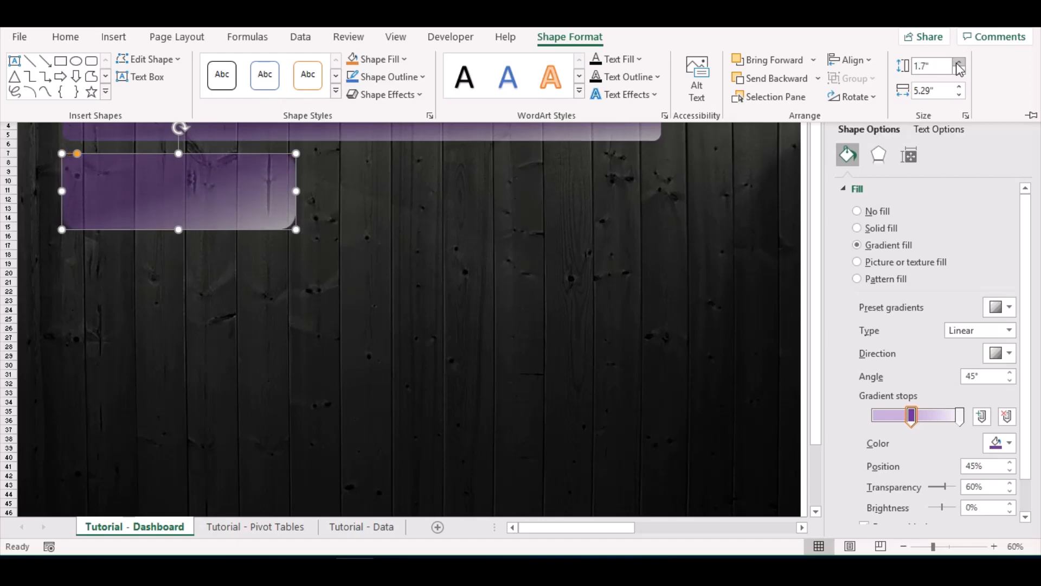
pyautogui.click(959, 63)
pyautogui.click(959, 63)
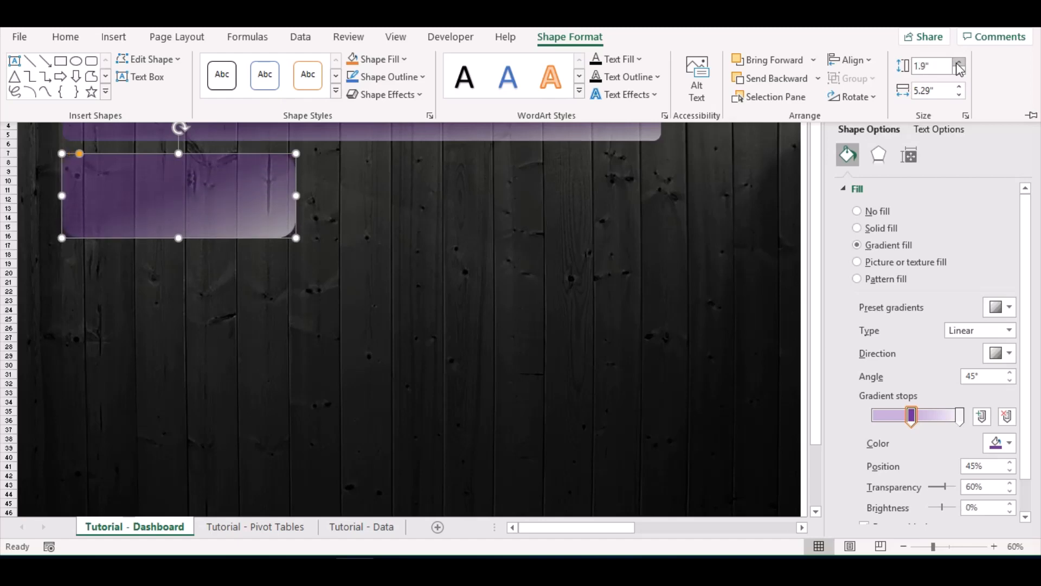
pyautogui.click(959, 63)
pyautogui.click(959, 63)
pyautogui.click(958, 63)
pyautogui.click(959, 63)
pyautogui.click(959, 63)
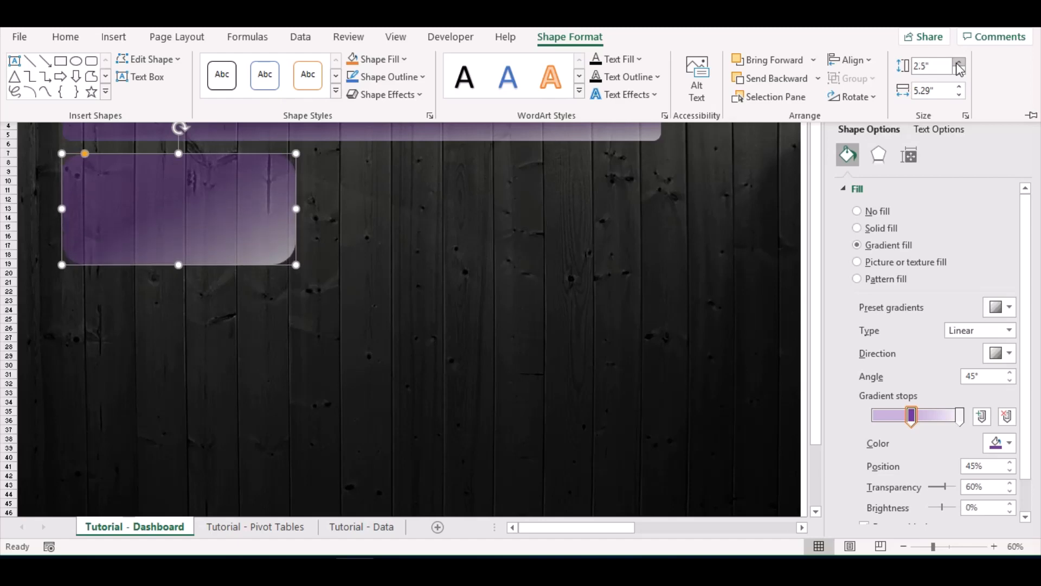
pyautogui.click(958, 63)
pyautogui.click(959, 63)
pyautogui.click(958, 63)
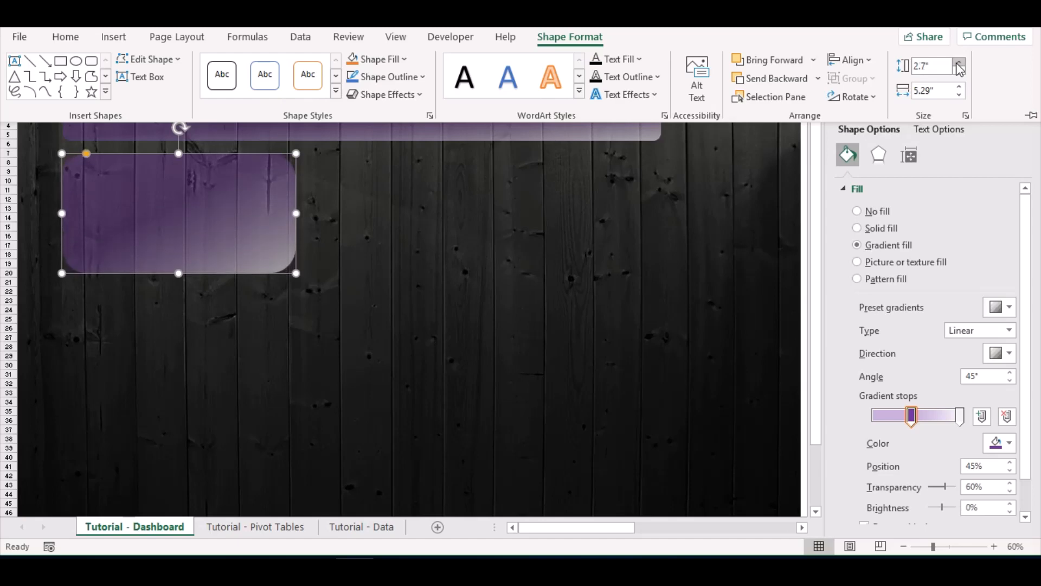
pyautogui.click(959, 63)
pyautogui.click(959, 63)
pyautogui.click(959, 62)
pyautogui.click(958, 63)
pyautogui.click(959, 63)
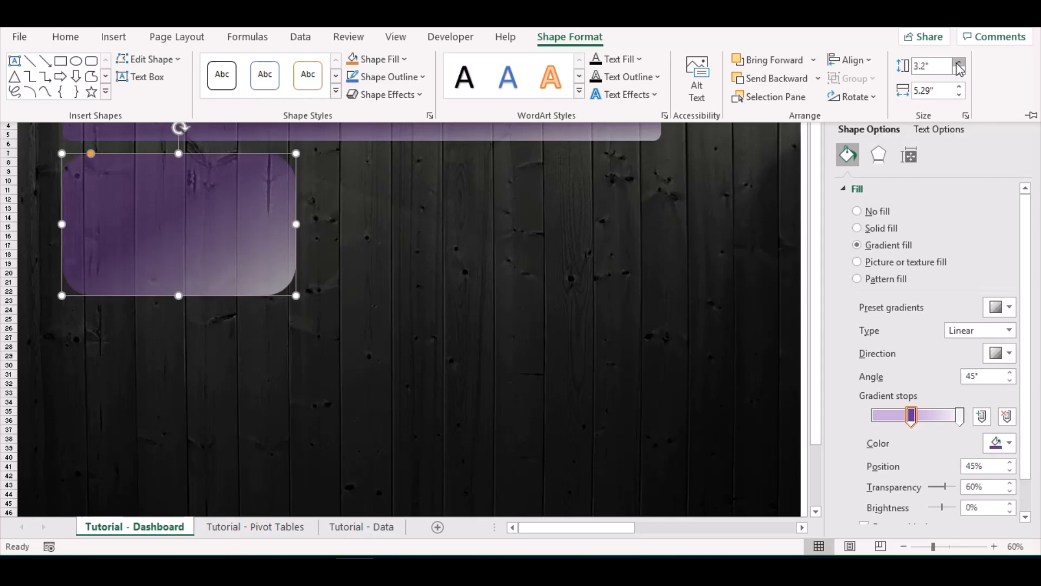
pyautogui.click(958, 63)
pyautogui.click(959, 63)
pyautogui.click(959, 63)
pyautogui.click(958, 63)
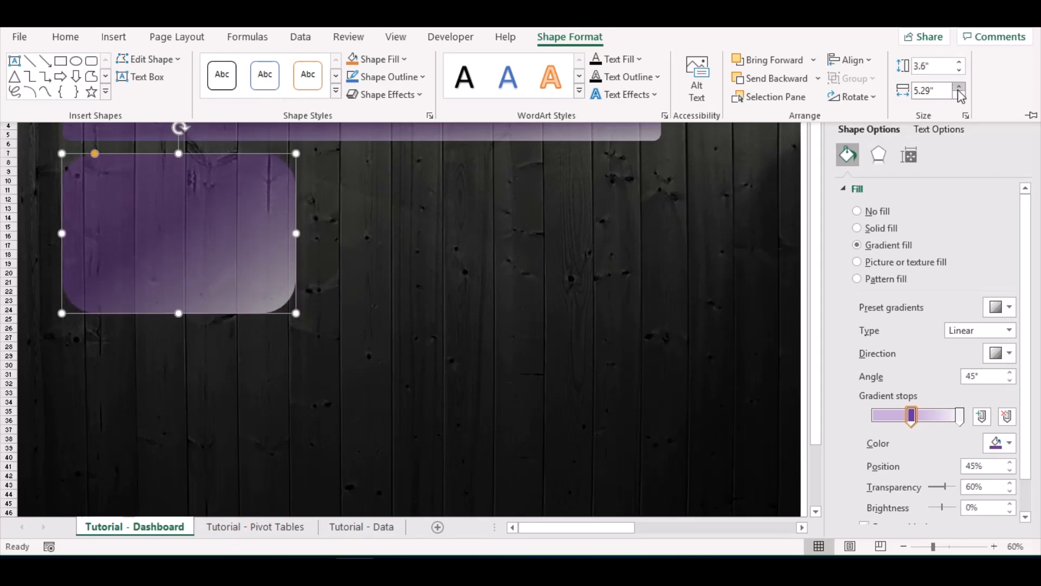
# Set the chart panel's width to 6"
pyautogui.click(959, 87)
pyautogui.click(958, 88)
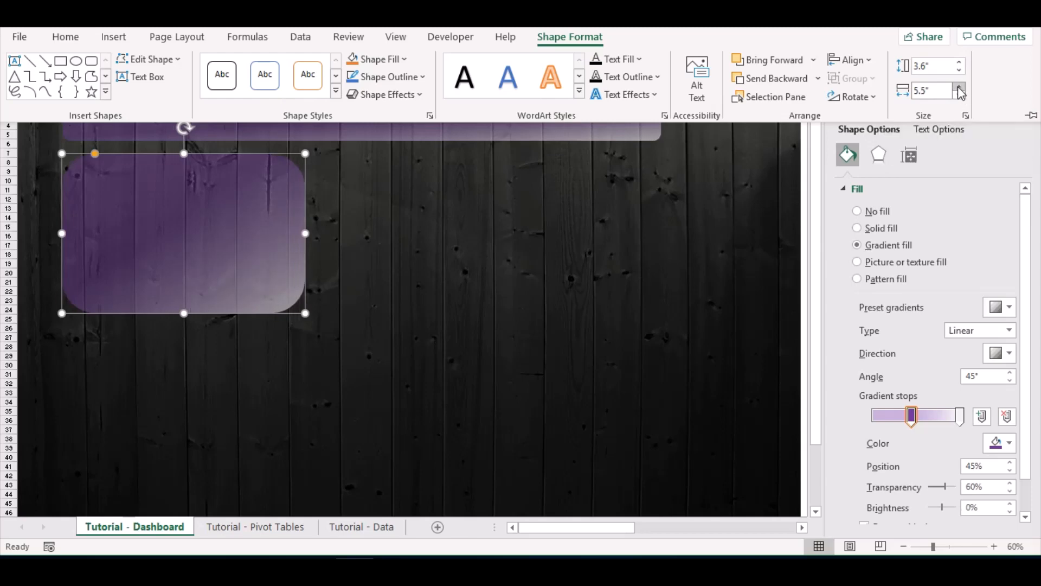
pyautogui.click(959, 88)
pyautogui.click(958, 88)
pyautogui.click(958, 87)
pyautogui.click(959, 88)
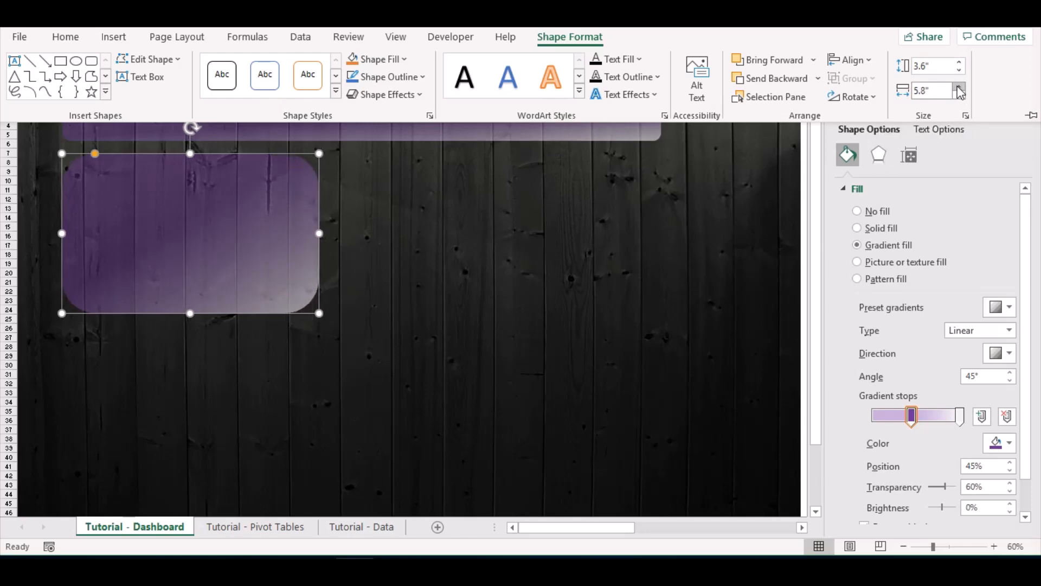
pyautogui.click(959, 88)
pyautogui.click(959, 88)
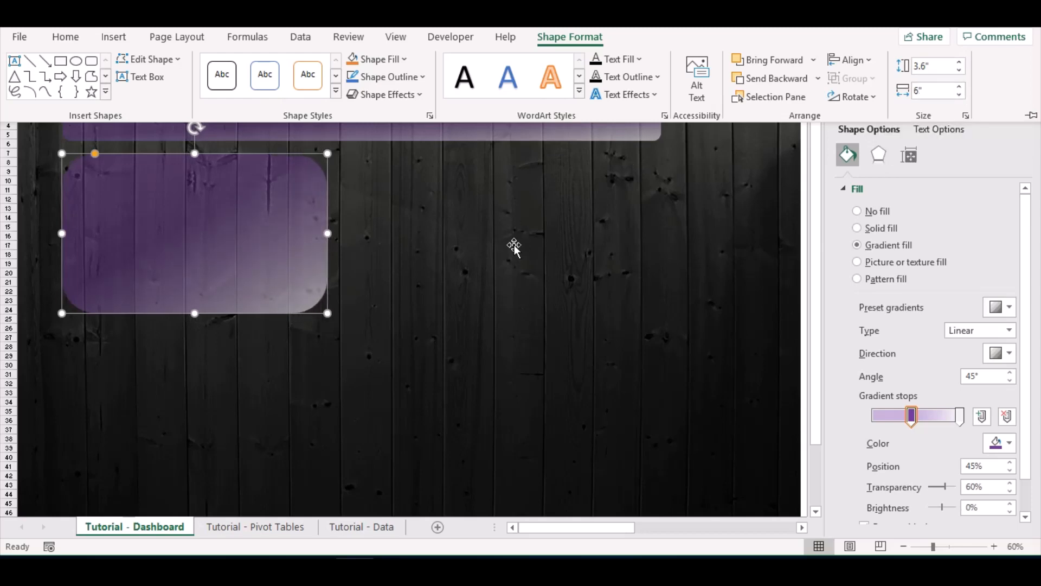
# Duplicate the chart panel twice, placing one copy below it and one beside it on the right
pyautogui.click(390, 302)
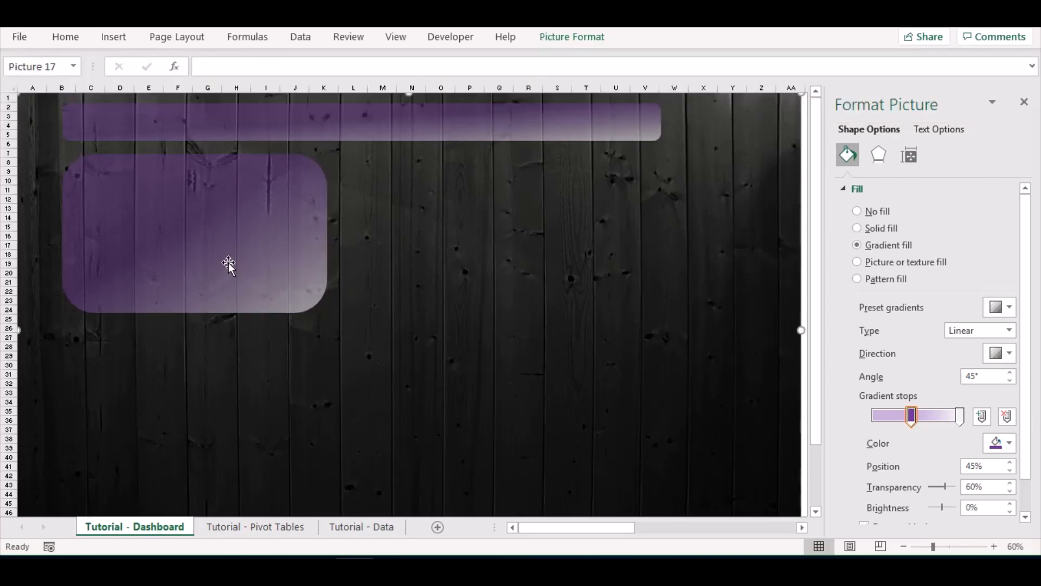
pyautogui.click(252, 267)
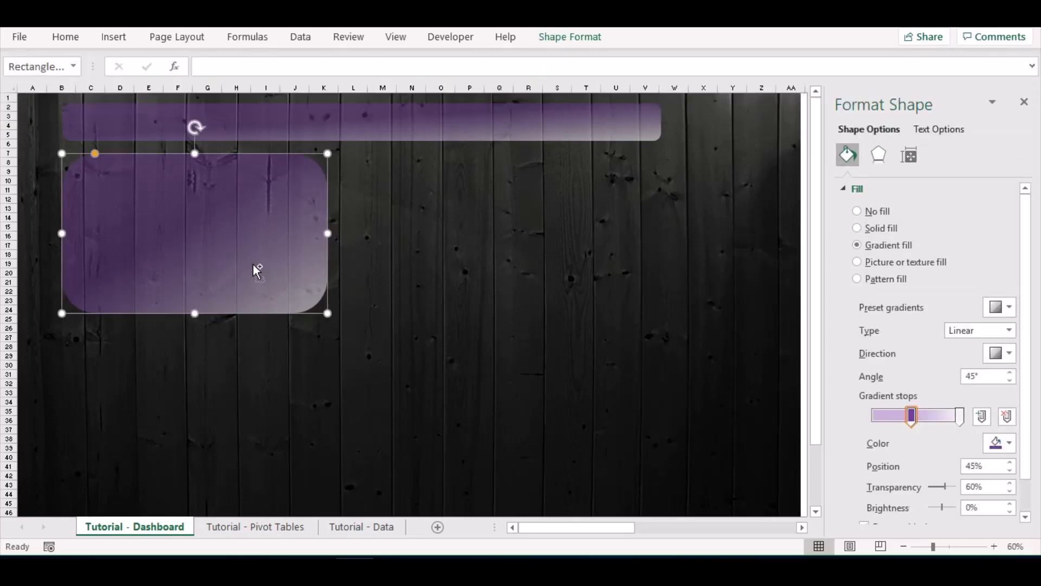
pyautogui.moveTo(253, 264); pyautogui.dragTo(524, 251)
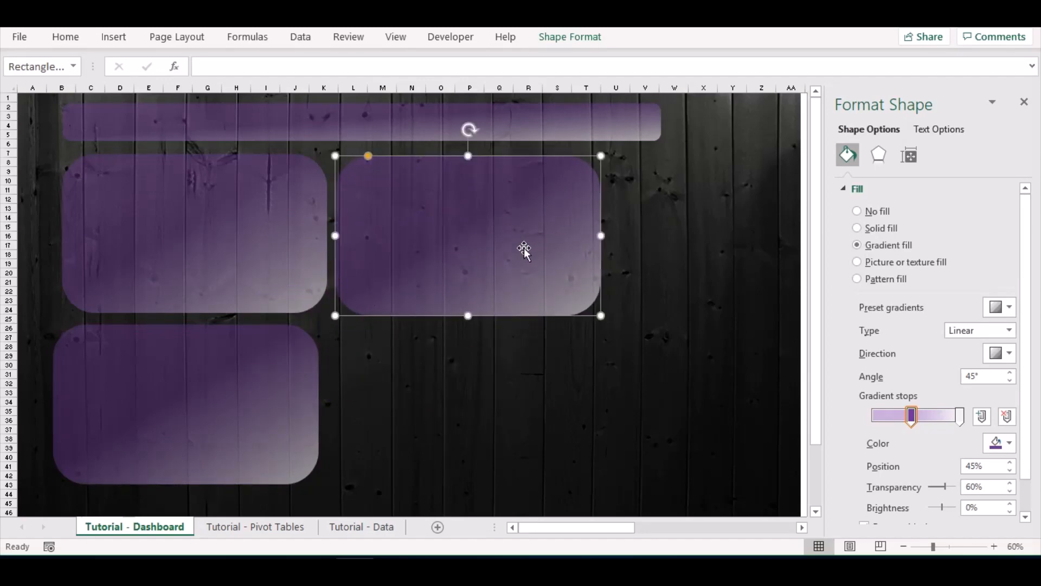
# Set the width of the upper-right chart panel to 6.9"
pyautogui.click(571, 38)
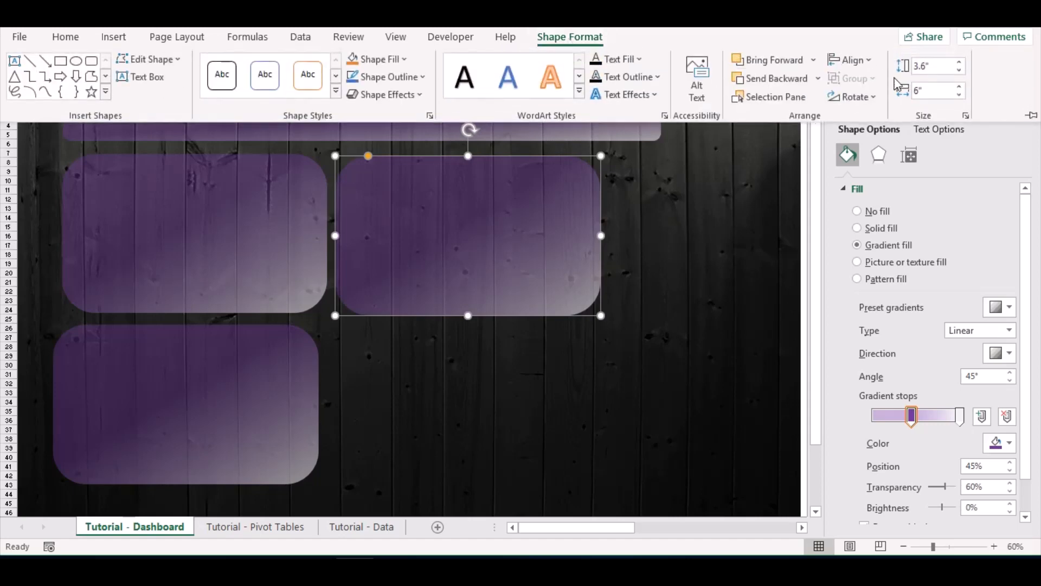
pyautogui.click(959, 87)
pyautogui.click(959, 87)
pyautogui.click(960, 87)
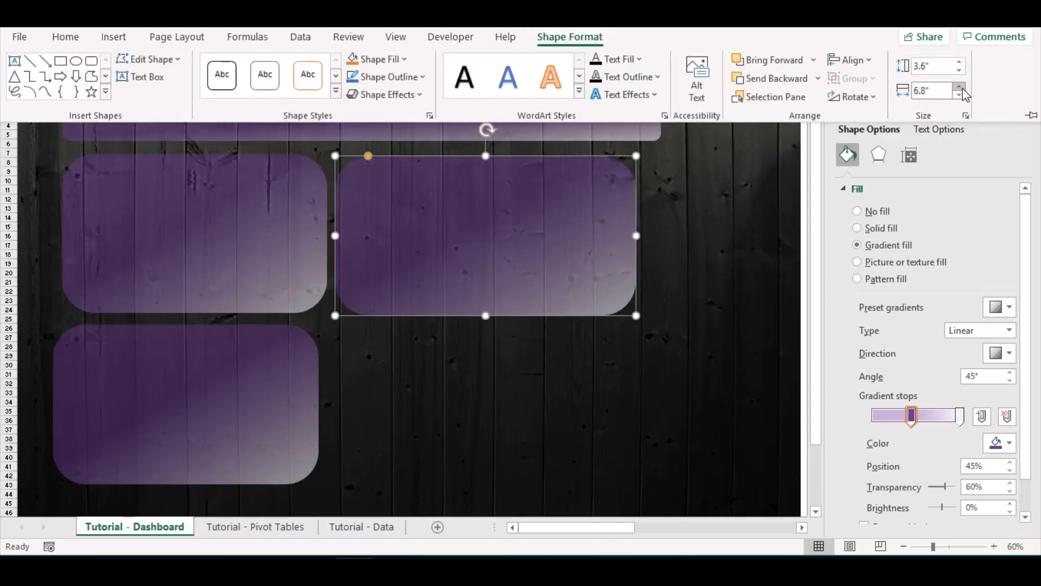
pyautogui.click(959, 87)
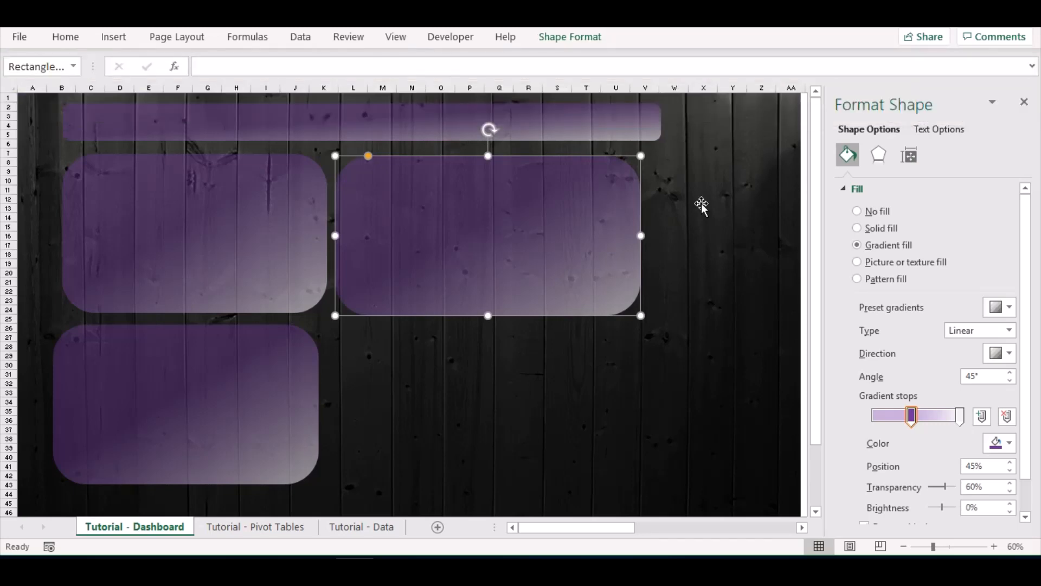
# Move the wide panel close to the banner's right end and shift both left-hand panels slightly right and up
pyautogui.moveTo(564, 225); pyautogui.dragTo(581, 221)
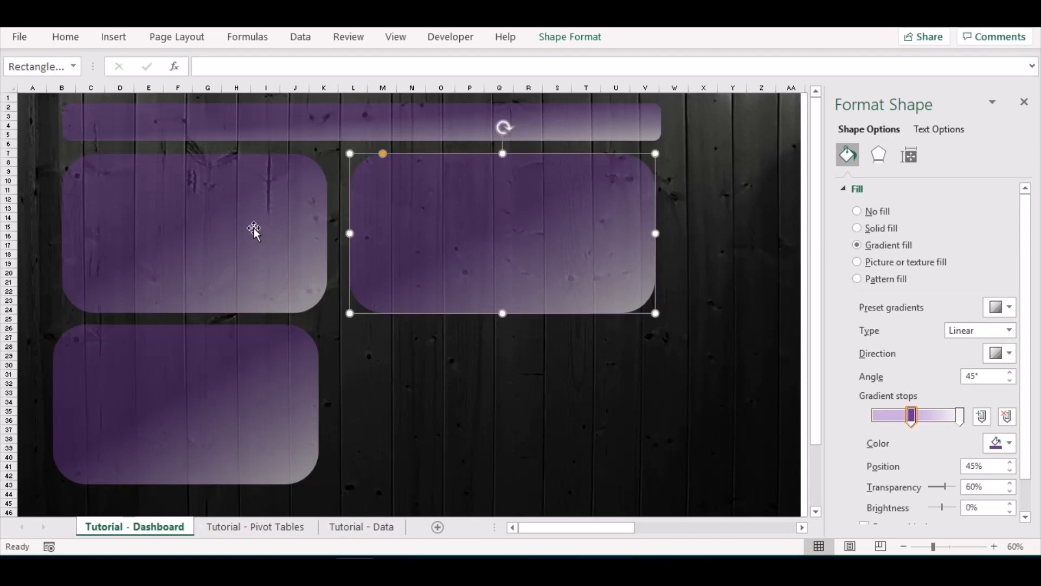
pyautogui.moveTo(253, 228); pyautogui.dragTo(261, 226)
pyautogui.moveTo(221, 376)
pyautogui.mouseDown()
pyautogui.moveTo(232, 382)
pyautogui.moveTo(230, 374)
pyautogui.mouseUp()
# Duplicate the wide panel directly below itself and nudge the upper-left panel slightly to the right
pyautogui.click(459, 278)
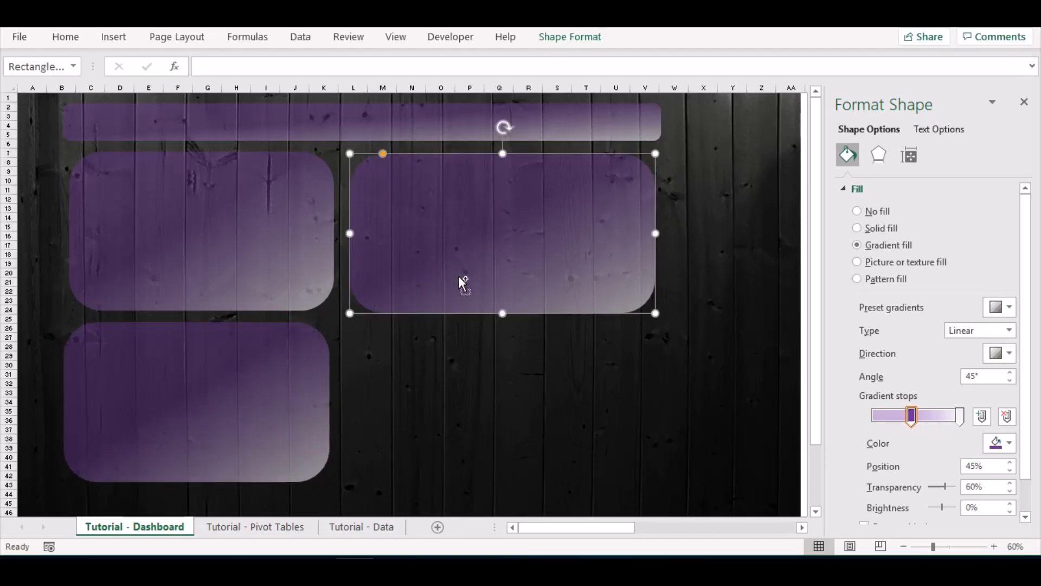
pyautogui.moveTo(459, 277); pyautogui.dragTo(463, 448)
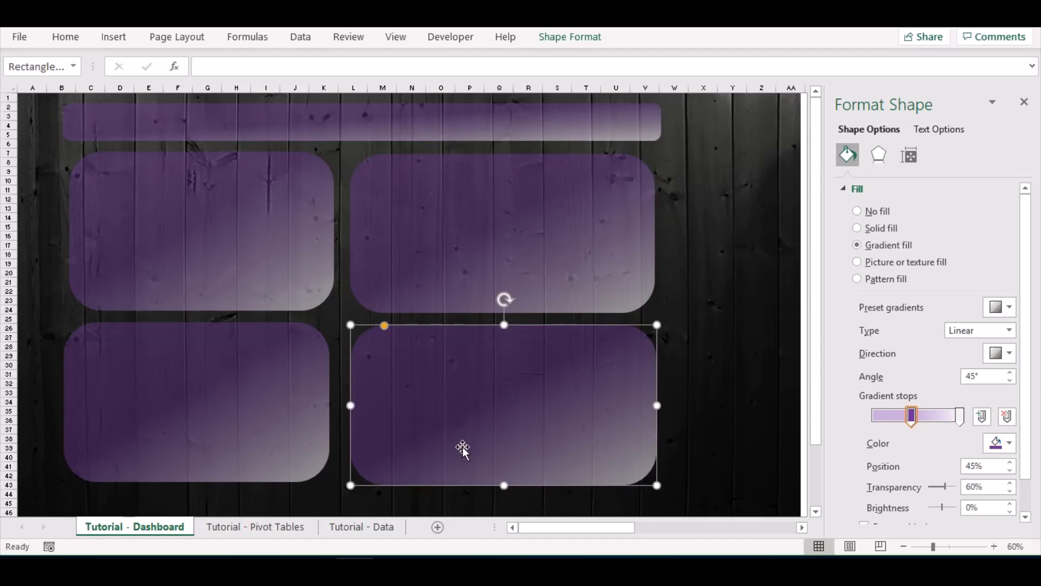
pyautogui.click(714, 298)
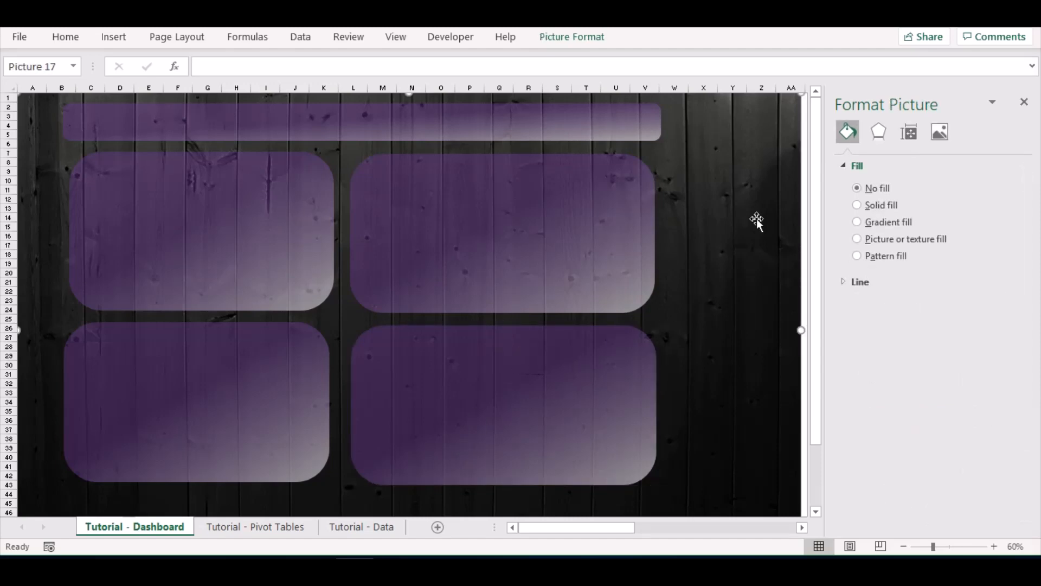
pyautogui.click(147, 256)
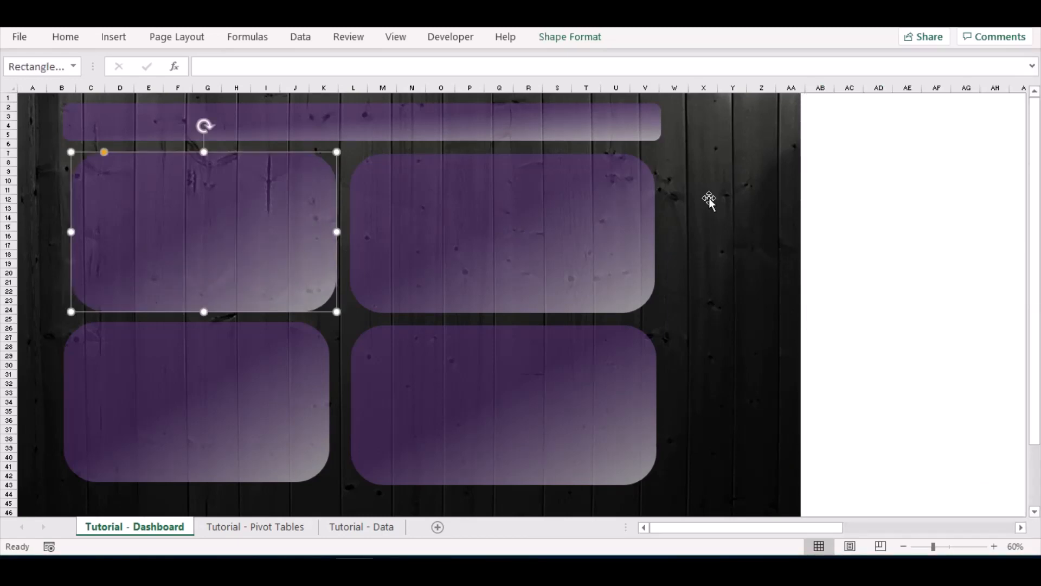
pyautogui.click(709, 198)
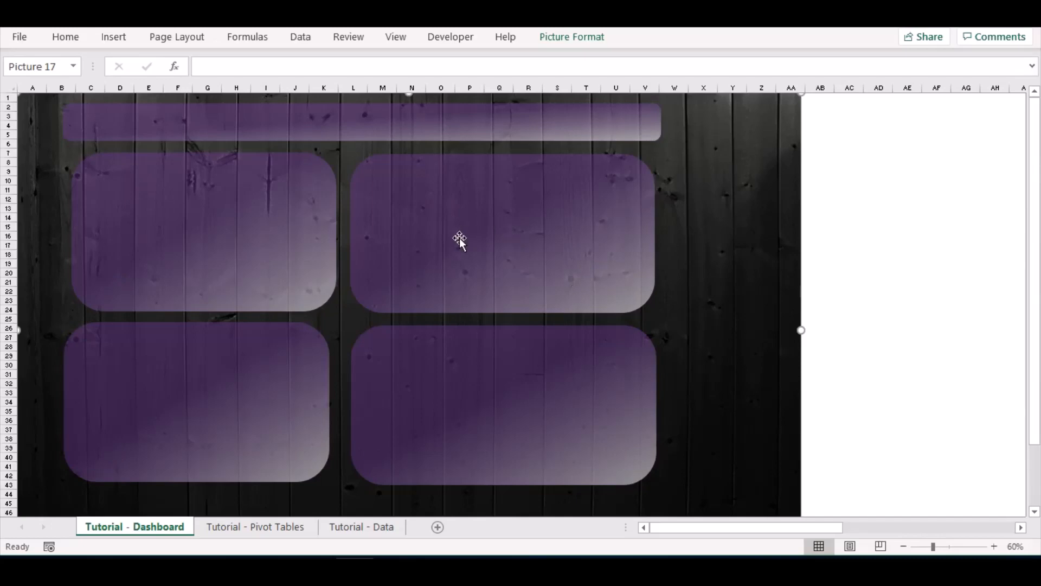
# Align the two right-hand chart panels with each other by their horizontal centers
pyautogui.click(539, 230)
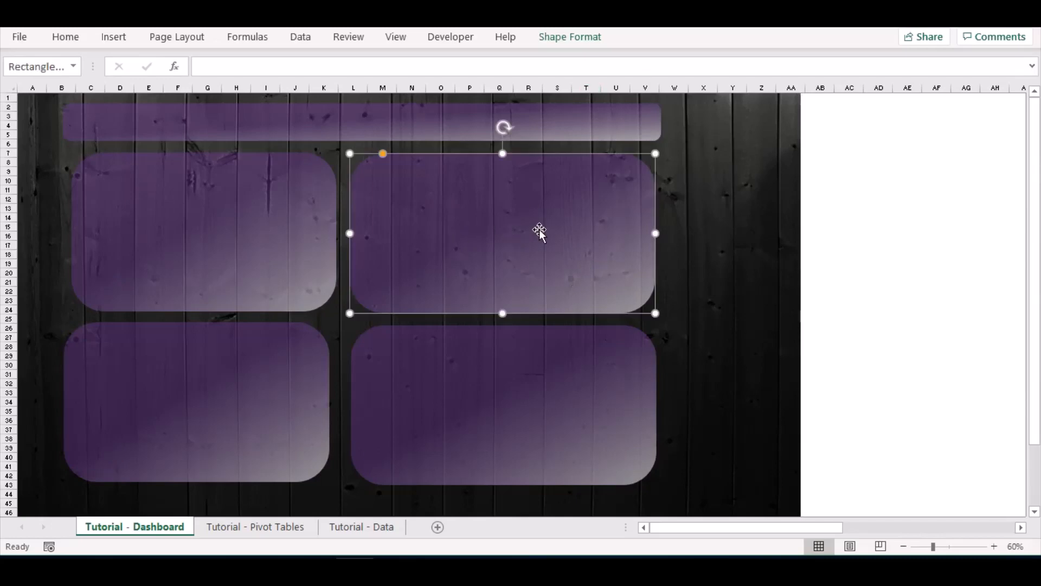
pyautogui.keyDown('ctrl'); pyautogui.click(530, 395); pyautogui.keyUp('ctrl')
pyautogui.click(579, 43)
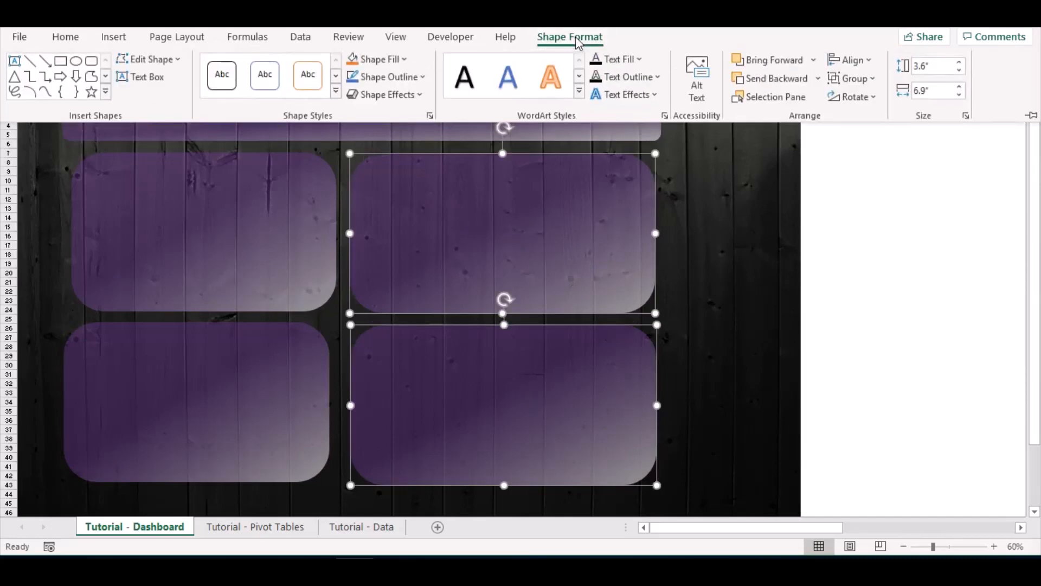
pyautogui.click(846, 61)
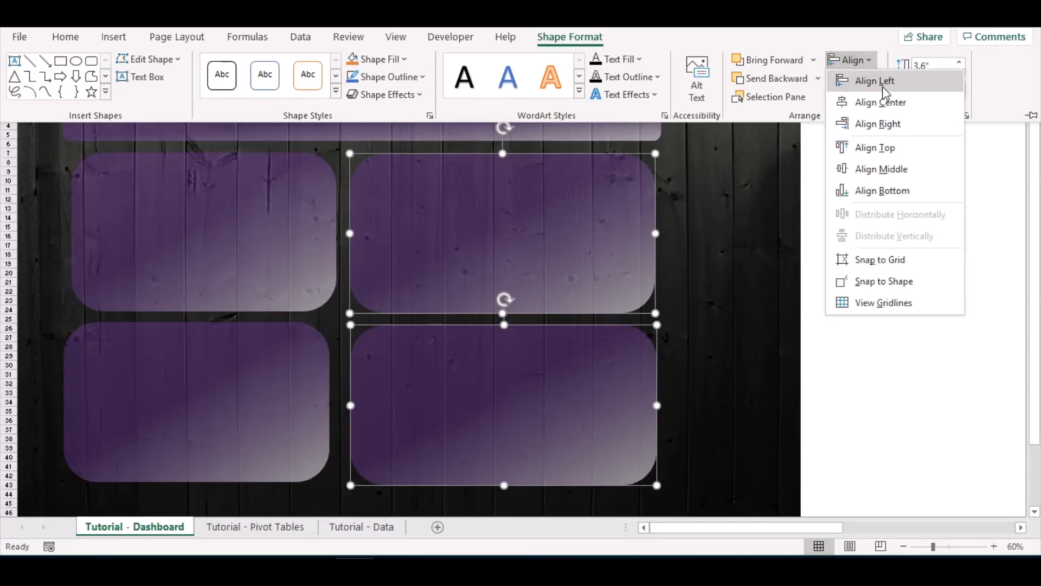
pyautogui.click(888, 103)
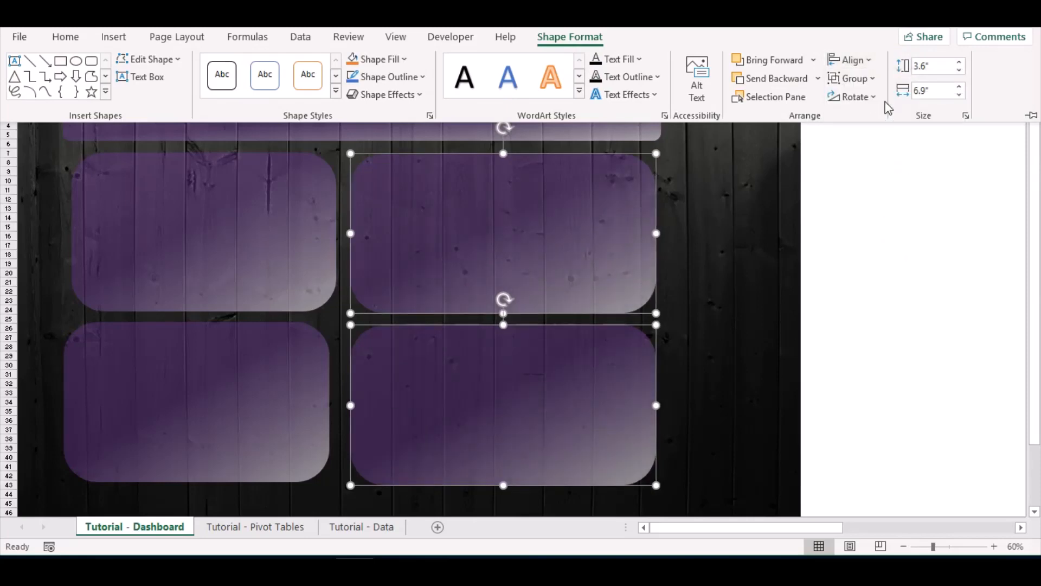
# Align the two left-hand chart panels with each other by their horizontal centers
pyautogui.click(262, 247)
pyautogui.click(263, 245)
pyautogui.keyDown('shift'); pyautogui.click(270, 426); pyautogui.keyUp('shift')
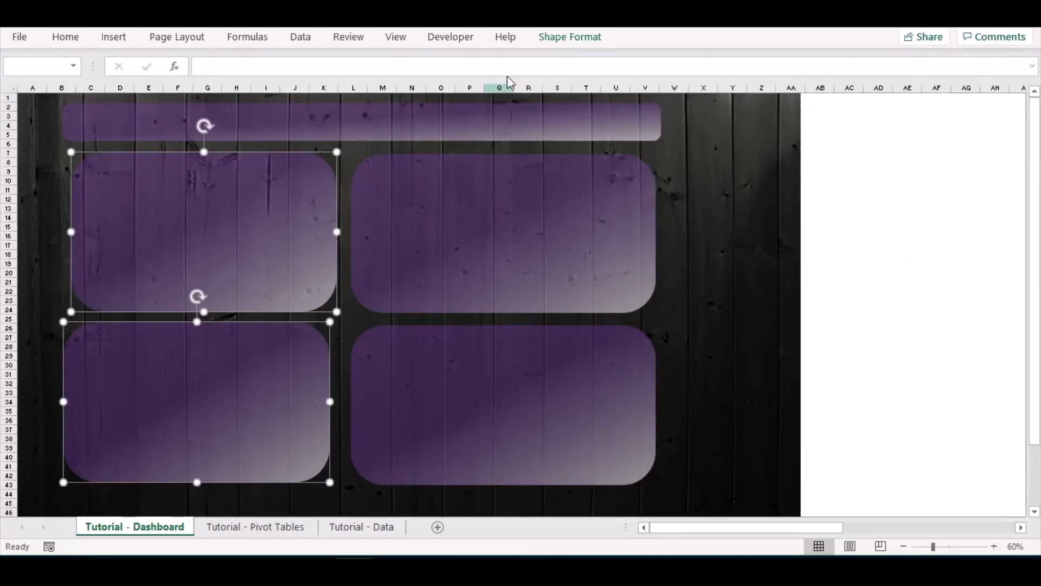
pyautogui.click(543, 39)
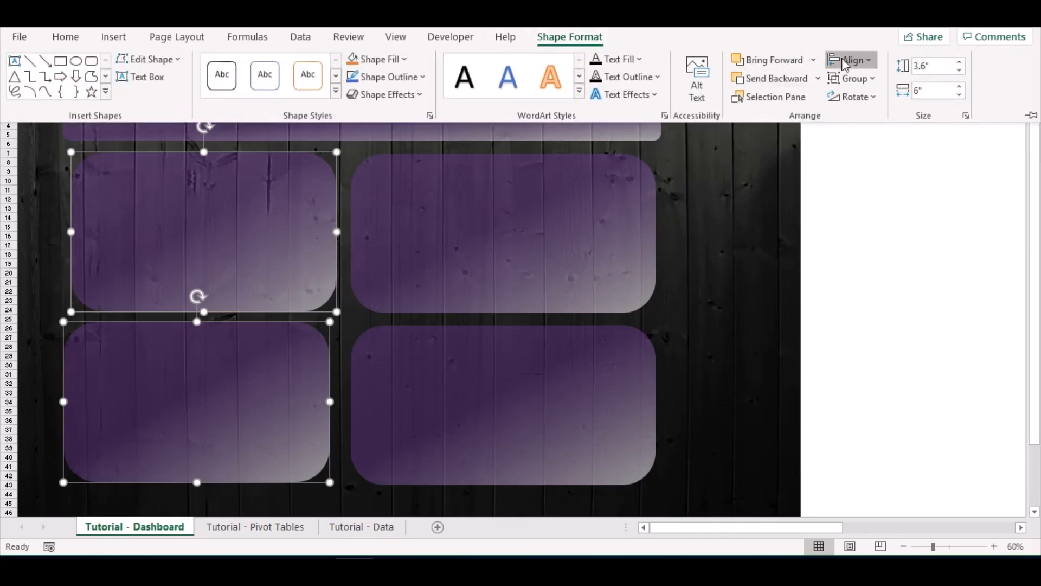
pyautogui.click(845, 64)
pyautogui.click(878, 103)
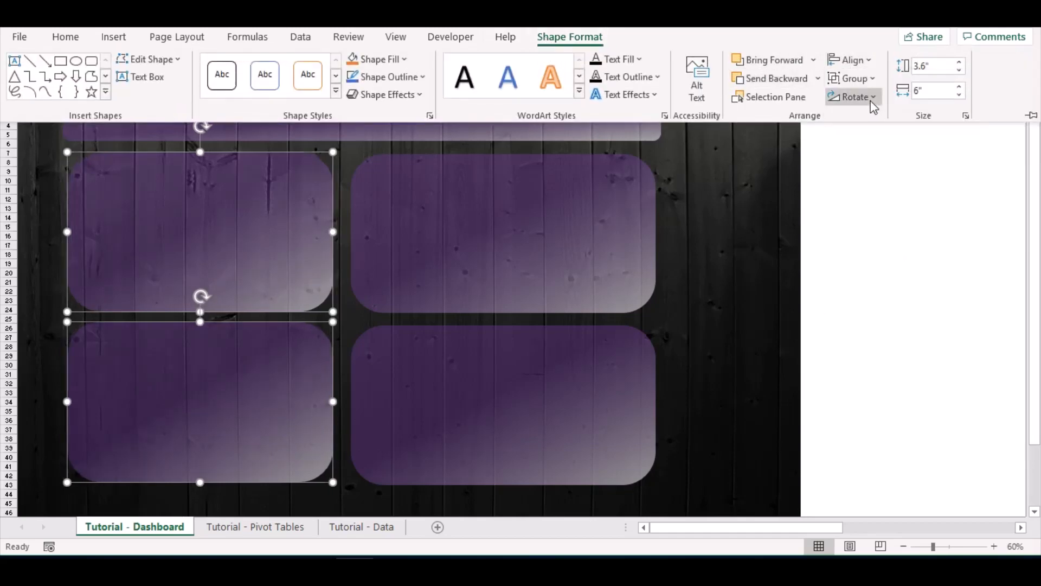
# Align the bottom edges of the two upper chart panels
pyautogui.click(492, 269)
pyautogui.click(491, 268)
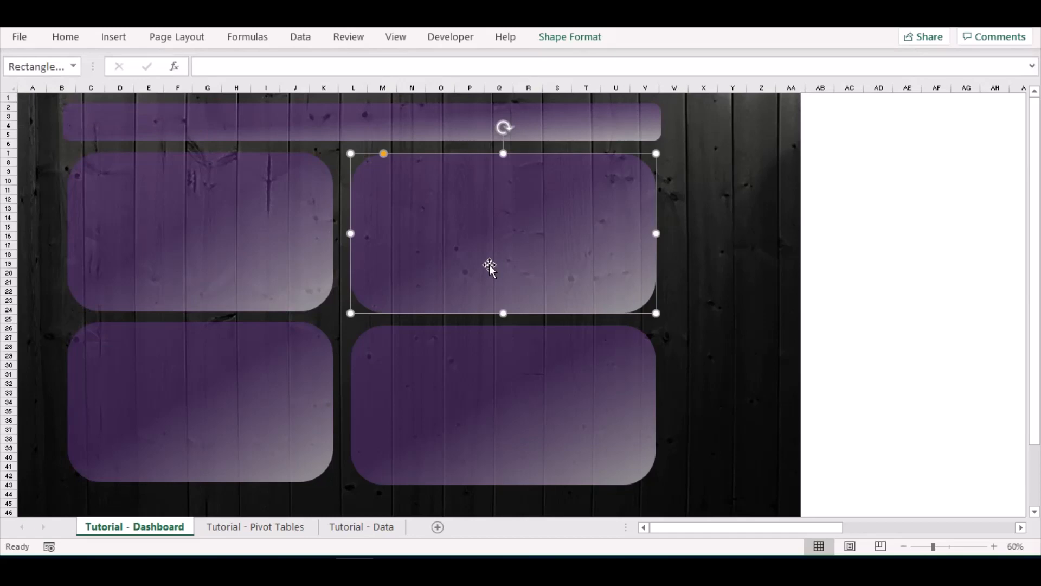
pyautogui.keyDown('ctrl'); pyautogui.click(282, 235); pyautogui.keyUp('ctrl')
pyautogui.click(565, 35)
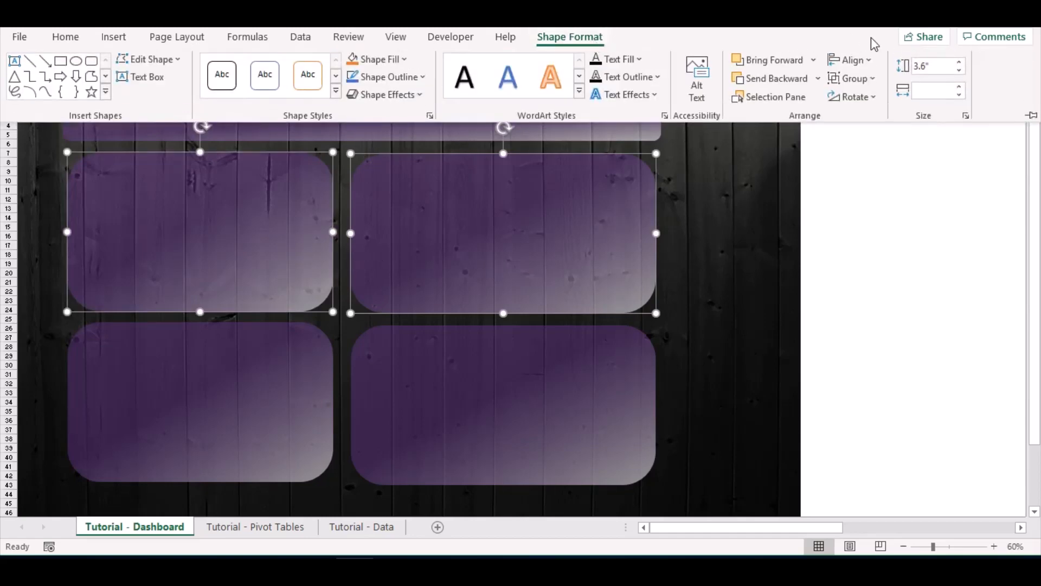
pyautogui.click(857, 60)
pyautogui.click(867, 191)
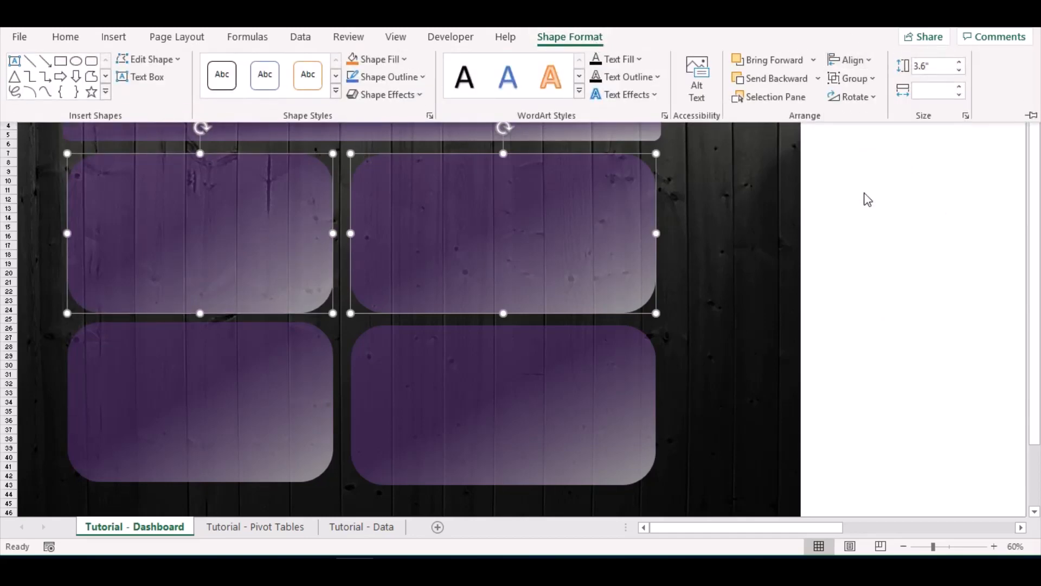
# Align the bottom edges of the two lower chart panels
pyautogui.click(563, 434)
pyautogui.keyDown('ctrl'); pyautogui.click(273, 395); pyautogui.keyUp('ctrl')
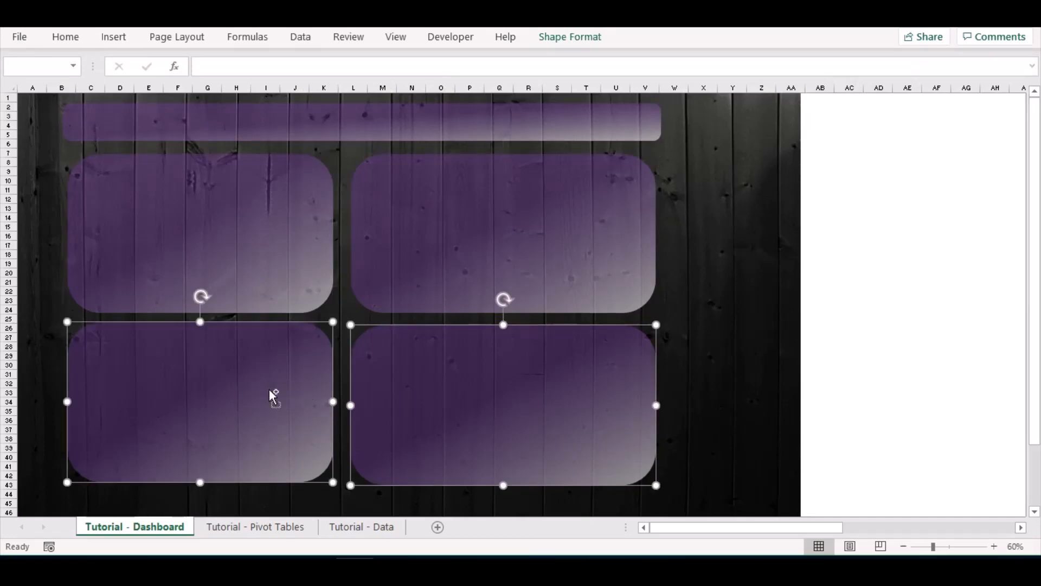
pyautogui.click(580, 47)
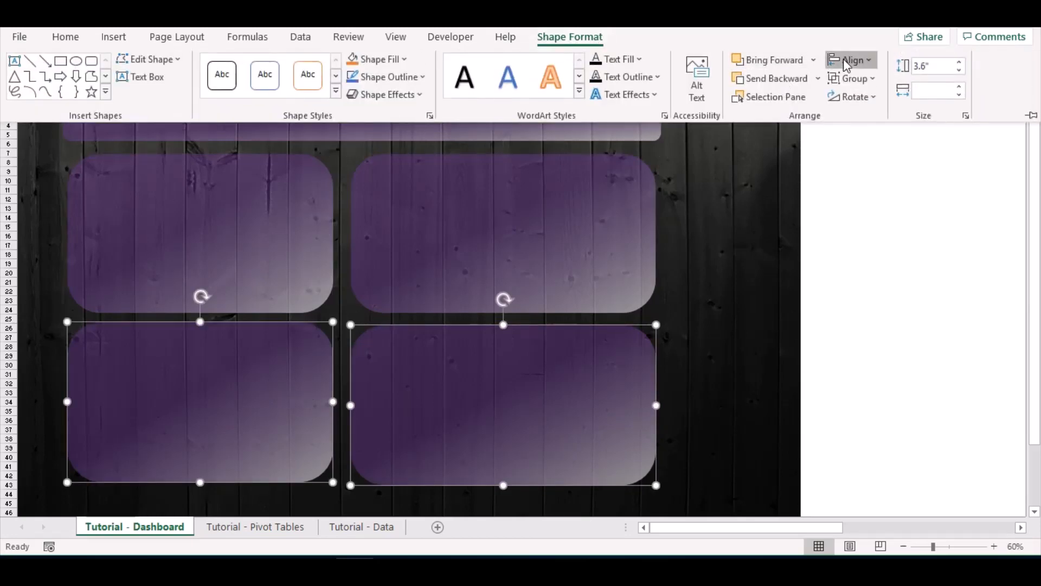
pyautogui.click(850, 60)
pyautogui.click(867, 191)
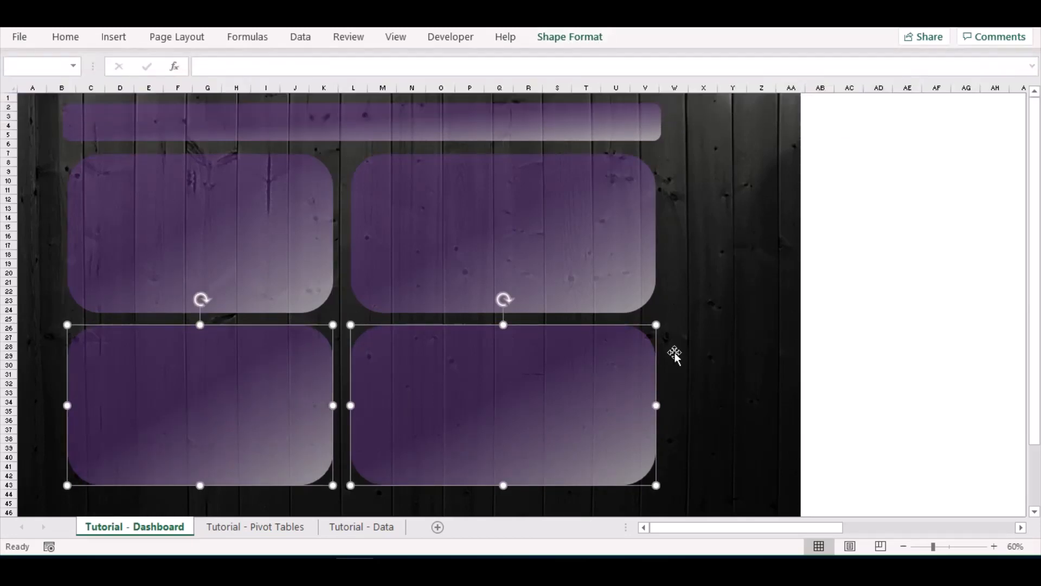
pyautogui.click(730, 239)
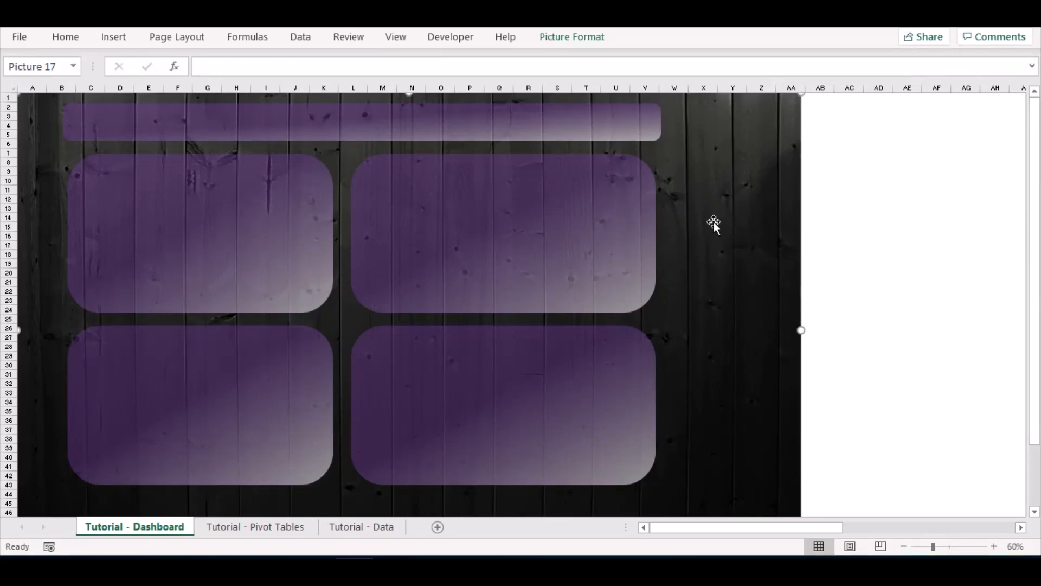
# On the Tutorial - Pivot Tables sheet, hide subtotals and turn off row and column grand totals for the upper monthly sales revenue pivot table
pyautogui.click(247, 527)
pyautogui.click(821, 244)
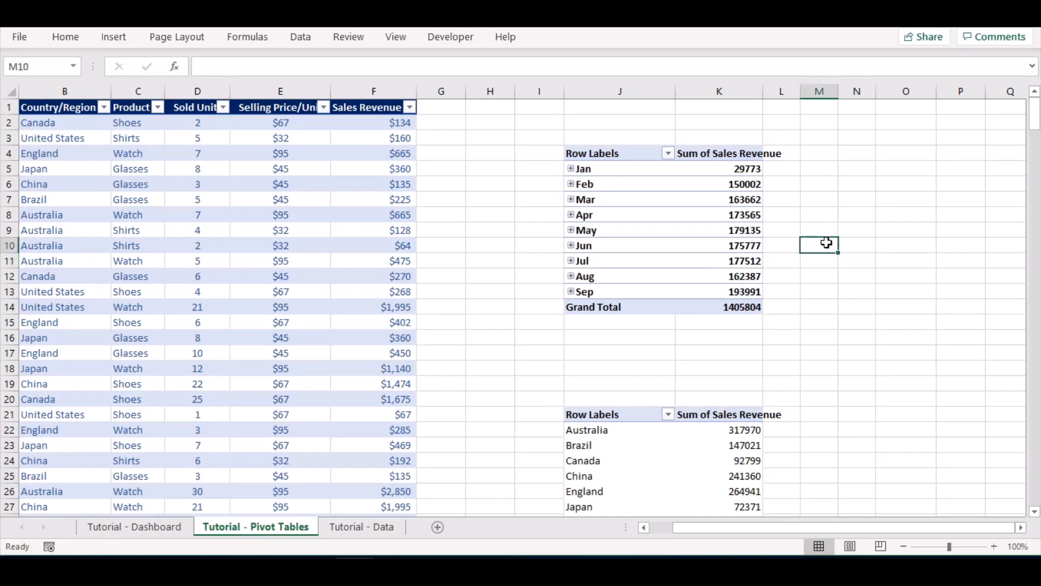
pyautogui.scroll(-7, 818, 255)
pyautogui.scroll(7, 815, 263)
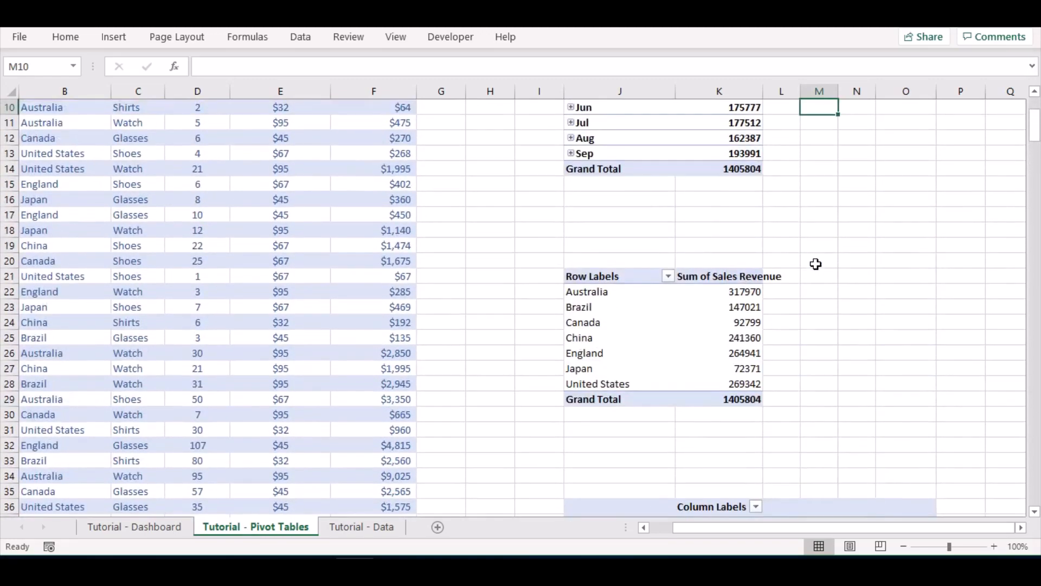
pyautogui.click(692, 279)
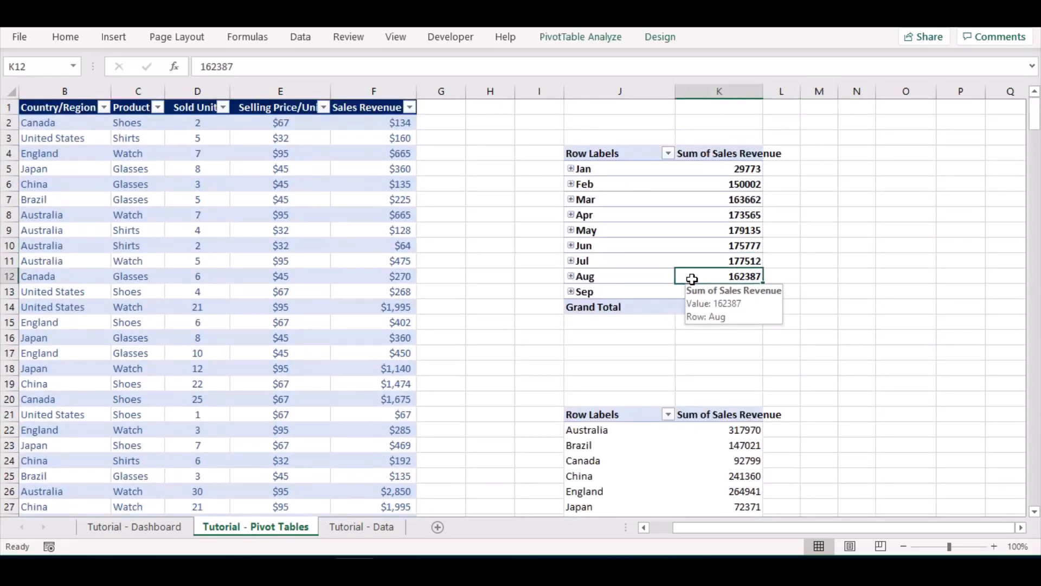
pyautogui.click(583, 36)
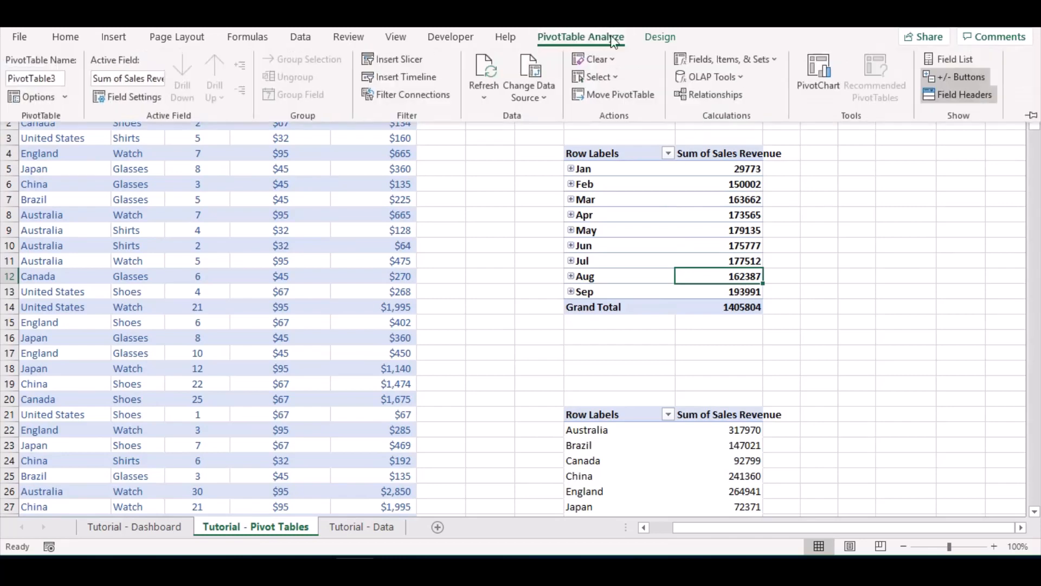
pyautogui.click(660, 38)
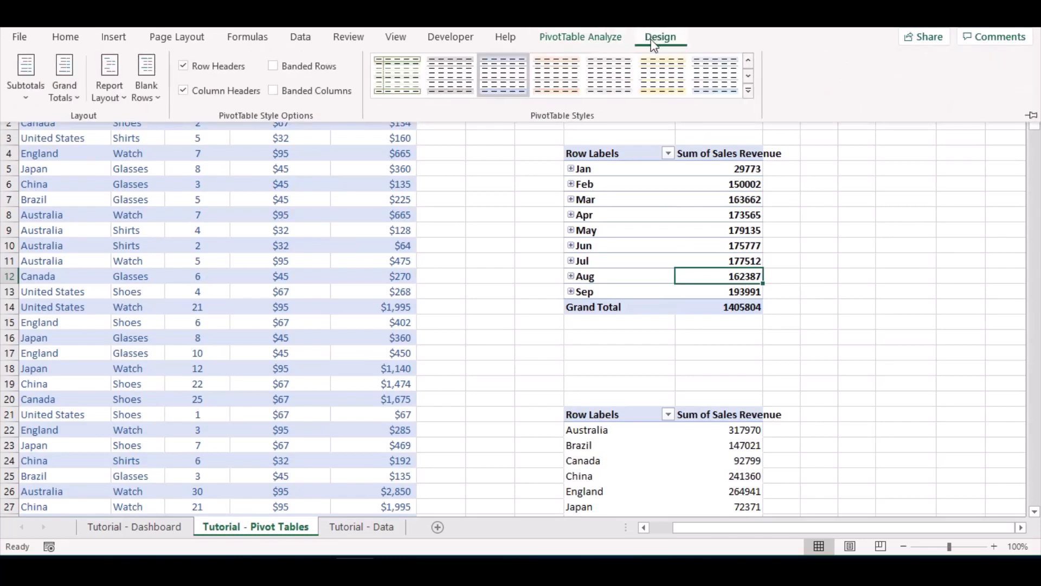
pyautogui.click(34, 93)
pyautogui.click(57, 128)
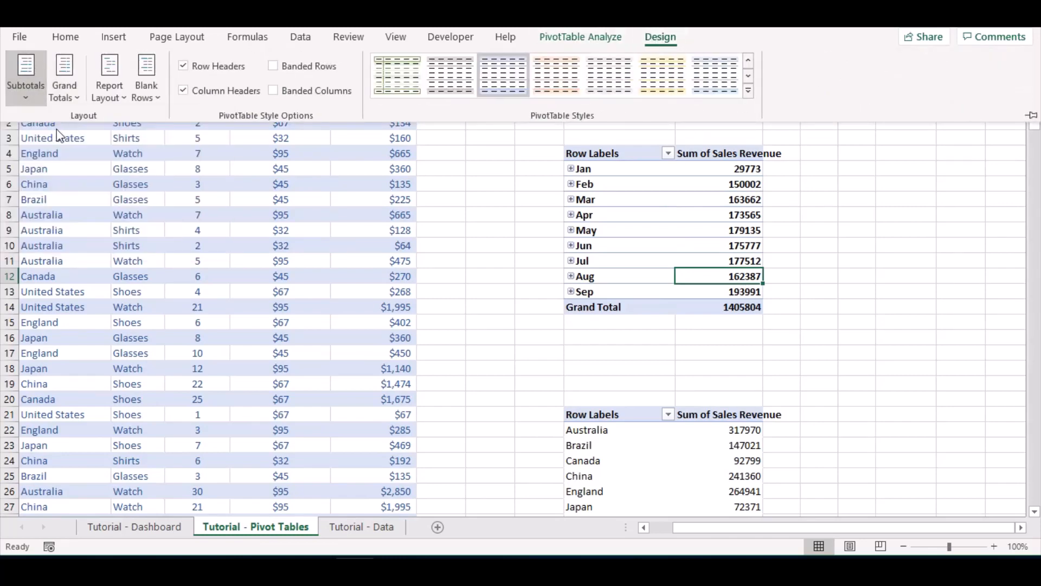
pyautogui.click(63, 86)
pyautogui.click(91, 125)
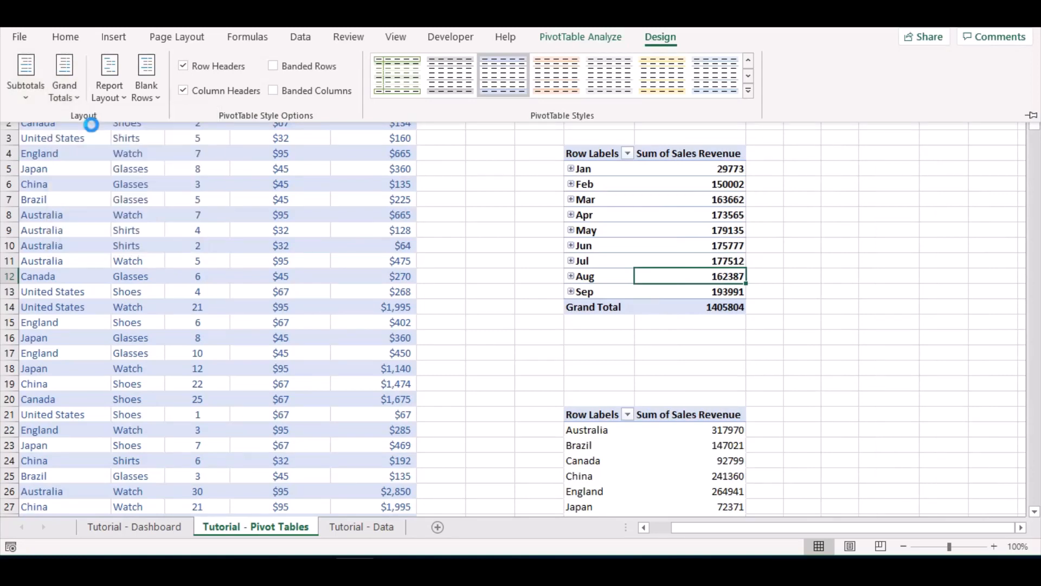
# Hide subtotals and turn off grand totals for rows and columns in the pivot table of sales revenue by country
pyautogui.scroll(-4, 772, 376)
pyautogui.click(668, 307)
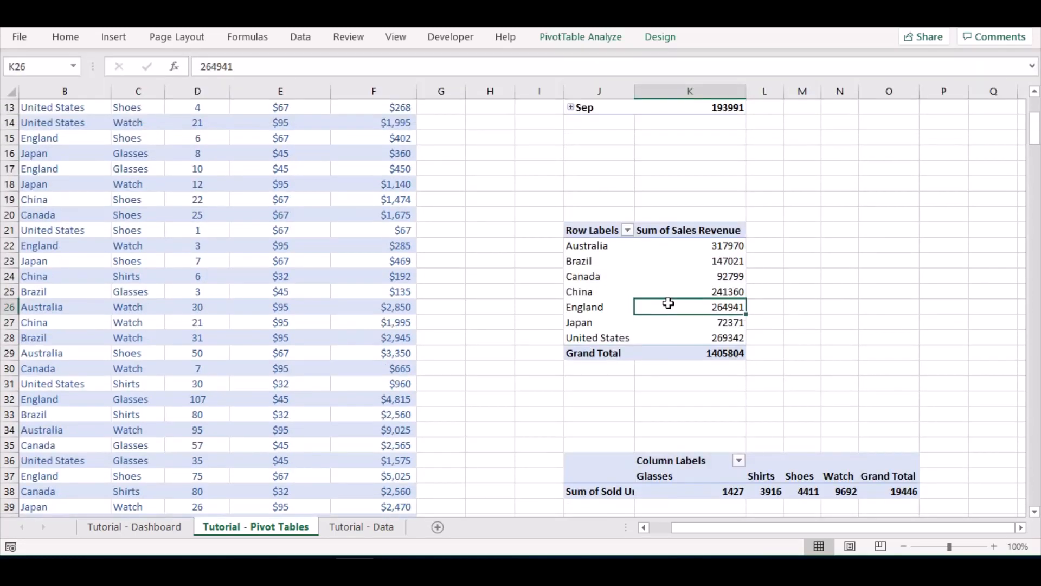
pyautogui.click(661, 38)
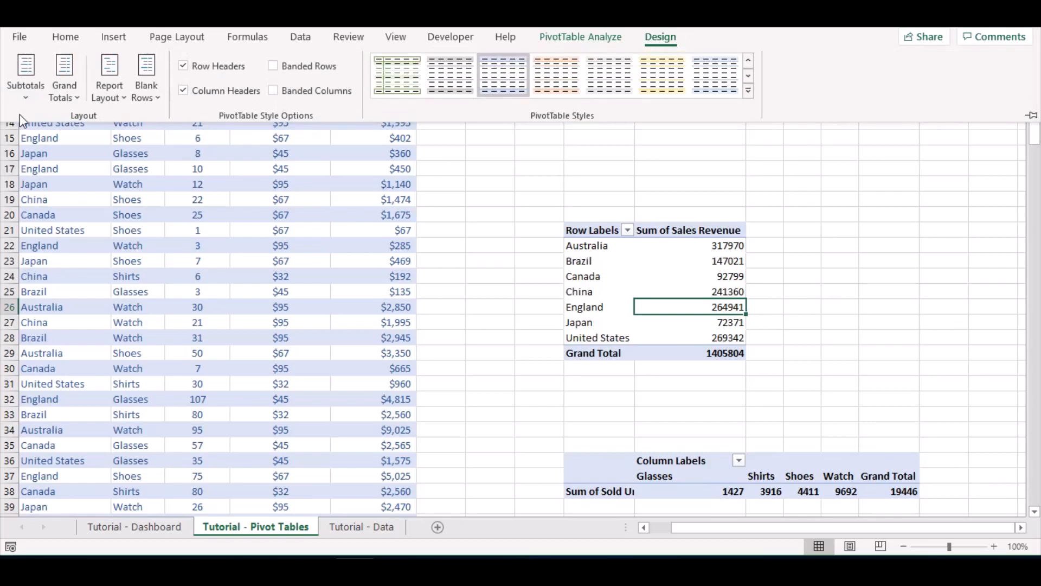
pyautogui.click(28, 87)
pyautogui.click(54, 132)
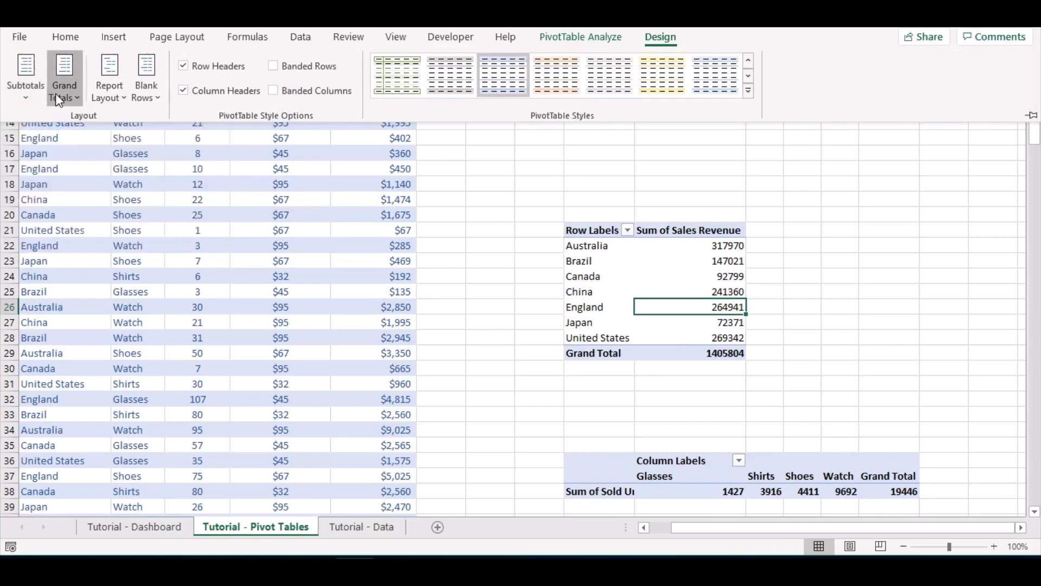
pyautogui.click(55, 93)
pyautogui.click(75, 128)
# Hide subtotals and turn off grand totals for rows and columns in the pivot table of sold units by product
pyautogui.scroll(-3, 632, 383)
pyautogui.click(647, 357)
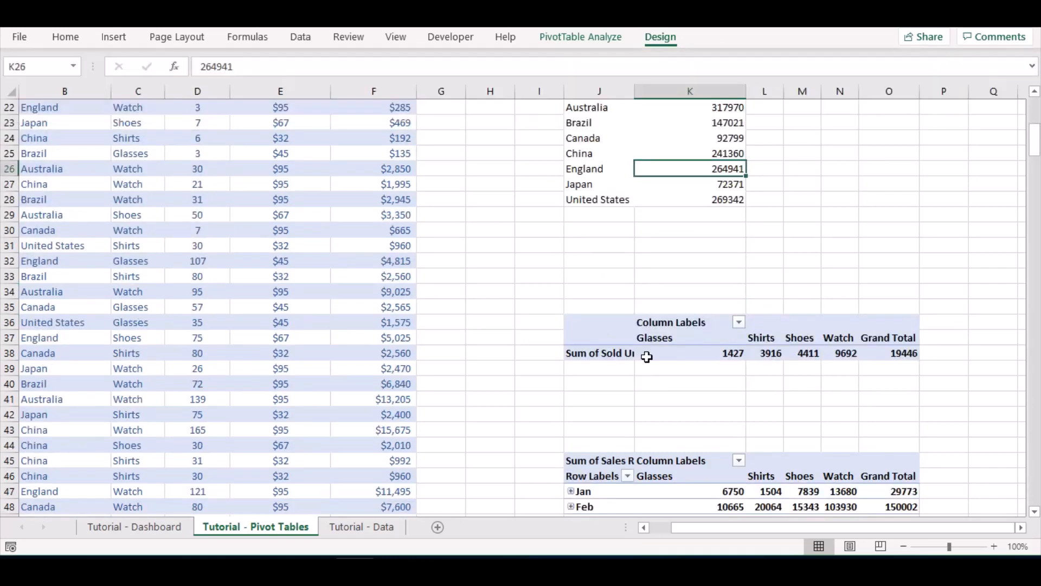
pyautogui.click(647, 357)
pyautogui.click(666, 43)
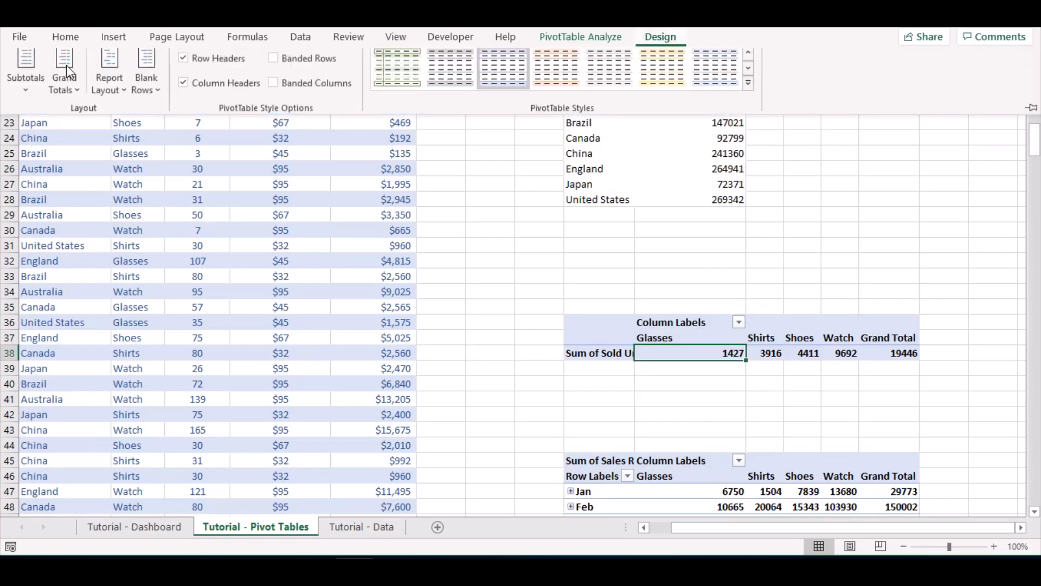
pyautogui.click(34, 73)
pyautogui.click(57, 157)
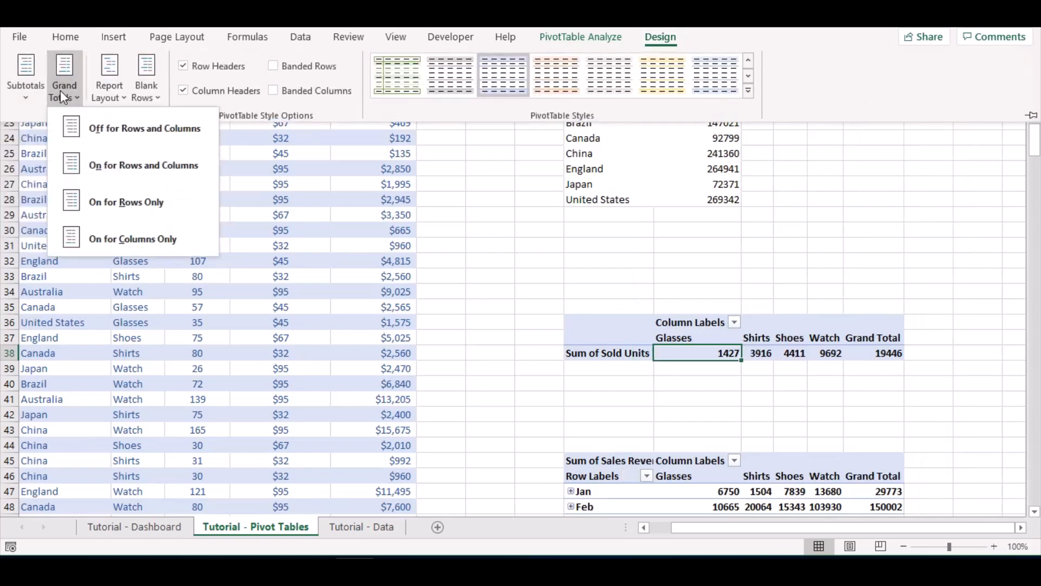
pyautogui.click(109, 128)
# Hide subtotals and turn off row and column grand totals in the pivot table of monthly sales revenue split by product
pyautogui.scroll(-3, 483, 316)
pyautogui.click(602, 360)
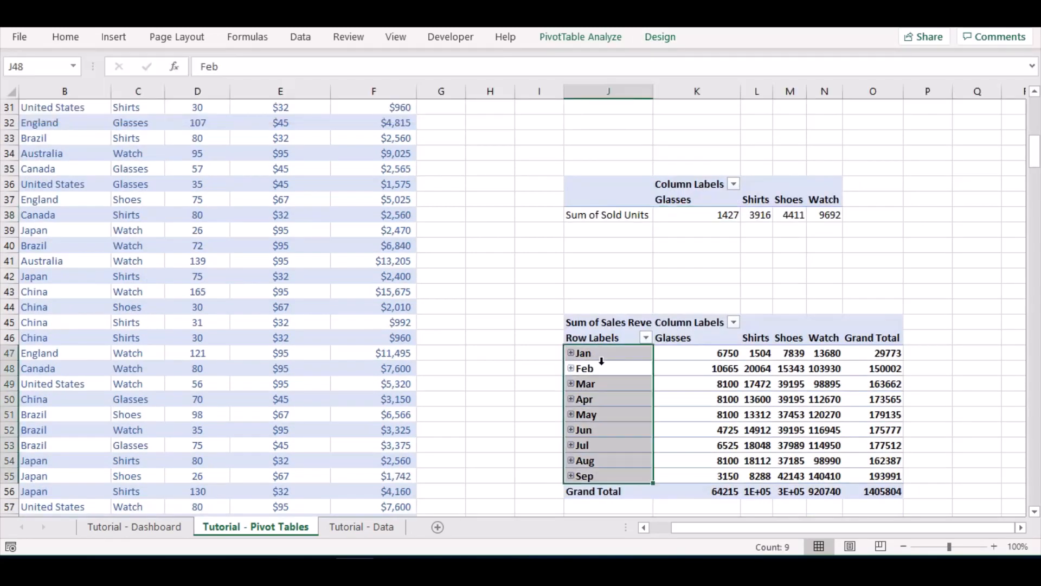
pyautogui.click(660, 36)
pyautogui.click(24, 78)
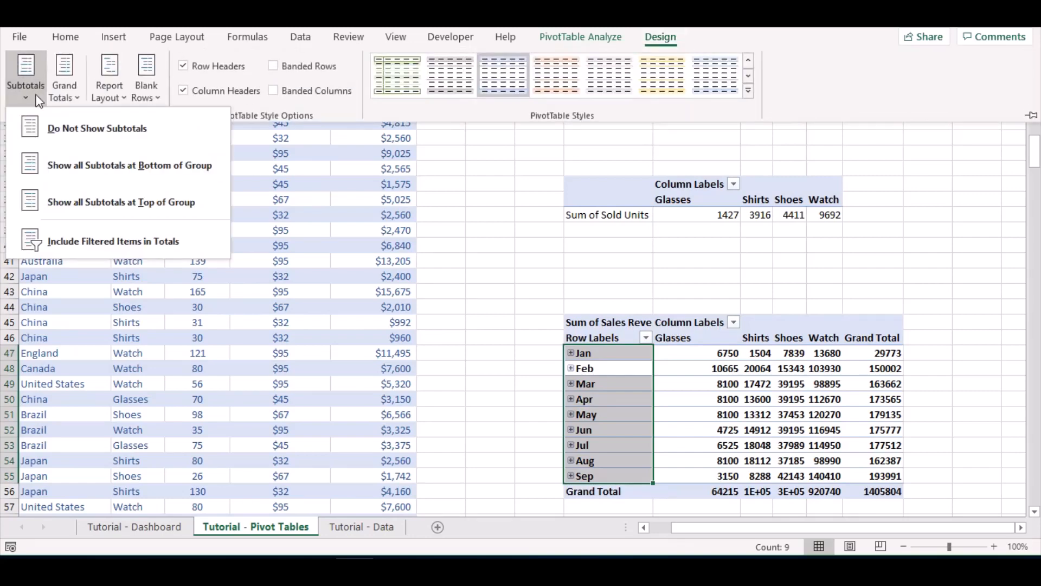
pyautogui.click(71, 127)
pyautogui.click(64, 79)
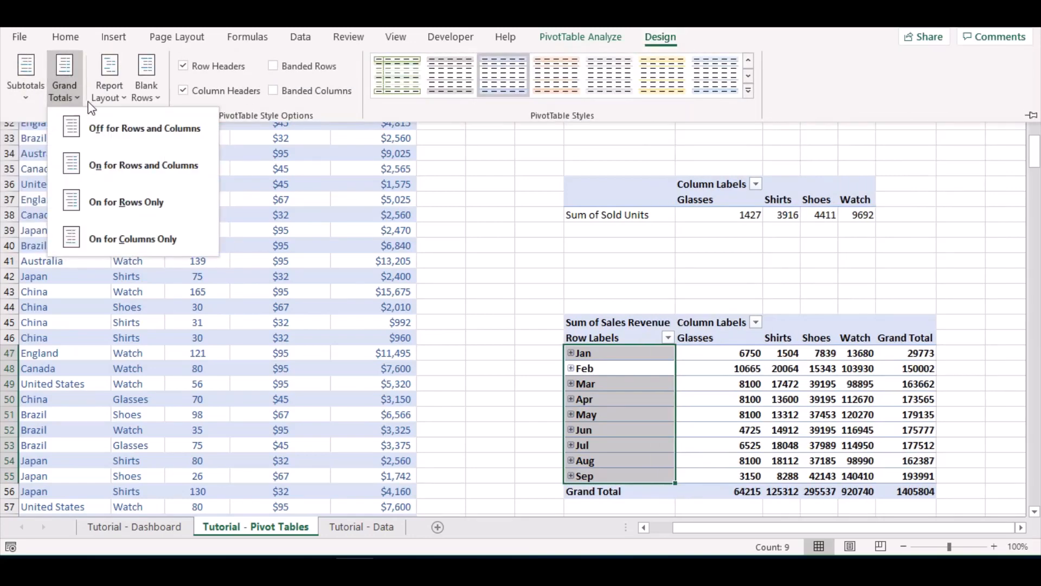
pyautogui.click(109, 128)
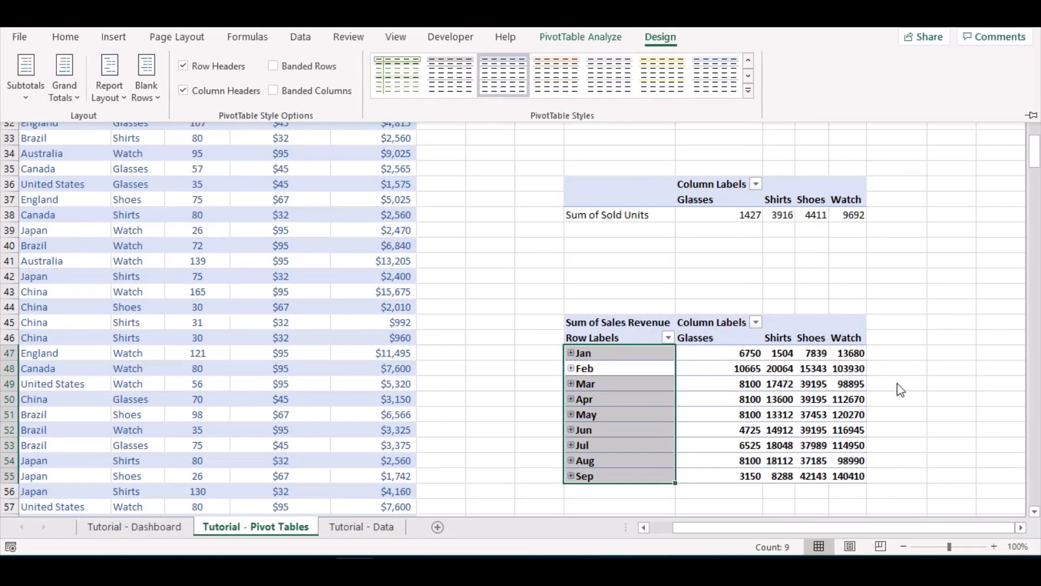
pyautogui.click(897, 408)
pyautogui.scroll(10, 911, 390)
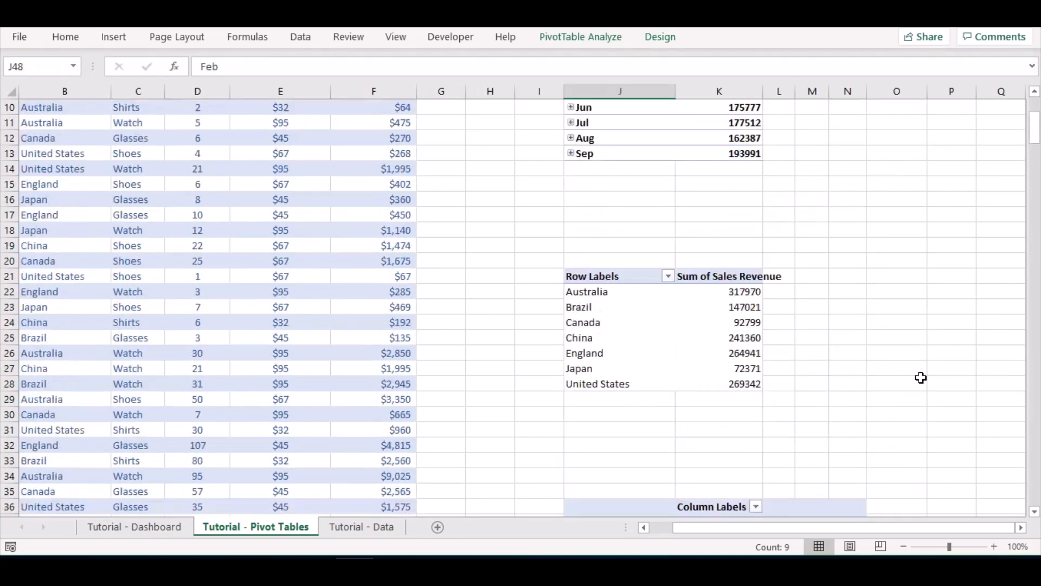
pyautogui.click(870, 215)
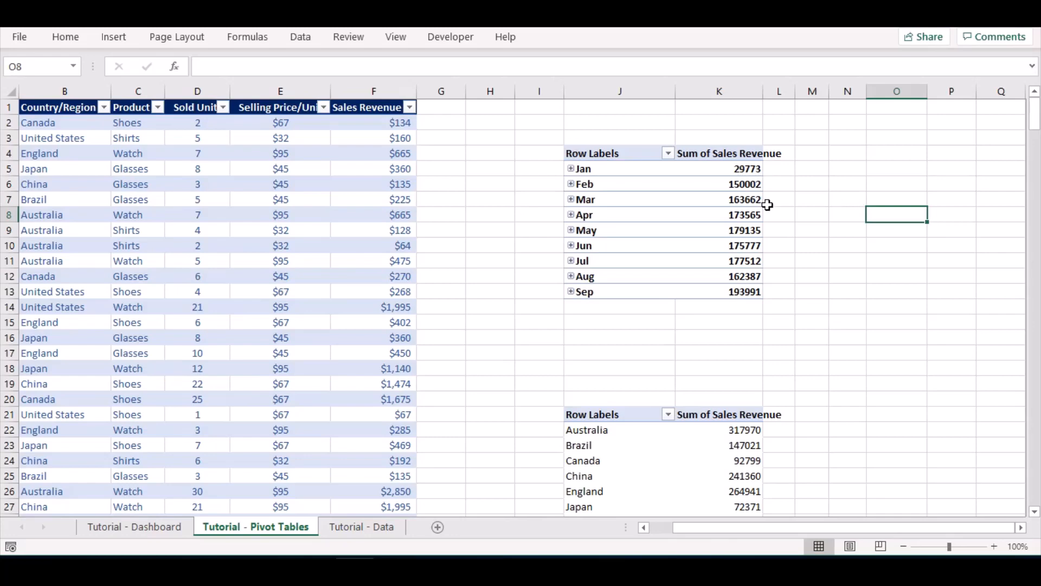
pyautogui.moveTo(690, 203)
pyautogui.click(716, 199)
pyautogui.click(902, 183)
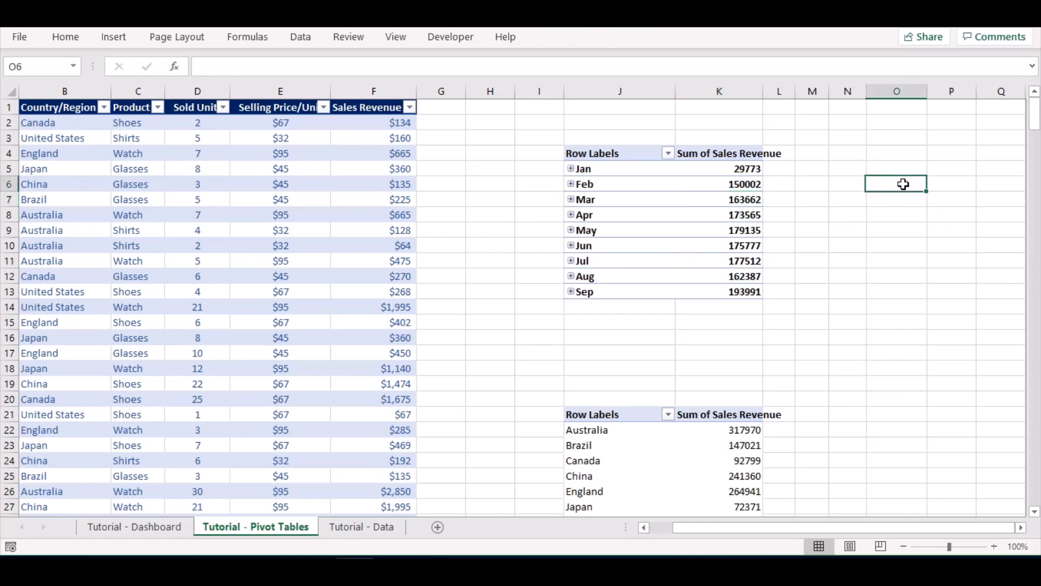
pyautogui.click(901, 172)
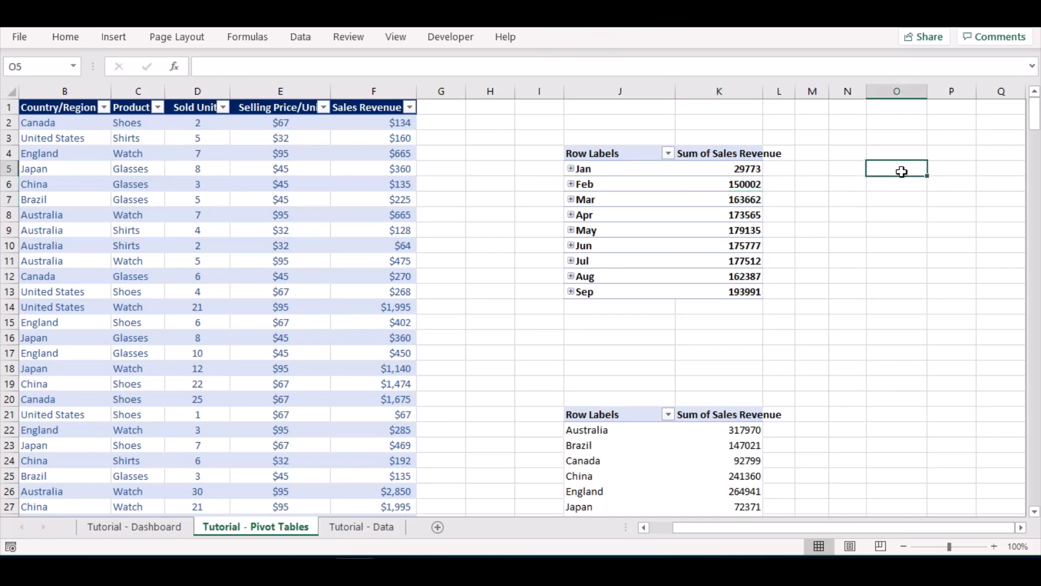
pyautogui.write('=')
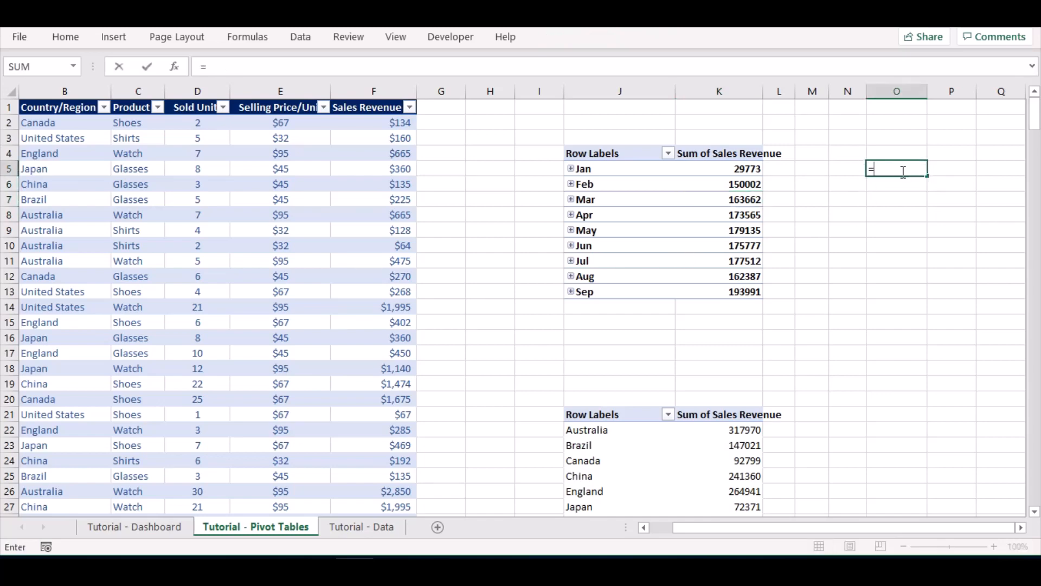
pyautogui.press('Left')
pyautogui.press('Left')
pyautogui.press('Left')
pyautogui.press('Left')
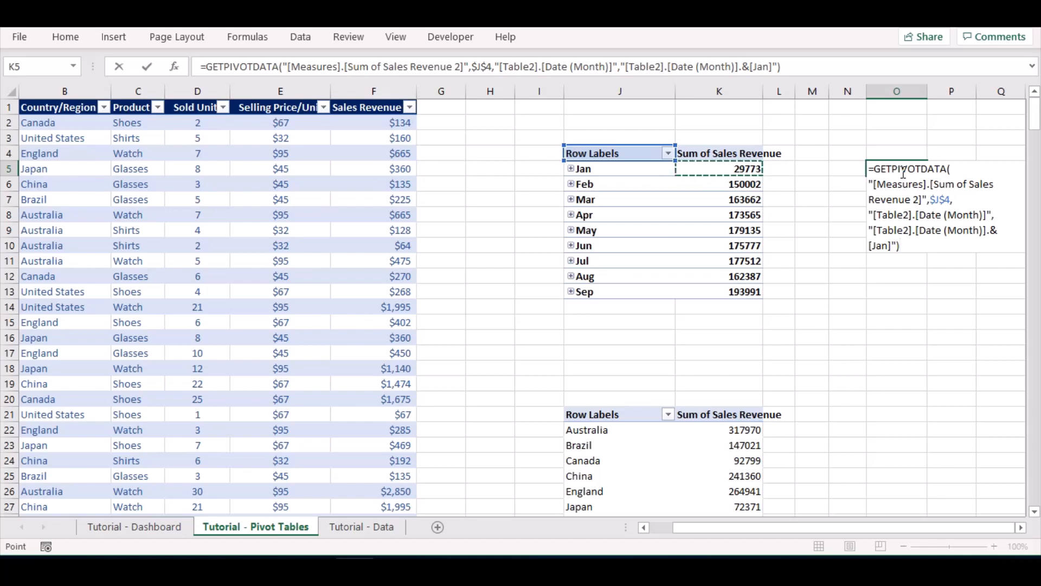
pyautogui.press('Escape')
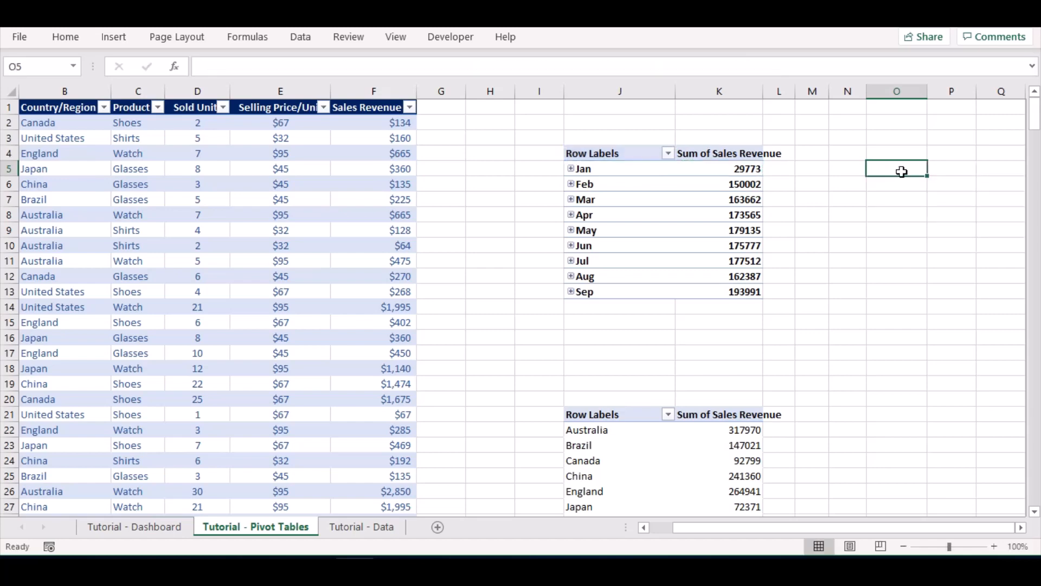
# Enter the formula =J5 in cell O5 to reference the first month of the upper pivot table
pyautogui.write('=')
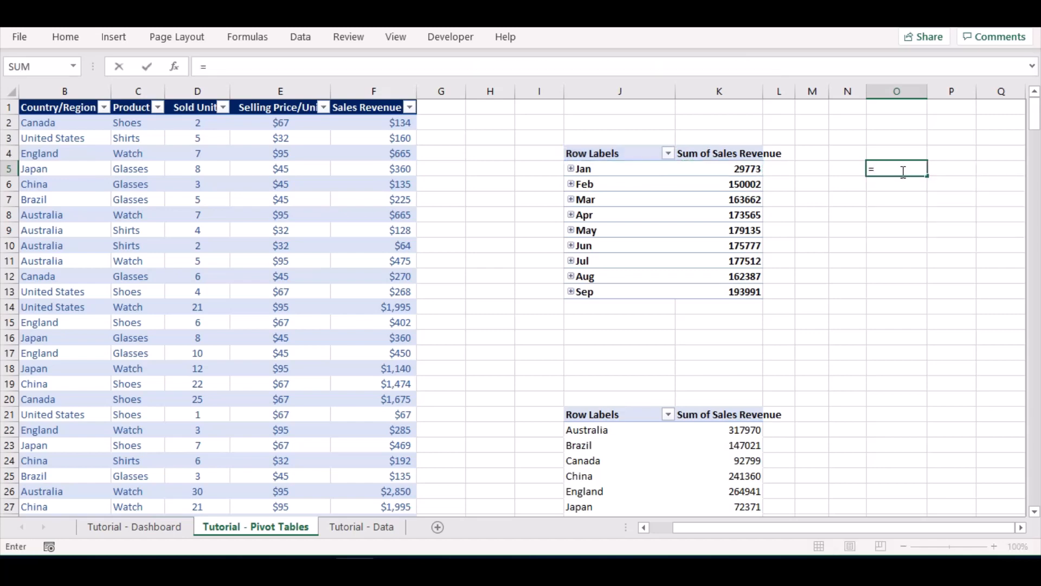
pyautogui.write('j5')
pyautogui.hotkey('ctrl', 'Return')
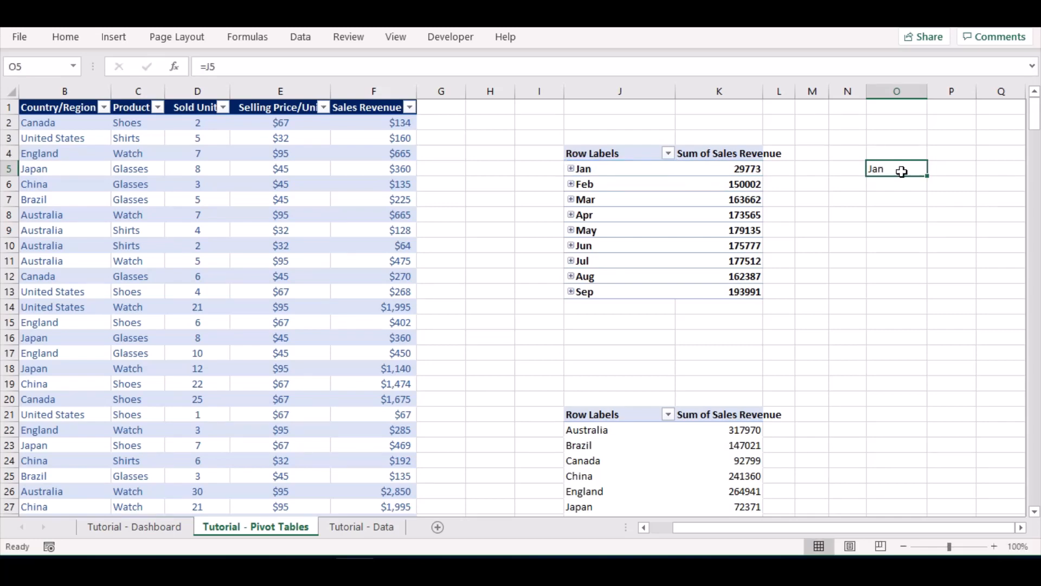
# Fill the O5 formula down to O13 and across into column P to mirror the pivot table's months and sales revenue
pyautogui.hotkey('shift', 'Down')
pyautogui.hotkey('shift', 'Down')
pyautogui.hotkey('shift', 'Down')
pyautogui.hotkey('shift', 'Down')
pyautogui.hotkey('shift', 'Down')
pyautogui.hotkey('shift', 'Down')
pyautogui.hotkey('shift', 'Down')
pyautogui.hotkey('shift', 'Down')
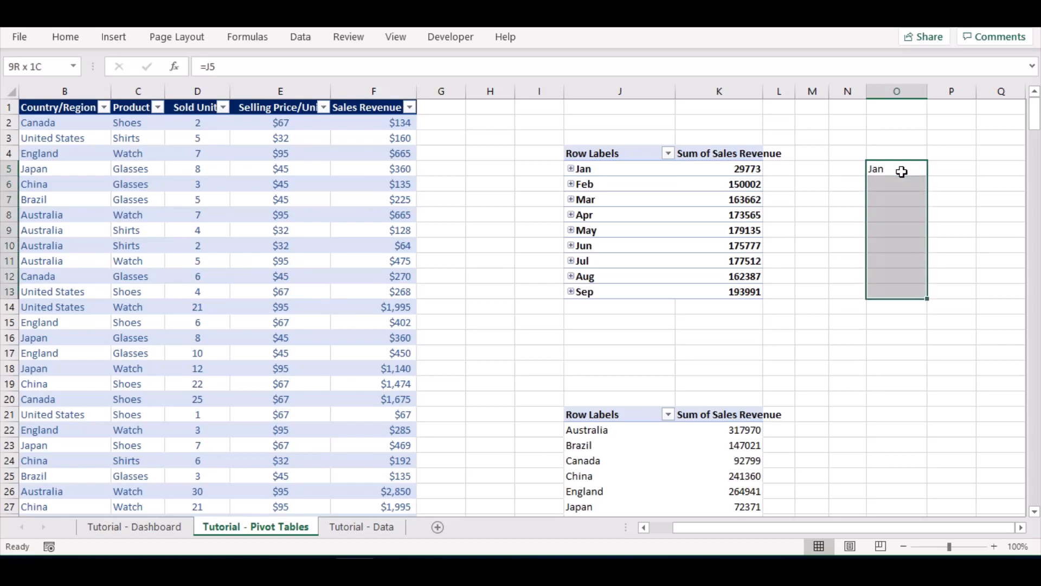
pyautogui.hotkey('ctrl', 'd')
pyautogui.hotkey('shift', 'Right')
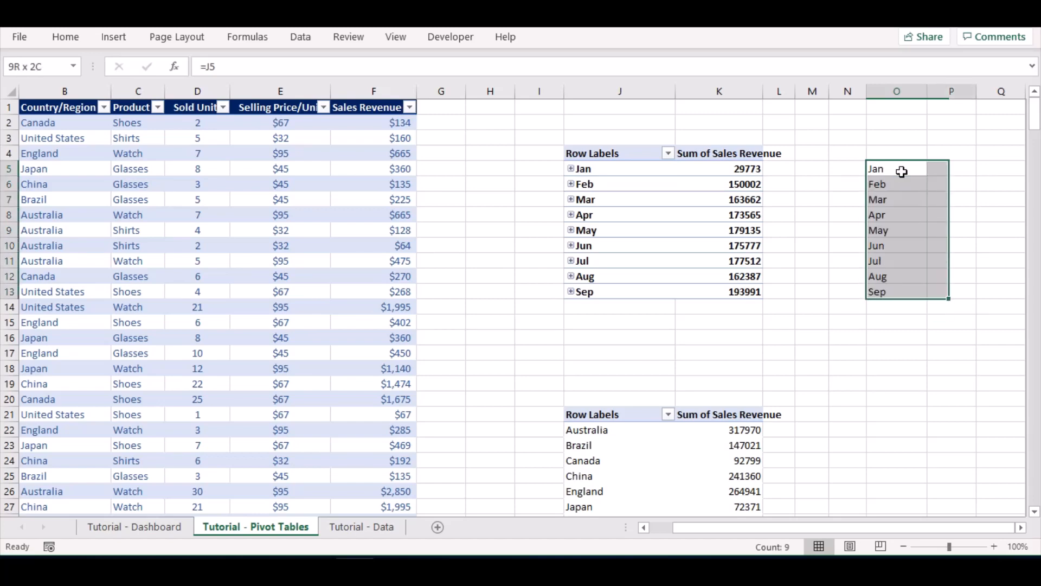
pyautogui.hotkey('ctrl', 'r')
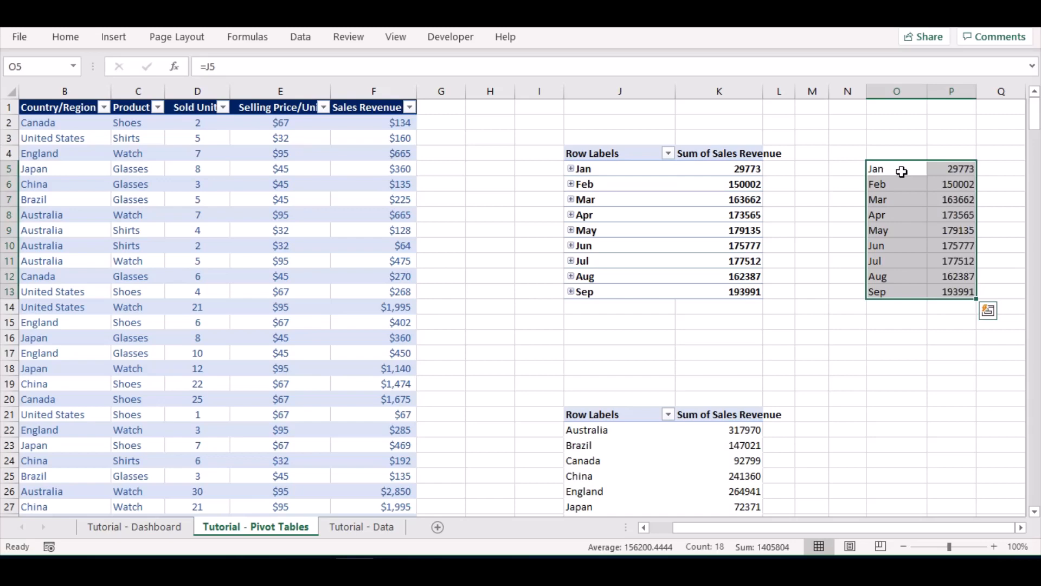
# Change the formula in cell O5 to =IF(J5=0,"",J5) so an empty pivot month shows blank
pyautogui.press('Down')
pyautogui.press('Up')
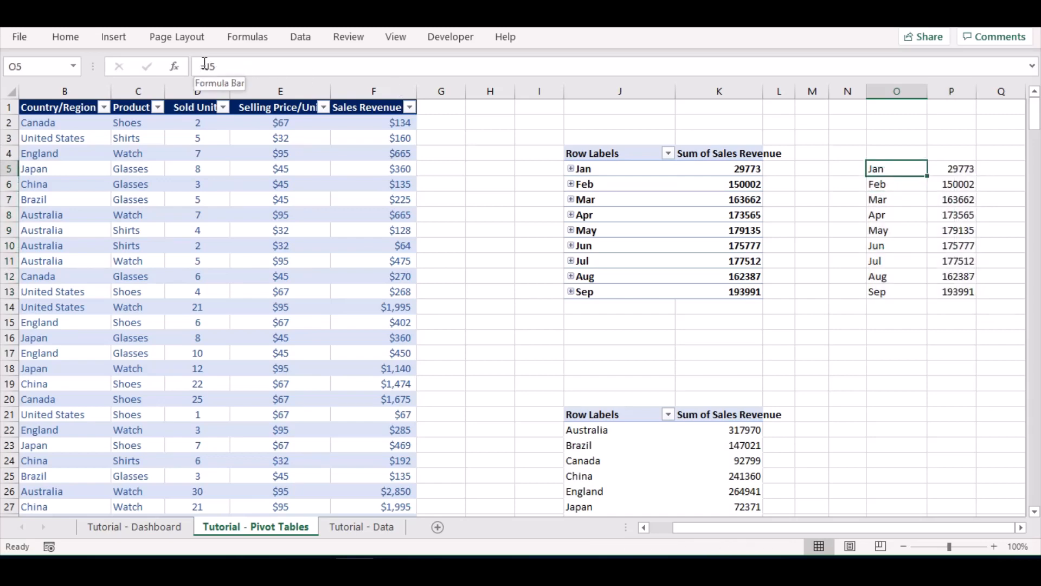
pyautogui.click(208, 65)
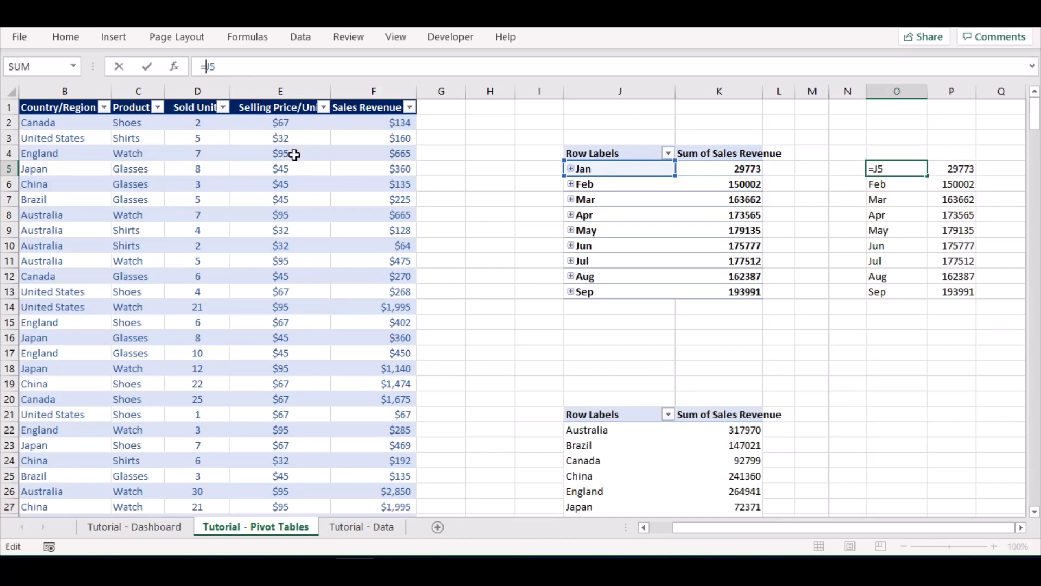
pyautogui.write('if')
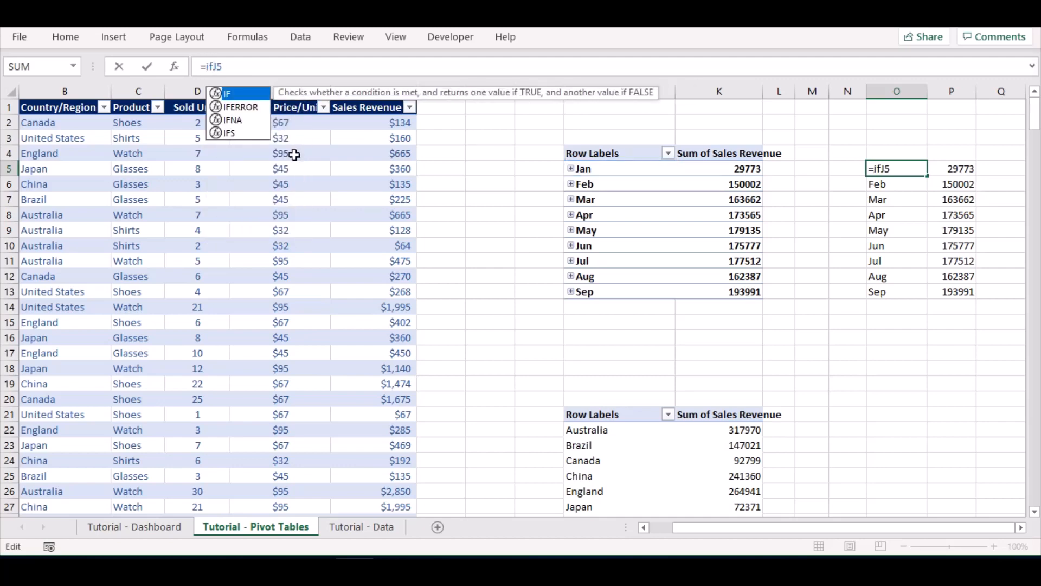
pyautogui.write('(')
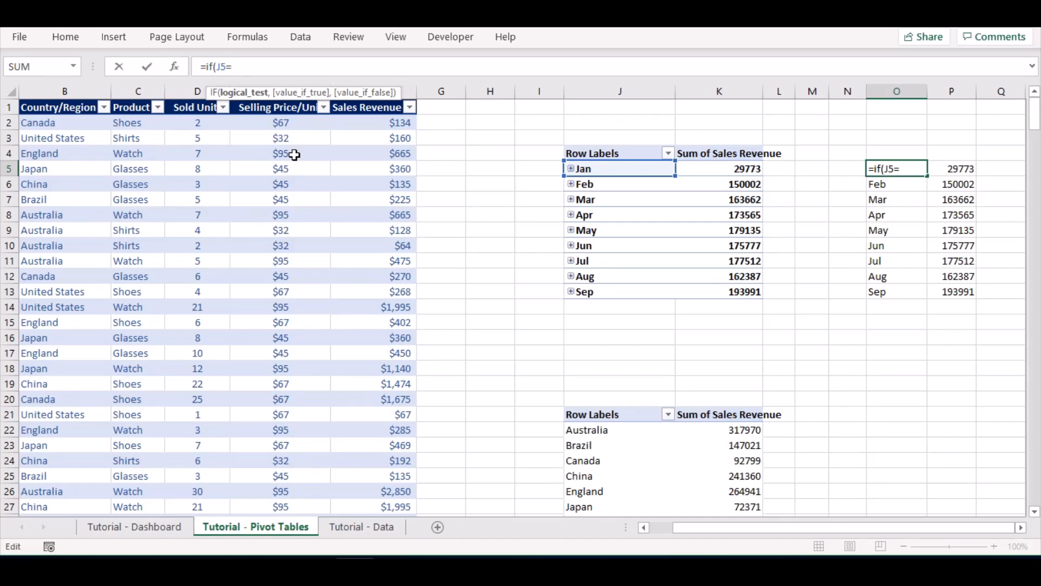
pyautogui.write('=0,')
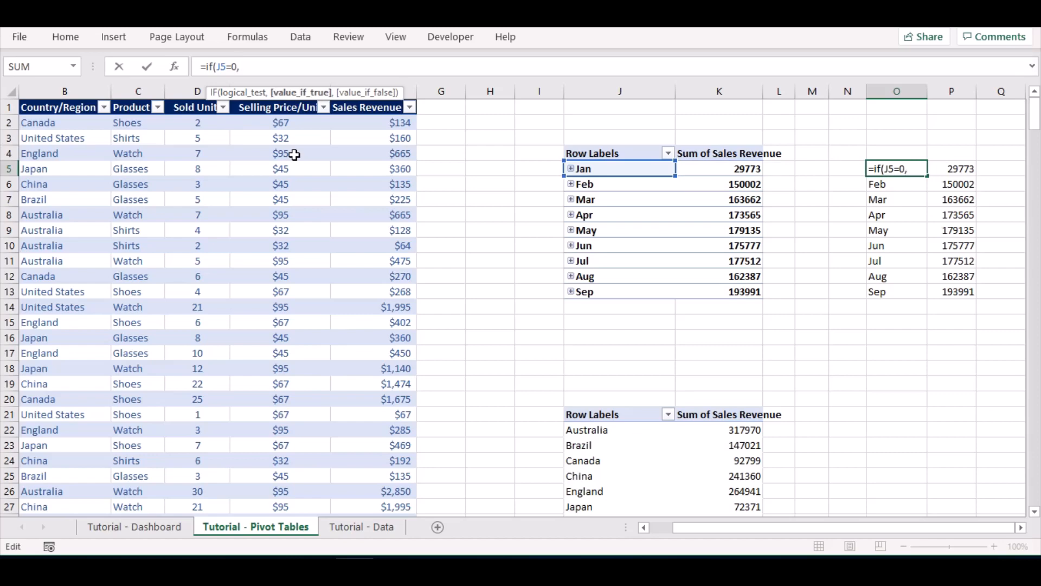
pyautogui.write('""')
pyautogui.write(',j')
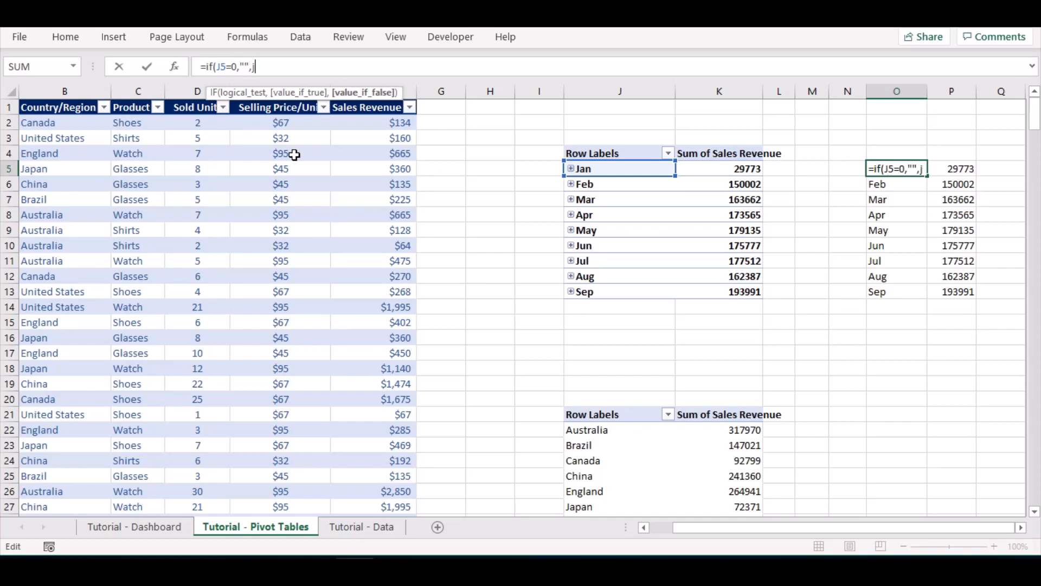
pyautogui.write('5)')
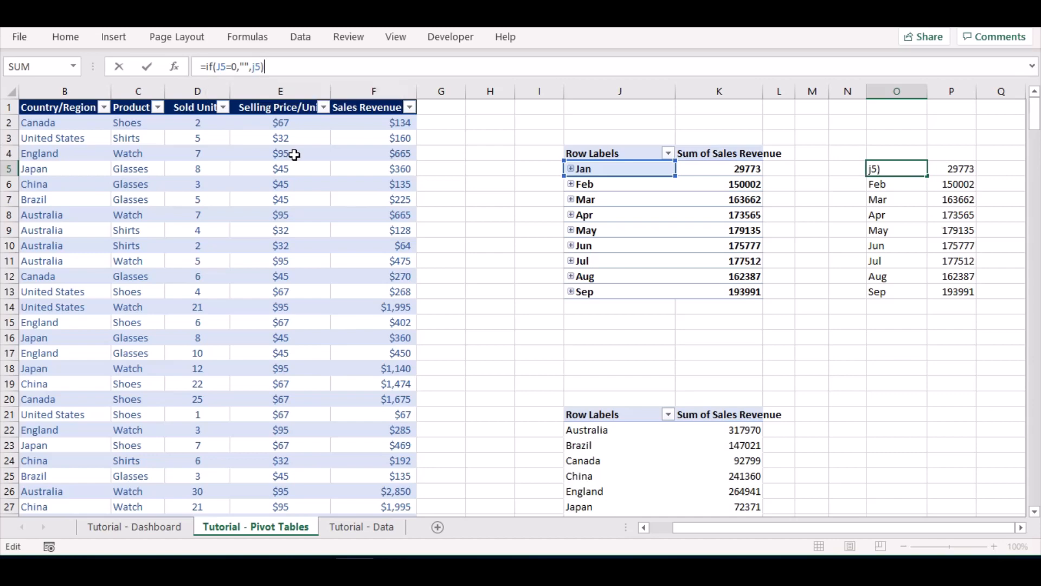
pyautogui.hotkey('ctrl', 'Return')
# Fill the O5 IF formula down through O13 and check the copied formulas
pyautogui.hotkey('shift', 'Down')
pyautogui.hotkey('shift', 'Down')
pyautogui.hotkey('shift', 'Down')
pyautogui.hotkey('shift', 'Down')
pyautogui.hotkey('shift', 'Down')
pyautogui.hotkey('shift', 'Down')
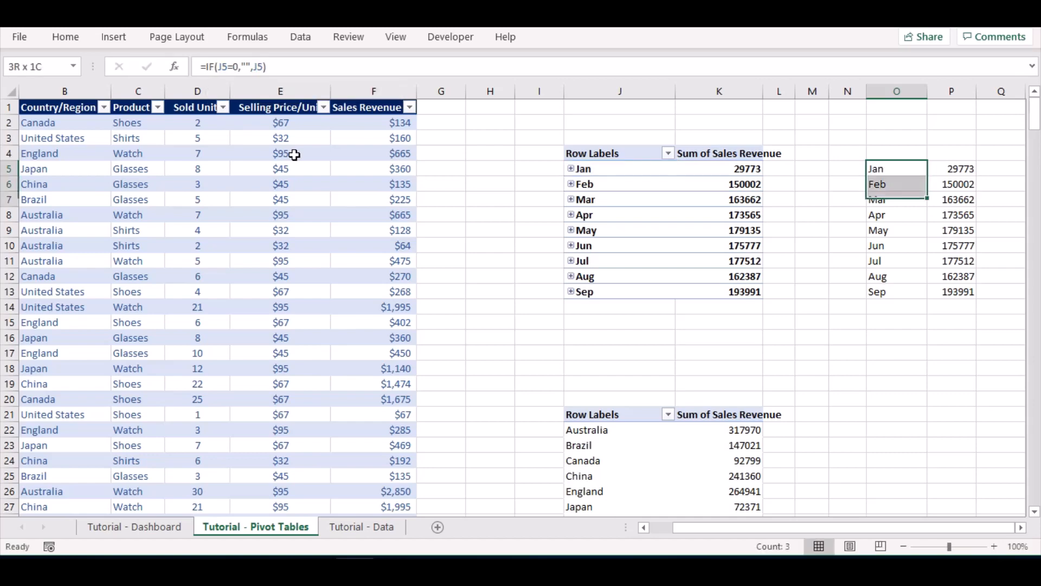
pyautogui.hotkey('shift', 'Down')
pyautogui.hotkey('shift', 'Down')
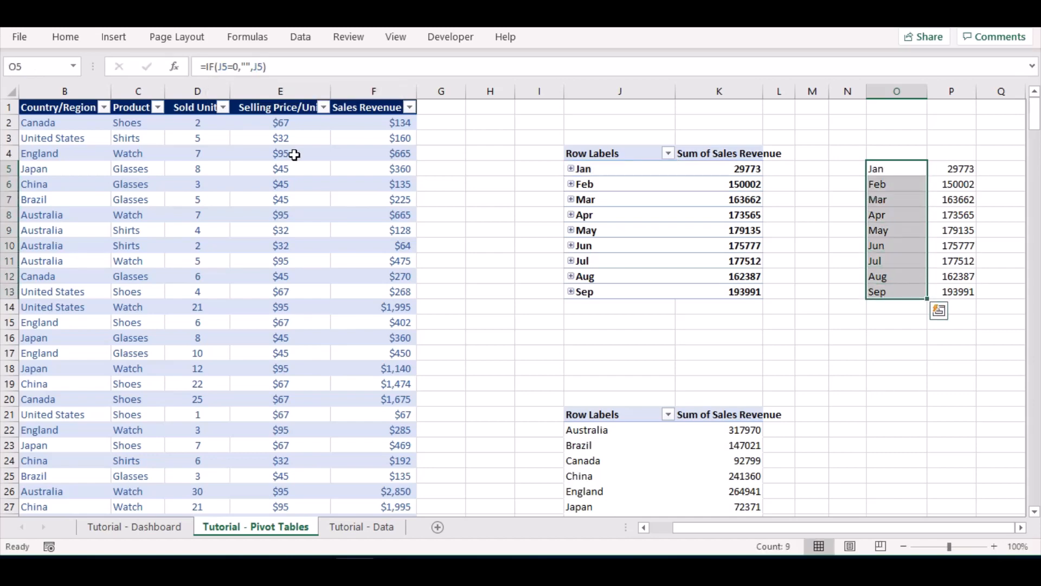
pyautogui.press('Down')
pyautogui.press('Down')
pyautogui.press('Down')
pyautogui.press('Down')
pyautogui.press('Up')
pyautogui.press('Up')
pyautogui.press('Up')
pyautogui.press('Up')
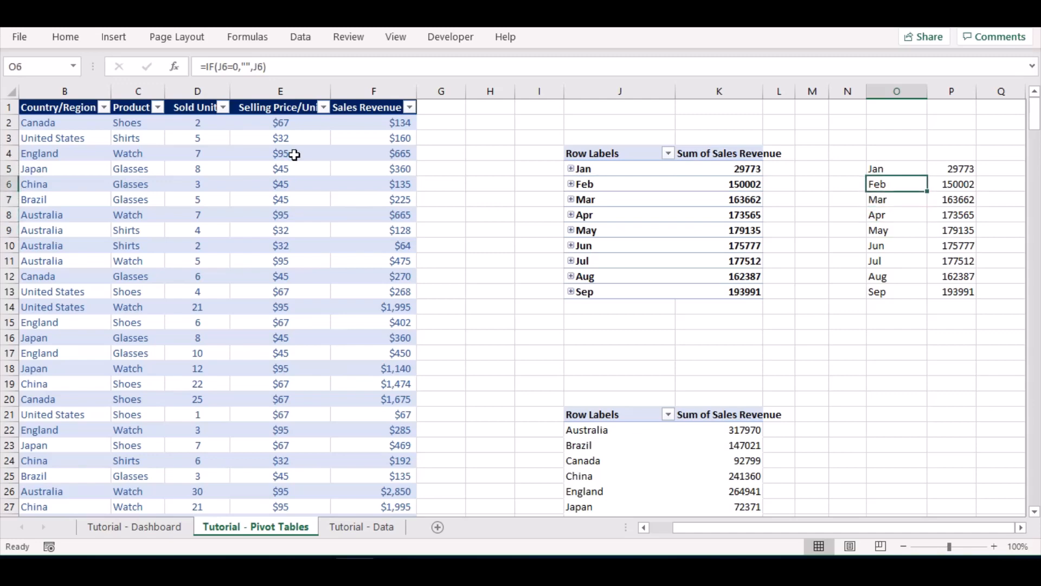
# Change the formula in cell P5 to =IF(K5=0,"",K5) so empty revenue shows blank
pyautogui.press('Right')
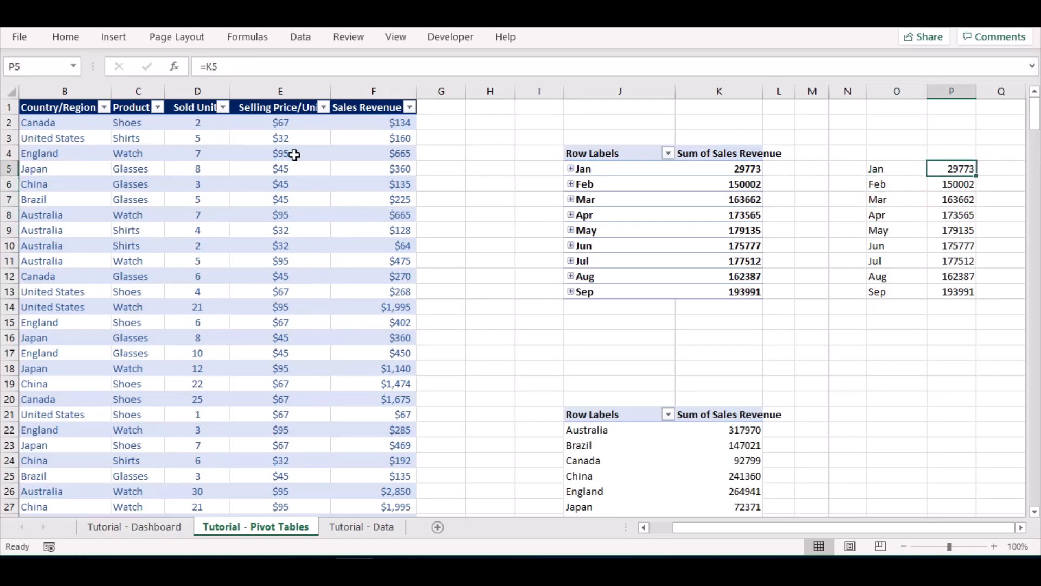
pyautogui.click(205, 66)
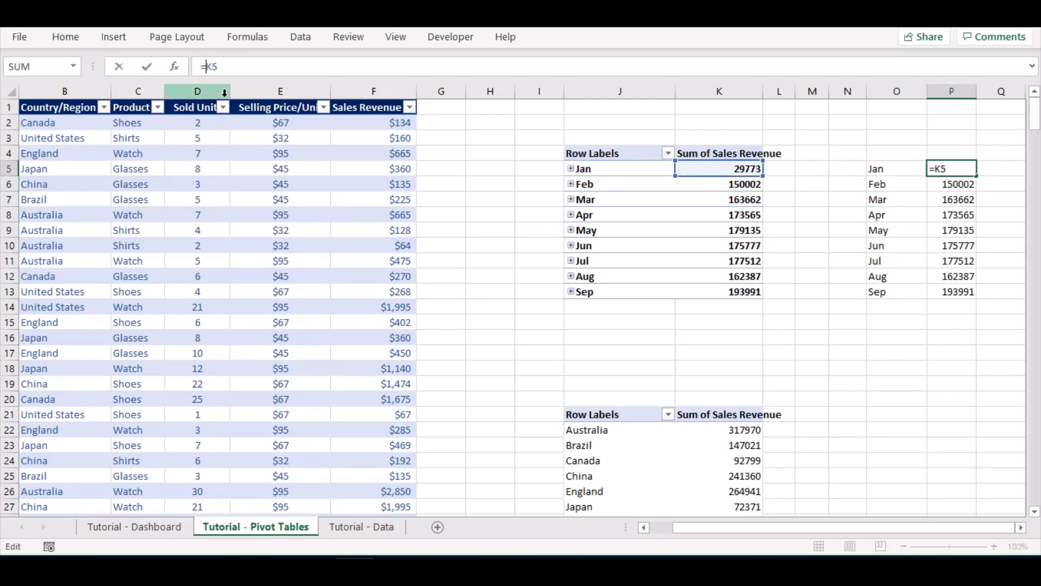
pyautogui.write('if(')
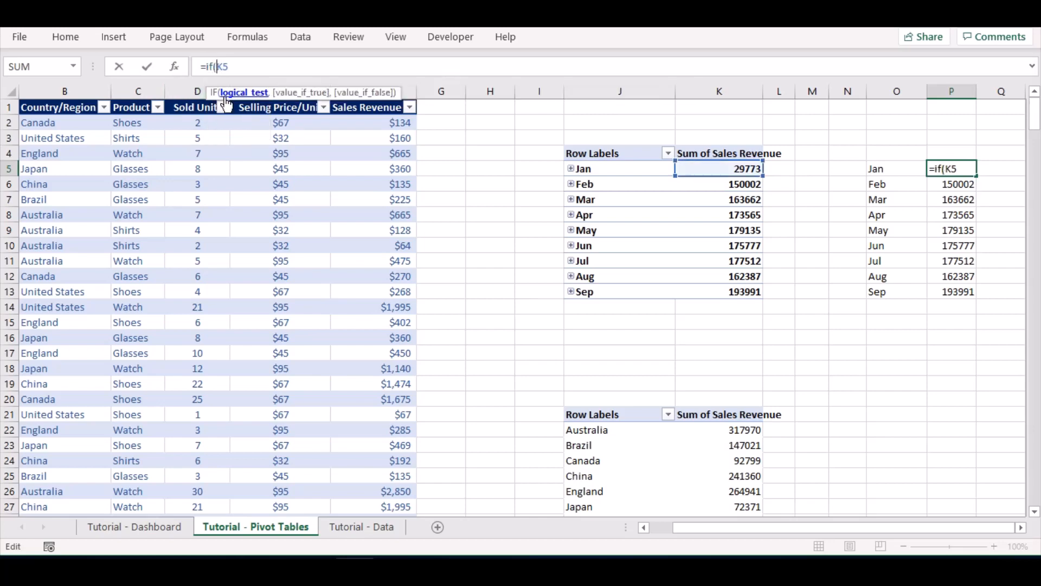
pyautogui.press('Right')
pyautogui.press('Right')
pyautogui.write('=0,')
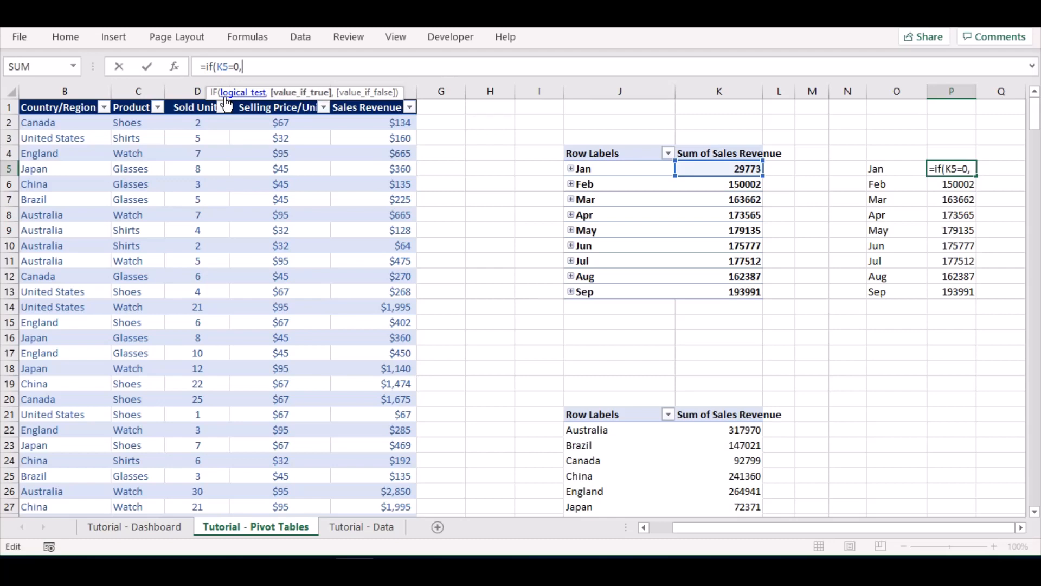
pyautogui.write('"",')
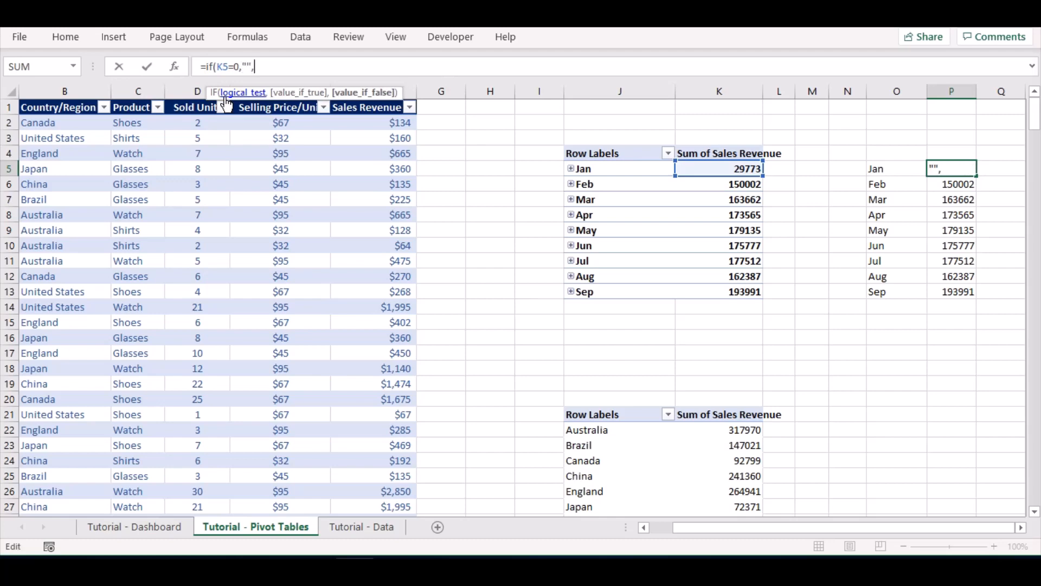
pyautogui.write('k5)')
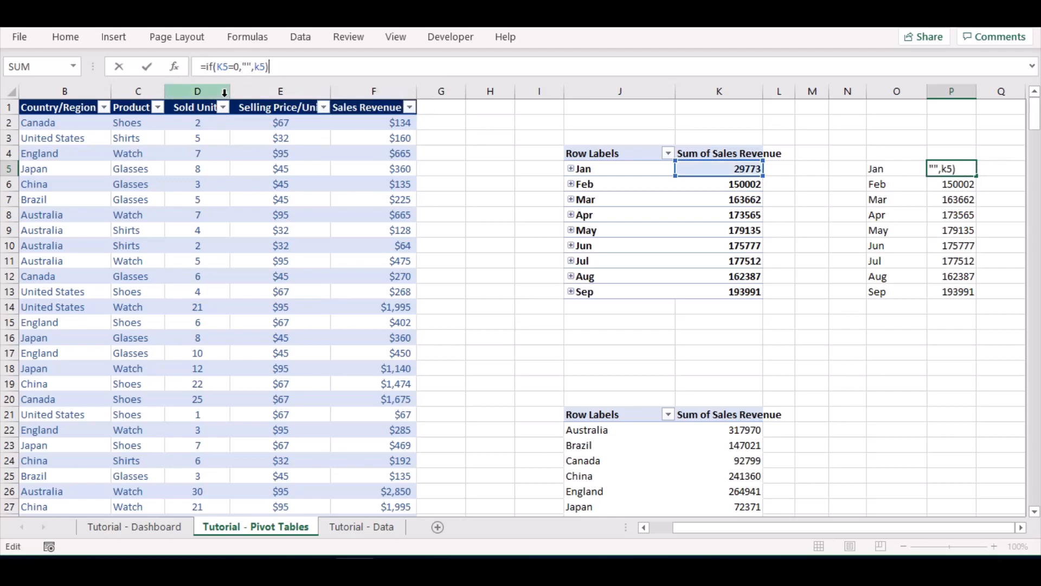
pyautogui.hotkey('ctrl', 'Return')
# Fill the P5 IF formula down through P13 for the remaining months' sales revenue
pyautogui.hotkey('shift', 'Down')
pyautogui.hotkey('shift', 'Down')
pyautogui.hotkey('shift', 'Down')
pyautogui.hotkey('shift', 'Down')
pyautogui.hotkey('shift', 'Down')
pyautogui.hotkey('shift', 'Down')
pyautogui.hotkey('shift', 'Down')
pyautogui.hotkey('shift', 'Down')
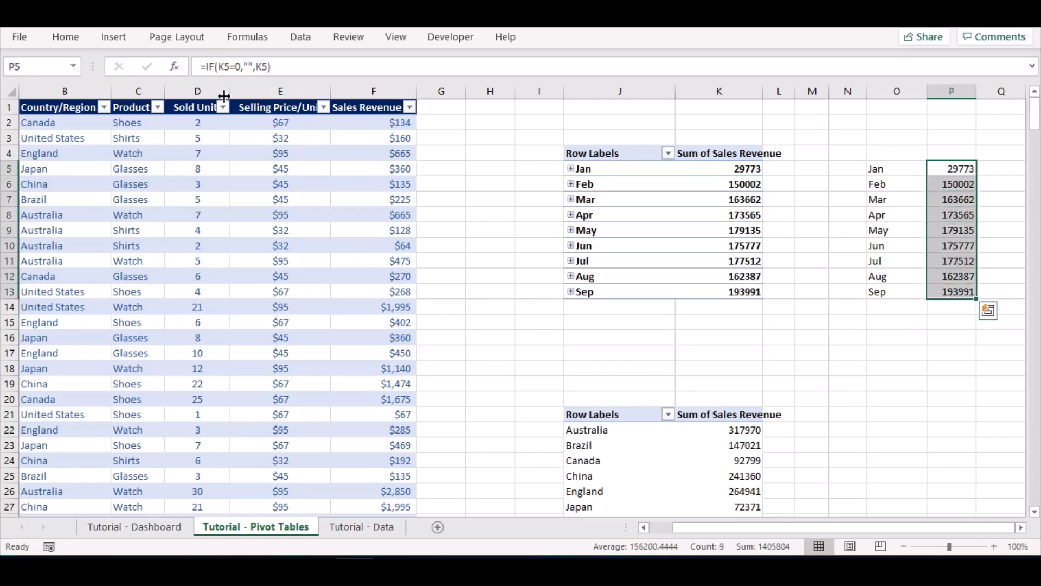
pyautogui.press('Right')
pyautogui.press('Right')
pyautogui.press('Right')
pyautogui.press('Left')
pyautogui.press('Left')
pyautogui.press('Left')
pyautogui.press('Left')
pyautogui.press('Left')
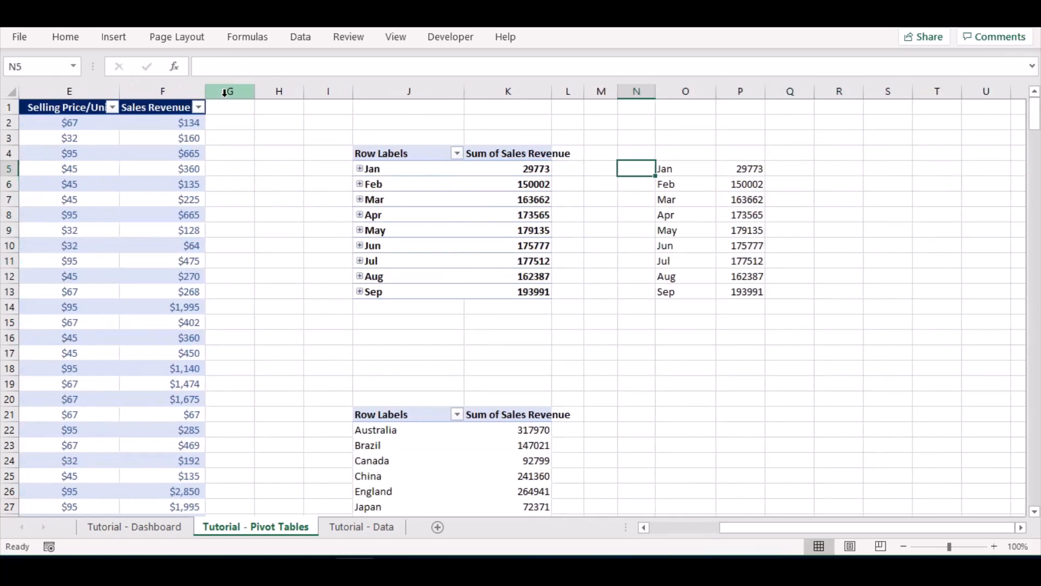
pyautogui.press('Right')
pyautogui.press('Right')
pyautogui.press('Right')
pyautogui.press('Right')
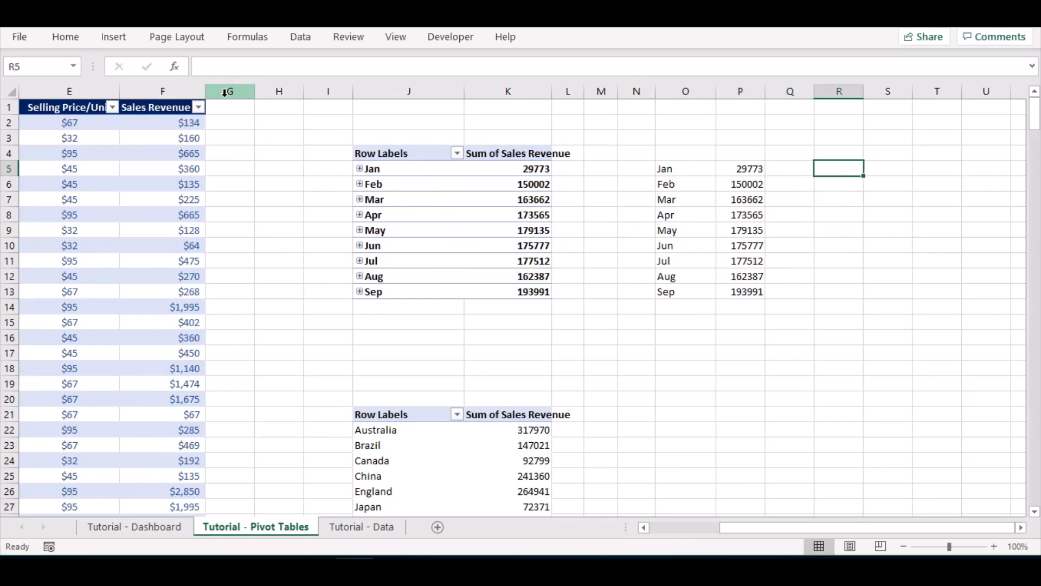
# Insert a 2-D clustered column chart from the linked months and sales revenue in O5:P13
pyautogui.press('Left')
pyautogui.press('Left')
pyautogui.press('Left')
pyautogui.hotkey('shift', 'Right')
pyautogui.hotkey('shift', 'Down')
pyautogui.hotkey('shift', 'Down')
pyautogui.hotkey('shift', 'Down')
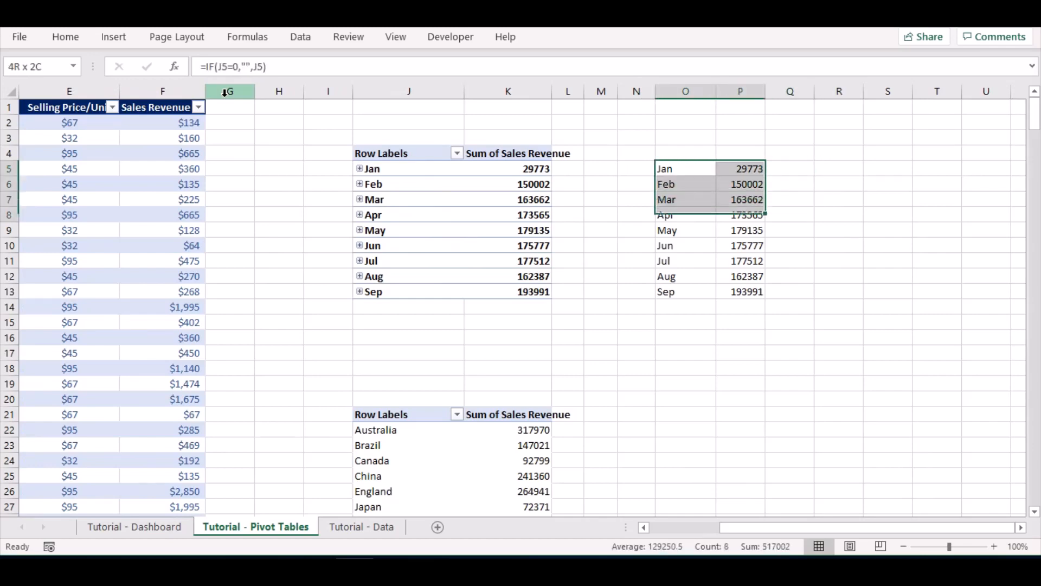
pyautogui.hotkey('shift', 'Down')
pyautogui.hotkey('shift', 'Down')
pyautogui.hotkey('shift', 'Down')
pyautogui.hotkey('shift', 'Down')
pyautogui.hotkey('shift', 'Down')
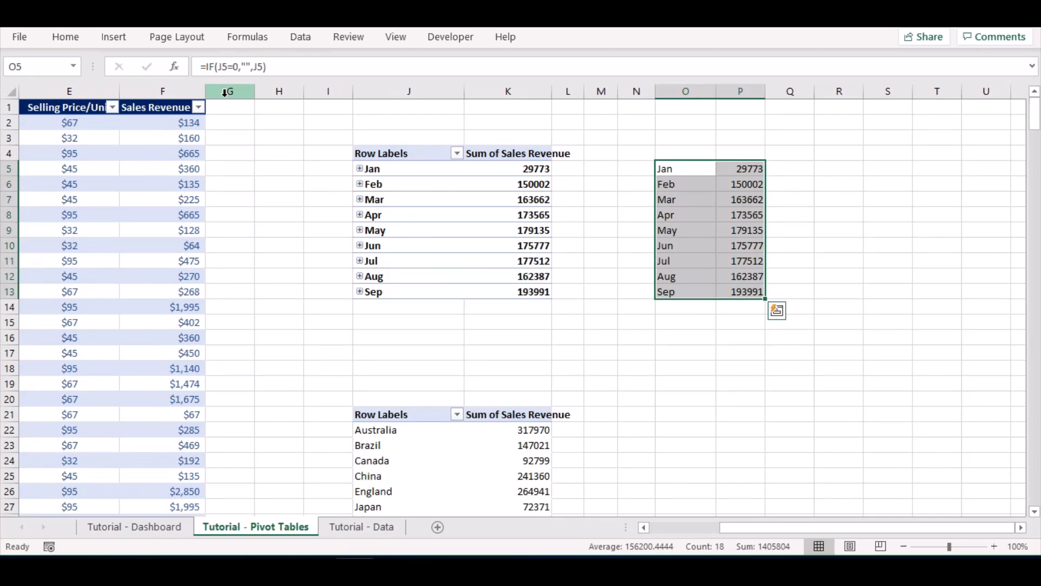
pyautogui.click(114, 37)
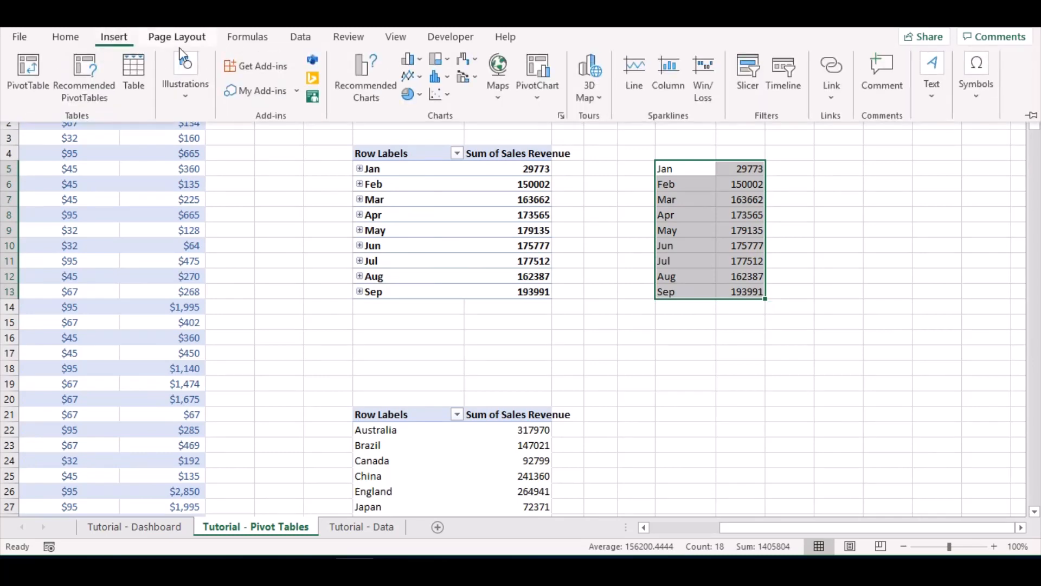
pyautogui.click(409, 58)
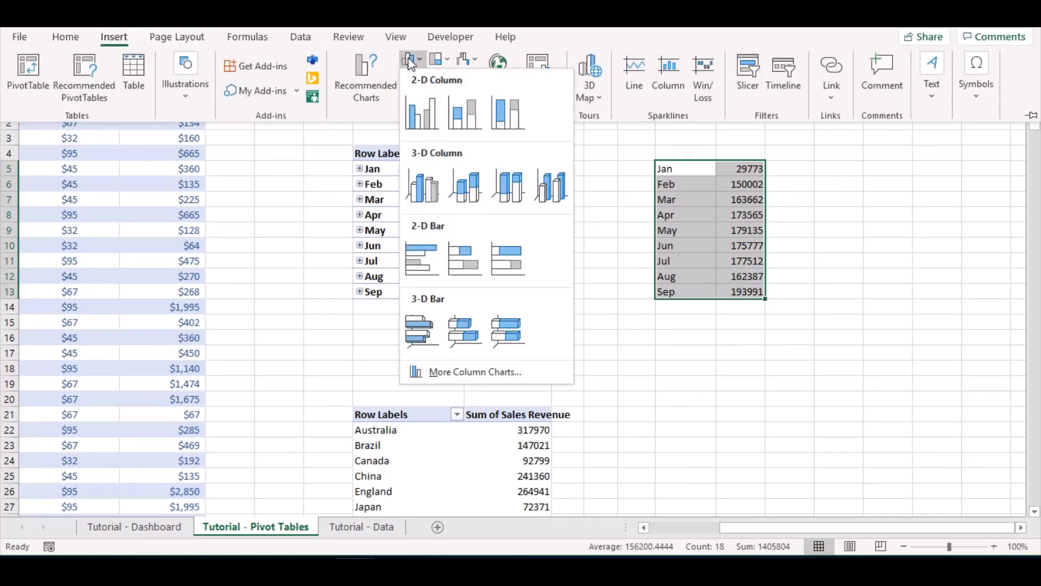
pyautogui.click(428, 117)
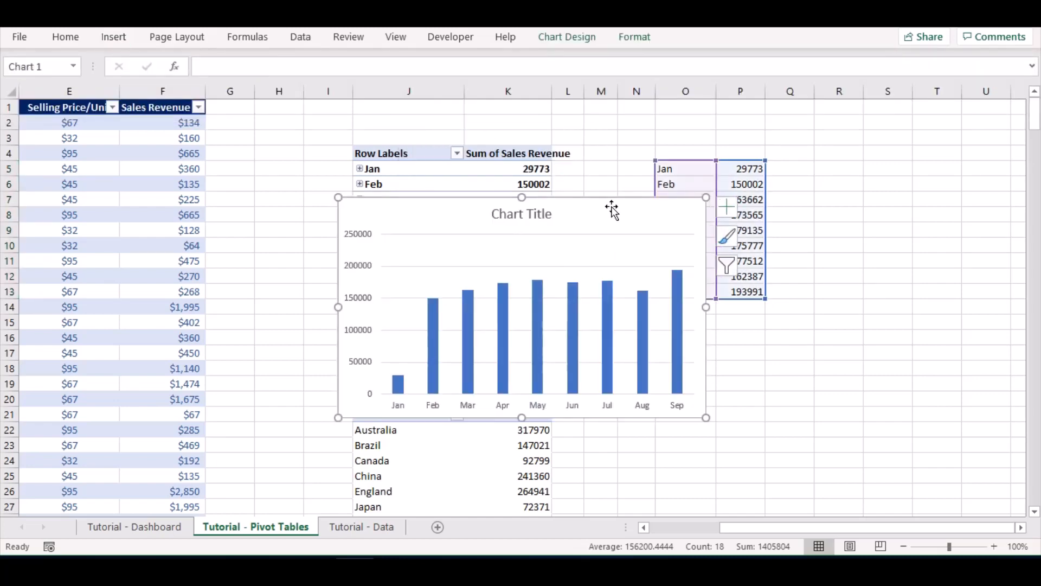
# Cut the monthly sales revenue column chart and paste it onto the Tutorial - Dashboard sheet at cell AE16
pyautogui.moveTo(605, 200)
pyautogui.mouseDown()
pyautogui.moveTo(1019, 187)
pyautogui.moveTo(845, 155)
pyautogui.moveTo(892, 151)
pyautogui.moveTo(877, 147)
pyautogui.mouseUp()
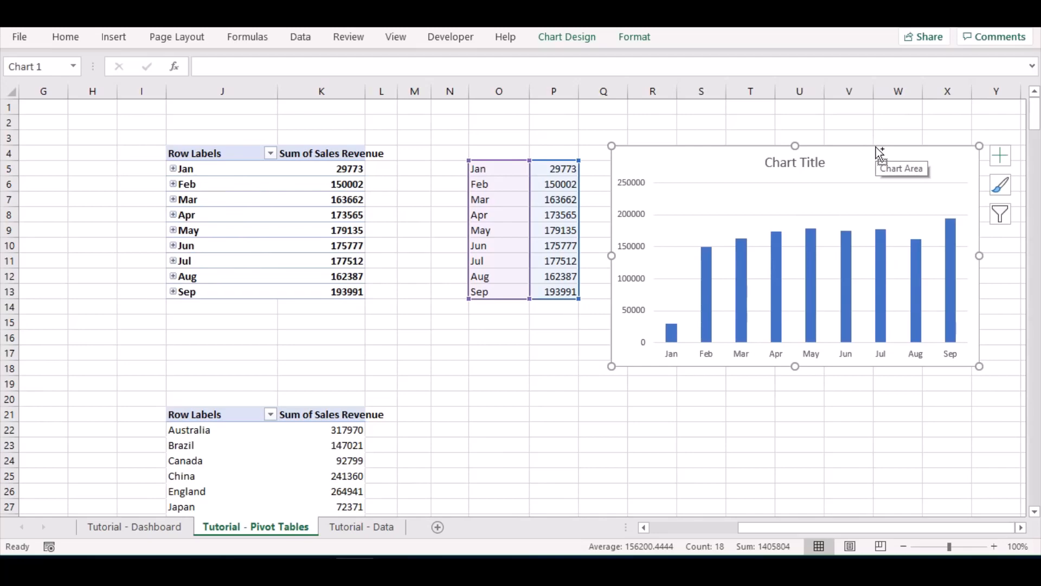
pyautogui.hotkey('ctrl', 'x')
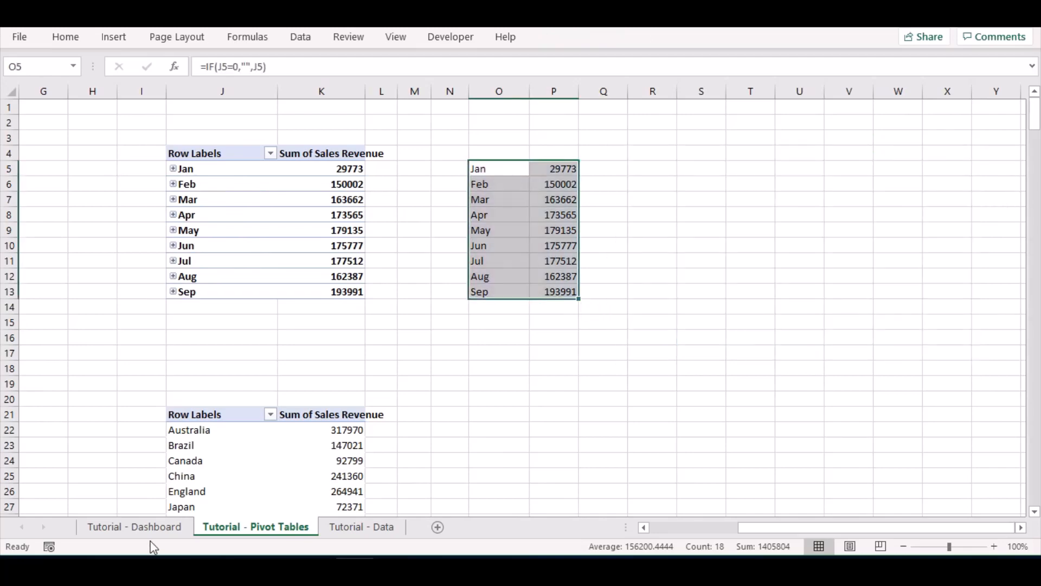
pyautogui.click(139, 530)
pyautogui.click(907, 236)
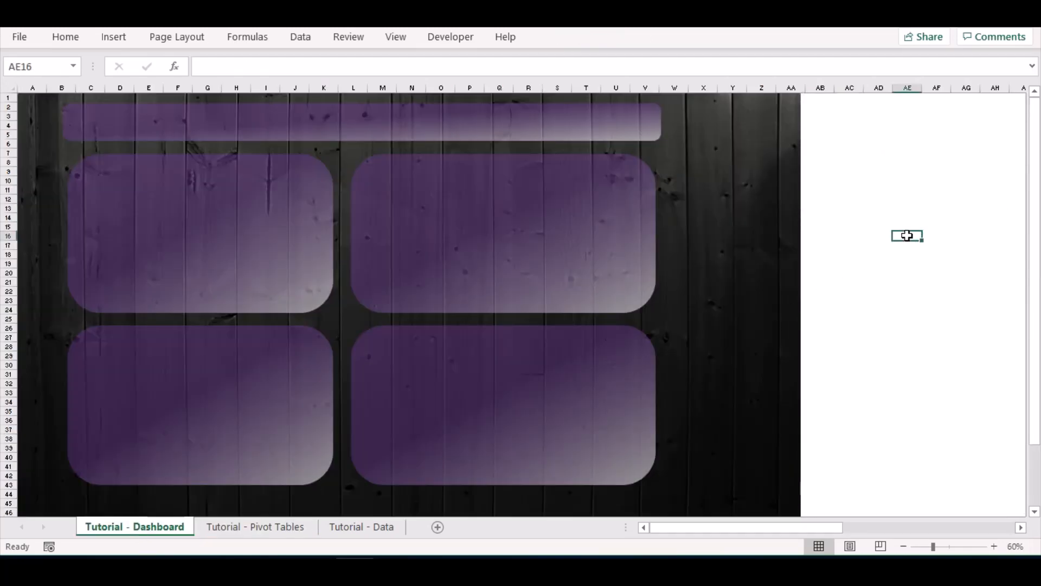
pyautogui.hotkey('ctrl', 'v')
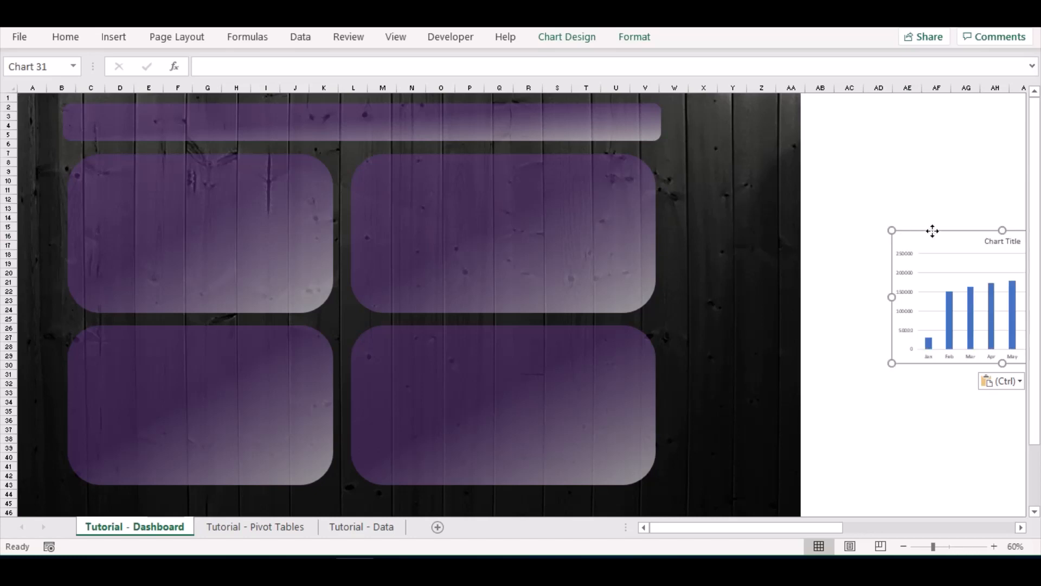
# Place the column chart on the dashboard's upper-left purple panel and delete its chart title
pyautogui.moveTo(932, 230); pyautogui.dragTo(129, 172)
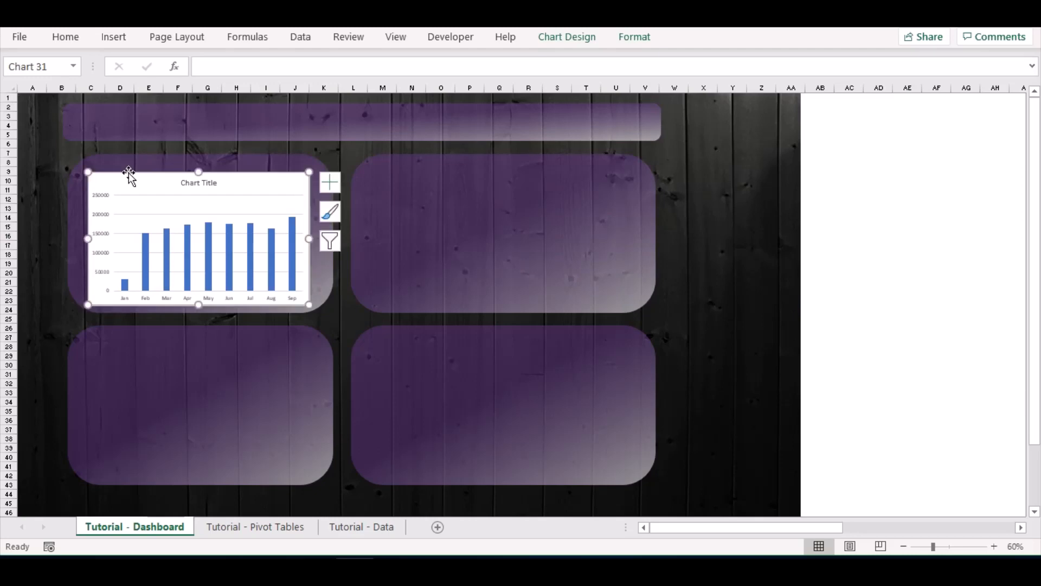
pyautogui.click(196, 183)
pyautogui.press('Delete')
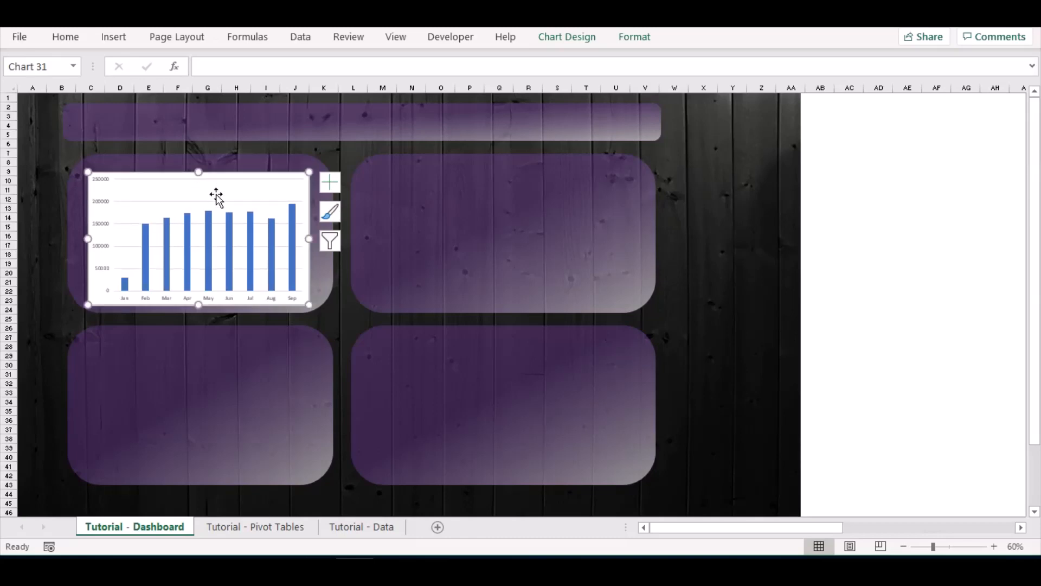
# Format the column chart's plot area with no fill and no border line
pyautogui.click(221, 198)
pyautogui.rightClick(220, 197)
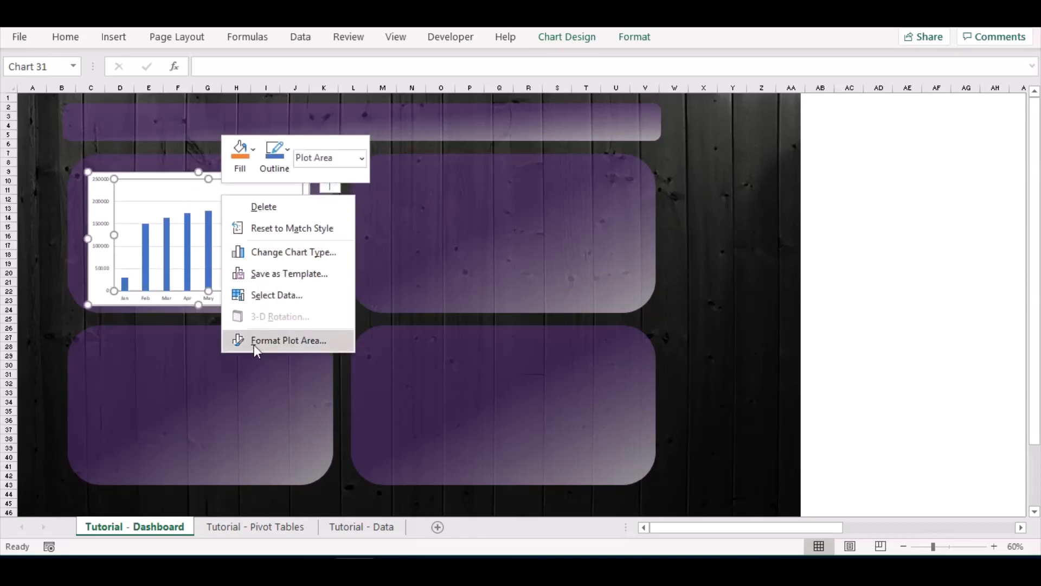
pyautogui.click(253, 344)
pyautogui.click(857, 211)
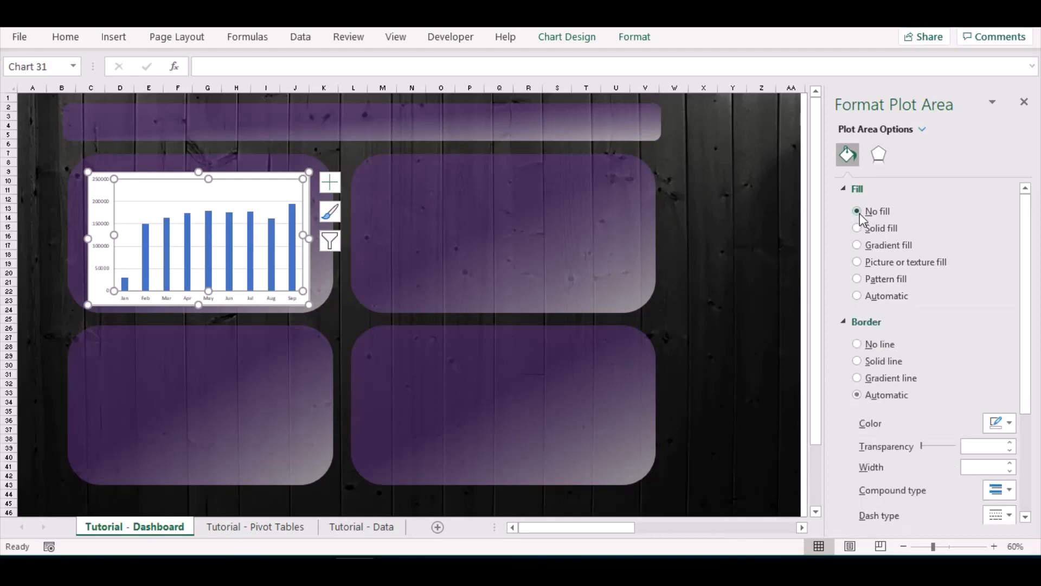
pyautogui.click(867, 350)
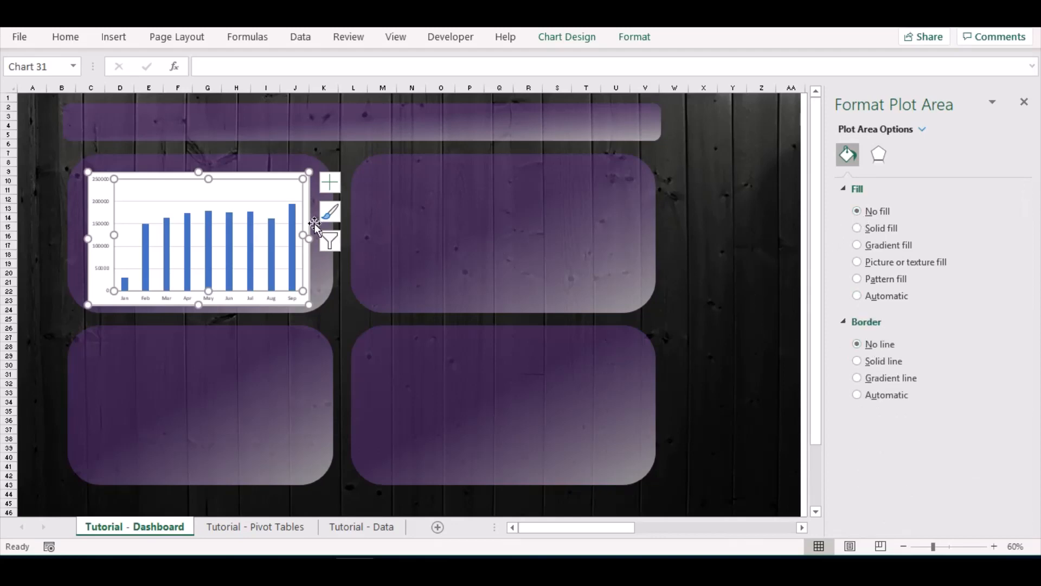
# Set the column chart's chart area to no fill and no border line
pyautogui.click(272, 178)
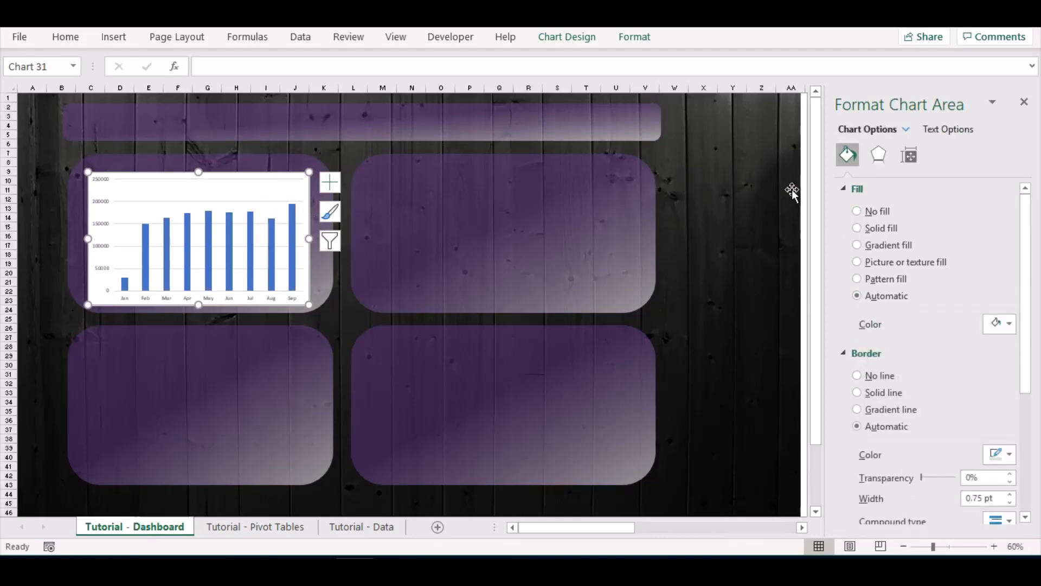
pyautogui.click(859, 211)
pyautogui.click(857, 343)
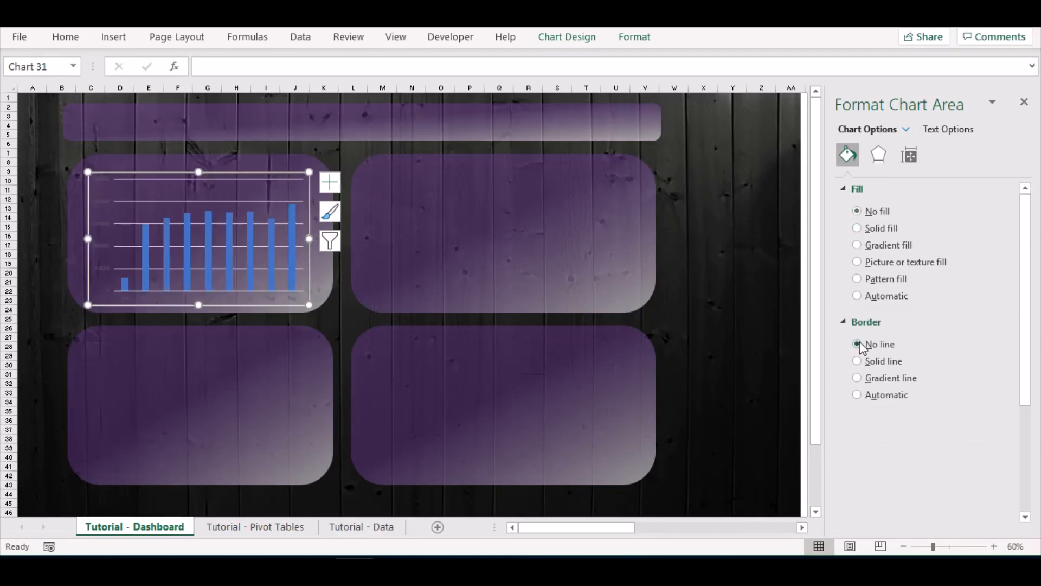
# Delete the column chart's major gridlines and expand the collapsed ribbon
pyautogui.click(263, 201)
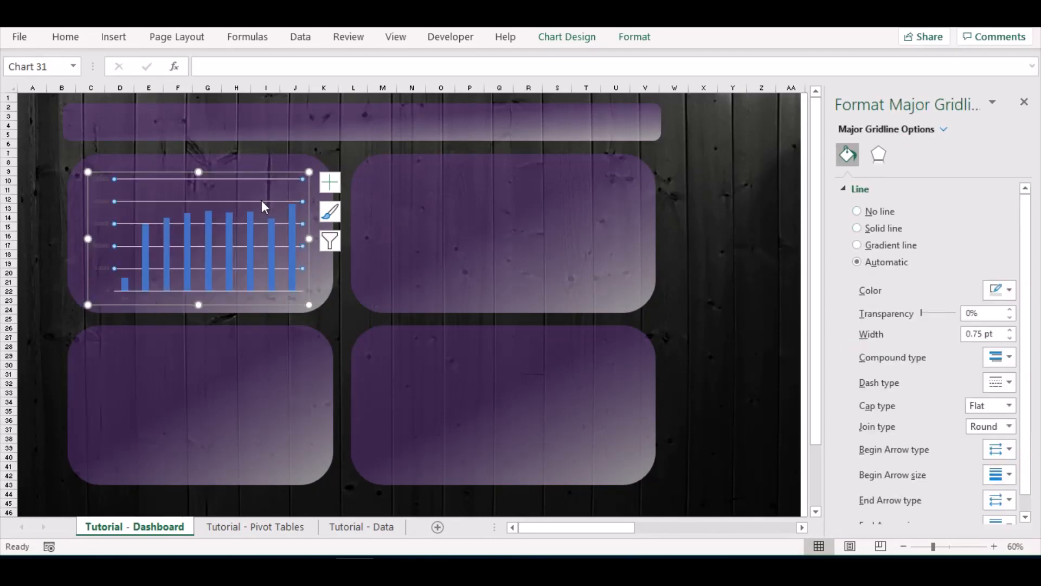
pyautogui.press('Delete')
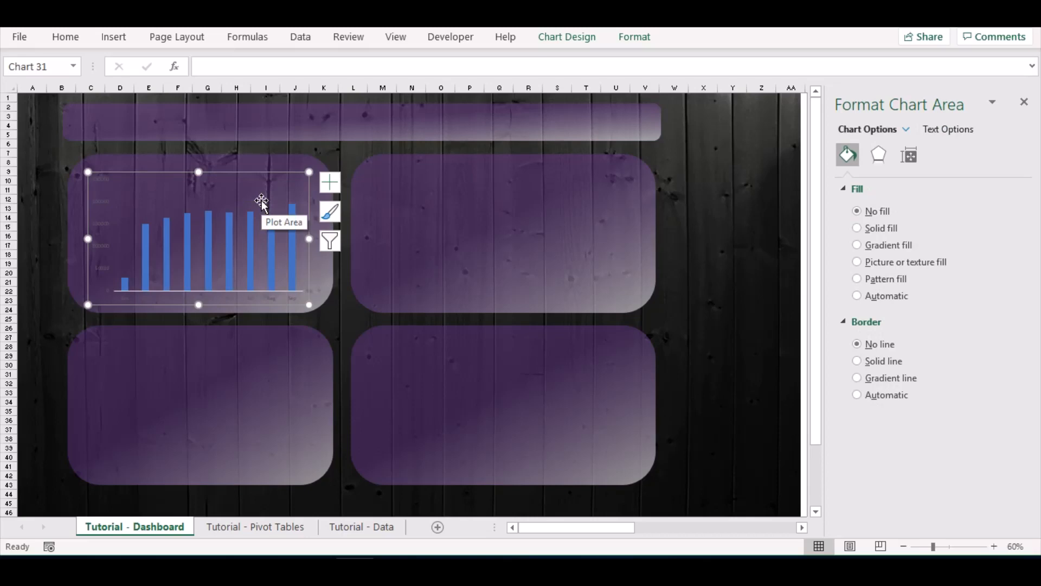
pyautogui.hotkey('ctrl', 'F1')
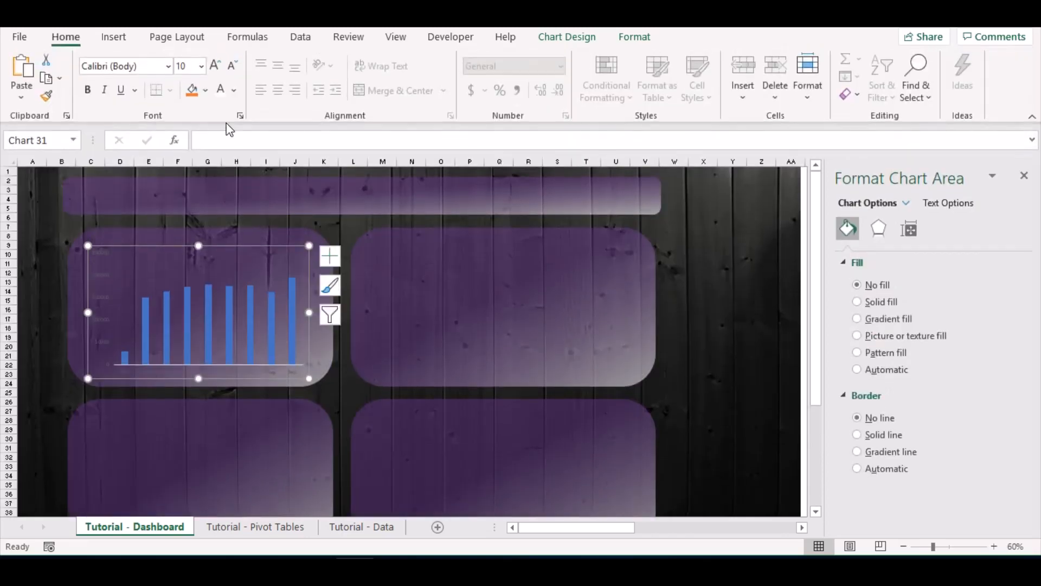
# Format the column chart's vertical axis labels with white text at font size 14
pyautogui.click(102, 272)
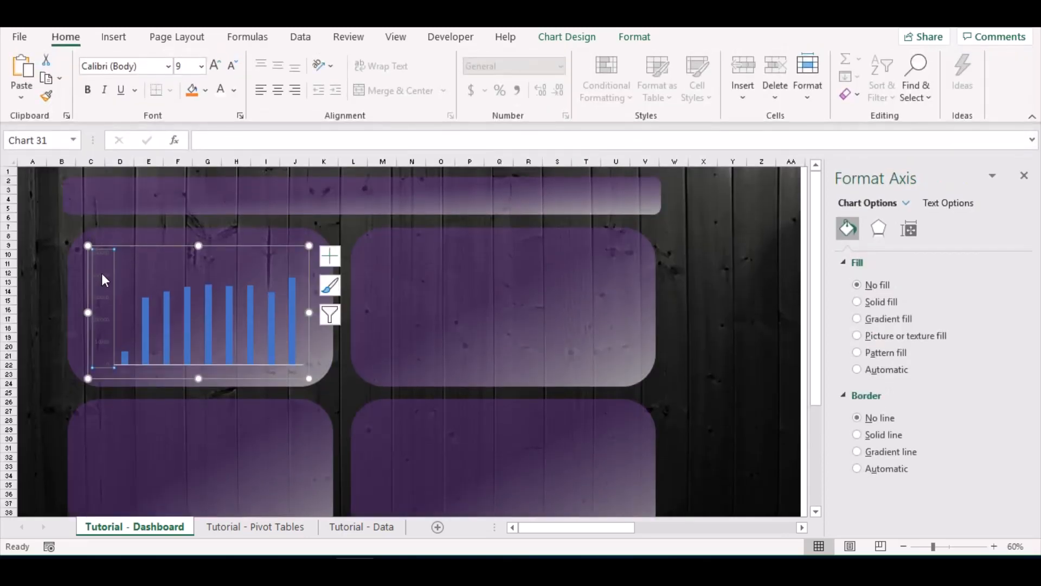
pyautogui.click(215, 65)
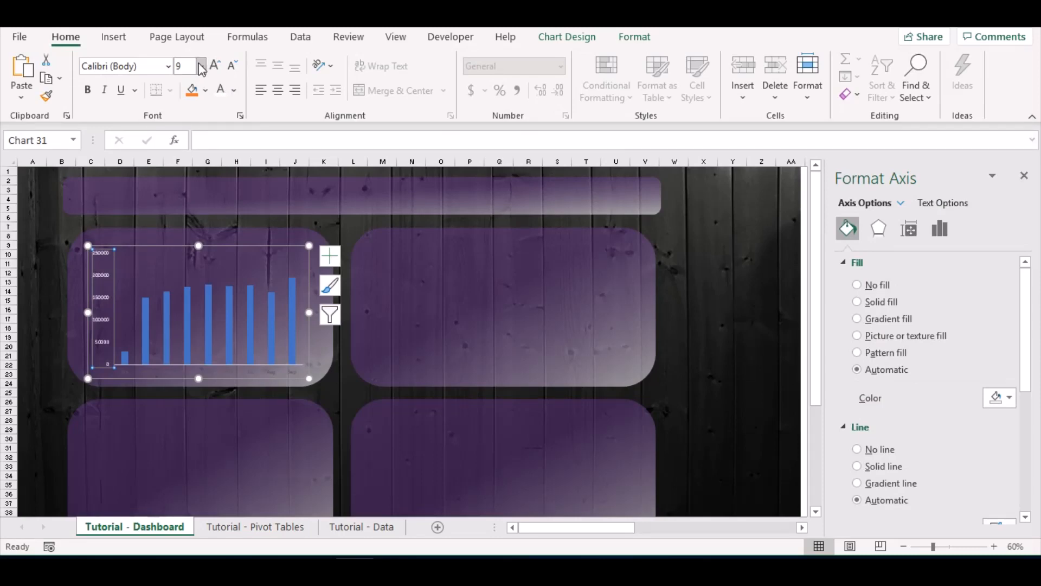
pyautogui.click(215, 66)
pyautogui.click(215, 65)
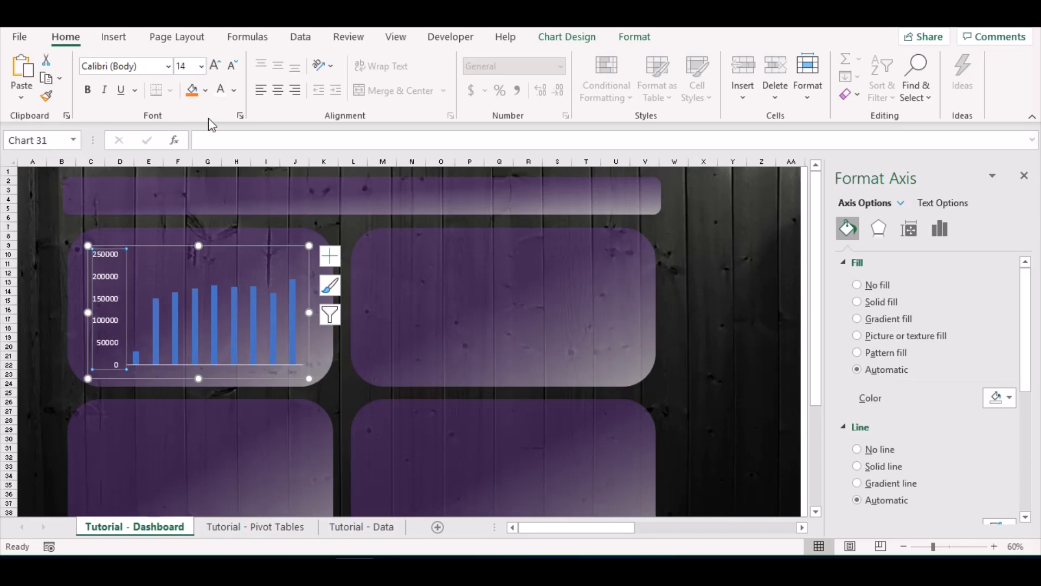
# Format the month labels on the column chart's horizontal axis with white text at font size 16
pyautogui.click(217, 370)
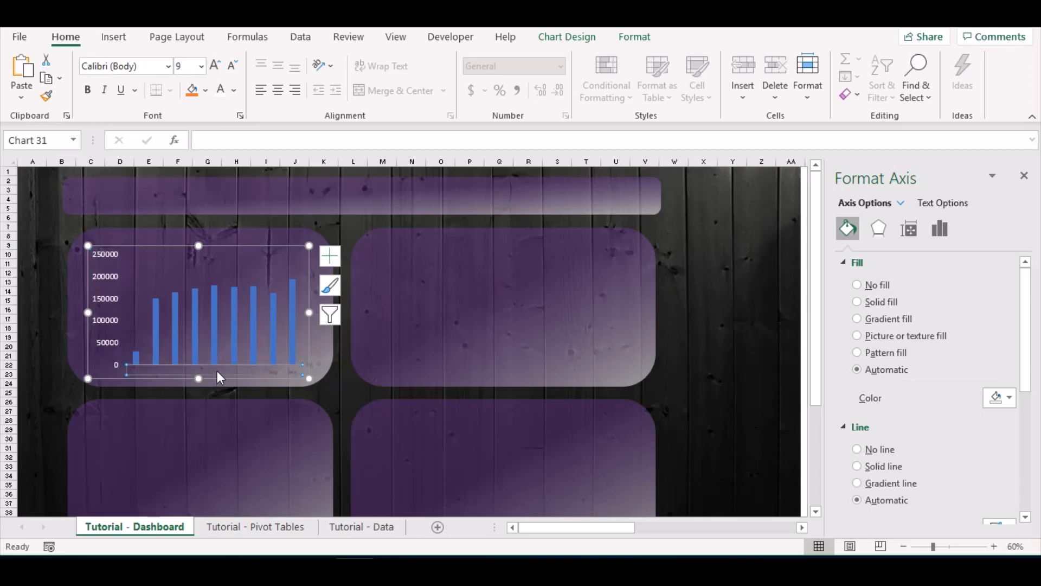
pyautogui.click(221, 92)
pyautogui.click(215, 66)
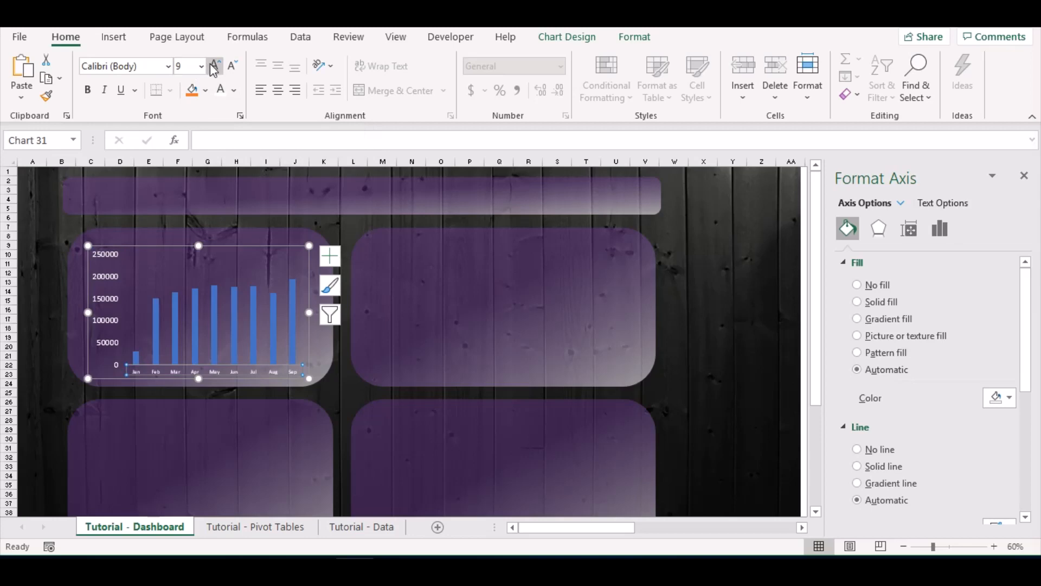
pyautogui.click(215, 66)
pyautogui.click(214, 65)
pyautogui.click(214, 65)
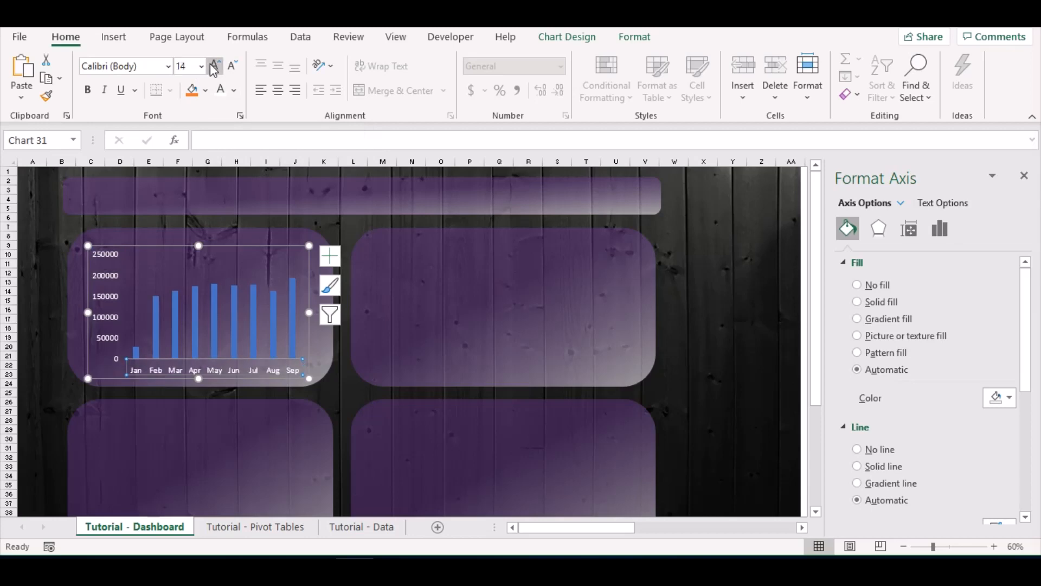
pyautogui.click(214, 66)
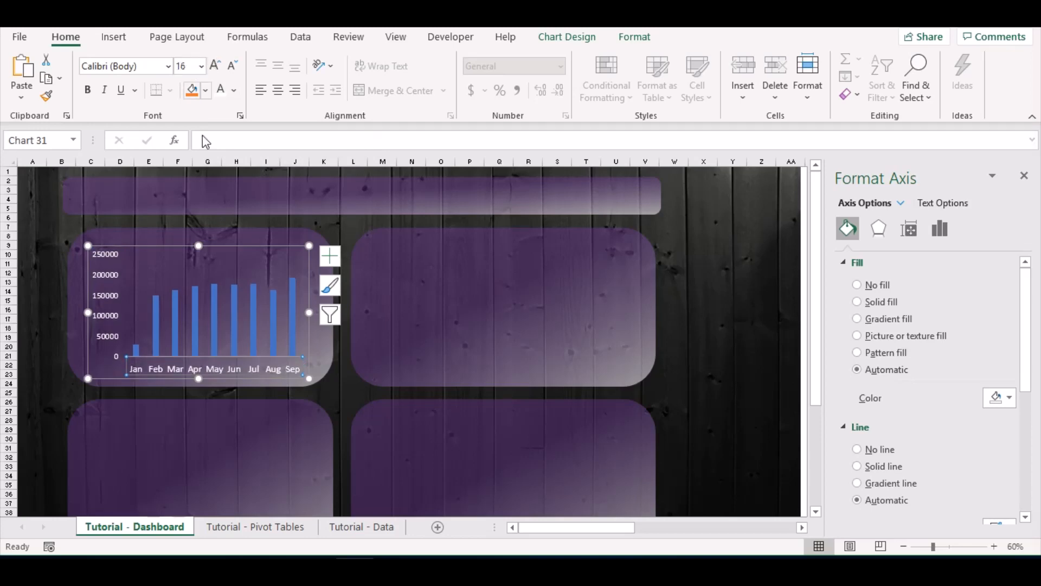
# In the columns' gradient fill, move the blue end stop to about 53% and recolour it dark blue
pyautogui.click(193, 321)
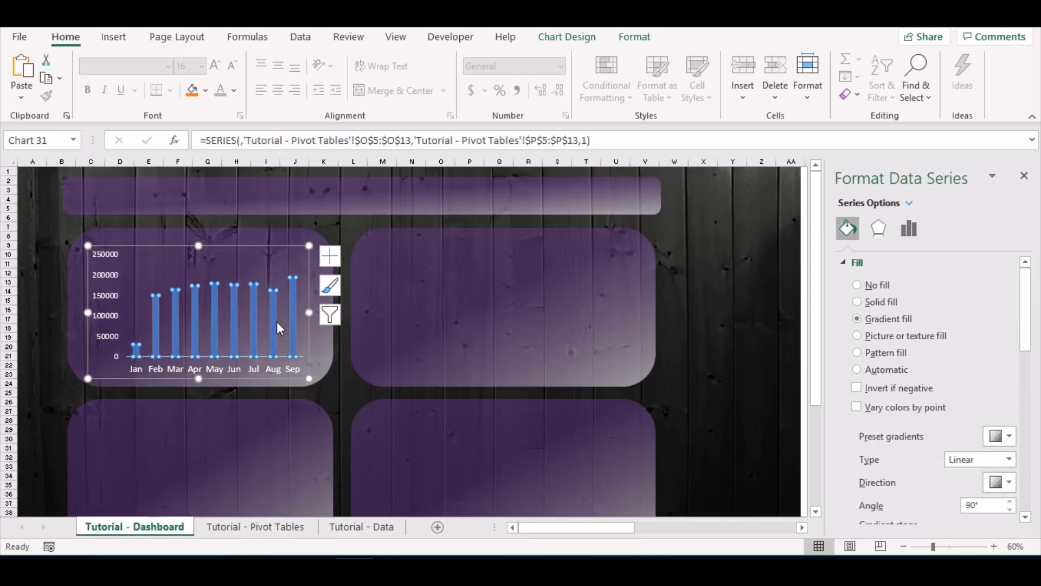
pyautogui.scroll(-2, 910, 300)
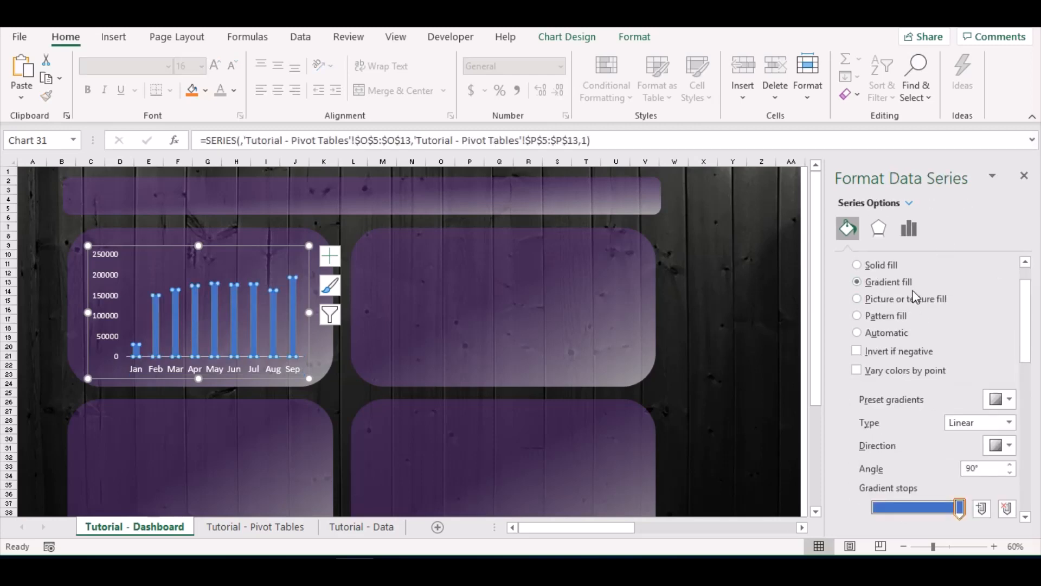
pyautogui.scroll(-2, 913, 293)
pyautogui.scroll(3, 897, 291)
pyautogui.scroll(-4, 882, 333)
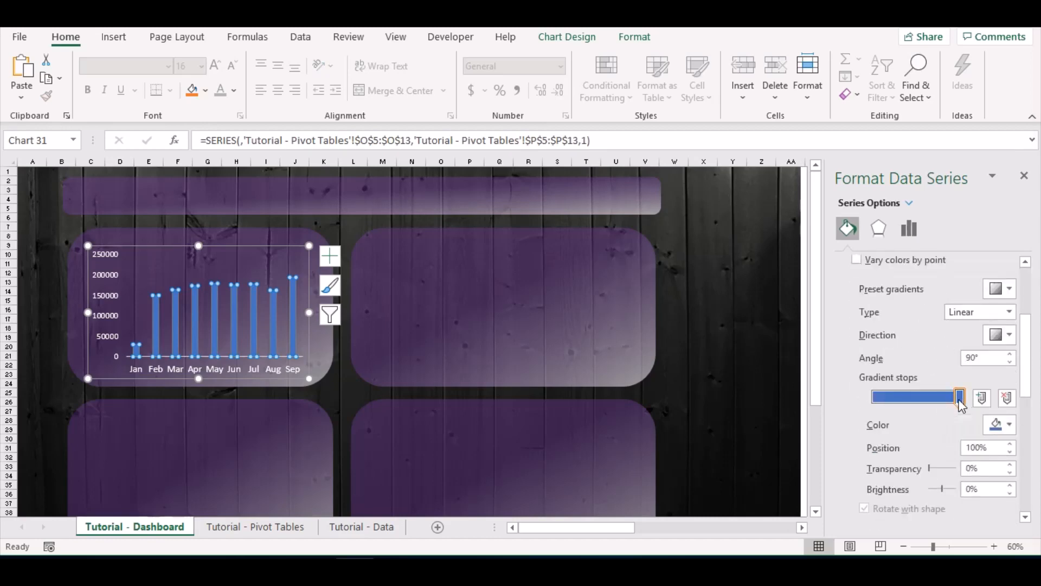
pyautogui.moveTo(960, 404); pyautogui.dragTo(920, 407)
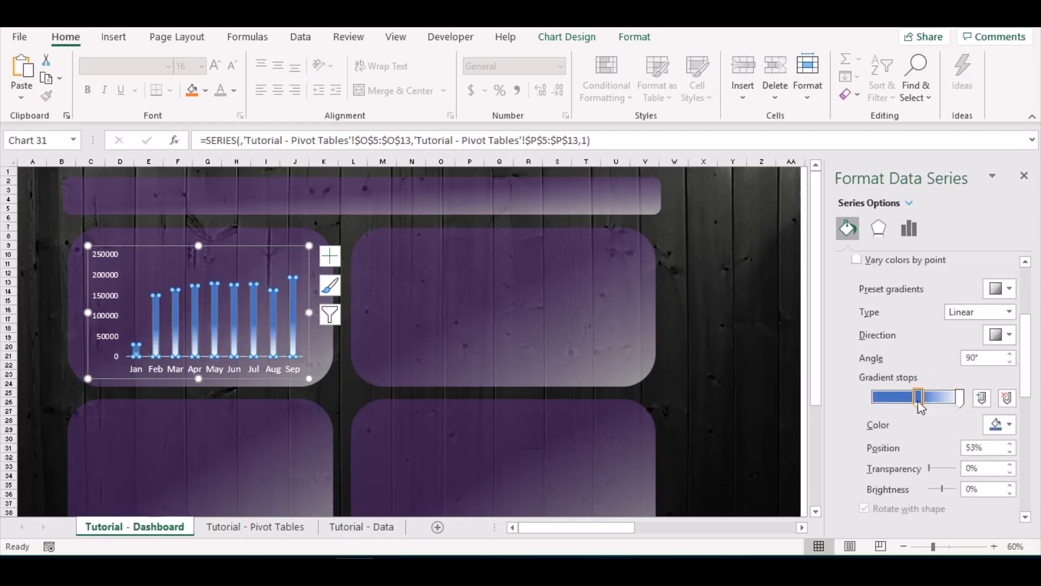
pyautogui.click(1007, 425)
pyautogui.click(1023, 340)
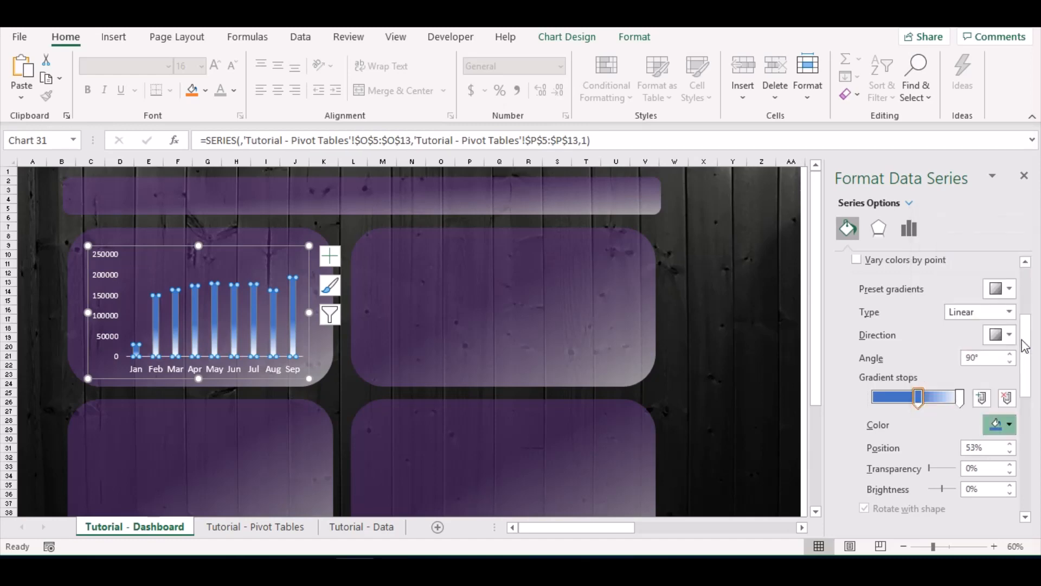
# Set the columns' dark blue gradient stop to position 45% with 70% transparency
pyautogui.click(960, 401)
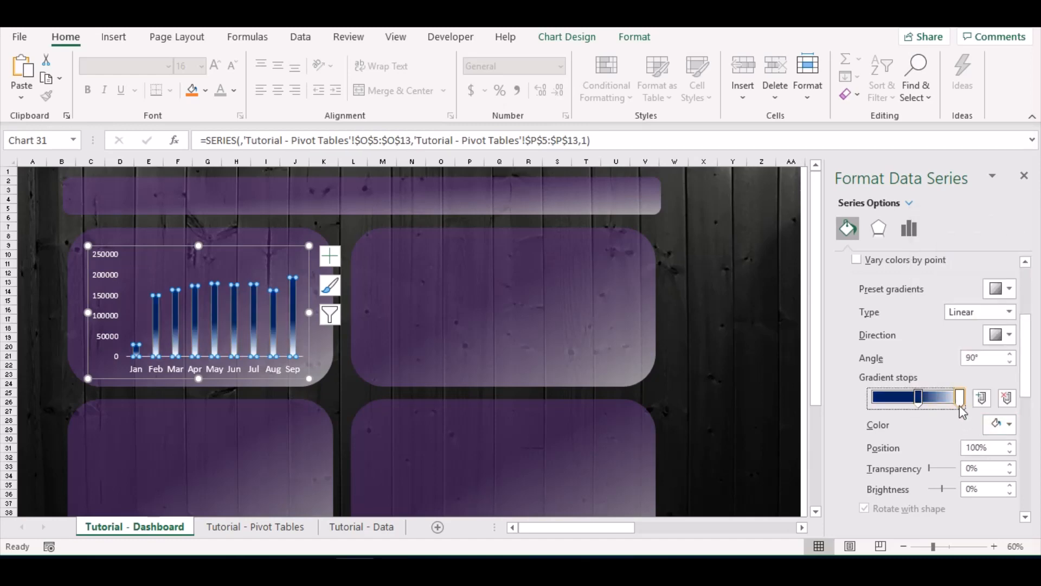
pyautogui.click(920, 398)
pyautogui.click(1010, 451)
pyautogui.click(1010, 451)
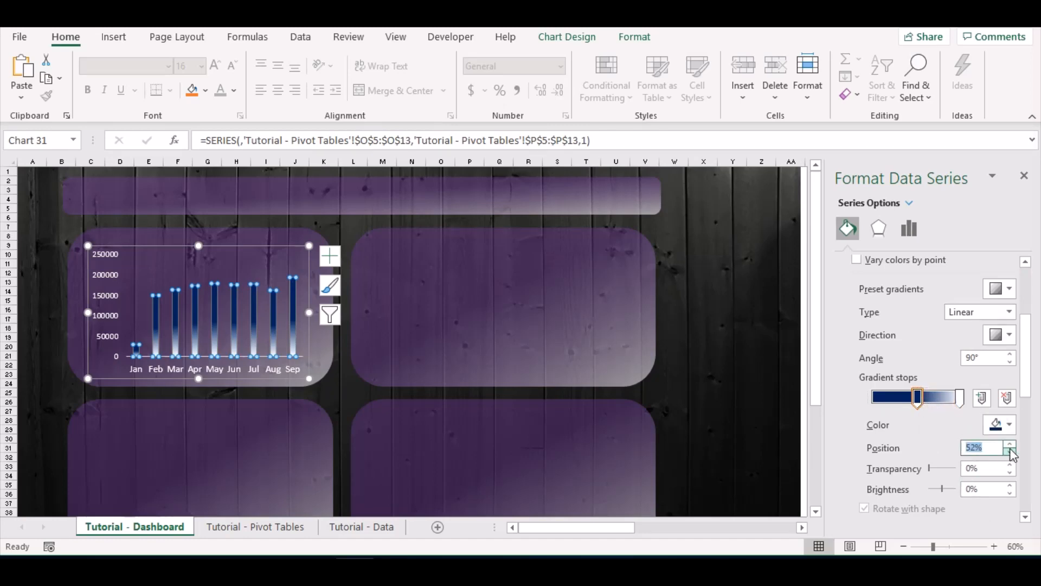
pyautogui.click(1009, 451)
pyautogui.click(1010, 451)
pyautogui.click(1010, 451)
pyautogui.click(1010, 451)
pyautogui.click(1010, 451)
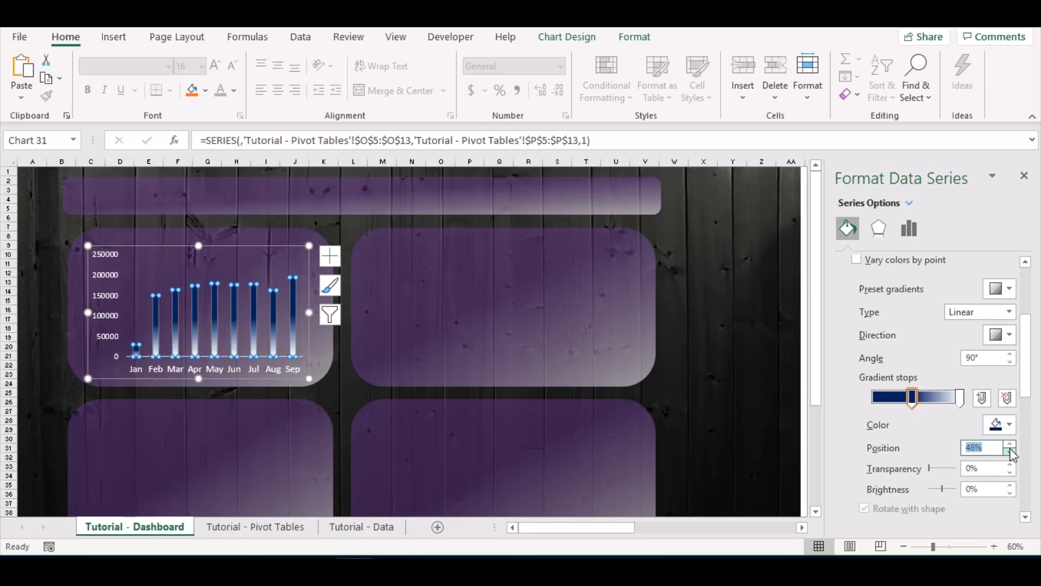
pyautogui.click(1010, 451)
pyautogui.moveTo(978, 470); pyautogui.dragTo(947, 474)
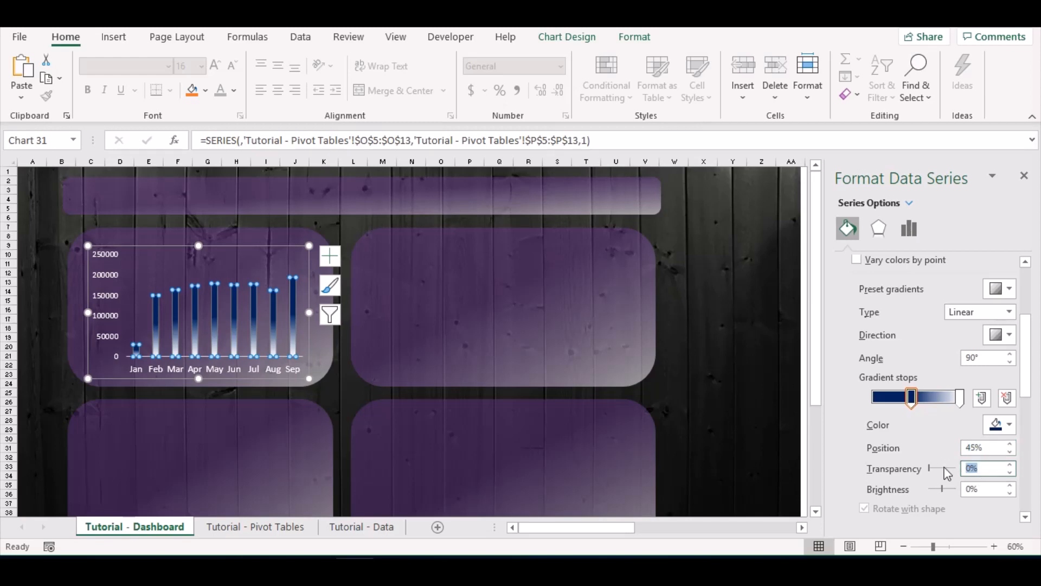
pyautogui.write('70')
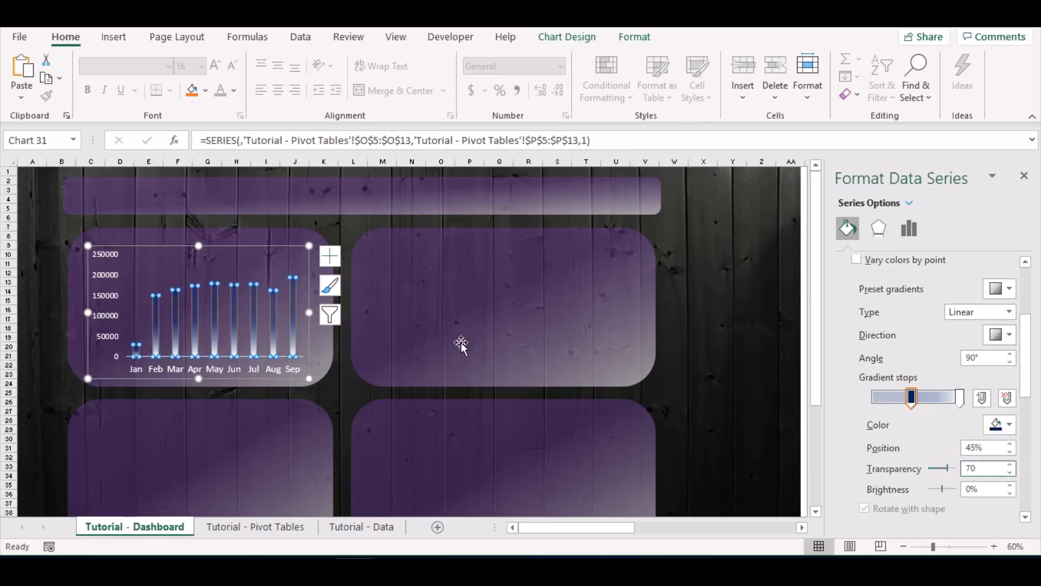
# Set the columns' white gradient stop to 50% transparency and move it to position 76%
pyautogui.click(959, 397)
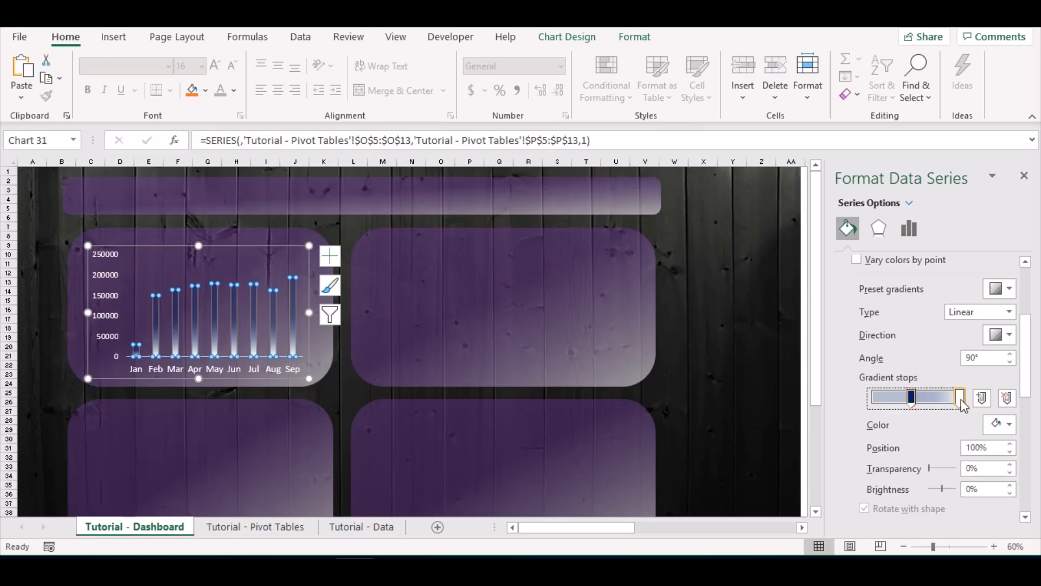
pyautogui.click(1010, 464)
pyautogui.click(1010, 464)
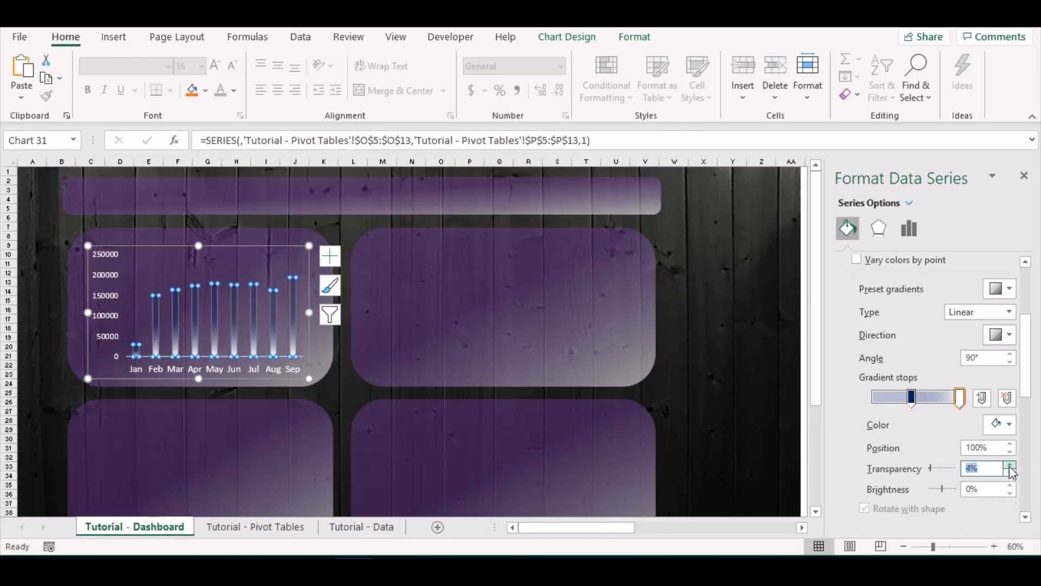
pyautogui.write('50')
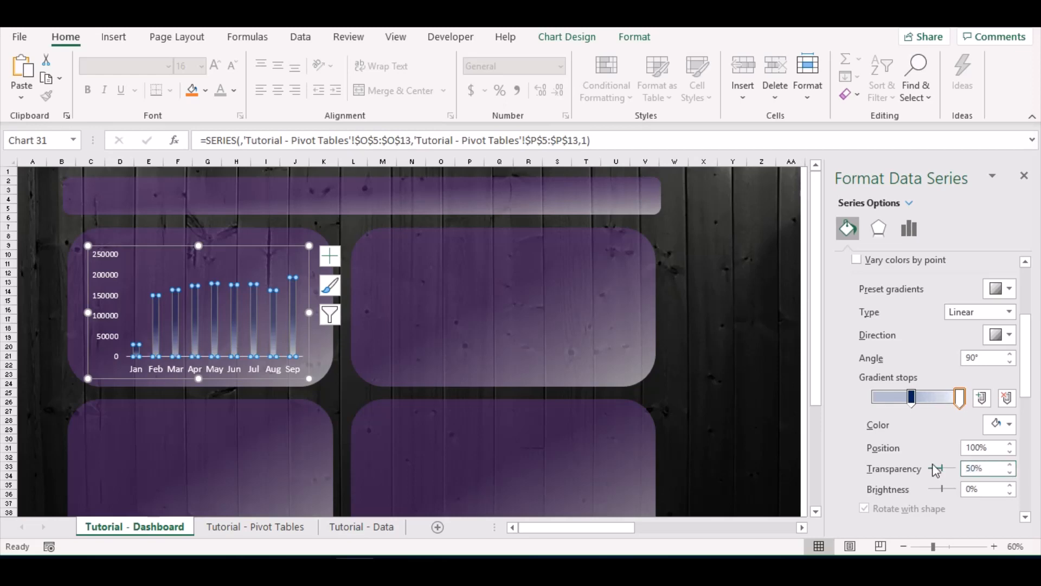
pyautogui.moveTo(957, 403); pyautogui.dragTo(935, 405)
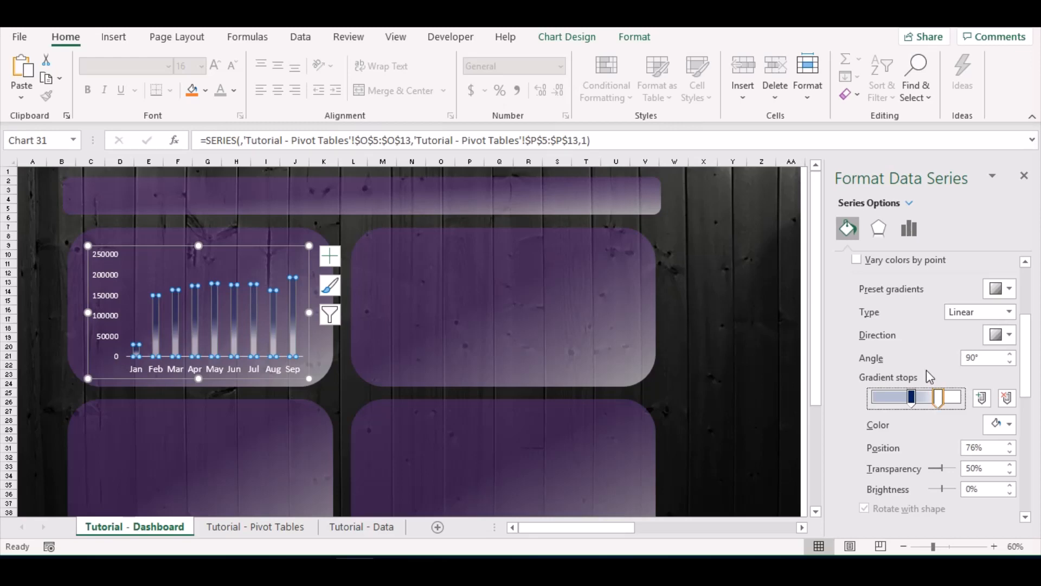
# Add a dark blue glow to the chart columns with a size of 4 pt
pyautogui.click(879, 227)
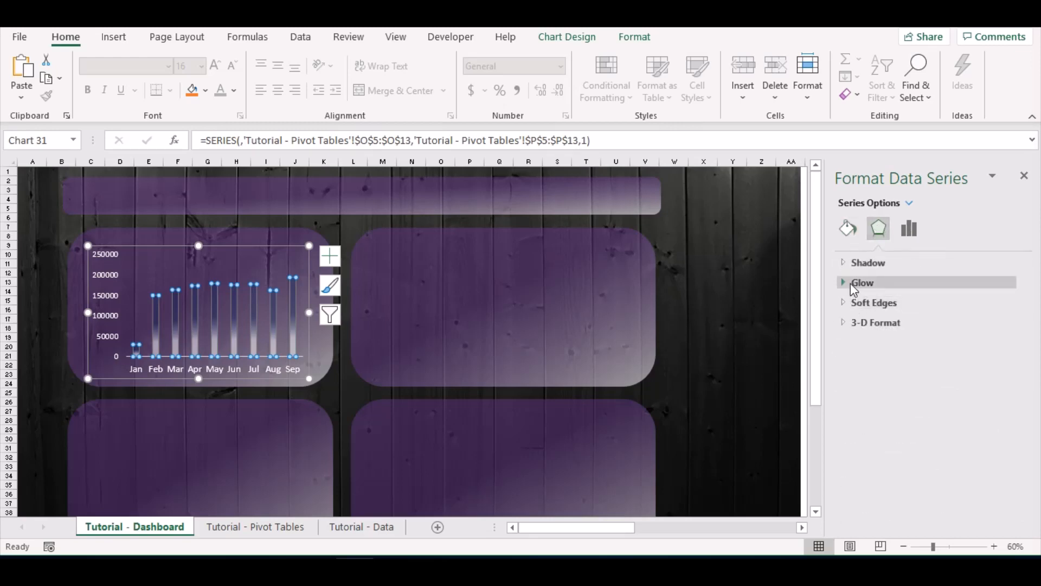
pyautogui.click(867, 282)
pyautogui.click(1009, 332)
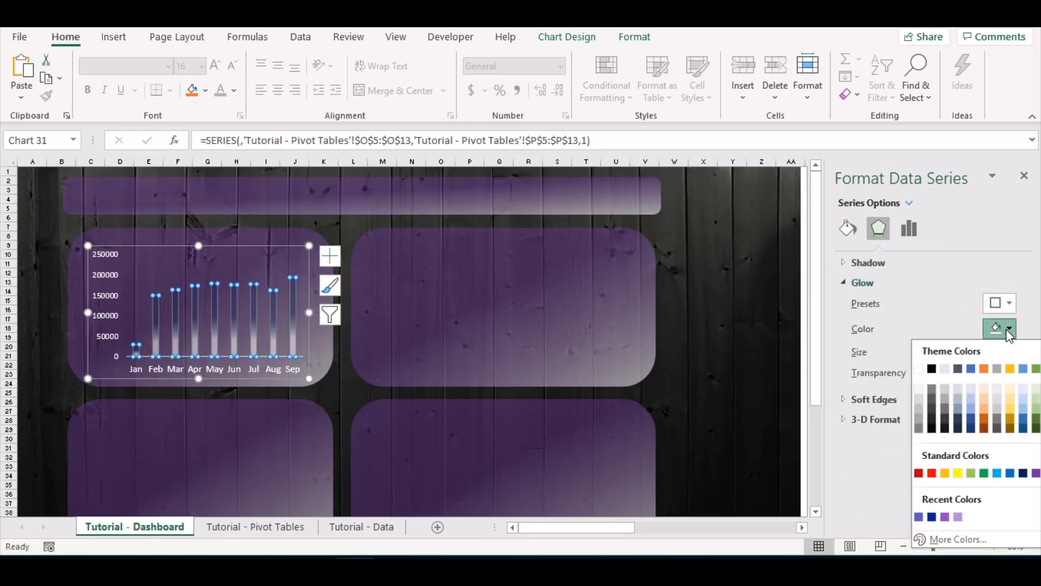
pyautogui.click(1024, 471)
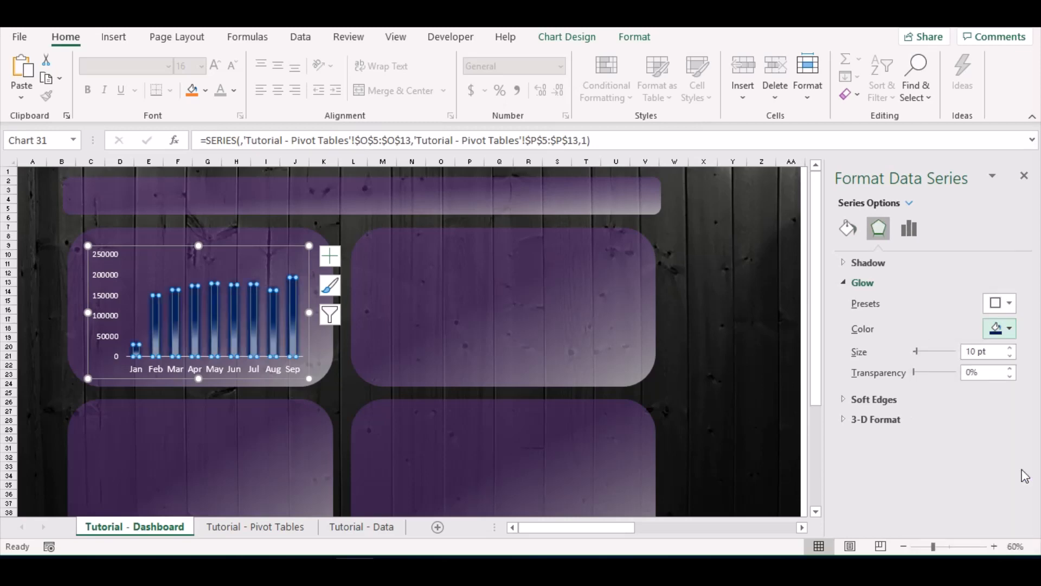
pyautogui.click(1010, 356)
pyautogui.click(1010, 355)
pyautogui.click(1010, 356)
pyautogui.click(1010, 355)
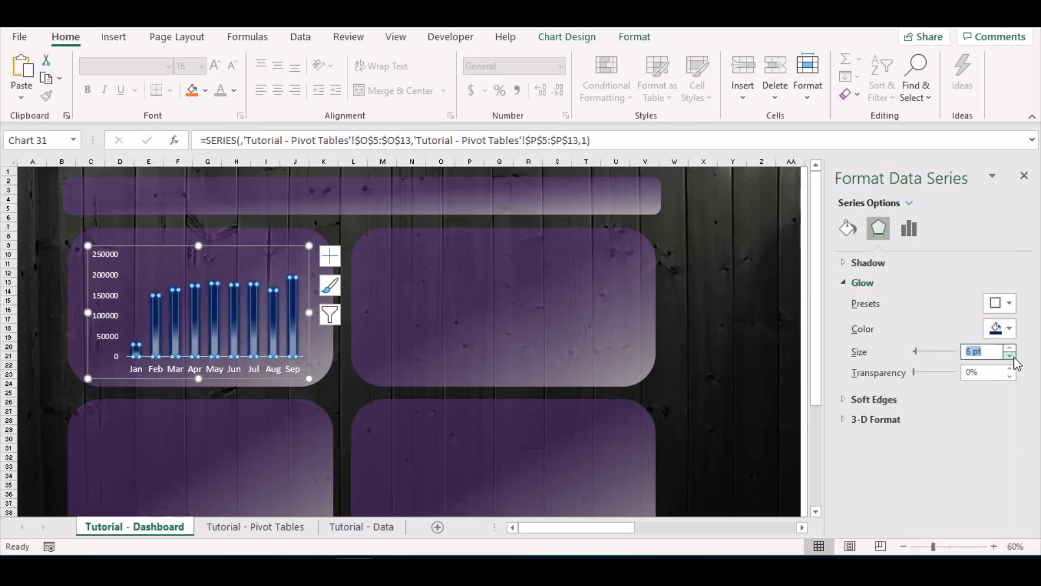
pyautogui.click(1010, 356)
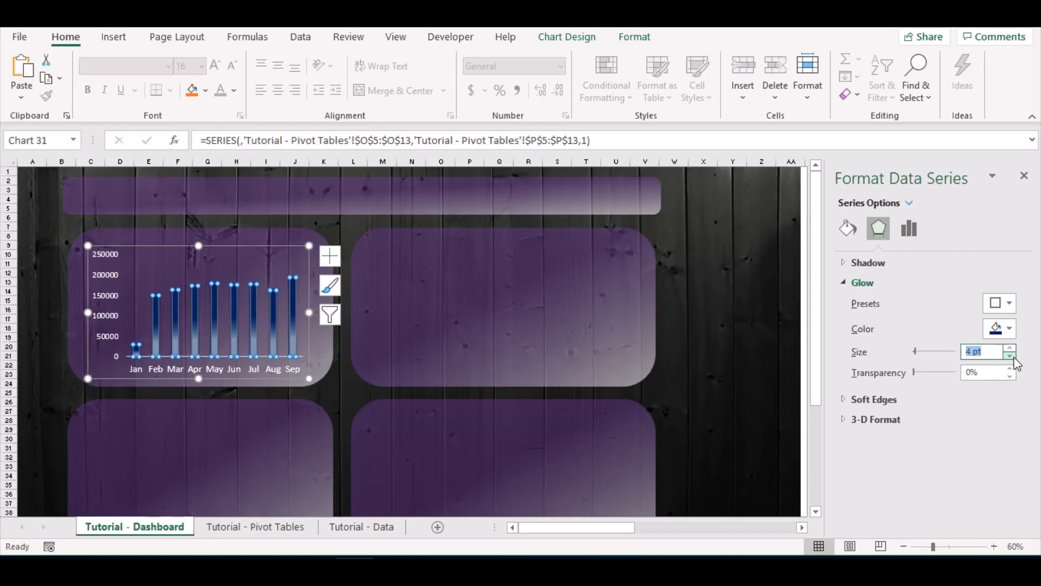
# Set the gap width of the chart's data series to 100%
pyautogui.click(847, 227)
pyautogui.click(913, 237)
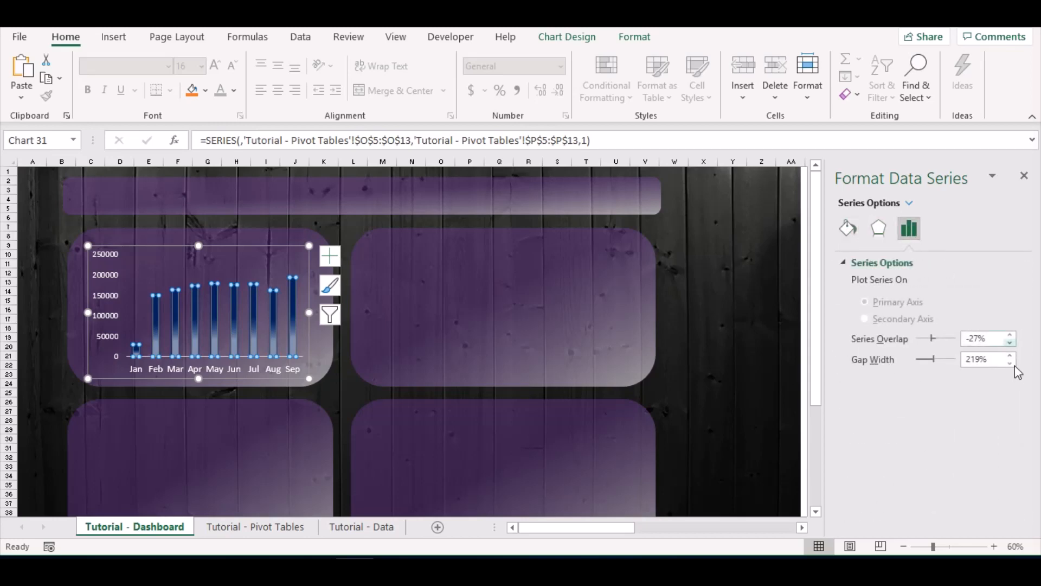
pyautogui.moveTo(994, 358); pyautogui.dragTo(868, 352)
pyautogui.write('100')
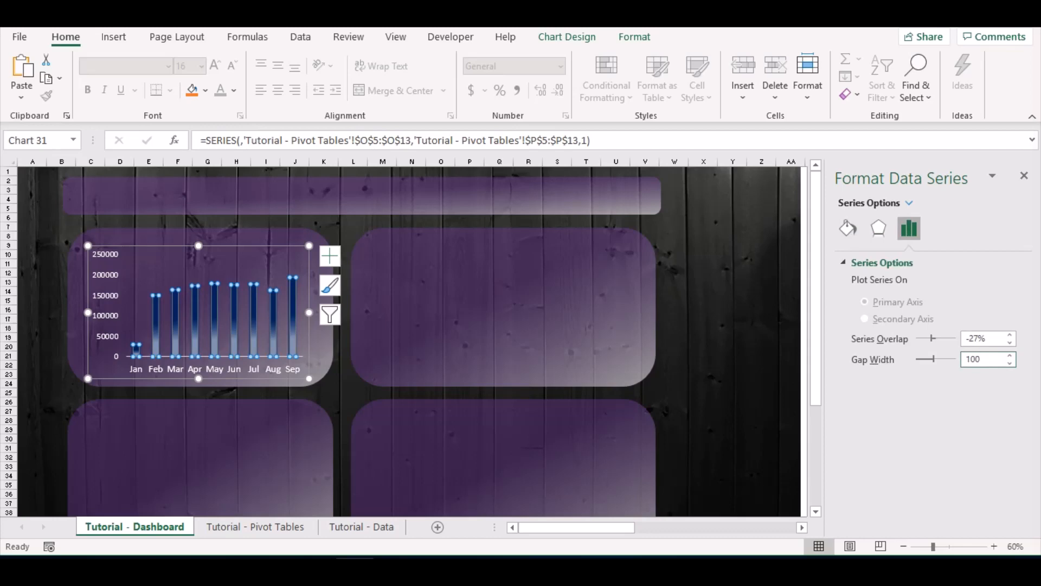
pyautogui.press('Return')
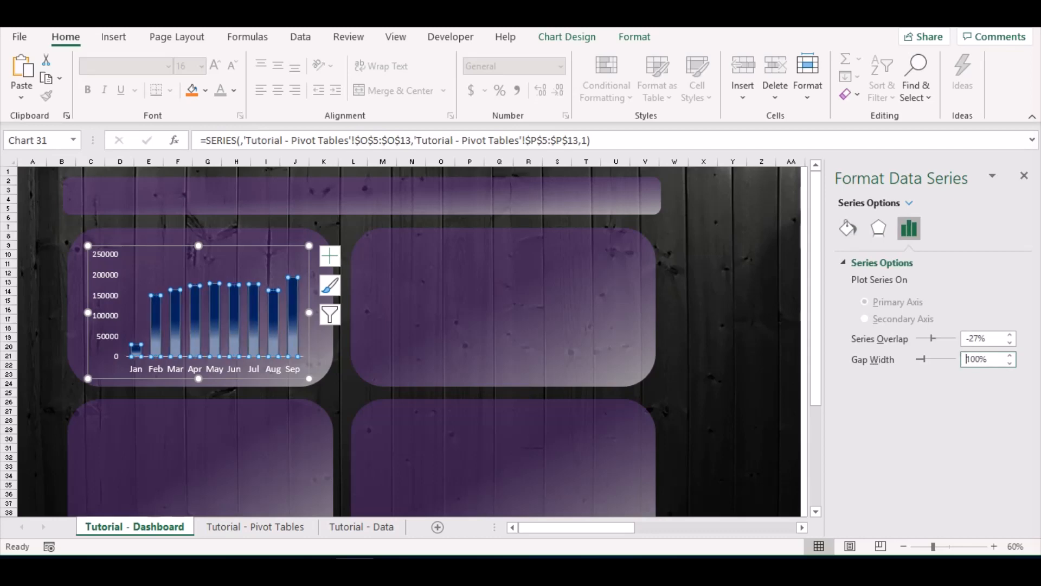
# Format the sales chart's vertical axis numbers as Currency with the $ symbol and 0 decimal places
pyautogui.click(98, 314)
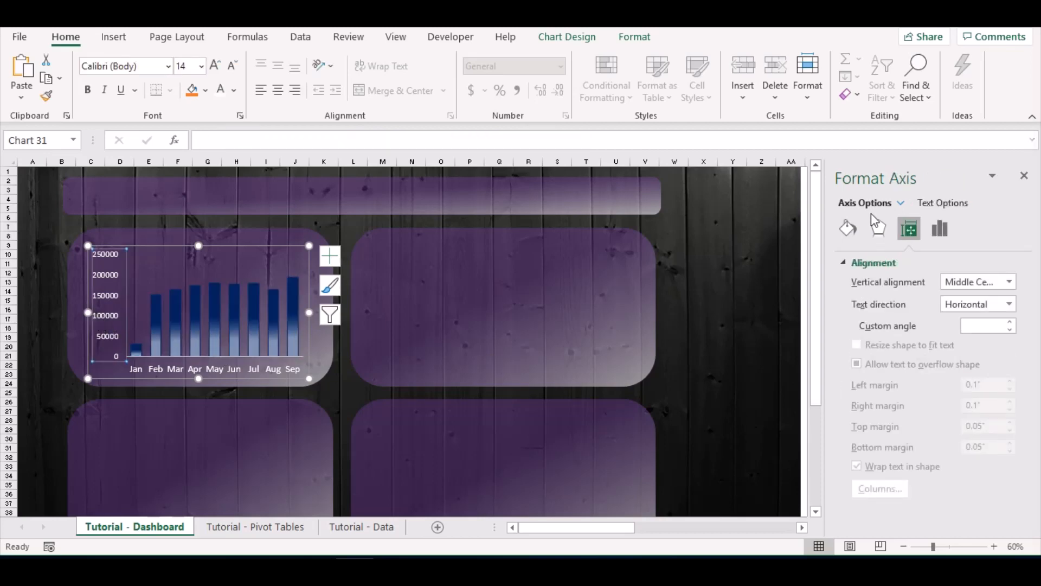
pyautogui.click(846, 233)
pyautogui.scroll(-6, 911, 272)
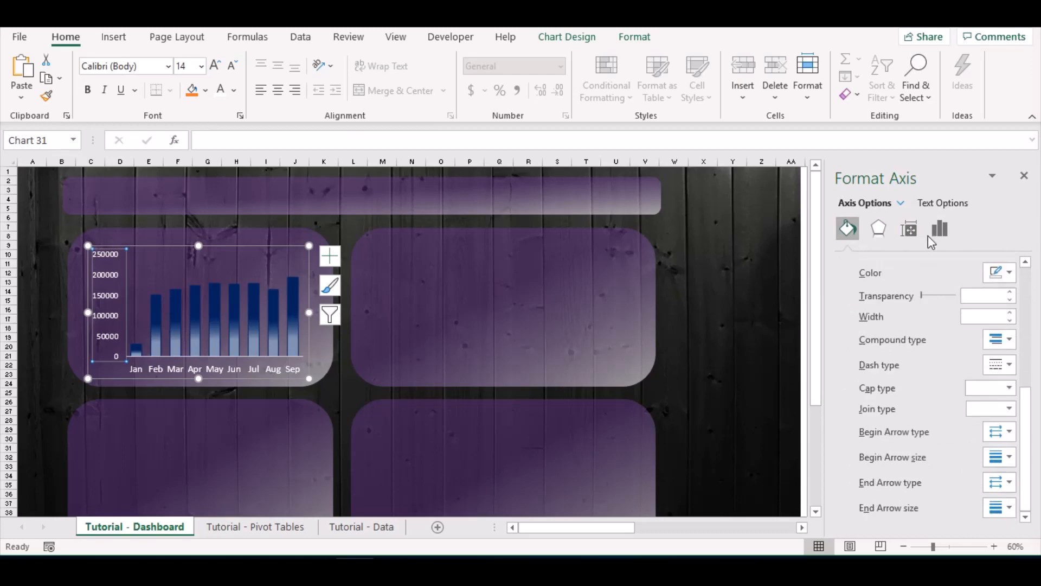
pyautogui.click(938, 230)
pyautogui.scroll(-3, 927, 325)
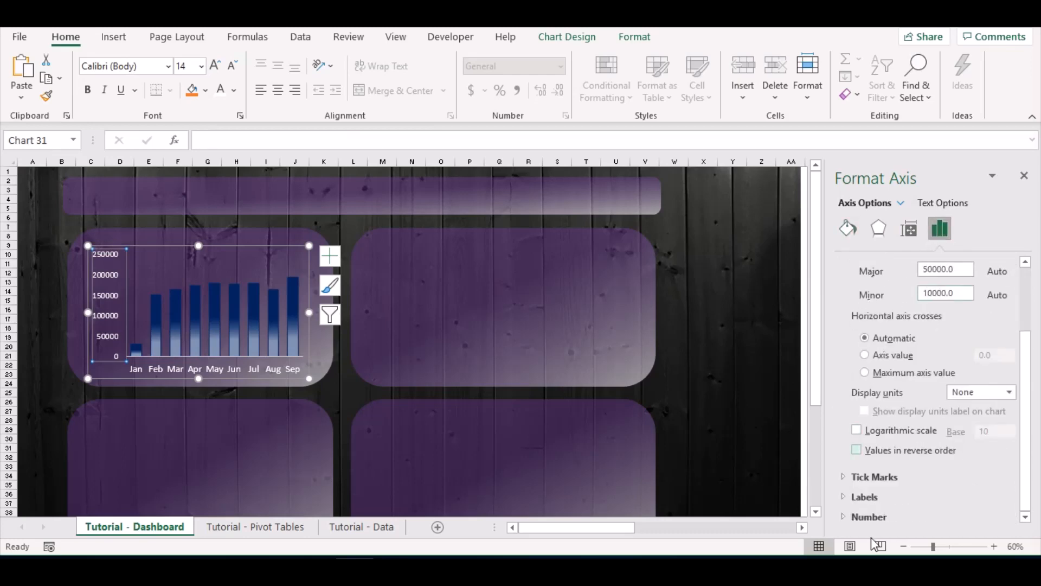
pyautogui.click(868, 518)
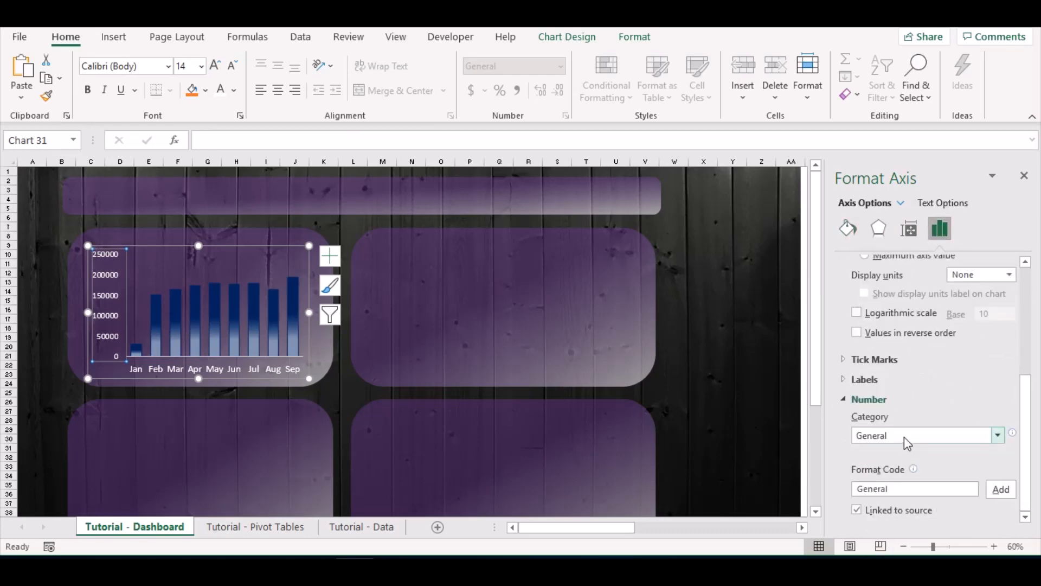
pyautogui.click(900, 436)
pyautogui.click(874, 287)
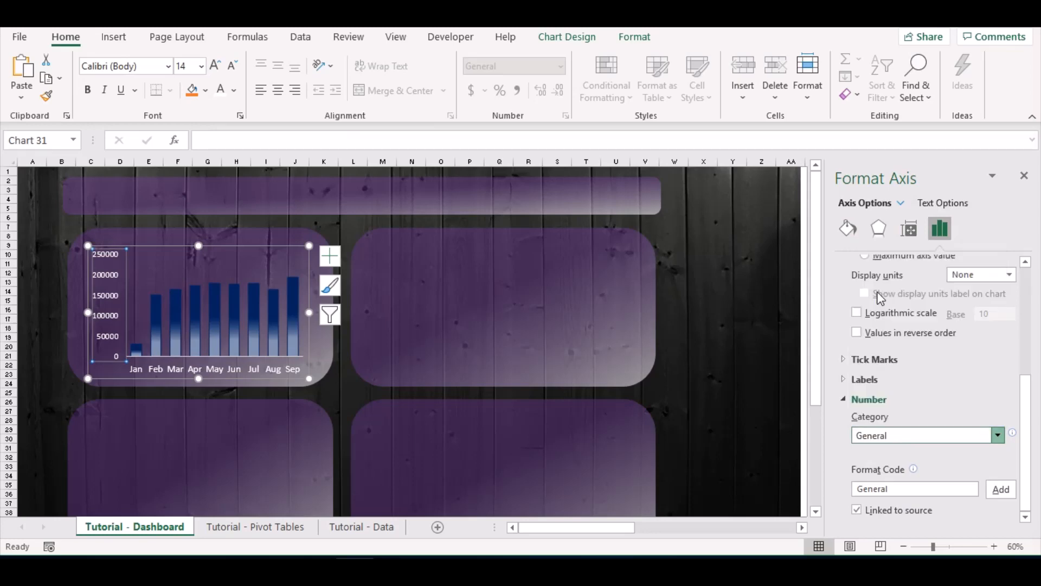
pyautogui.scroll(-3, 925, 387)
pyautogui.click(950, 334)
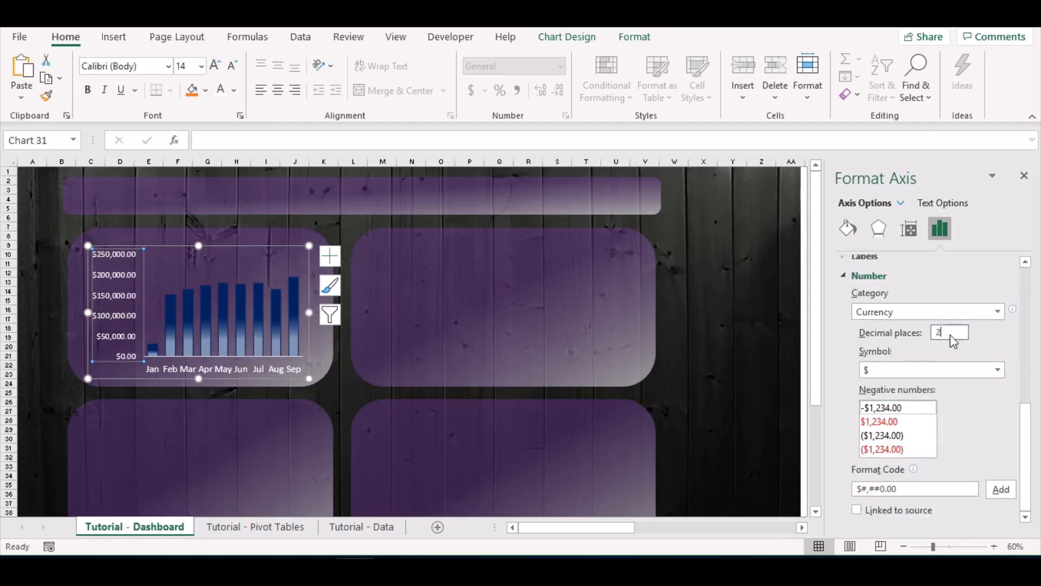
pyautogui.write('0')
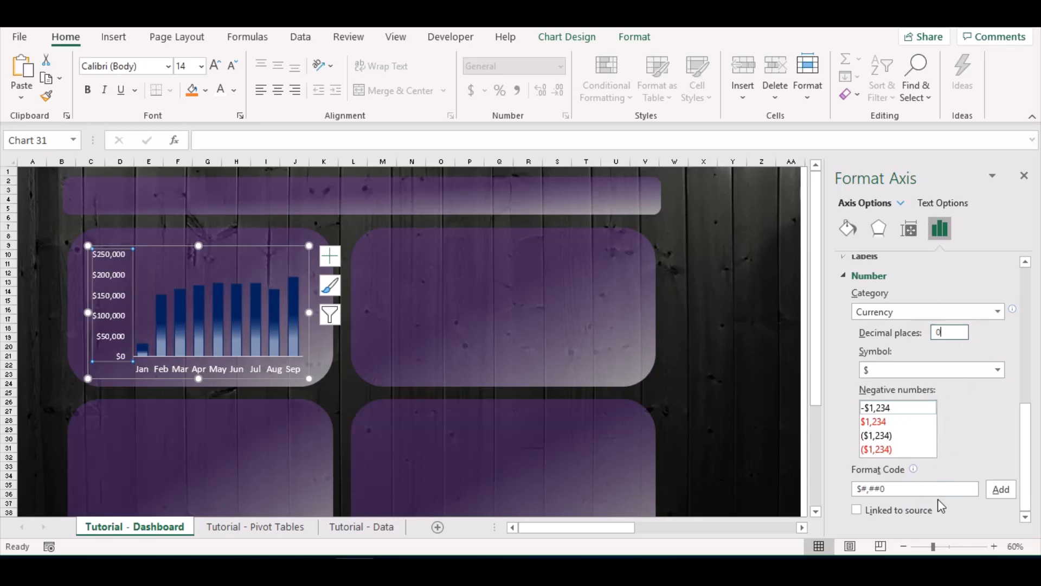
pyautogui.click(754, 346)
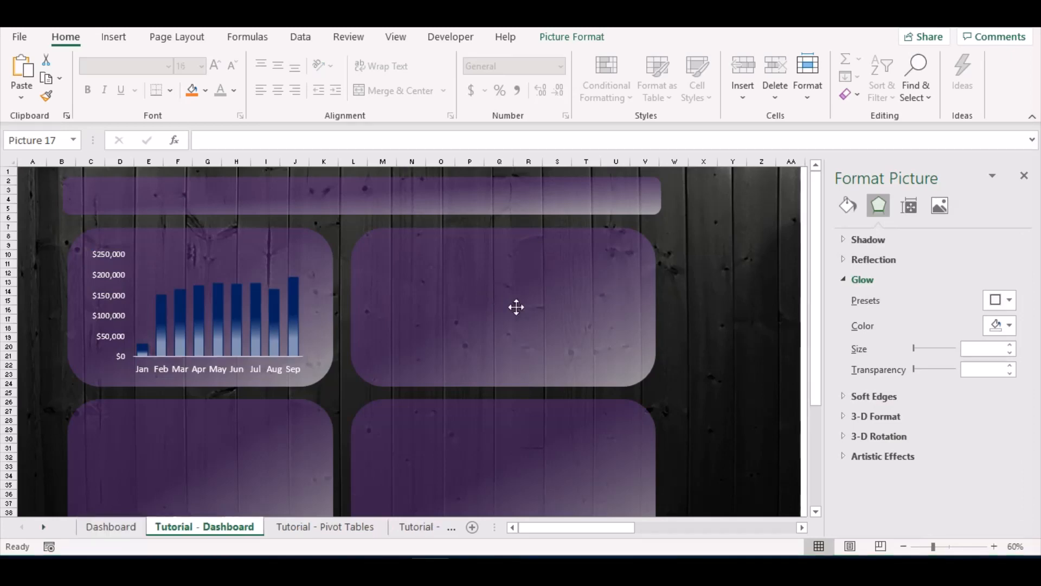
# Set the chart's horizontal month axis to no line and no fill, and deselect the chart
pyautogui.click(227, 369)
pyautogui.click(227, 367)
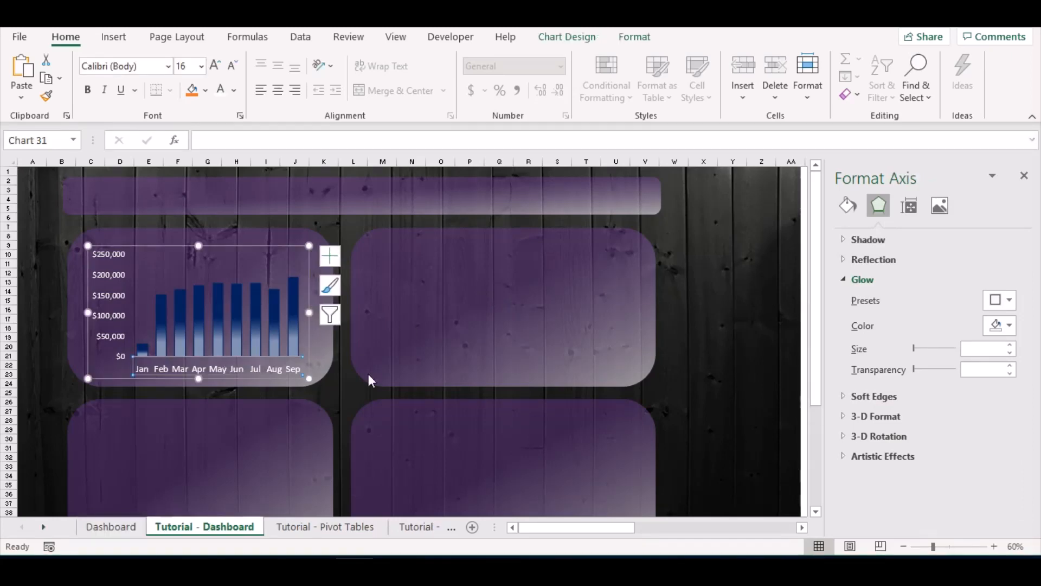
pyautogui.click(847, 232)
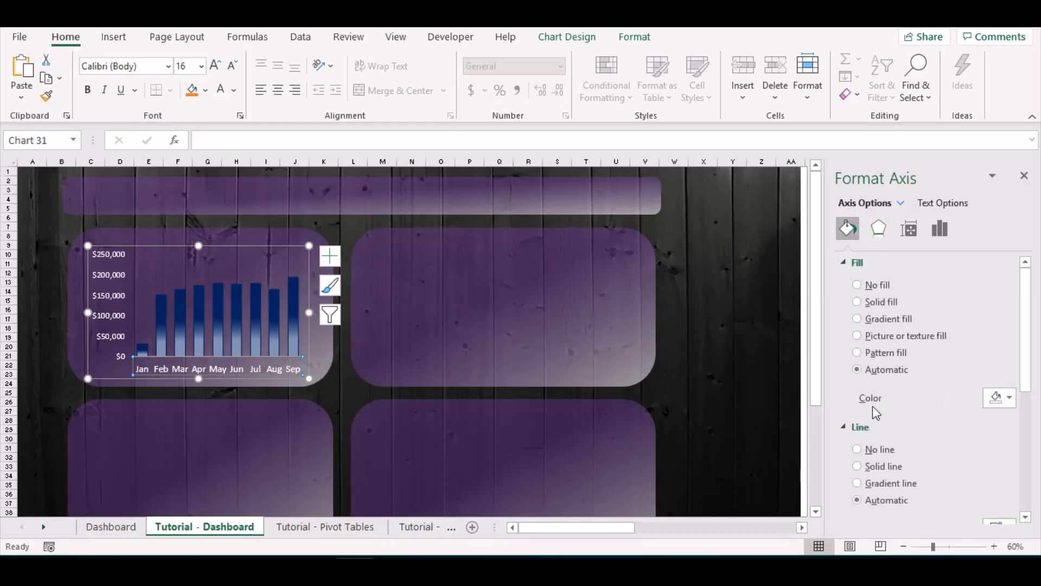
pyautogui.click(876, 450)
pyautogui.click(874, 290)
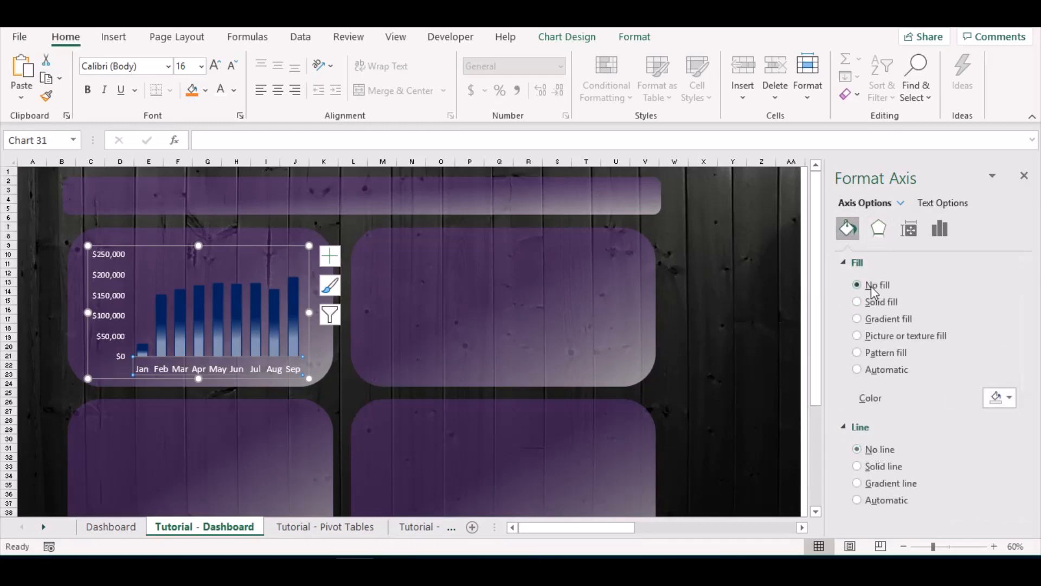
pyautogui.click(856, 262)
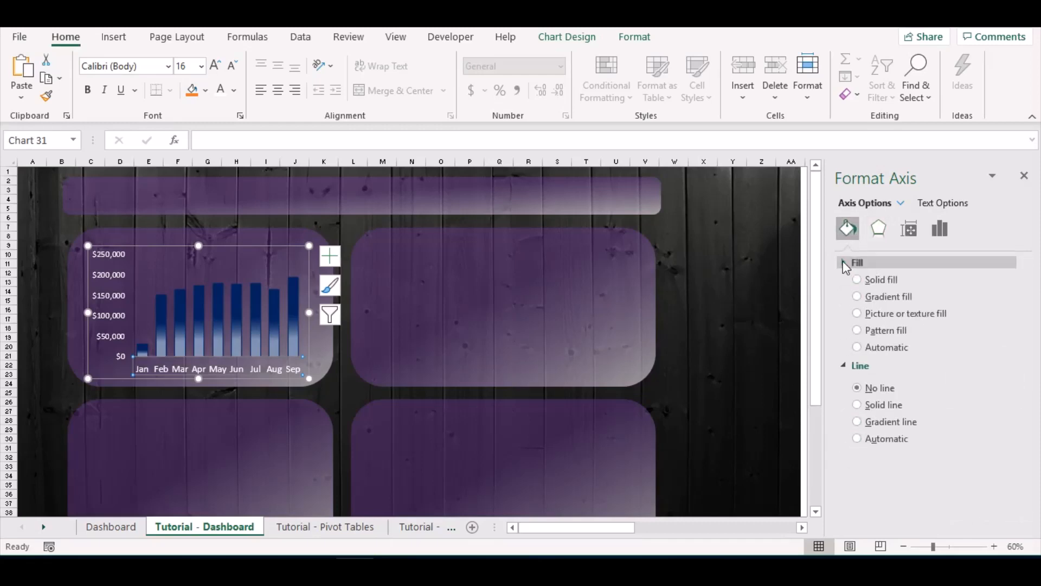
pyautogui.click(332, 380)
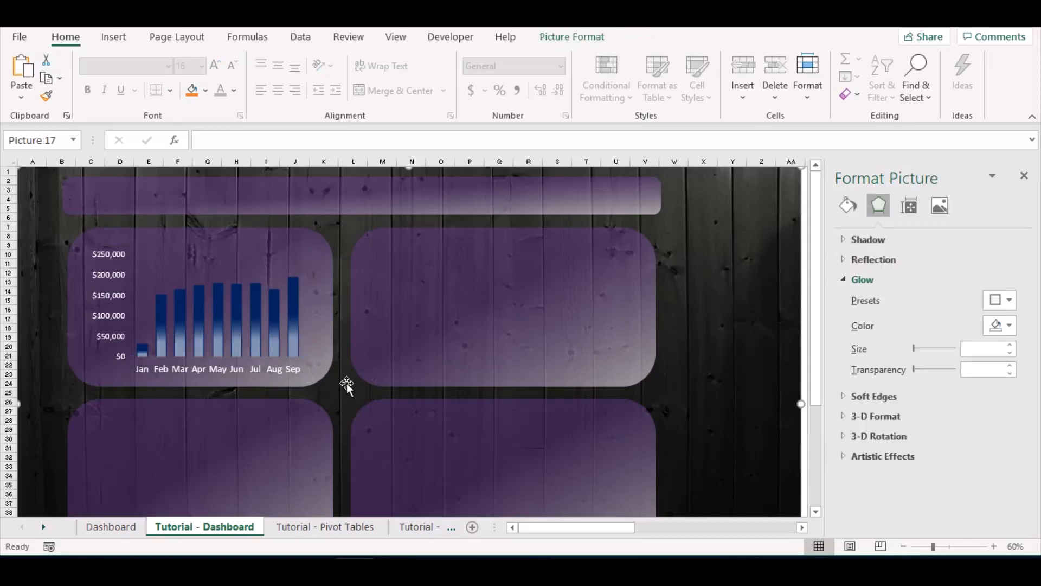
pyautogui.press('Escape')
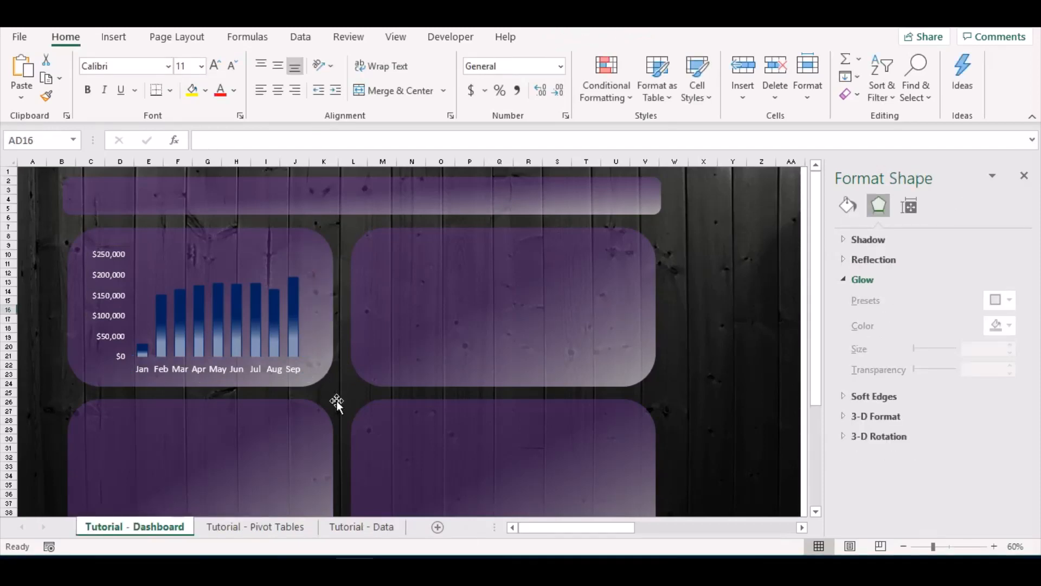
# On the Tutorial - Pivot Tables sheet, enter =IF(J22=0,"",J22) in cell O22, referencing the country revenue pivot table
pyautogui.click(257, 533)
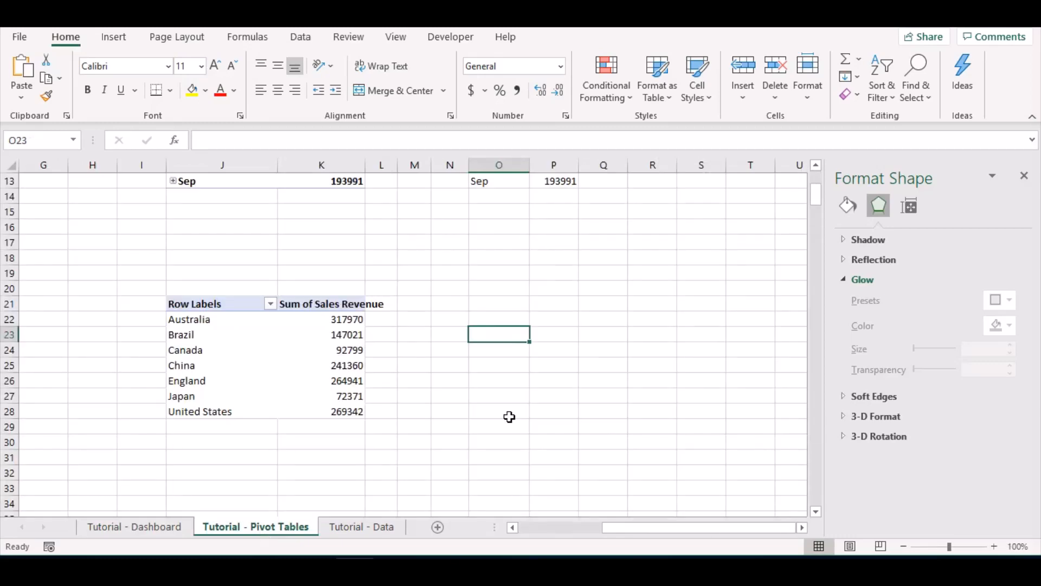
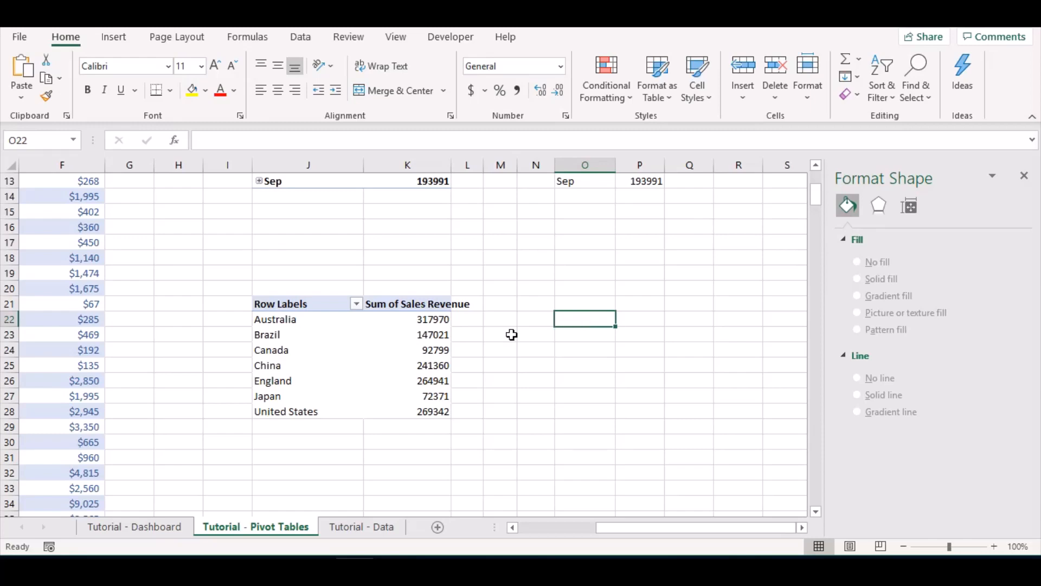
pyautogui.click(273, 319)
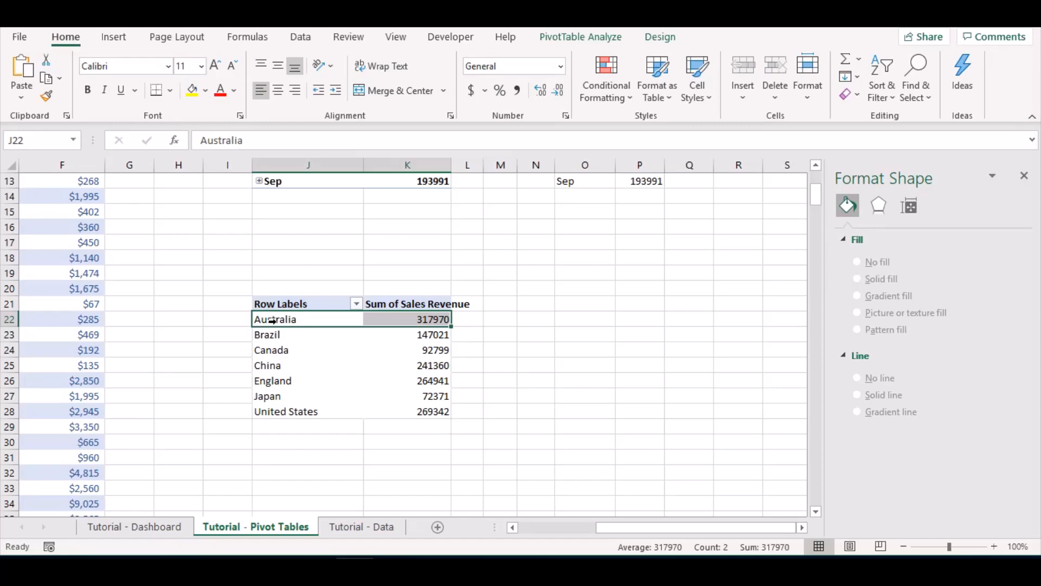
pyautogui.click(64, 304)
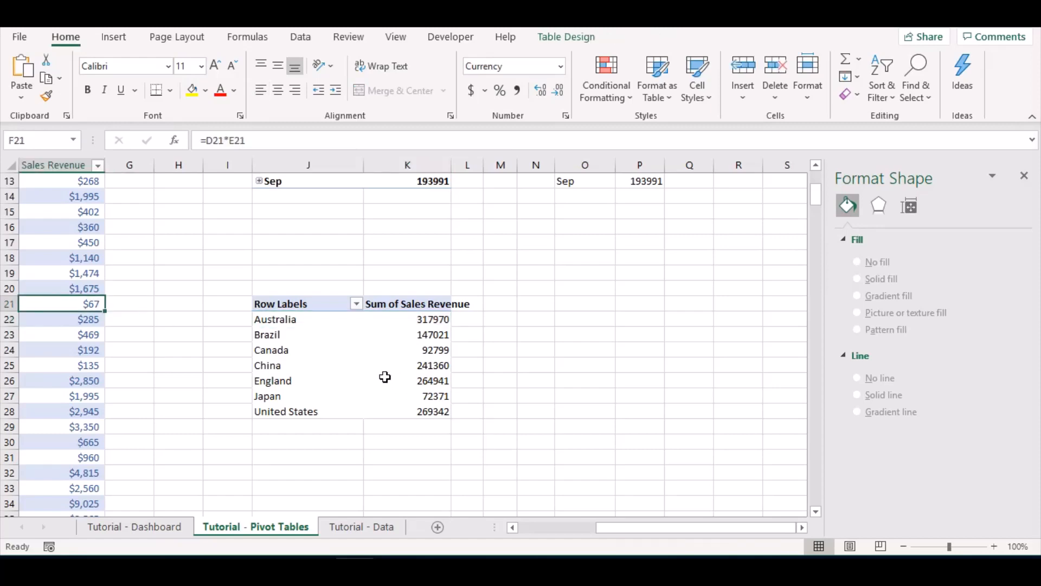
pyautogui.click(270, 320)
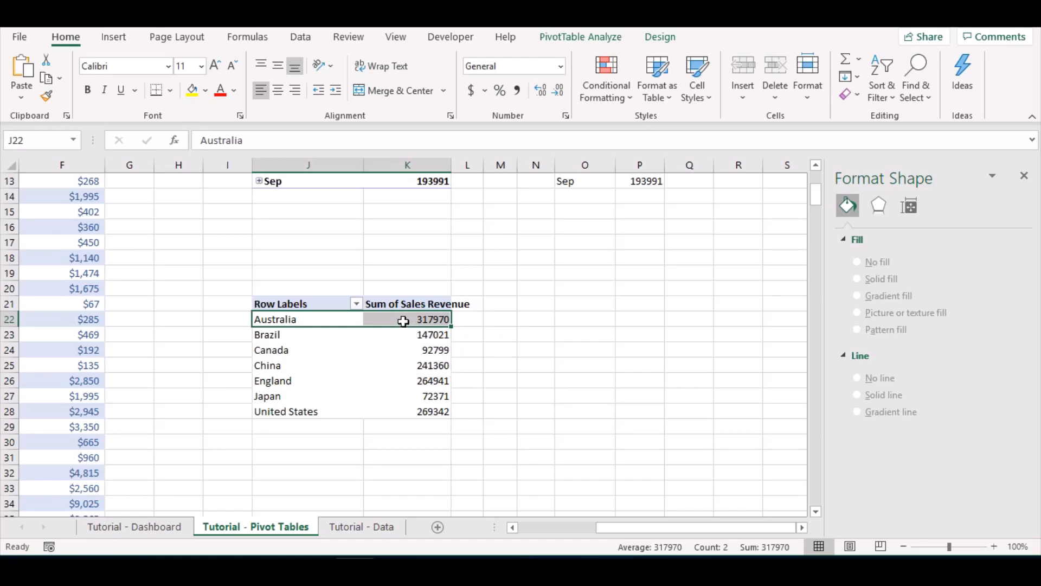
pyautogui.click(557, 319)
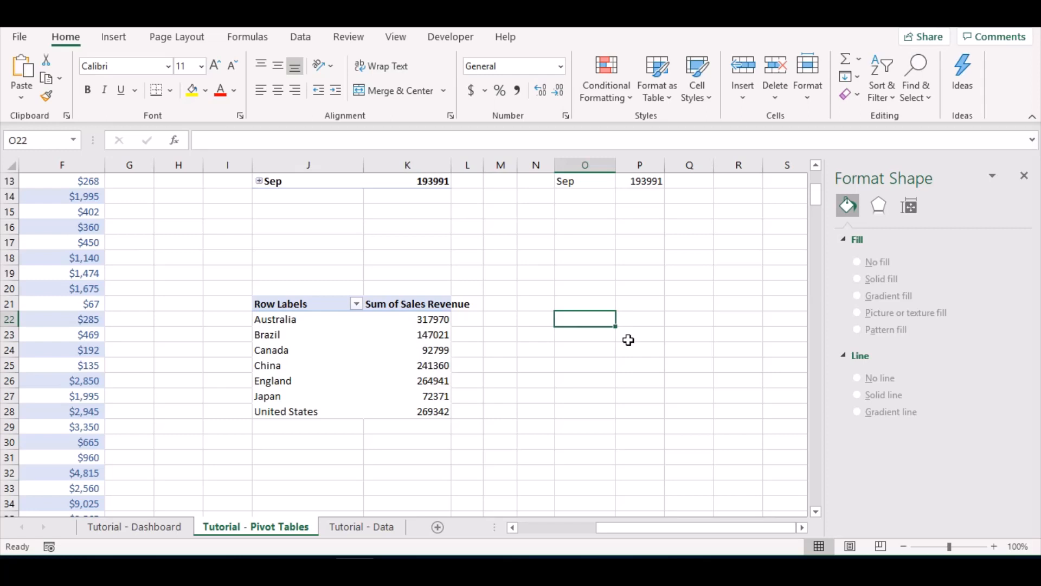
pyautogui.write('=')
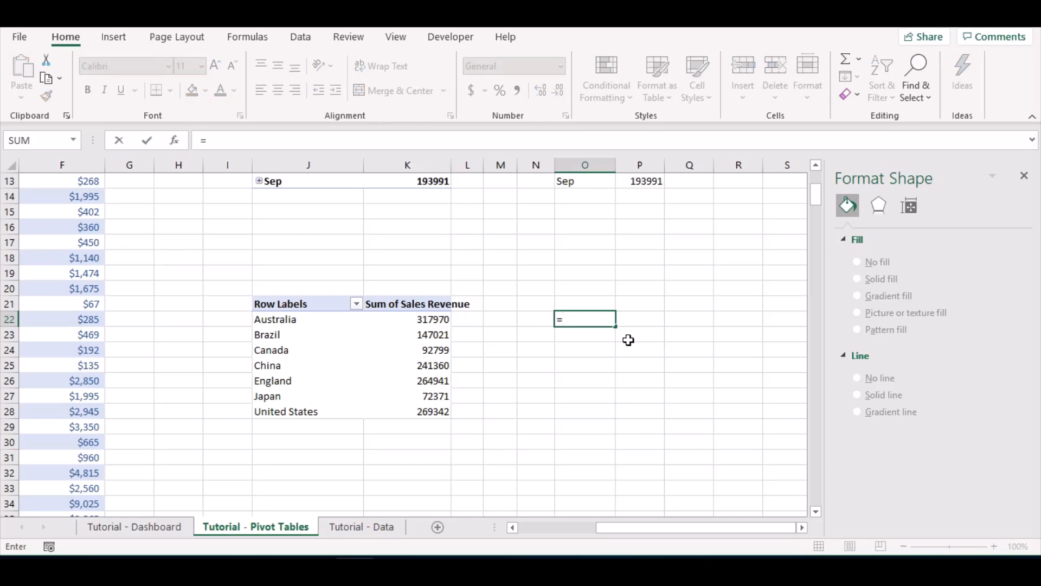
pyautogui.write('if(j')
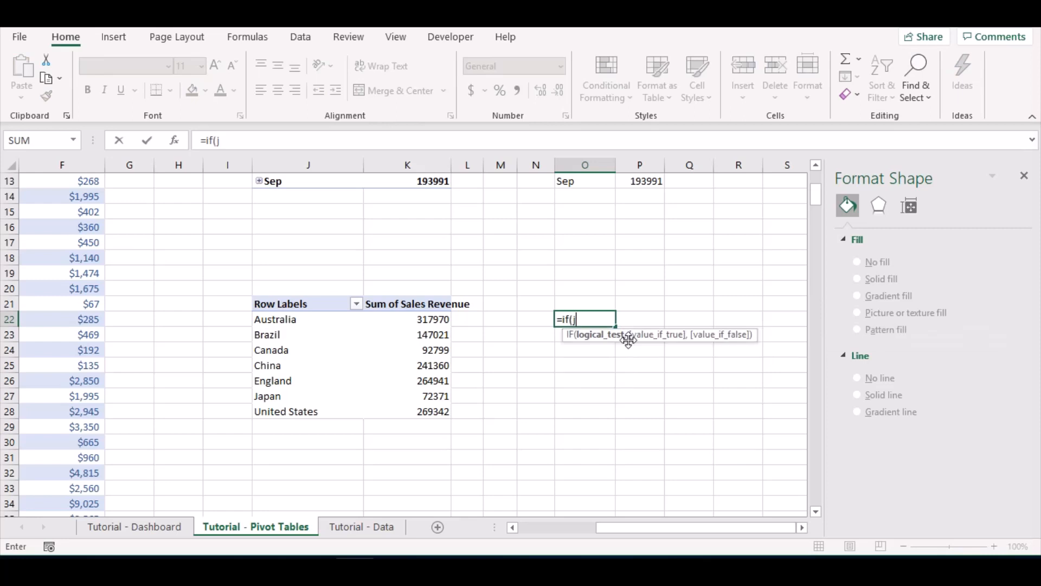
pyautogui.write('22,')
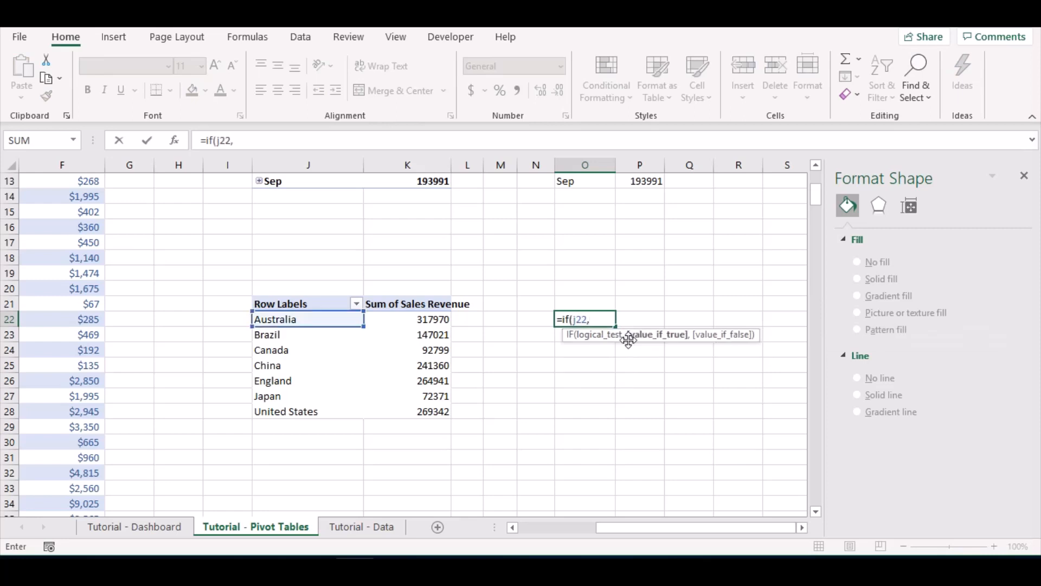
pyautogui.press('BackSpace')
pyautogui.write('=0')
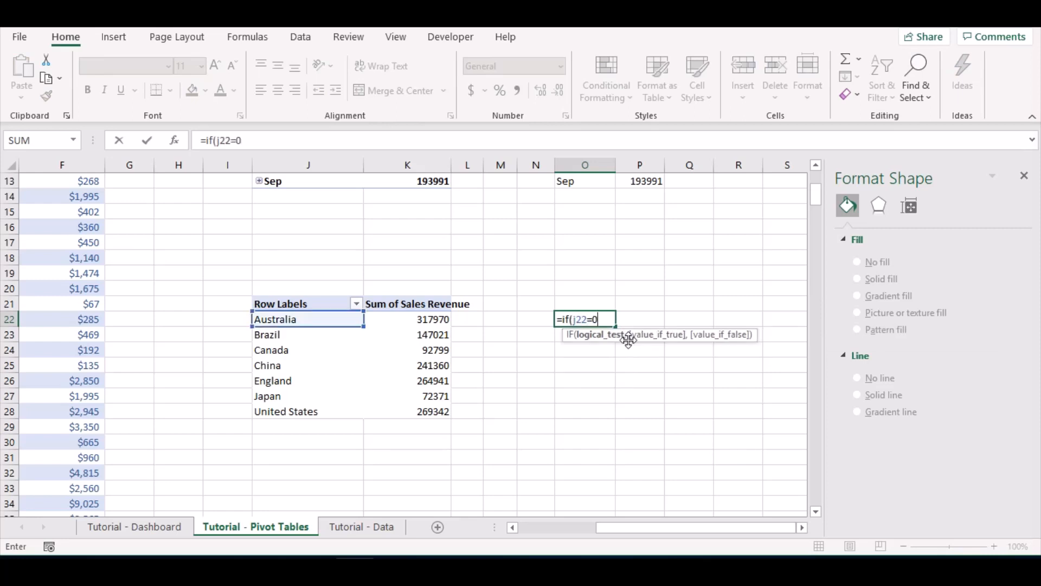
pyautogui.write(',""')
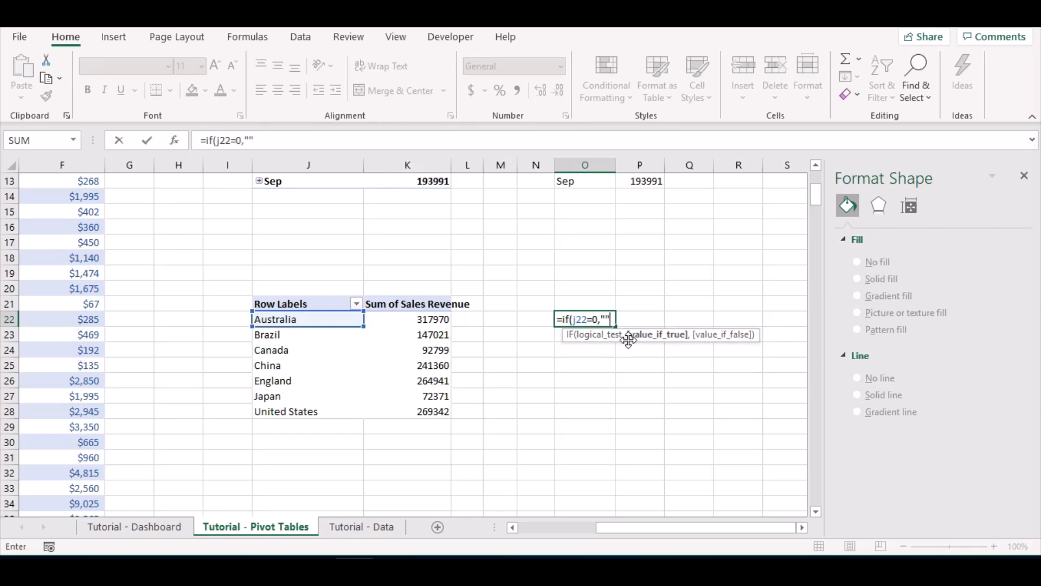
pyautogui.write(',j')
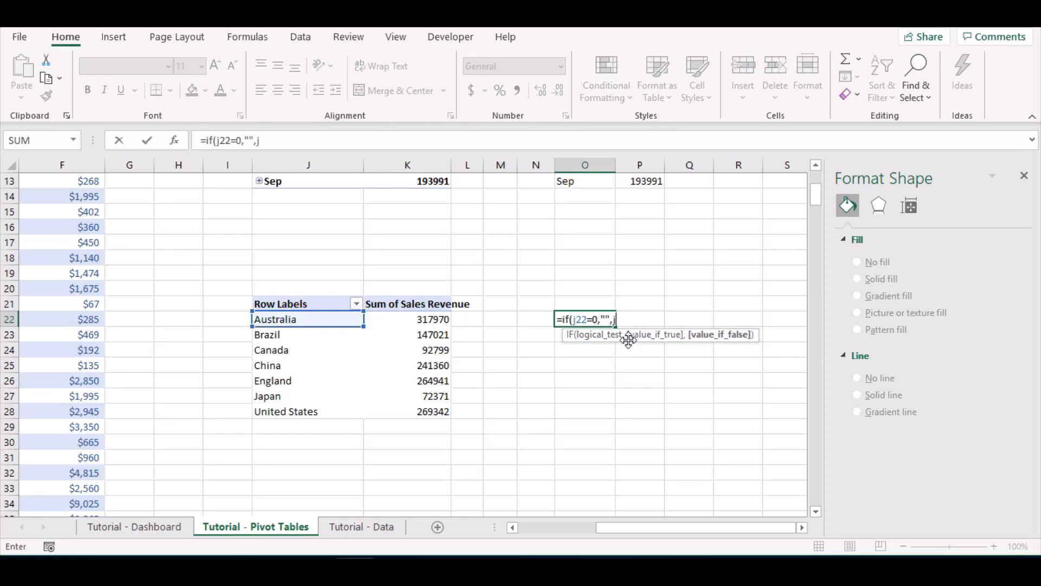
pyautogui.write('22)')
pyautogui.press('Return')
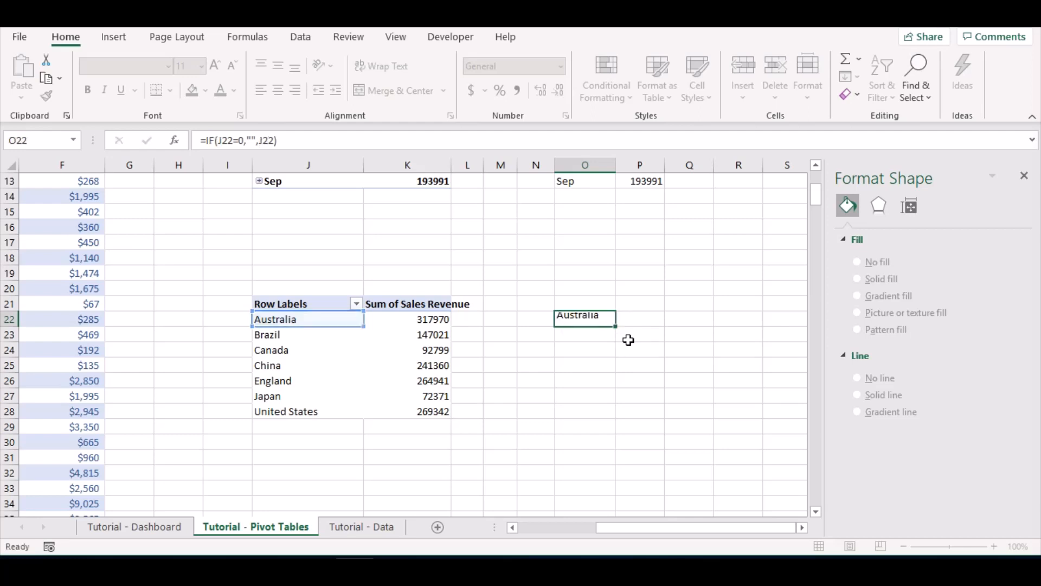
# Fill the O22 formula across to column P and down to row 28 to mirror all countries and their revenue
pyautogui.hotkey('shift', 'Right')
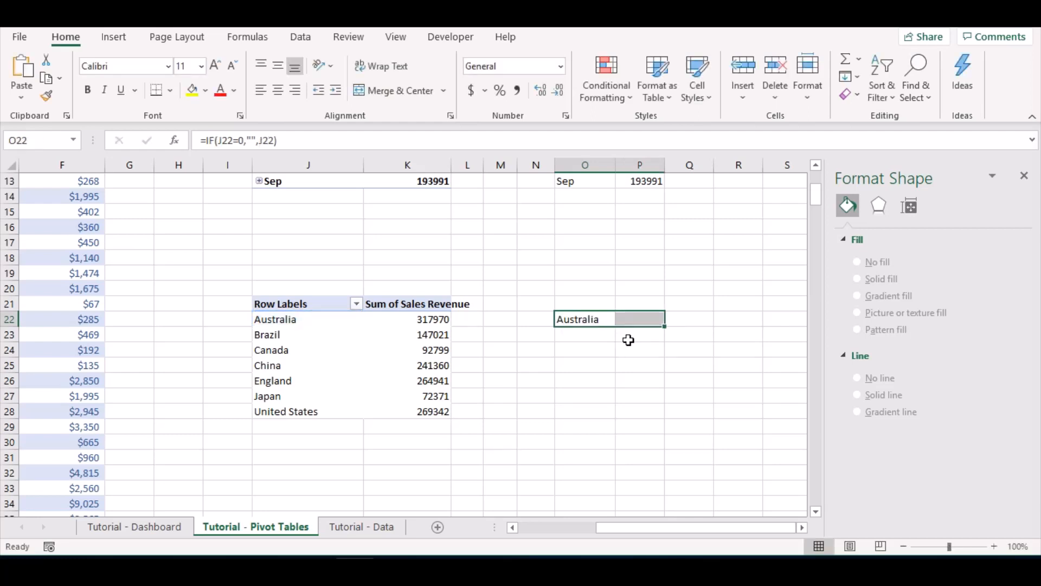
pyautogui.hotkey('ctrl', 'r')
pyautogui.hotkey('shift', 'Down')
pyautogui.hotkey('shift', 'Down')
pyautogui.hotkey('shift', 'Down')
pyautogui.hotkey('shift', 'Down')
pyautogui.hotkey('shift', 'Down')
pyautogui.hotkey('shift', 'Down')
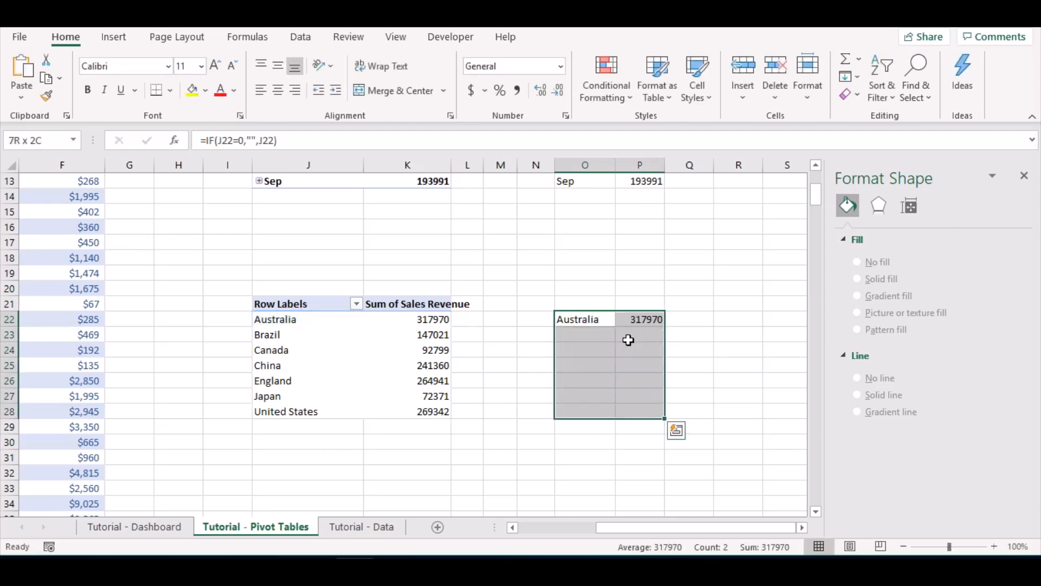
pyautogui.hotkey('ctrl', 'd')
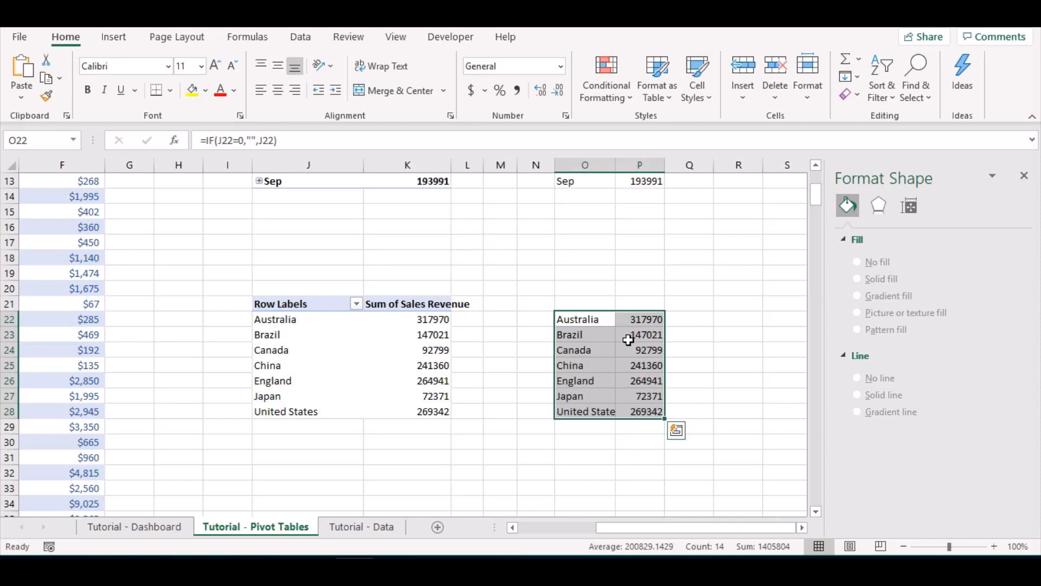
# Enter the header Total Revenue in cell P21 above the mirrored revenue values
pyautogui.press('Up')
pyautogui.press('Right')
pyautogui.write('Total')
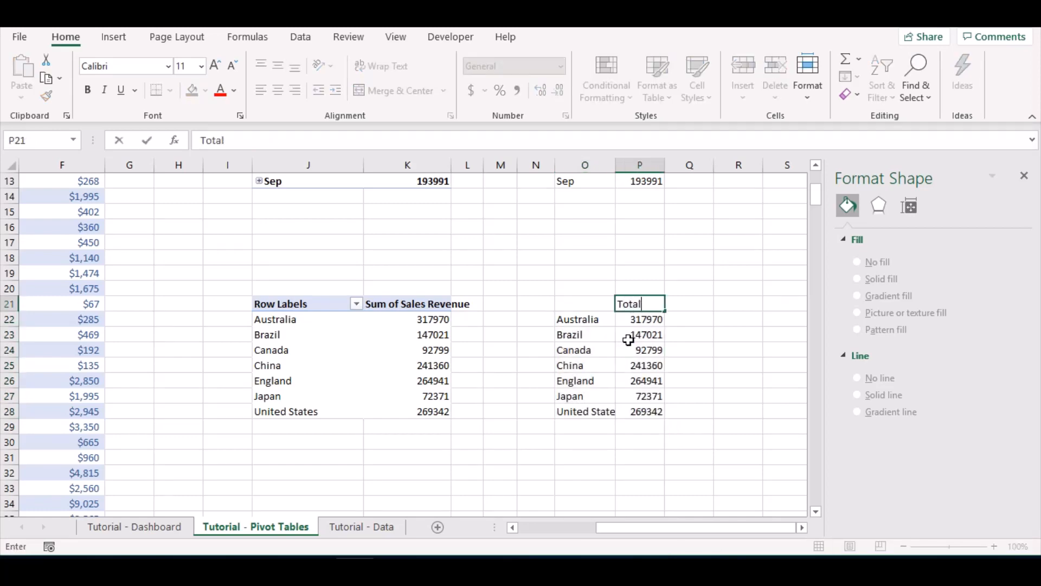
pyautogui.write(' Revenue')
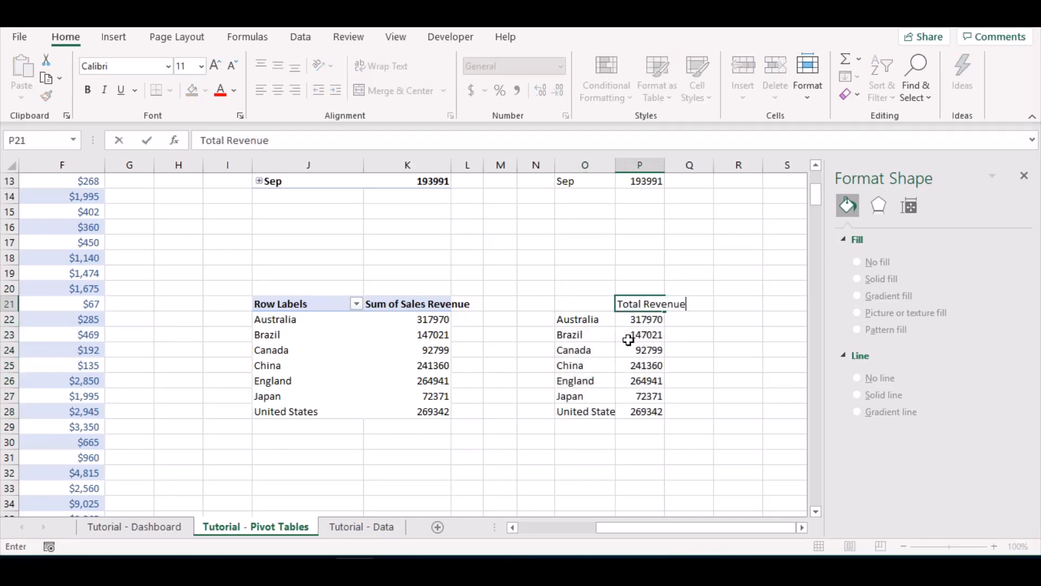
pyautogui.hotkey('ctrl', 'Return')
# Insert a filled map chart from the country revenue range O21:P28
pyautogui.press('Left')
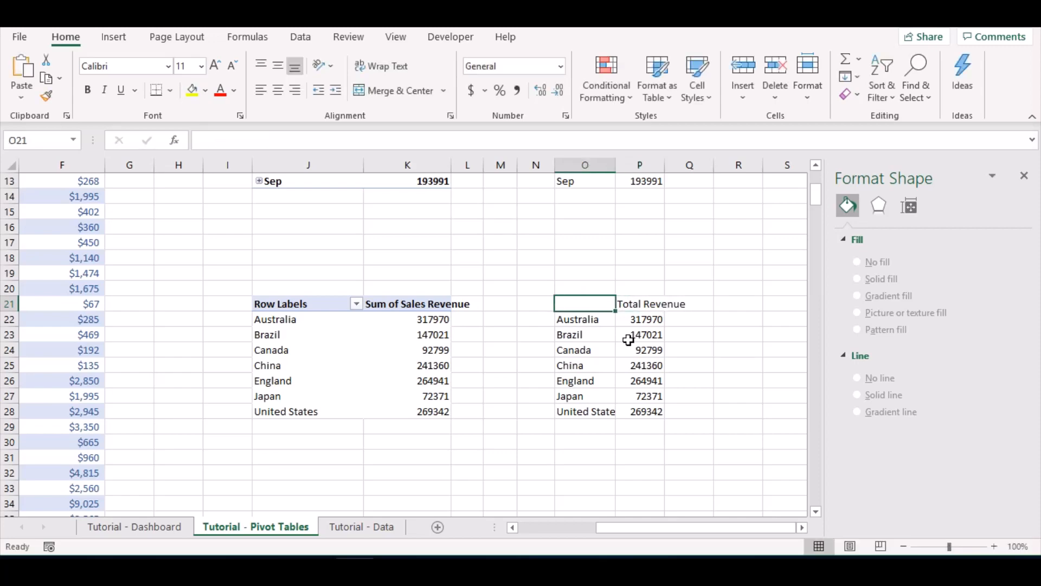
pyautogui.hotkey('shift', 'Right')
pyautogui.hotkey('shift', 'Down')
pyautogui.hotkey('shift', 'Down')
pyautogui.hotkey('shift', 'Down')
pyautogui.hotkey('shift', 'Down')
pyautogui.hotkey('shift', 'Down')
pyautogui.hotkey('shift', 'Down')
pyautogui.hotkey('shift', 'Down')
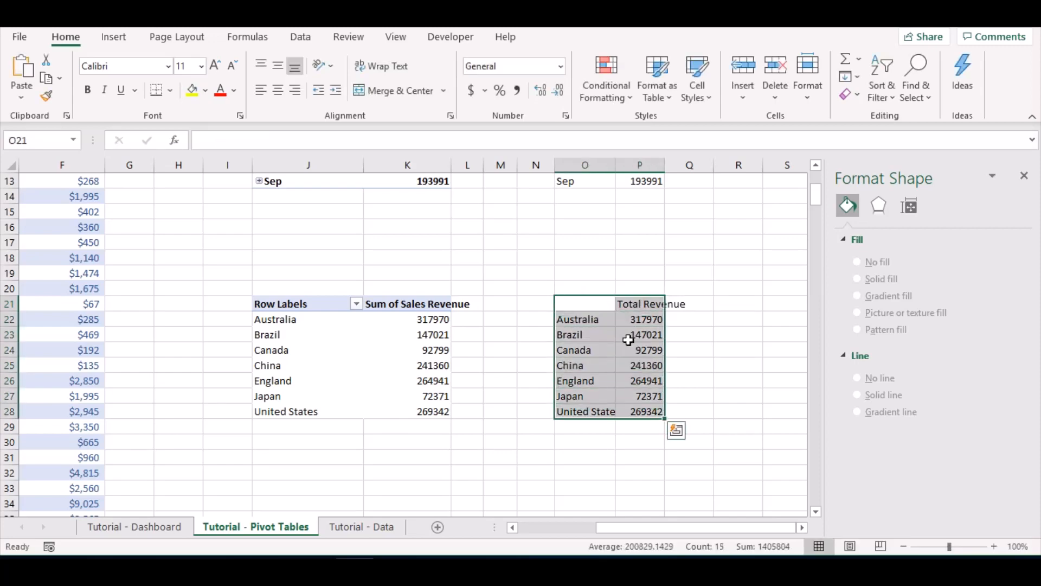
pyautogui.click(120, 38)
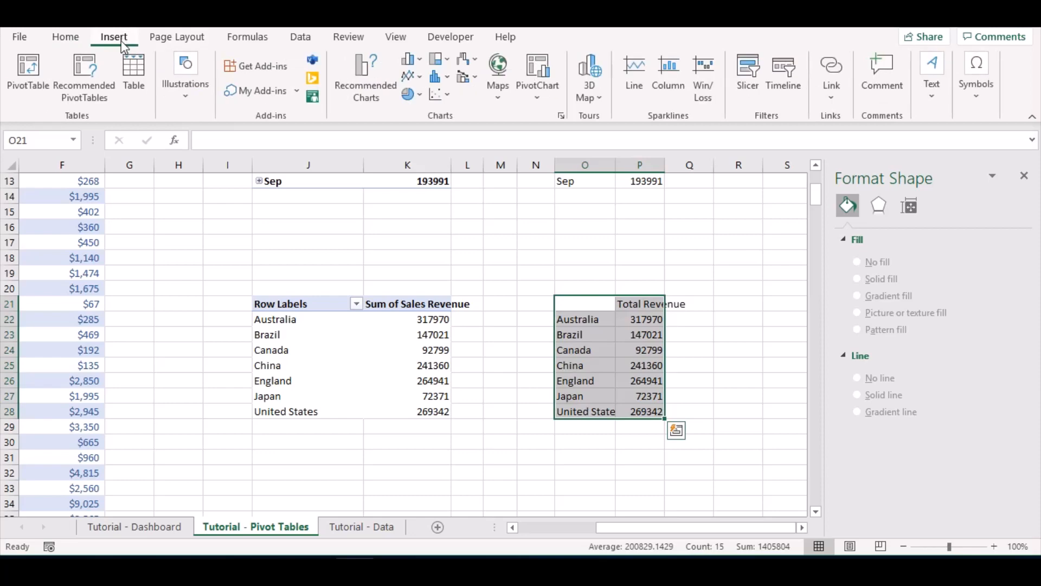
pyautogui.click(497, 82)
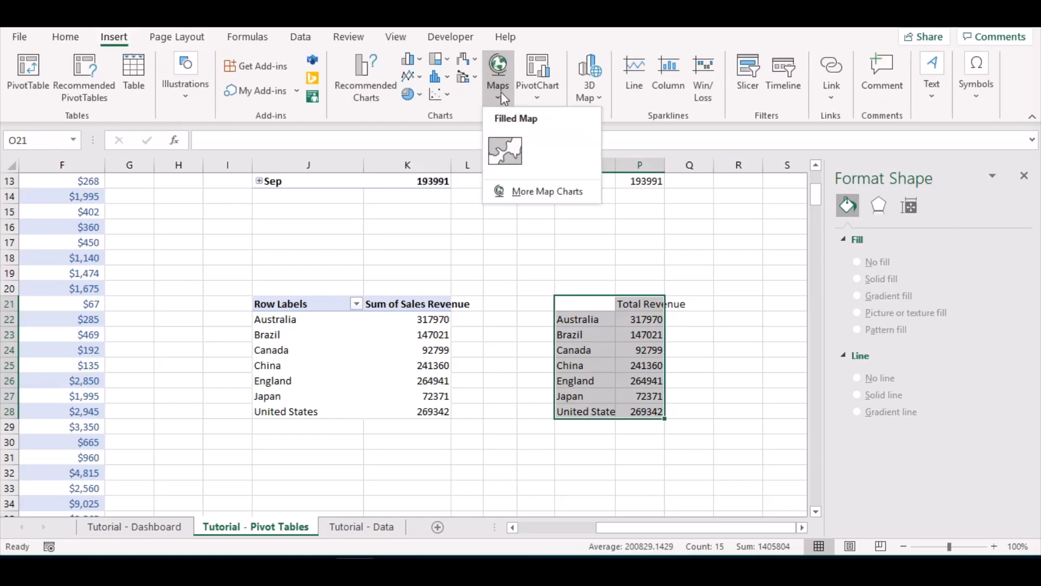
pyautogui.click(509, 156)
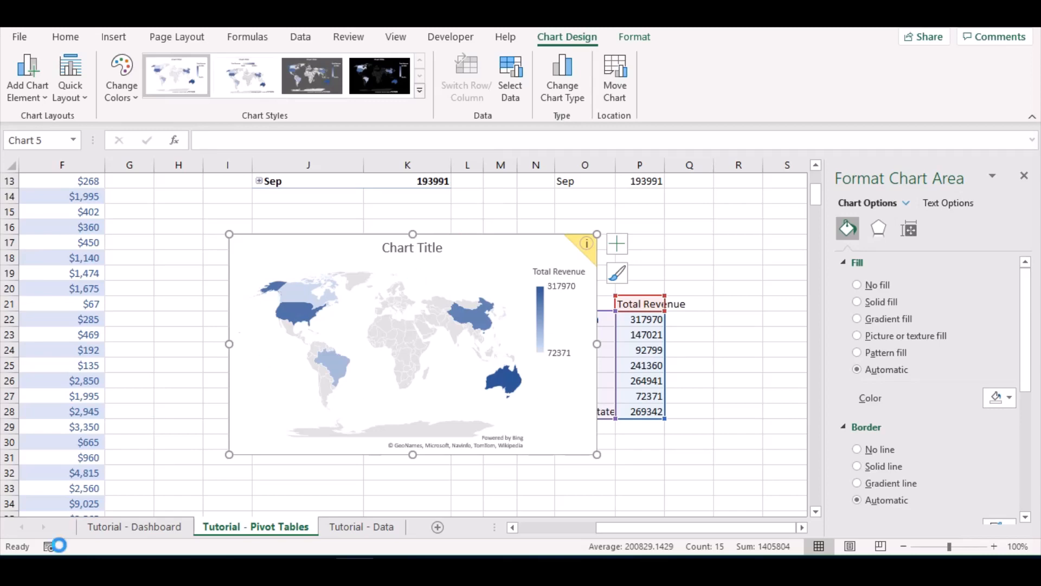
# Move the map chart to the Tutorial - Dashboard sheet and position it inside the empty panel beside the monthly revenue chart
pyautogui.click(139, 529)
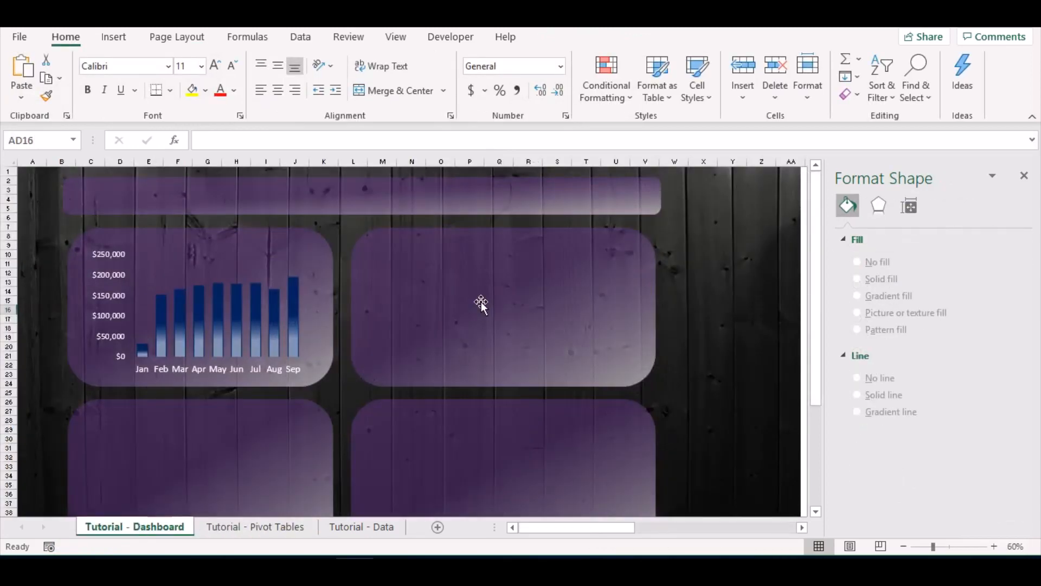
pyautogui.click(462, 300)
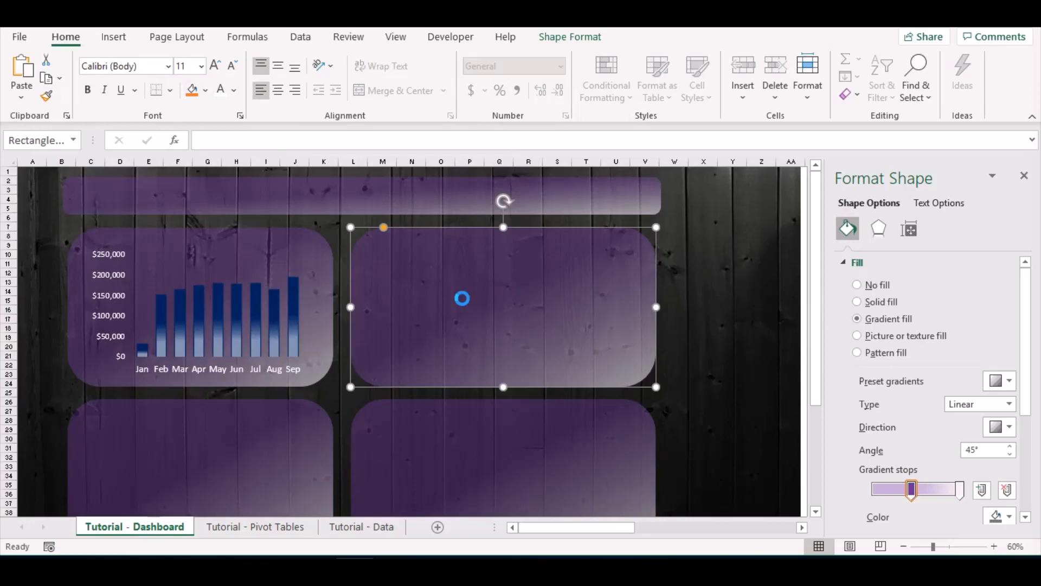
pyautogui.hotkey('ctrl', 'v')
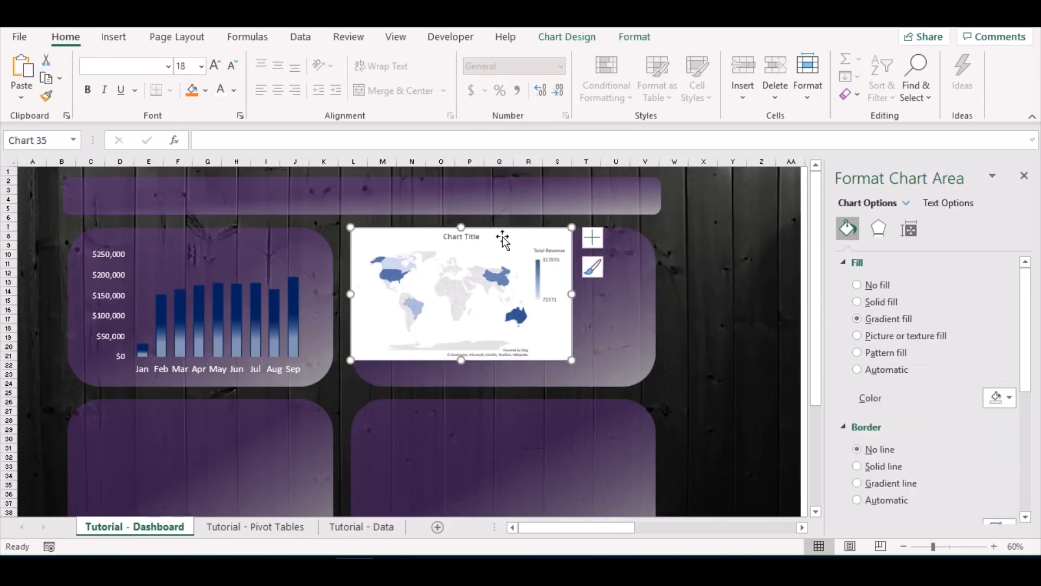
pyautogui.moveTo(502, 231); pyautogui.dragTo(545, 238)
pyautogui.moveTo(605, 250)
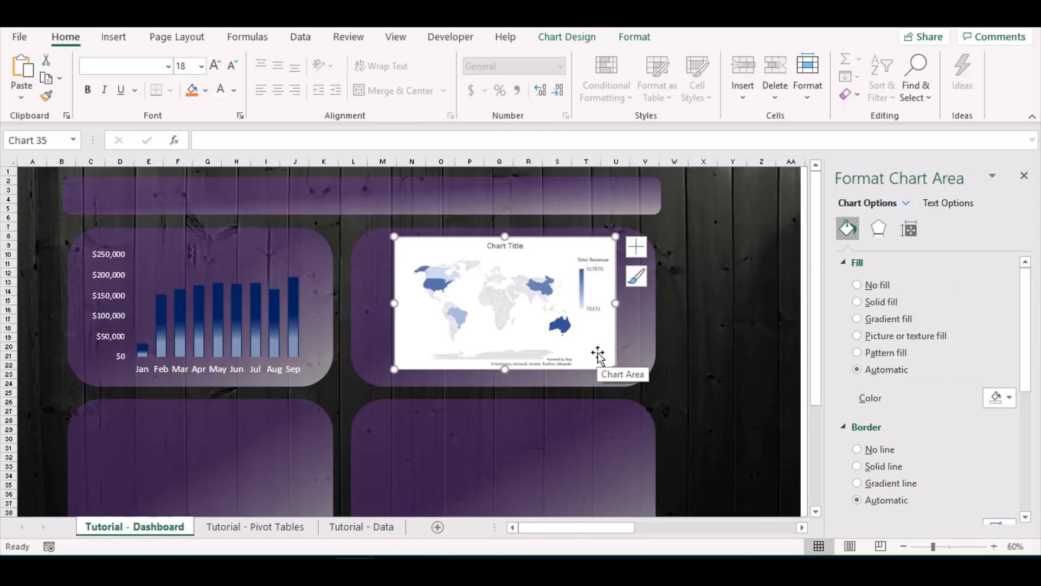
# Give the map chart area no fill and no border line, and recolor the map with the orange monochromatic palette
pyautogui.click(871, 287)
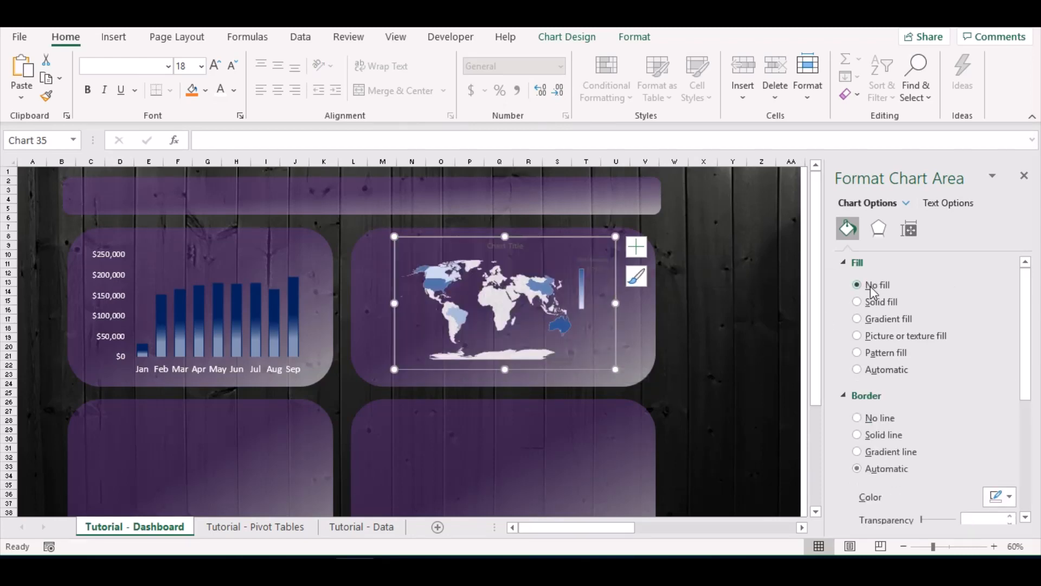
pyautogui.click(867, 417)
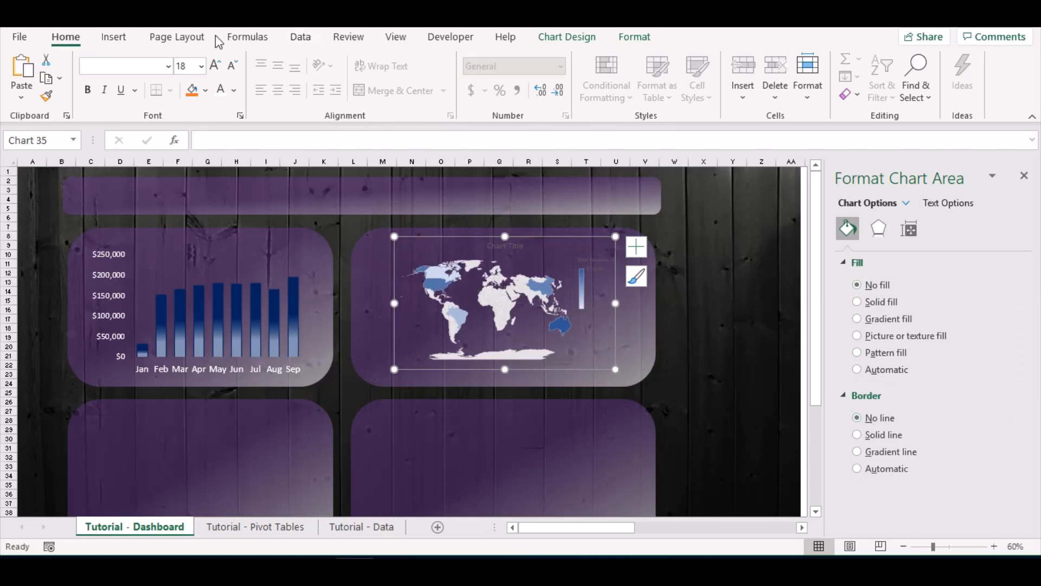
pyautogui.click(629, 38)
pyautogui.click(570, 37)
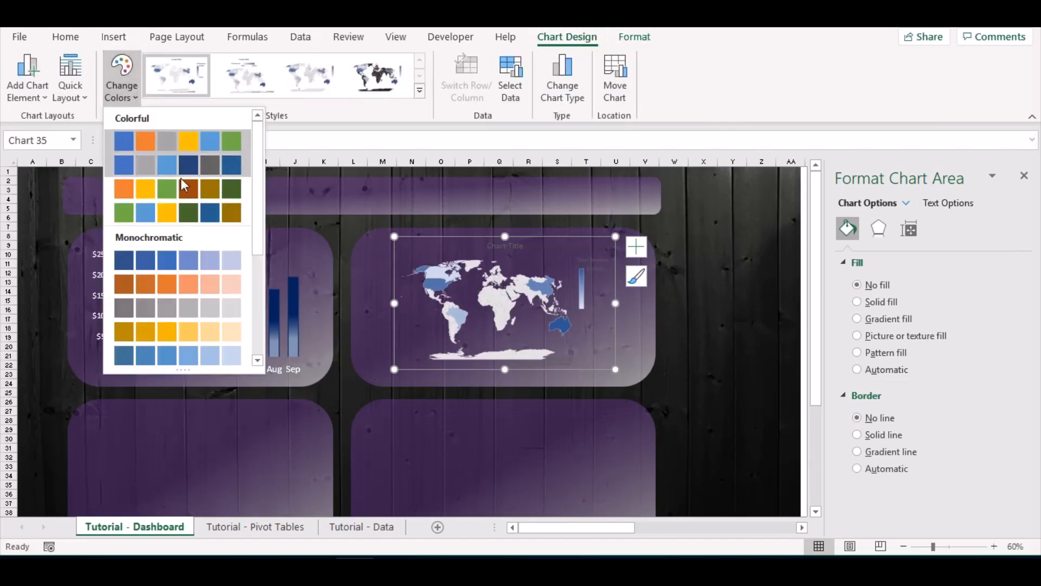
pyautogui.click(163, 287)
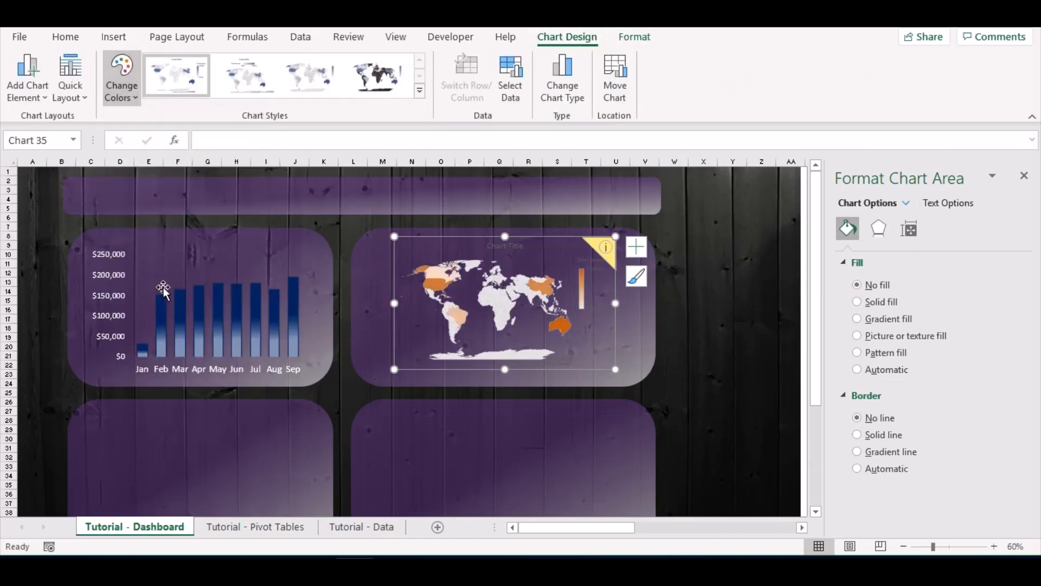
# Widen the map chart on both sides to fit its panel, shift it slightly down, and delete its chart title
pyautogui.moveTo(616, 303); pyautogui.dragTo(630, 304)
pyautogui.moveTo(397, 306); pyautogui.dragTo(373, 304)
pyautogui.moveTo(531, 247); pyautogui.dragTo(529, 246)
pyautogui.click(511, 254)
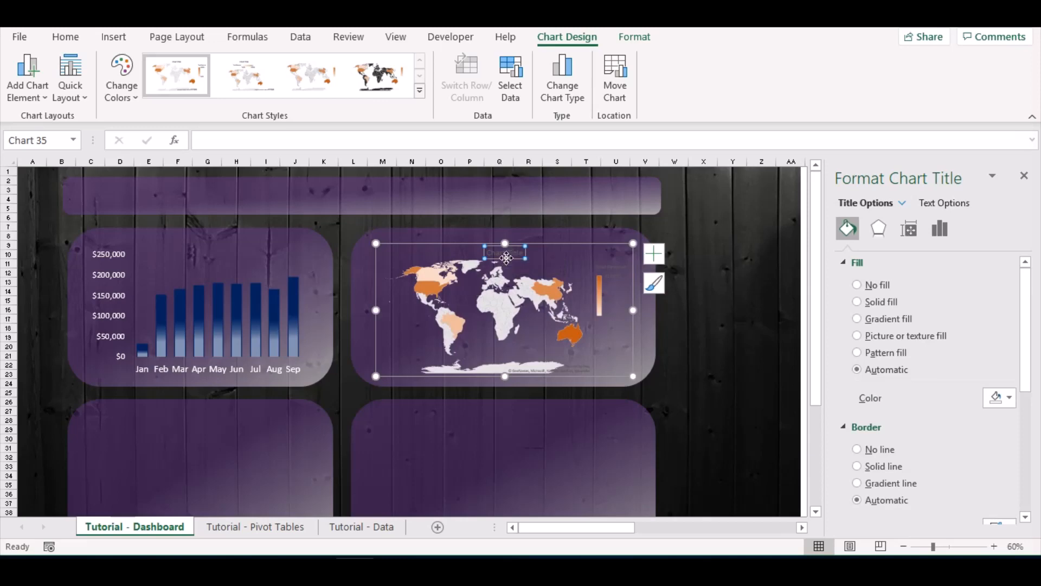
pyautogui.press('Delete')
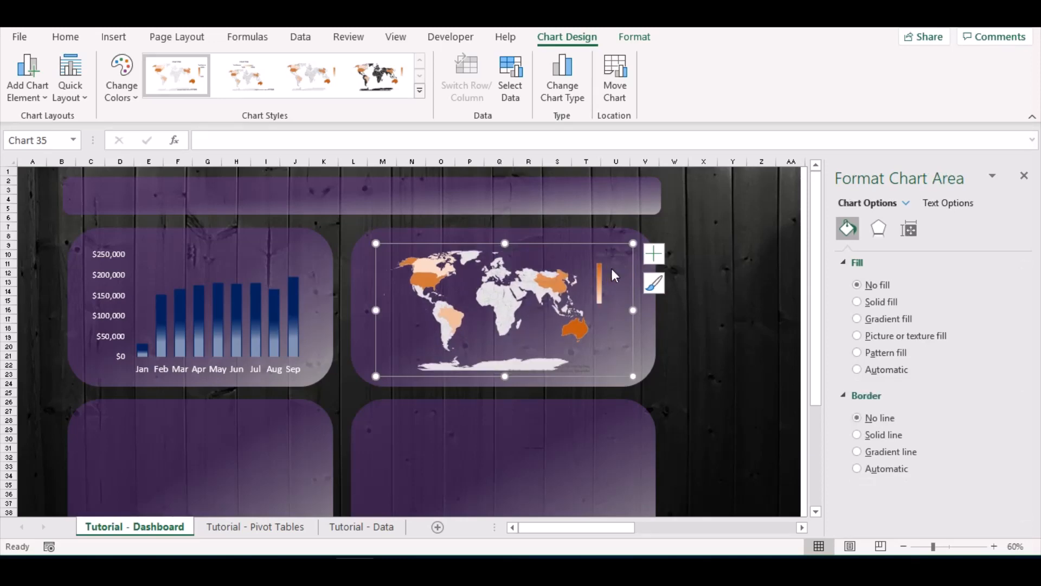
# Increase the font size of the map chart's legend to 10
pyautogui.click(611, 268)
pyautogui.click(615, 258)
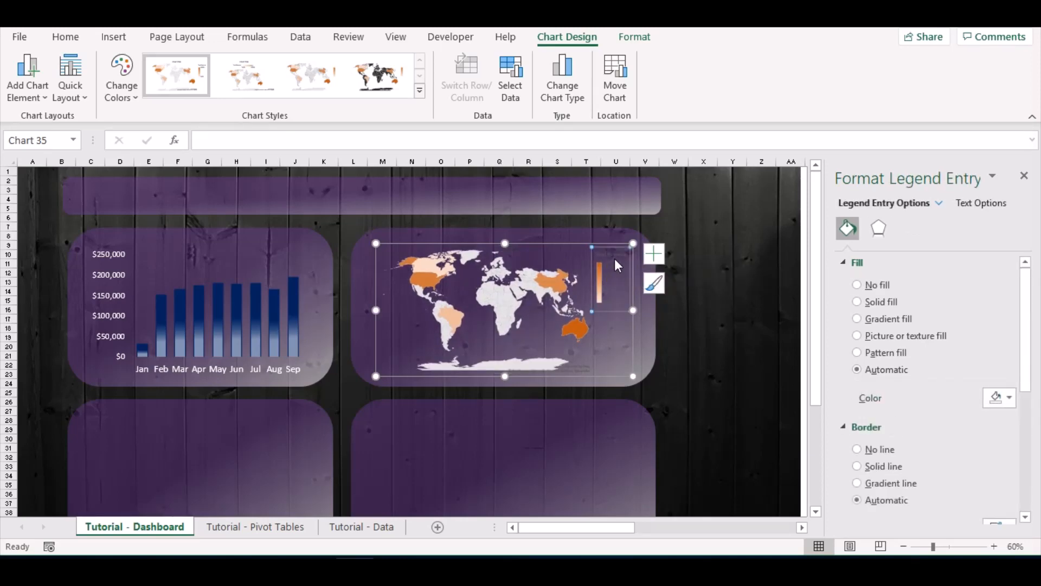
pyautogui.click(65, 37)
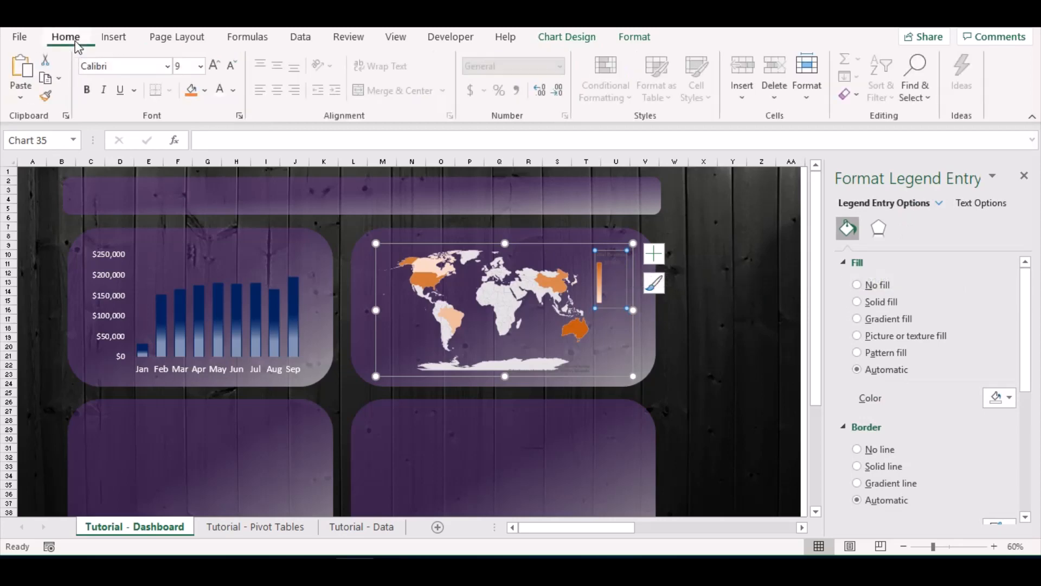
pyautogui.click(215, 66)
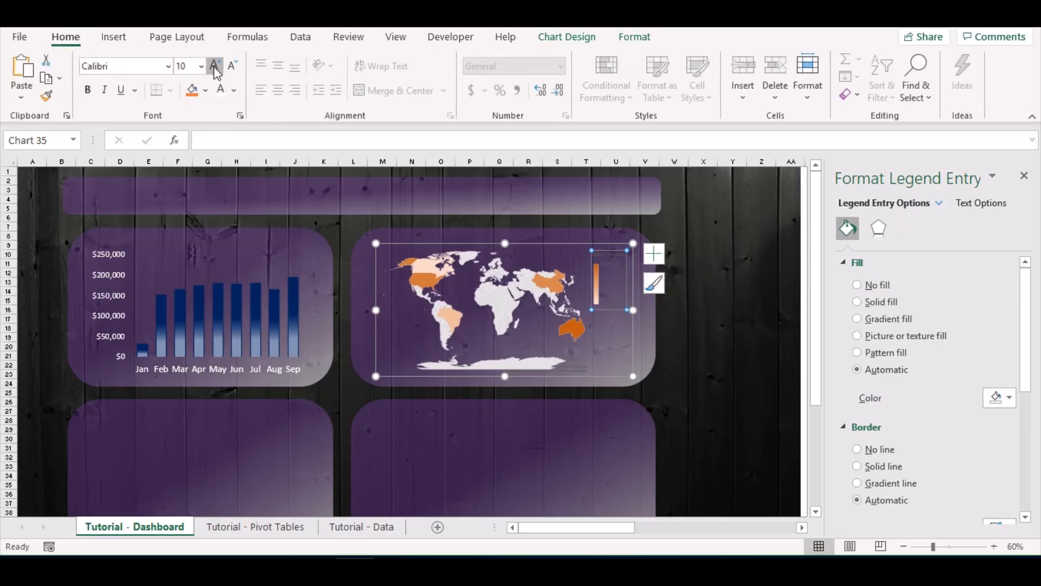
# Set the world map chart's legend text to white and enlarge its font
pyautogui.click(216, 66)
pyautogui.click(215, 66)
pyautogui.click(220, 90)
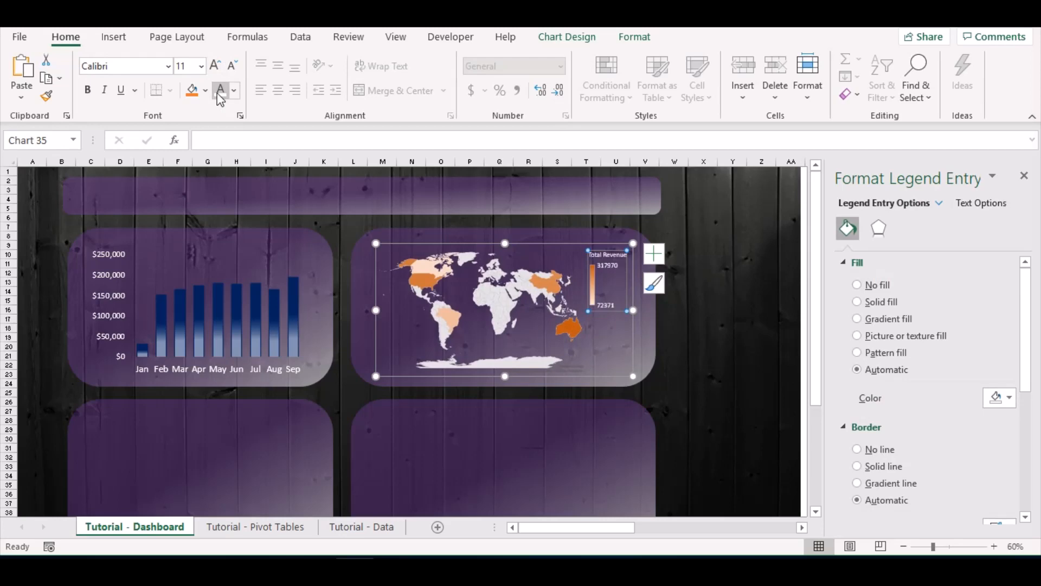
pyautogui.click(216, 67)
pyautogui.click(215, 66)
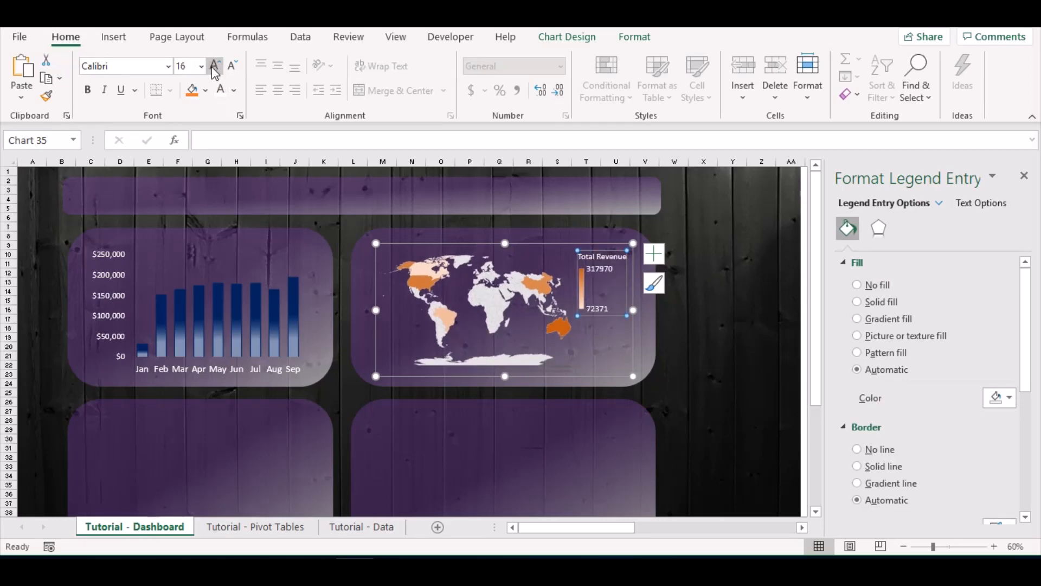
pyautogui.click(233, 67)
pyautogui.click(615, 350)
pyautogui.click(645, 336)
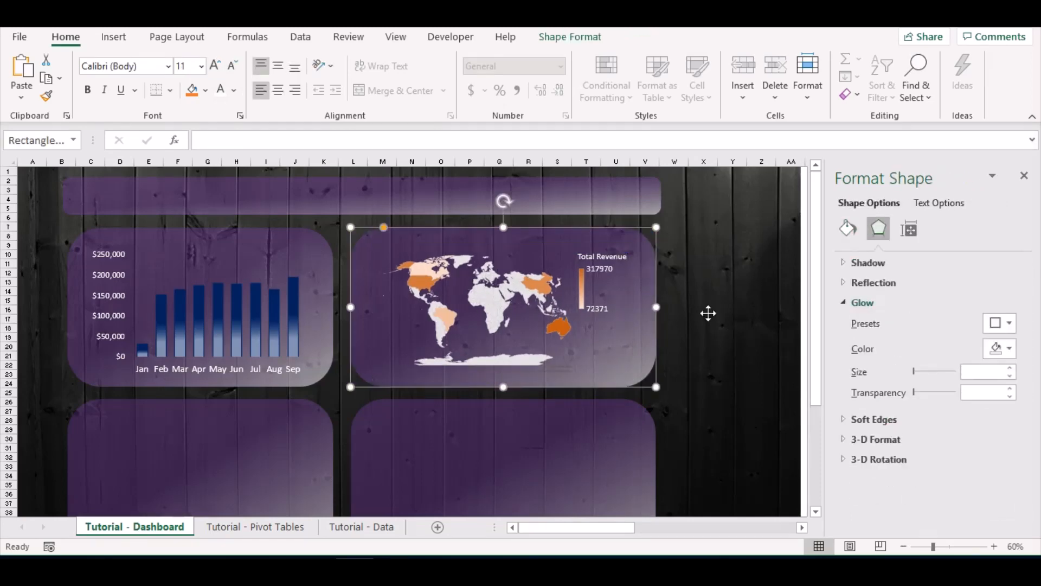
# Go to the Tutorial - Pivot Tables sheet and examine the pivot table of sold units by product
pyautogui.click(254, 524)
pyautogui.click(705, 351)
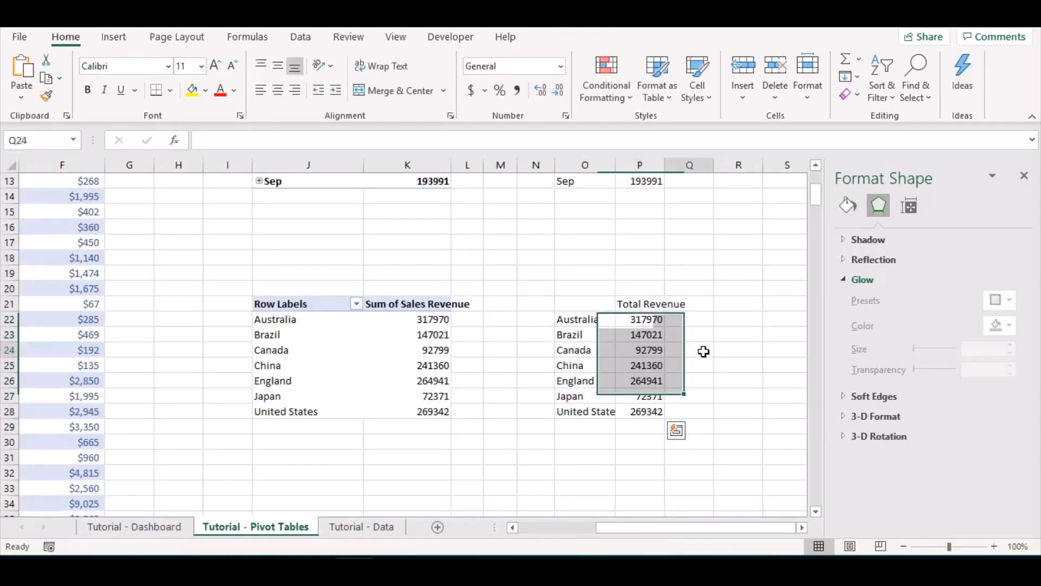
pyautogui.scroll(-3, 704, 351)
pyautogui.scroll(-3, 704, 352)
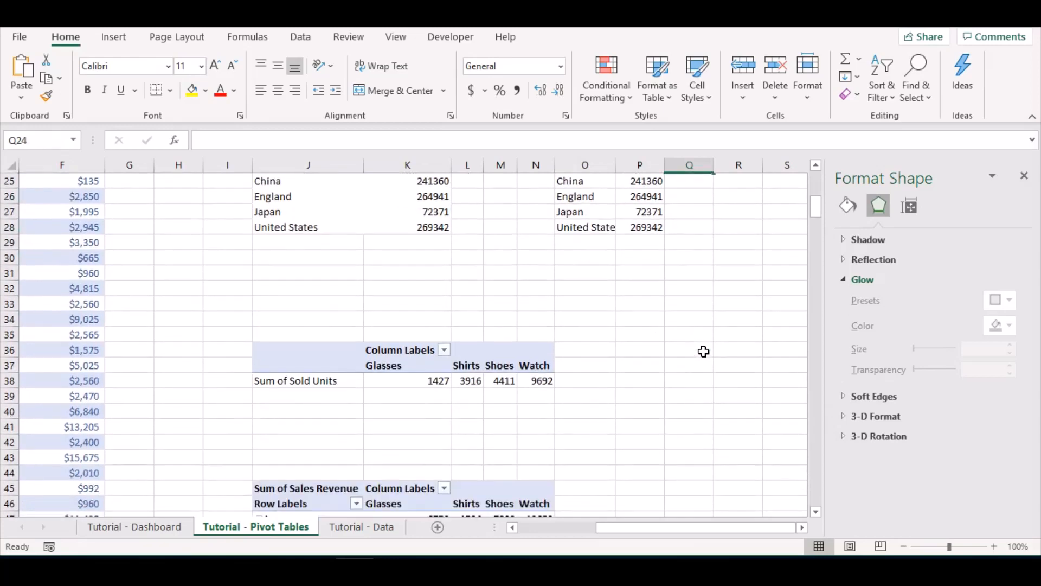
pyautogui.click(695, 293)
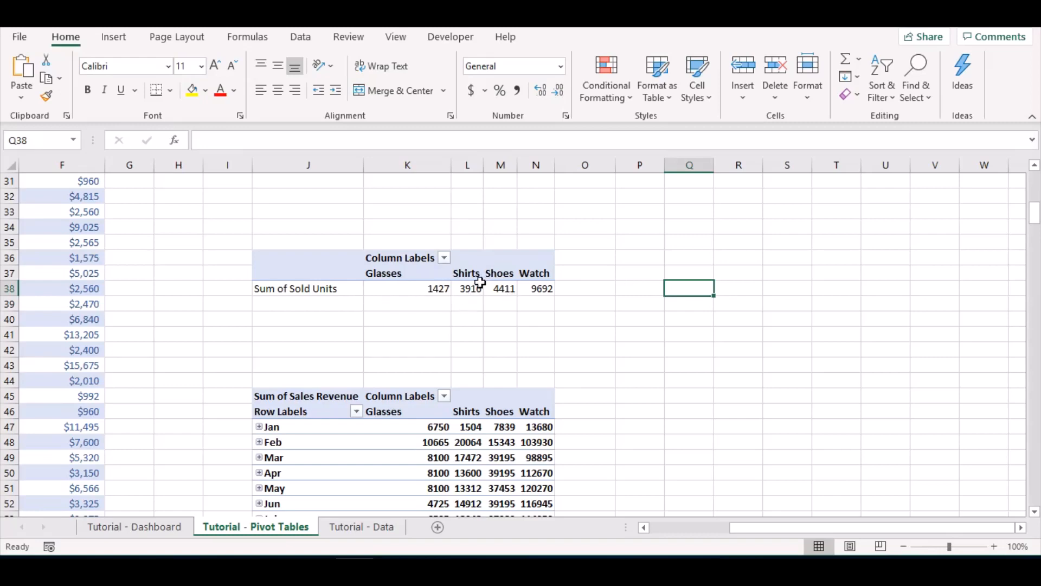
pyautogui.click(410, 293)
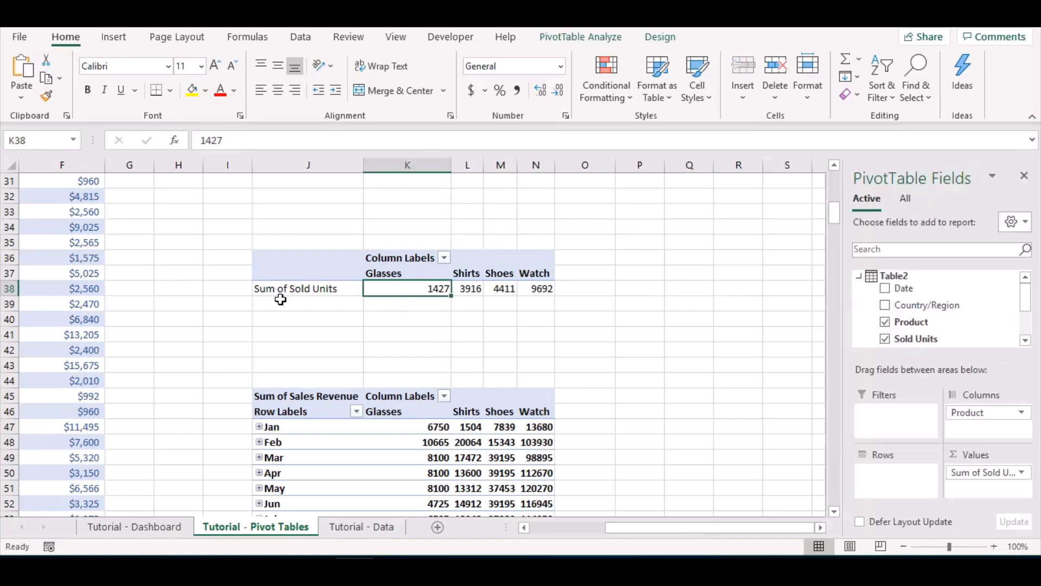
pyautogui.click(84, 290)
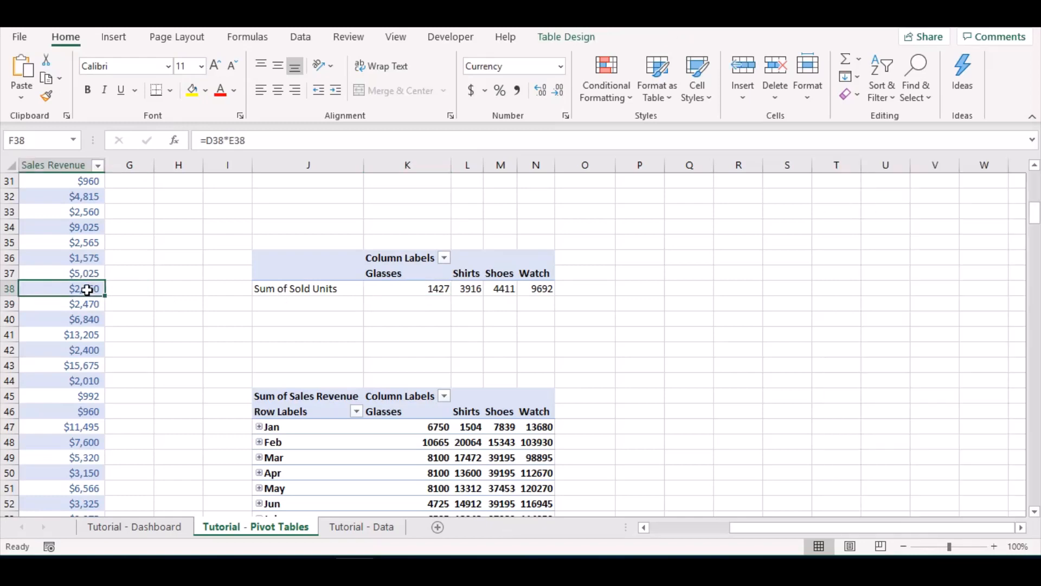
# Enter the formula =IF(J38=0,"",J38) in cell Q38 beside the sold units pivot table
pyautogui.click(681, 285)
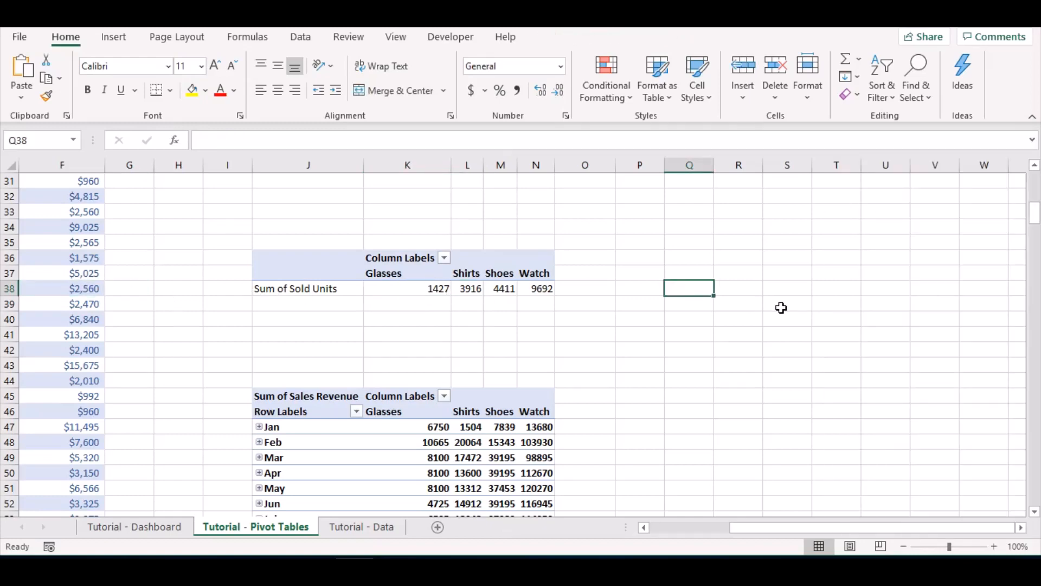
pyautogui.write('=')
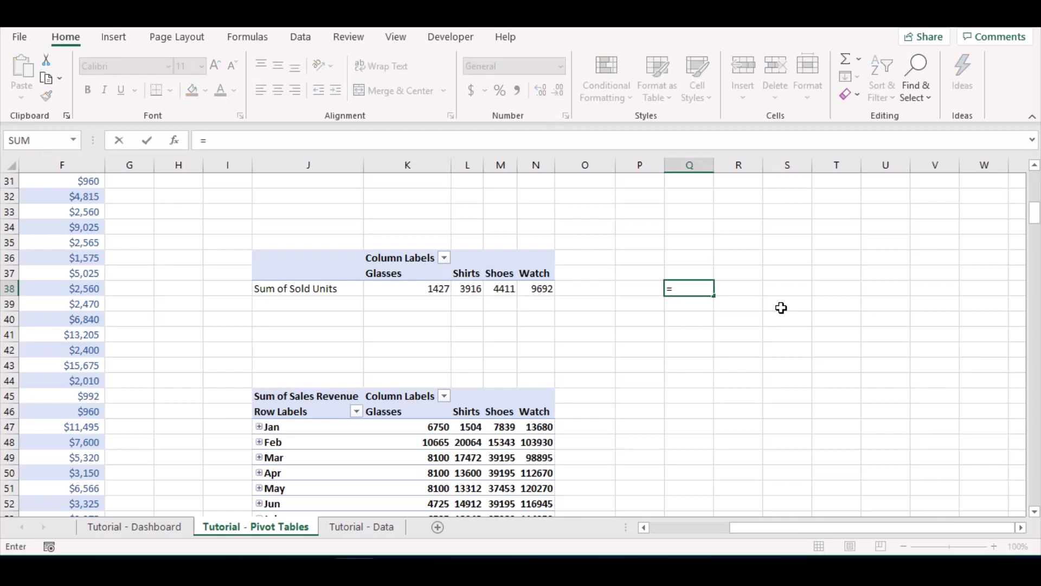
pyautogui.write('if')
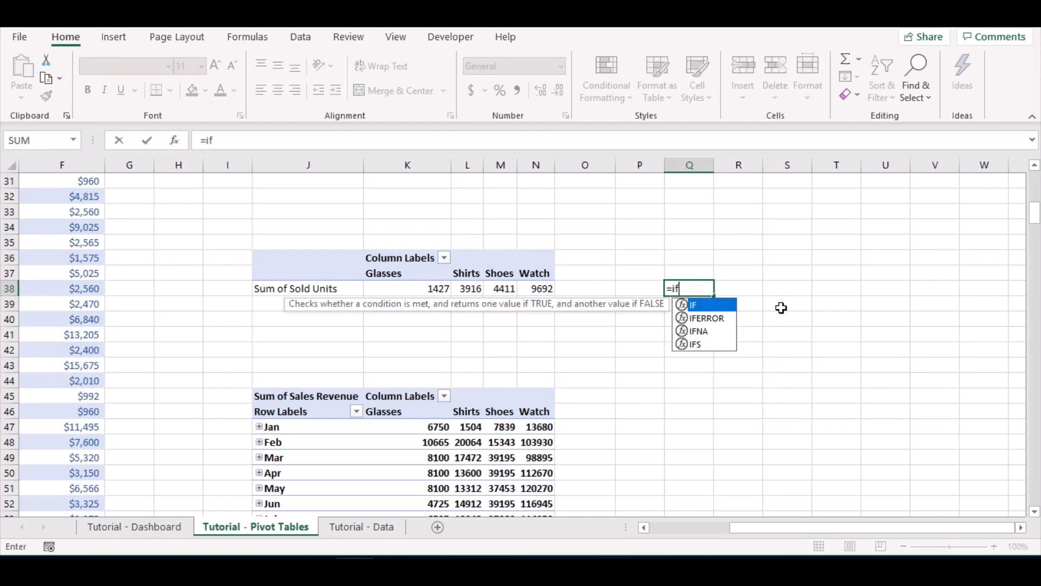
pyautogui.write('(')
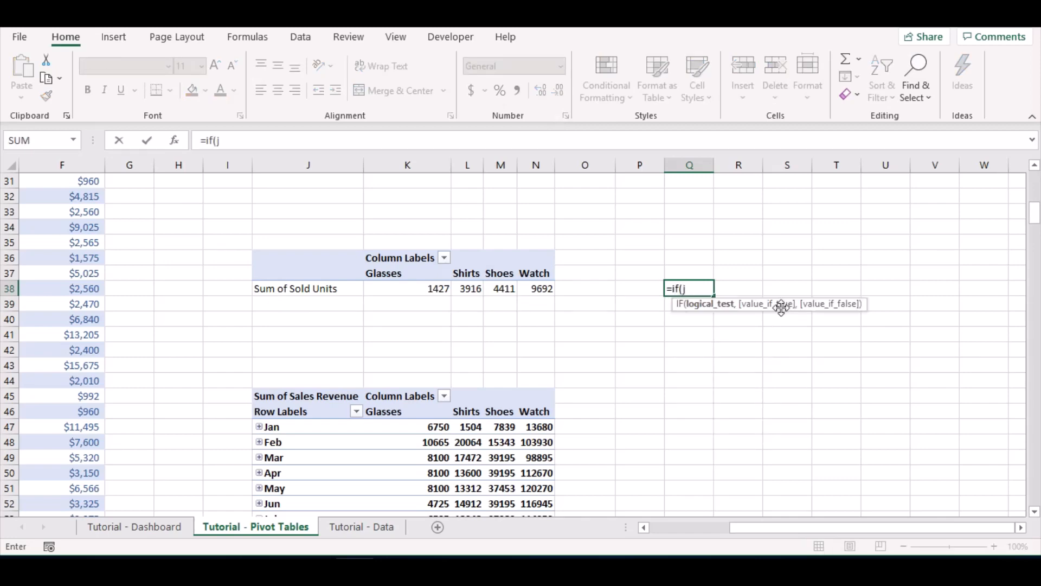
pyautogui.write('j38=0')
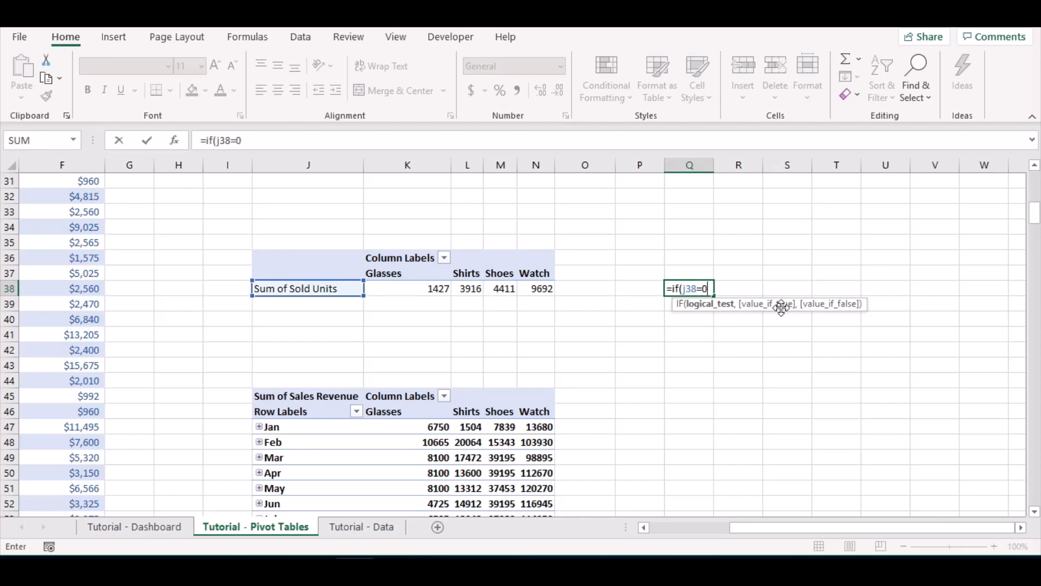
pyautogui.write(',""')
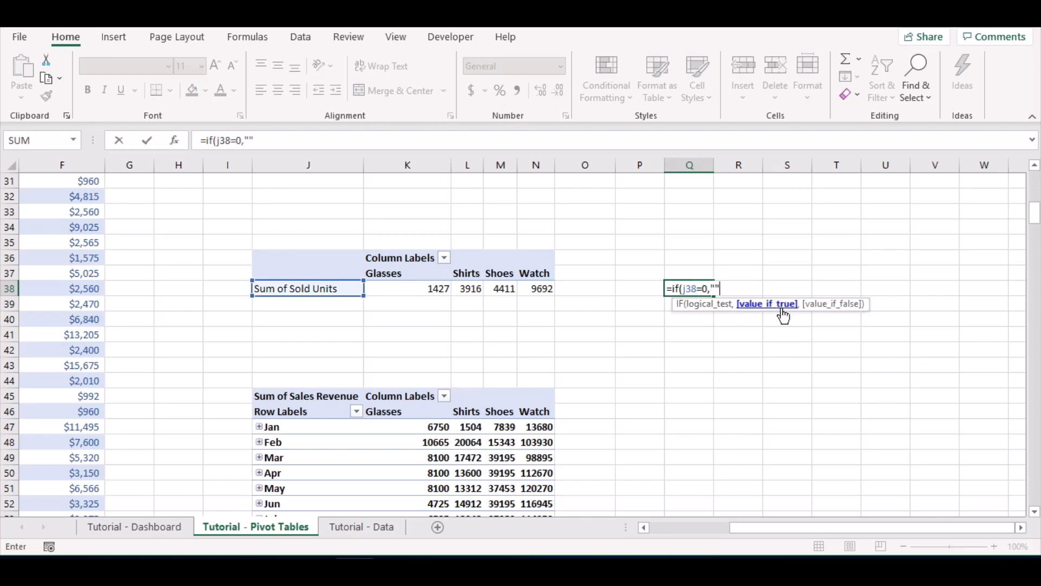
pyautogui.write(',j38')
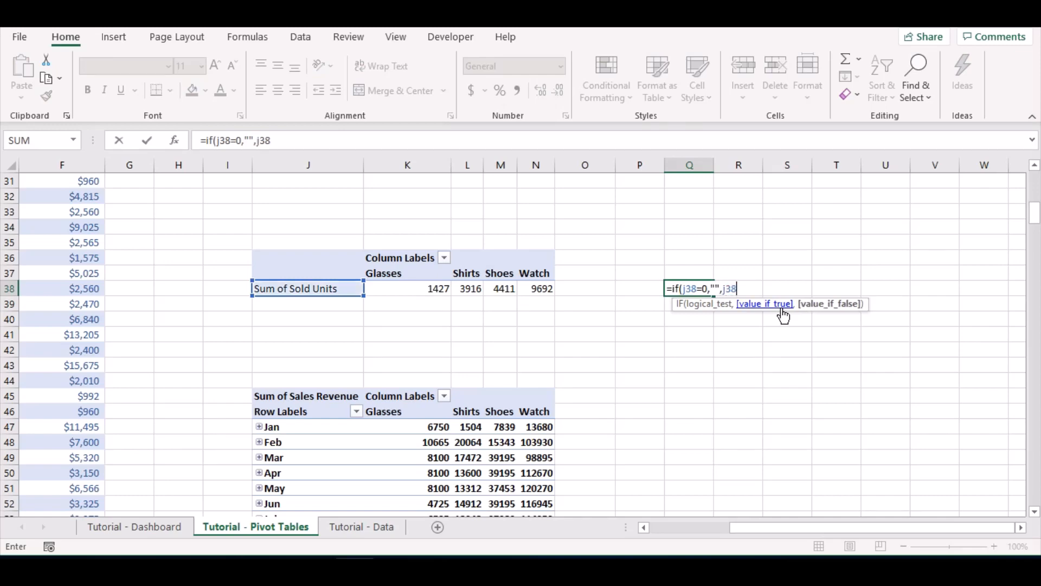
pyautogui.write(')')
pyautogui.hotkey('ctrl', 'Return')
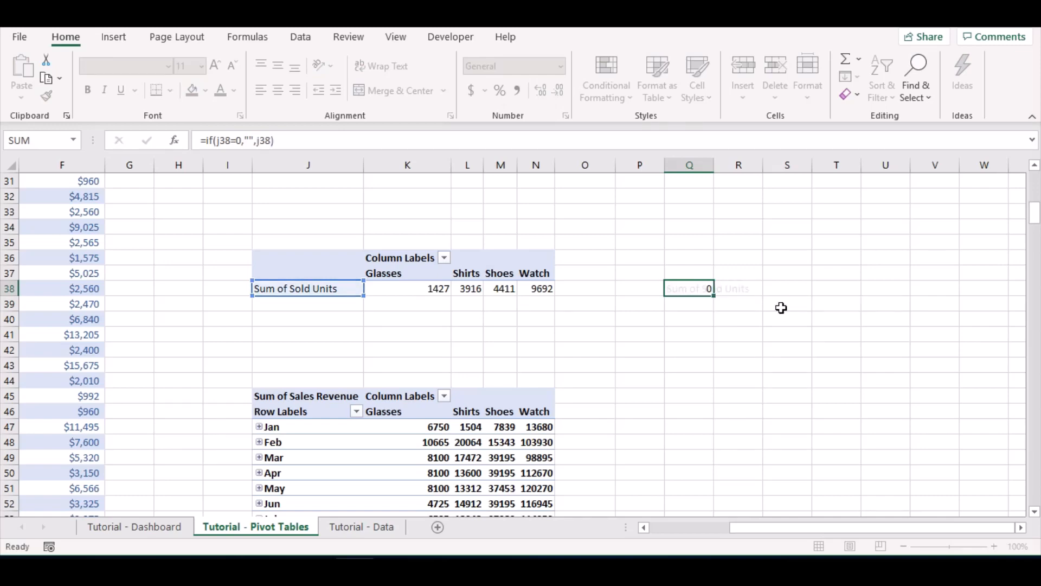
# Fill the formula from Q38 rightward through U38
pyautogui.hotkey('shift', 'Right')
pyautogui.hotkey('shift', 'Right')
pyautogui.hotkey('shift', 'Right')
pyautogui.hotkey('shift', 'Right')
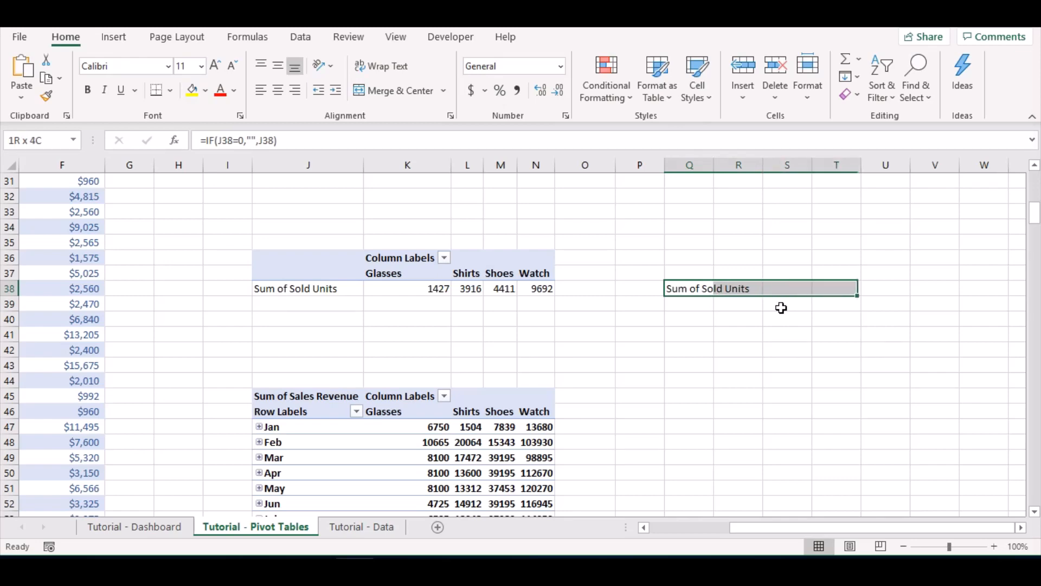
pyautogui.hotkey('ctrl', 'r')
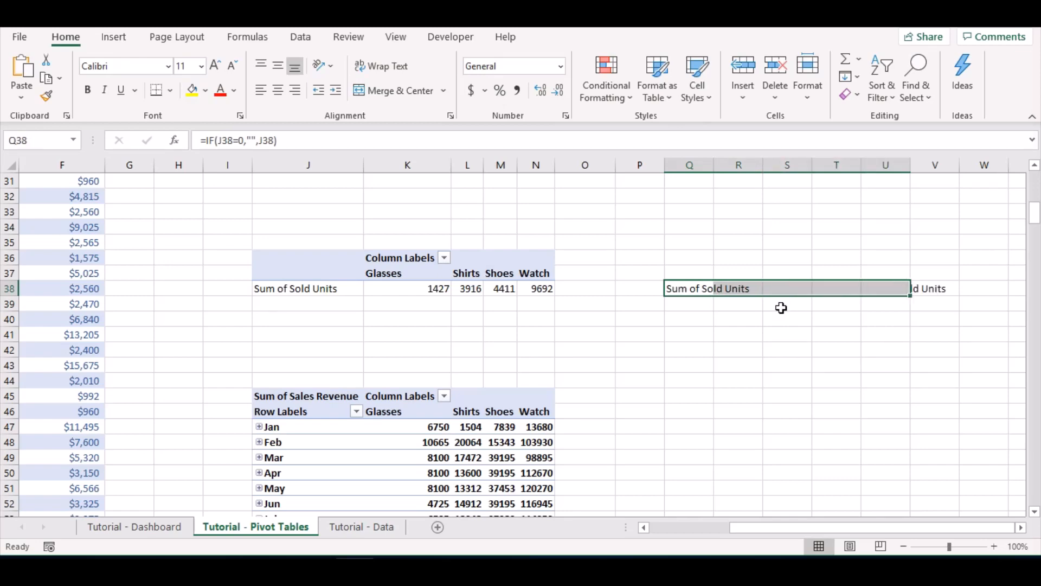
# Copy the formulas in Q38:U38 into row 37 directly above to bring in the product headings
pyautogui.hotkey('ctrl', 'c')
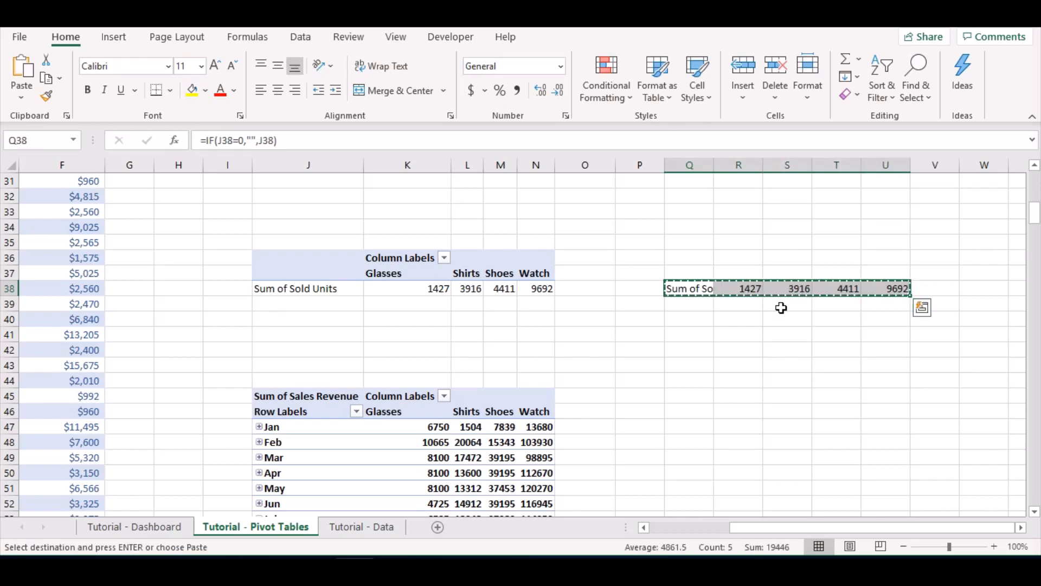
pyautogui.press('Up')
pyautogui.hotkey('ctrl', 'v')
pyautogui.press('Down')
pyautogui.press('Down')
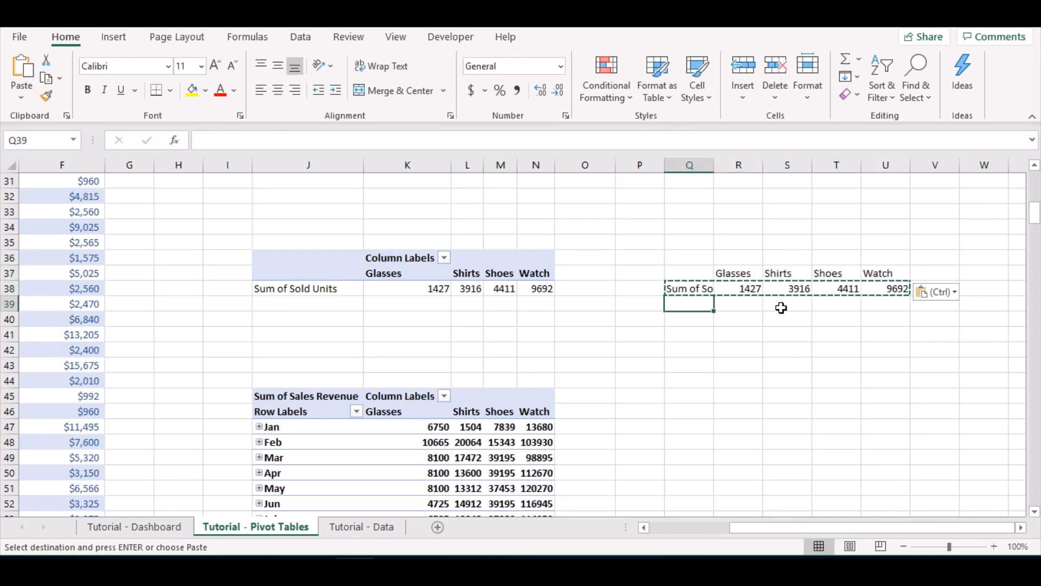
pyautogui.press('Escape')
pyautogui.press('Up')
pyautogui.press('Up')
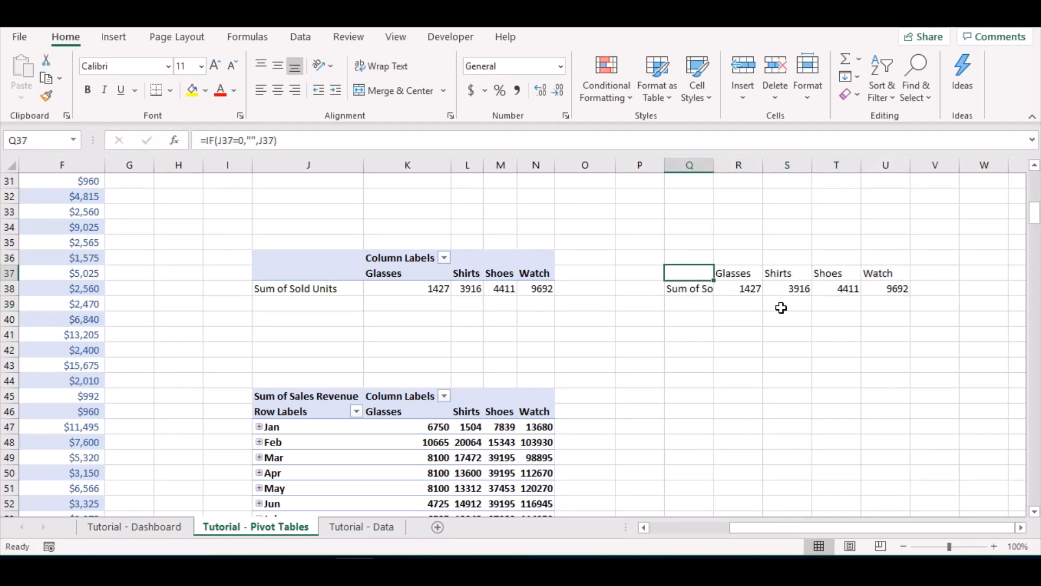
pyautogui.press('Right')
pyautogui.press('Down')
pyautogui.press('Down')
pyautogui.press('Right')
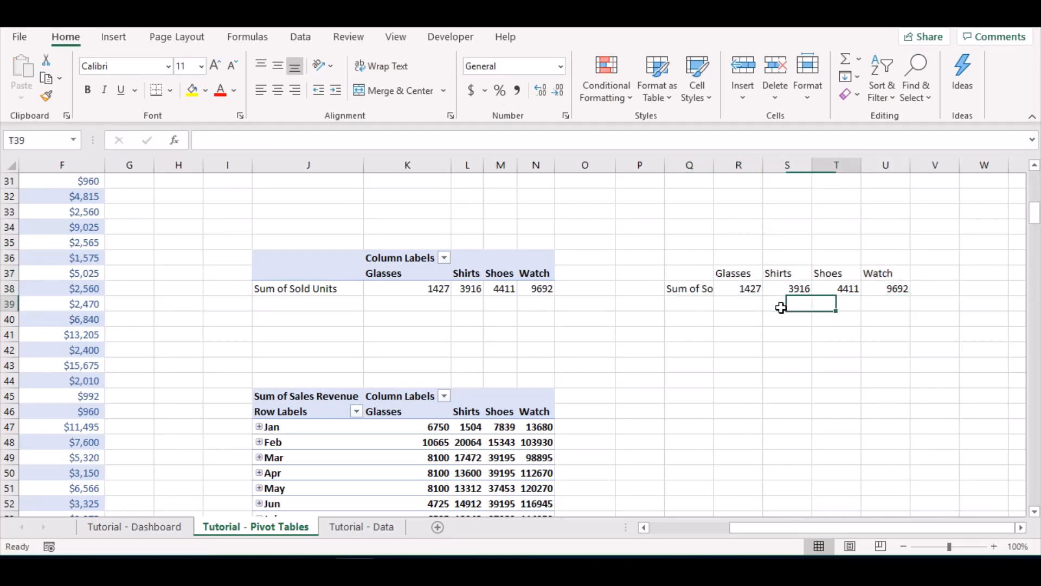
pyautogui.press('Right')
pyautogui.press('Right')
pyautogui.press('Right')
pyautogui.press('Right')
pyautogui.press('Right')
pyautogui.press('Right')
pyautogui.press('Right')
pyautogui.press('Left')
pyautogui.press('Left')
pyautogui.press('Left')
pyautogui.press('Left')
# Insert a Funnel chart from the product names and sold units in R37:U38
pyautogui.press('Up')
pyautogui.press('Up')
pyautogui.press('Left')
pyautogui.press('Left')
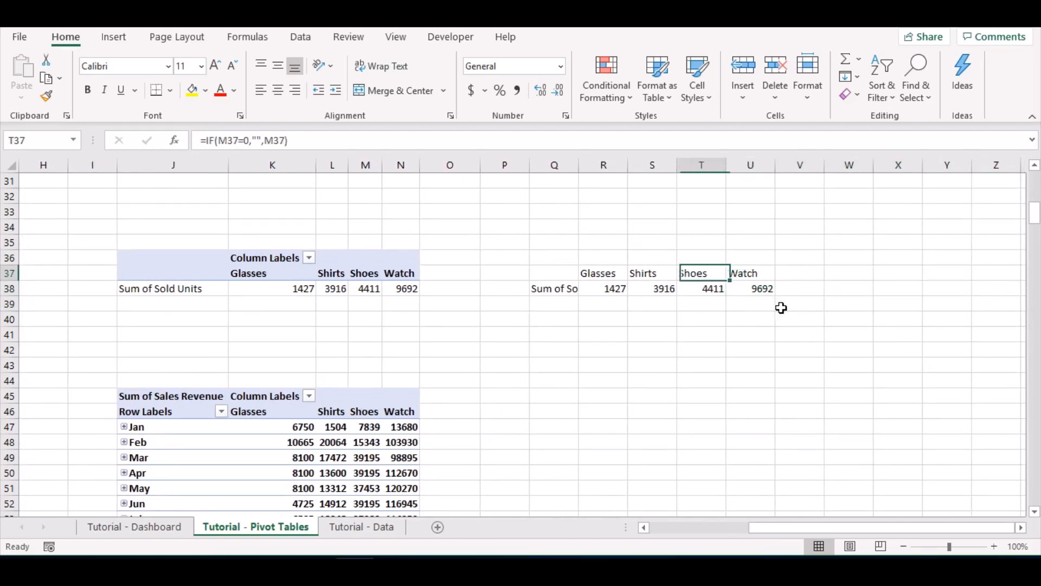
pyautogui.press('Left')
pyautogui.press('Left')
pyautogui.hotkey('shift', 'Down')
pyautogui.hotkey('shift', 'Right')
pyautogui.hotkey('shift', 'Right')
pyautogui.hotkey('shift', 'Right')
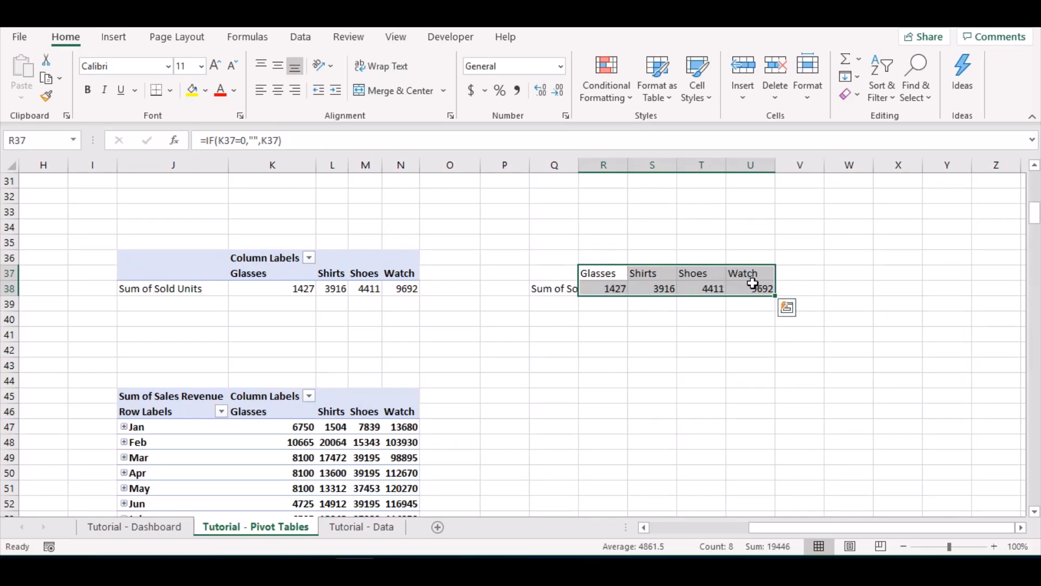
pyautogui.click(112, 37)
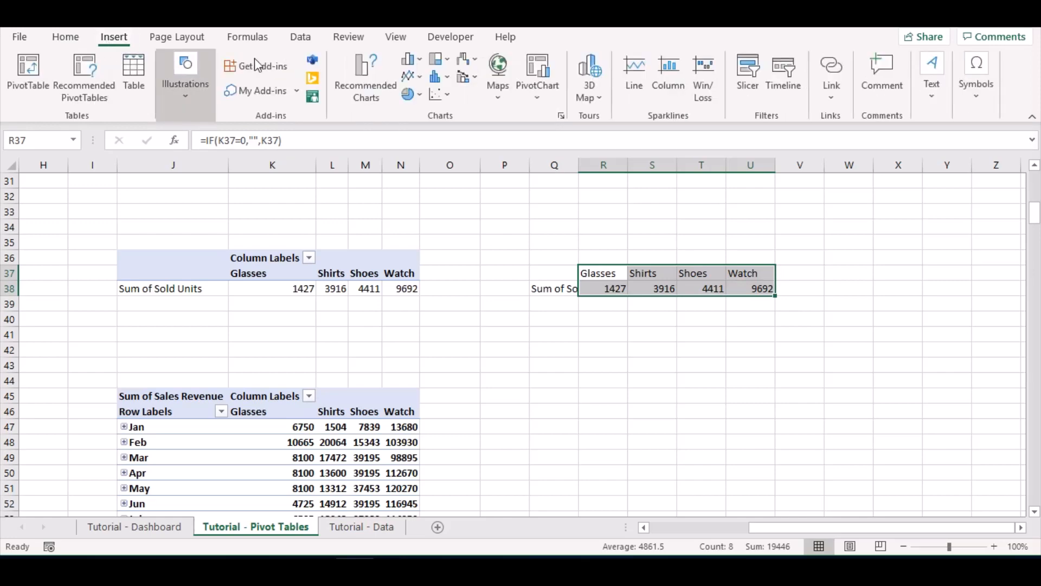
pyautogui.click(374, 93)
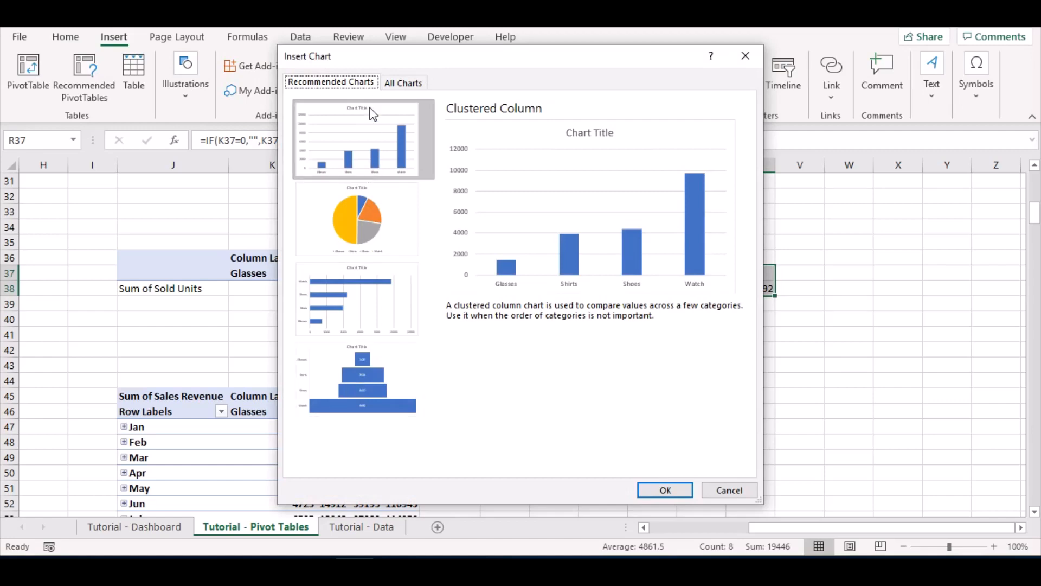
pyautogui.click(406, 83)
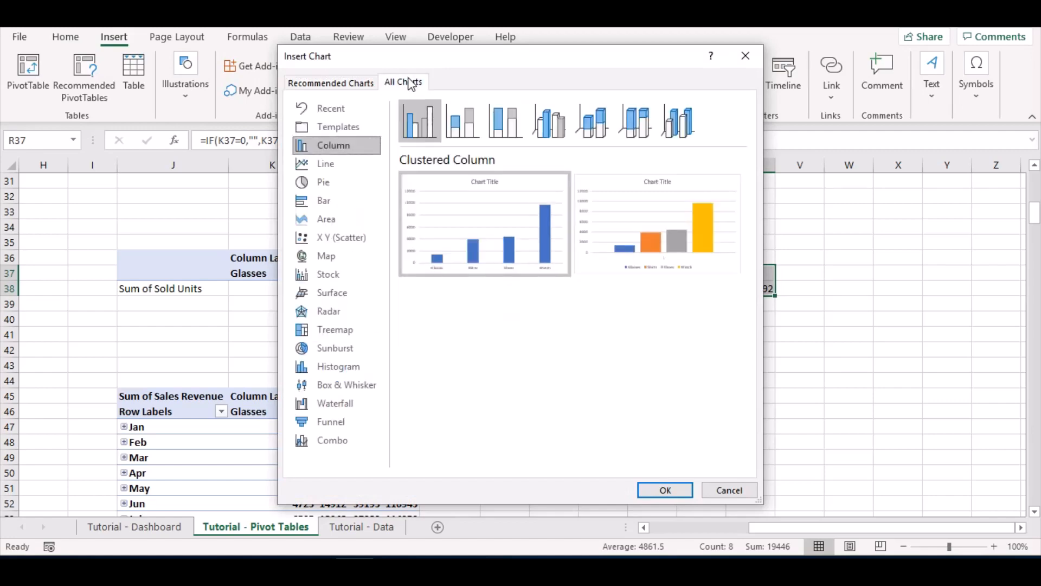
pyautogui.click(342, 420)
pyautogui.moveTo(470, 231)
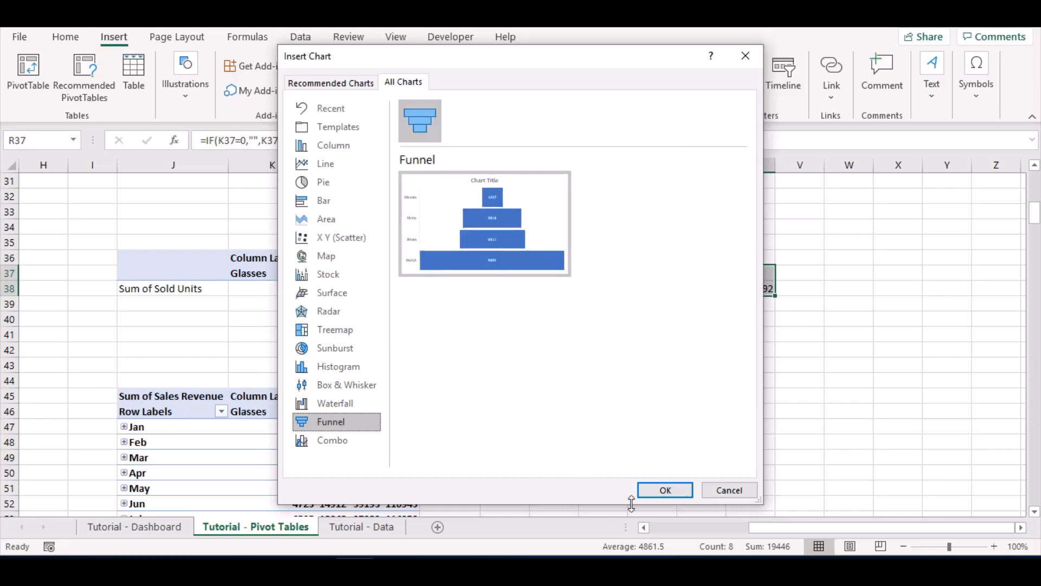
pyautogui.click(665, 490)
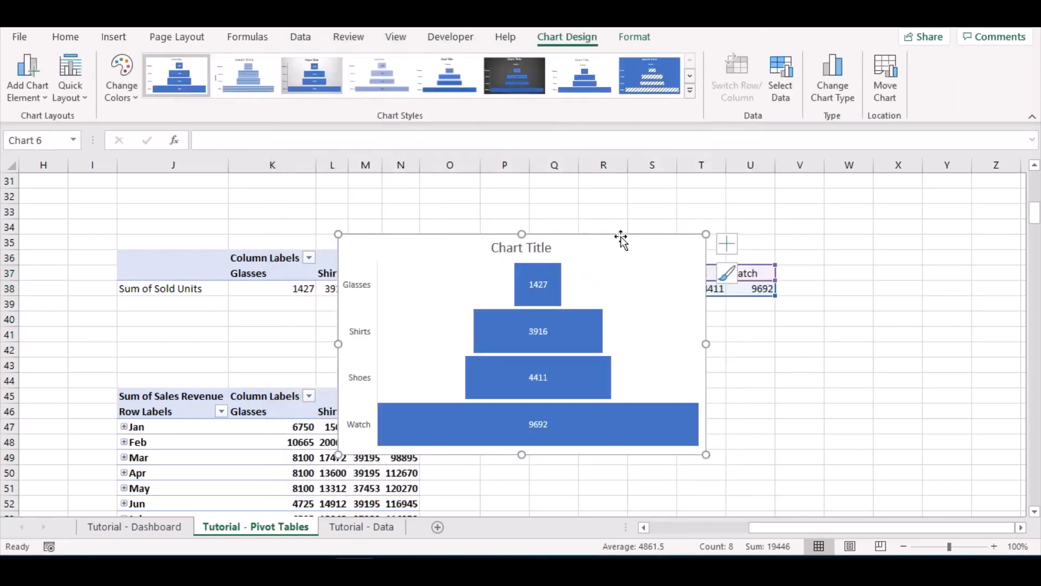
# Cut the funnel chart and paste it at cell AD16 on the Tutorial - Dashboard sheet
pyautogui.press('Delete')
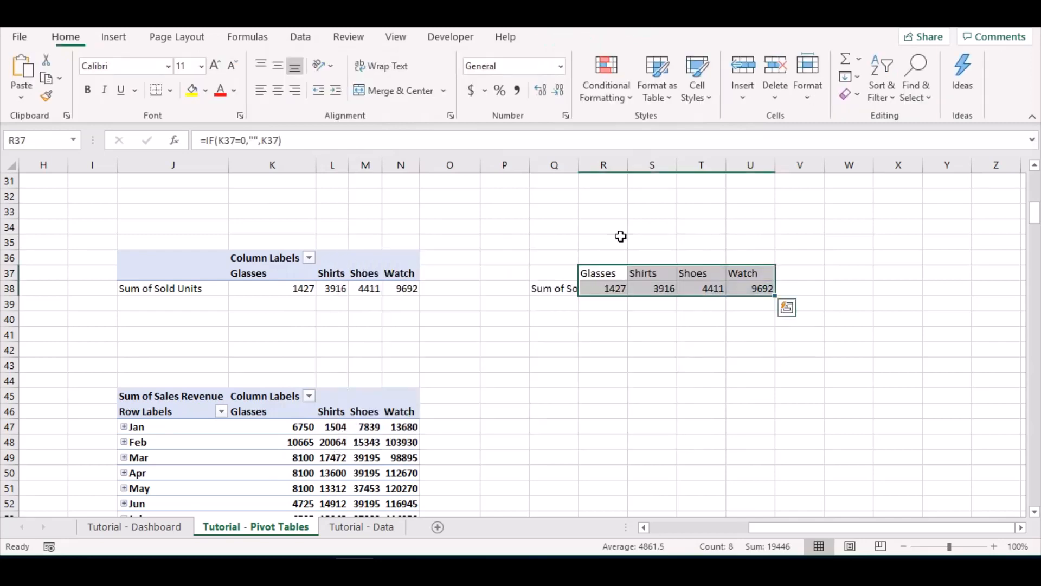
pyautogui.click(125, 528)
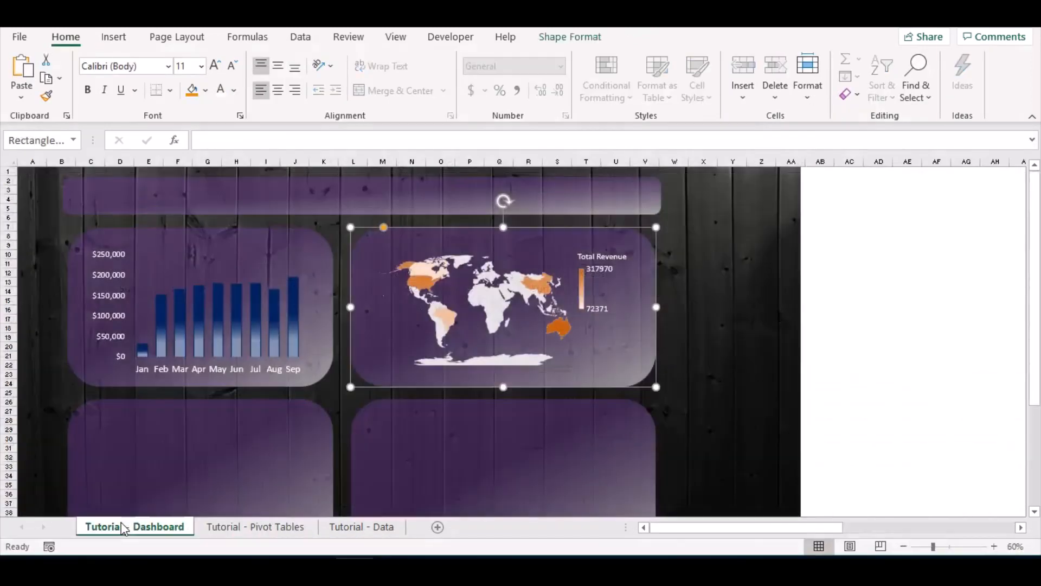
pyautogui.click(867, 311)
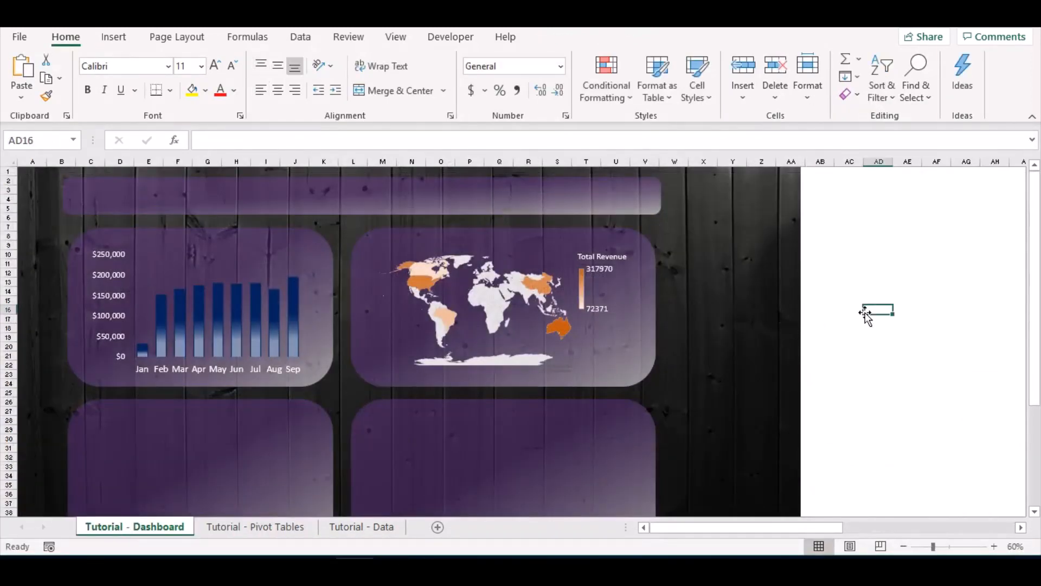
pyautogui.hotkey('ctrl', 'v')
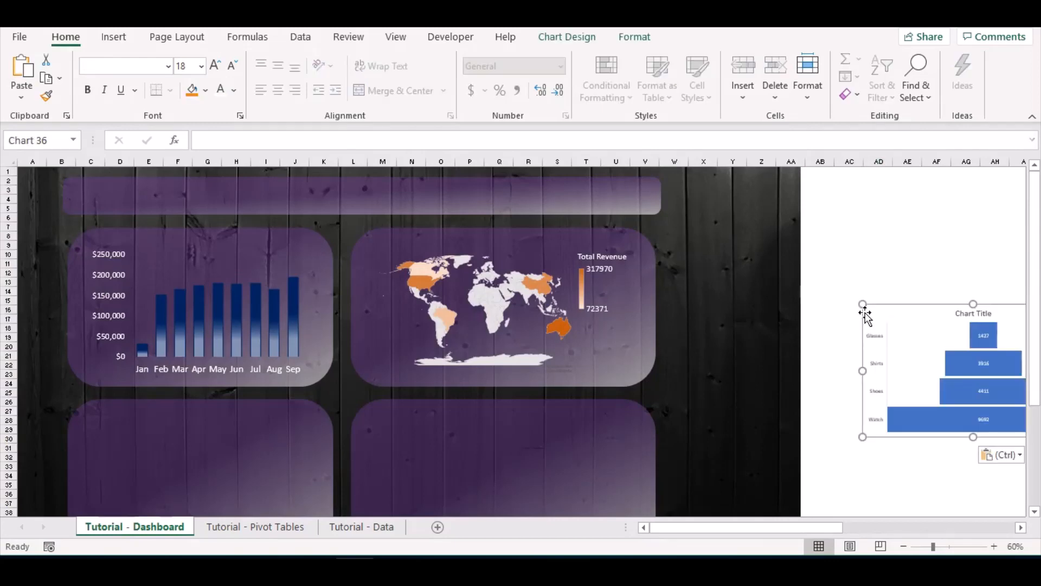
# Collapse the ribbon and move the funnel chart onto the empty purple panel below the monthly column chart
pyautogui.click(840, 264)
pyautogui.hotkey('ctrl', 'F1')
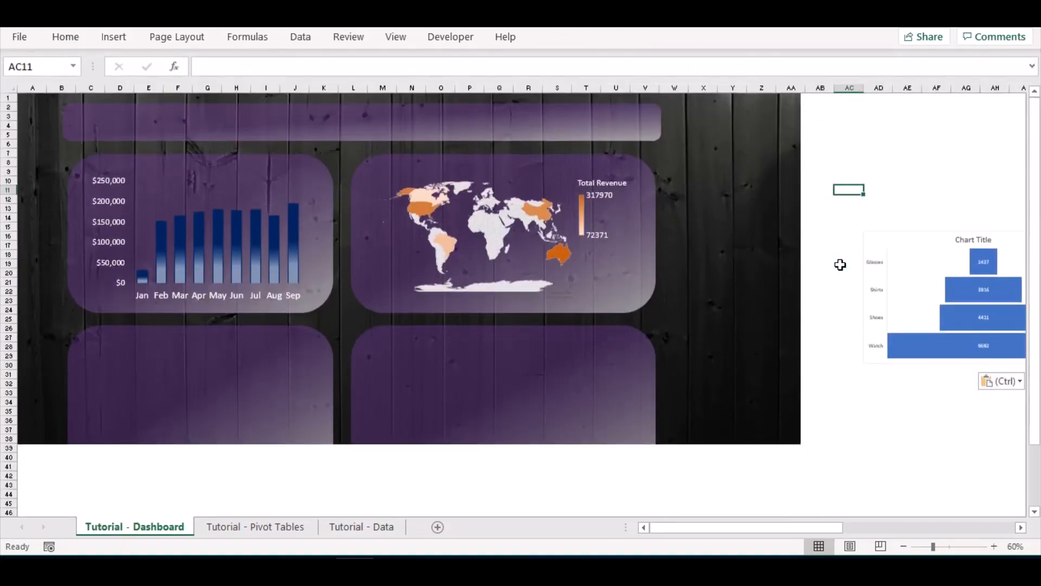
pyautogui.click(926, 291)
pyautogui.moveTo(921, 238); pyautogui.dragTo(143, 337)
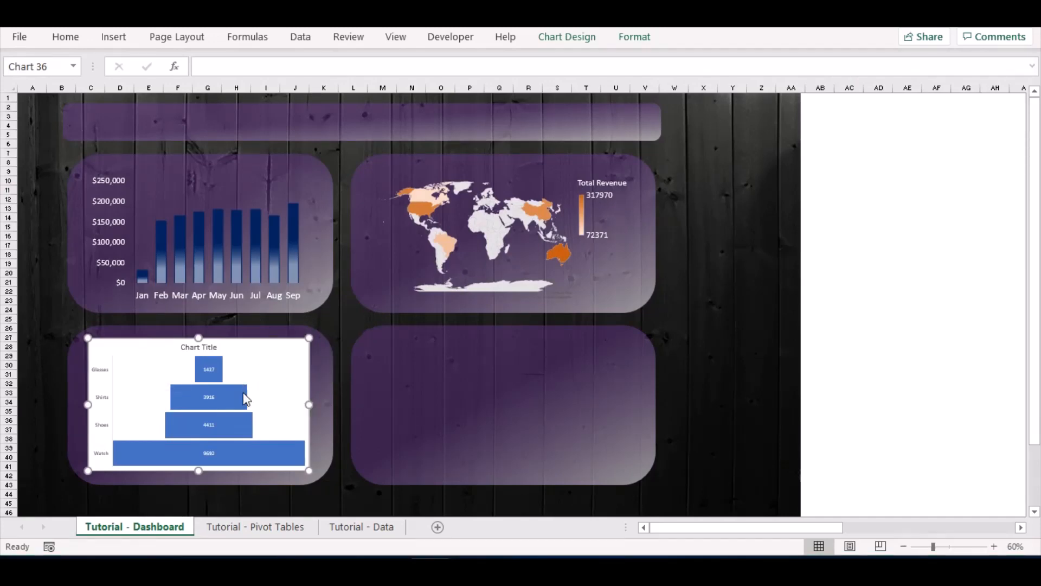
# Set the funnel chart's plot area to no fill and no border line
pyautogui.rightClick(266, 375)
pyautogui.click(325, 516)
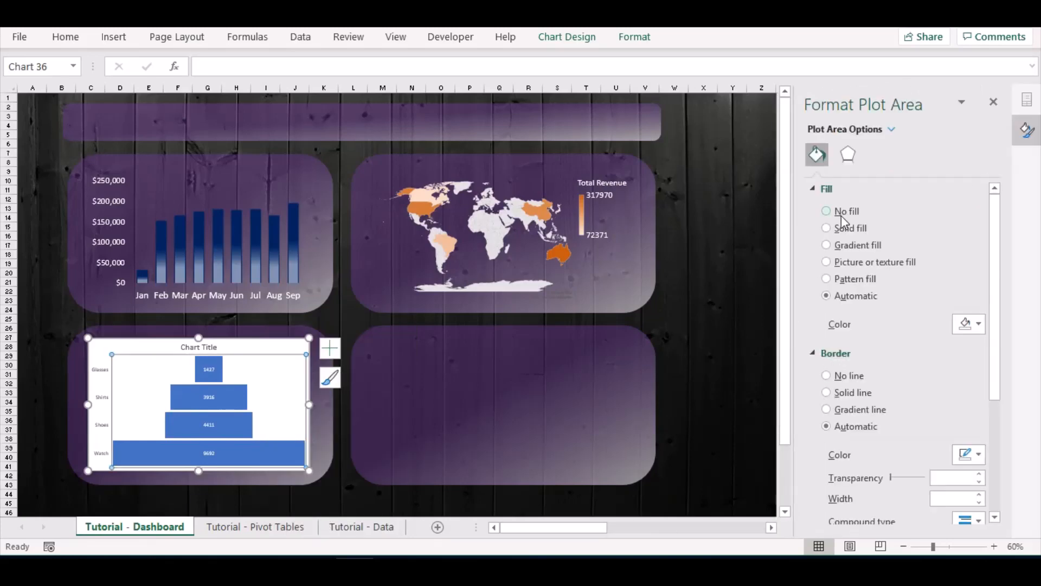
pyautogui.click(844, 212)
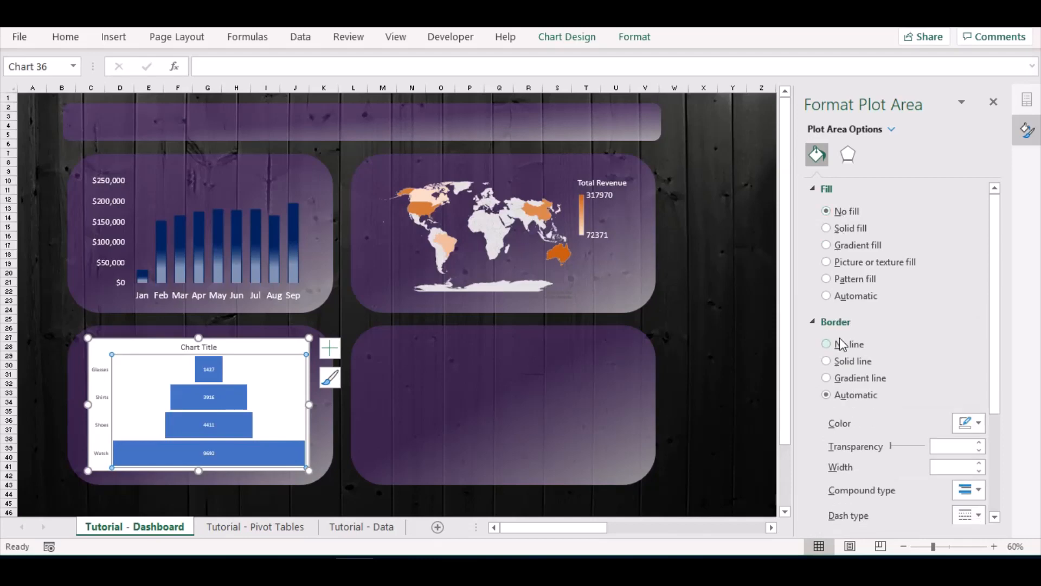
pyautogui.click(844, 340)
# Set the funnel chart's chart area to no fill and no border line, and delete the chart title
pyautogui.click(295, 349)
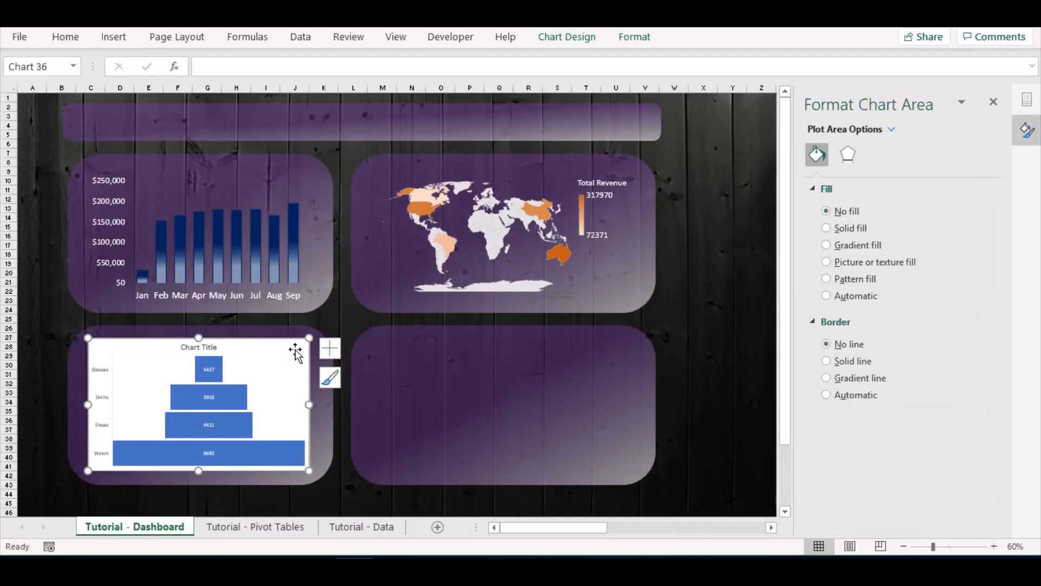
pyautogui.click(826, 211)
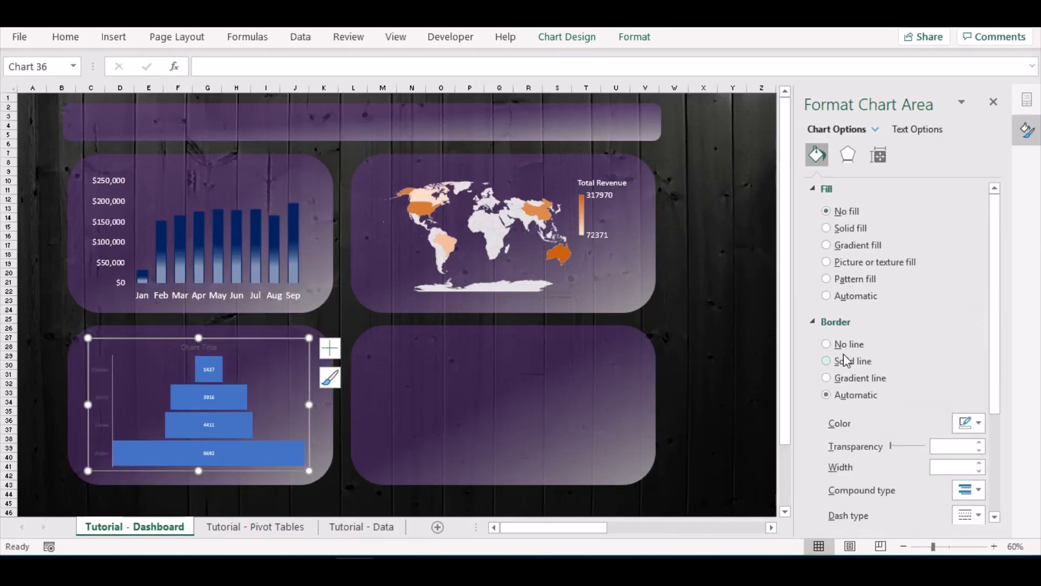
pyautogui.click(827, 344)
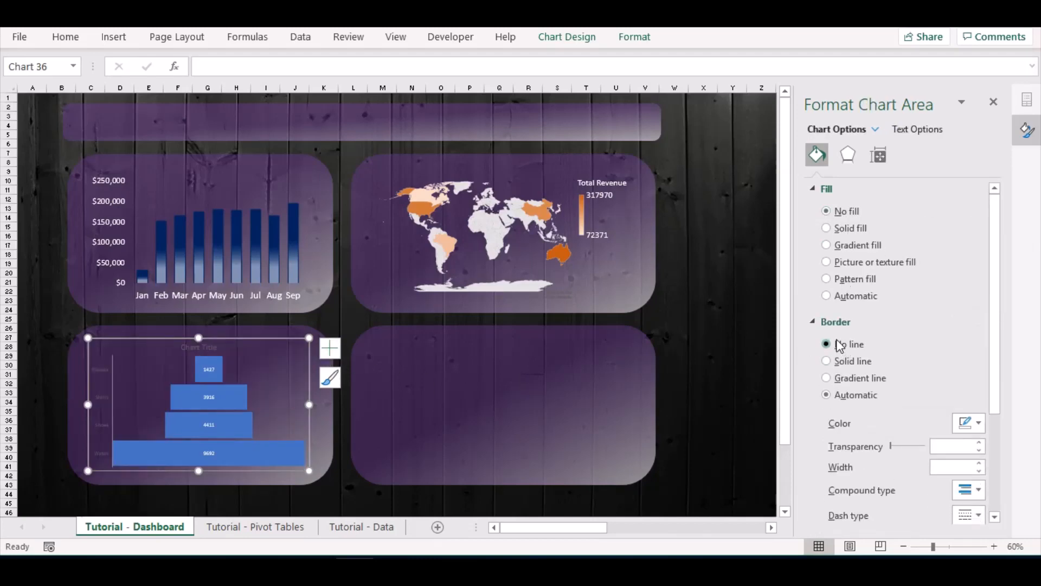
pyautogui.click(197, 346)
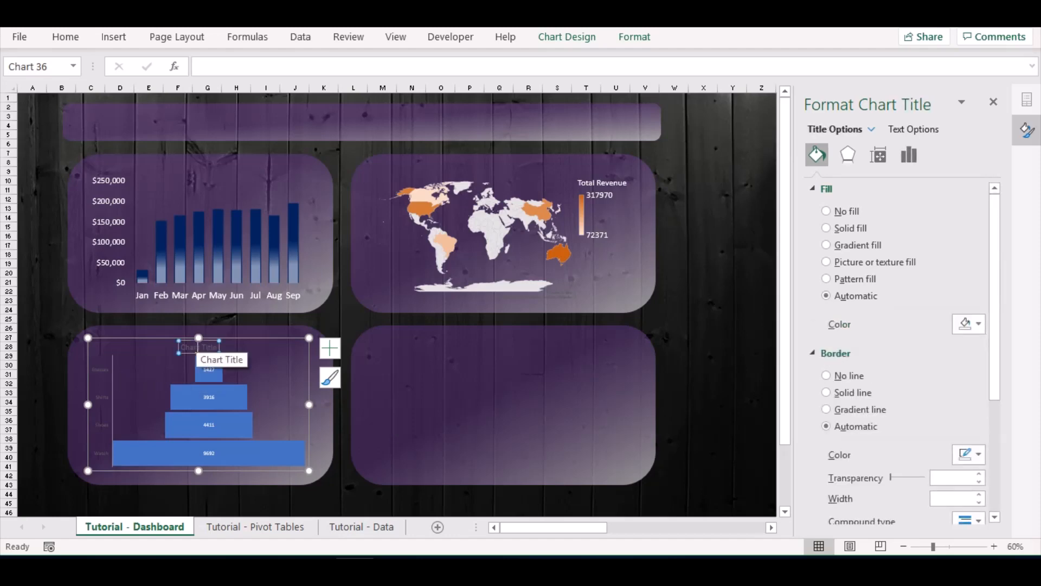
pyautogui.press('Delete')
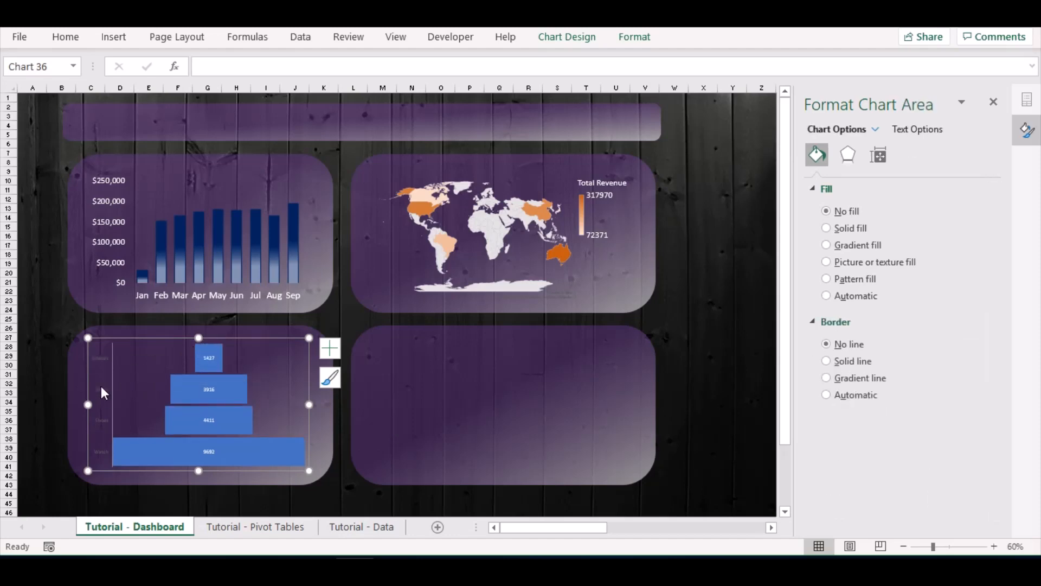
# Make the funnel chart's vertical axis labels white and enlarge them to font size 14
pyautogui.click(102, 386)
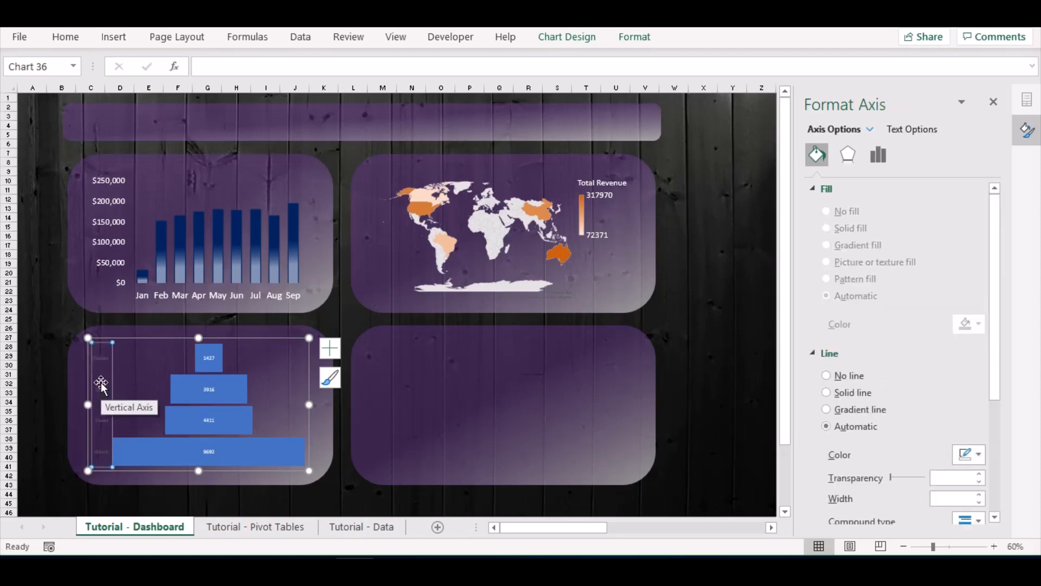
pyautogui.hotkey('ctrl', 'F1')
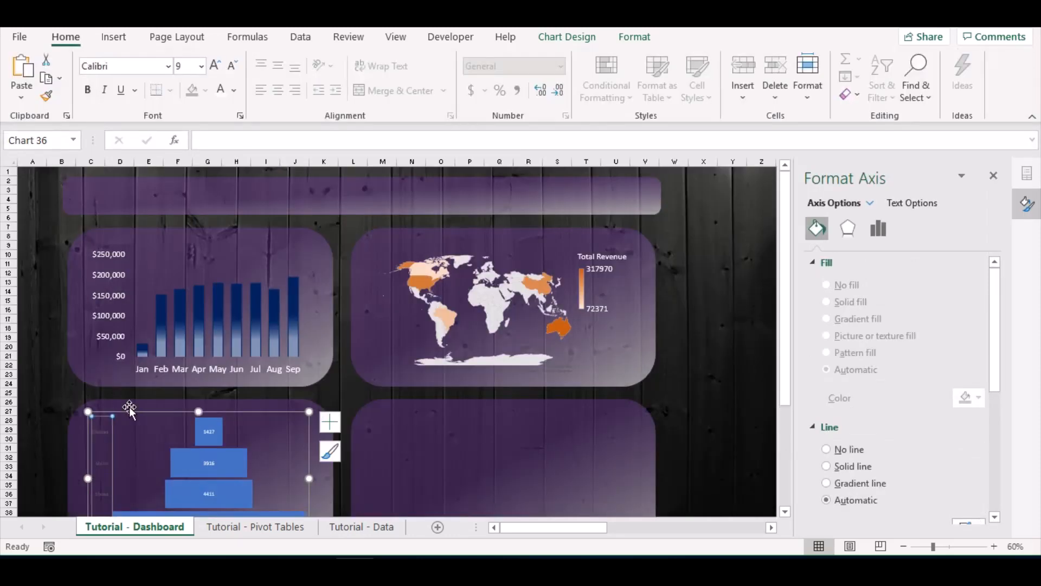
pyautogui.scroll(-3, 135, 396)
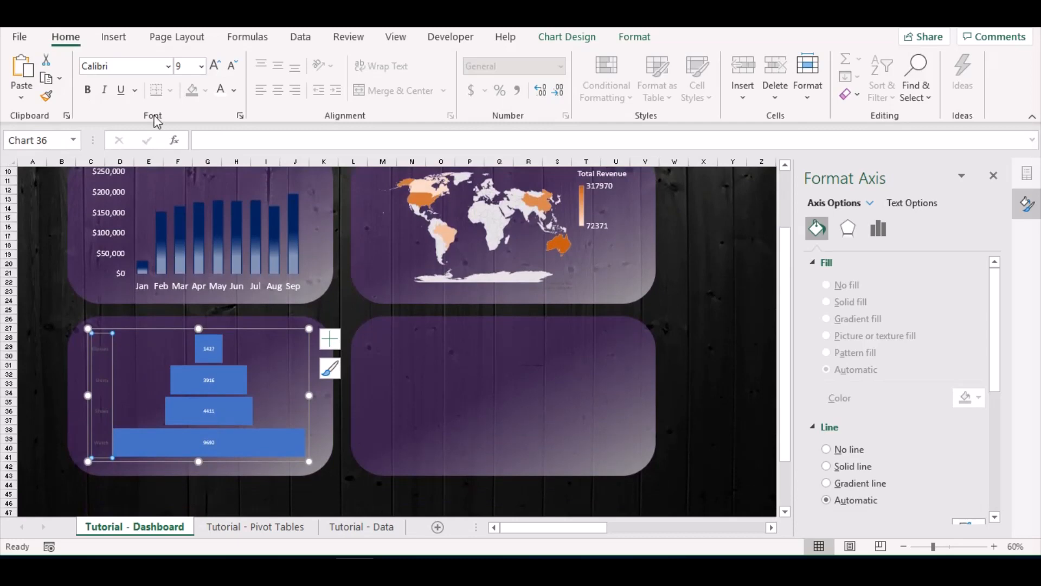
pyautogui.click(223, 95)
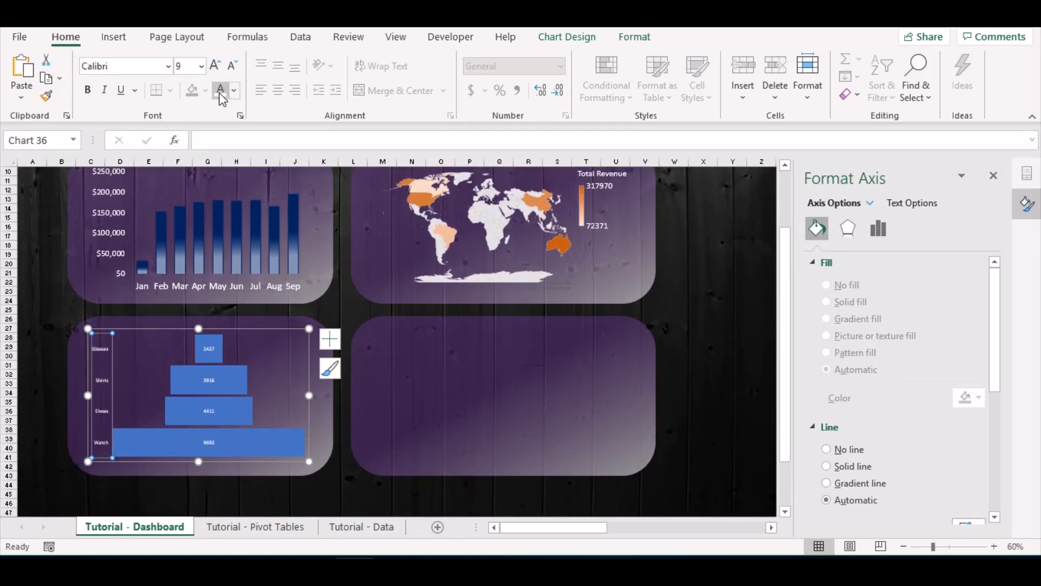
pyautogui.click(216, 66)
pyautogui.click(215, 66)
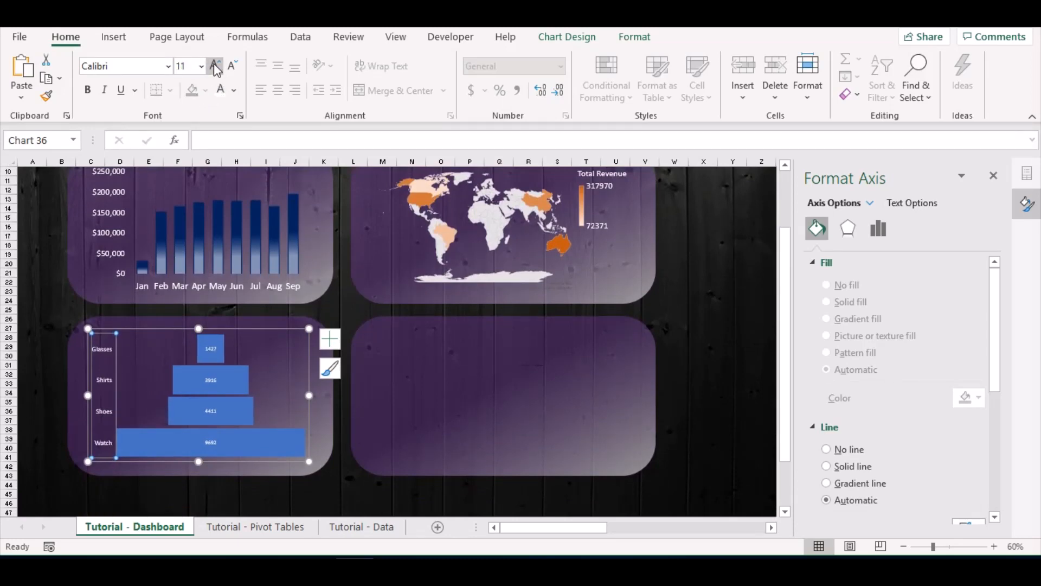
pyautogui.click(215, 66)
pyautogui.click(216, 66)
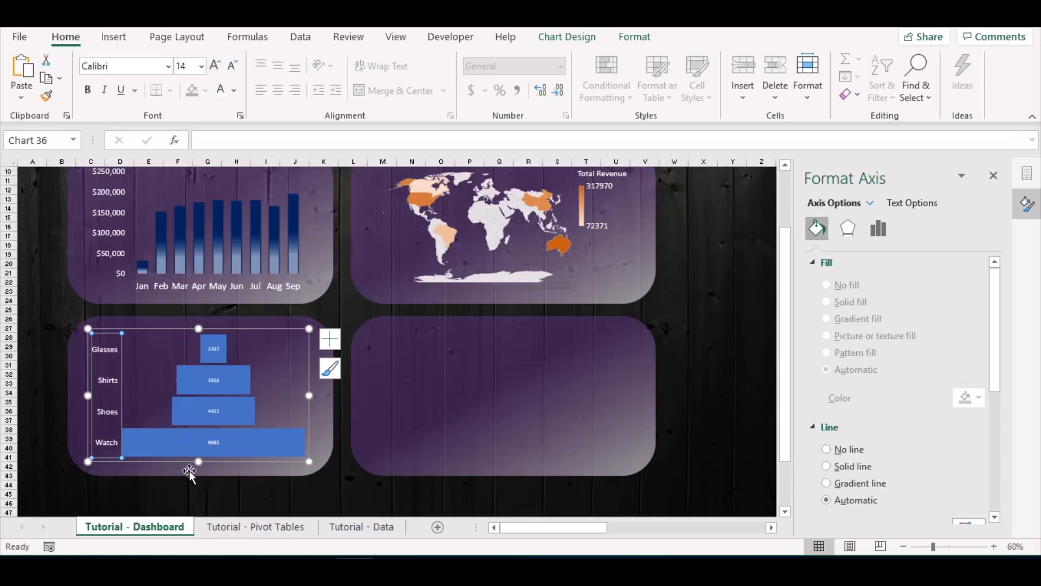
# Enlarge the funnel chart's data labels to font size 16
pyautogui.click(213, 442)
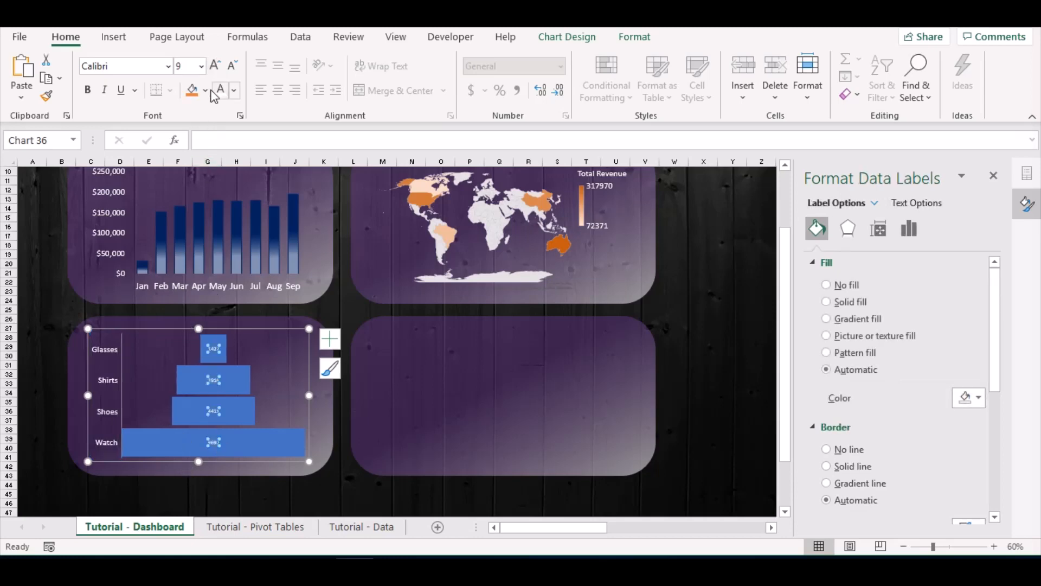
pyautogui.click(215, 66)
pyautogui.click(215, 66)
pyautogui.click(215, 66)
pyautogui.click(215, 66)
pyautogui.click(215, 66)
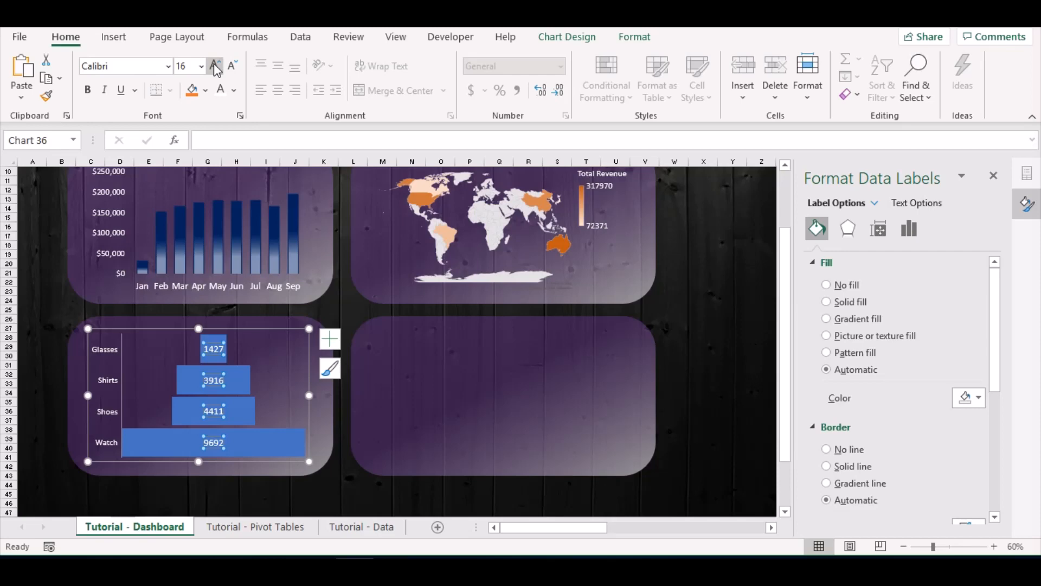
# Give the funnel bars no border line and a linear gradient fill angled at 270°
pyautogui.click(269, 459)
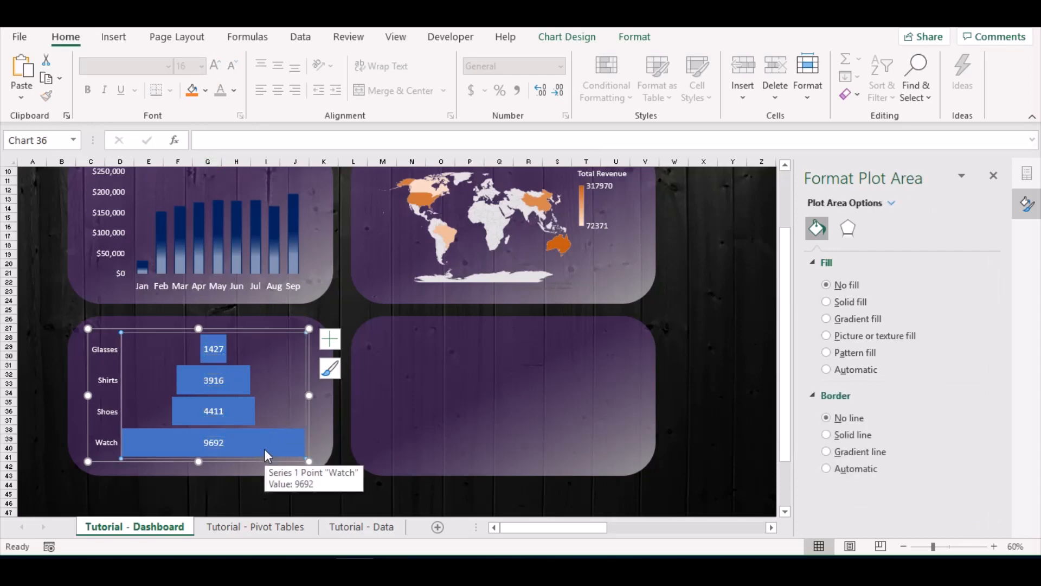
pyautogui.click(267, 447)
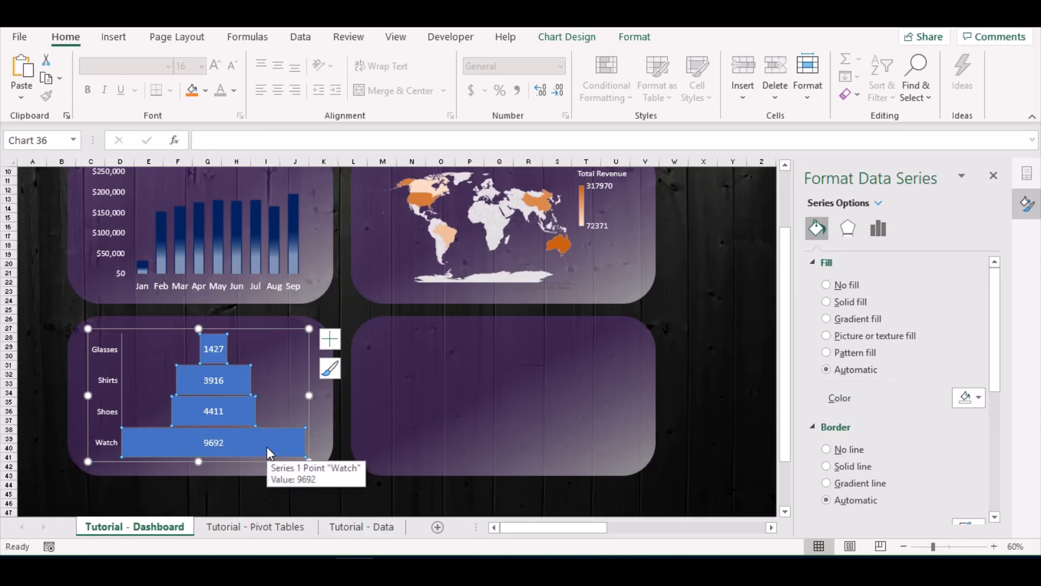
pyautogui.click(825, 450)
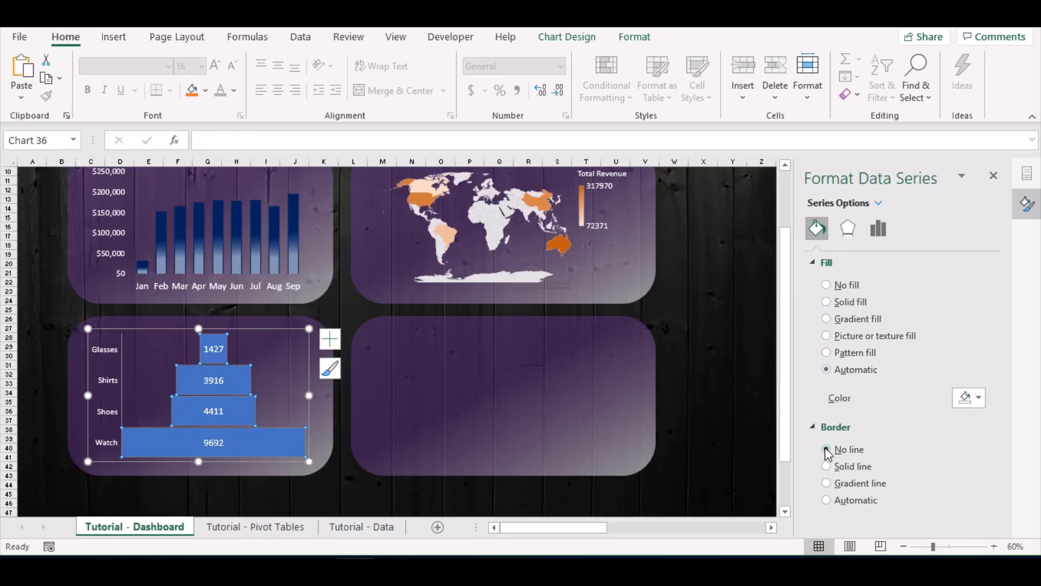
pyautogui.click(841, 319)
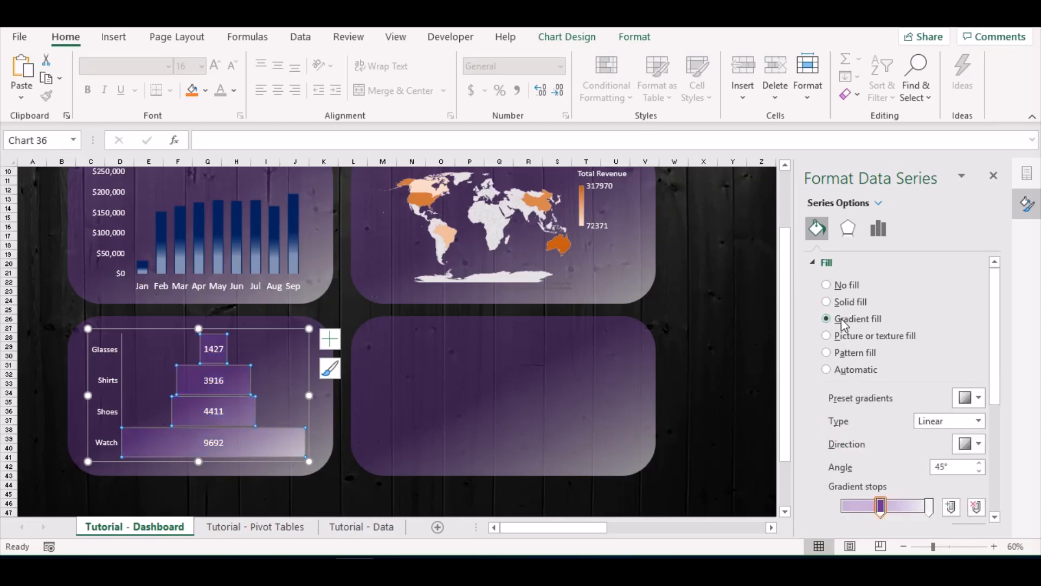
pyautogui.scroll(-3, 922, 328)
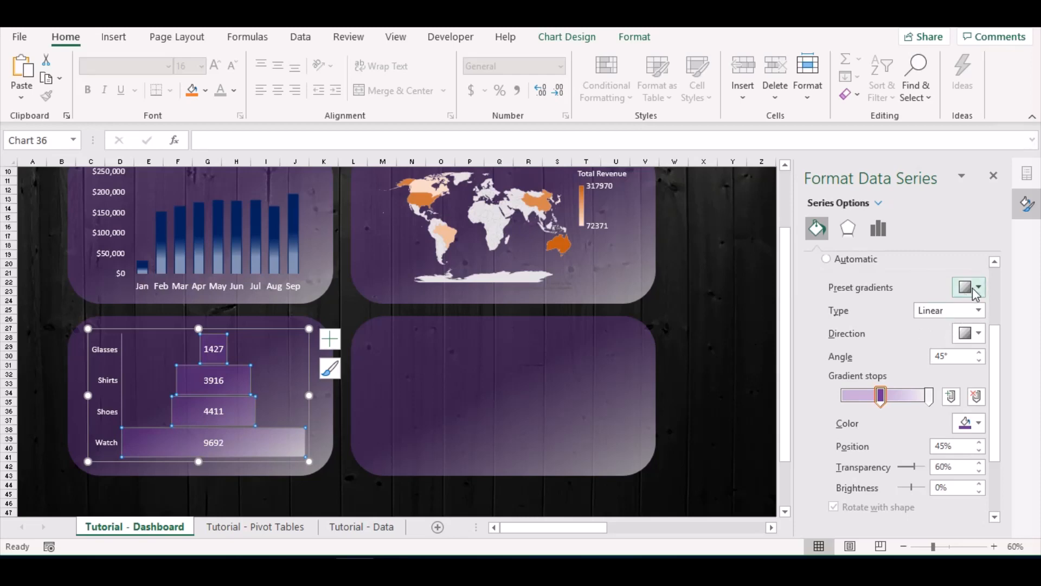
pyautogui.click(980, 336)
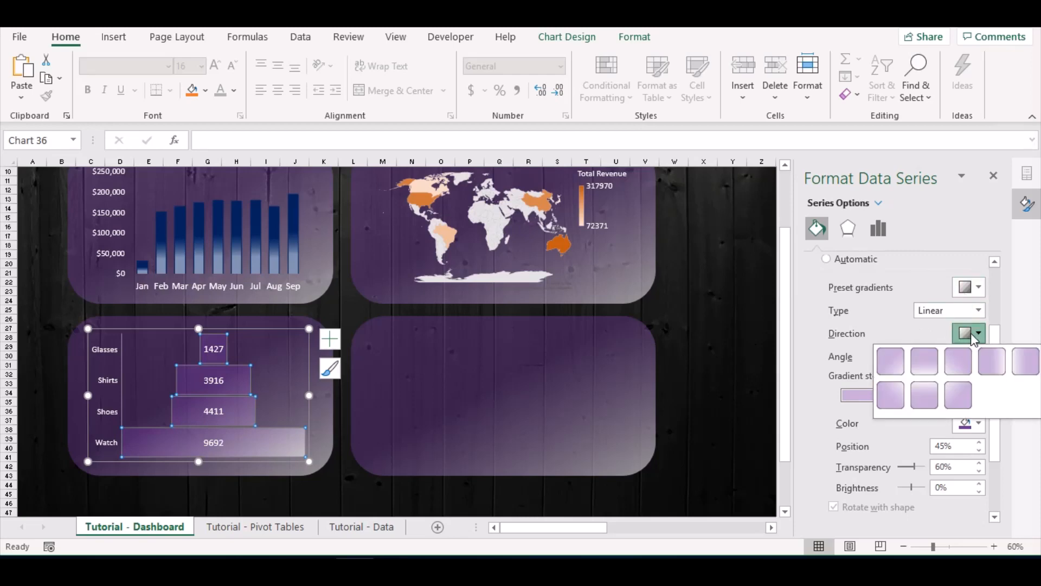
pyautogui.click(923, 362)
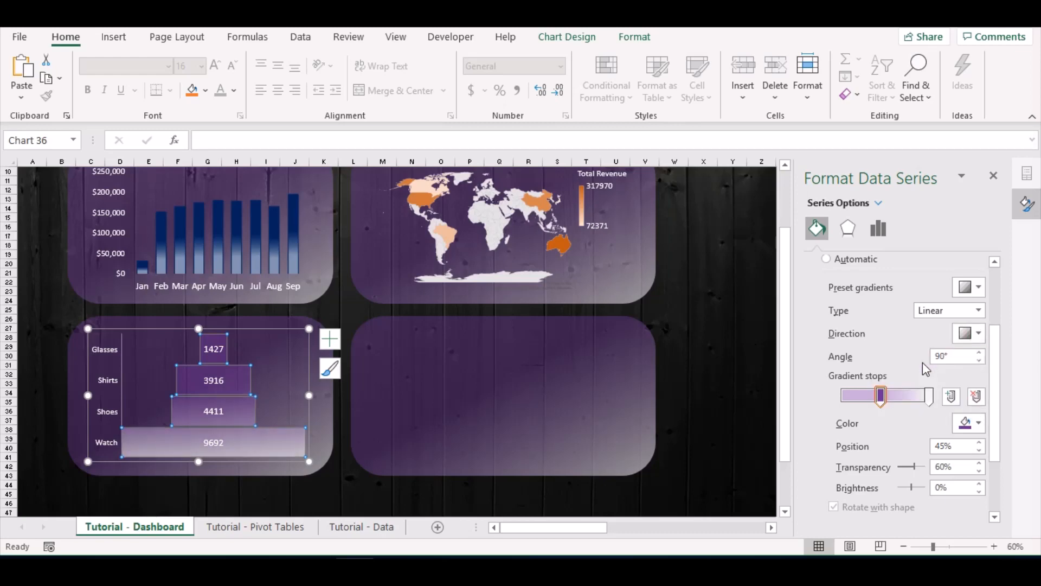
pyautogui.click(971, 332)
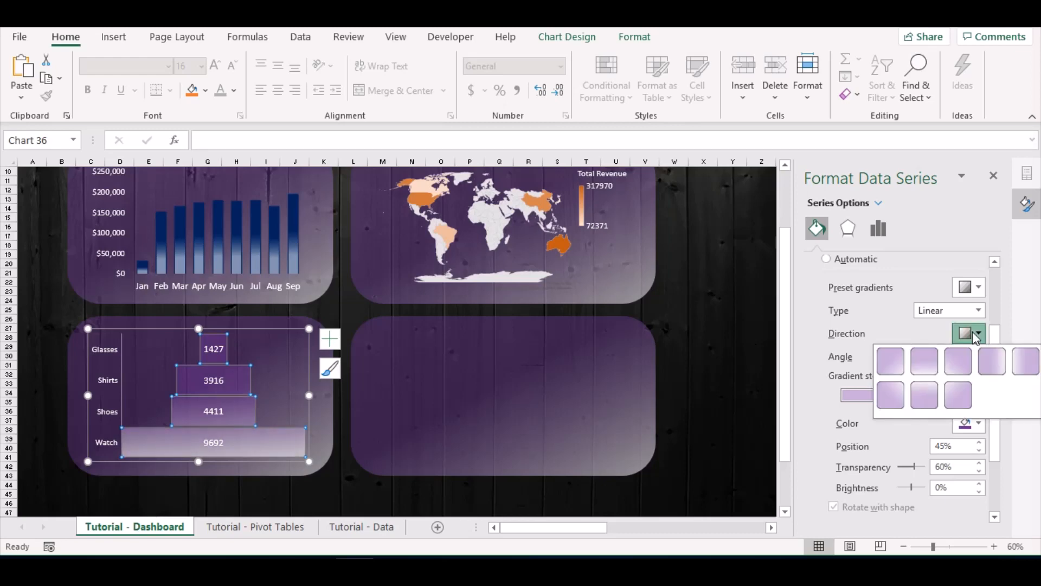
pyautogui.click(922, 400)
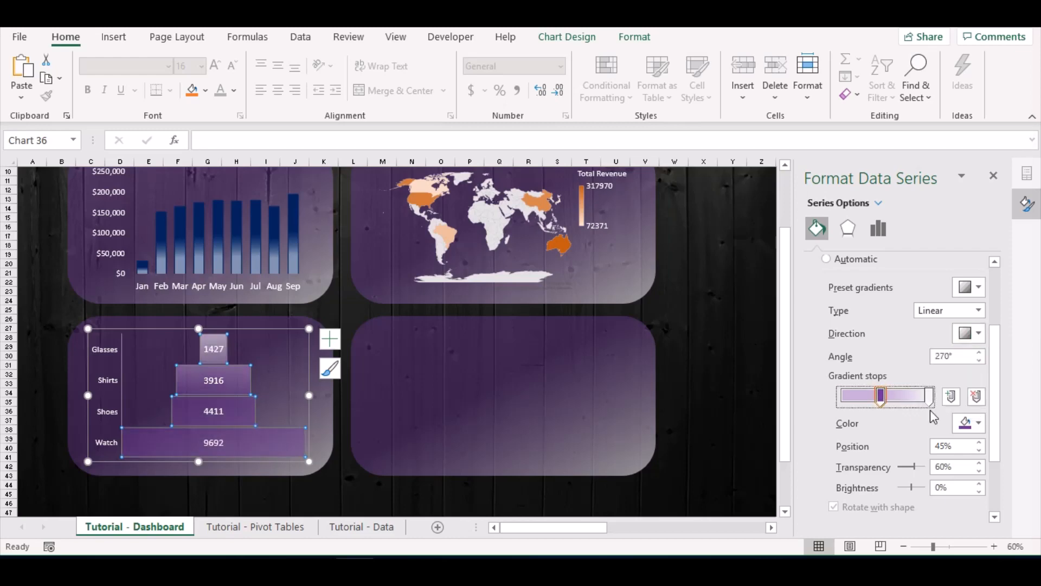
# Recolour the funnel bars' purple gradient stop dark blue, move it to position 0%, and set its transparency to 30%
pyautogui.click(971, 425)
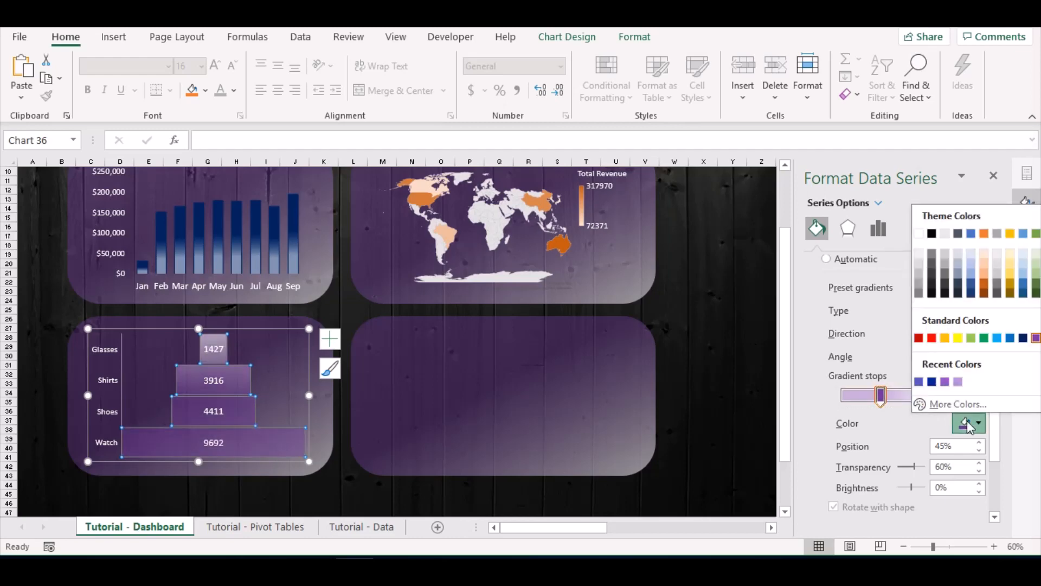
pyautogui.click(1023, 294)
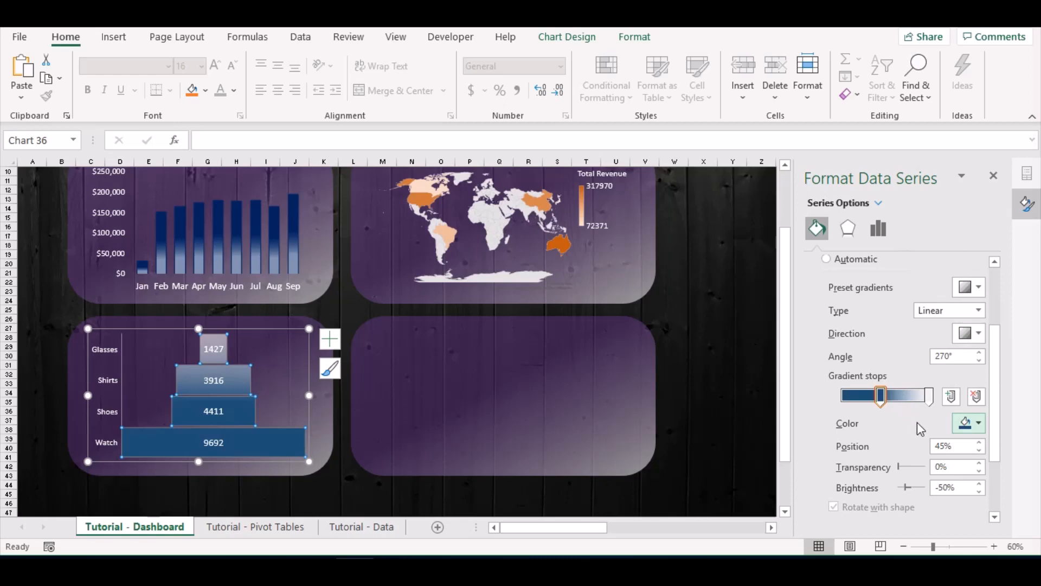
pyautogui.moveTo(880, 396); pyautogui.dragTo(833, 398)
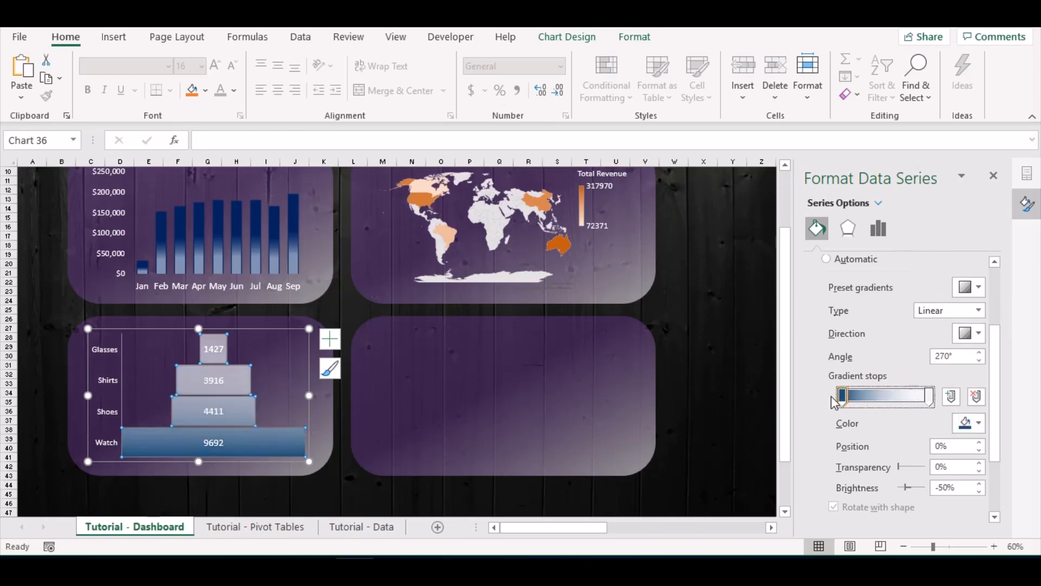
pyautogui.moveTo(960, 467); pyautogui.dragTo(914, 469)
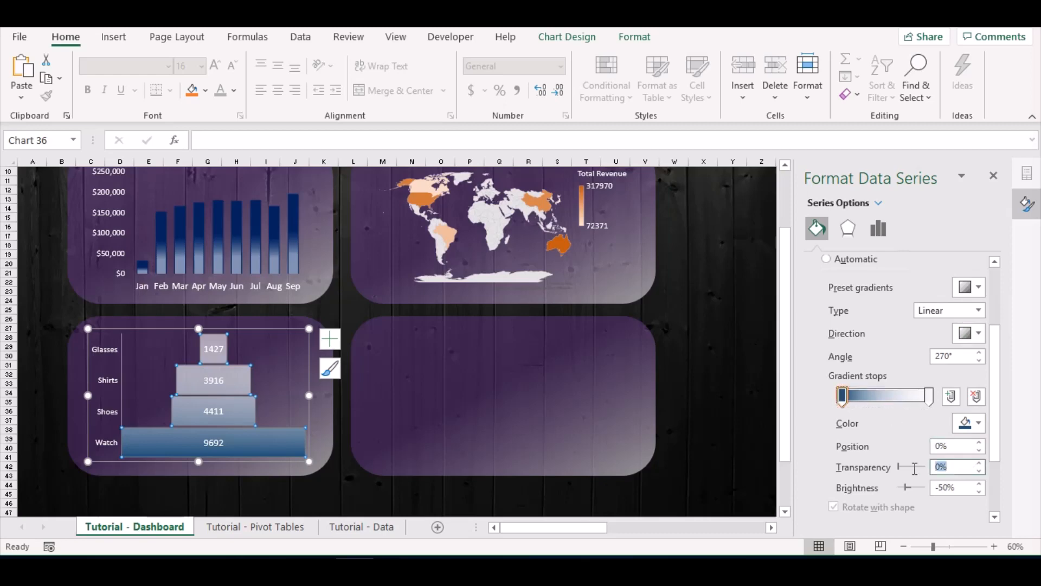
pyautogui.write('30%')
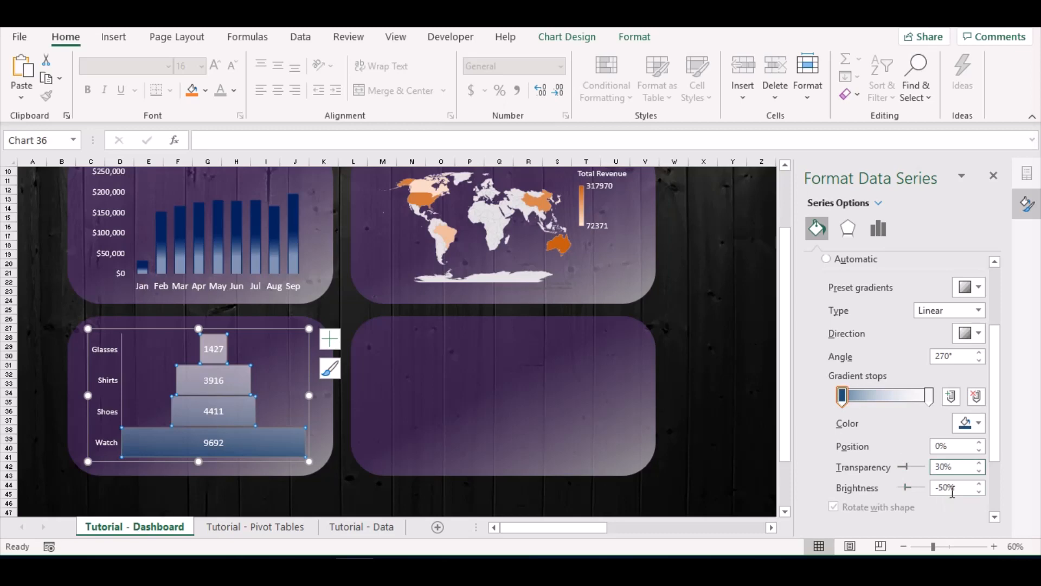
# Set the transparency of the funnel bars' gradient stop at position 100% to 80%, and deselect the chart
pyautogui.click(929, 397)
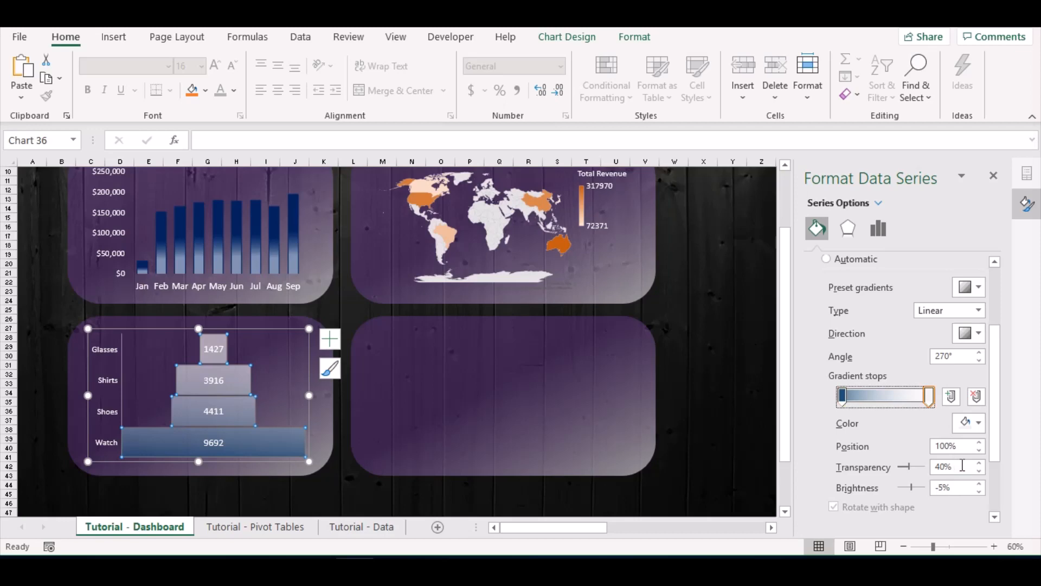
pyautogui.moveTo(963, 465); pyautogui.dragTo(905, 470)
pyautogui.write('80')
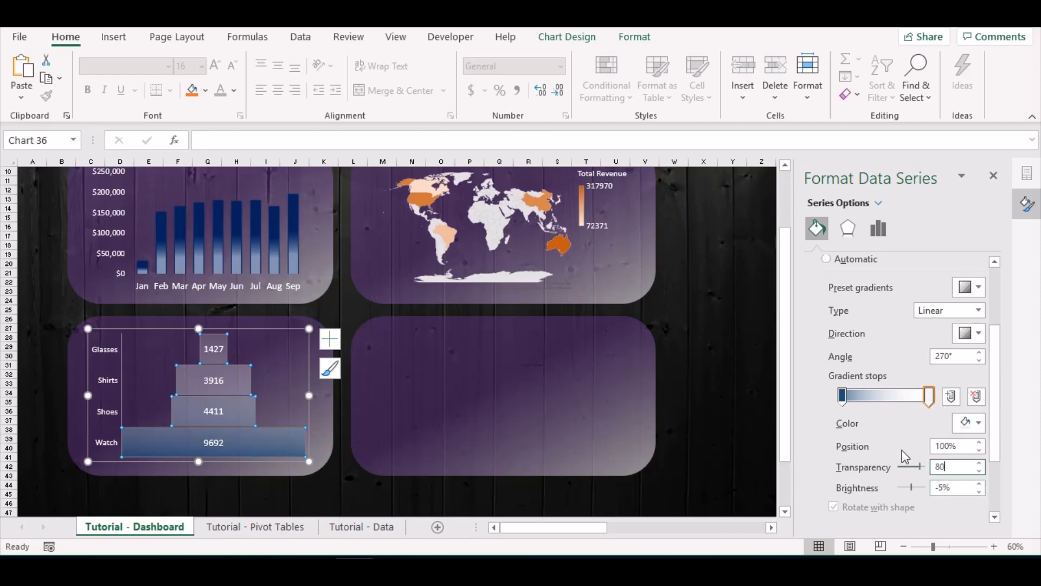
pyautogui.click(331, 483)
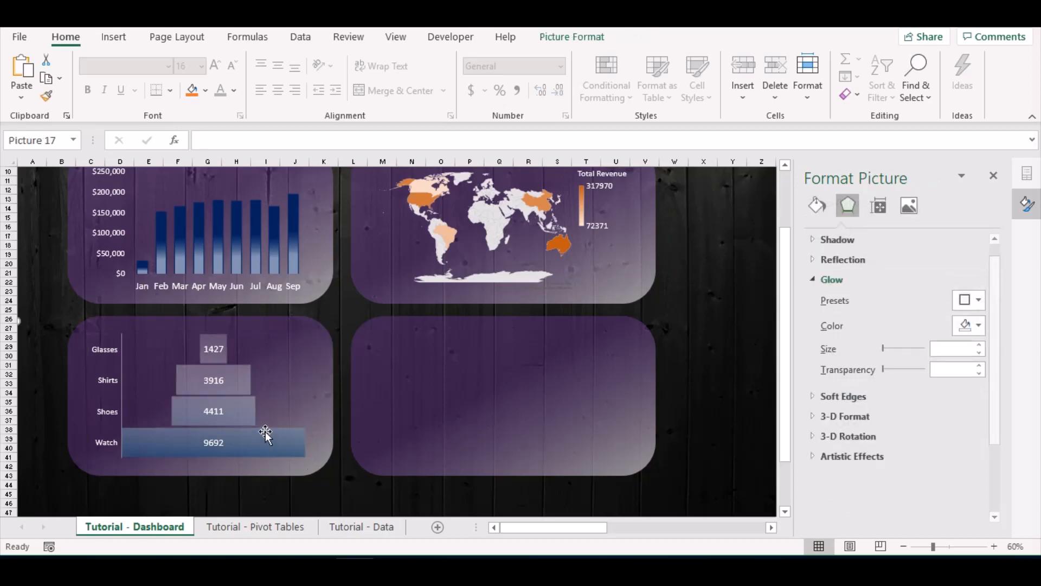
# Remove the line from the funnel chart's vertical axis
pyautogui.click(103, 384)
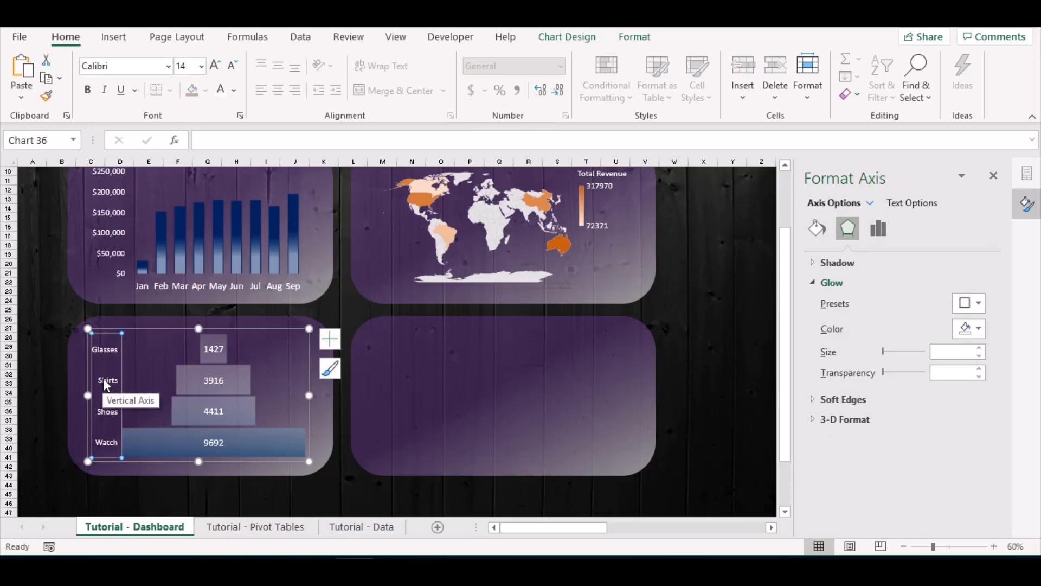
pyautogui.click(822, 232)
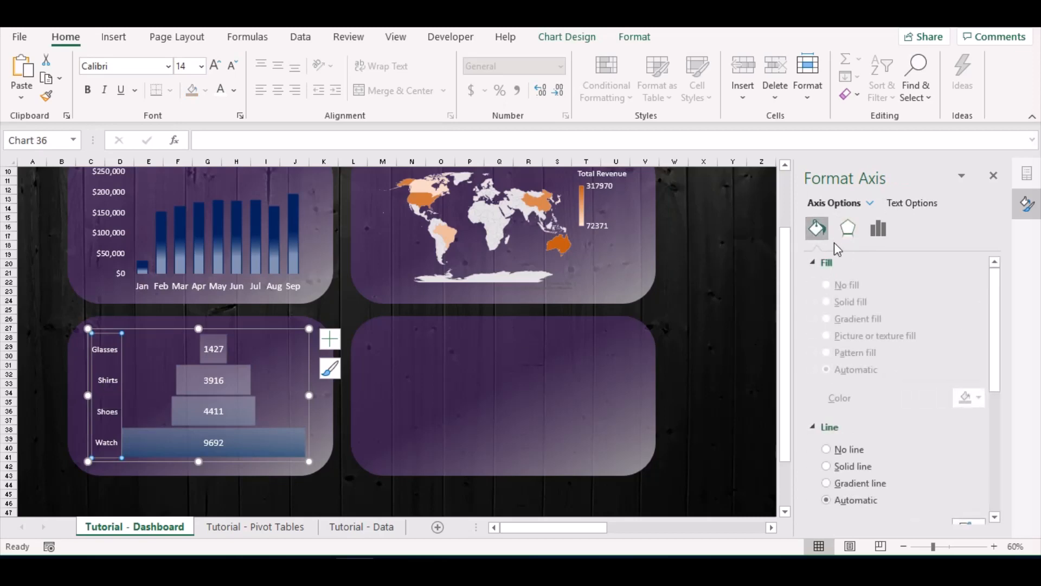
pyautogui.click(826, 450)
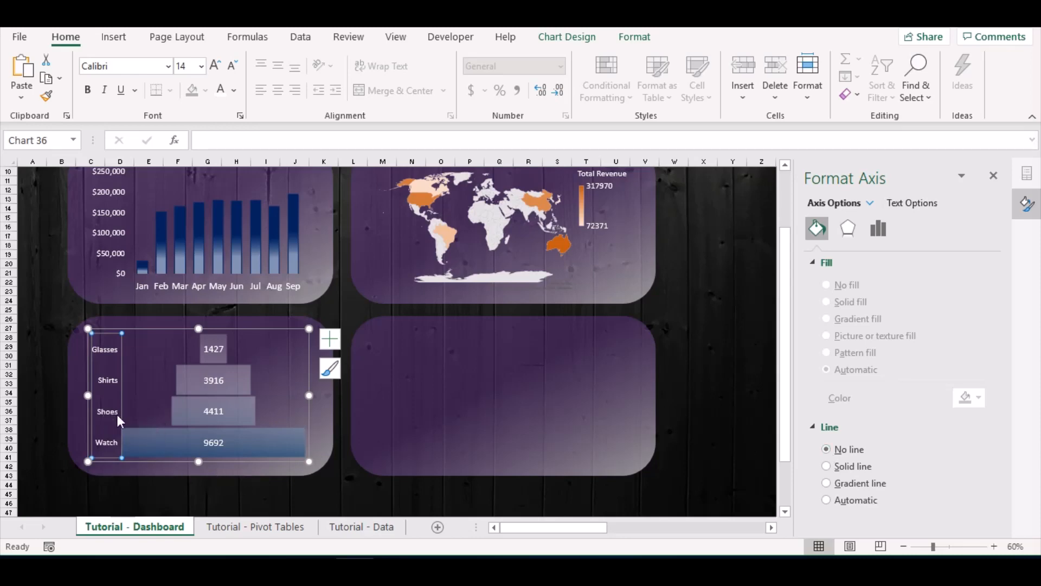
# Increase the funnel chart's category axis labels to font size 16 and deselect the chart
pyautogui.click(215, 65)
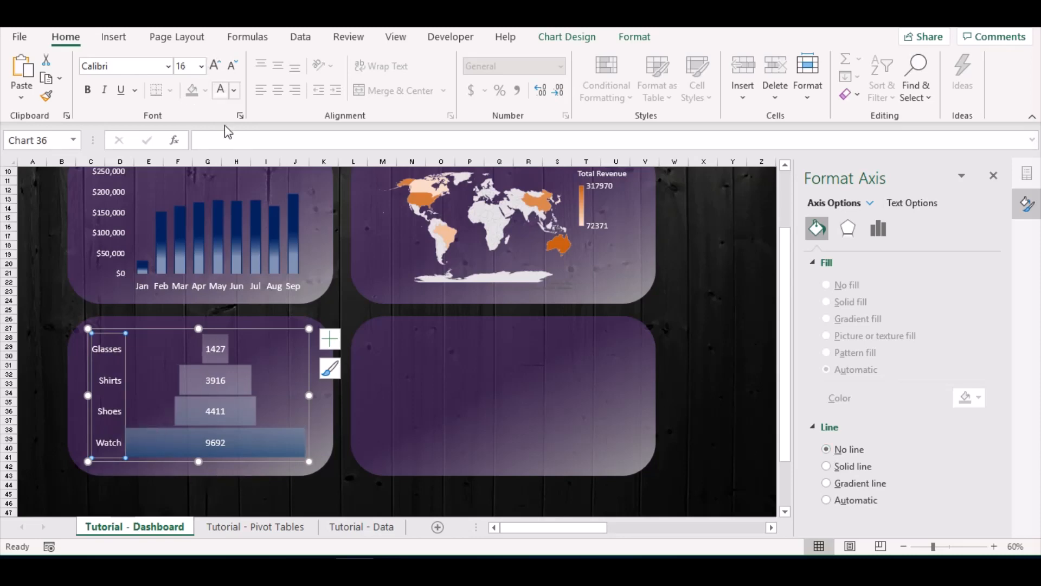
pyautogui.click(249, 495)
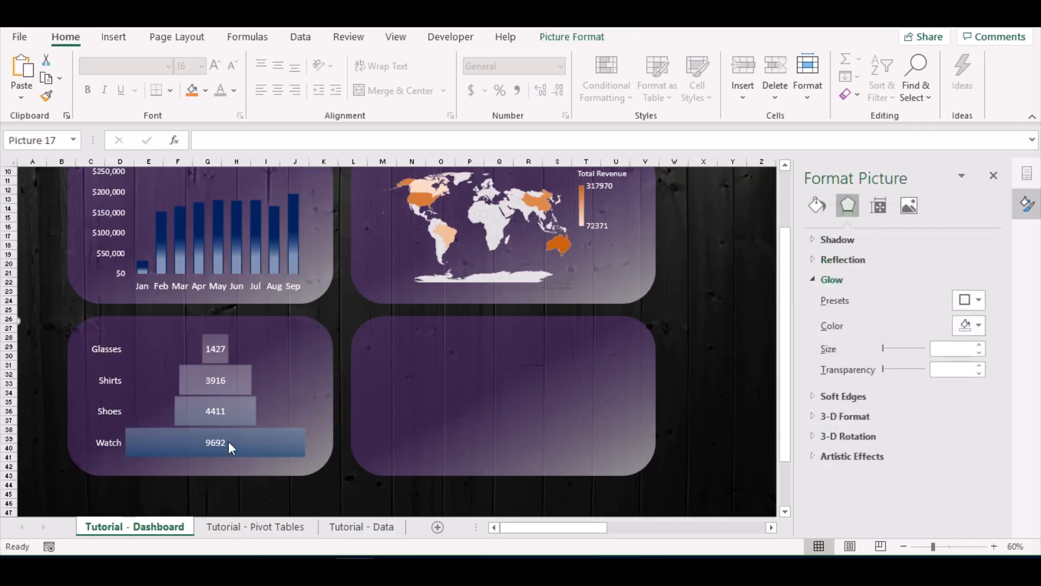
pyautogui.click(265, 428)
pyautogui.click(366, 478)
# Go to the monthly Sum of Sales Revenue pivot table by product on the Tutorial - Pivot Tables sheet
pyautogui.click(266, 527)
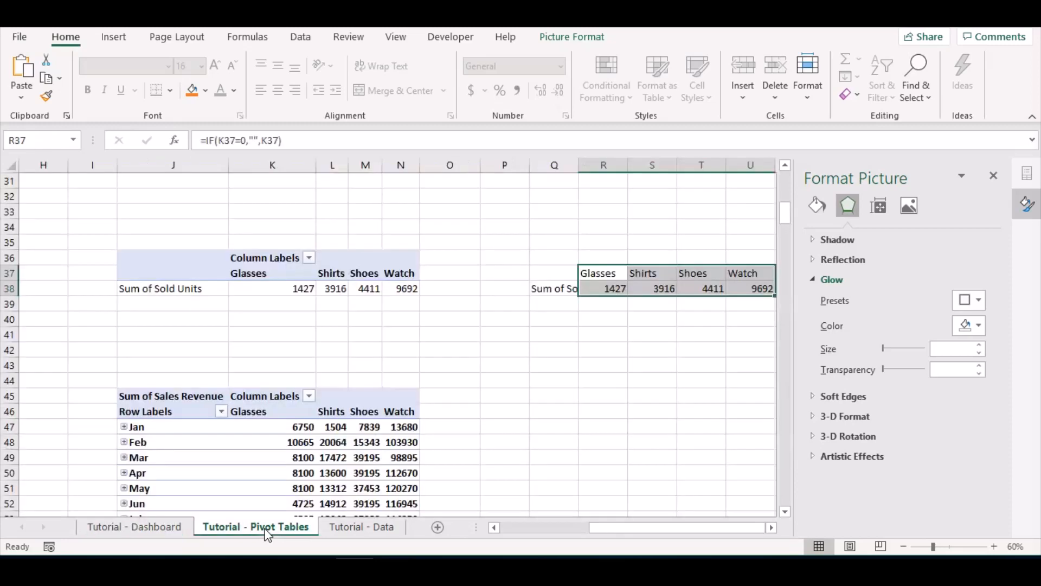
pyautogui.click(633, 341)
pyautogui.scroll(-4, 632, 346)
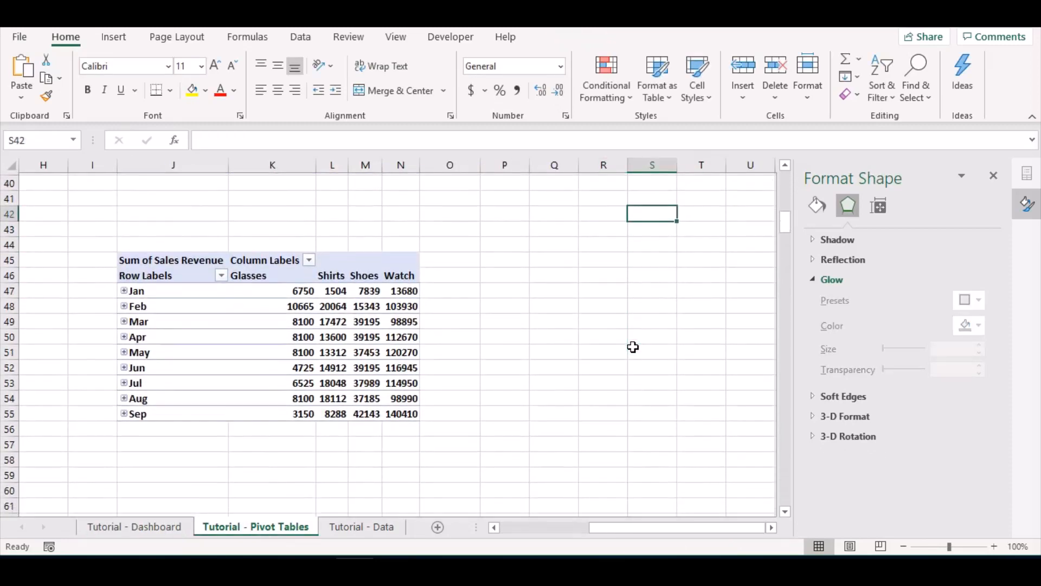
pyautogui.click(603, 272)
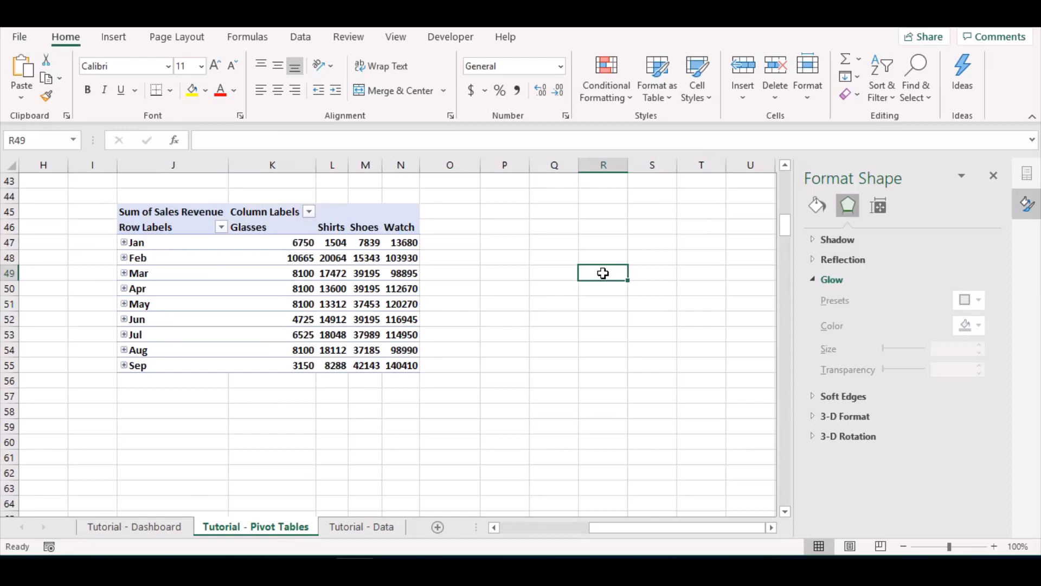
pyautogui.hscroll(-1, 603, 273)
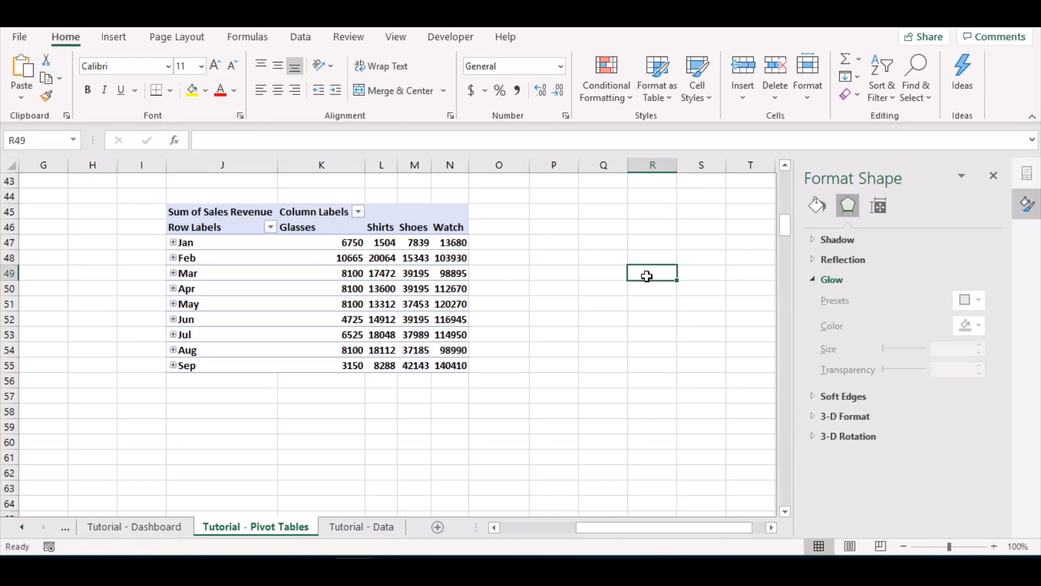
pyautogui.click(391, 300)
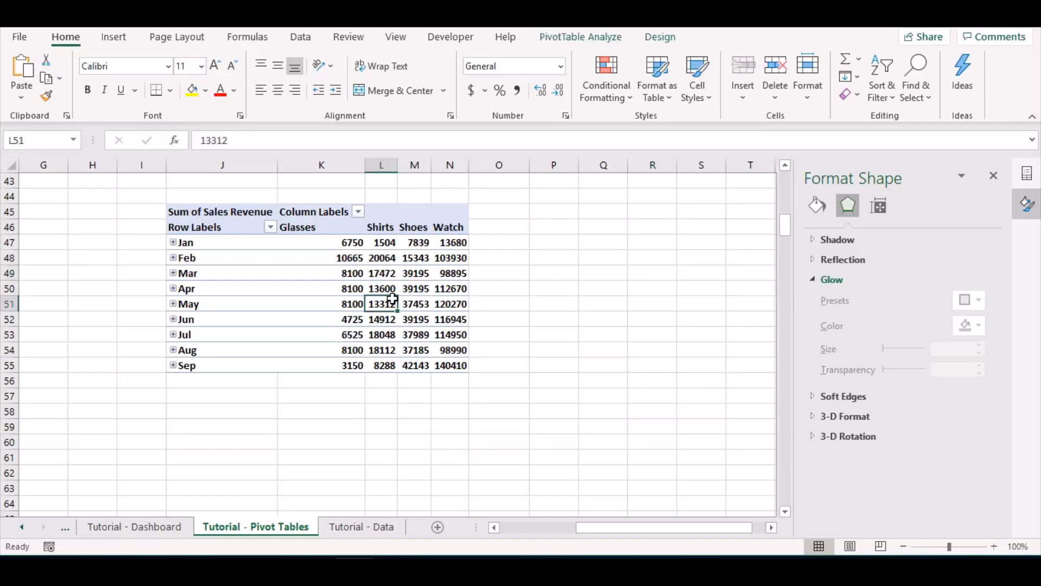
pyautogui.moveTo(610, 535)
pyautogui.mouseDown()
pyautogui.moveTo(536, 530)
pyautogui.moveTo(601, 529)
pyautogui.mouseUp()
pyautogui.click(288, 302)
# Enter the formula =IF(J47=0,"",J47) in cell Q47 to link to the pivot table's first month label
pyautogui.click(564, 242)
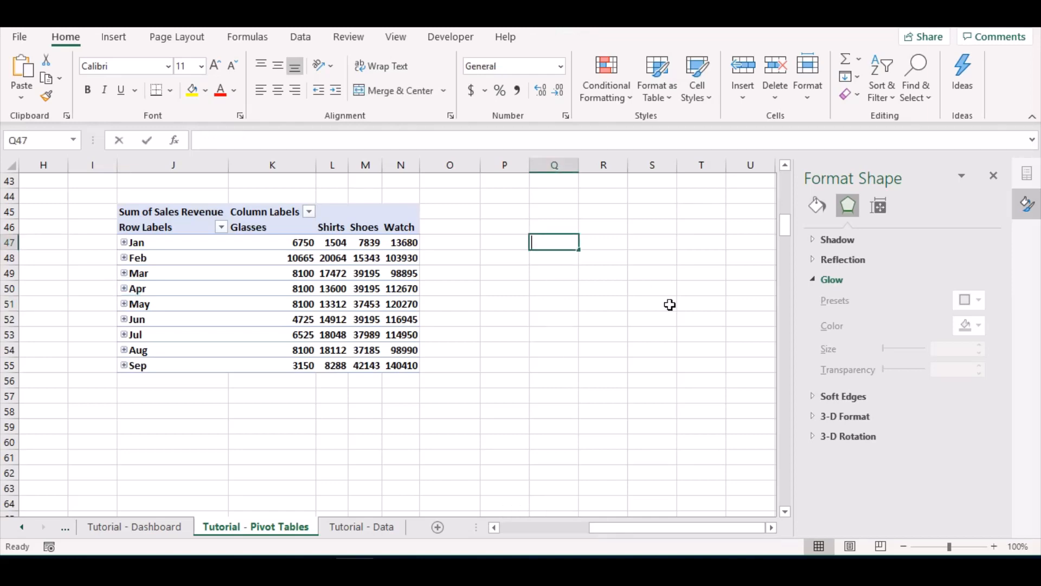
pyautogui.write('=')
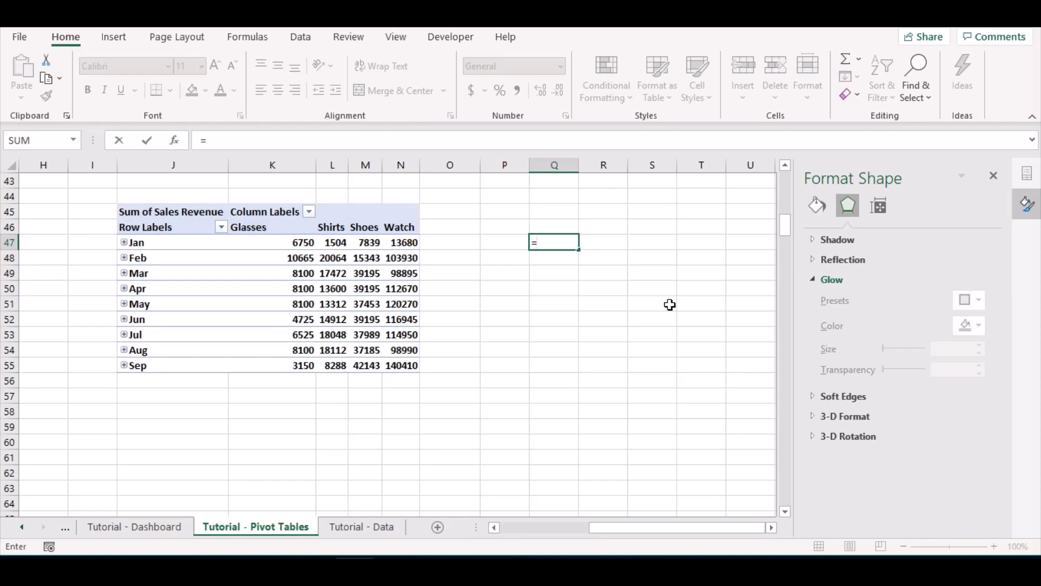
pyautogui.write('if(')
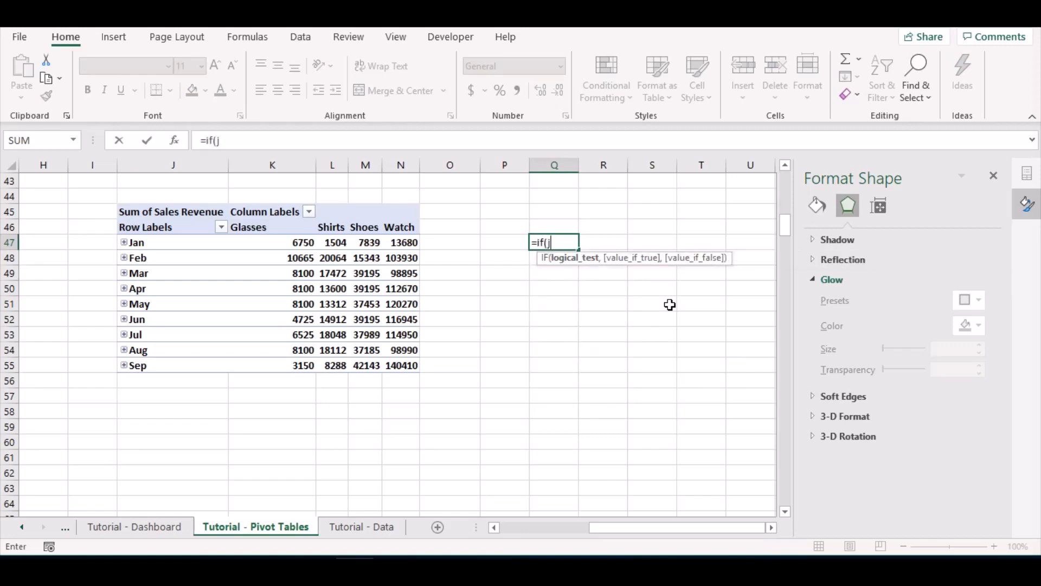
pyautogui.write('j47')
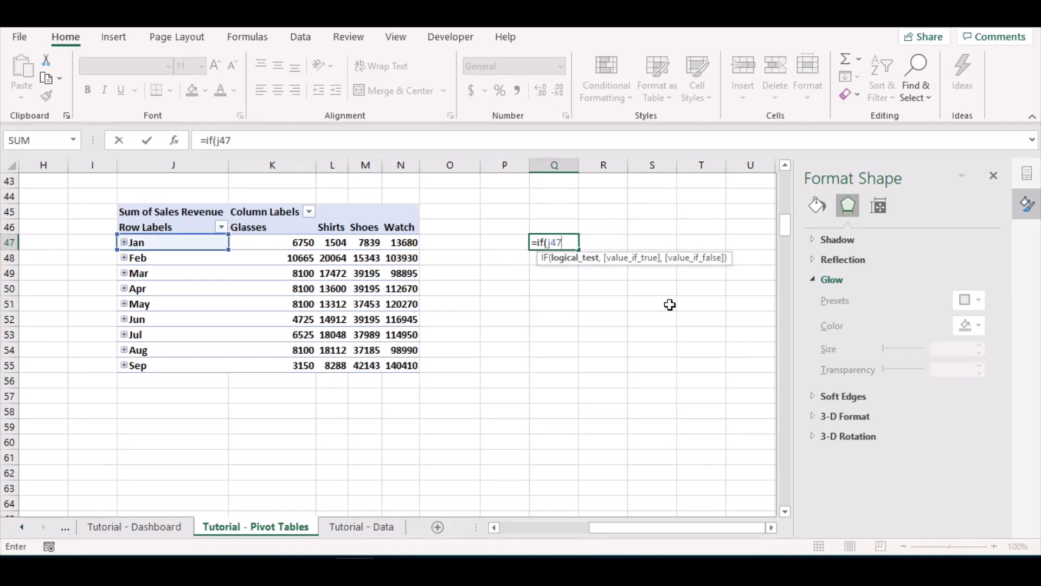
pyautogui.write('=0,')
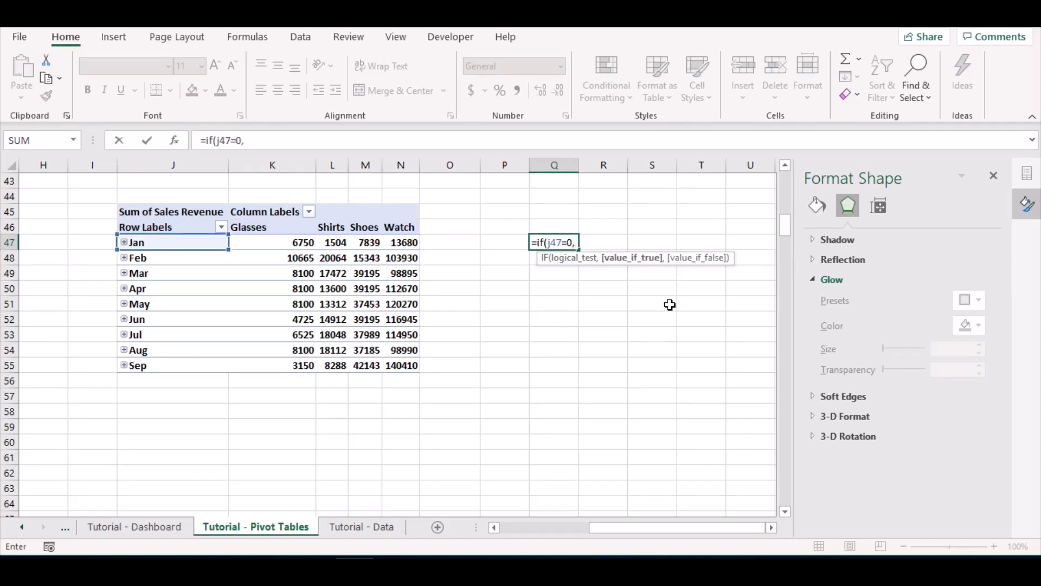
pyautogui.write('"",j47')
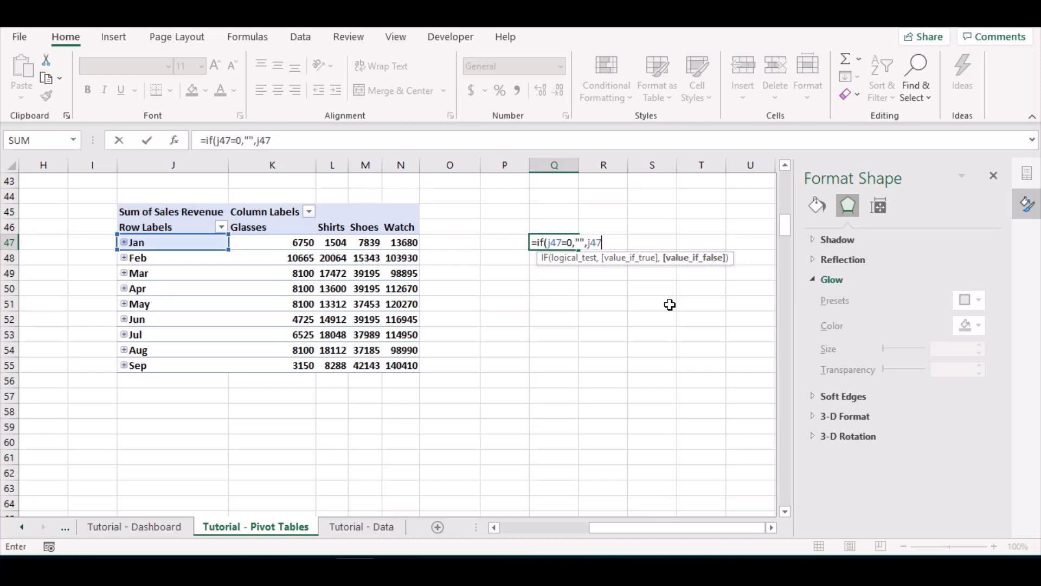
pyautogui.write(')')
pyautogui.hotkey('ctrl', 'Return')
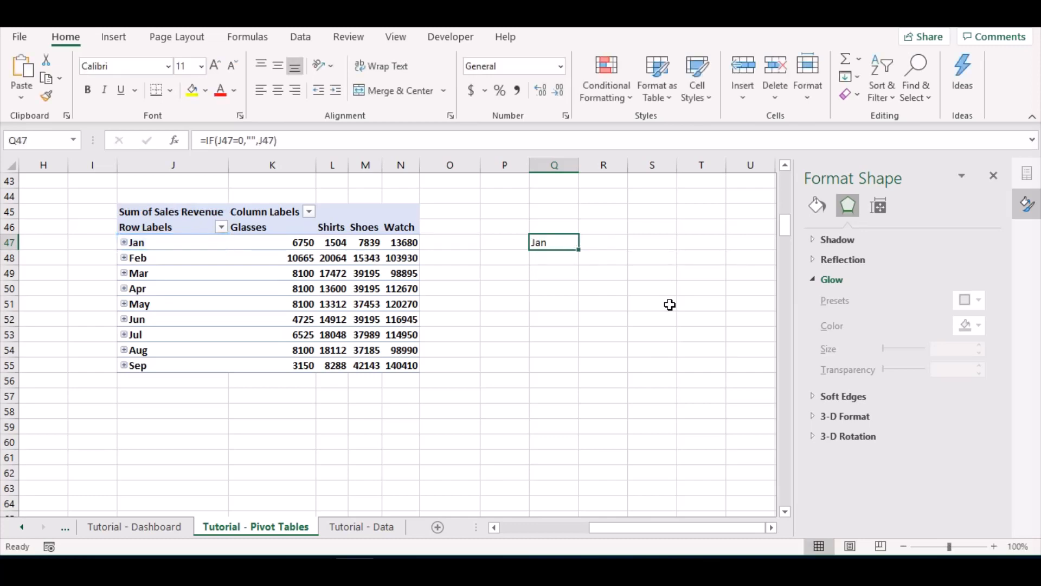
# Fill the Q47 formula across through U47
pyautogui.hotkey('shift', 'Right')
pyautogui.hotkey('shift', 'Right')
pyautogui.hotkey('shift', 'Right')
pyautogui.hotkey('shift', 'Right')
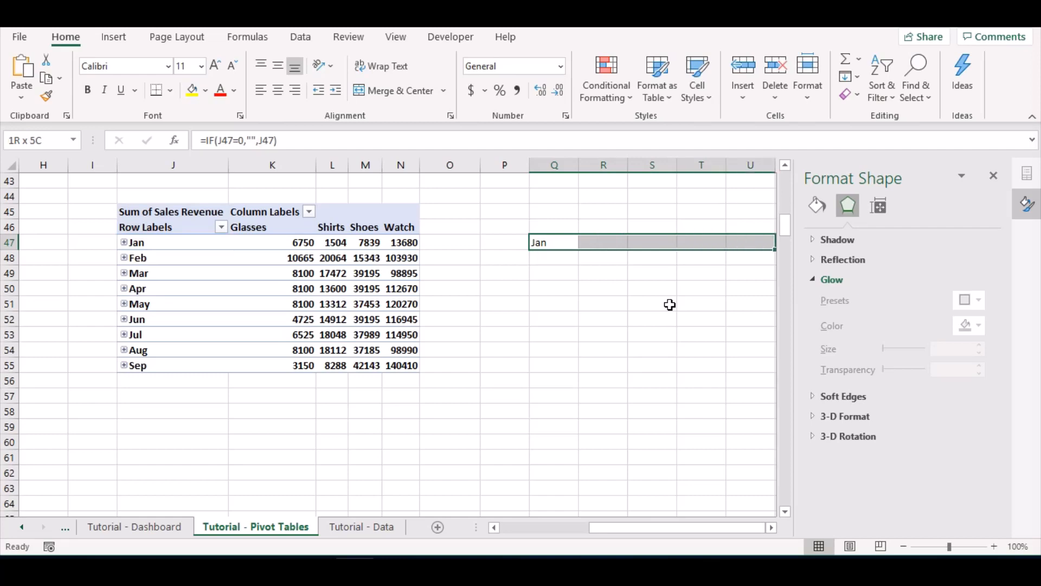
pyautogui.hotkey('ctrl', 'r')
# Fill the linked formulas in Q47:U47 down through row 55 to cover all months
pyautogui.hotkey('shift', 'Down')
pyautogui.hotkey('shift', 'Down')
pyautogui.hotkey('shift', 'Down')
pyautogui.hotkey('shift', 'Down')
pyautogui.hotkey('shift', 'Down')
pyautogui.hotkey('shift', 'Down')
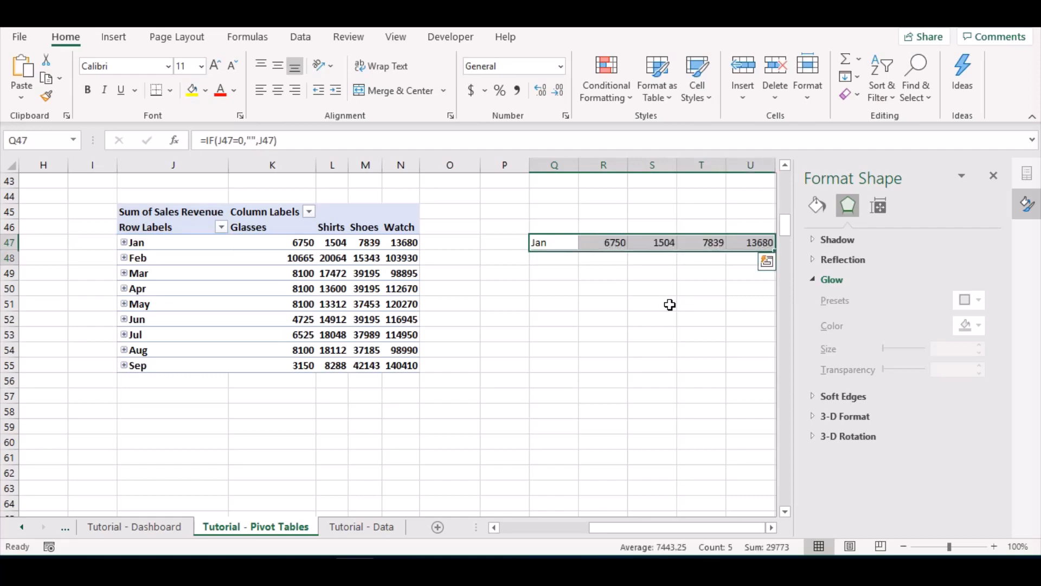
pyautogui.hotkey('shift', 'Down')
pyautogui.hotkey('shift', 'Down')
pyautogui.hotkey('ctrl', 'd')
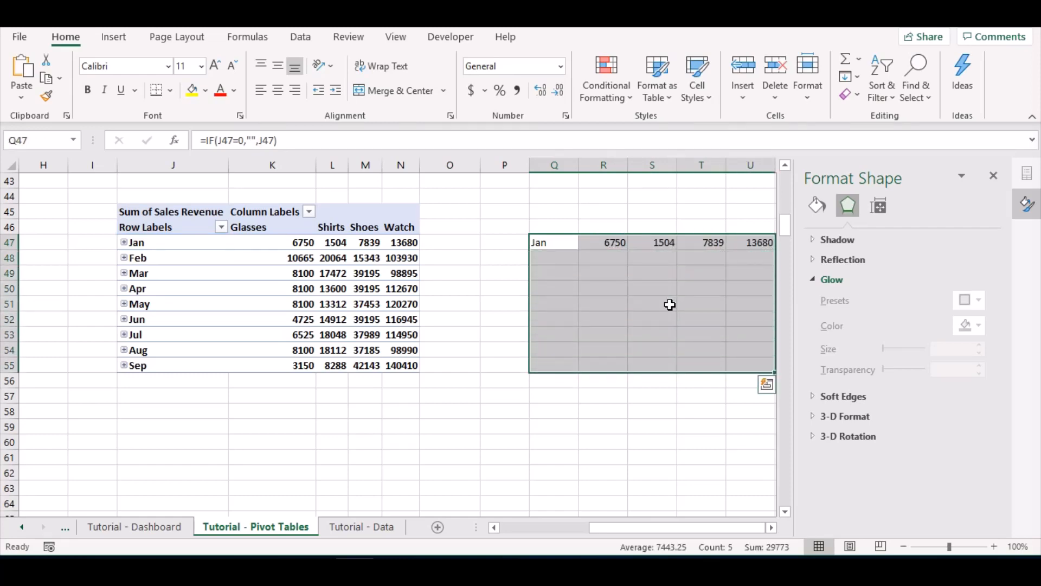
# Copy the formulas in R47:U47 to row 46 as linked product headers, and clear the copy selection
pyautogui.press('Right')
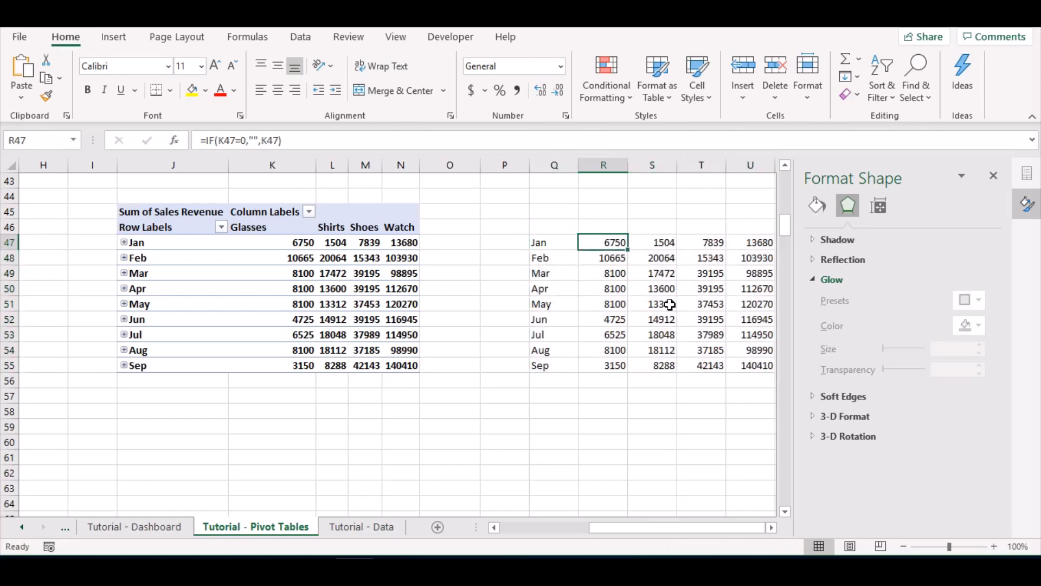
pyautogui.hotkey('shift', 'Right')
pyautogui.hotkey('shift', 'Right')
pyautogui.hotkey('shift', 'Right')
pyautogui.hotkey('ctrl', 'c')
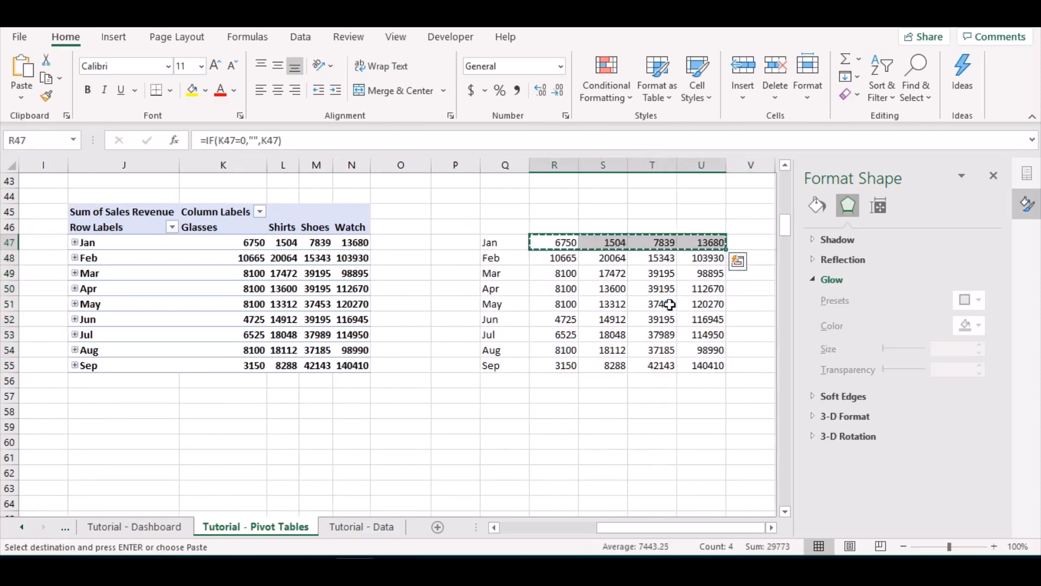
pyautogui.press('Up')
pyautogui.hotkey('ctrl', 'v')
pyautogui.press('Down')
pyautogui.press('Down')
pyautogui.press('Down')
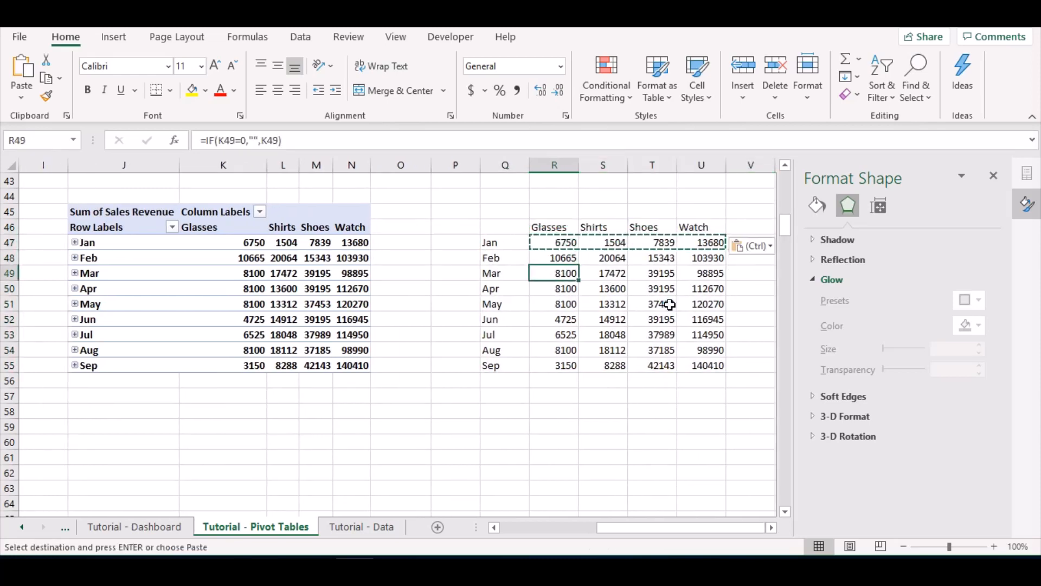
pyautogui.press('Escape')
pyautogui.press('Up')
pyautogui.press('Up')
pyautogui.press('Up')
pyautogui.press('Right')
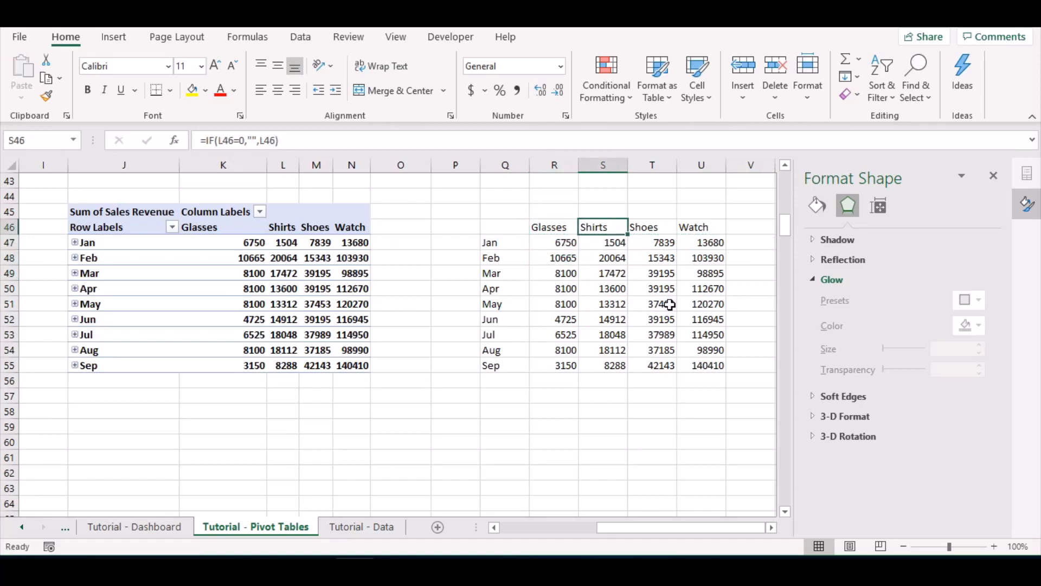
pyautogui.press('Right')
pyautogui.press('Right')
pyautogui.press('Right')
pyautogui.press('Right')
pyautogui.press('Right')
pyautogui.press('Left')
pyautogui.press('Left')
pyautogui.press('Left')
pyautogui.press('Left')
pyautogui.press('Left')
pyautogui.press('Left')
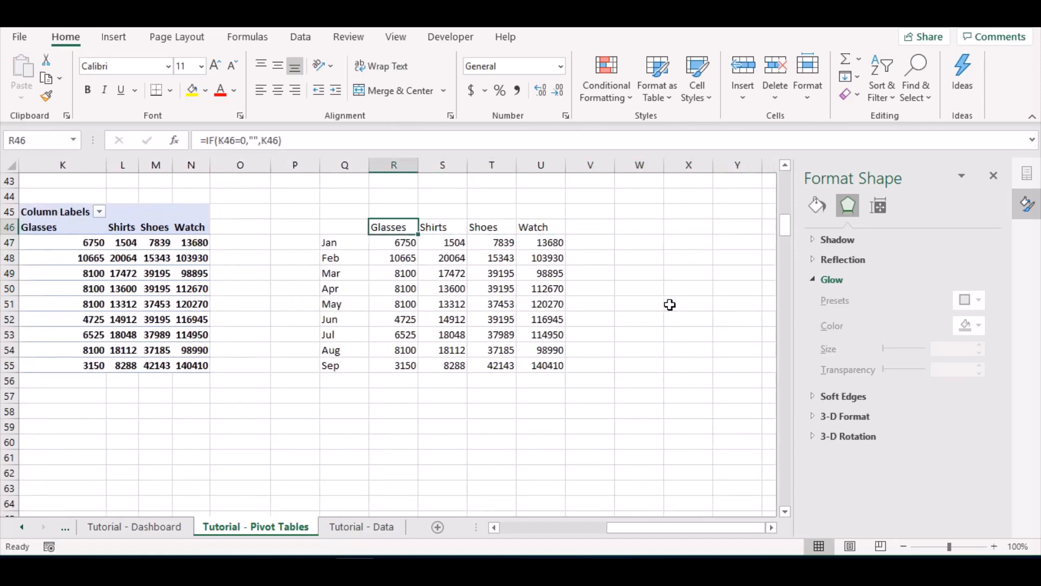
pyautogui.hotkey('shift', 'Right')
pyautogui.hotkey('shift', 'Right')
pyautogui.hotkey('shift', 'Right')
pyautogui.hotkey('shift', 'Down')
pyautogui.hotkey('shift', 'Down')
pyautogui.hotkey('shift', 'Down')
pyautogui.hotkey('shift', 'Down')
pyautogui.hotkey('shift', 'Down')
pyautogui.hotkey('shift', 'Down')
pyautogui.hotkey('shift', 'Down')
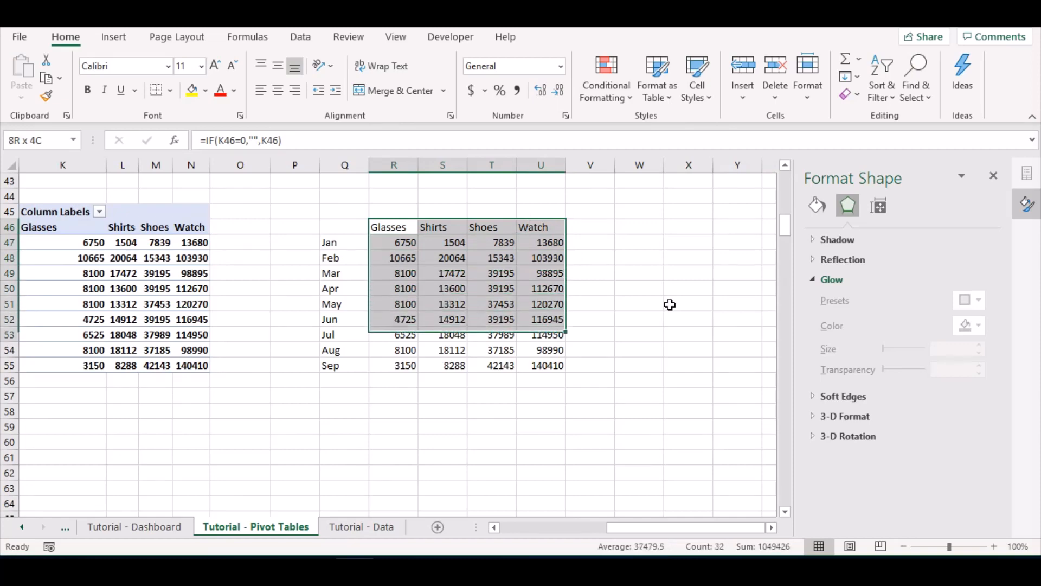
pyautogui.hotkey('shift', 'Down')
pyautogui.hotkey('shift', 'Down')
# Insert a 2-D clustered column chart from the linked month and product data in Q46:U55
pyautogui.press('Left')
pyautogui.hotkey('shift', 'Right')
pyautogui.hotkey('shift', 'Right')
pyautogui.hotkey('shift', 'Right')
pyautogui.hotkey('shift', 'Down')
pyautogui.hotkey('shift', 'Down')
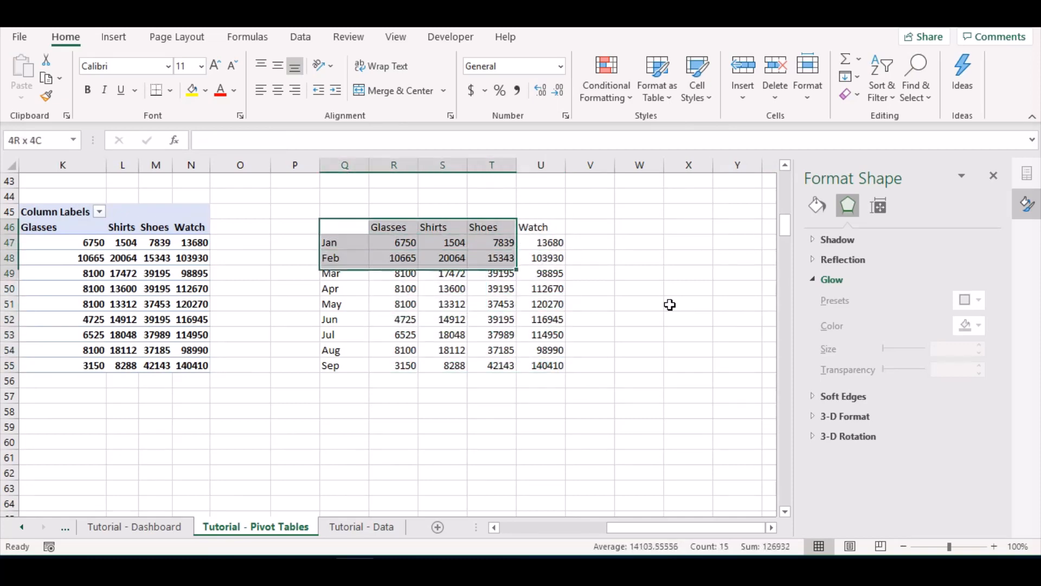
pyautogui.hotkey('shift', 'Down')
pyautogui.hotkey('shift', 'Down')
pyautogui.hotkey('shift', 'Right')
pyautogui.hotkey('shift', 'Down')
pyautogui.hotkey('shift', 'Down')
pyautogui.hotkey('shift', 'Down')
pyautogui.hotkey('shift', 'Down')
pyautogui.hotkey('shift', 'Down')
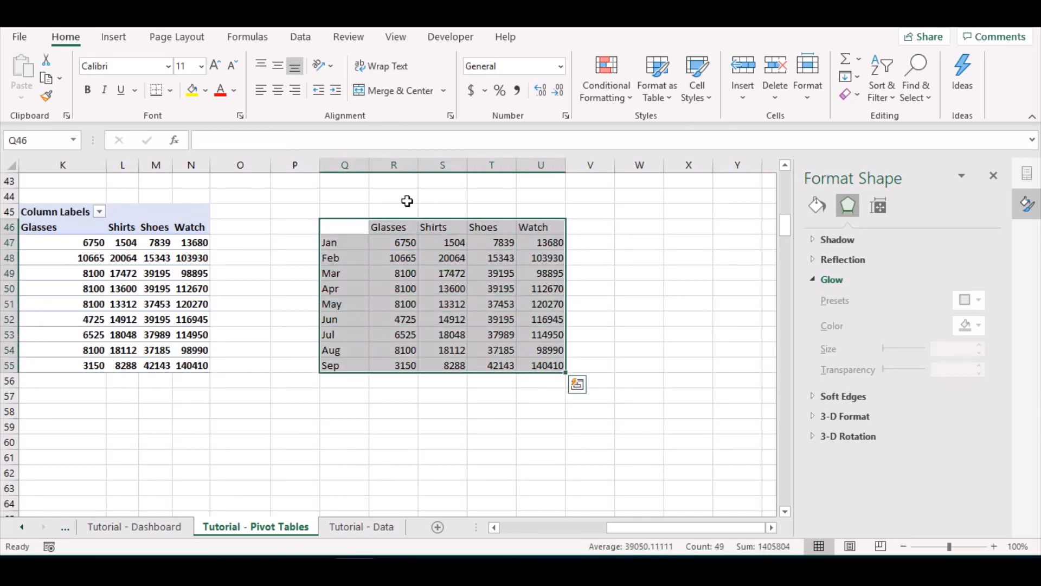
pyautogui.click(114, 37)
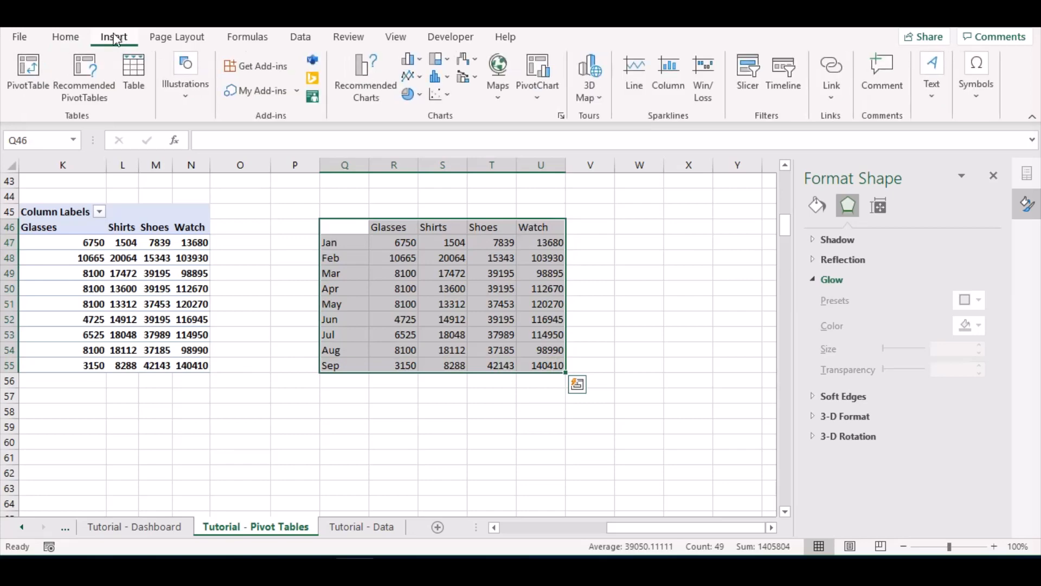
pyautogui.click(421, 60)
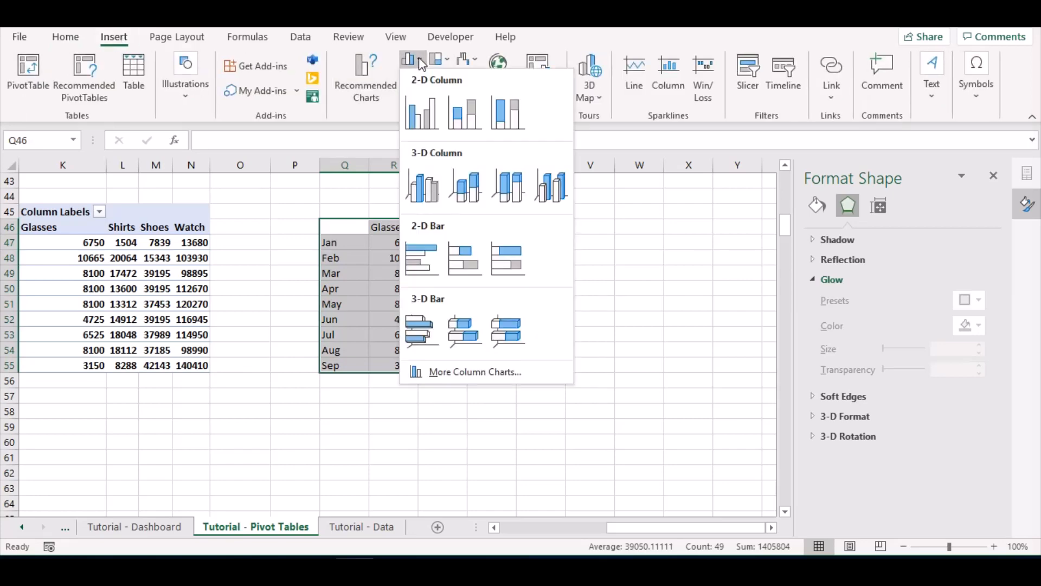
pyautogui.click(429, 110)
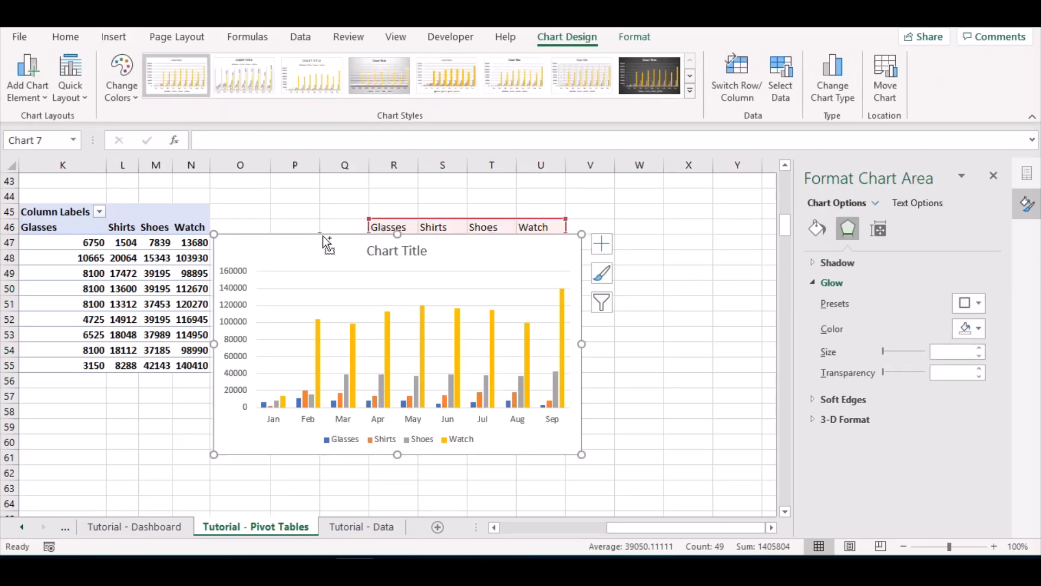
# Move the new column chart to the Tutorial - Dashboard sheet and place it on the empty panel beside the funnel chart
pyautogui.press('Delete')
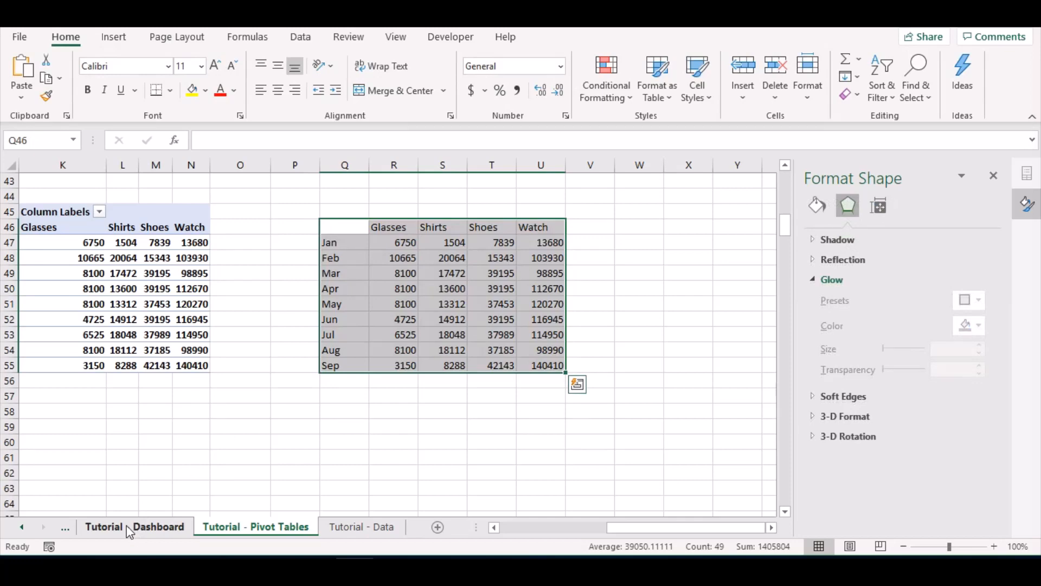
pyautogui.click(129, 528)
pyautogui.click(446, 367)
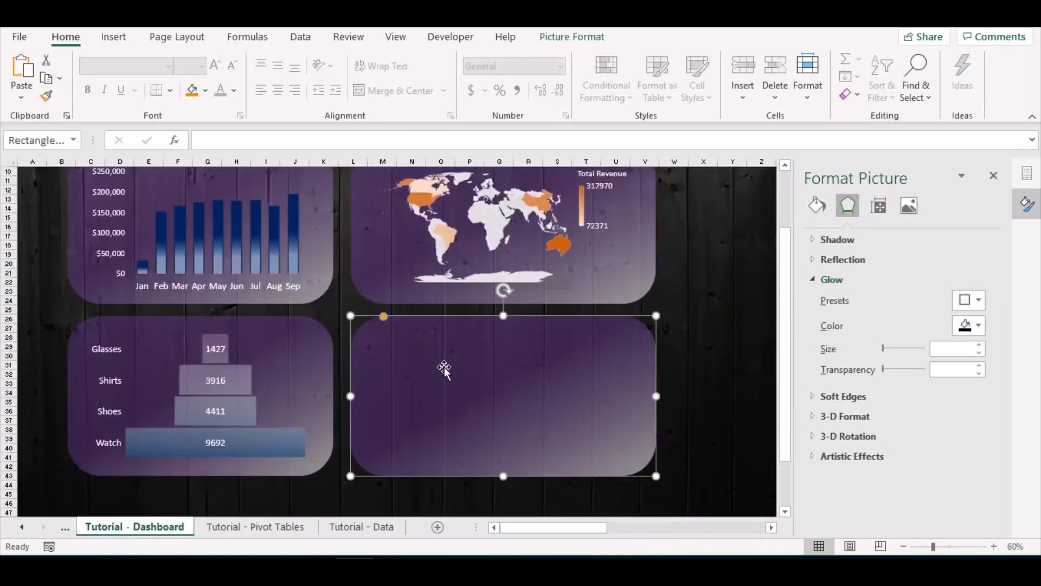
pyautogui.hotkey('ctrl', 'v')
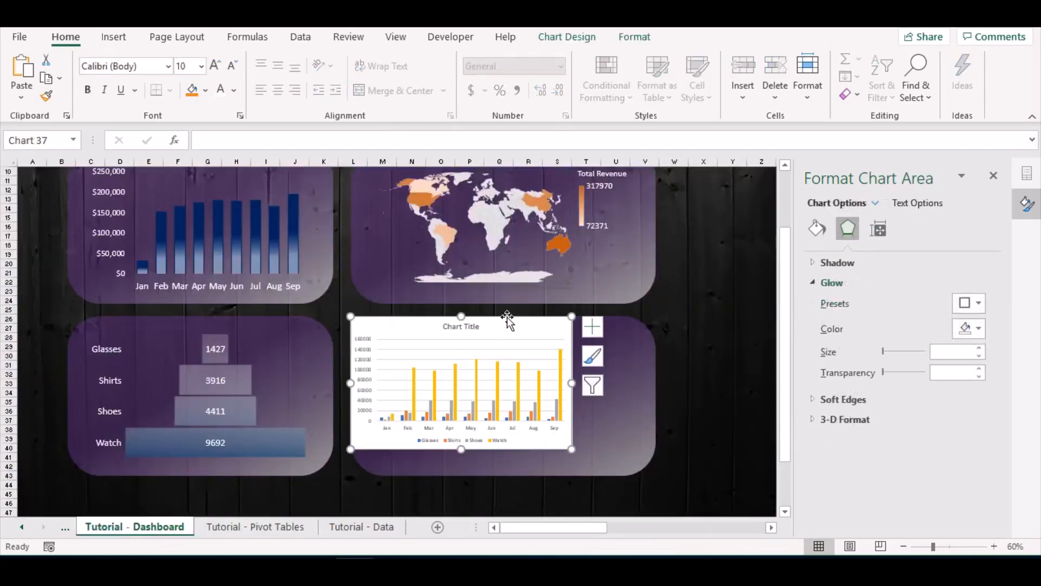
pyautogui.moveTo(509, 319); pyautogui.dragTo(545, 331)
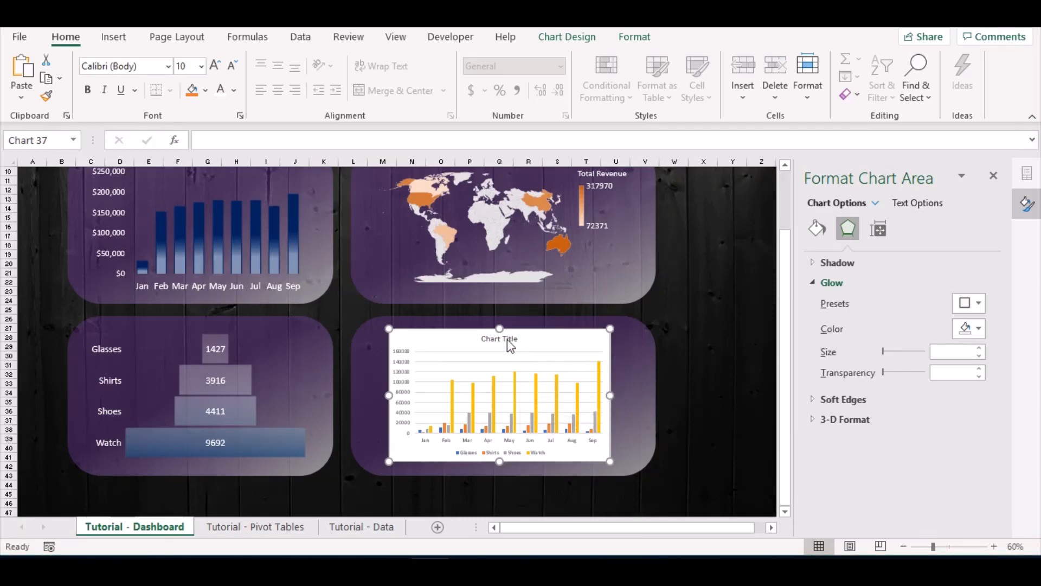
# Delete the new column chart's title and give its chart area no fill and no border line
pyautogui.click(509, 340)
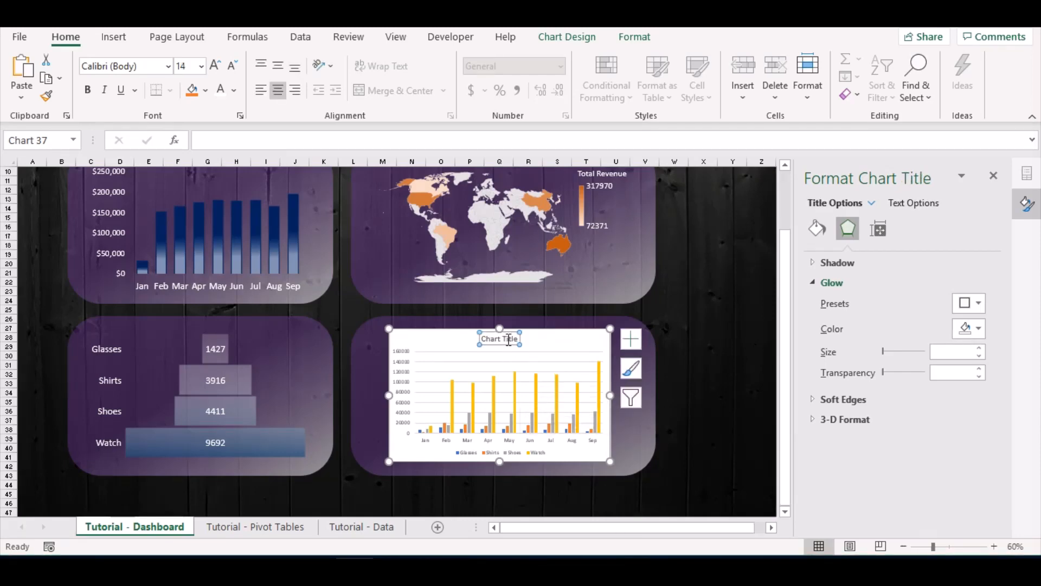
pyautogui.press('Delete')
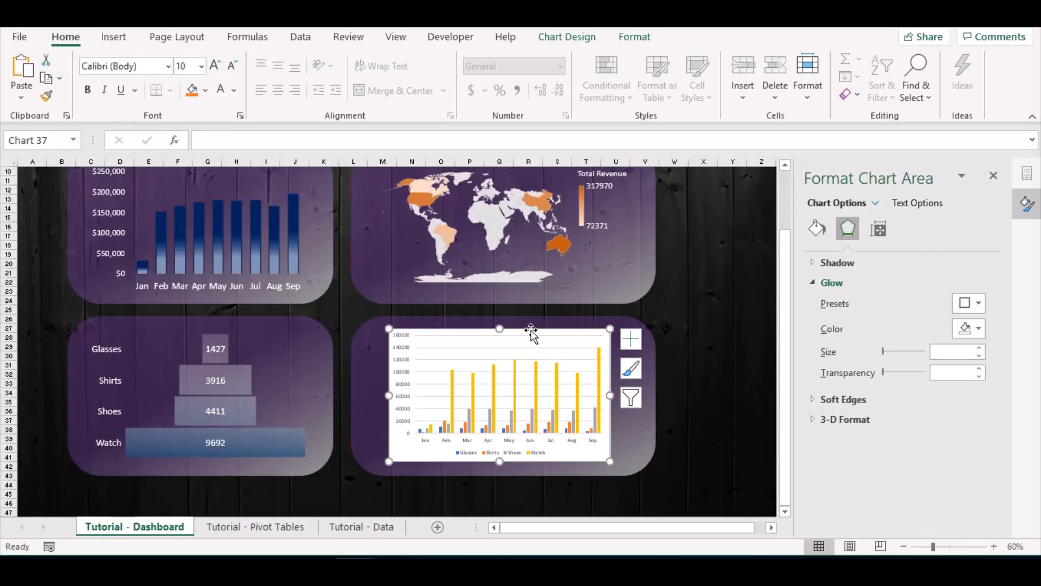
pyautogui.click(822, 230)
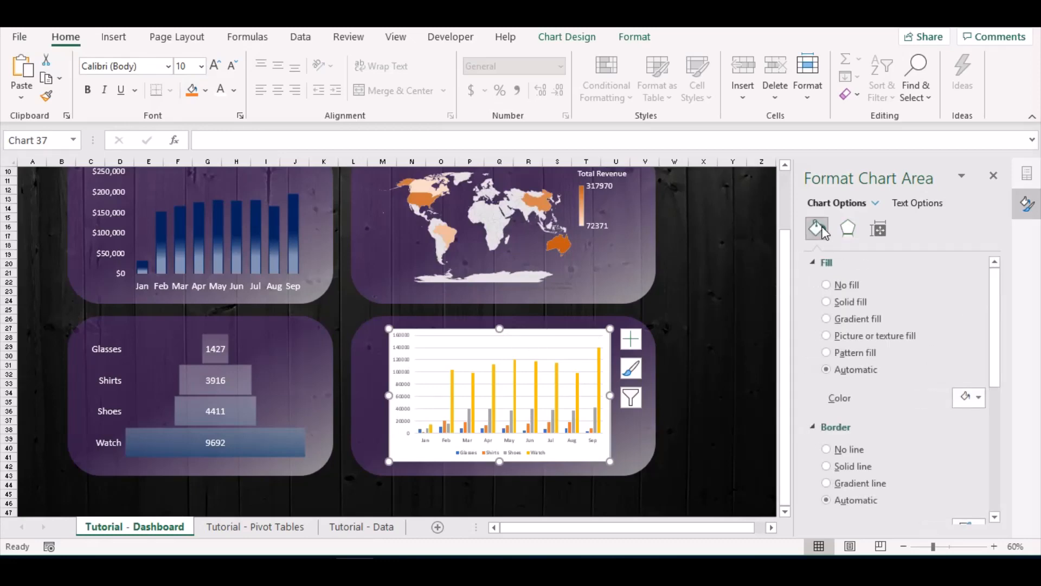
pyautogui.click(838, 285)
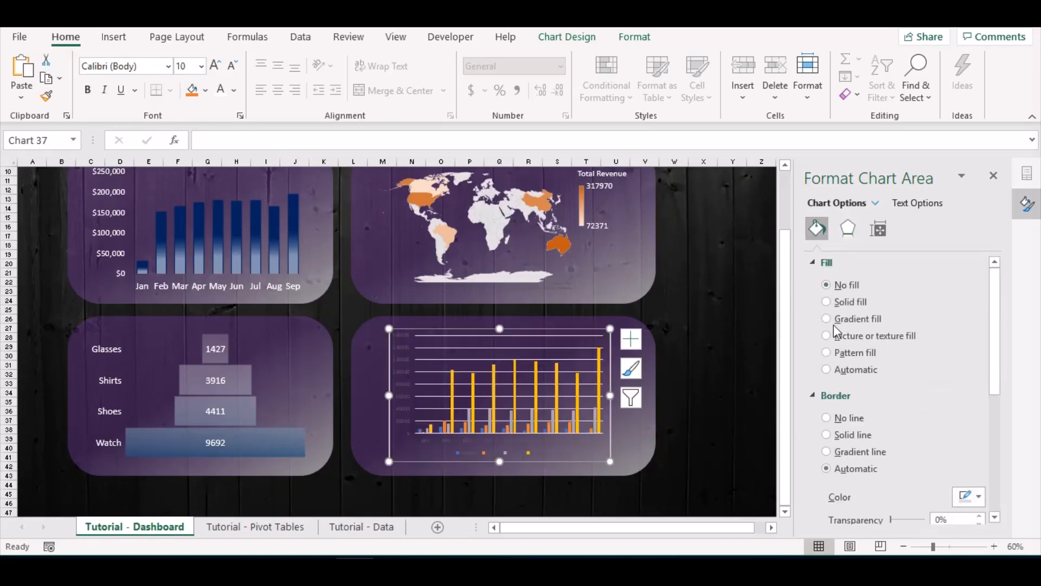
pyautogui.click(840, 420)
# Set the column chart's plot area to no fill and no border line, and delete the major gridlines
pyautogui.click(539, 344)
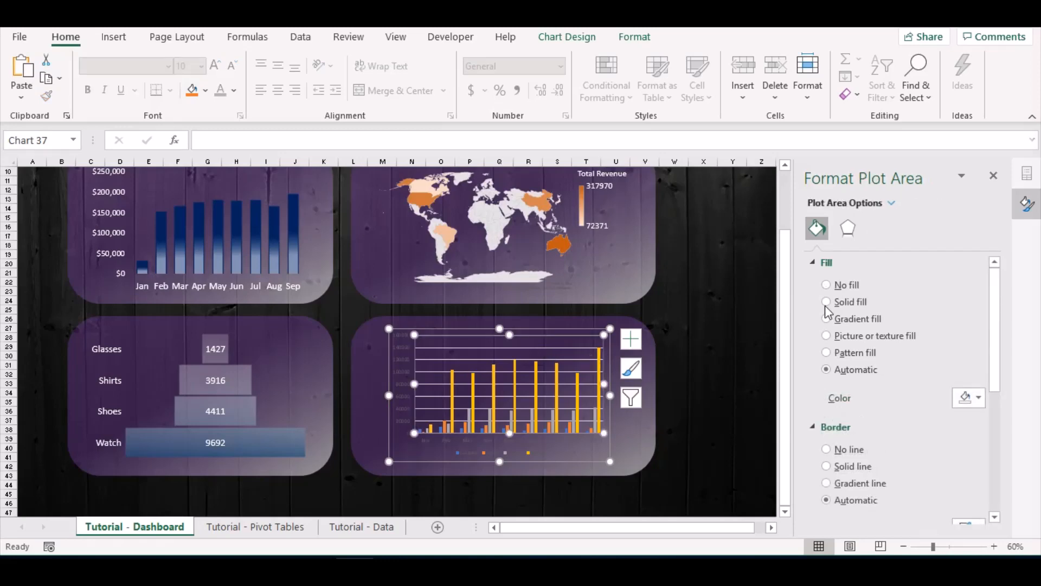
pyautogui.click(841, 284)
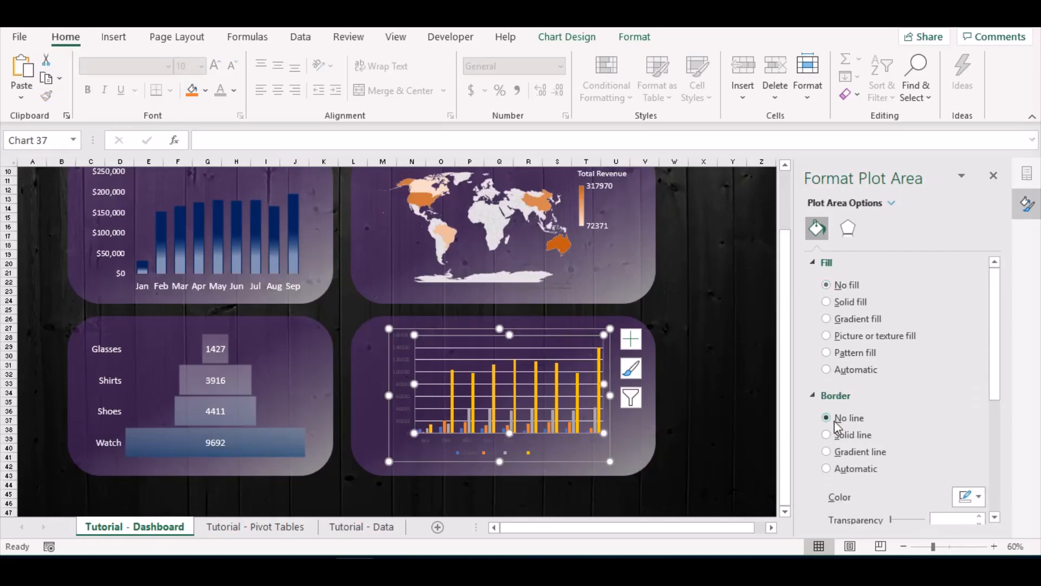
pyautogui.click(544, 349)
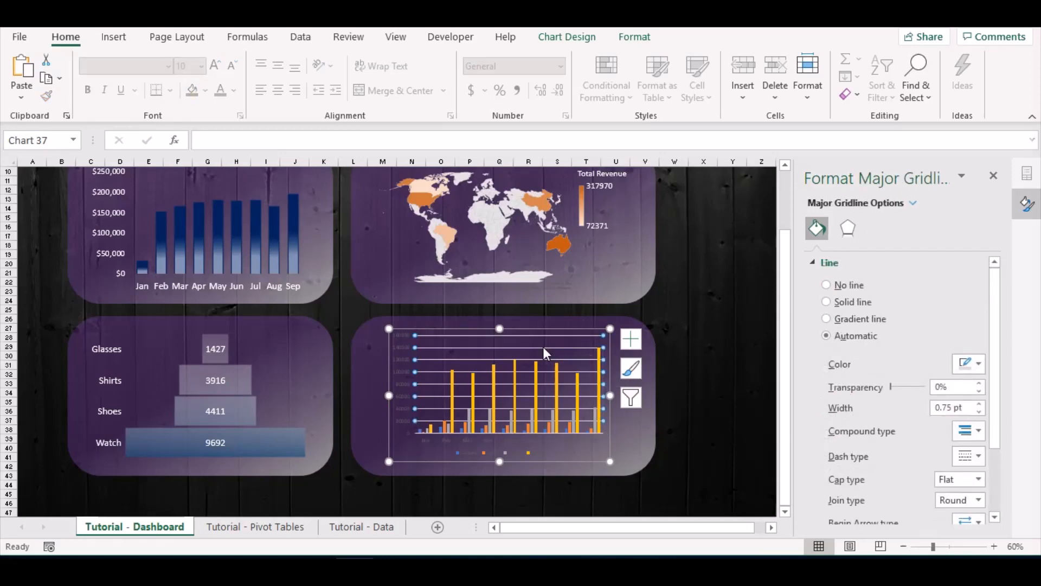
pyautogui.press('Delete')
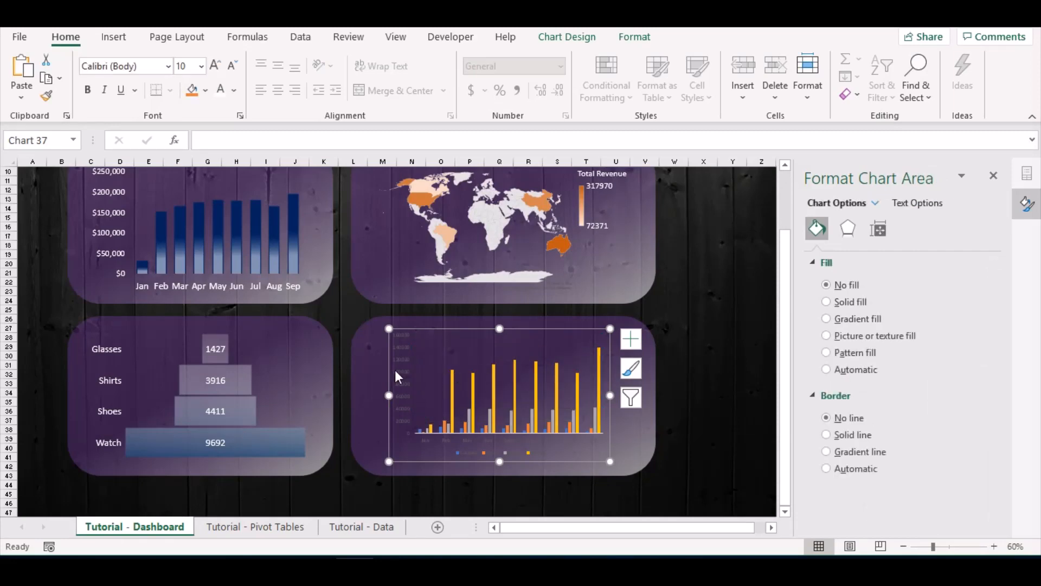
# Format the column chart's value axis labels with white font color and size 14
pyautogui.click(396, 369)
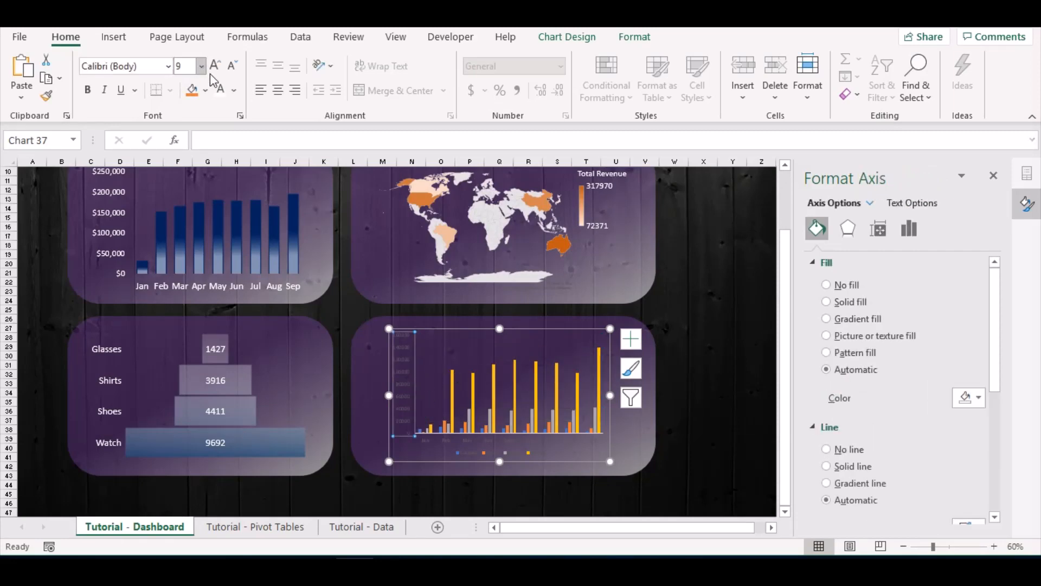
pyautogui.click(223, 93)
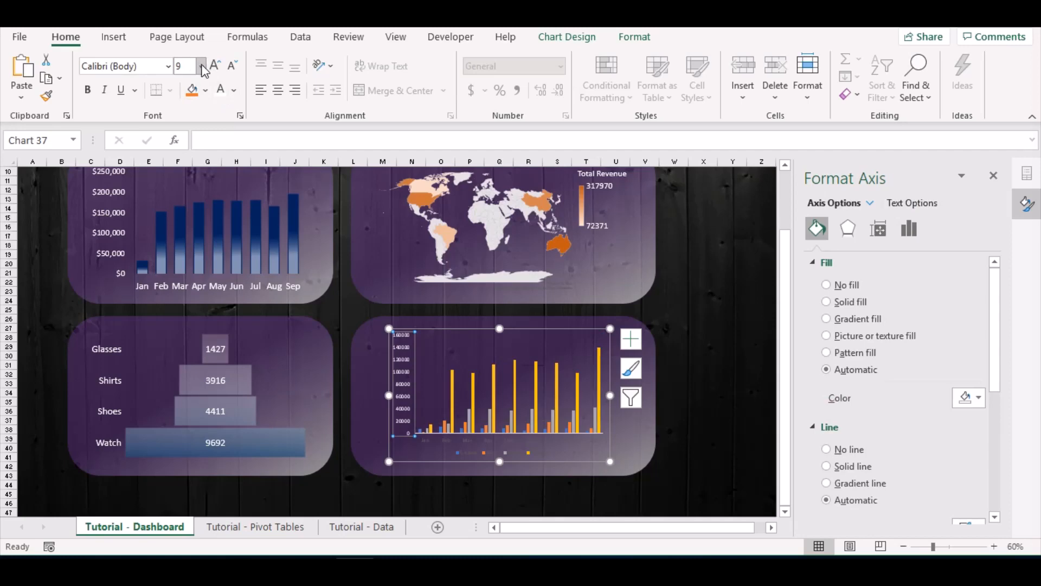
pyautogui.click(201, 66)
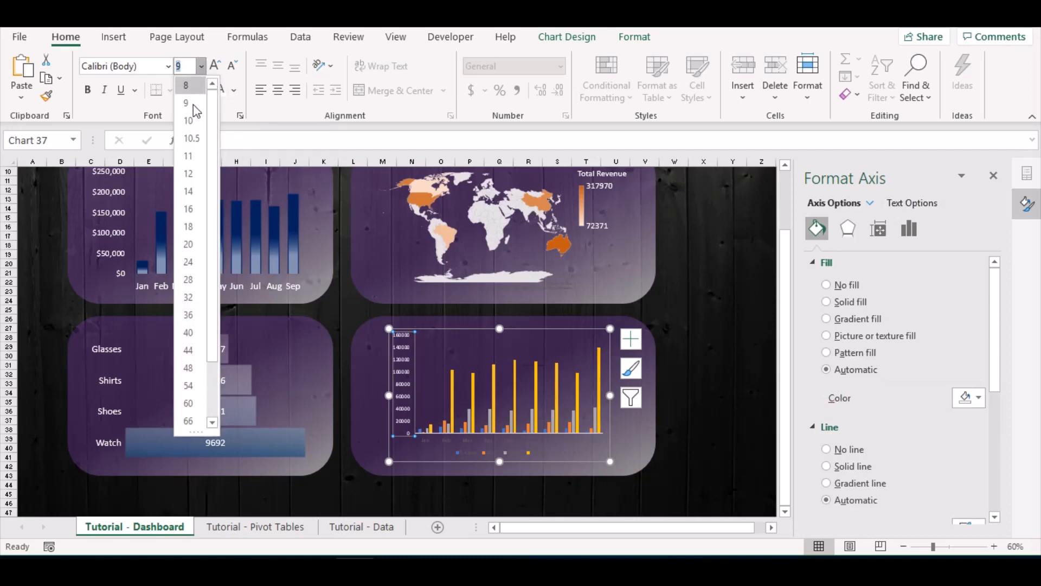
pyautogui.click(190, 191)
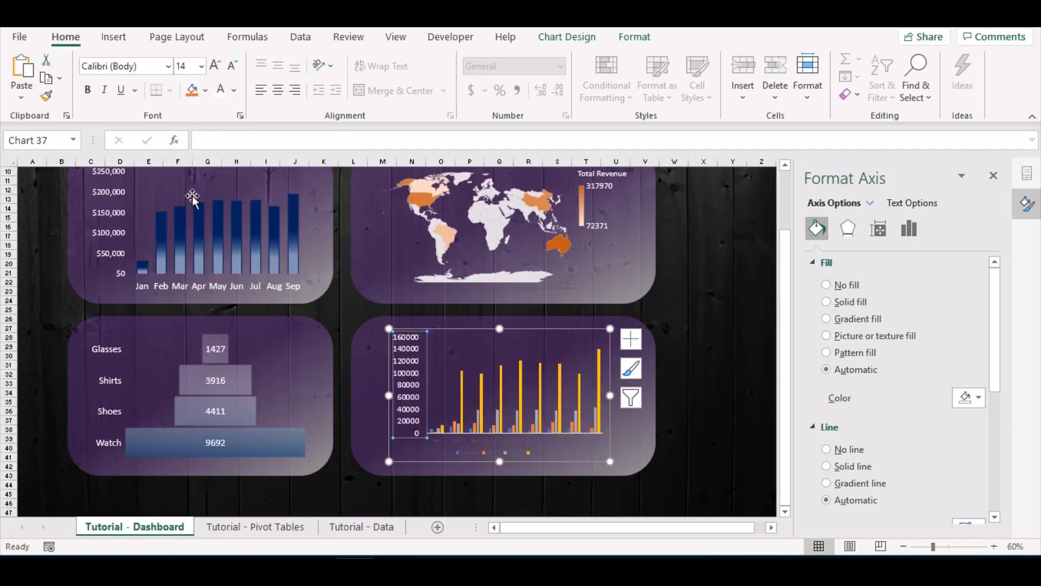
# Enlarge the month axis labels of the column chart to size 16 and color them white
pyautogui.click(458, 437)
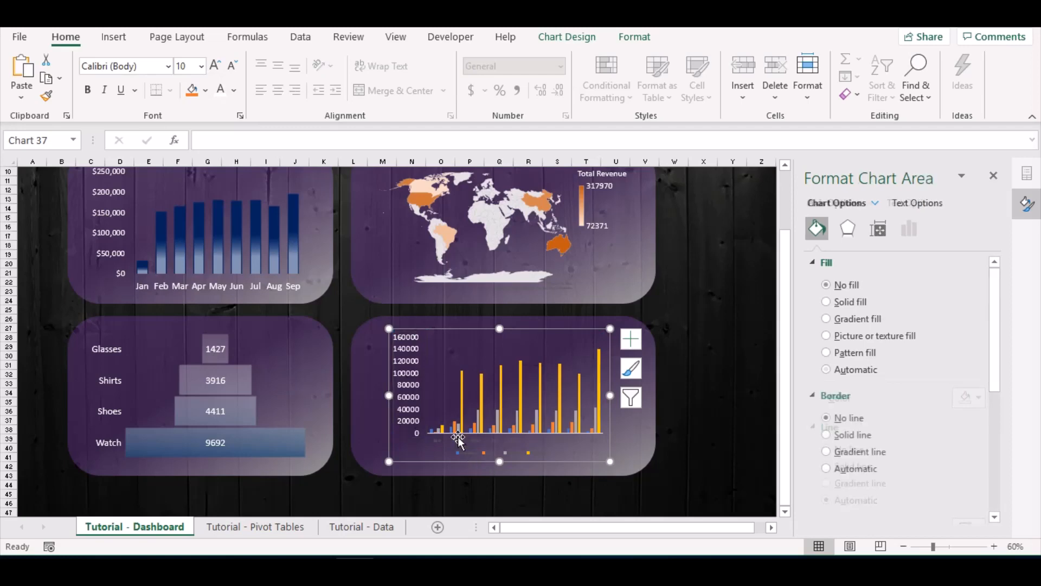
pyautogui.click(458, 438)
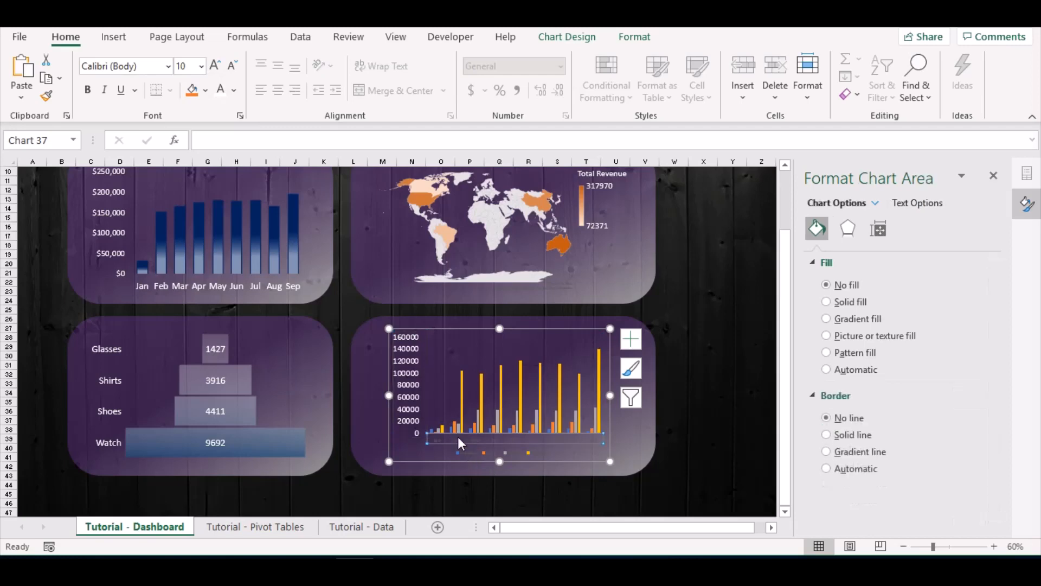
pyautogui.click(216, 66)
pyautogui.click(216, 67)
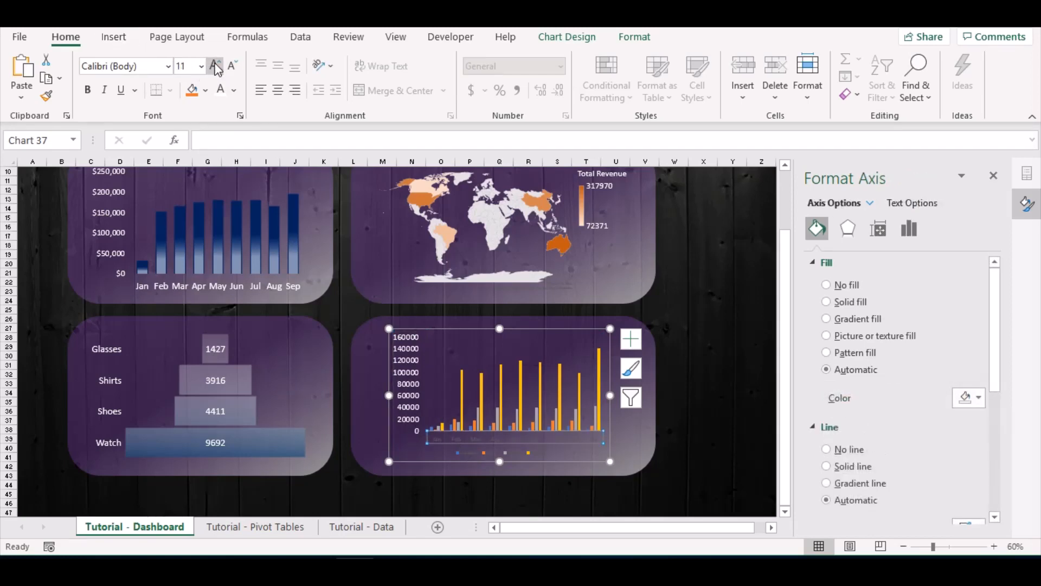
pyautogui.click(215, 66)
pyautogui.click(215, 66)
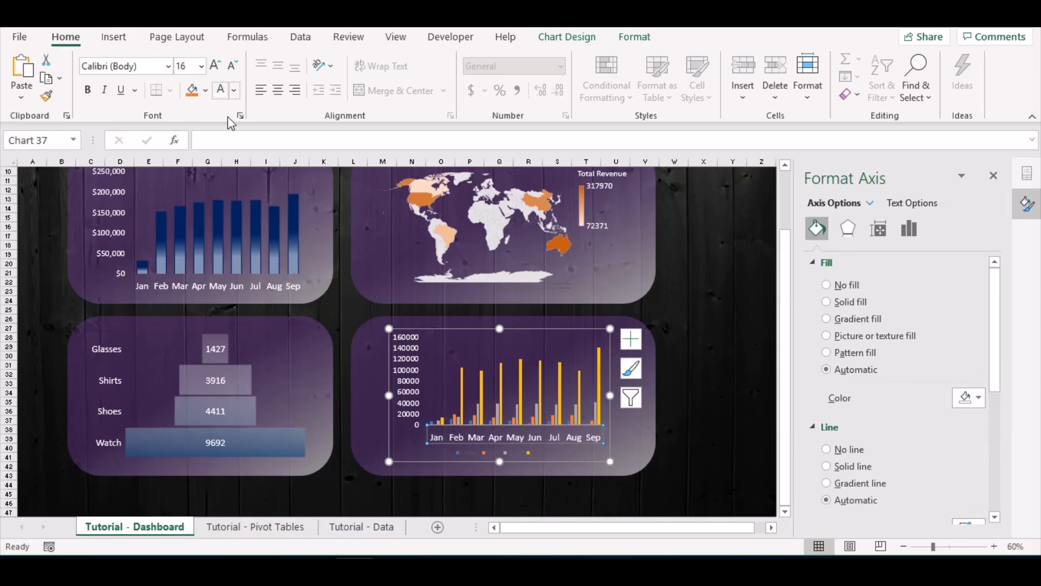
# Enlarge the column chart's product legend text to size 14 and color it white
pyautogui.click(463, 453)
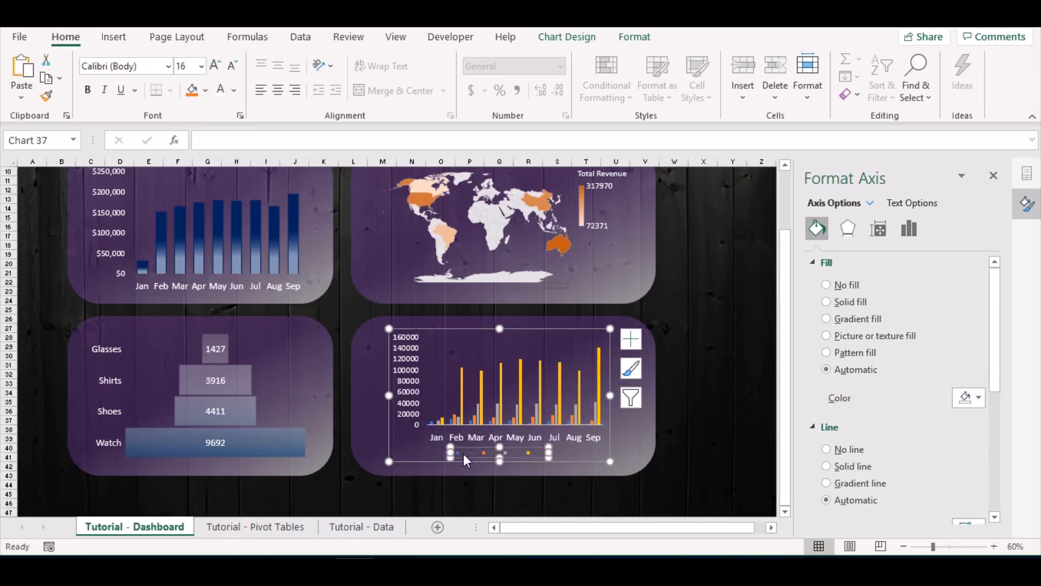
pyautogui.click(215, 66)
pyautogui.click(215, 66)
pyautogui.click(215, 66)
pyautogui.click(215, 66)
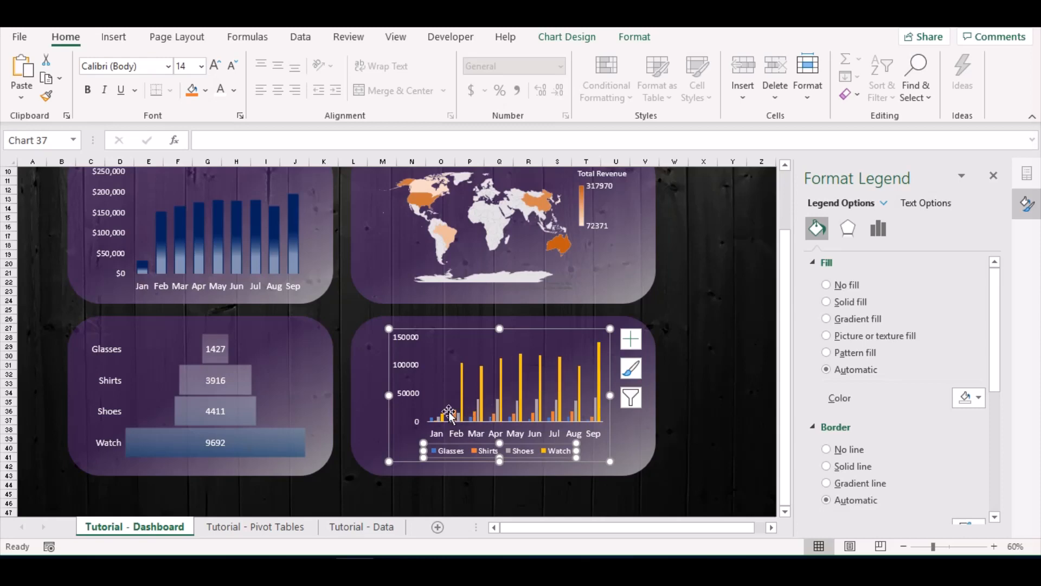
# Format the column chart's value axis numbers as Currency with the $ symbol and 0 decimal places
pyautogui.click(408, 393)
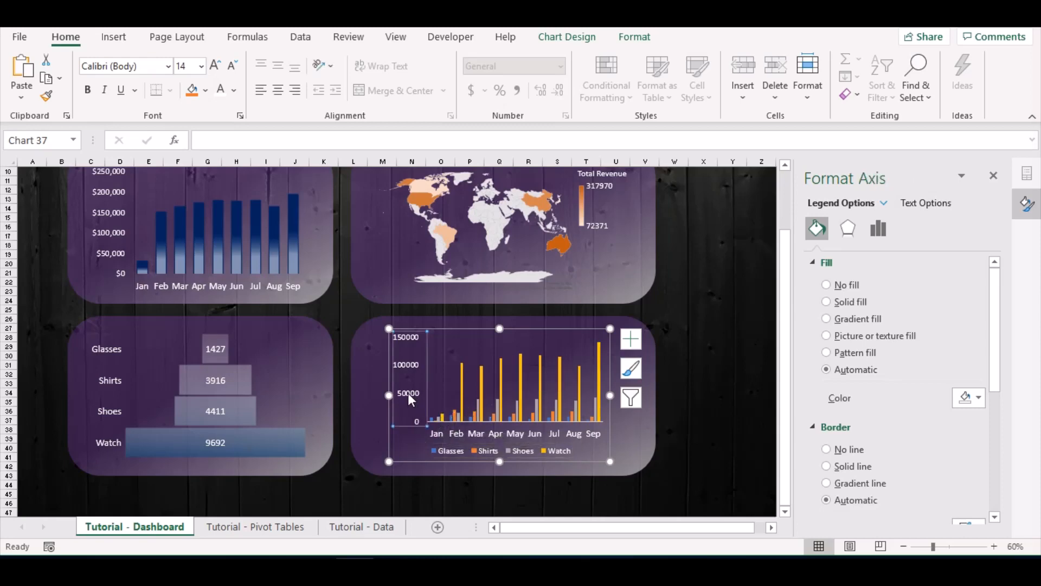
pyautogui.click(912, 229)
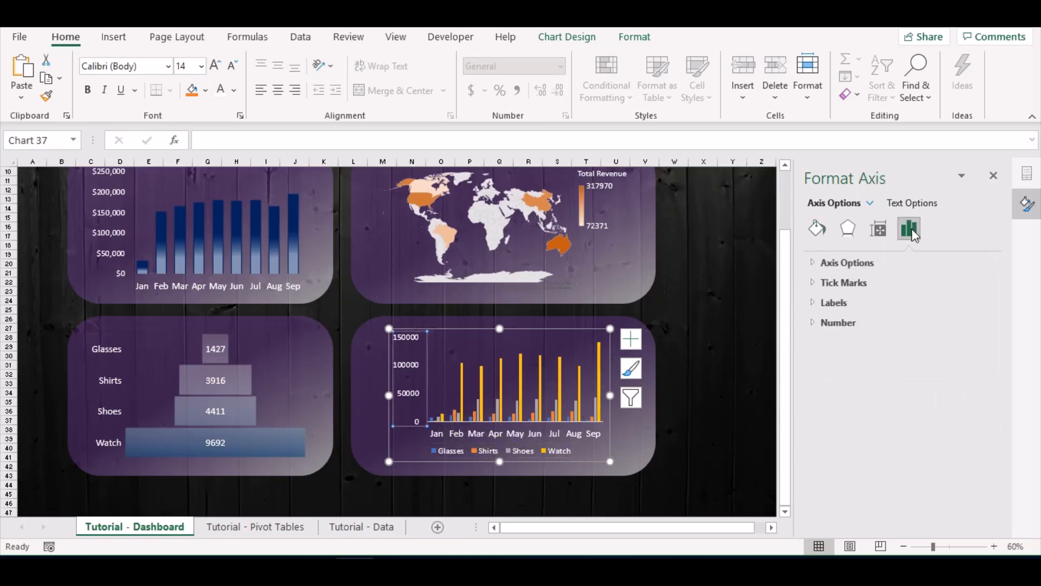
pyautogui.click(815, 321)
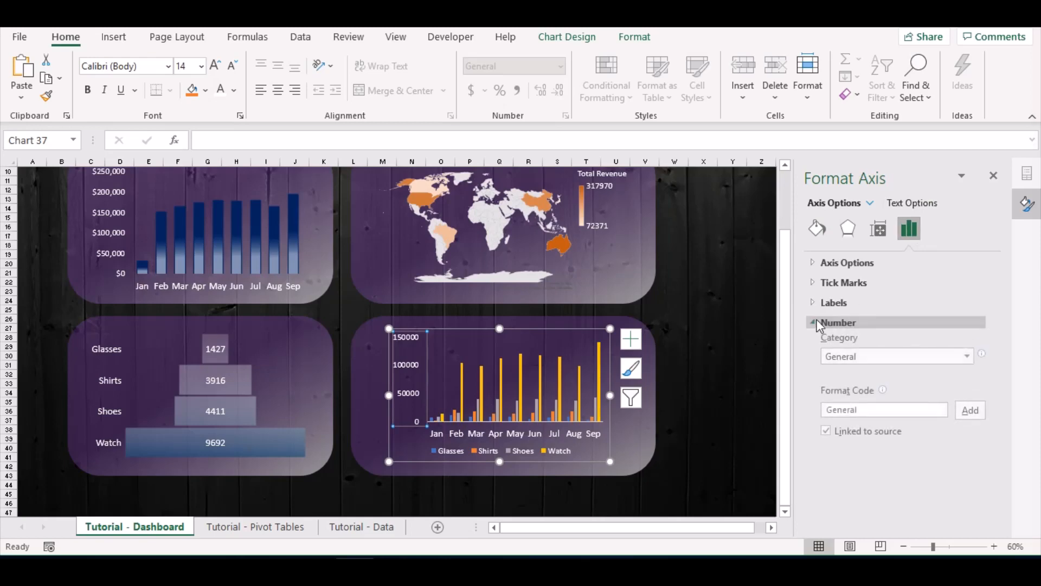
pyautogui.click(881, 360)
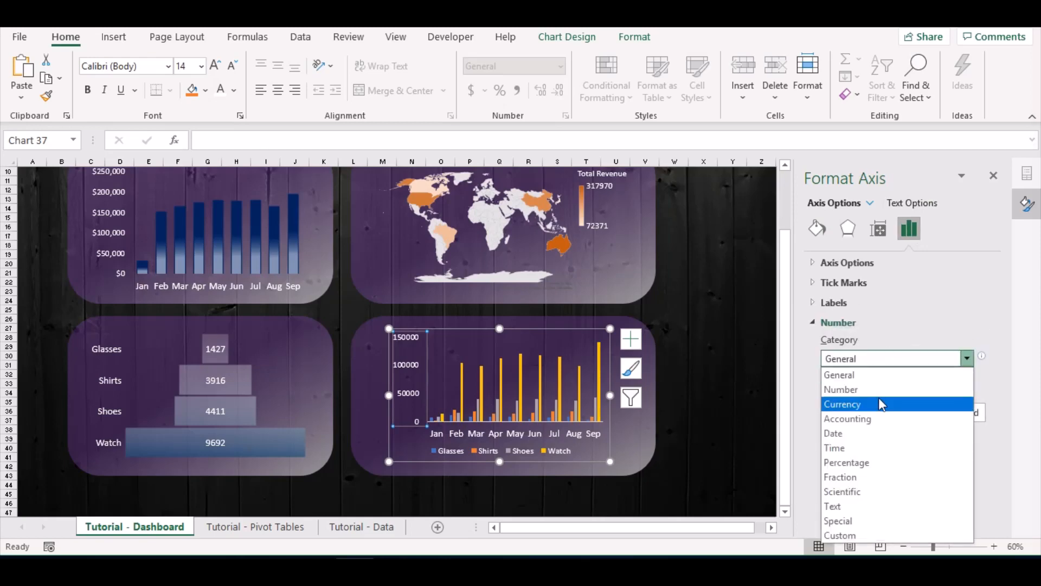
pyautogui.click(880, 401)
pyautogui.doubleClick(919, 381)
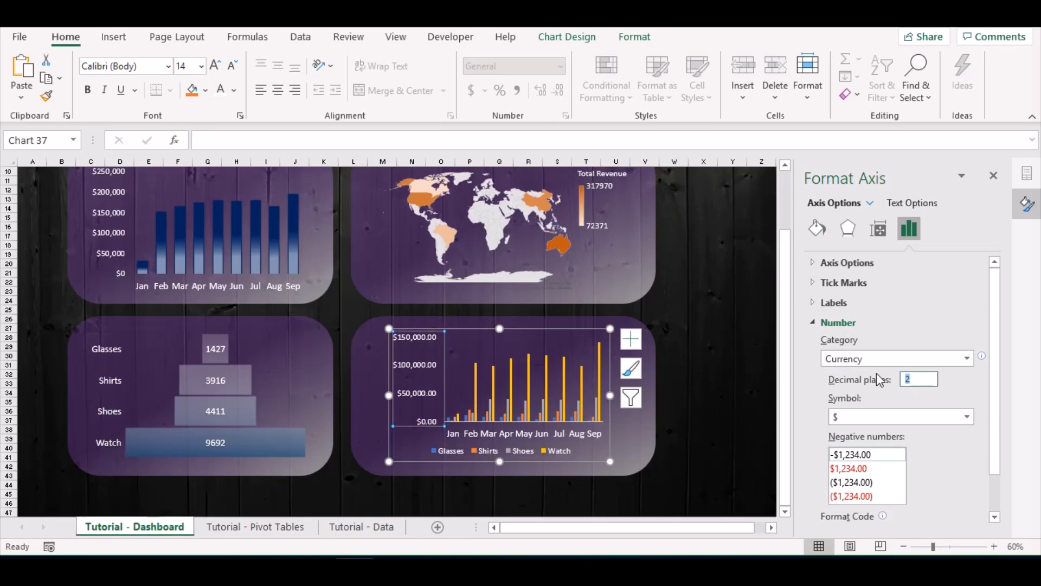
pyautogui.write('0')
pyautogui.press('Return')
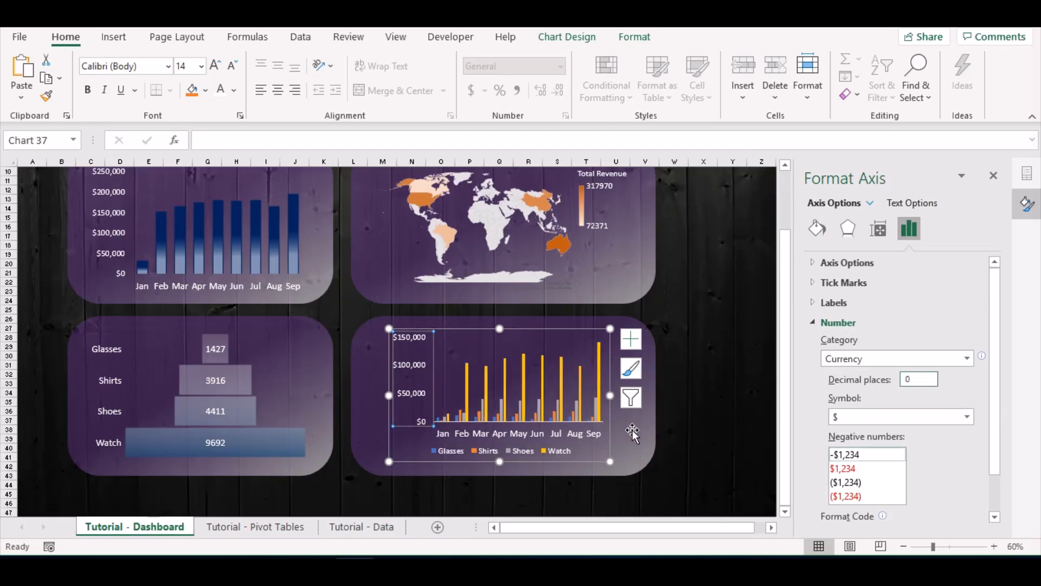
# Set both the month axis and the value axis of the column chart to no fill and no line
pyautogui.click(557, 433)
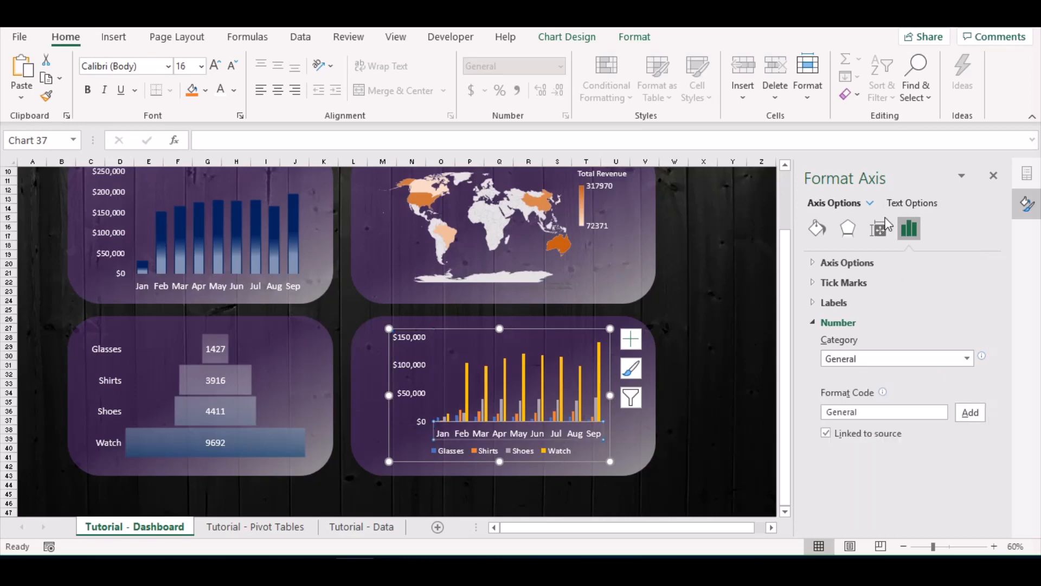
pyautogui.click(815, 234)
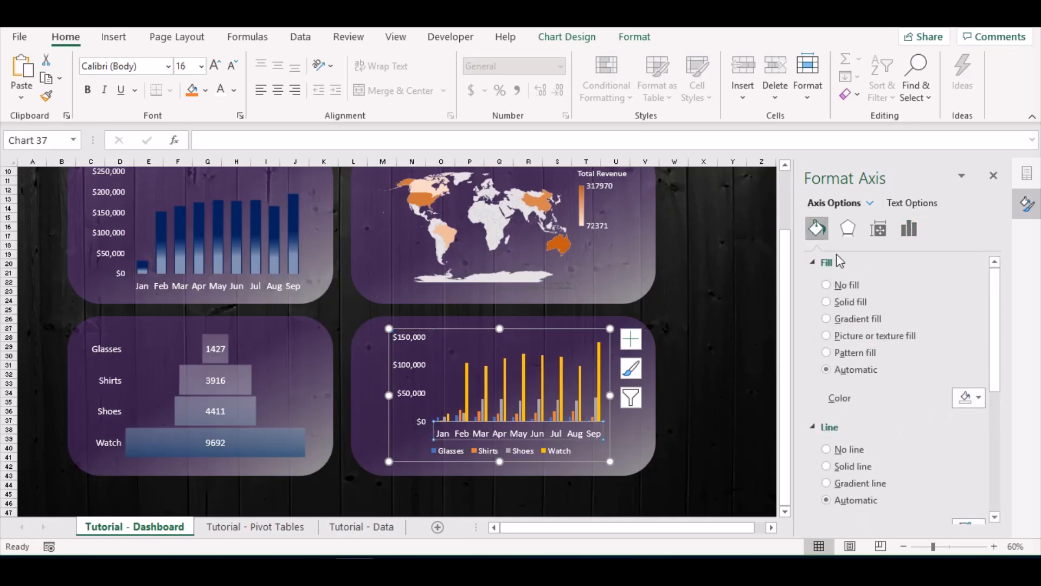
pyautogui.click(843, 285)
pyautogui.click(827, 418)
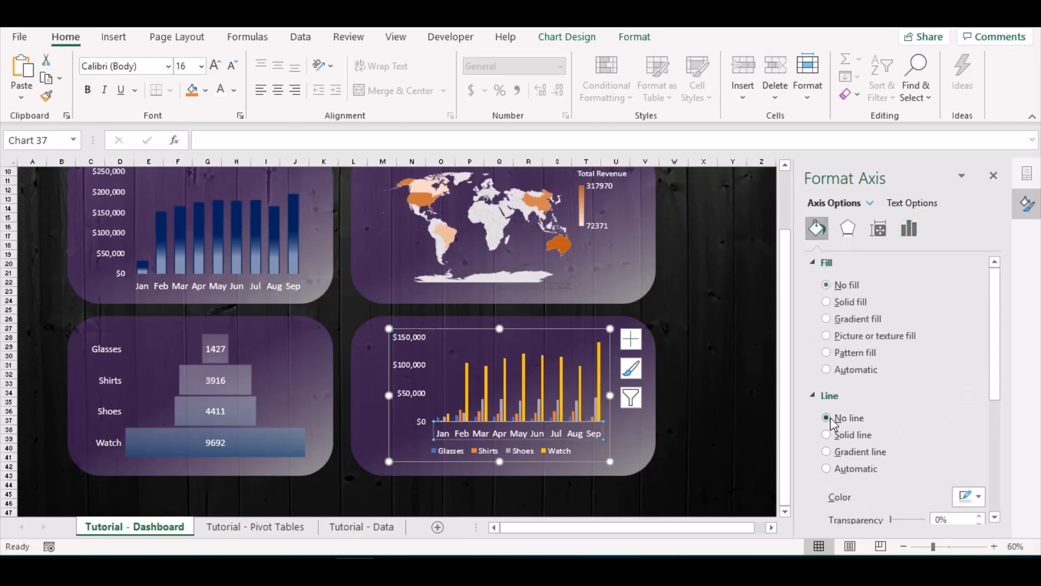
pyautogui.click(407, 389)
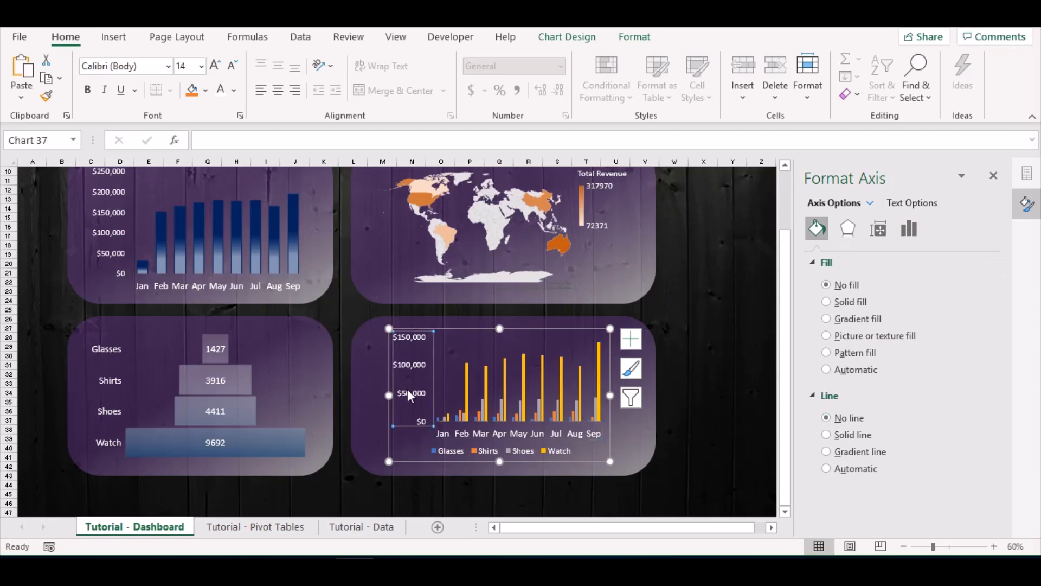
pyautogui.click(827, 284)
pyautogui.click(826, 418)
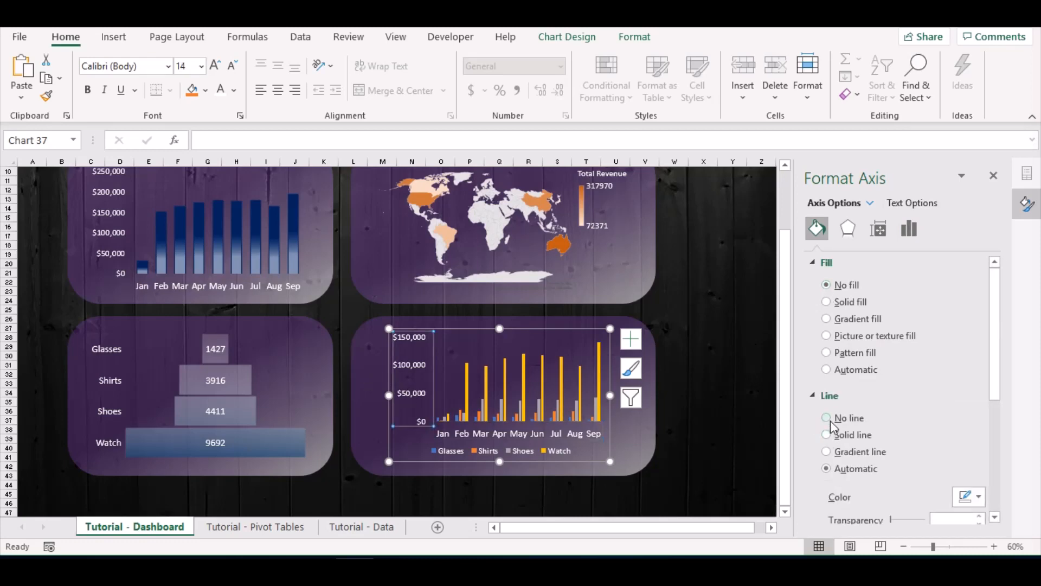
pyautogui.click(638, 437)
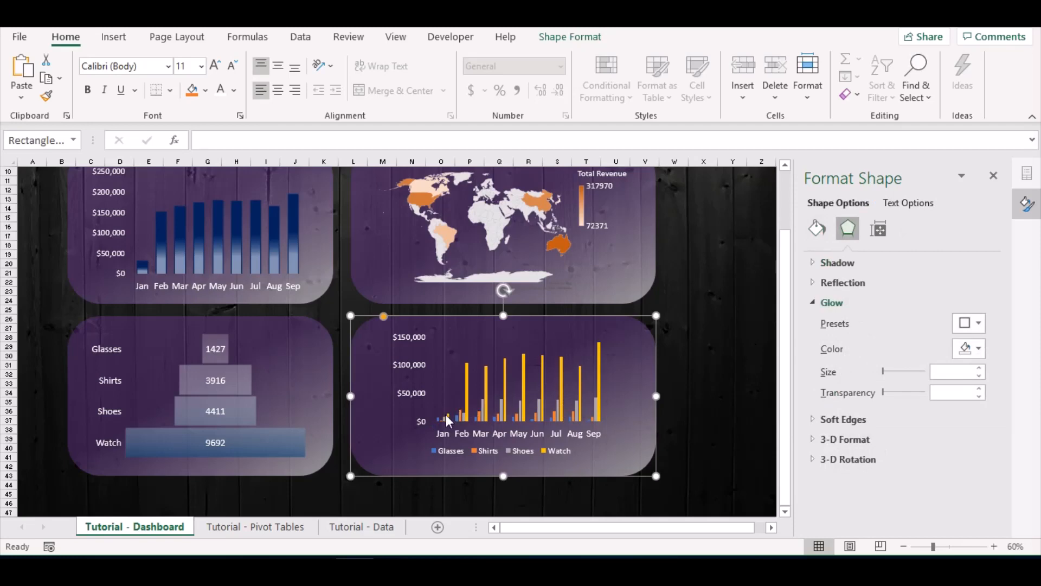
# Give the Watch series columns a solid fill in the standard dark blue
pyautogui.click(600, 357)
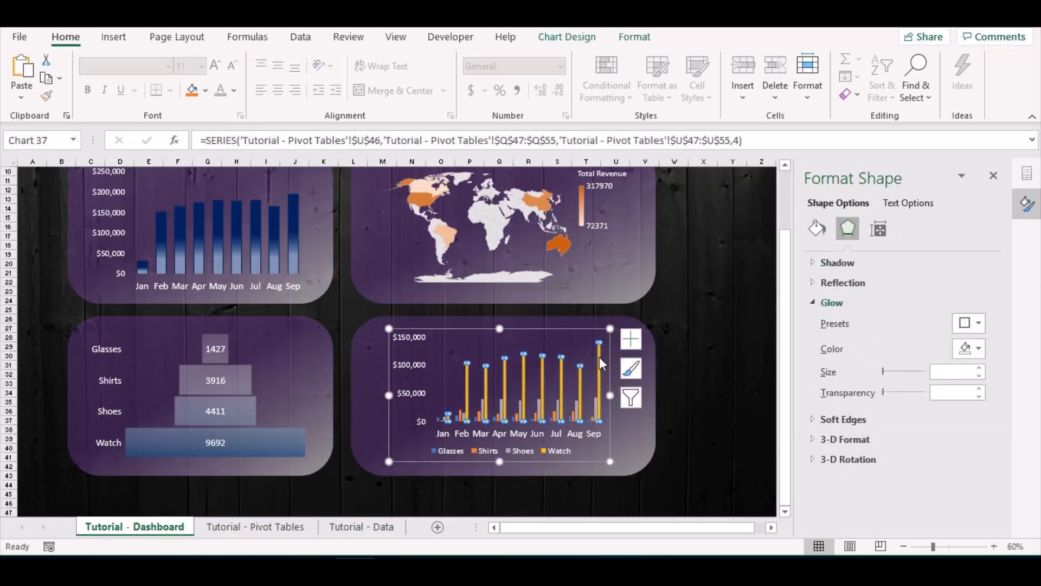
pyautogui.click(817, 228)
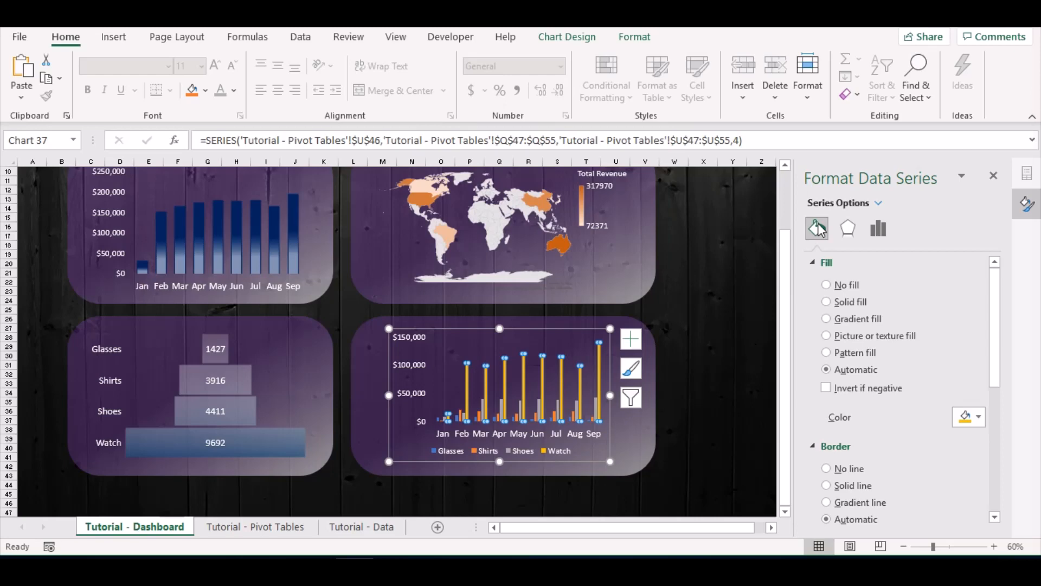
pyautogui.click(838, 301)
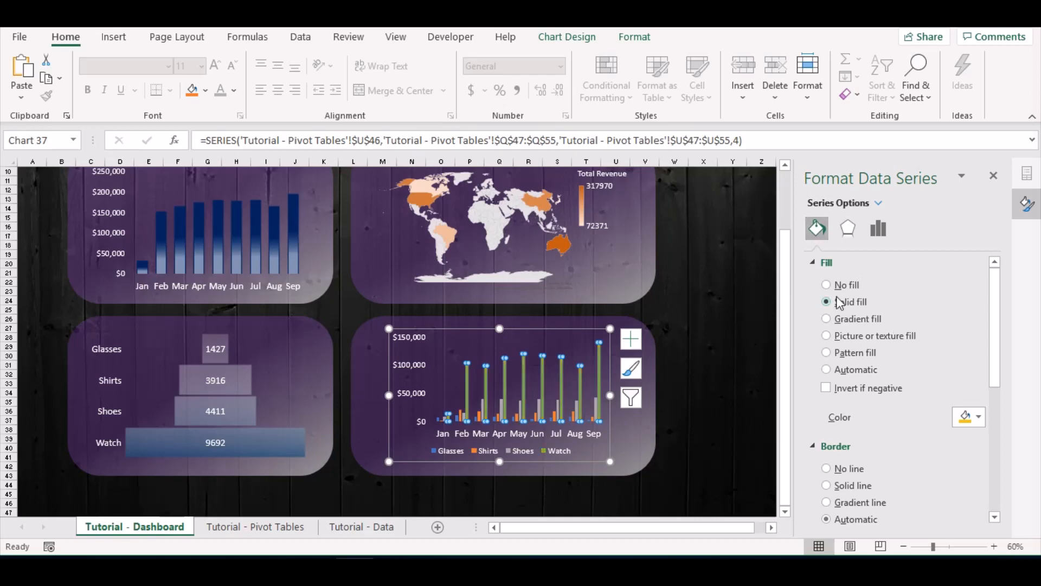
pyautogui.click(979, 416)
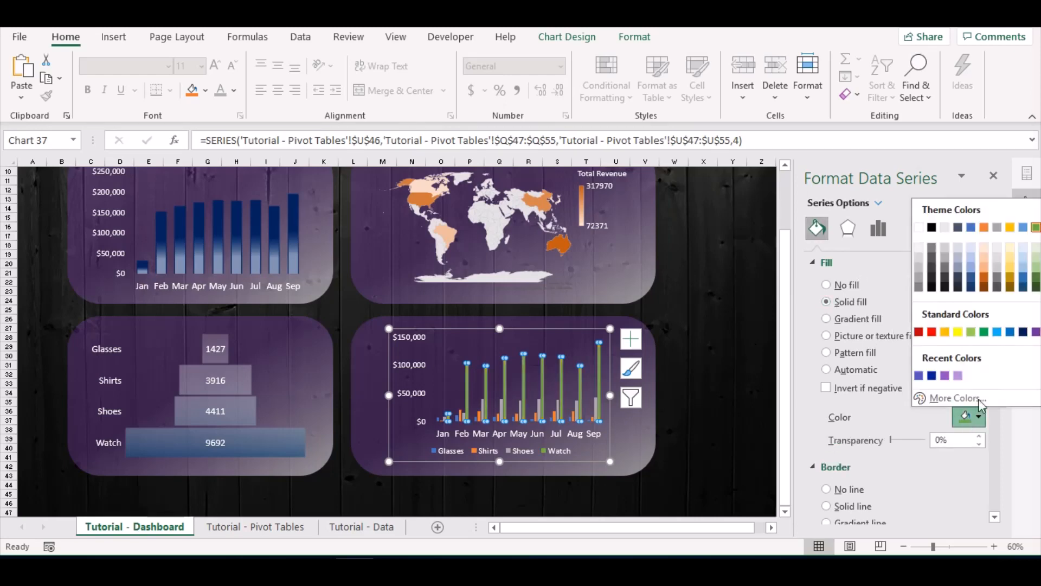
pyautogui.click(1024, 333)
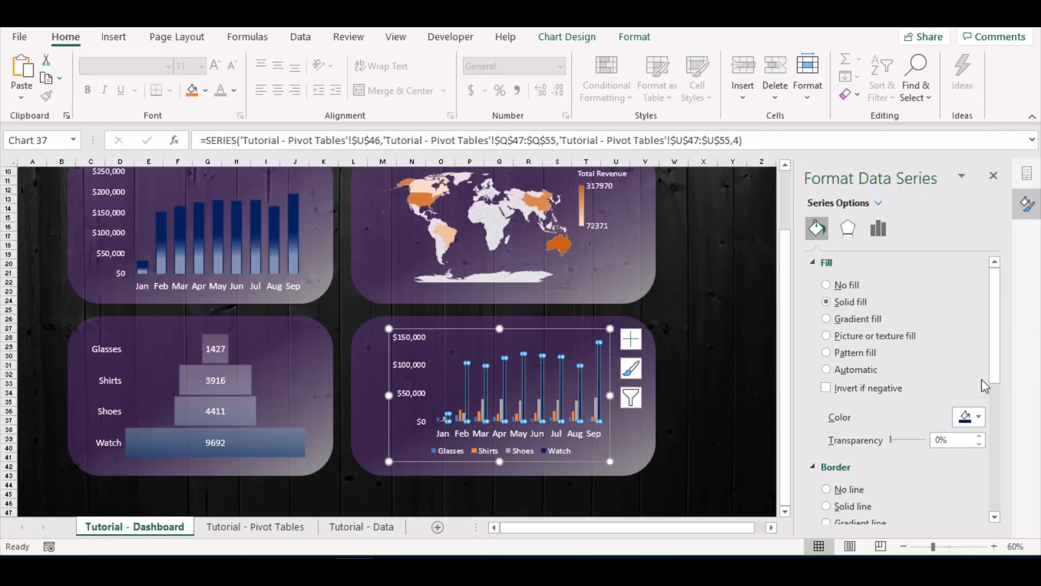
# Set the fill transparency of the Watch series columns to 50%
pyautogui.moveTo(958, 436); pyautogui.dragTo(931, 439)
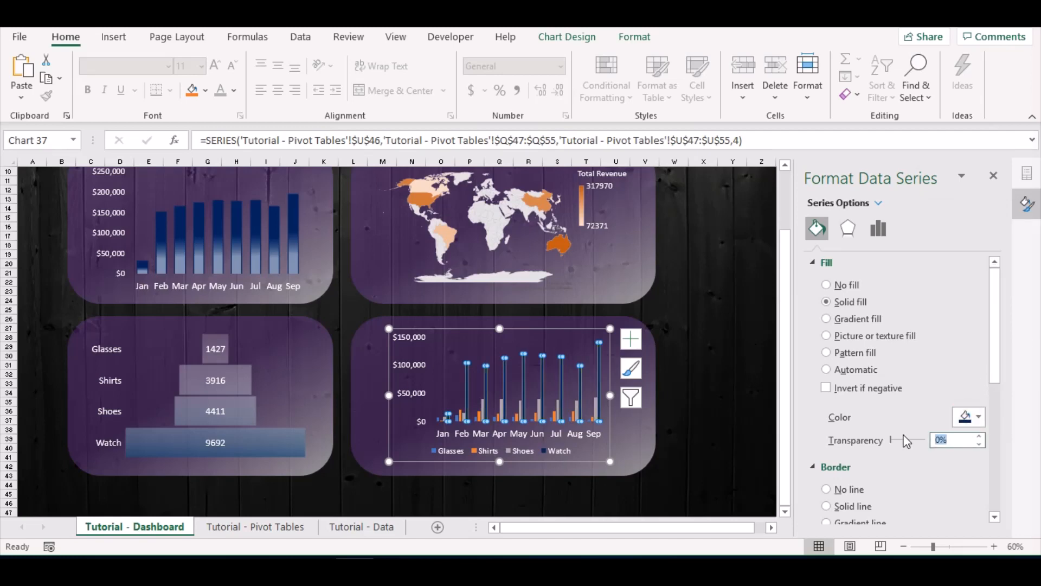
pyautogui.write('50')
pyautogui.click(597, 408)
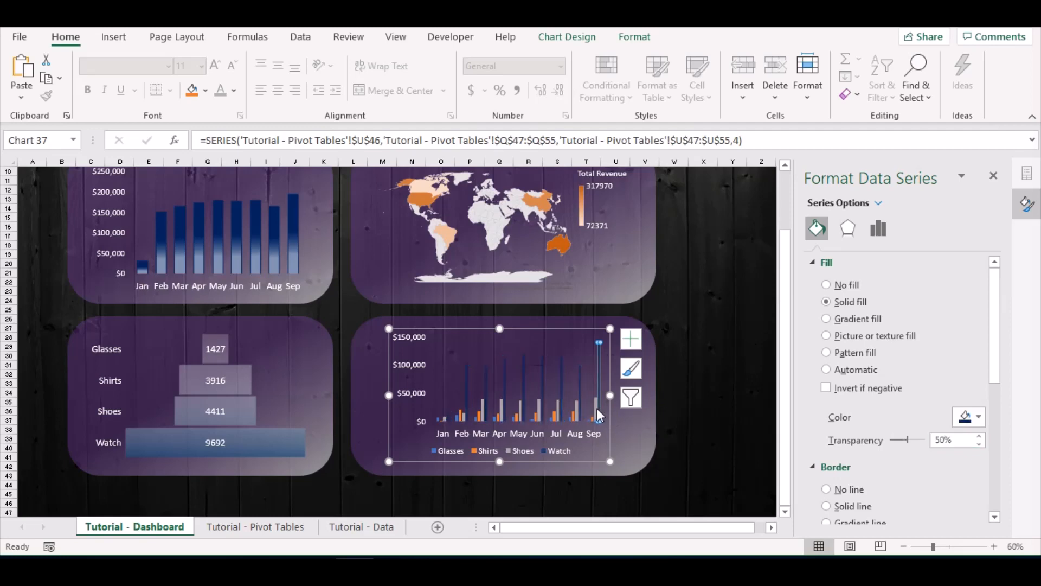
# Give the Shoes series columns a solid fill in the recently used purple with 25% transparency
pyautogui.click(596, 408)
pyautogui.click(844, 304)
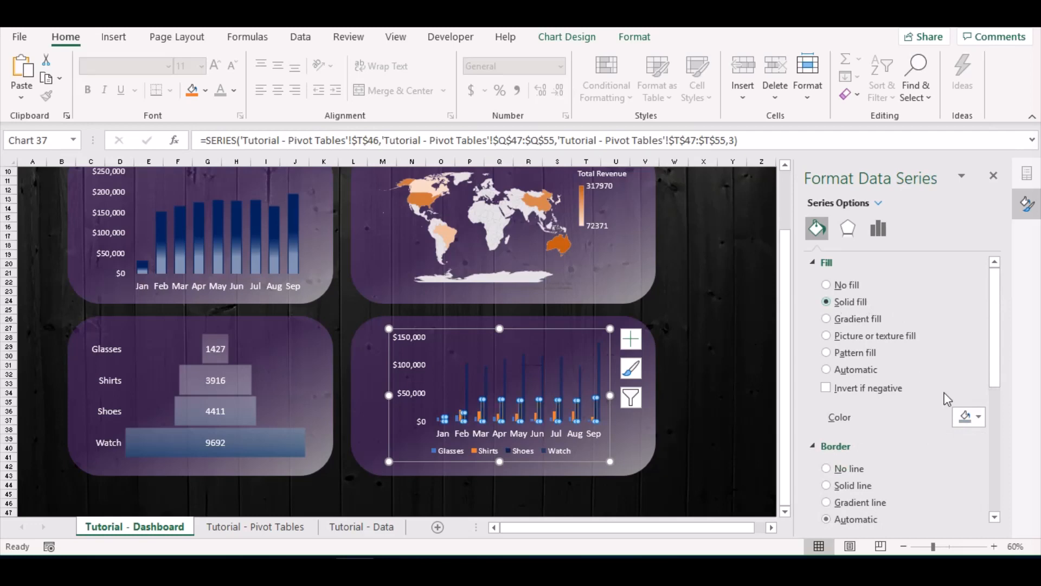
pyautogui.click(978, 416)
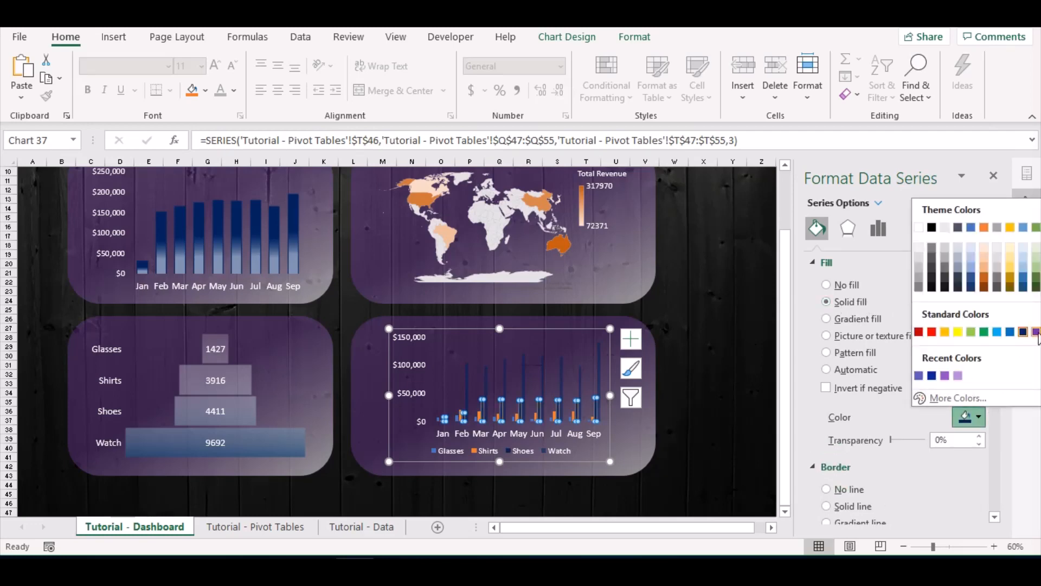
pyautogui.click(945, 375)
pyautogui.click(953, 440)
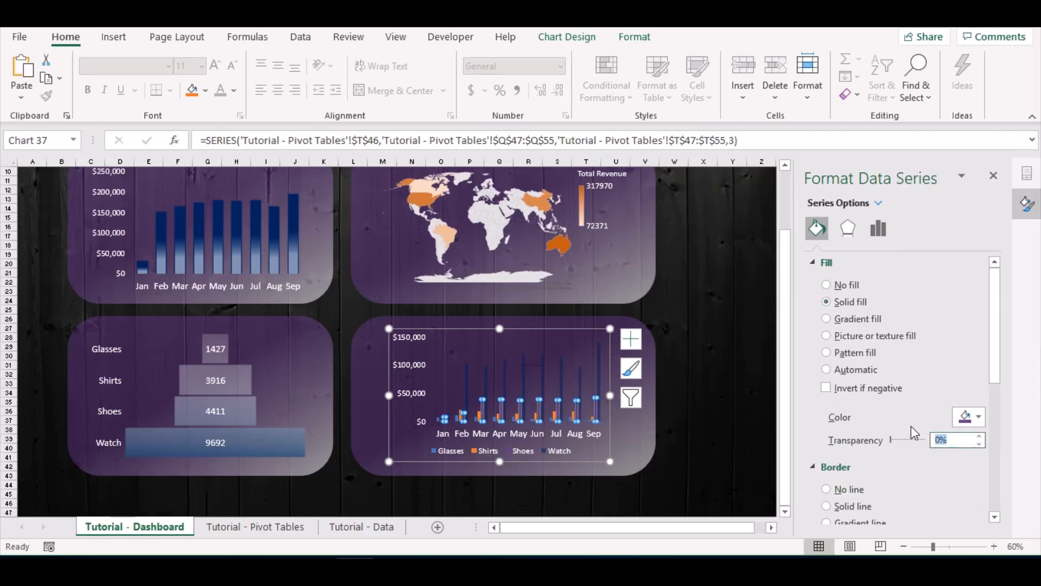
pyautogui.write('25')
pyautogui.press('Return')
# Give the Shirts series columns a solid fill in the orange theme color with 25% transparency
pyautogui.click(572, 415)
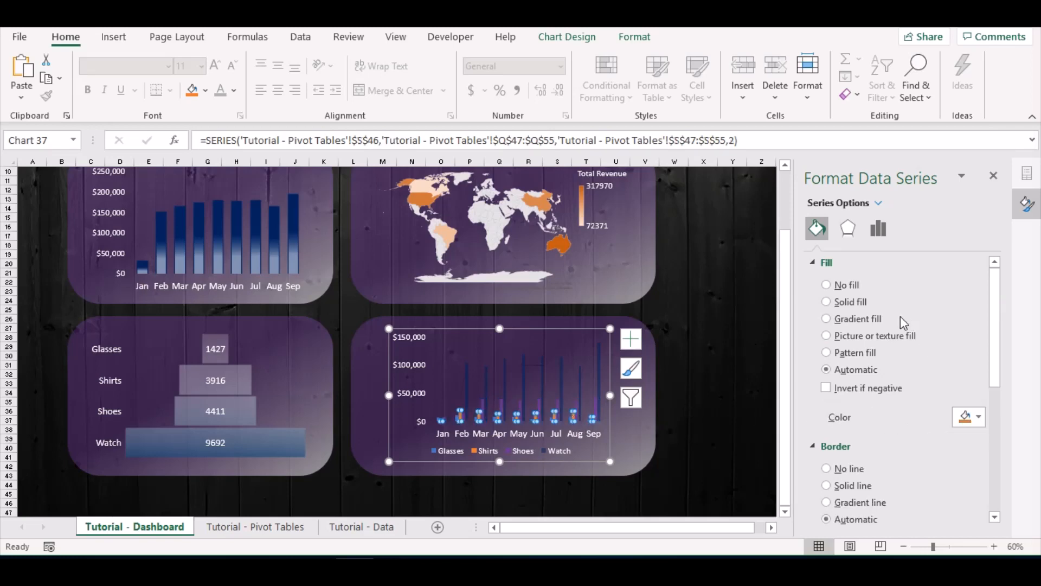
pyautogui.click(849, 307)
pyautogui.click(978, 416)
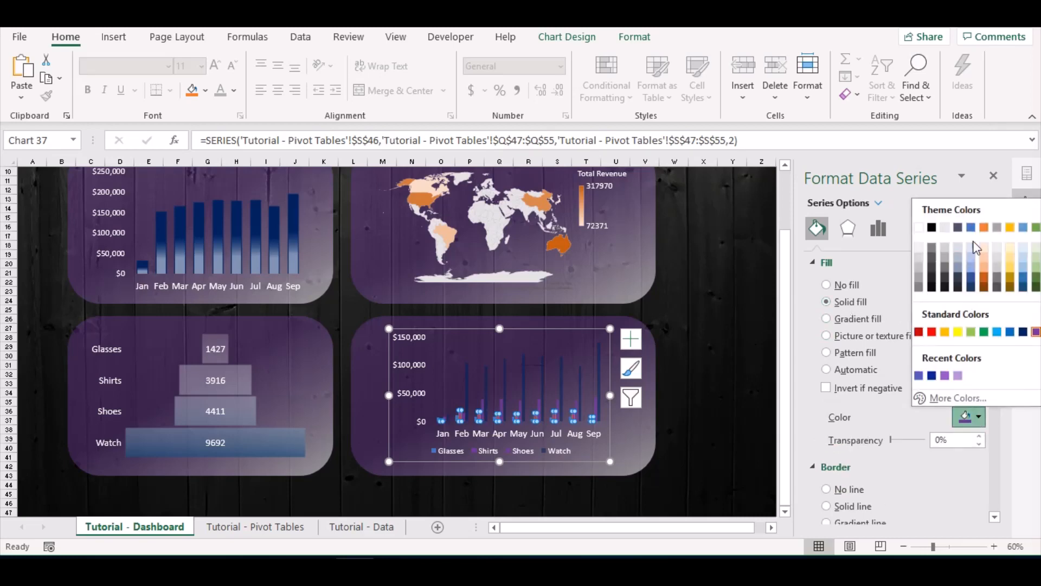
pyautogui.click(985, 230)
pyautogui.click(962, 440)
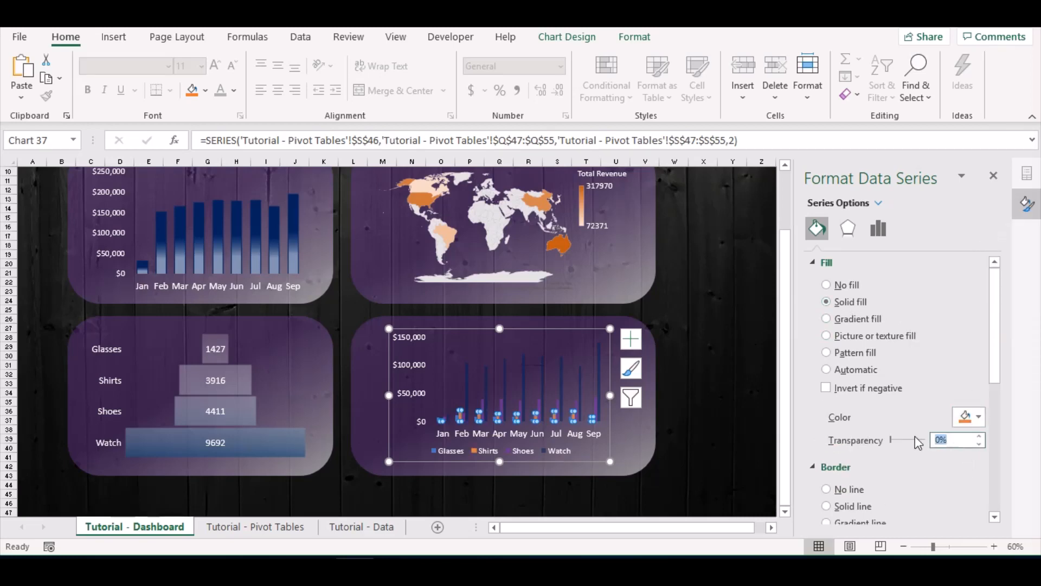
pyautogui.write('50')
# Give the Glasses series columns a solid fill in a green theme color with 25% transparency
pyautogui.click(551, 419)
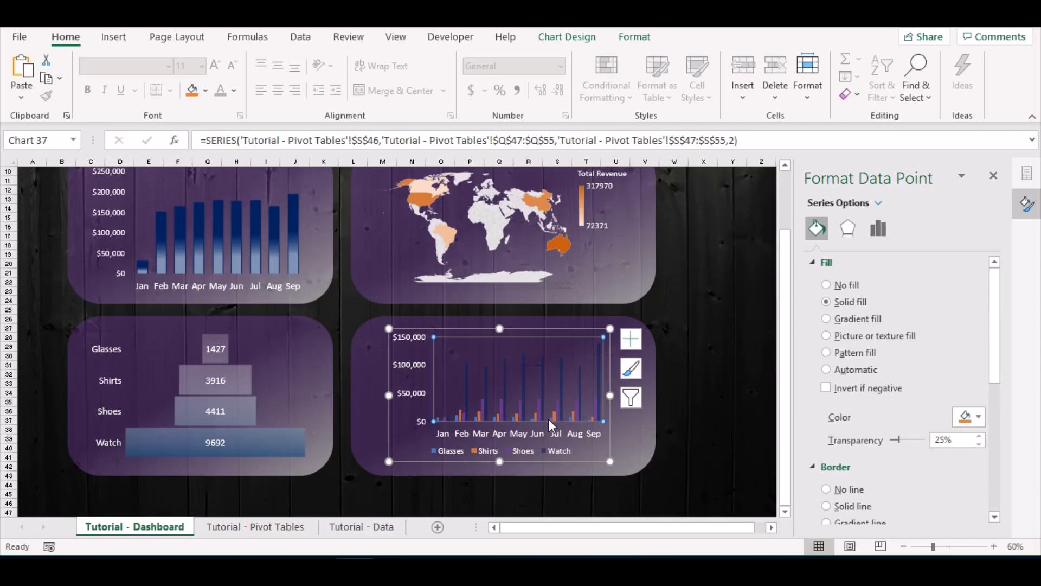
pyautogui.click(548, 419)
pyautogui.click(568, 418)
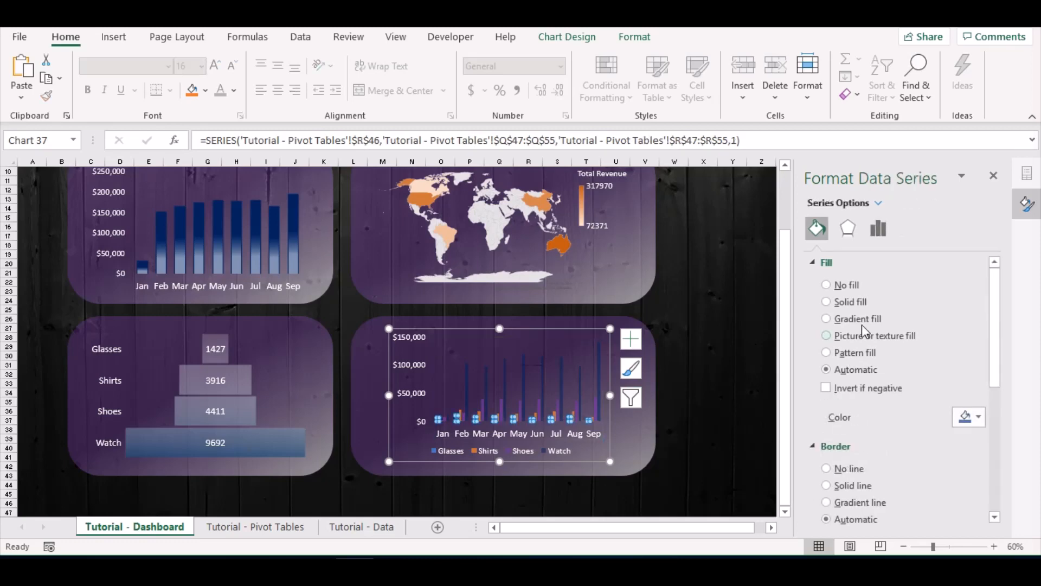
pyautogui.click(969, 417)
pyautogui.click(1036, 250)
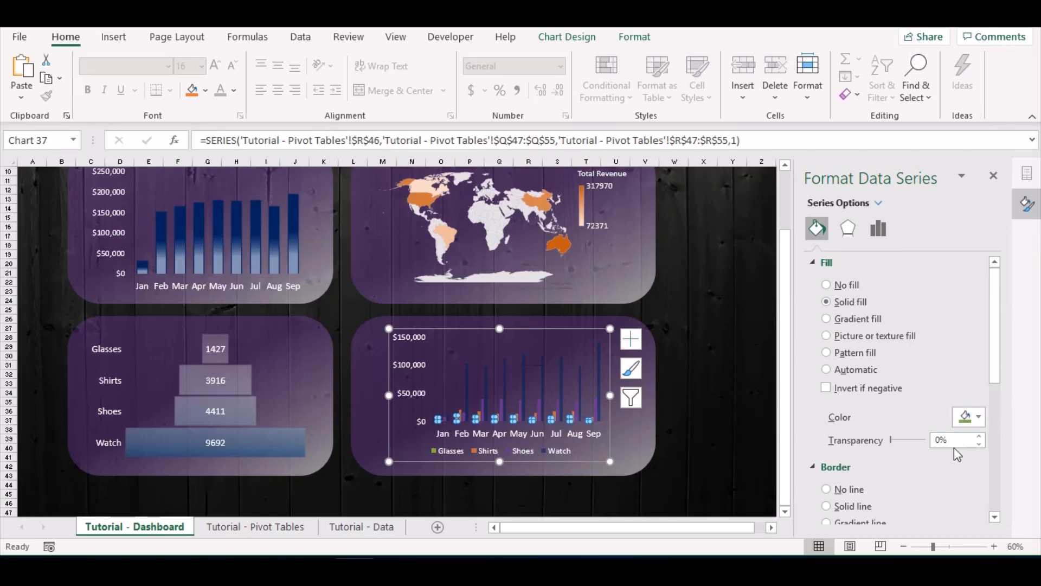
pyautogui.moveTo(946, 440); pyautogui.dragTo(889, 438)
pyautogui.write('25')
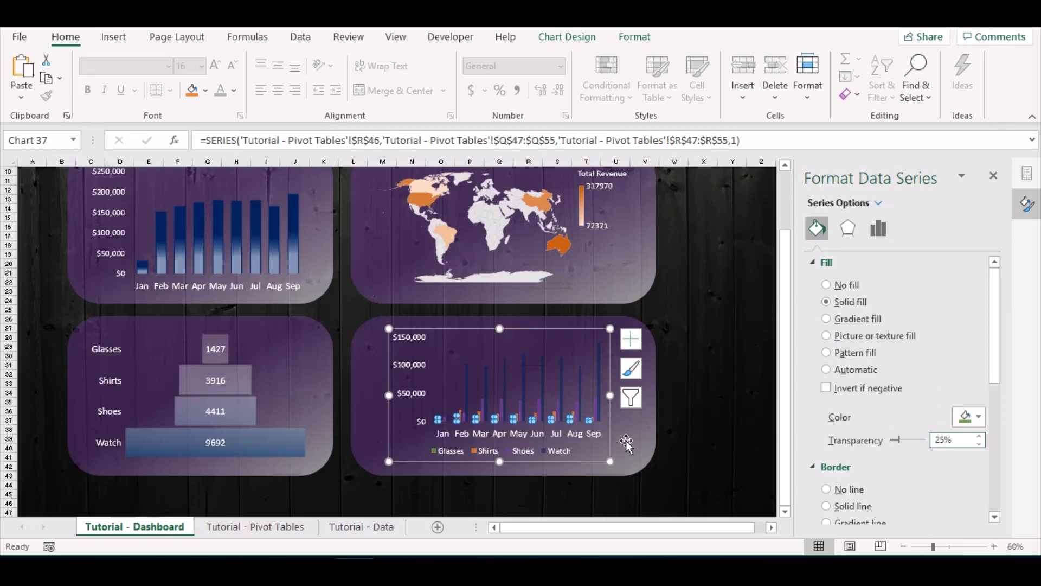
# Set the gap width of the product column chart's series to 50%
pyautogui.click(598, 378)
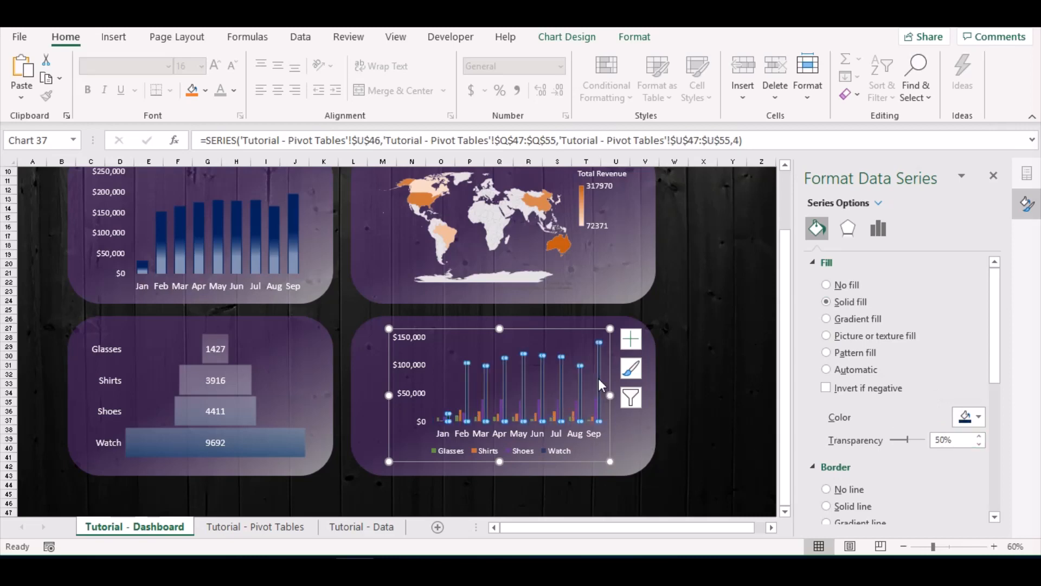
pyautogui.click(878, 228)
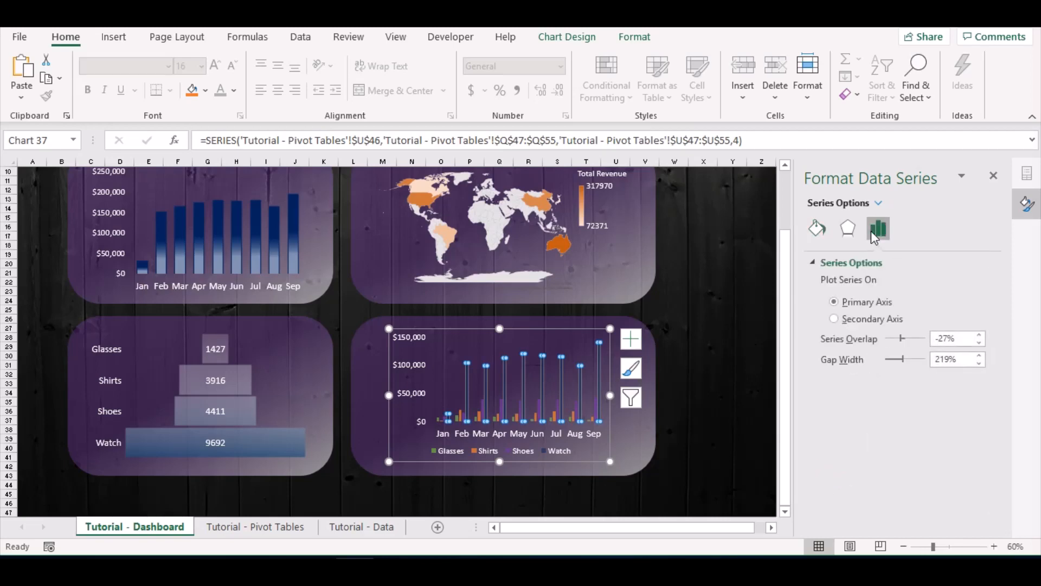
pyautogui.doubleClick(968, 361)
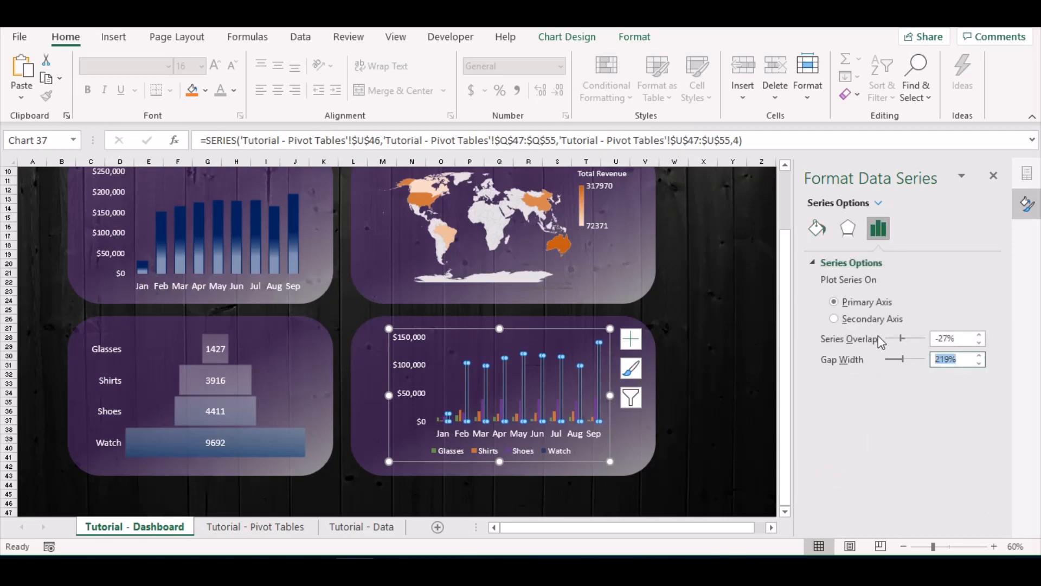
pyautogui.write('50')
pyautogui.press('Return')
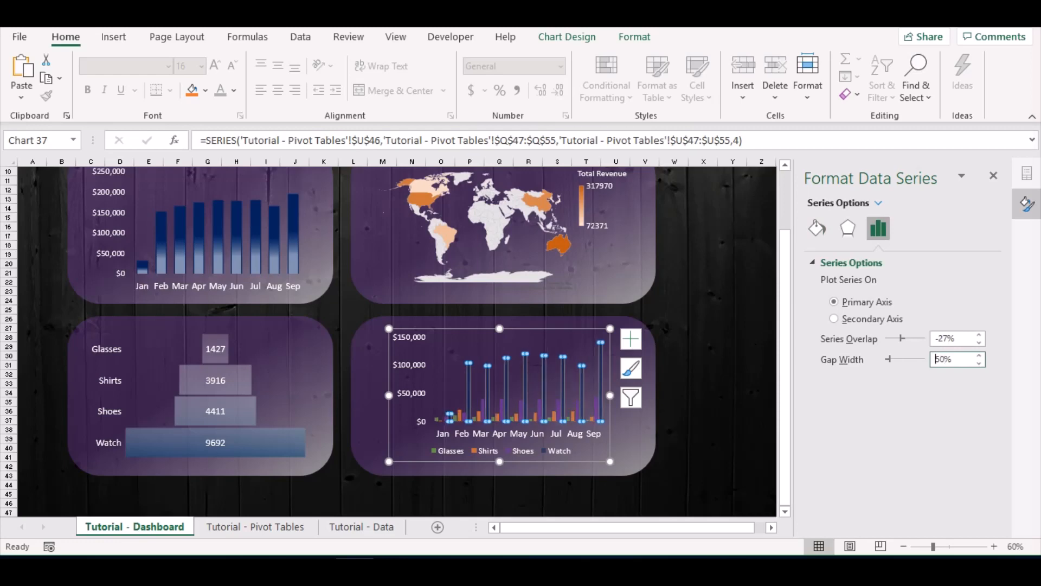
# Set the series overlap to 45% and widen the product column chart on both sides within its panel
pyautogui.doubleClick(965, 339)
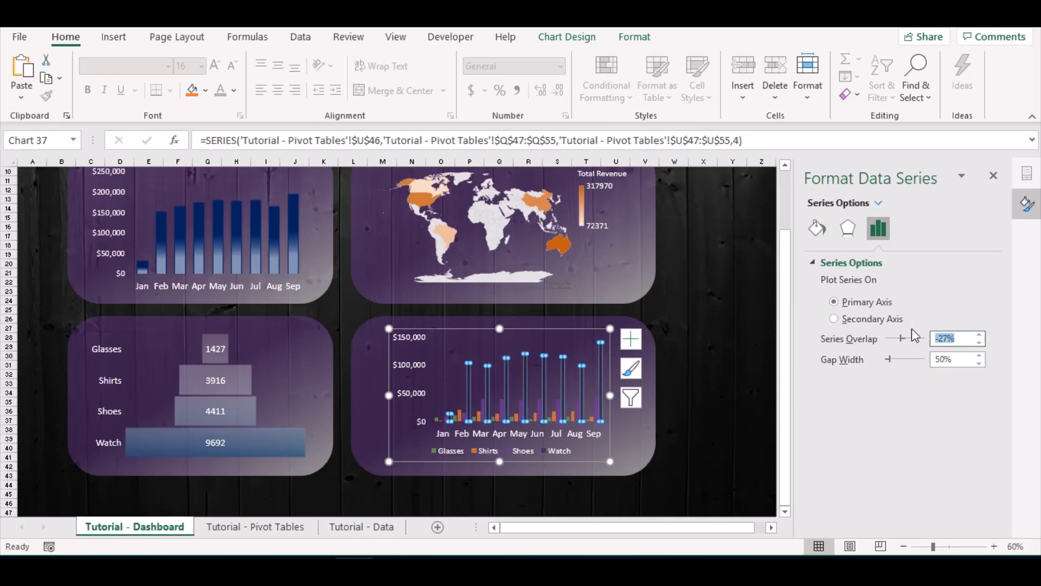
pyautogui.write('45')
pyautogui.press('Return')
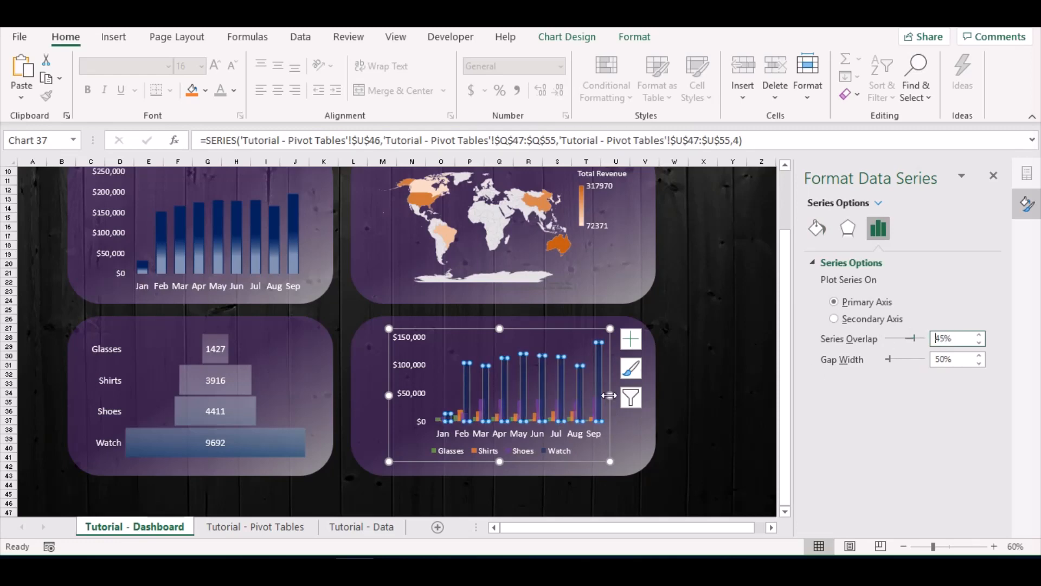
pyautogui.moveTo(610, 396); pyautogui.dragTo(625, 395)
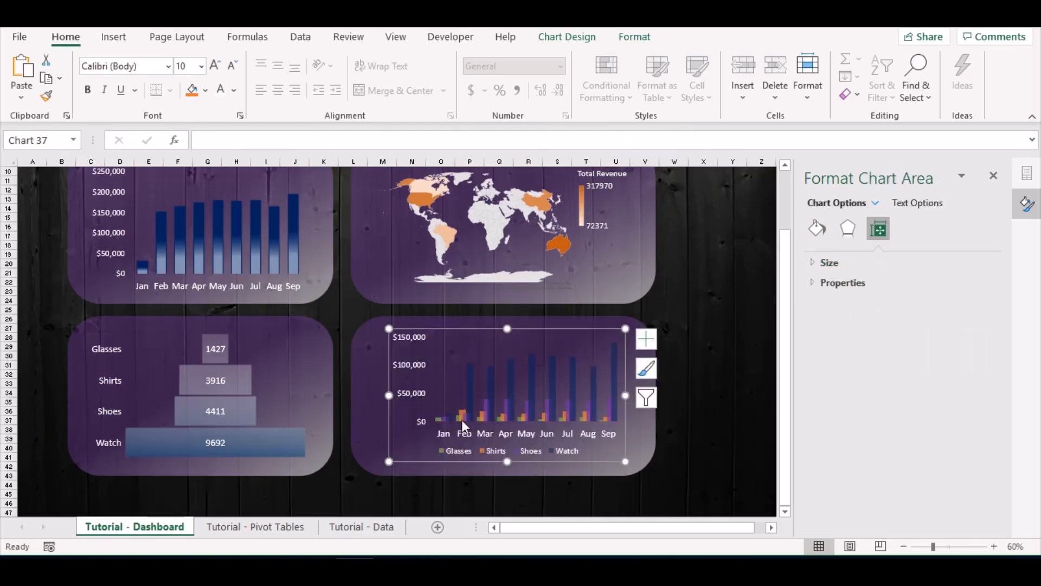
pyautogui.moveTo(389, 396); pyautogui.dragTo(376, 396)
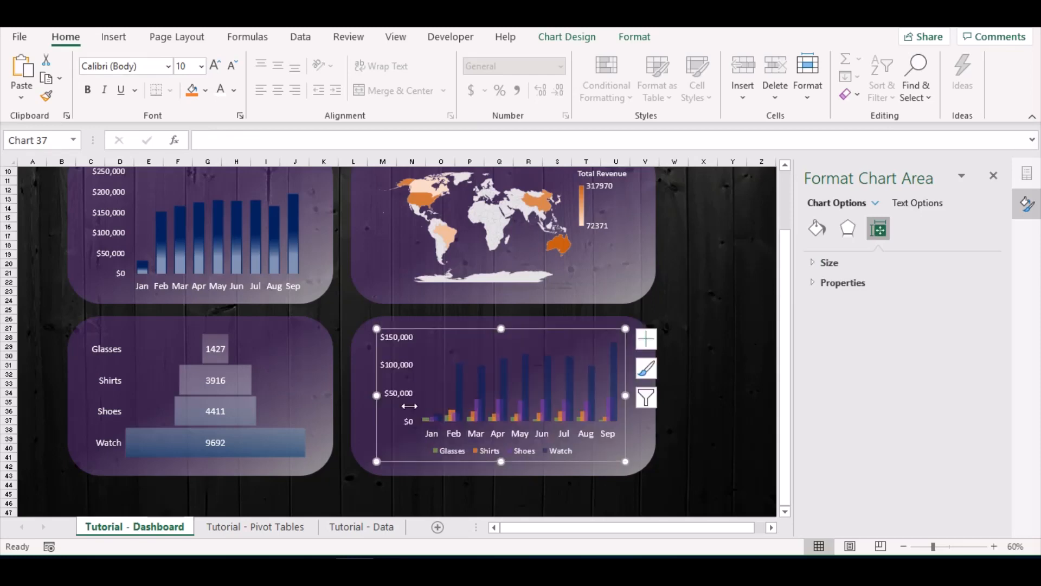
# Outline the Watch series columns with a solid white border line
pyautogui.click(614, 390)
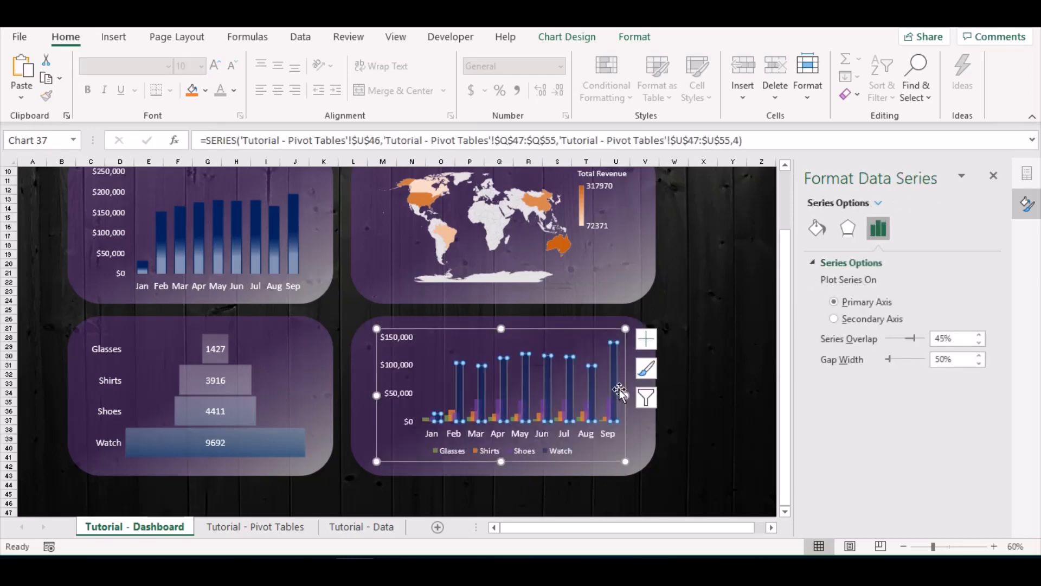
pyautogui.click(817, 227)
pyautogui.scroll(-3, 871, 326)
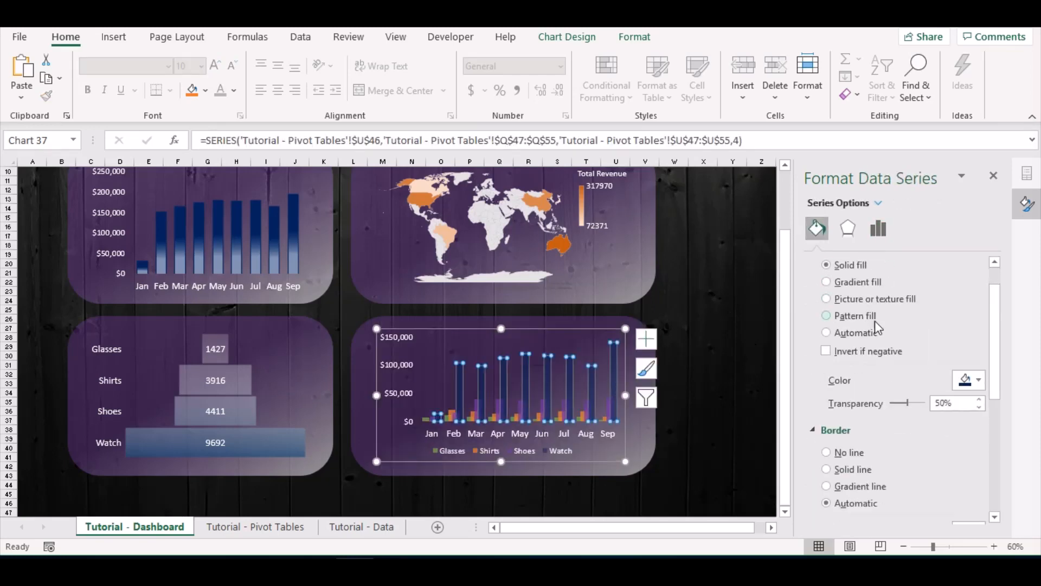
pyautogui.click(846, 432)
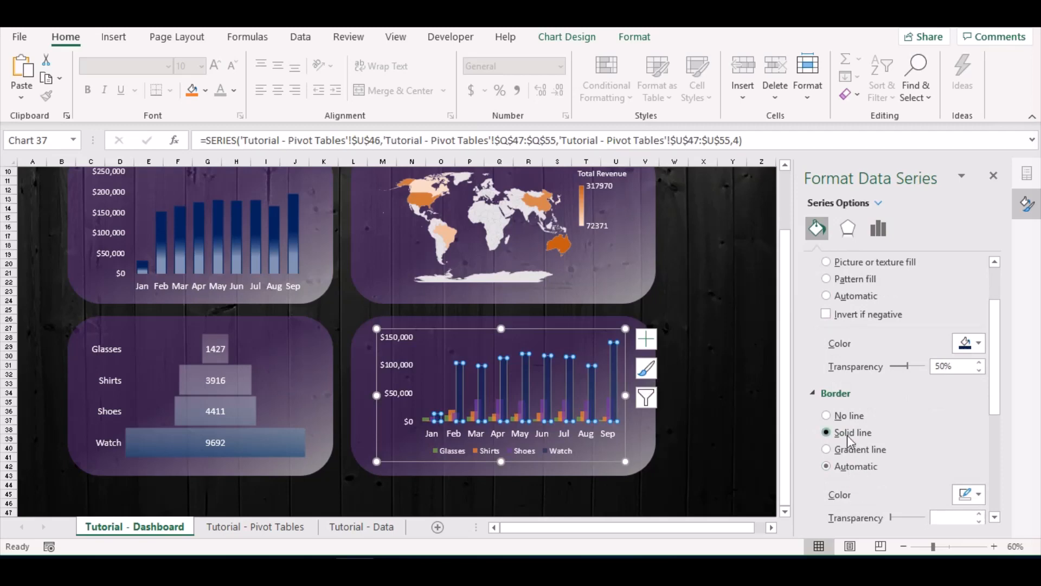
pyautogui.click(968, 494)
pyautogui.click(918, 306)
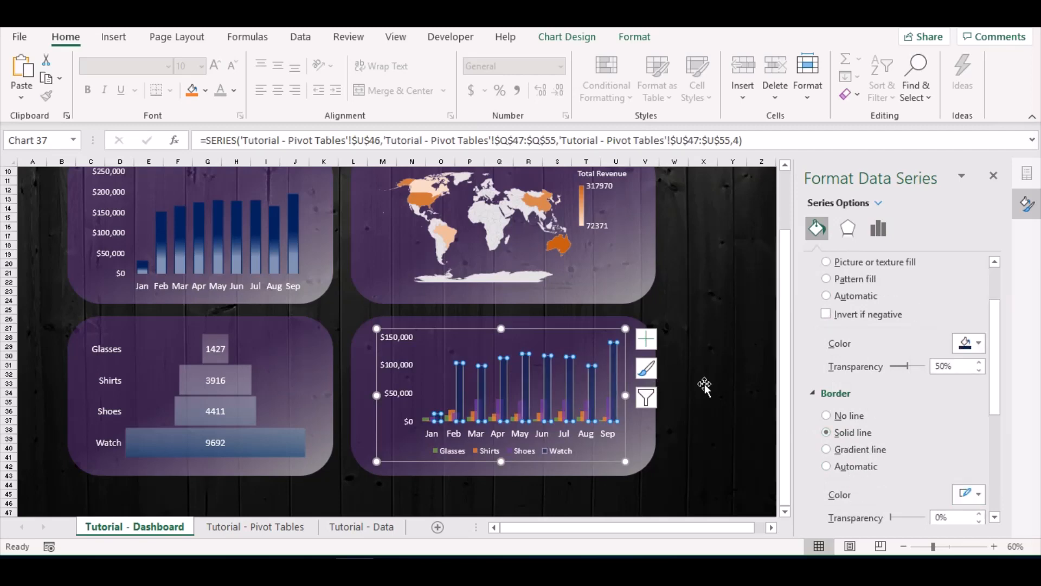
# Outline the Shoes series and the Shirts series columns with the same solid white border line
pyautogui.click(609, 411)
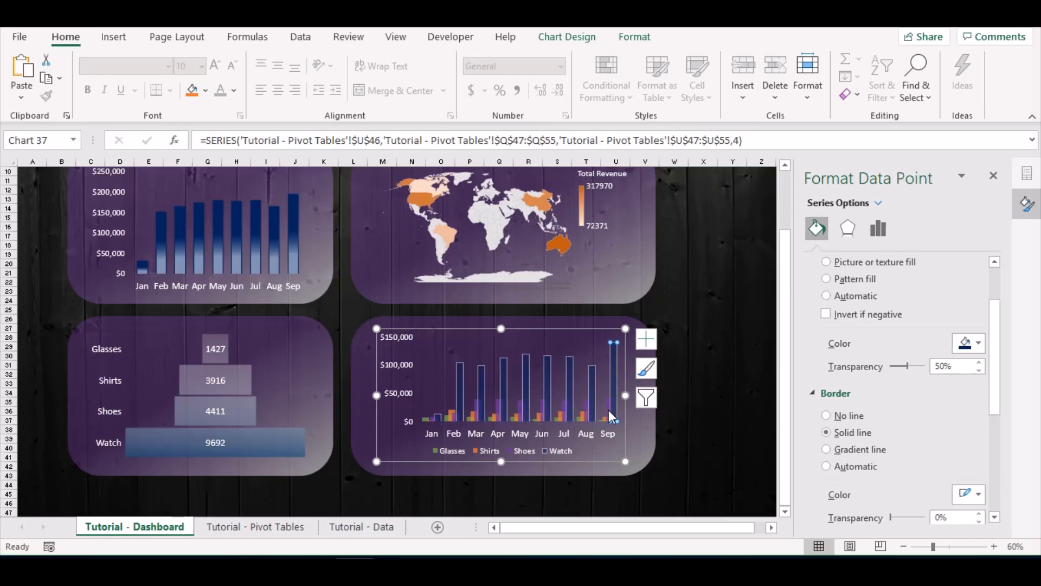
pyautogui.click(607, 402)
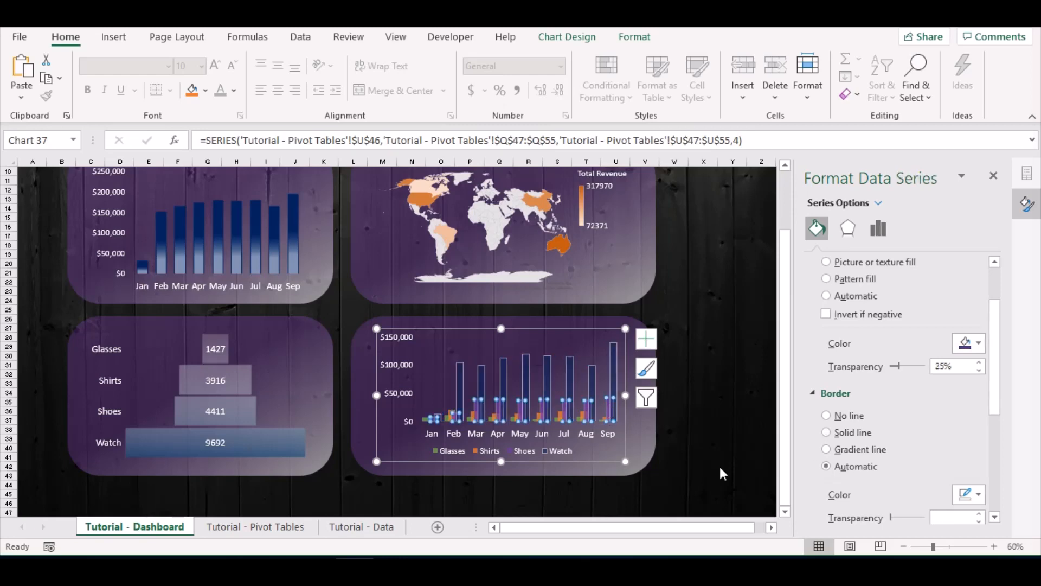
pyautogui.click(852, 434)
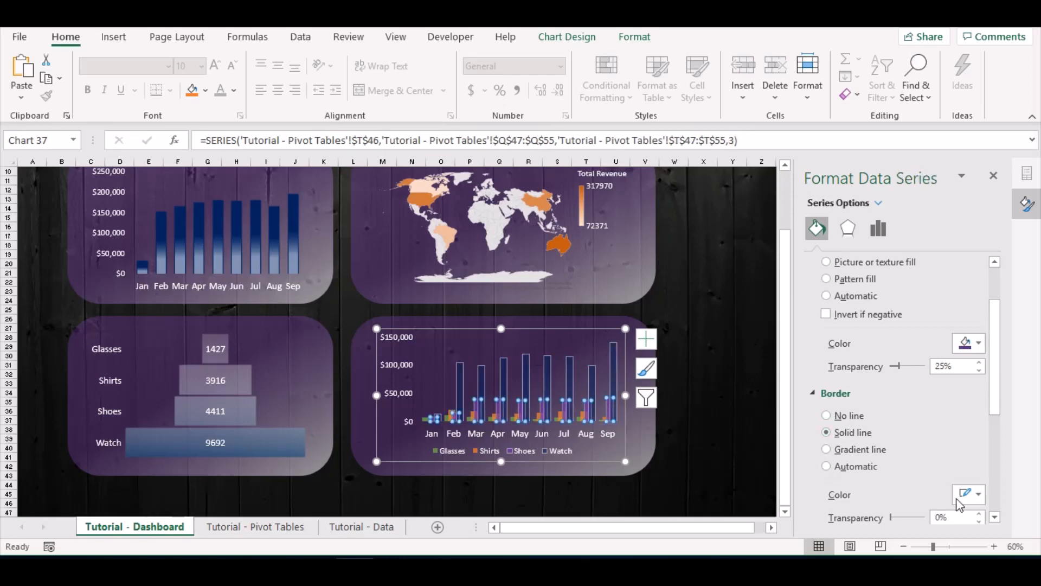
pyautogui.click(601, 419)
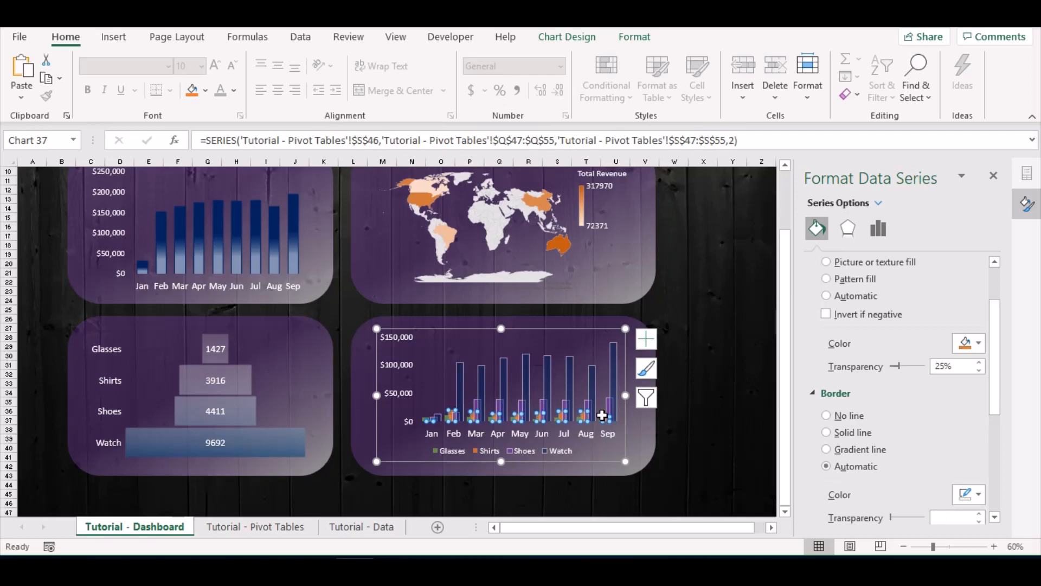
pyautogui.click(976, 496)
pyautogui.click(828, 433)
pyautogui.click(580, 418)
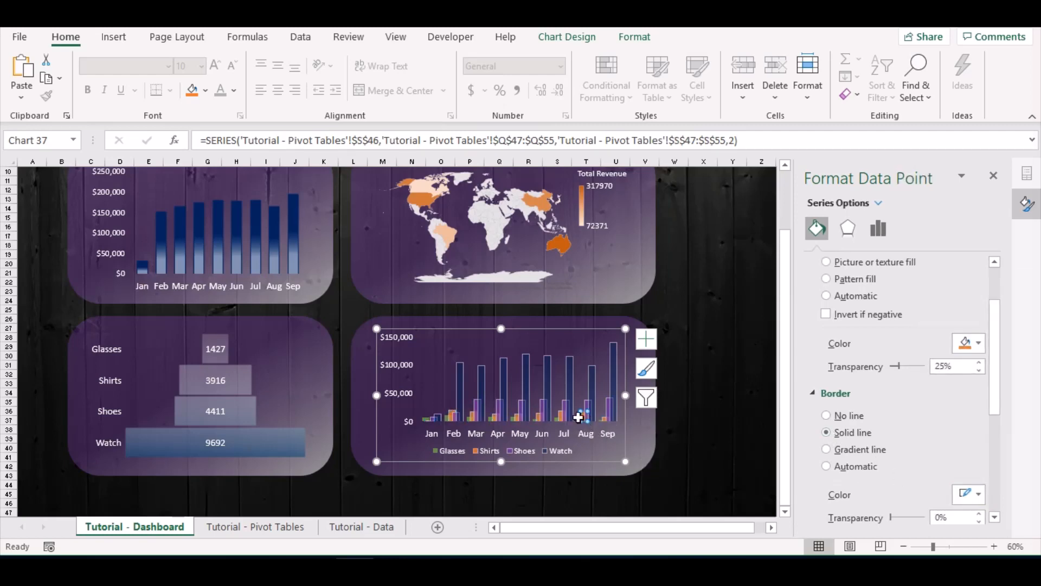
# Outline the Glasses series columns with a solid white border line and deselect the chart
pyautogui.click(580, 419)
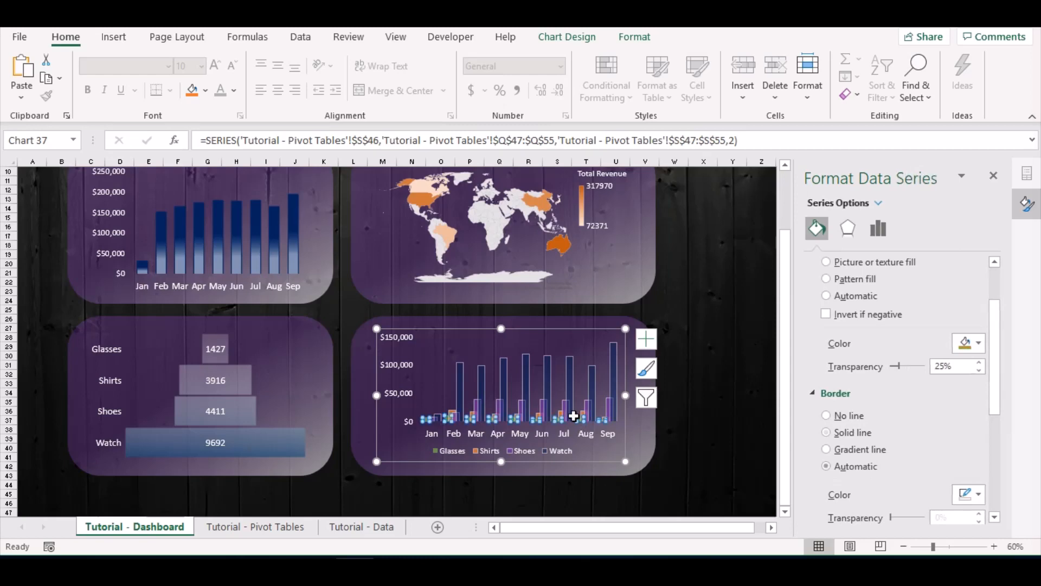
pyautogui.click(838, 434)
pyautogui.click(969, 495)
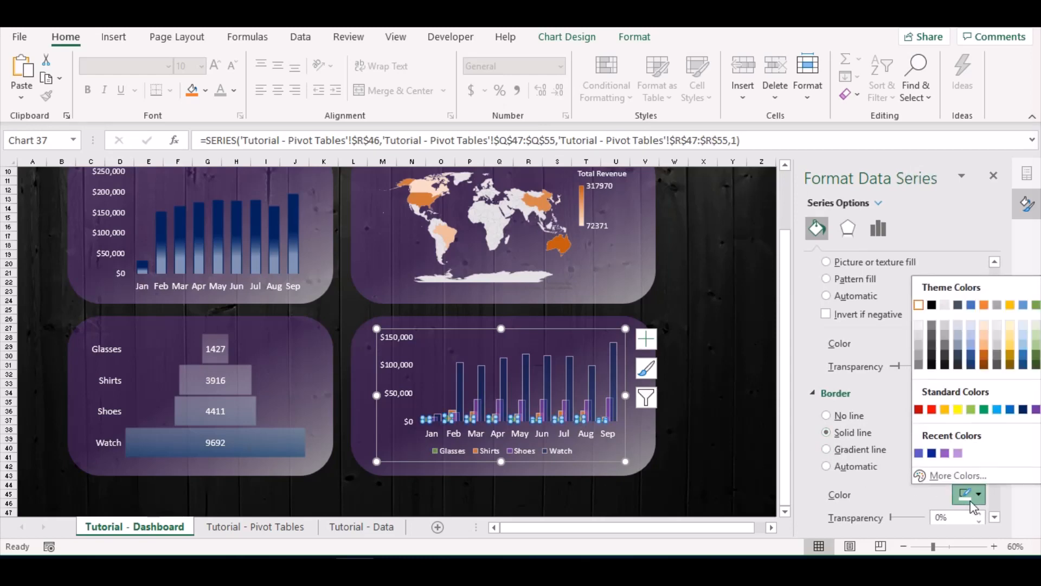
pyautogui.click(886, 494)
pyautogui.click(683, 434)
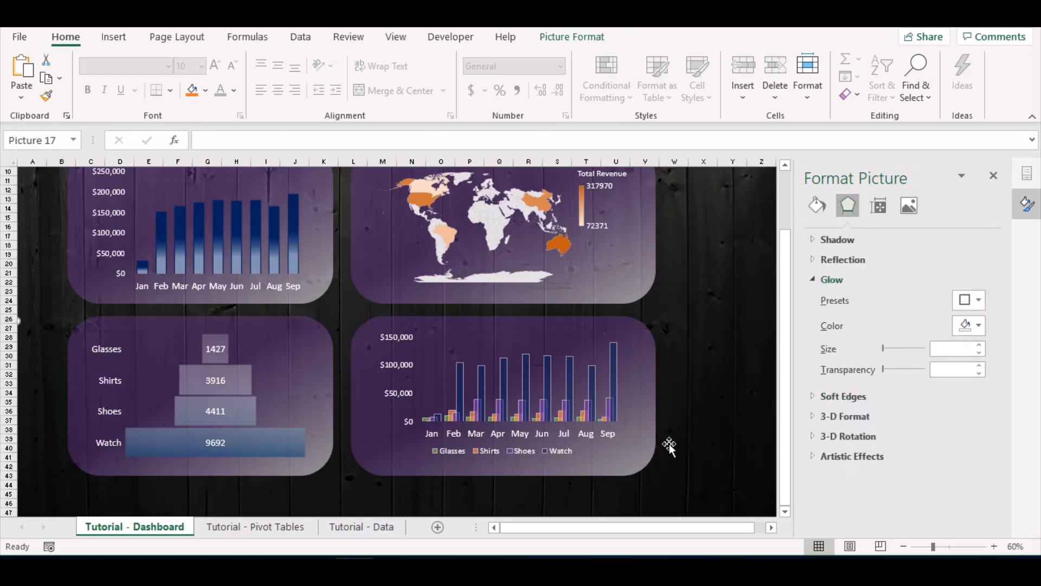
# Collapse the ribbon to show more of the dashboard sheet
pyautogui.scroll(1, 670, 446)
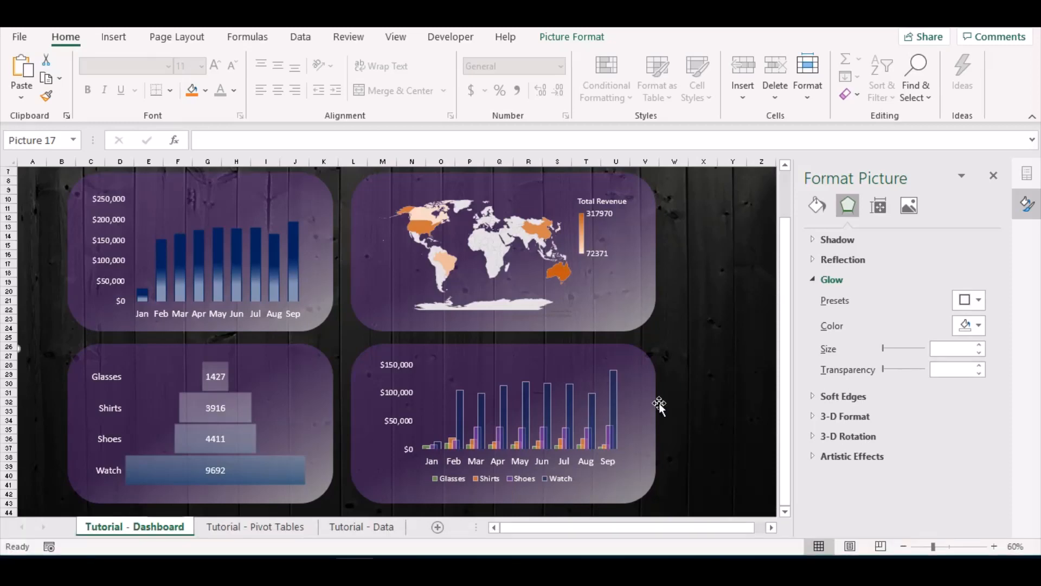
pyautogui.scroll(1, 693, 397)
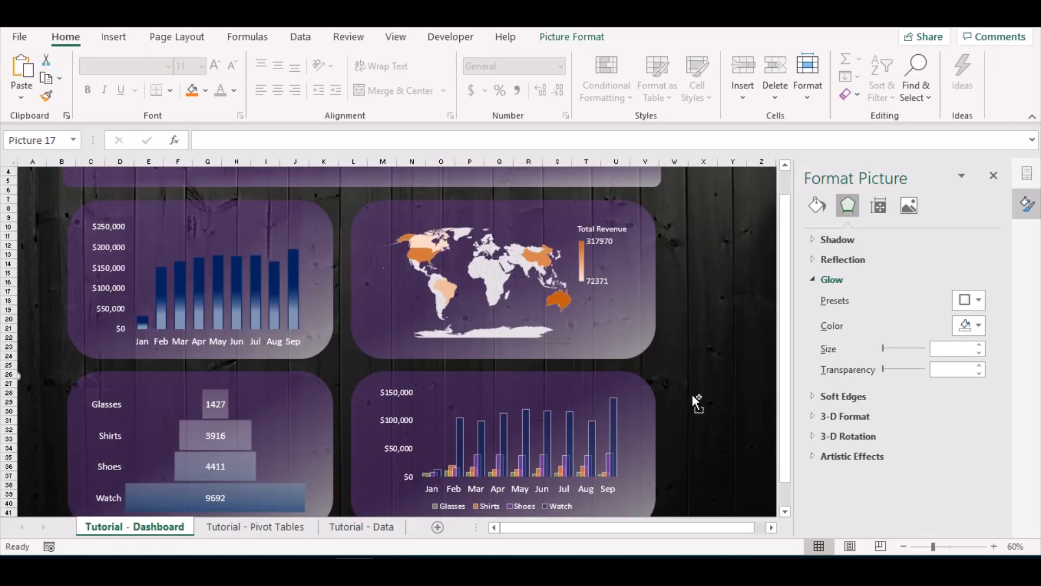
pyautogui.hotkey('ctrl', 'F1')
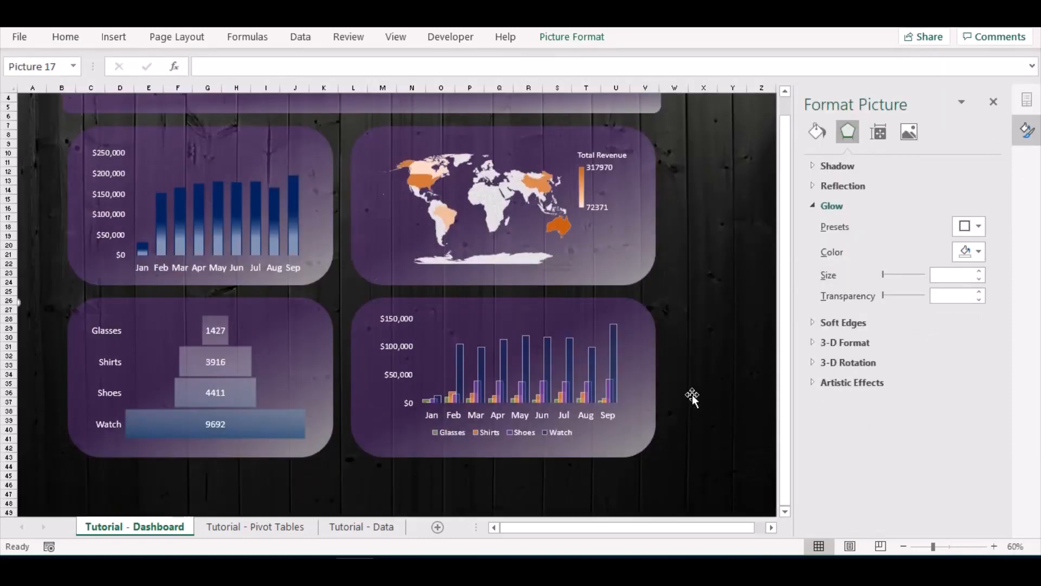
# Close the picture formatting options, duplicate the header banner shape and move the copy down over the lower charts
pyautogui.scroll(1, 692, 395)
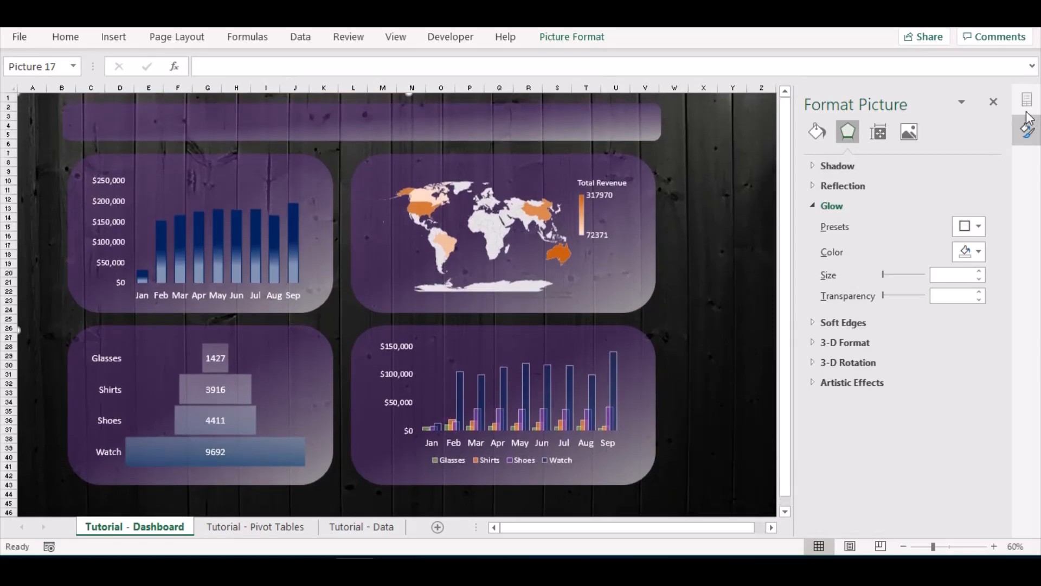
pyautogui.click(994, 101)
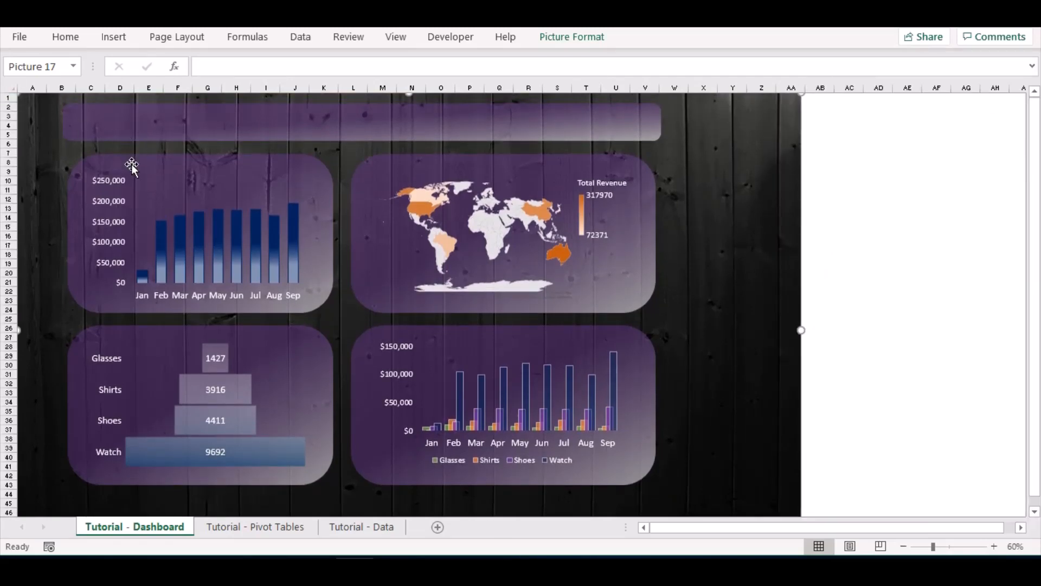
pyautogui.click(168, 170)
pyautogui.click(161, 116)
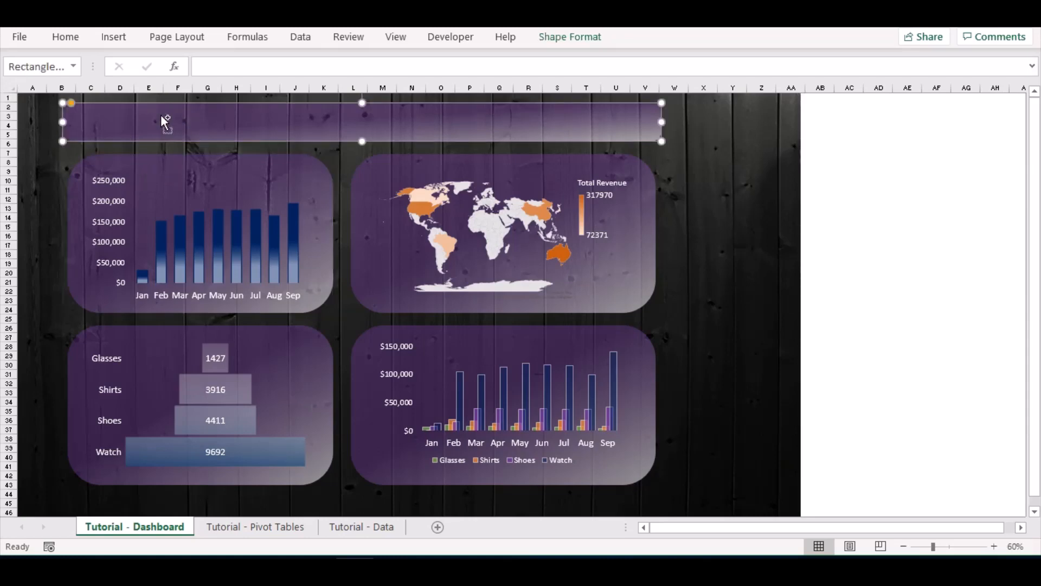
pyautogui.hotkey('ctrl', 'd')
pyautogui.moveTo(240, 145); pyautogui.dragTo(523, 337)
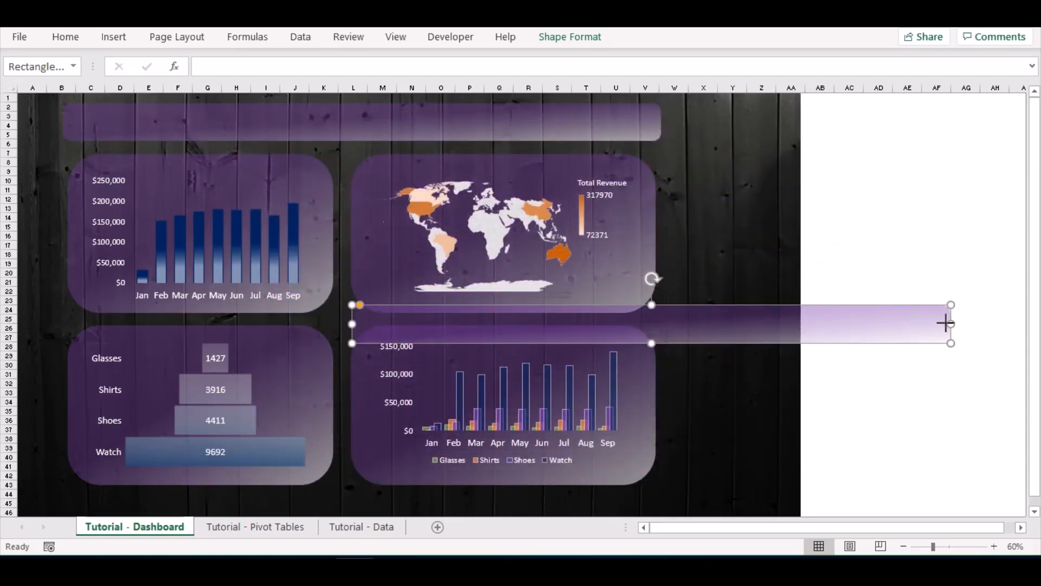
# Shrink the copied banner into a small rounded label and place it near the upper edge of the monthly revenue column chart's panel
pyautogui.moveTo(950, 322); pyautogui.dragTo(195, 176)
pyautogui.click(191, 151)
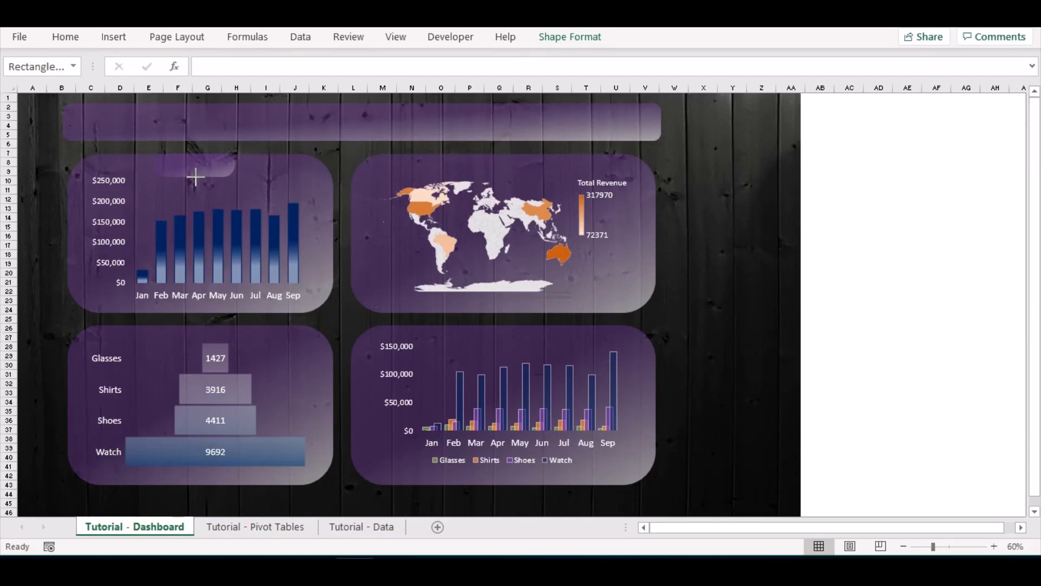
pyautogui.click(195, 174)
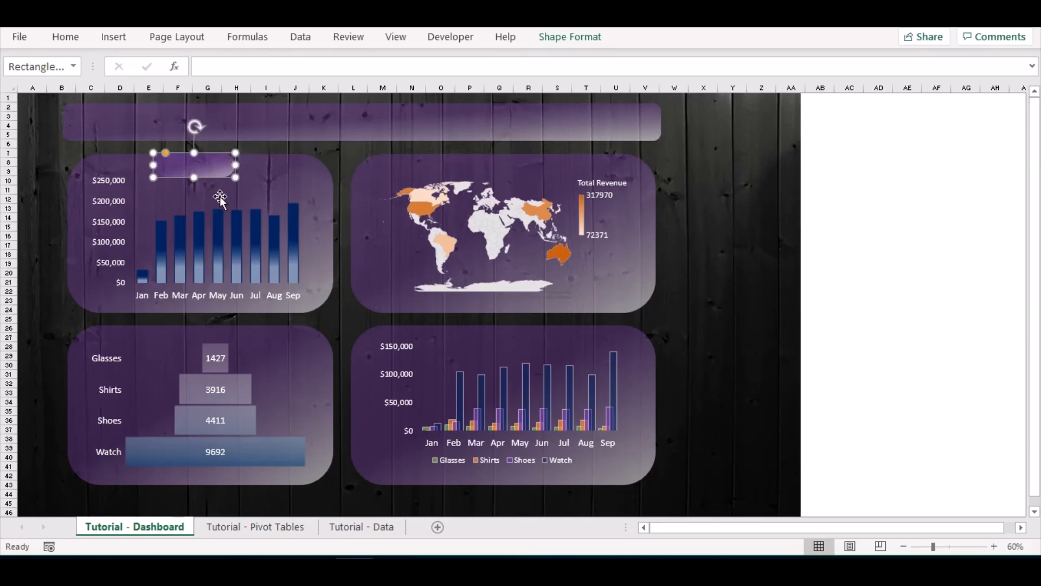
pyautogui.moveTo(195, 165)
pyautogui.mouseDown()
pyautogui.moveTo(166, 169)
pyautogui.moveTo(191, 175)
pyautogui.mouseUp()
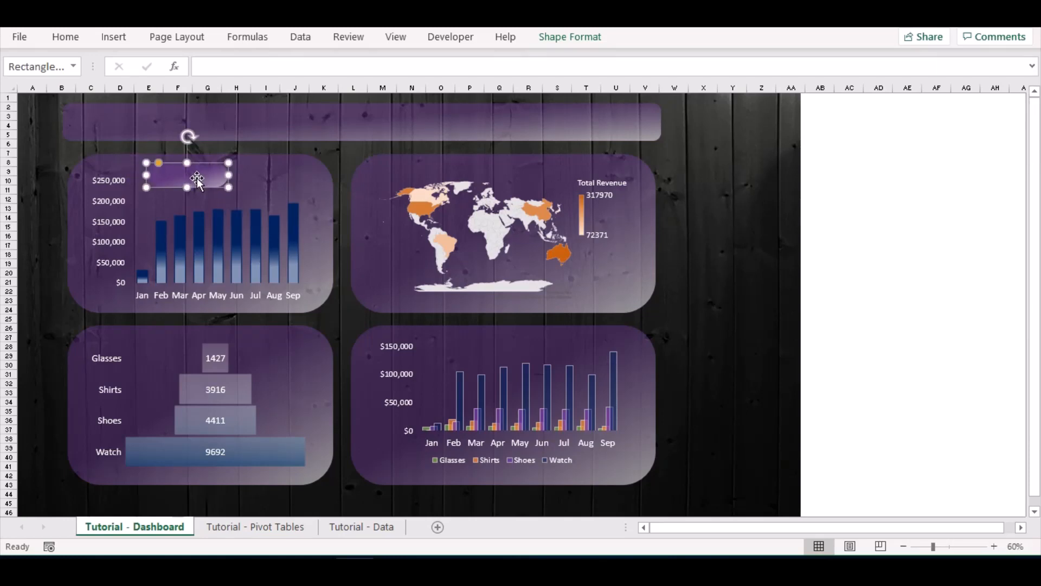
# Set the transparency of the small label's purple gradient stop at 45% to 15%
pyautogui.rightClick(197, 168)
pyautogui.click(246, 543)
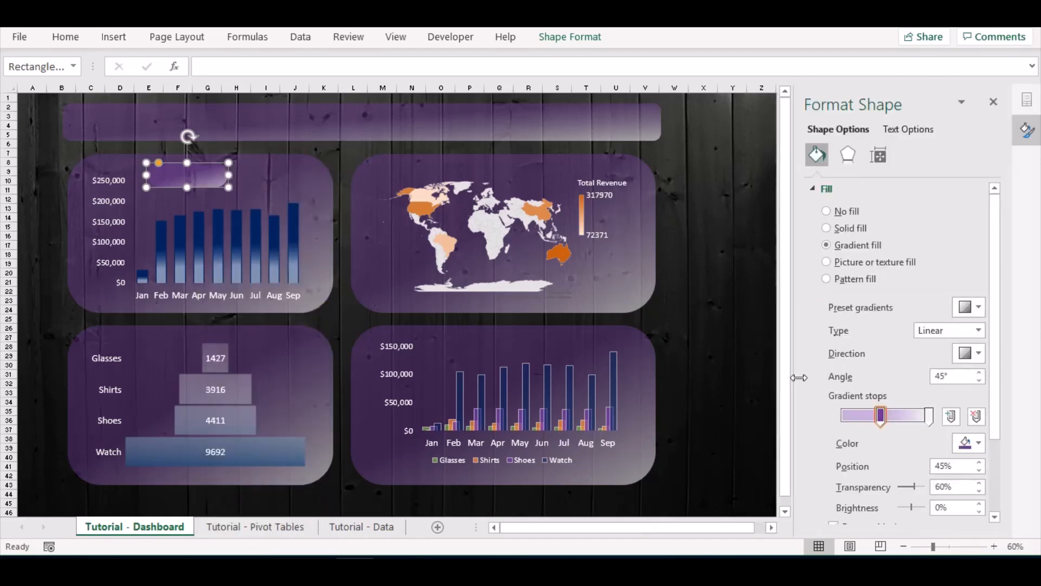
pyautogui.click(881, 415)
pyautogui.click(959, 487)
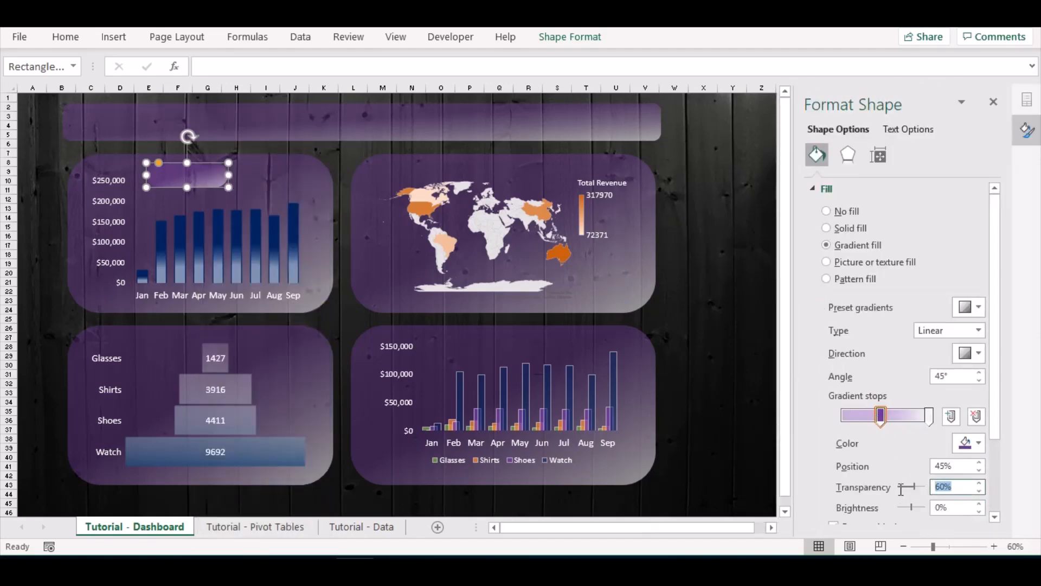
pyautogui.write('15')
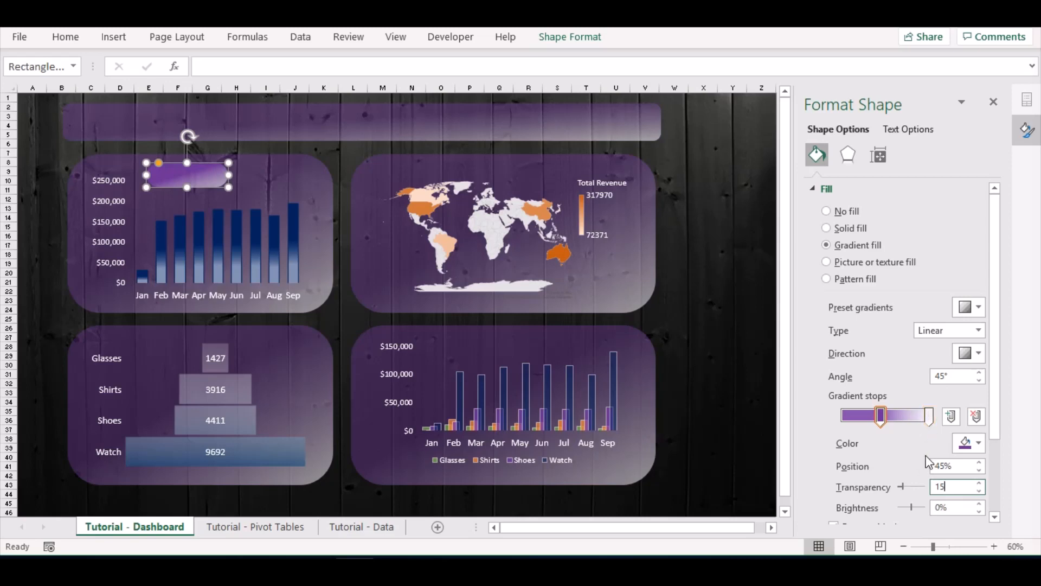
pyautogui.click(928, 416)
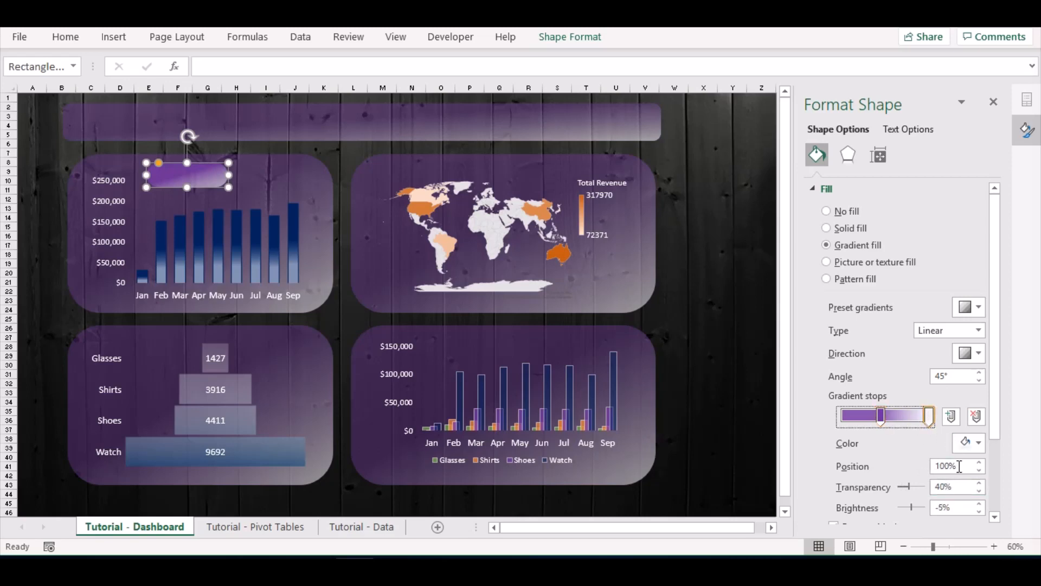
# Lower the monthly revenue chart's upper edge, widen the chart on both sides, and move the label to its panel's upper-left corner
pyautogui.moveTo(187, 179)
pyautogui.mouseDown()
pyautogui.moveTo(206, 185)
pyautogui.moveTo(159, 172)
pyautogui.moveTo(198, 187)
pyautogui.mouseUp()
pyautogui.click(228, 225)
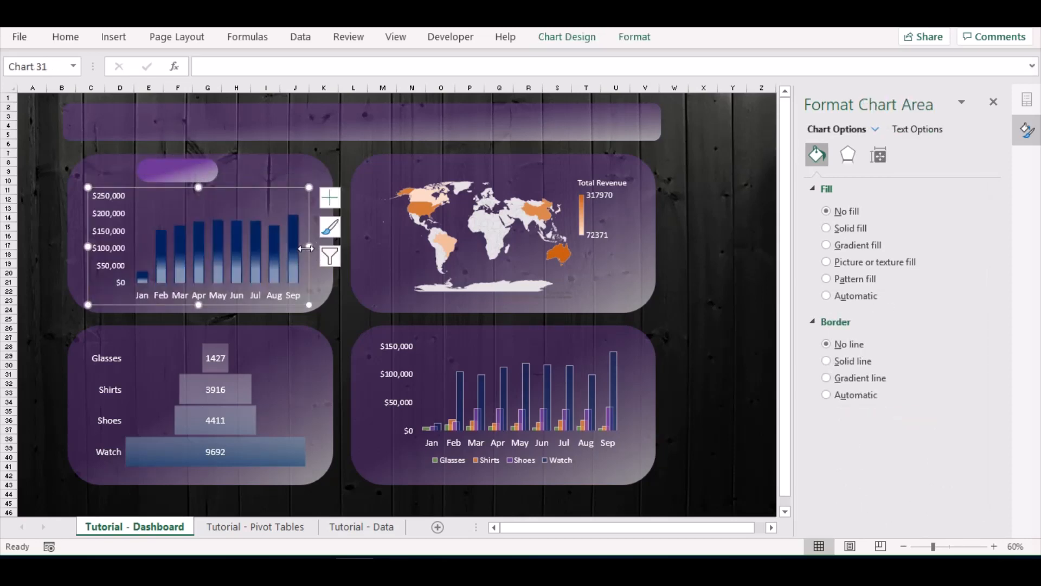
pyautogui.moveTo(309, 247); pyautogui.dragTo(319, 247)
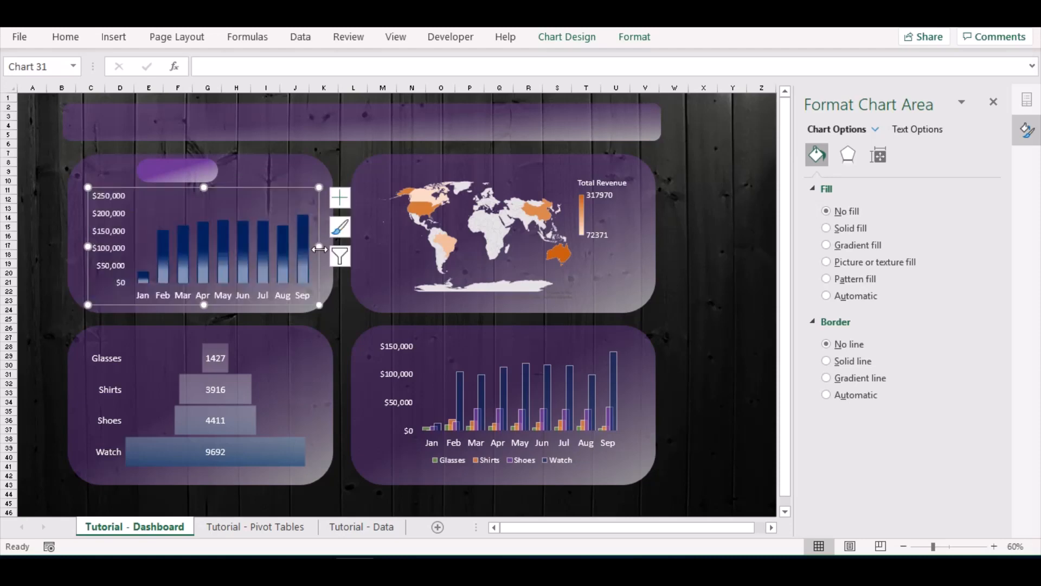
pyautogui.moveTo(88, 248); pyautogui.dragTo(74, 247)
pyautogui.moveTo(123, 177); pyautogui.dragTo(119, 172)
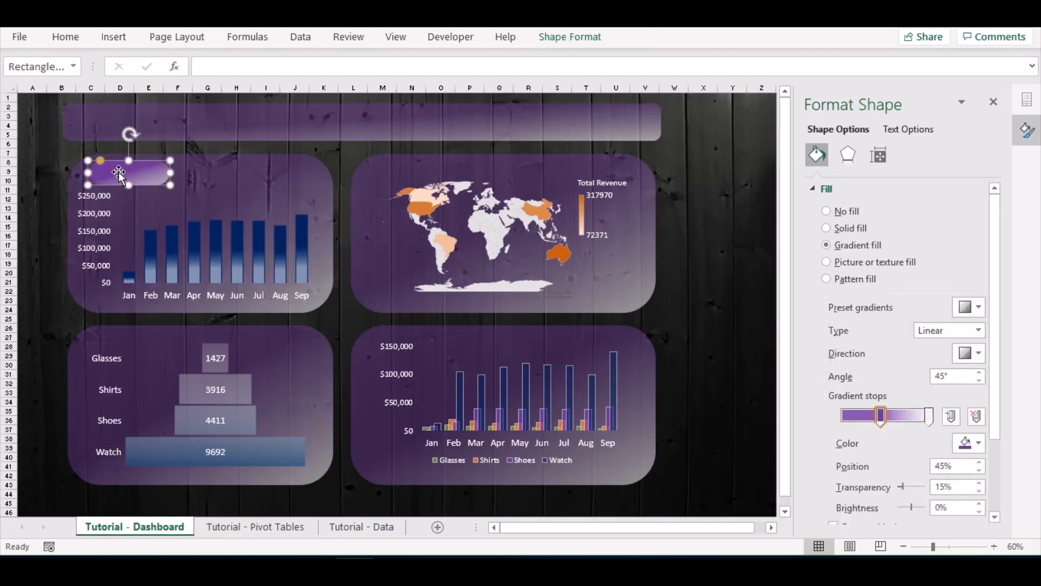
# Copy the small label onto the map panel and the funnel chart panel, deleting the spare copy beside the panels
pyautogui.moveTo(120, 173); pyautogui.dragTo(685, 262)
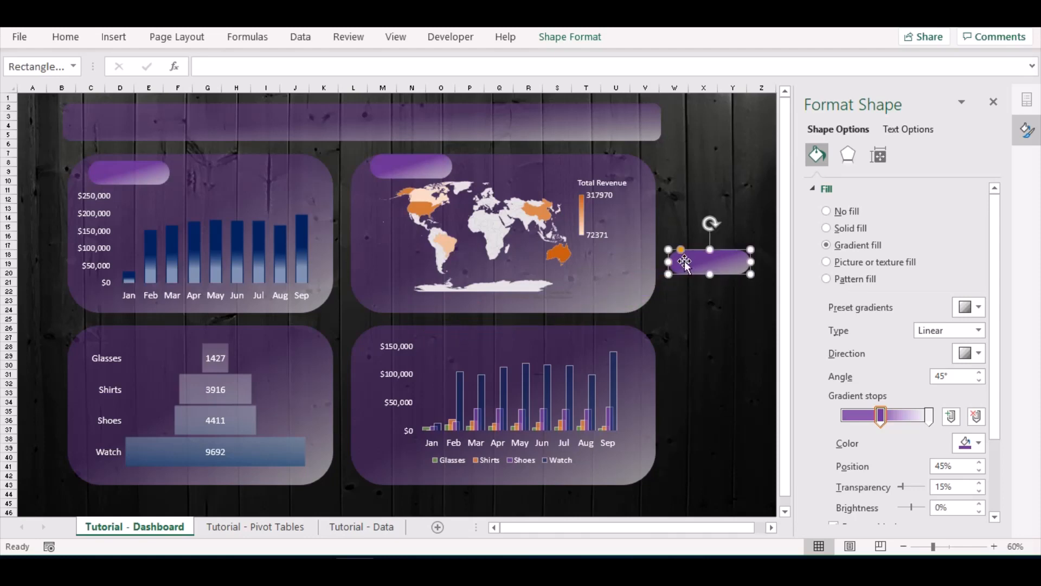
pyautogui.press('Delete')
pyautogui.click(153, 175)
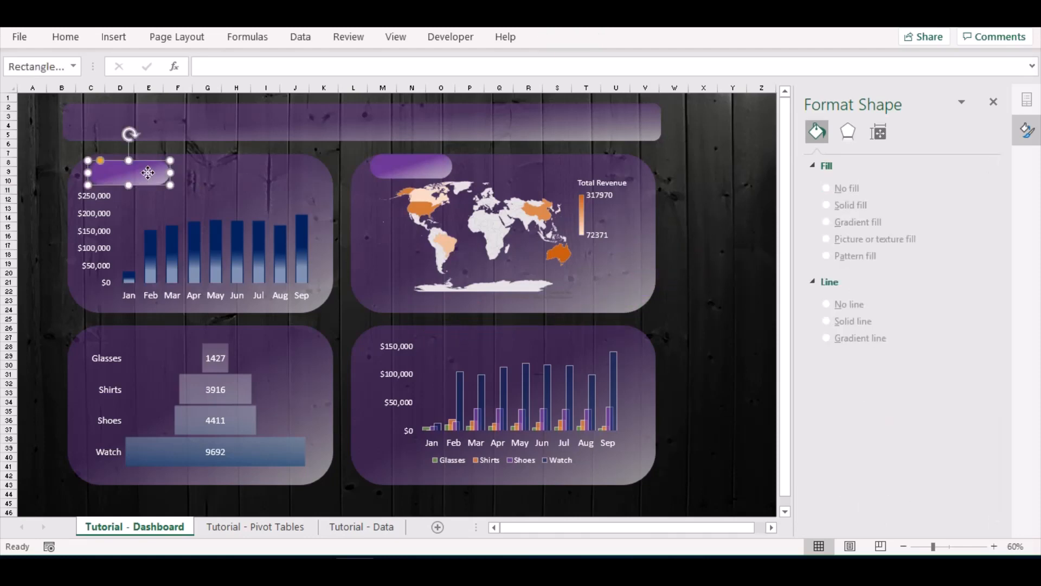
pyautogui.moveTo(153, 177); pyautogui.dragTo(146, 347)
# Shorten the map chart from its upper edge and widen the map panel's label, aligning the labels in the upper panels
pyautogui.click(518, 205)
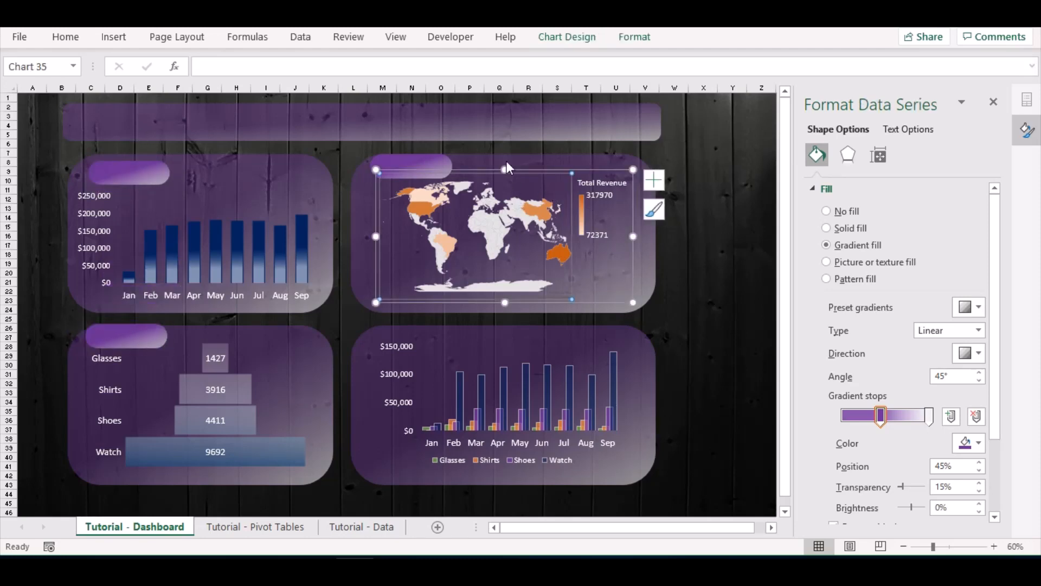
pyautogui.moveTo(506, 167); pyautogui.dragTo(506, 197)
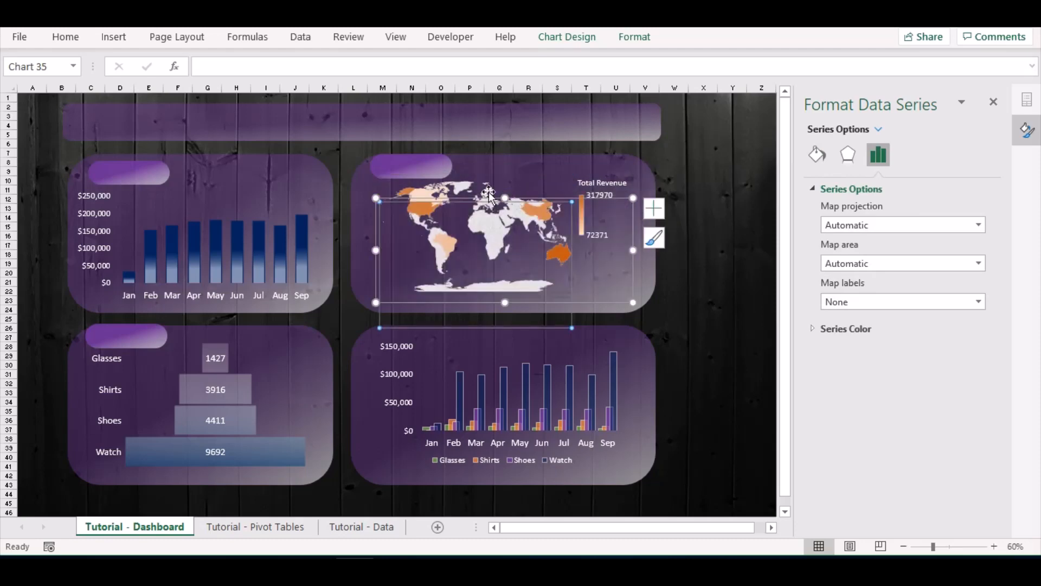
pyautogui.click(428, 166)
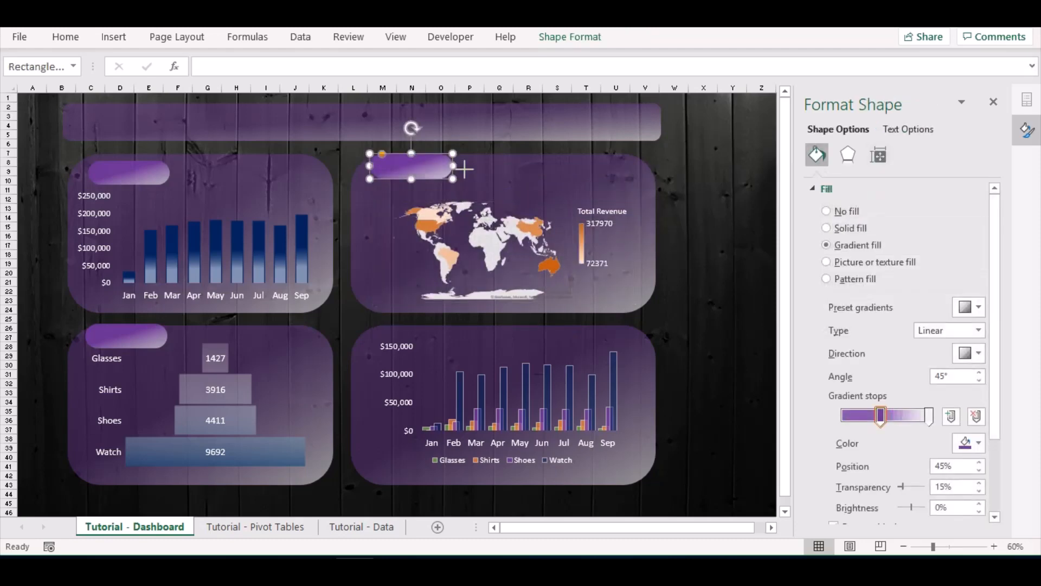
pyautogui.moveTo(453, 166); pyautogui.dragTo(476, 172)
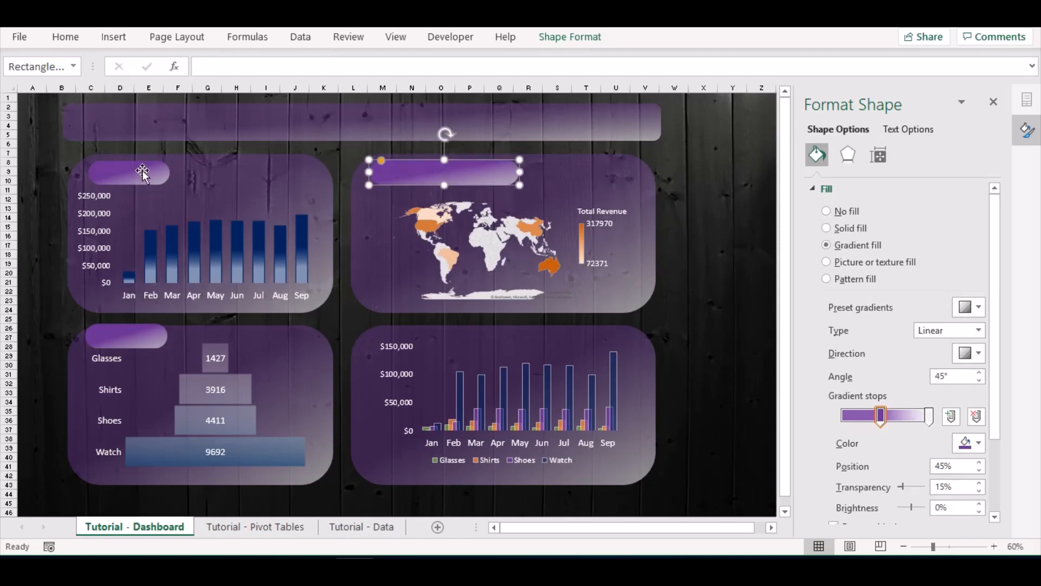
pyautogui.moveTo(126, 171); pyautogui.dragTo(126, 169)
# Lower the funnel chart's upper edge to fit its label above it, and extend the chart's lower edge slightly
pyautogui.click(179, 379)
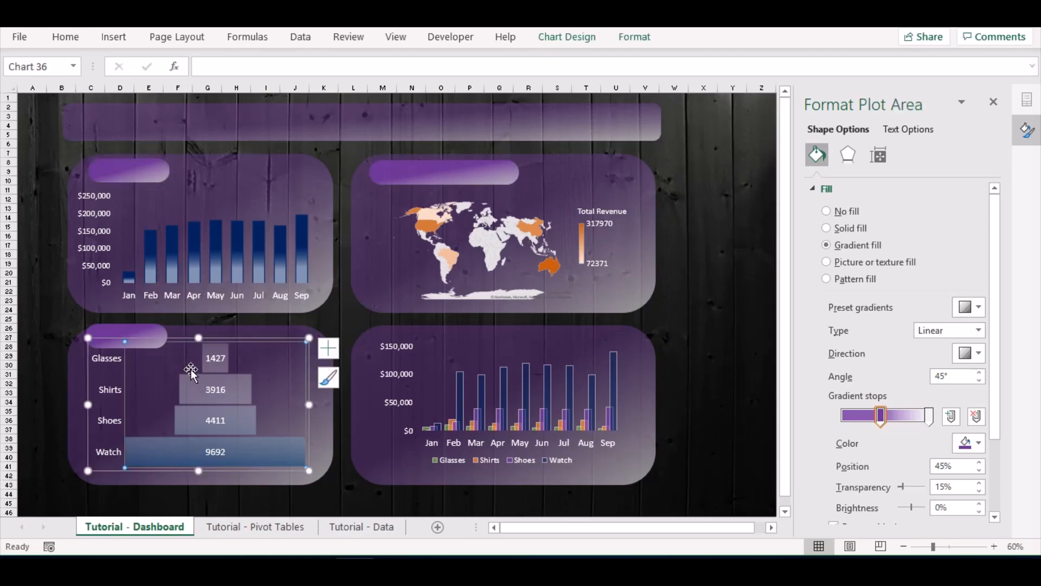
pyautogui.moveTo(198, 339); pyautogui.dragTo(197, 362)
pyautogui.moveTo(132, 339); pyautogui.dragTo(136, 347)
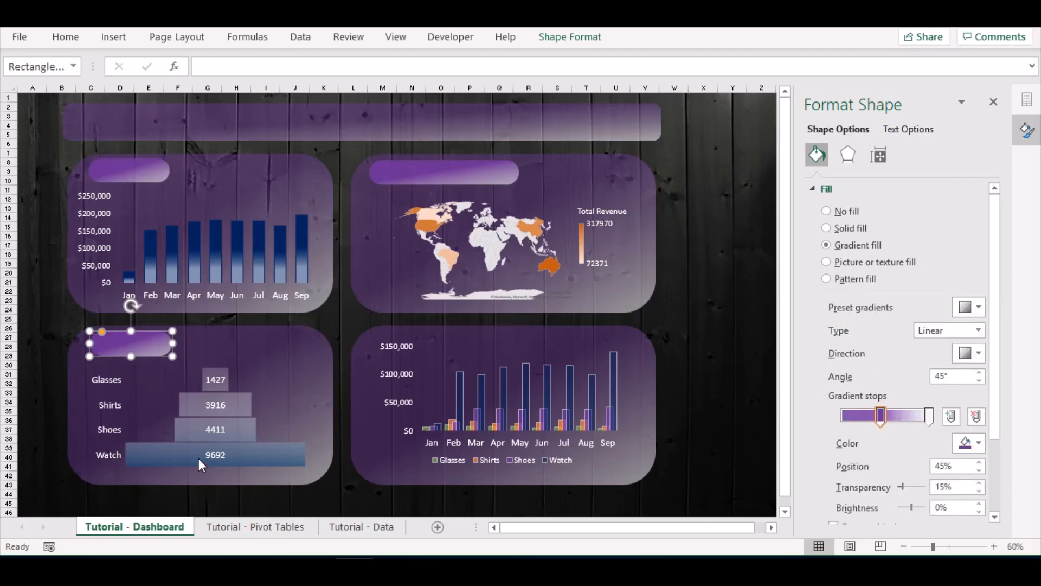
pyautogui.click(279, 398)
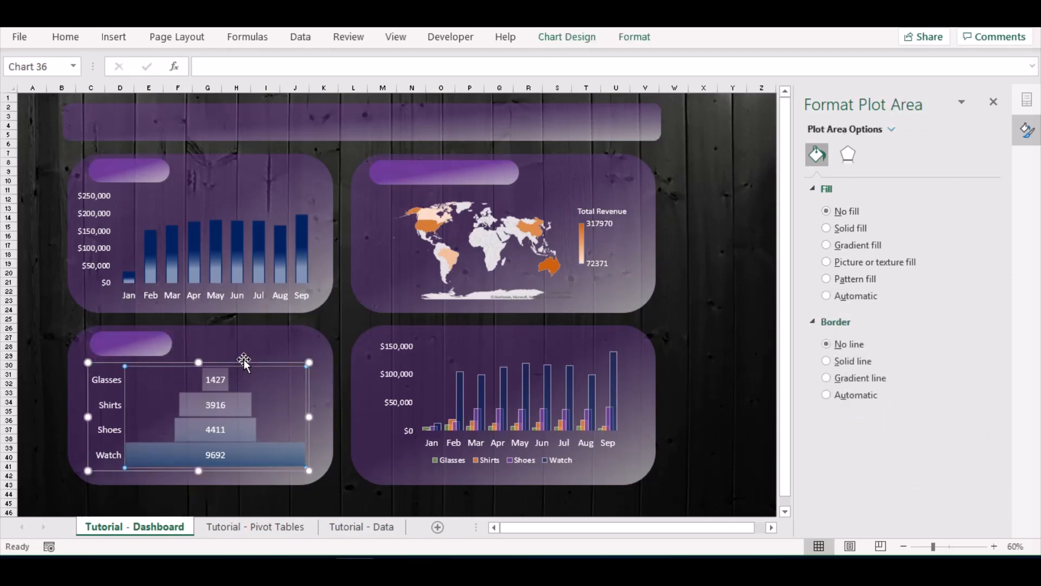
pyautogui.click(244, 362)
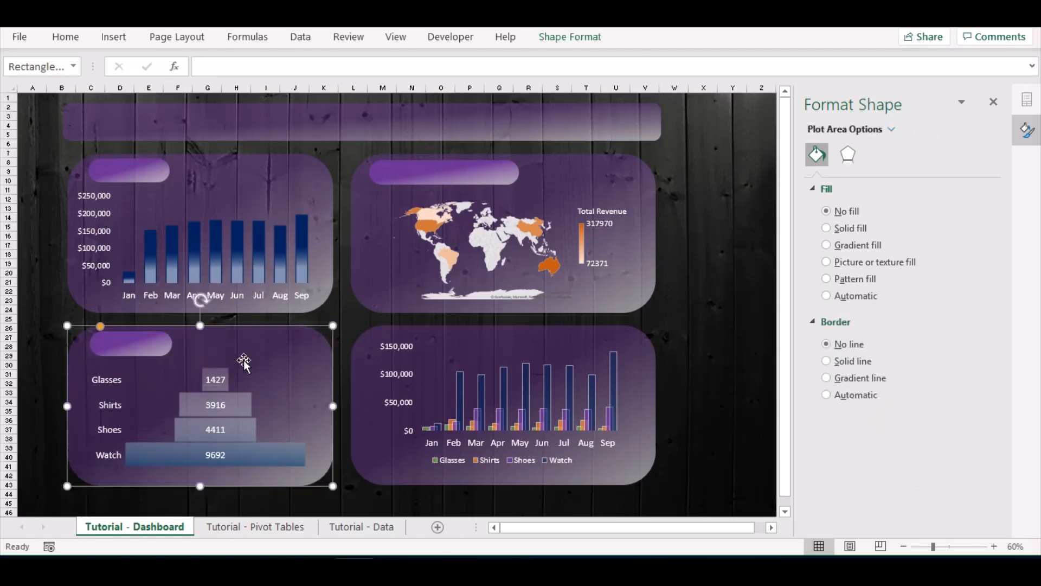
pyautogui.click(235, 405)
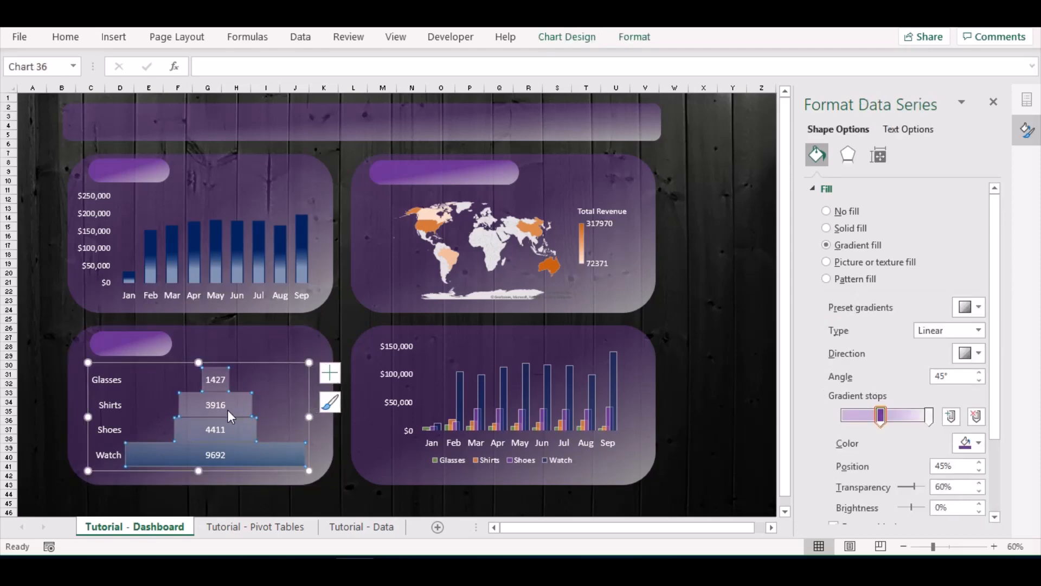
pyautogui.moveTo(199, 471); pyautogui.dragTo(198, 482)
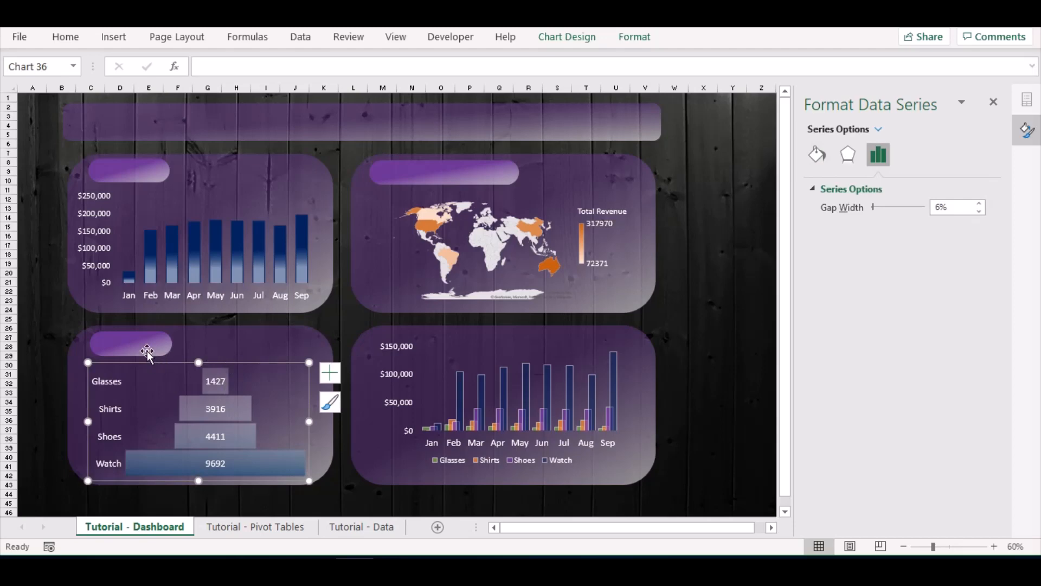
# Add a "Sales Revenue" text box with no fill and no line on the monthly revenue chart's label
pyautogui.click(108, 175)
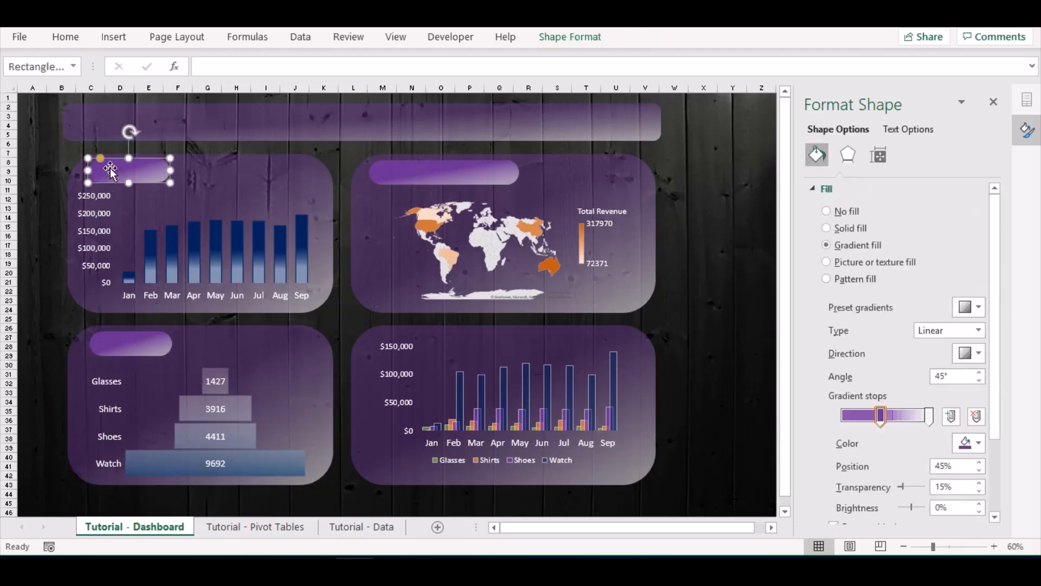
pyautogui.click(113, 37)
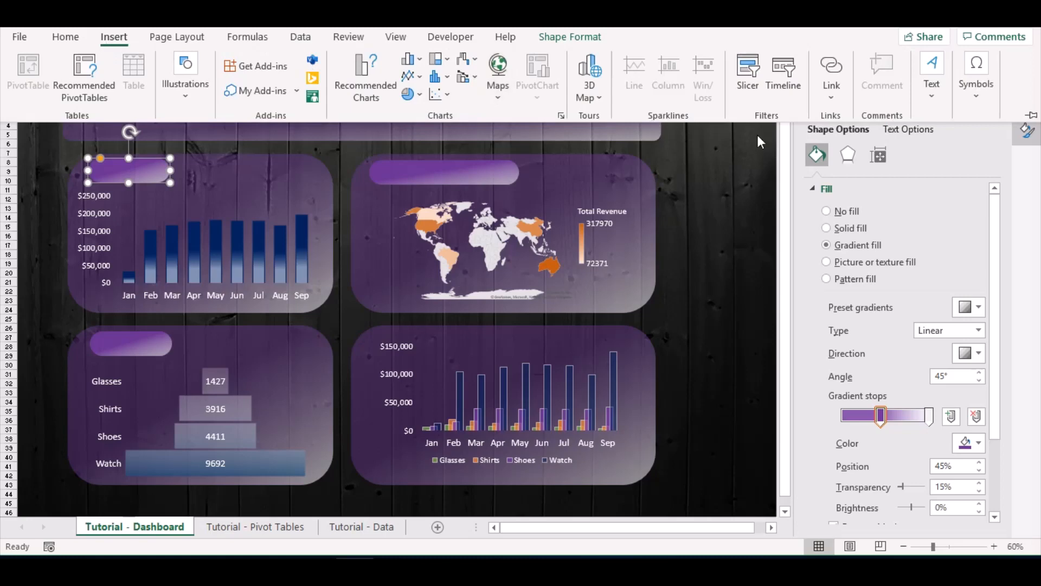
pyautogui.click(932, 90)
pyautogui.click(866, 157)
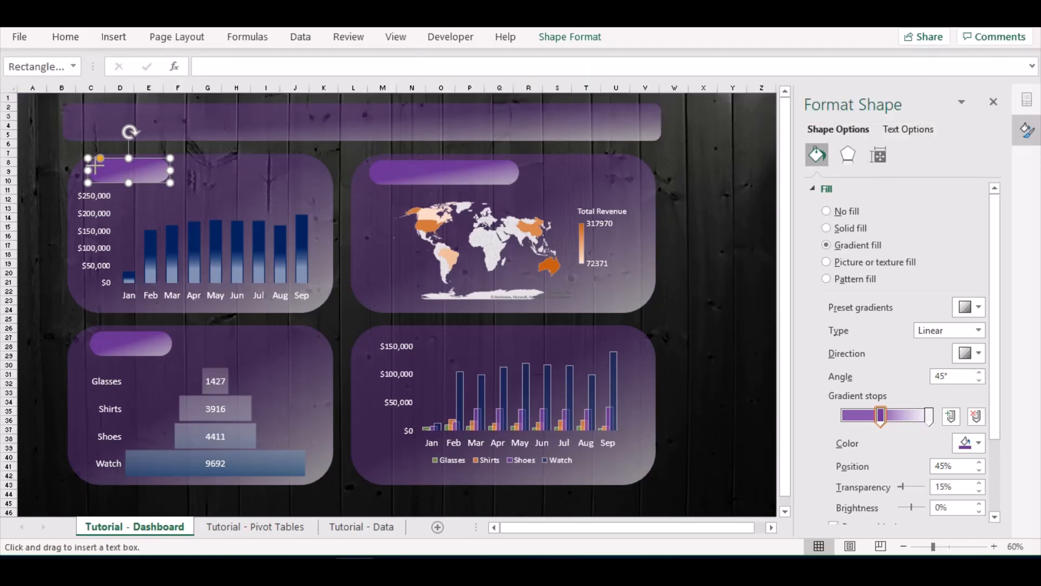
pyautogui.moveTo(95, 165); pyautogui.dragTo(160, 176)
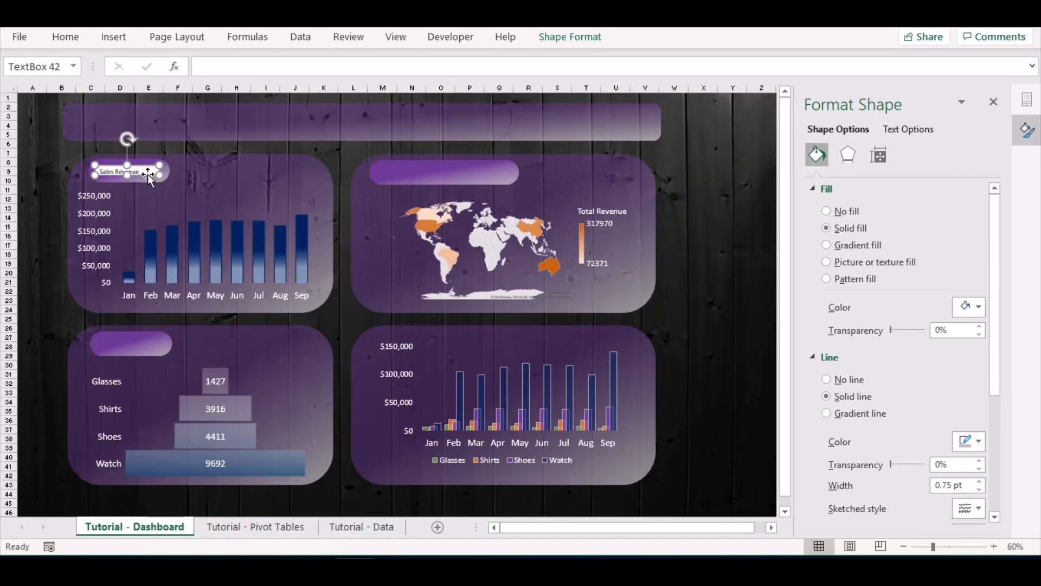
pyautogui.click(826, 211)
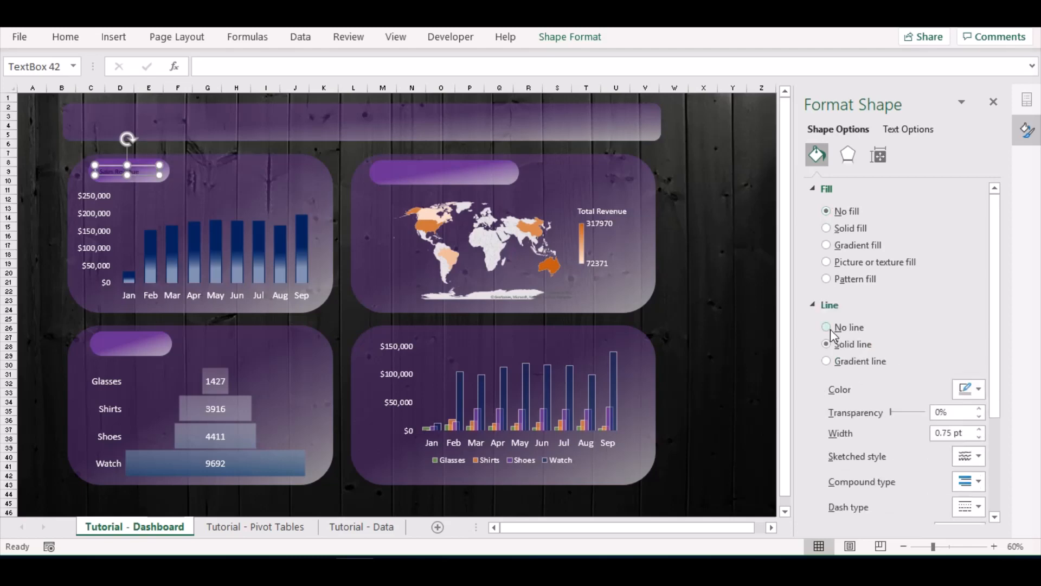
pyautogui.click(827, 327)
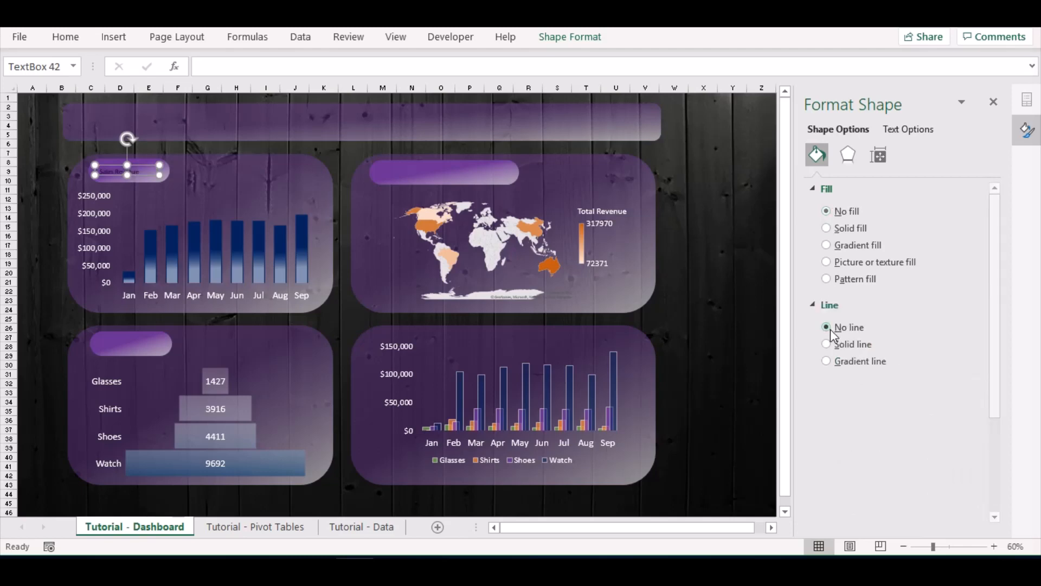
# Make the Sales Revenue title text white, increase its font size and enlarge its text box so the whole title fits
pyautogui.click(64, 38)
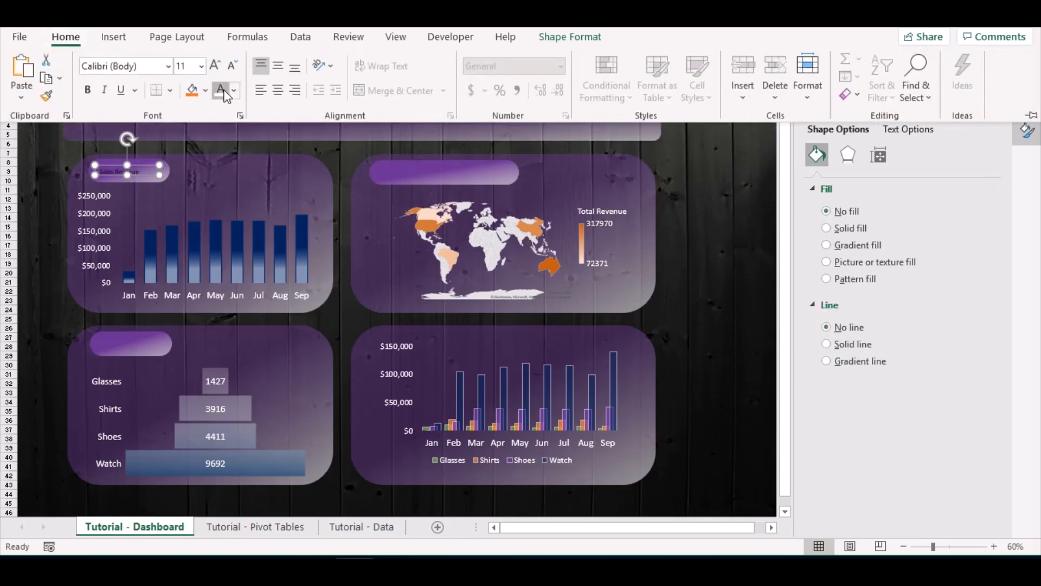
pyautogui.click(224, 92)
pyautogui.click(215, 66)
pyautogui.click(216, 66)
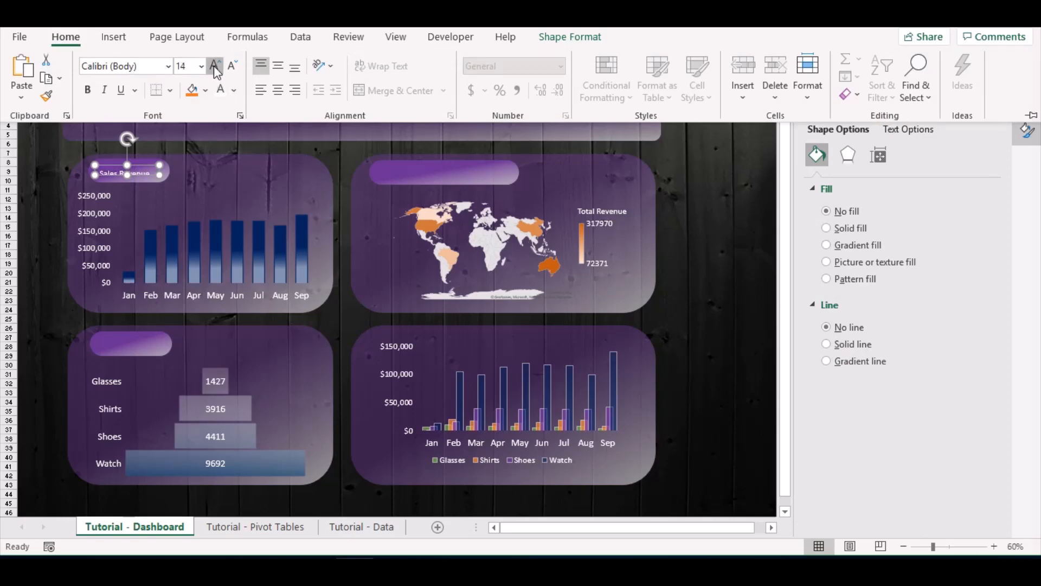
pyautogui.click(216, 66)
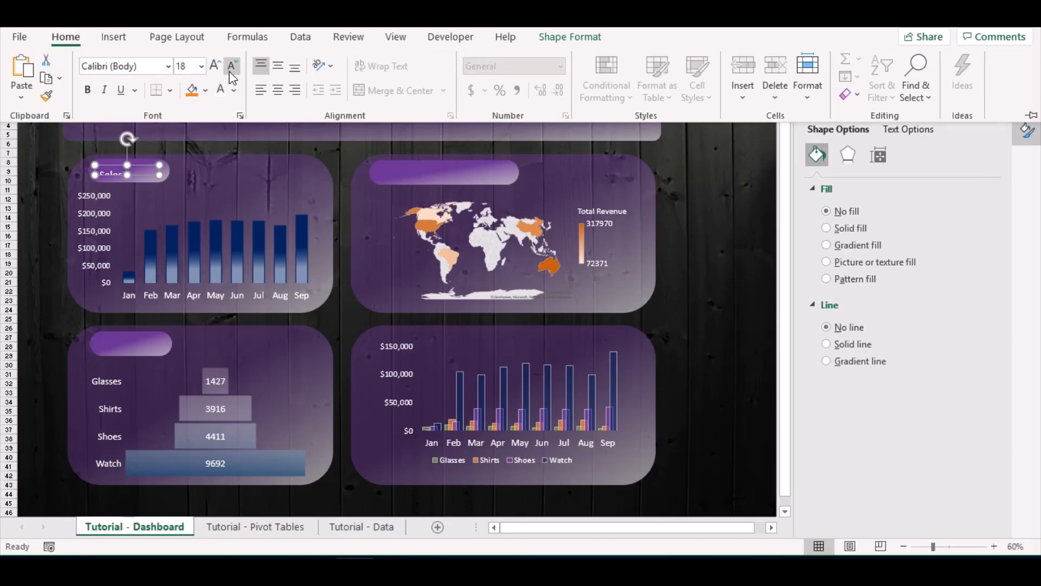
pyautogui.click(233, 66)
pyautogui.click(129, 174)
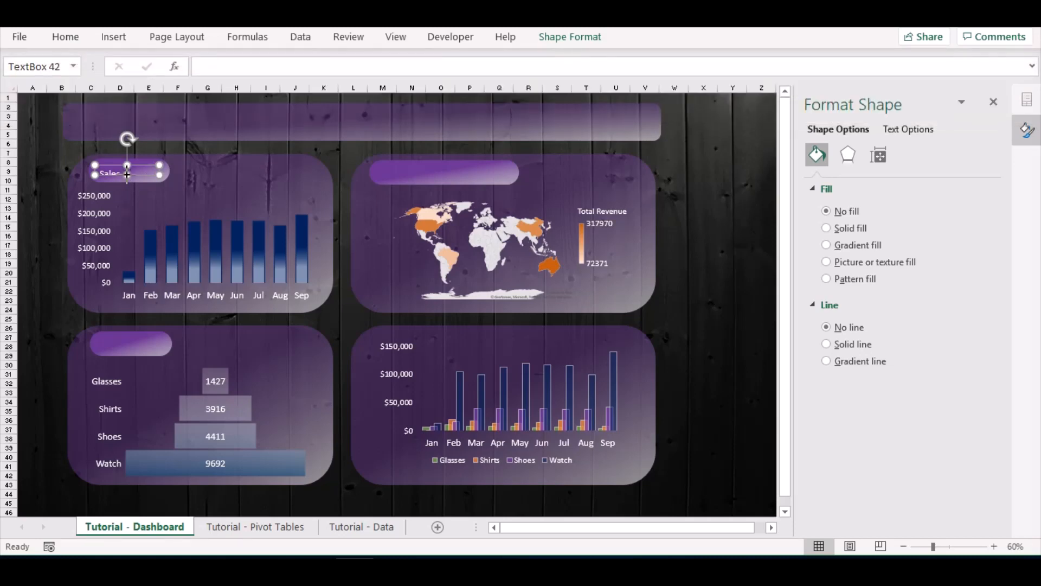
pyautogui.moveTo(159, 174)
pyautogui.mouseDown()
pyautogui.moveTo(177, 175)
pyautogui.moveTo(143, 164)
pyautogui.moveTo(155, 168)
pyautogui.mouseUp()
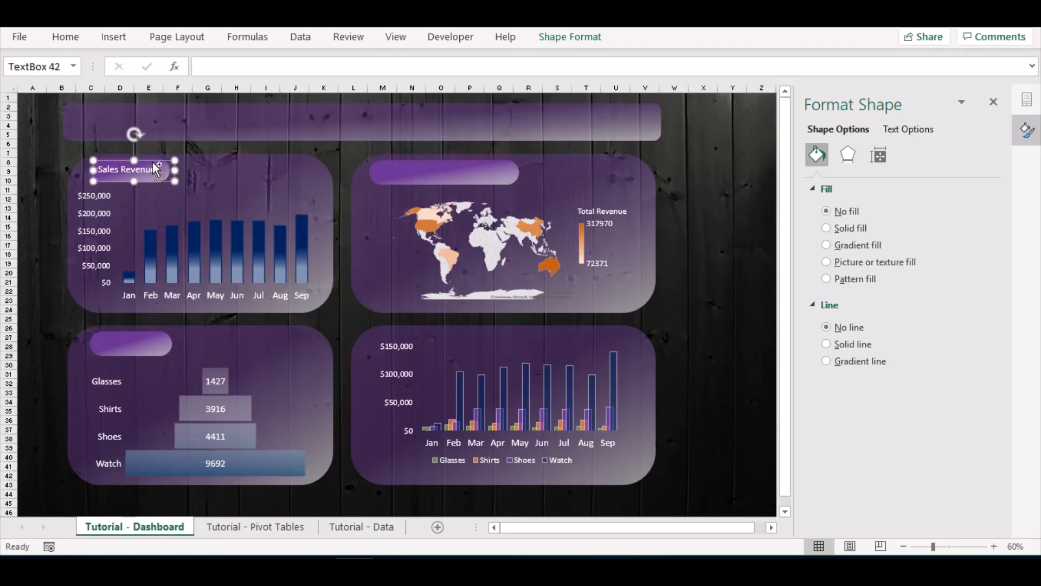
# Set the Sales Revenue title to 18 pt bold and nudge its text box slightly left on the label
pyautogui.hotkey('ctrl', 'F1')
pyautogui.click(213, 70)
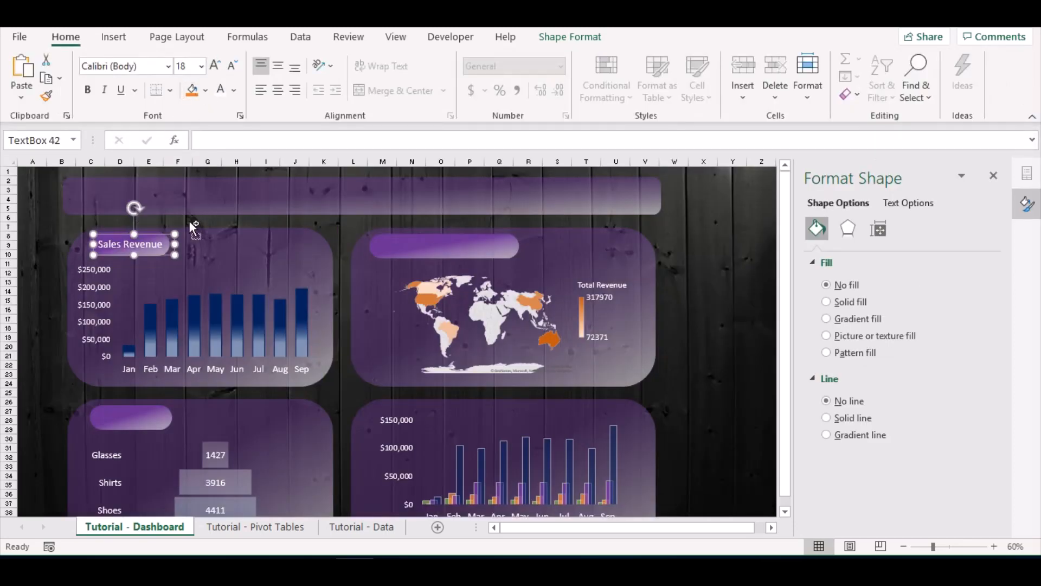
pyautogui.hotkey('ctrl', 'b')
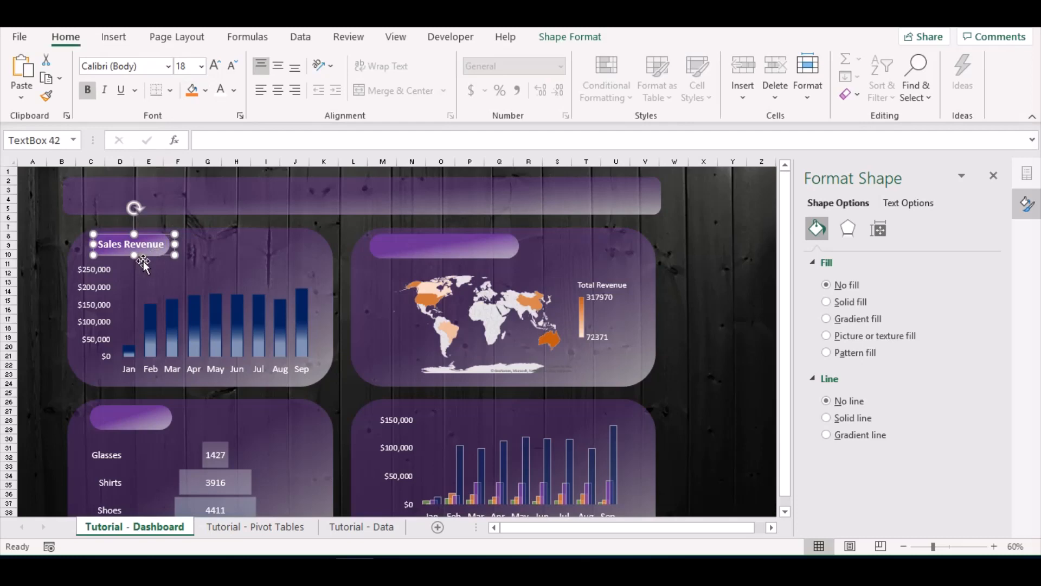
pyautogui.click(195, 256)
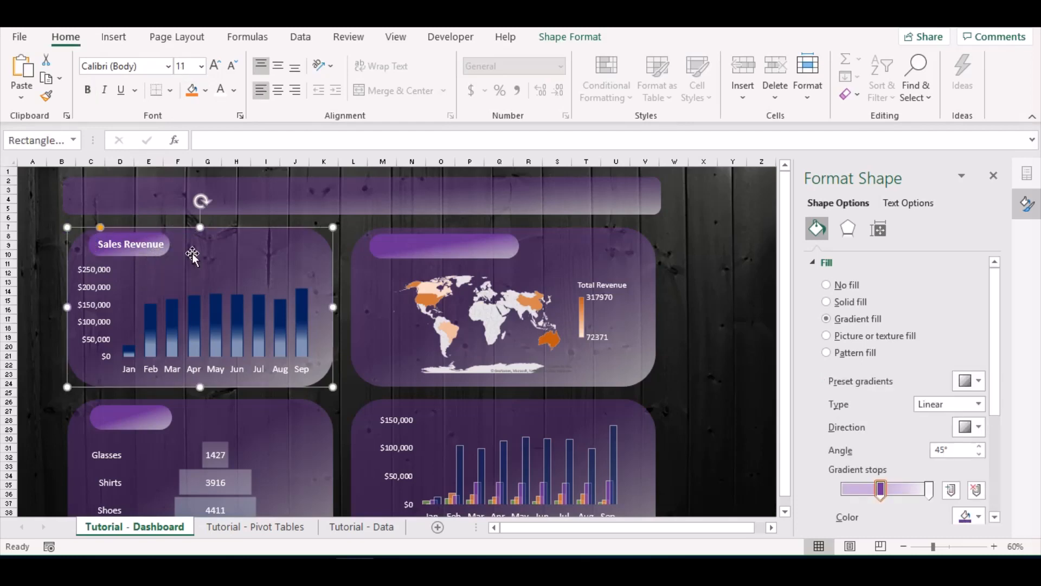
pyautogui.click(133, 244)
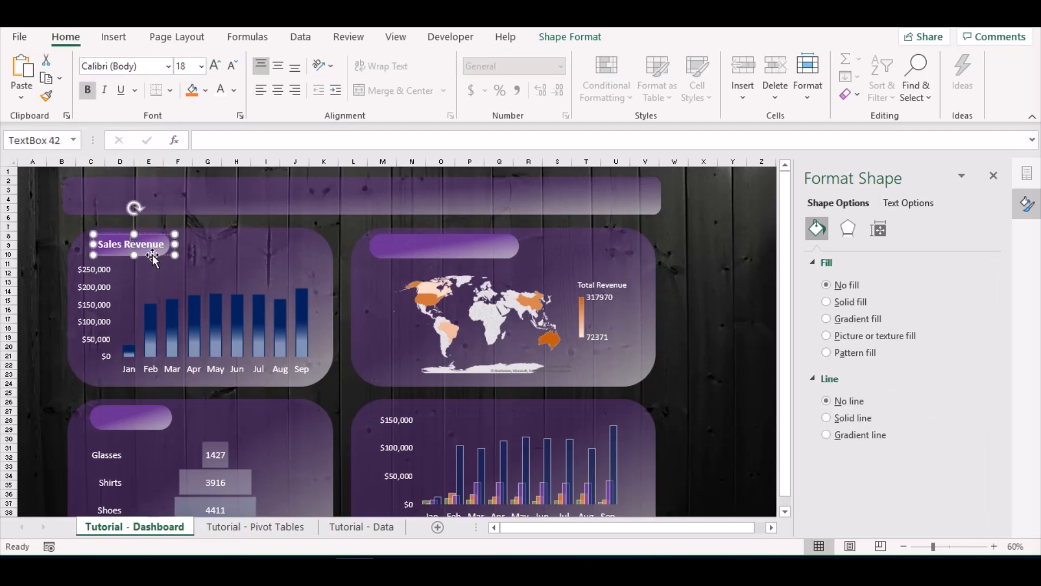
pyautogui.moveTo(152, 256); pyautogui.dragTo(152, 256)
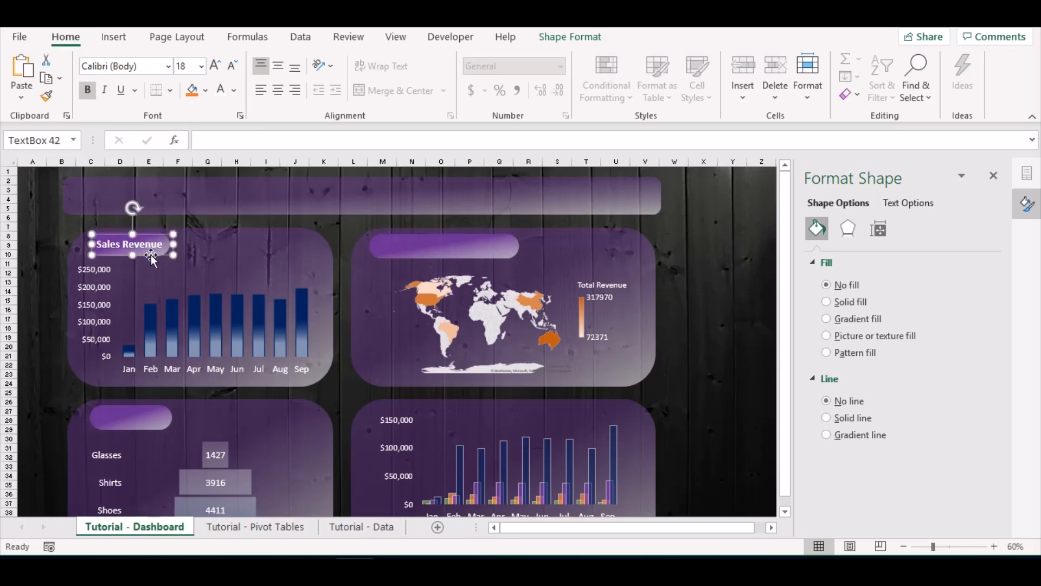
# Duplicate the title text box onto the map panel's label, change it to "Sales Revenue By Geography" and widen it to one line
pyautogui.hotkey('ctrl', 'd')
pyautogui.moveTo(168, 267); pyautogui.dragTo(441, 261)
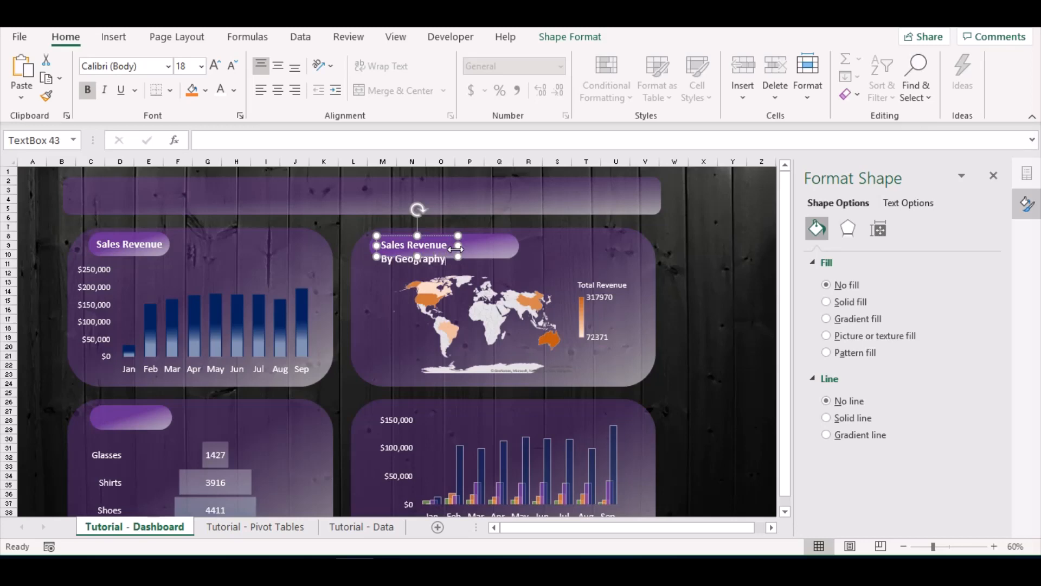
pyautogui.moveTo(459, 246); pyautogui.dragTo(496, 260)
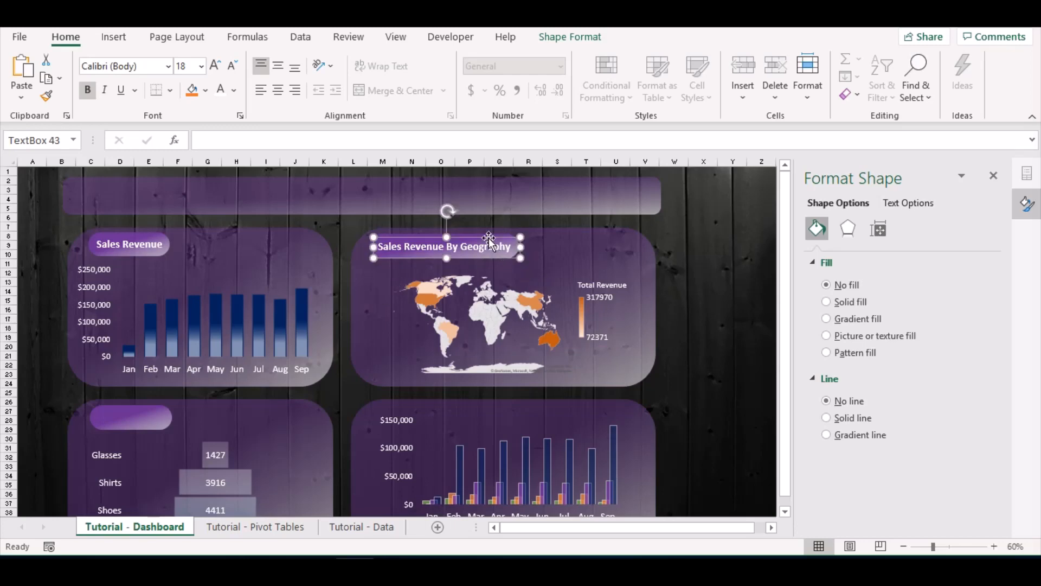
# Copy the map panel's wide gradient label onto the upper part of the product revenue chart's panel
pyautogui.click(475, 235)
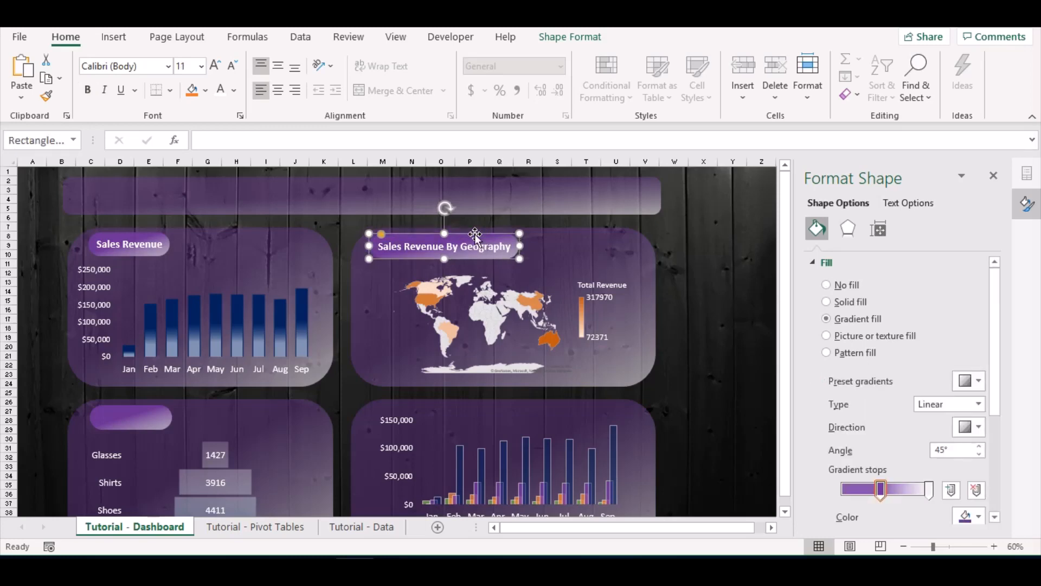
pyautogui.moveTo(475, 234); pyautogui.dragTo(525, 429)
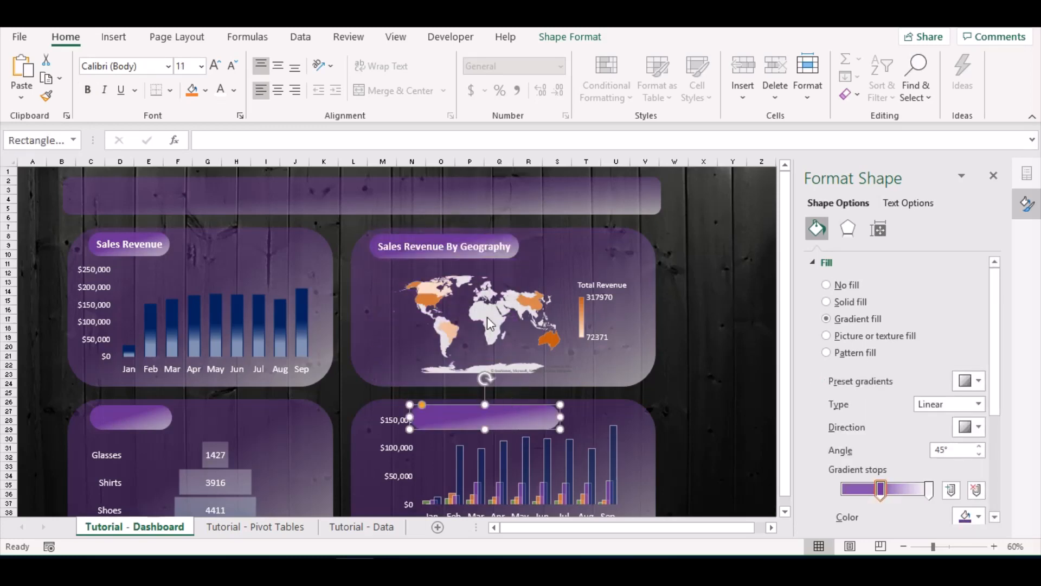
# Copy the Sales Revenue By Geography text box onto the funnel chart's label and replace its text with "Units Sold"
pyautogui.click(439, 245)
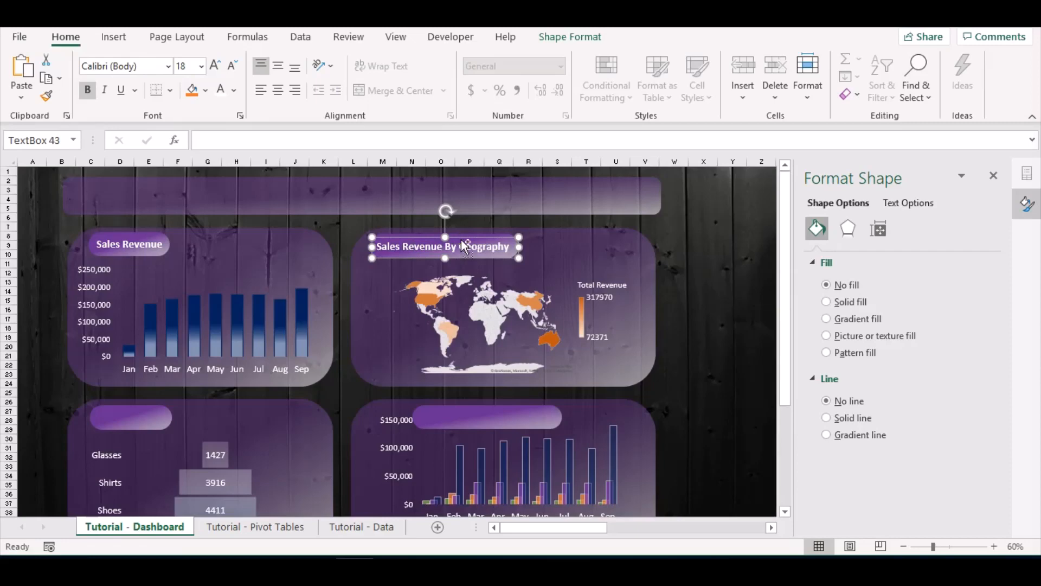
pyautogui.click(327, 385)
pyautogui.hotkey('ctrl', 'v')
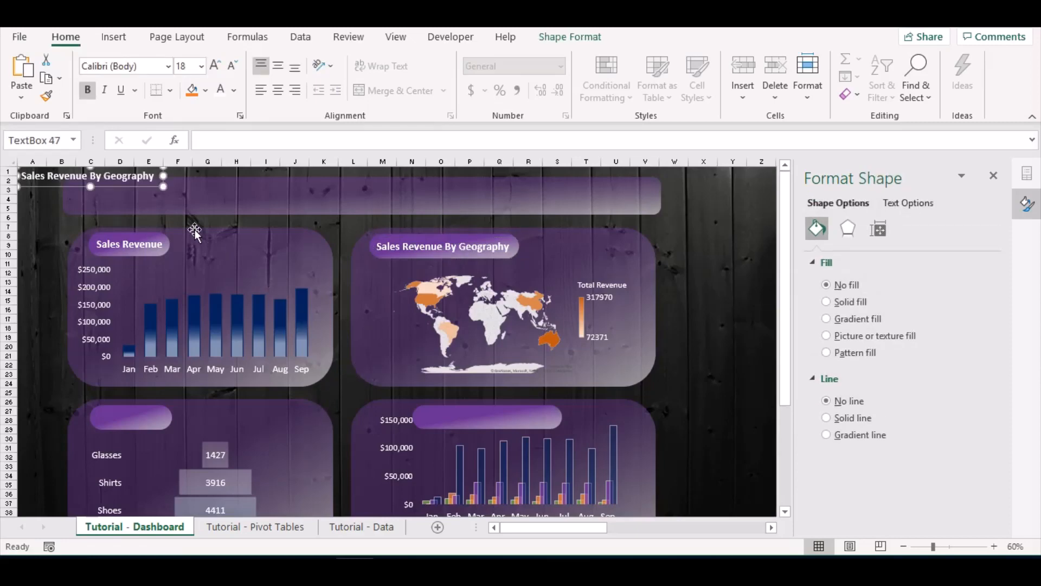
pyautogui.moveTo(130, 191); pyautogui.dragTo(204, 429)
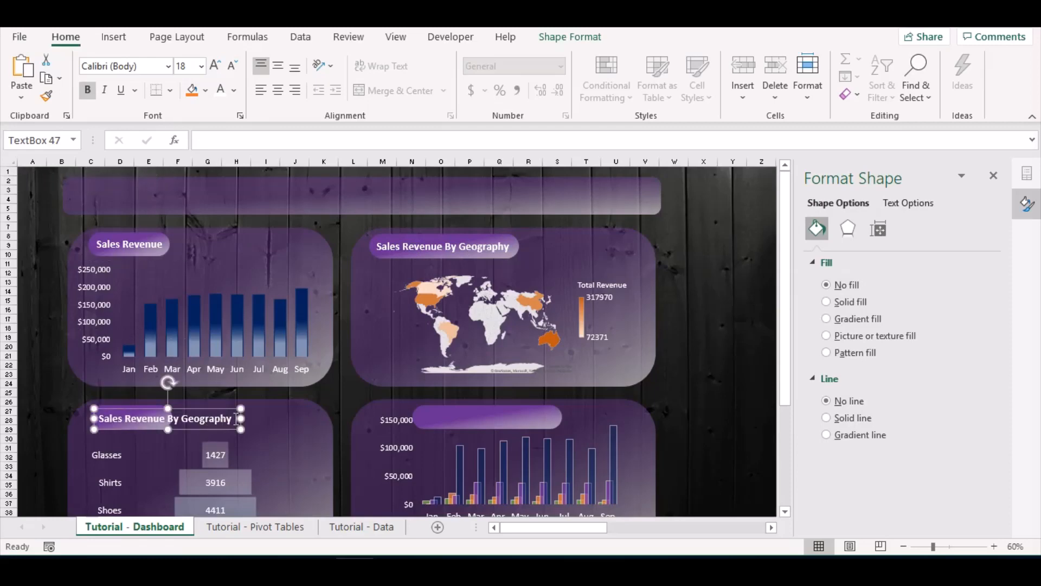
pyautogui.click(237, 419)
pyautogui.press('BackSpace')
pyautogui.press('BackSpace')
pyautogui.press('BackSpace')
pyautogui.press('BackSpace')
pyautogui.press('BackSpace')
pyautogui.press('BackSpace')
pyautogui.press('BackSpace')
pyautogui.press('BackSpace')
pyautogui.press('BackSpace')
pyautogui.press('BackSpace')
pyautogui.press('BackSpace')
pyautogui.press('BackSpace')
pyautogui.press('BackSpace')
pyautogui.press('BackSpace')
pyautogui.press('BackSpace')
pyautogui.press('BackSpace')
pyautogui.press('BackSpace')
pyautogui.press('BackSpace')
pyautogui.press('BackSpace')
pyautogui.press('BackSpace')
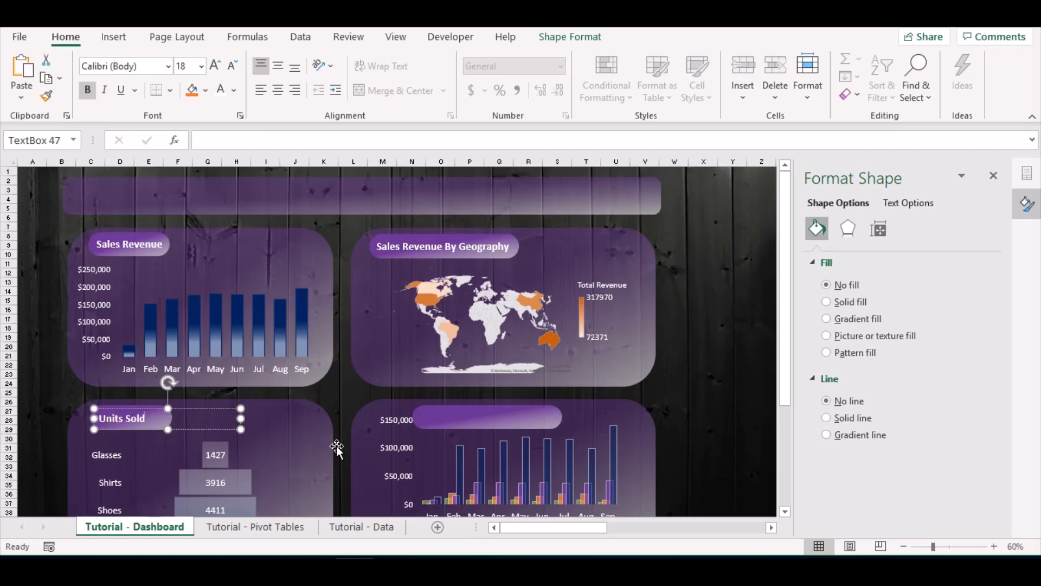
# Narrow the Units Sold text box and the gradient label behind it to fit the short title
pyautogui.moveTo(242, 420); pyautogui.dragTo(142, 429)
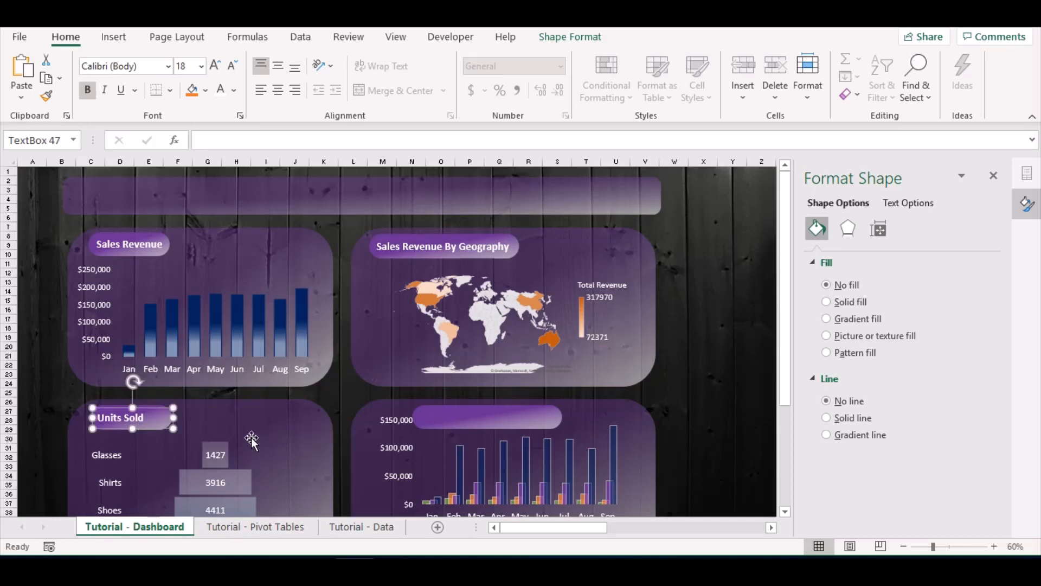
pyautogui.click(205, 425)
pyautogui.click(161, 421)
pyautogui.moveTo(173, 418); pyautogui.dragTo(152, 418)
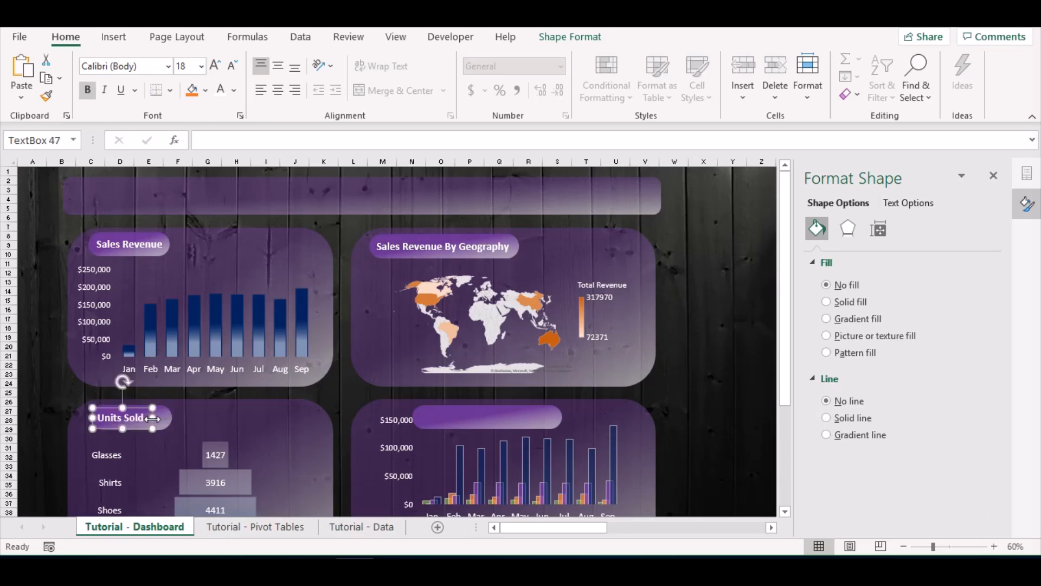
pyautogui.click(208, 429)
pyautogui.click(167, 419)
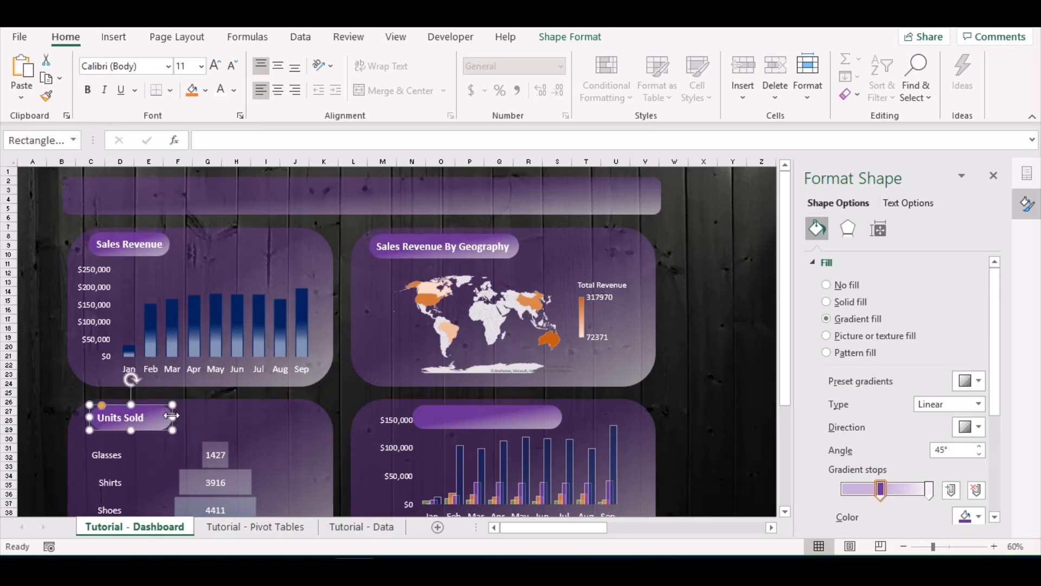
pyautogui.moveTo(172, 417); pyautogui.dragTo(155, 419)
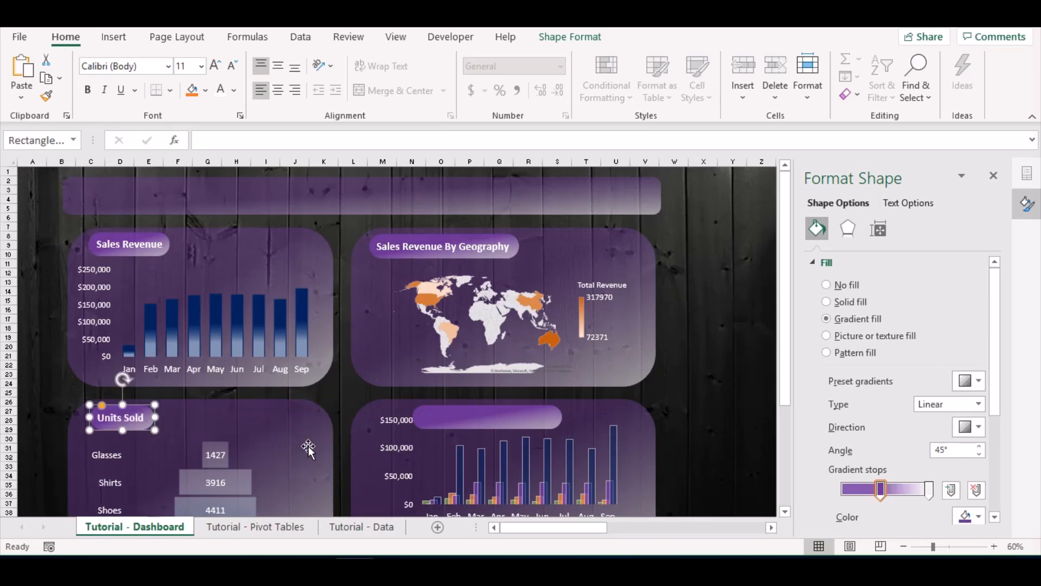
# Move the product revenue chart down, lower its upper edge to clear the label, and shift the label left within the panel
pyautogui.click(438, 418)
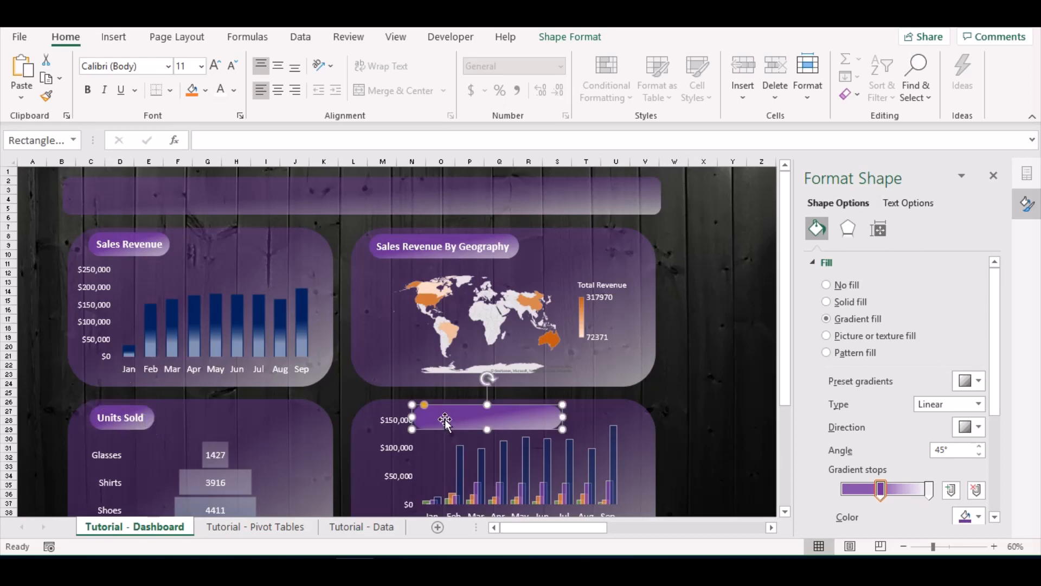
pyautogui.scroll(-4, 698, 407)
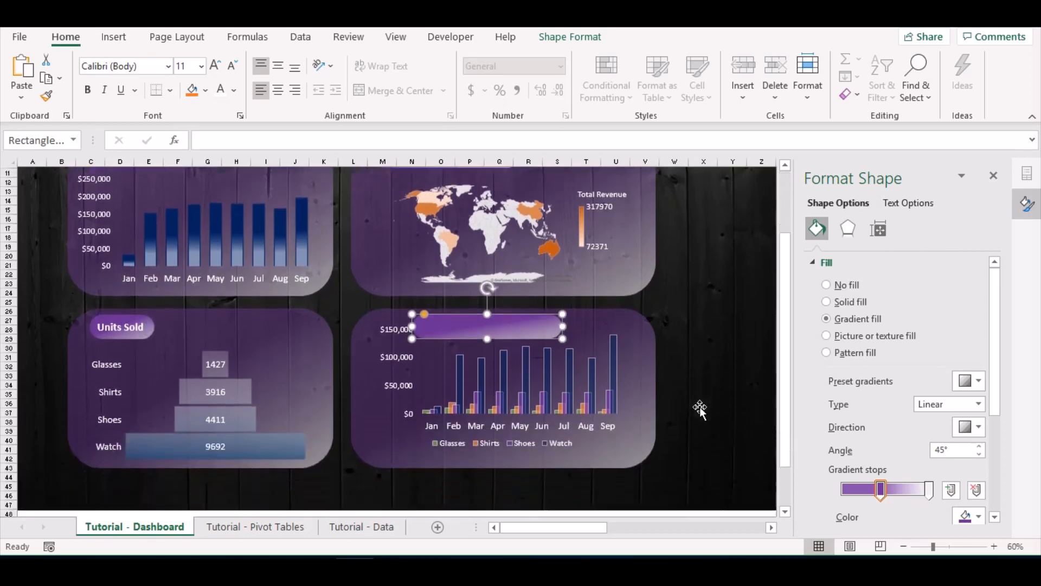
pyautogui.click(593, 371)
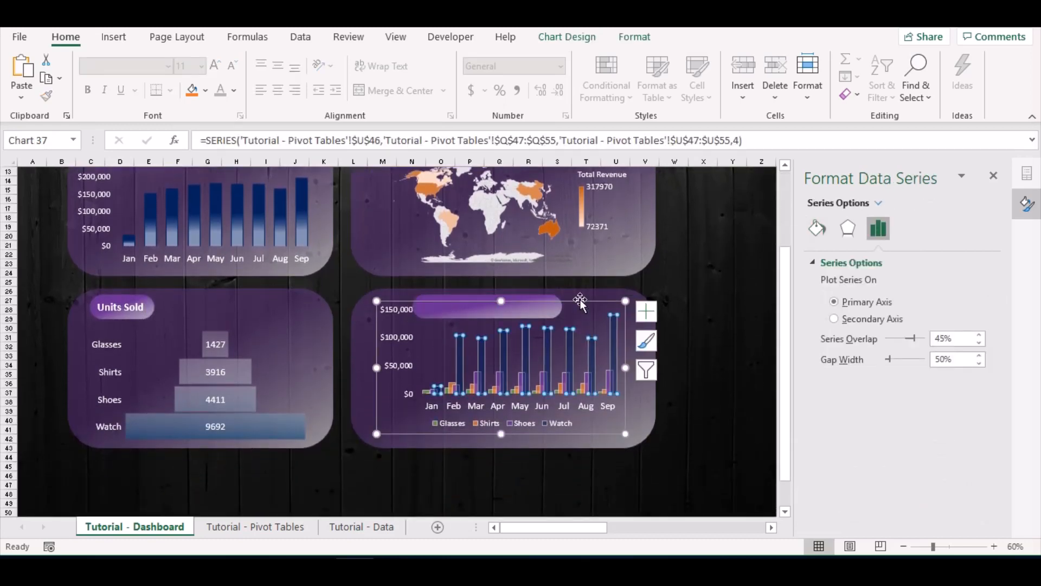
pyautogui.moveTo(580, 300); pyautogui.dragTo(579, 315)
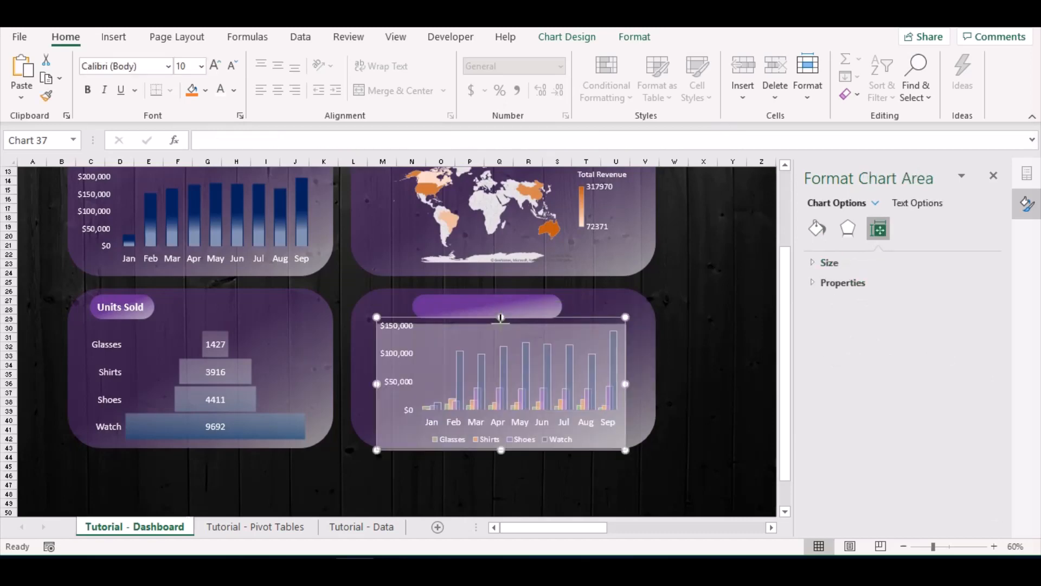
pyautogui.moveTo(492, 313); pyautogui.dragTo(457, 313)
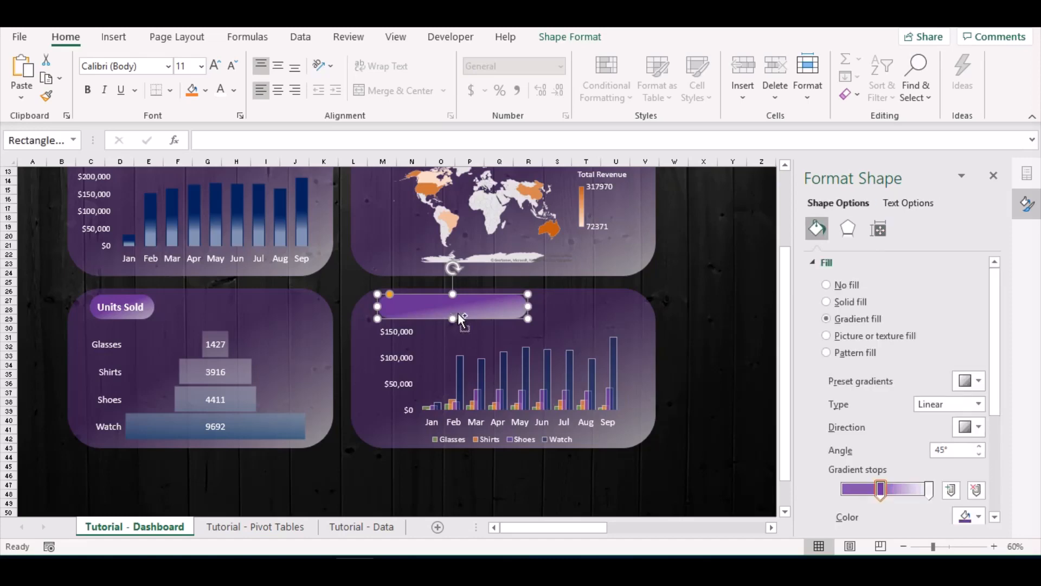
# Copy the Sales Revenue By Geography text box onto the product chart's label and change it to "Sales Revenue By Product"
pyautogui.hotkey('ctrl', 'F1')
pyautogui.scroll(1, 621, 303)
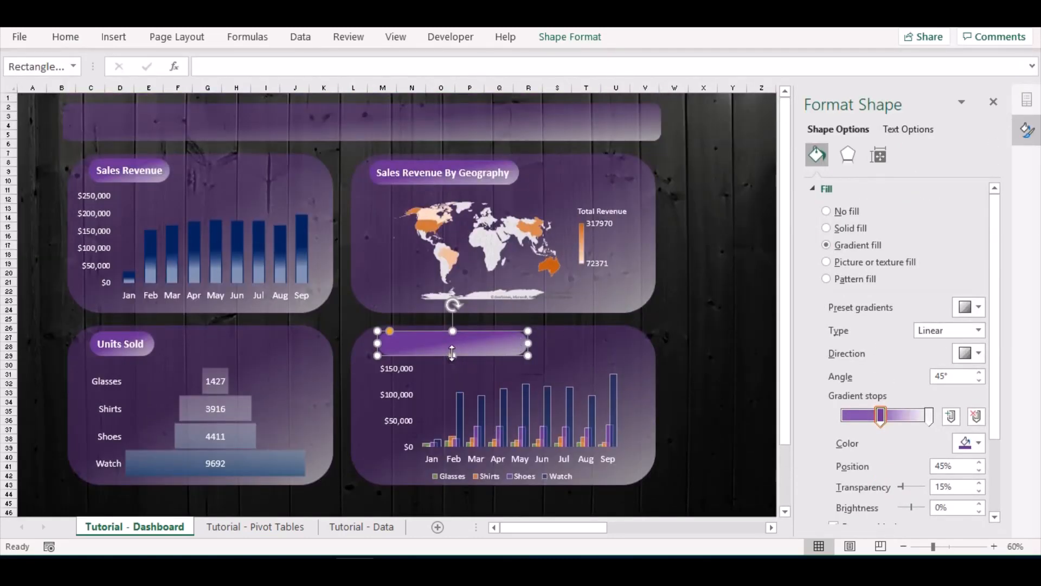
pyautogui.click(421, 172)
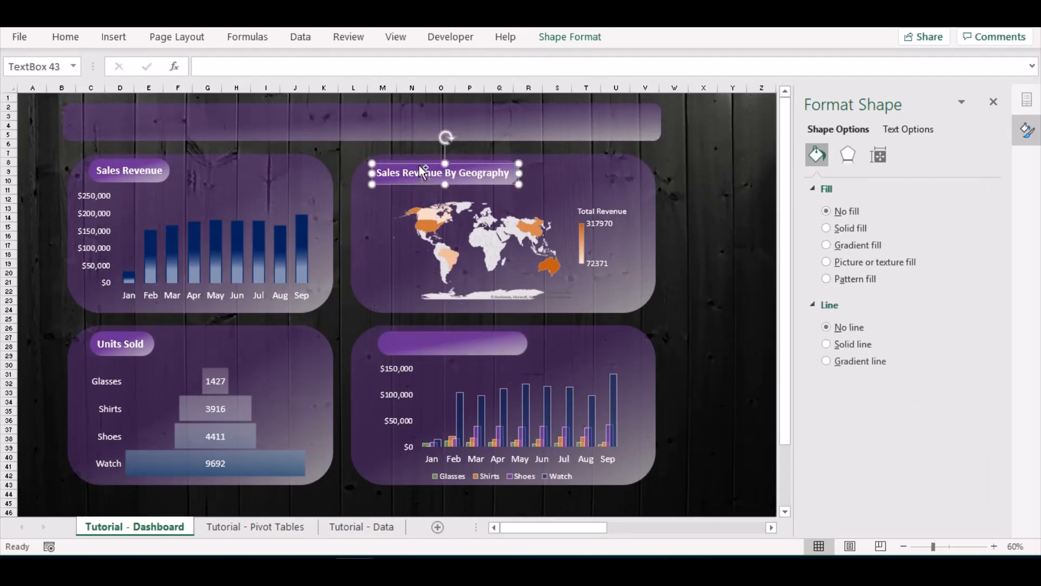
pyautogui.click(458, 346)
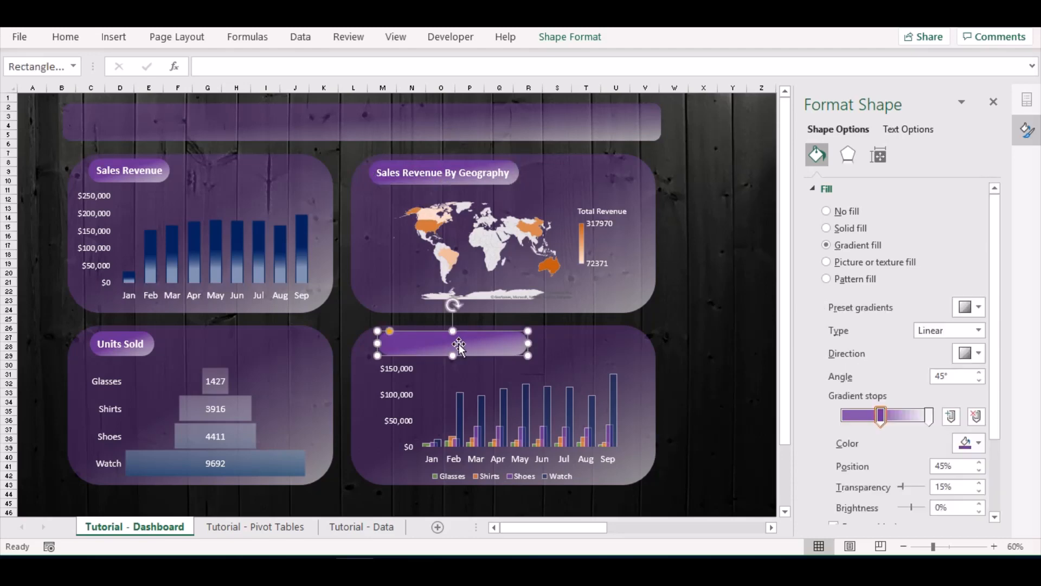
pyautogui.hotkey('ctrl', 'v')
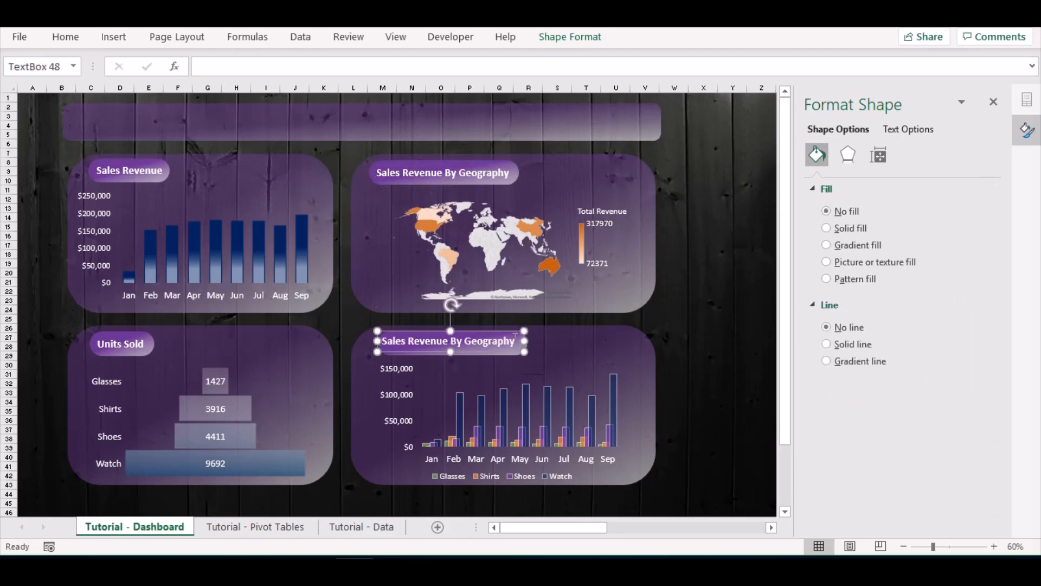
pyautogui.press('BackSpace')
pyautogui.press('BackSpace')
pyautogui.press('BackSpace')
pyautogui.press('BackSpace')
pyautogui.press('BackSpace')
pyautogui.press('BackSpace')
pyautogui.press('BackSpace')
pyautogui.press('BackSpace')
pyautogui.write('Prod')
pyautogui.click(541, 358)
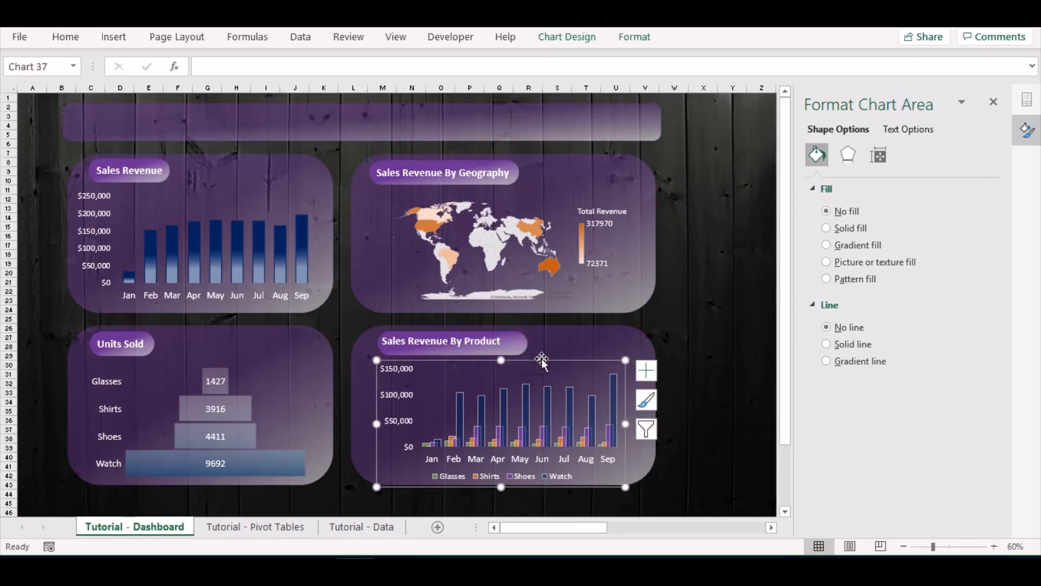
# Nudge the Sales Revenue By Product text box slightly right and down to centre it on its label, and deselect it
pyautogui.click(421, 342)
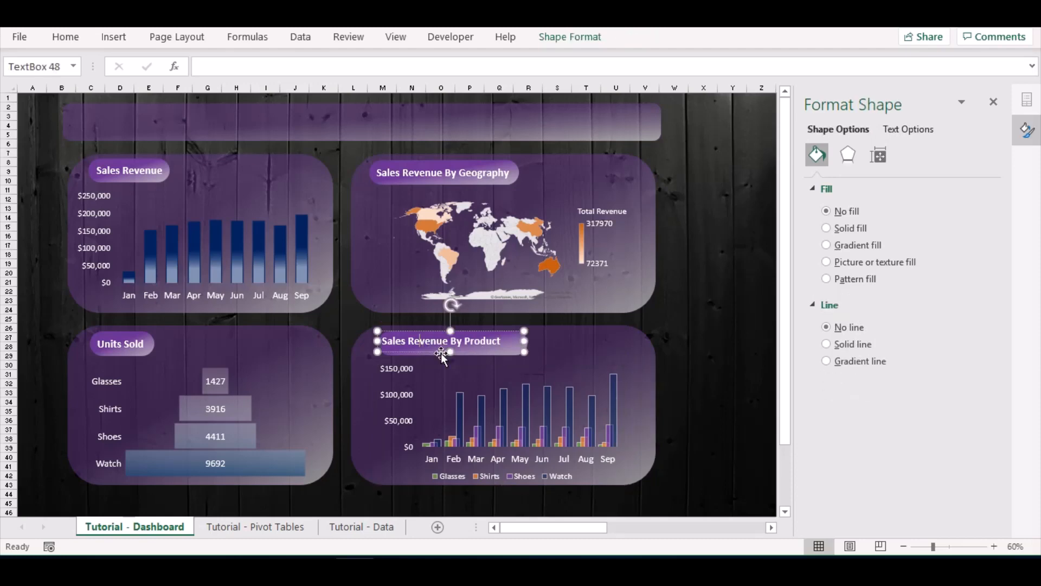
pyautogui.moveTo(438, 353); pyautogui.dragTo(443, 355)
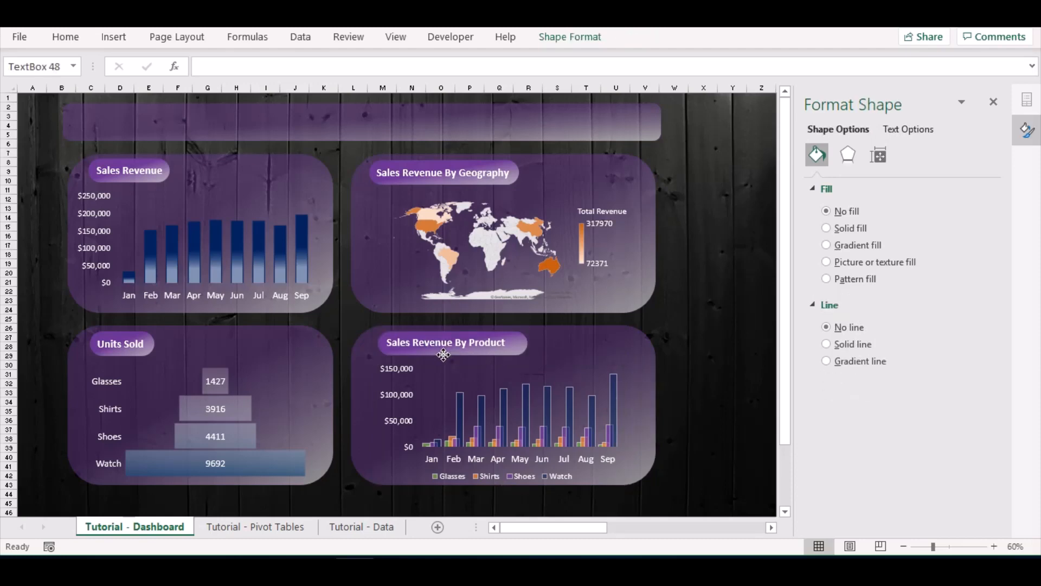
pyautogui.click(688, 320)
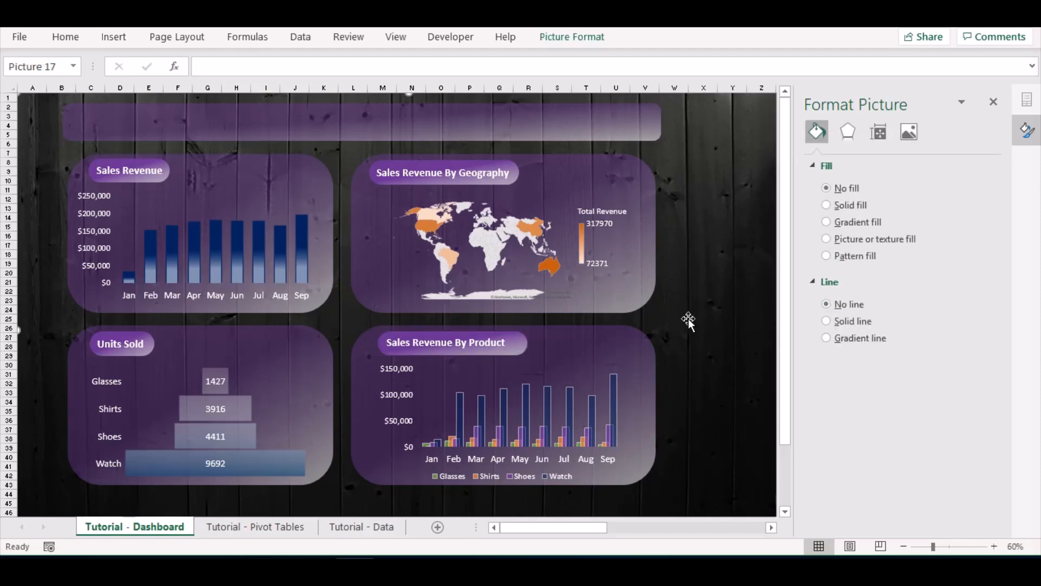
# Copy the Sales Revenue text box onto the header banner and place the copy near the banner's middle
pyautogui.click(111, 171)
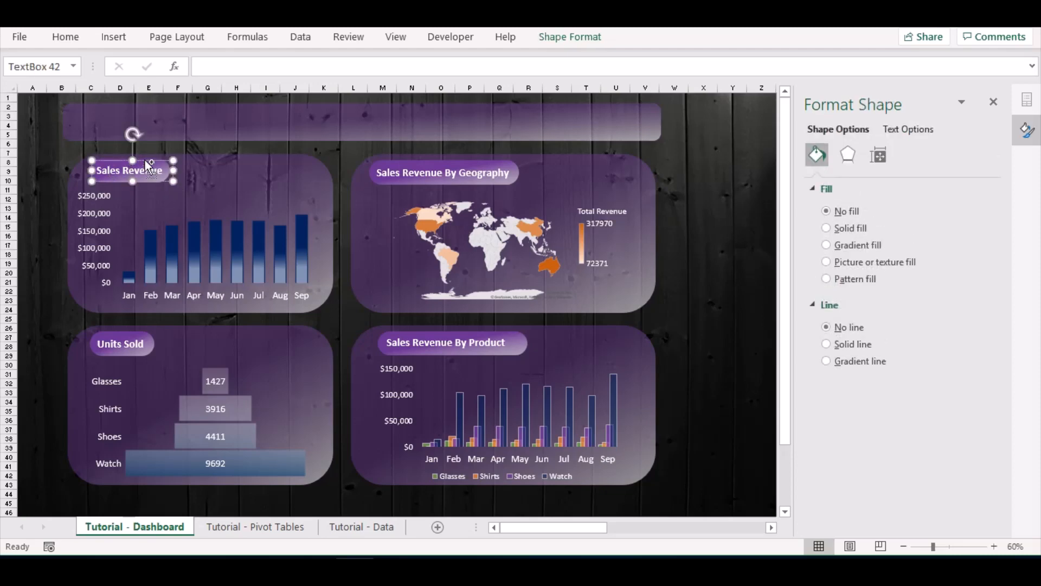
pyautogui.click(182, 123)
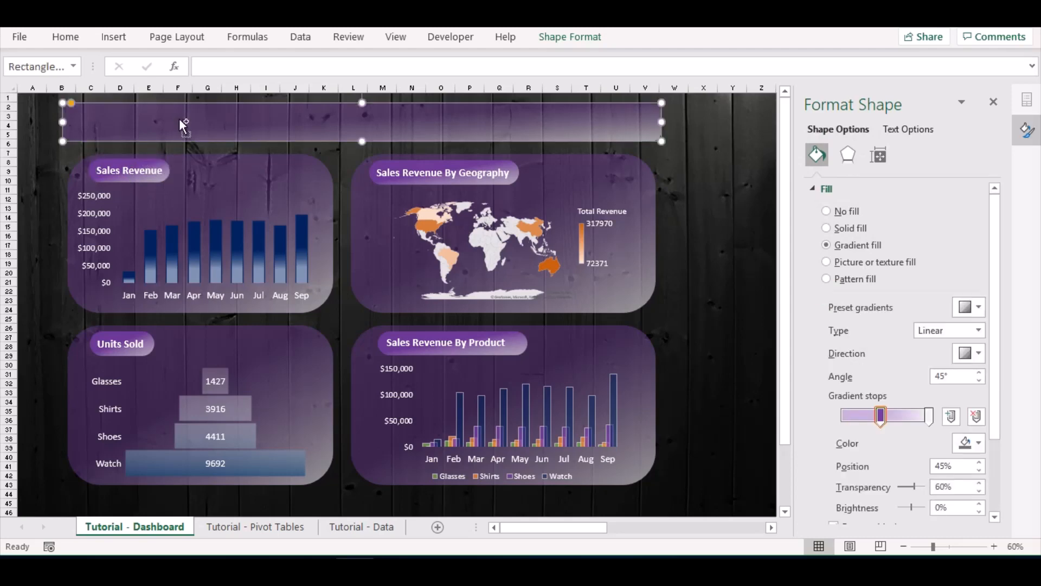
pyautogui.hotkey('ctrl', 'v')
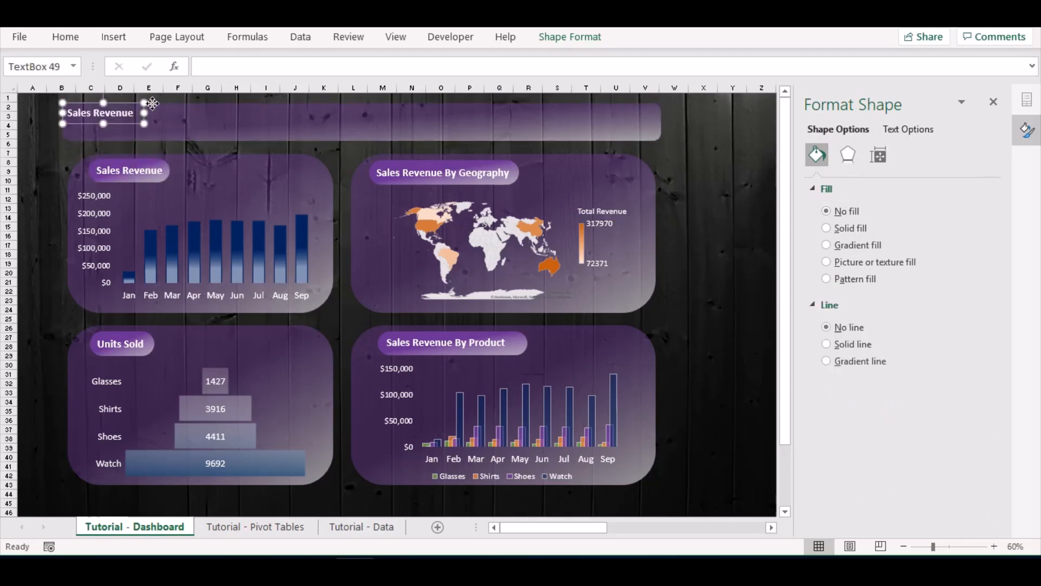
pyautogui.moveTo(152, 103); pyautogui.dragTo(424, 109)
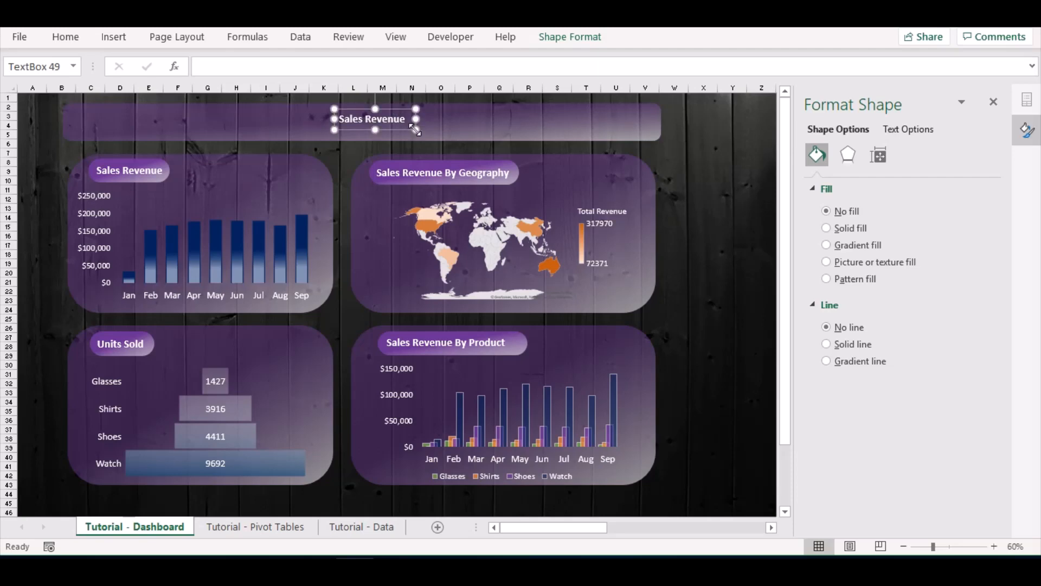
# Change the copied header text to "E-Commerce Dashboard", widen its box so the title fits on one line, and shift it left
pyautogui.press('BackSpace')
pyautogui.press('BackSpace')
pyautogui.press('BackSpace')
pyautogui.press('BackSpace')
pyautogui.press('BackSpace')
pyautogui.press('BackSpace')
pyautogui.press('BackSpace')
pyautogui.press('BackSpace')
pyautogui.press('BackSpace')
pyautogui.press('BackSpace')
pyautogui.press('BackSpace')
pyautogui.press('BackSpace')
pyautogui.press('BackSpace')
pyautogui.write('E')
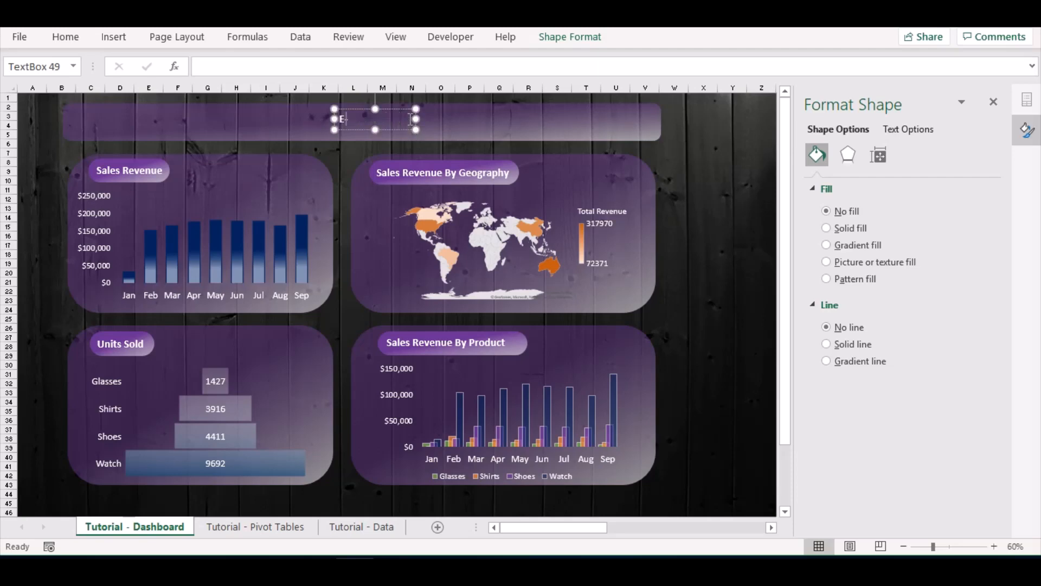
pyautogui.write('-Commerce Dashboard')
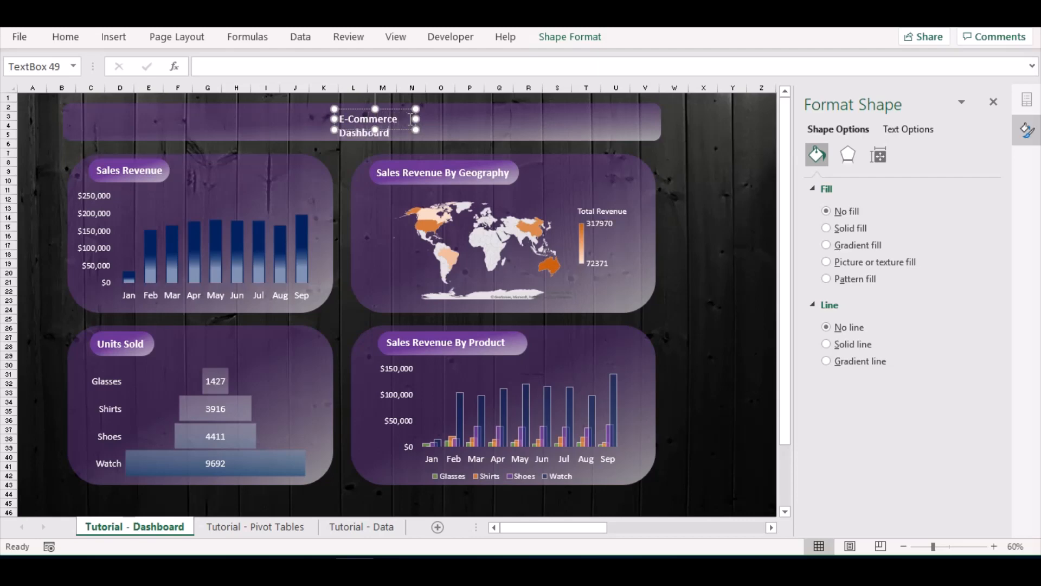
pyautogui.moveTo(415, 119); pyautogui.dragTo(556, 119)
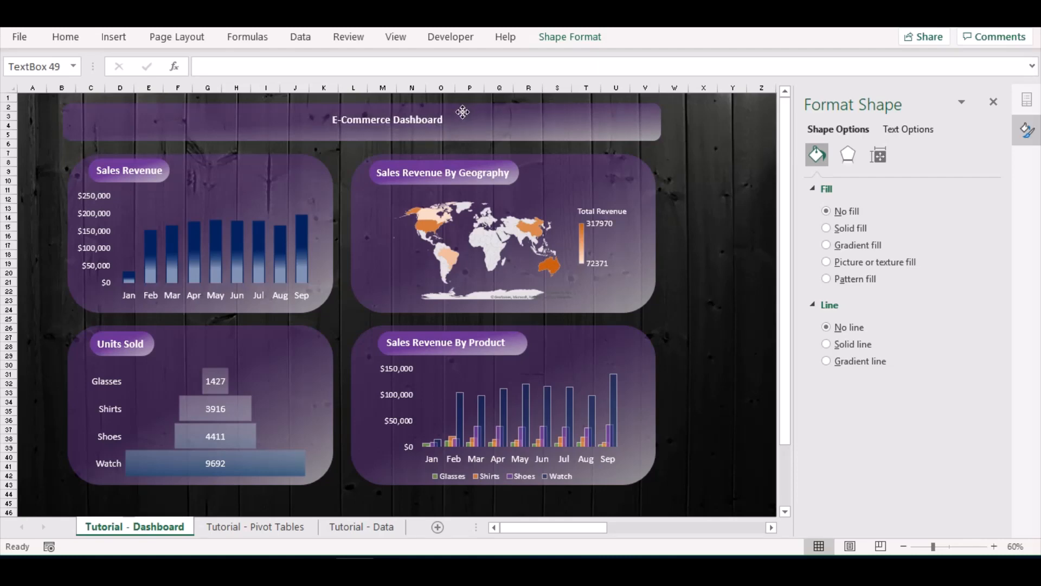
pyautogui.moveTo(463, 111); pyautogui.dragTo(433, 112)
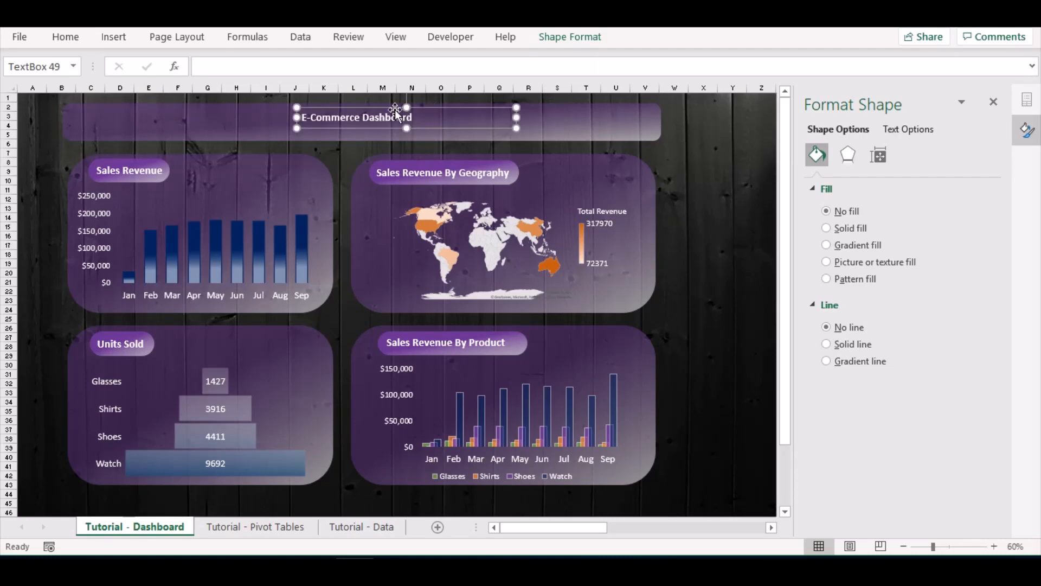
# Enlarge the E-Commerce Dashboard title to font size 36, then resize and reposition its text box to fit within the header banner
pyautogui.click(68, 38)
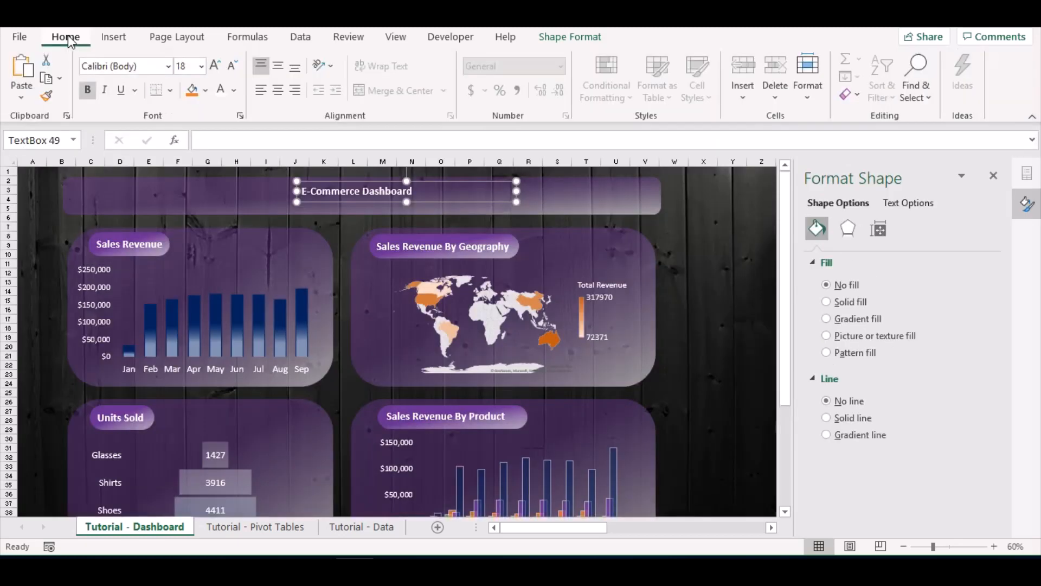
pyautogui.click(214, 66)
pyautogui.click(215, 66)
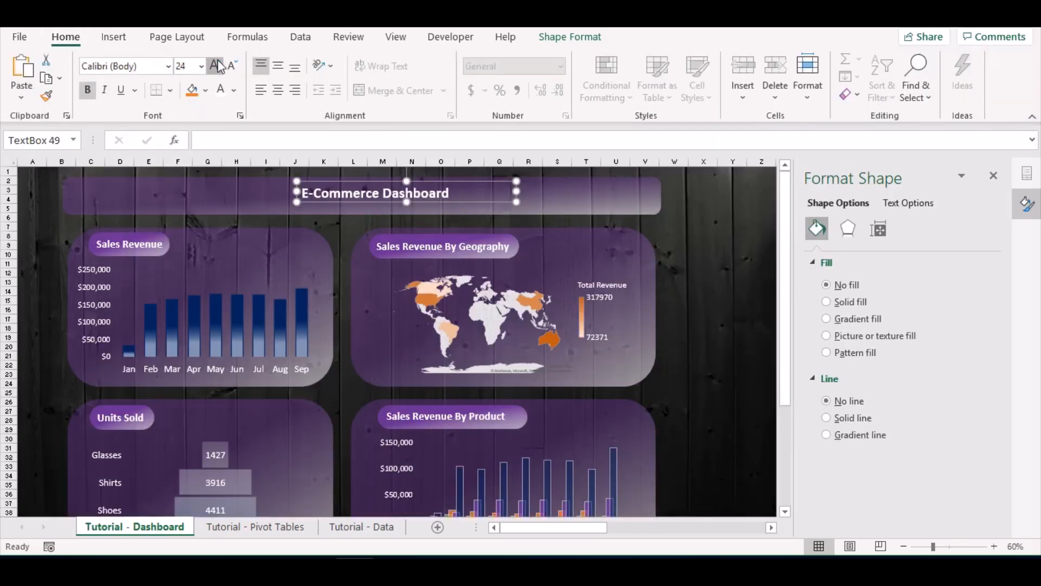
pyautogui.click(215, 66)
pyautogui.click(219, 66)
pyautogui.click(218, 66)
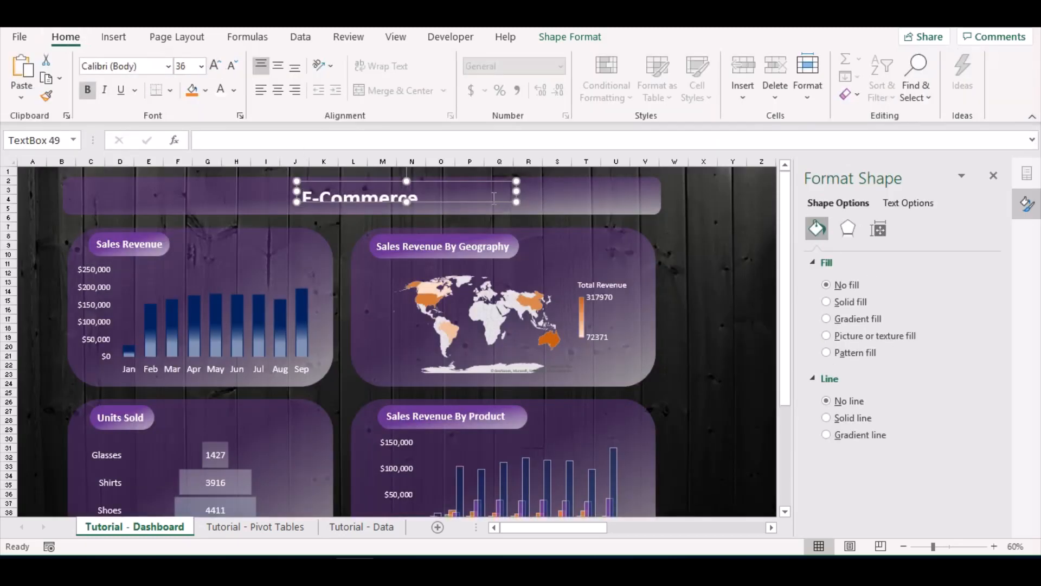
pyautogui.moveTo(516, 192); pyautogui.dragTo(583, 195)
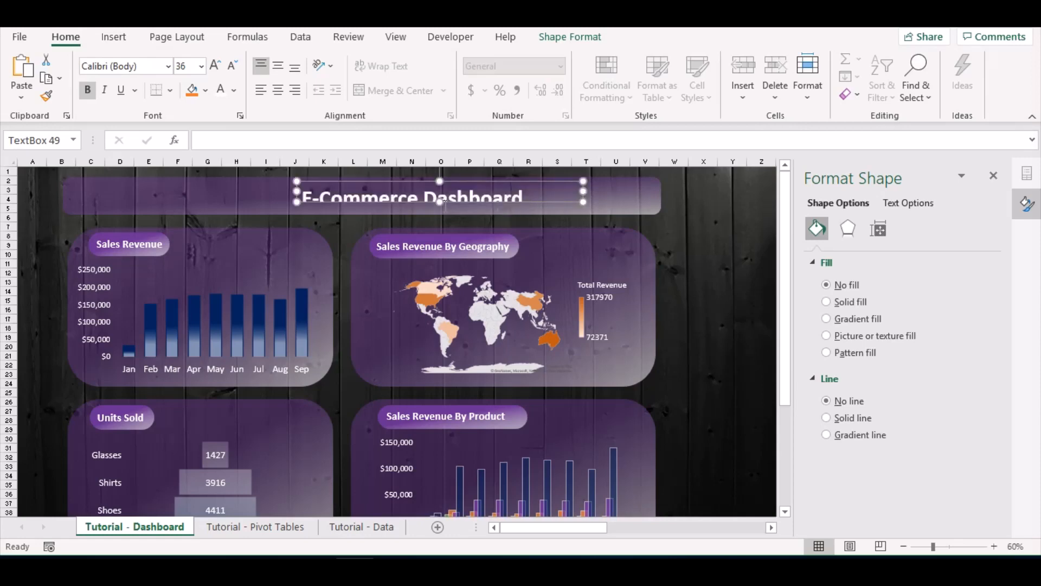
pyautogui.moveTo(442, 212); pyautogui.dragTo(348, 178)
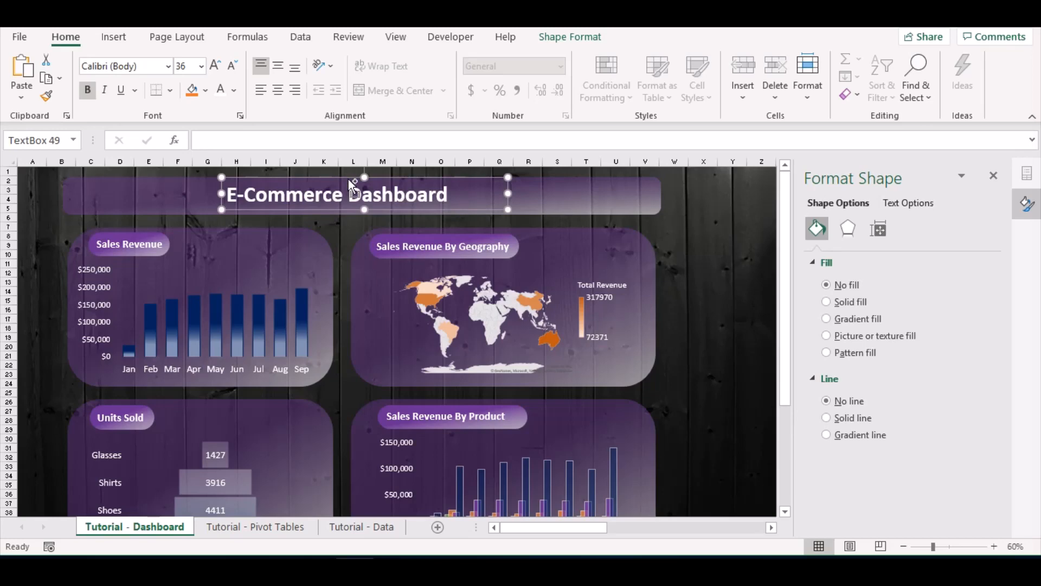
# Collapse the ribbon, close the Format Shape pane and deselect the dashboard title
pyautogui.hotkey('ctrl', 'F1')
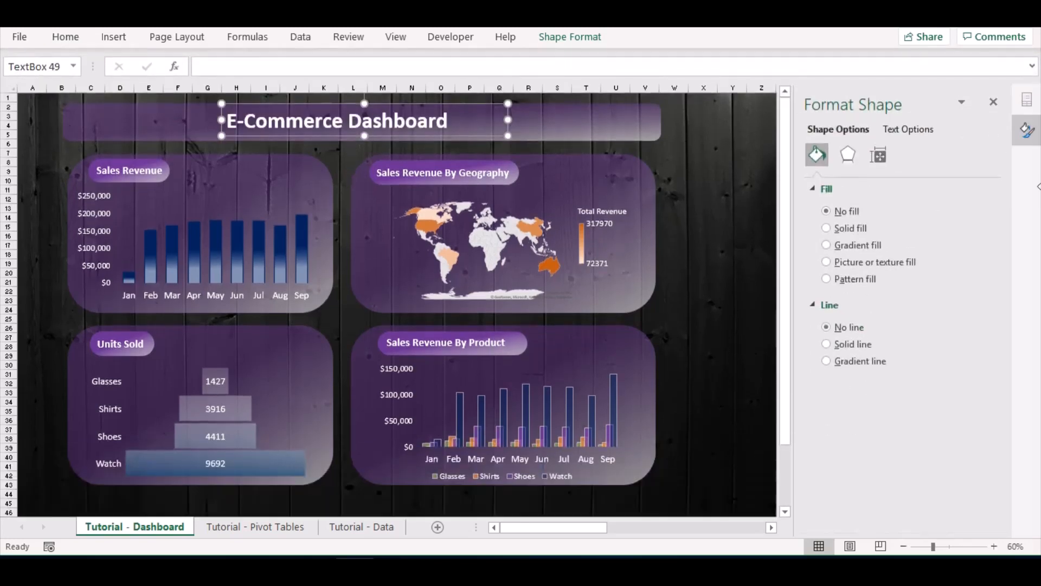
pyautogui.click(1004, 108)
pyautogui.moveTo(786, 532); pyautogui.dragTo(761, 530)
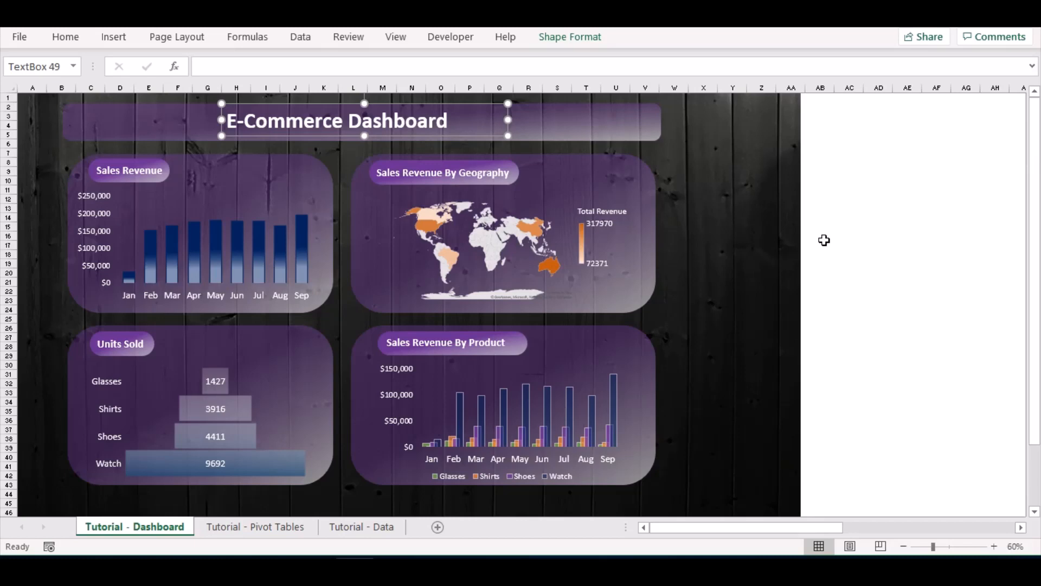
pyautogui.click(724, 236)
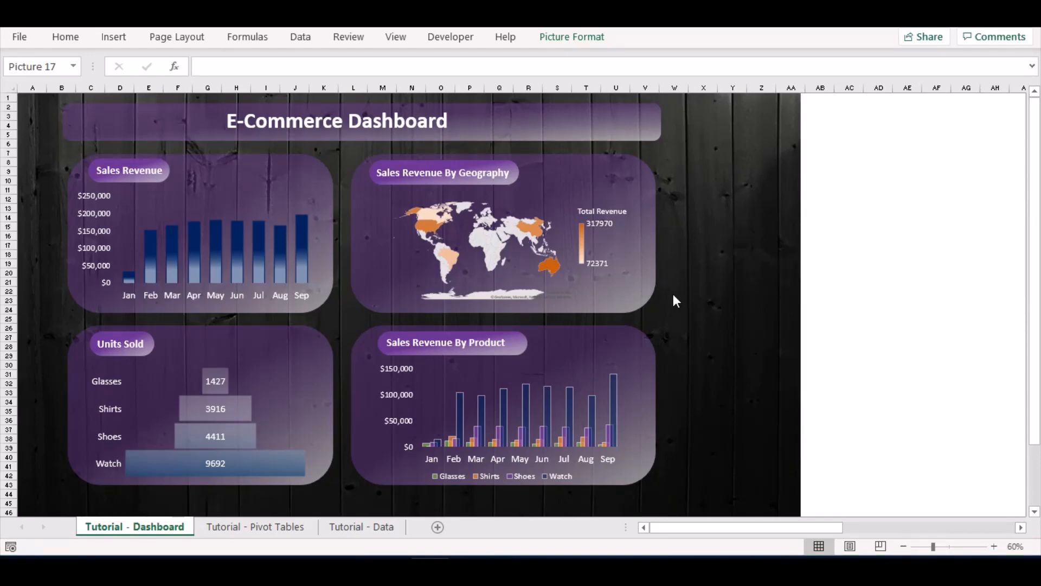
# Review the pivot tables and their linked chart data ranges on the Tutorial - Pivot Tables sheet
pyautogui.click(263, 527)
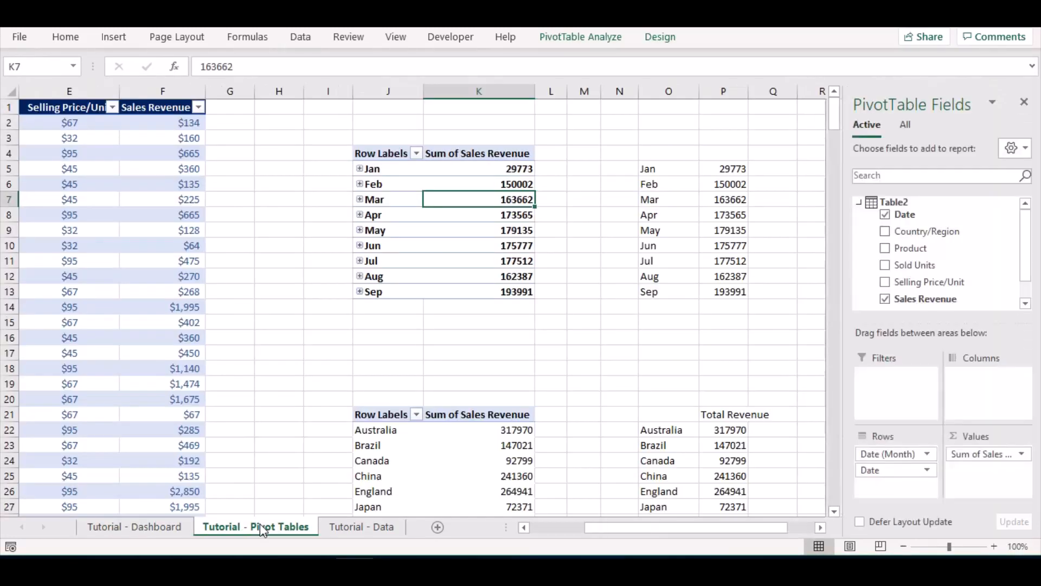
pyautogui.click(650, 325)
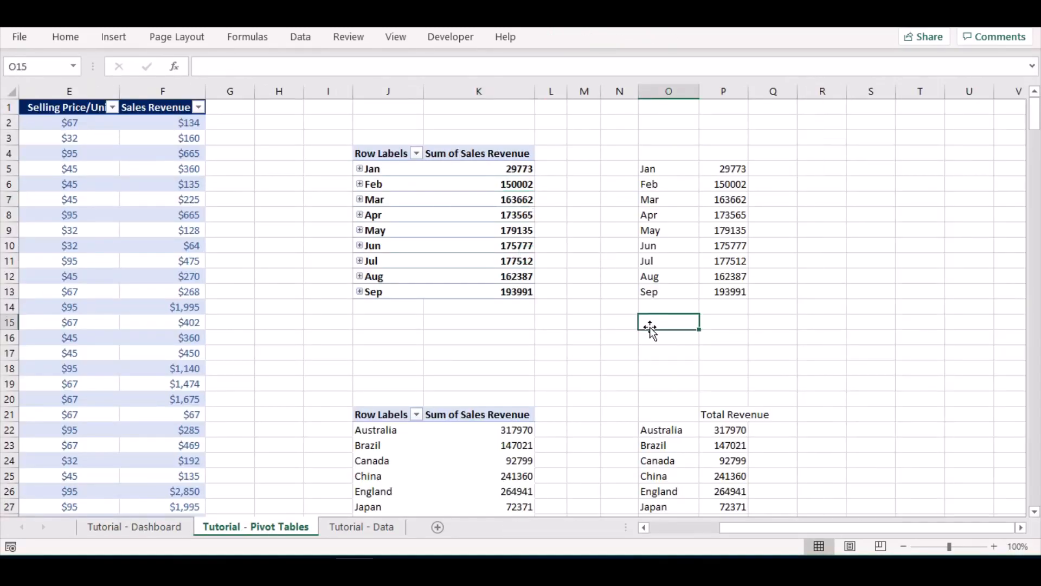
pyautogui.click(864, 198)
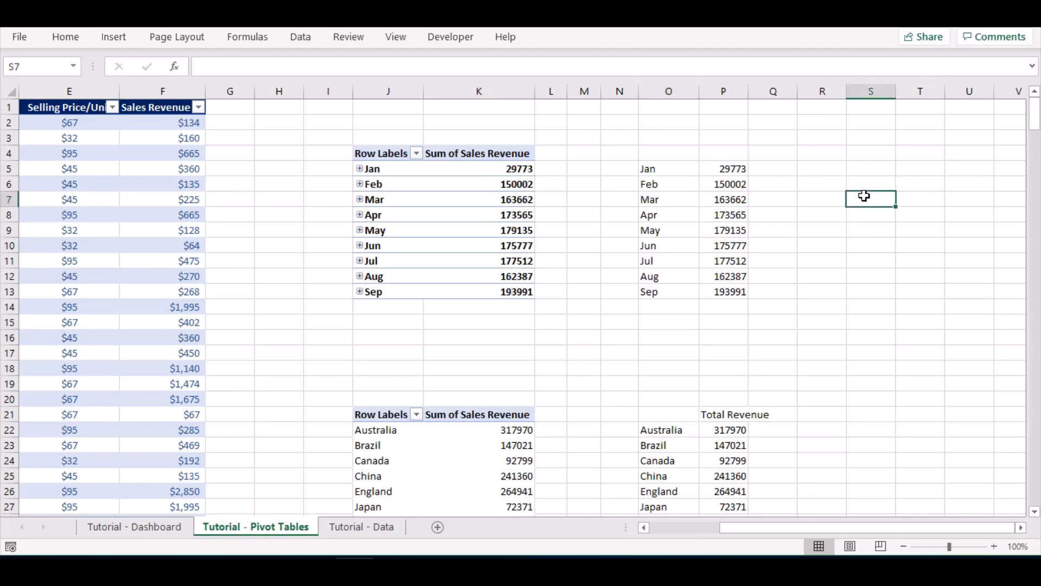
pyautogui.click(790, 219)
pyautogui.click(815, 218)
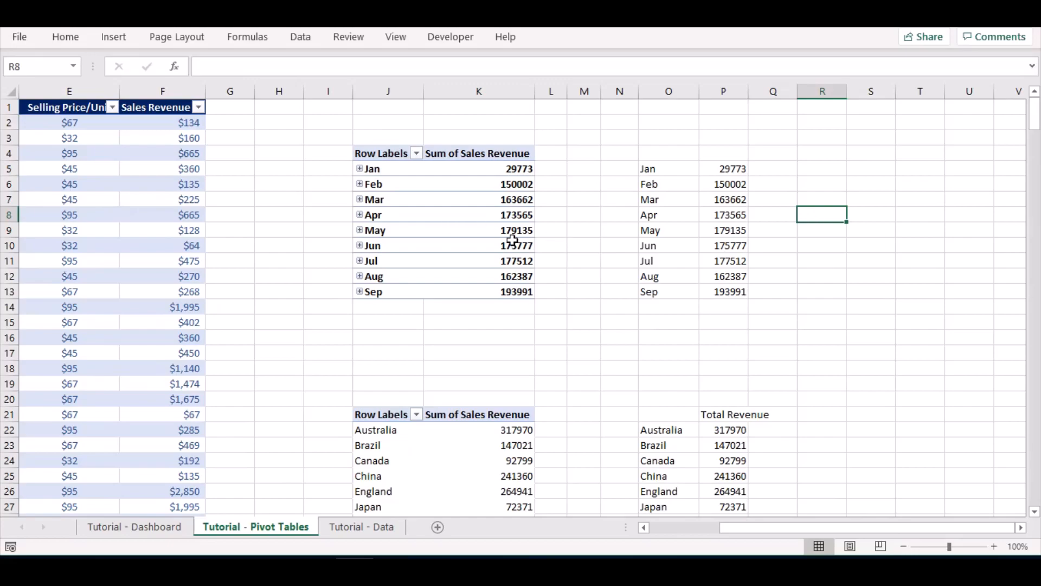
pyautogui.scroll(-6, 549, 249)
pyautogui.scroll(-6, 550, 249)
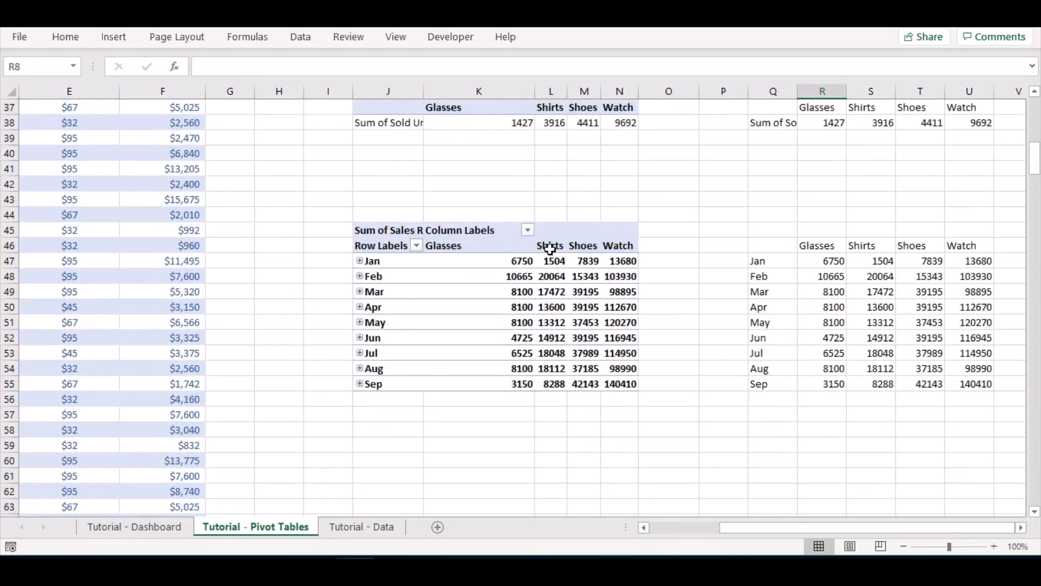
pyautogui.scroll(12, 549, 248)
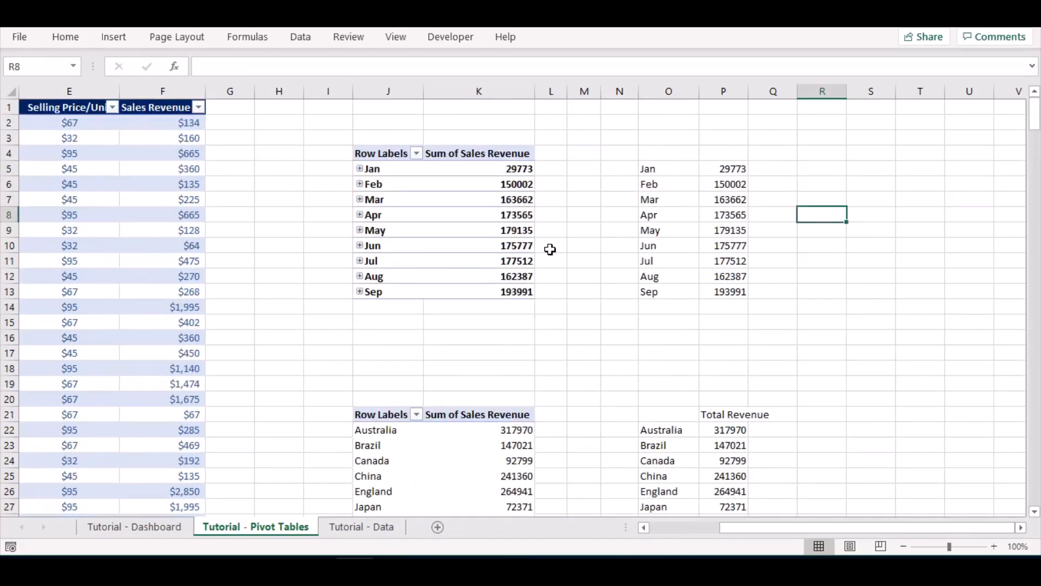
pyautogui.click(116, 200)
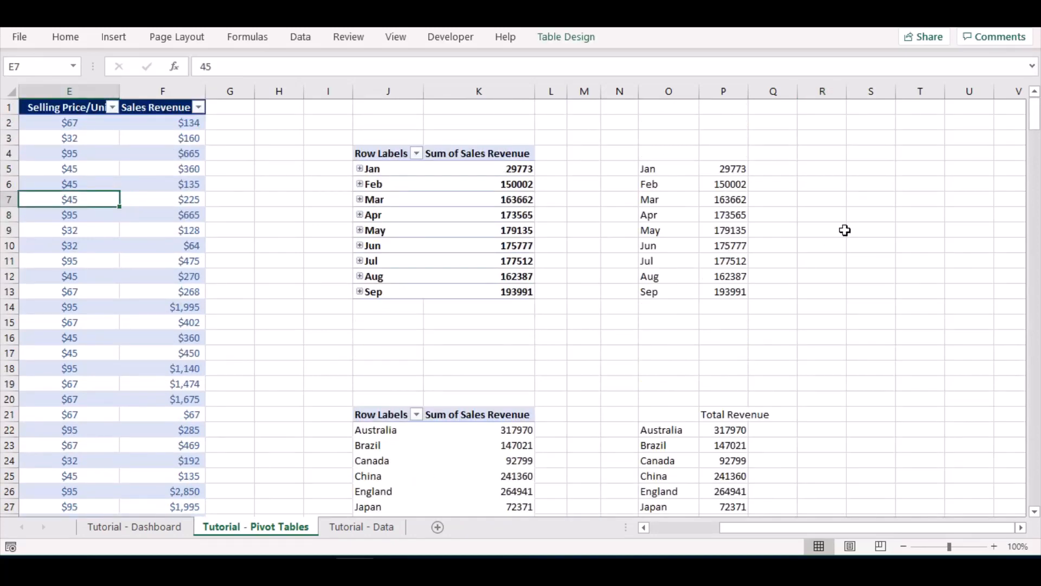
pyautogui.click(869, 219)
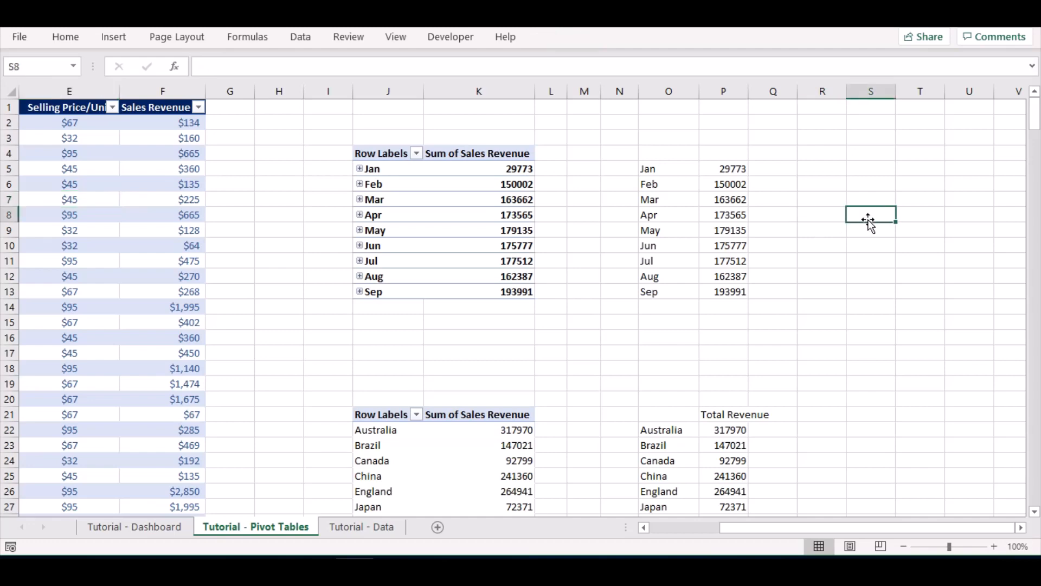
# Insert slicers for Date (Month), Product and Country/Region from the monthly sales revenue pivot table
pyautogui.click(443, 199)
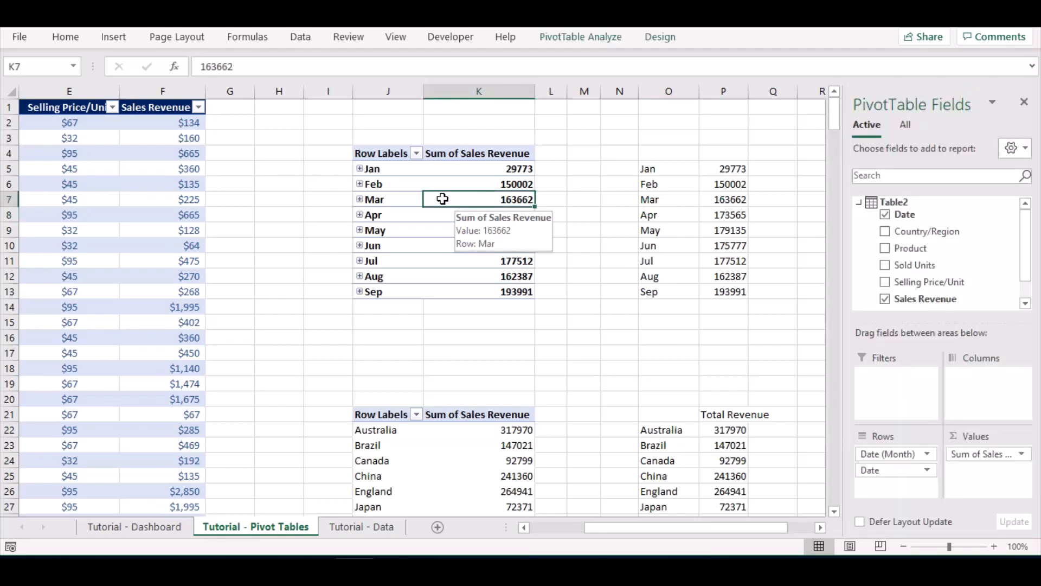
pyautogui.click(568, 36)
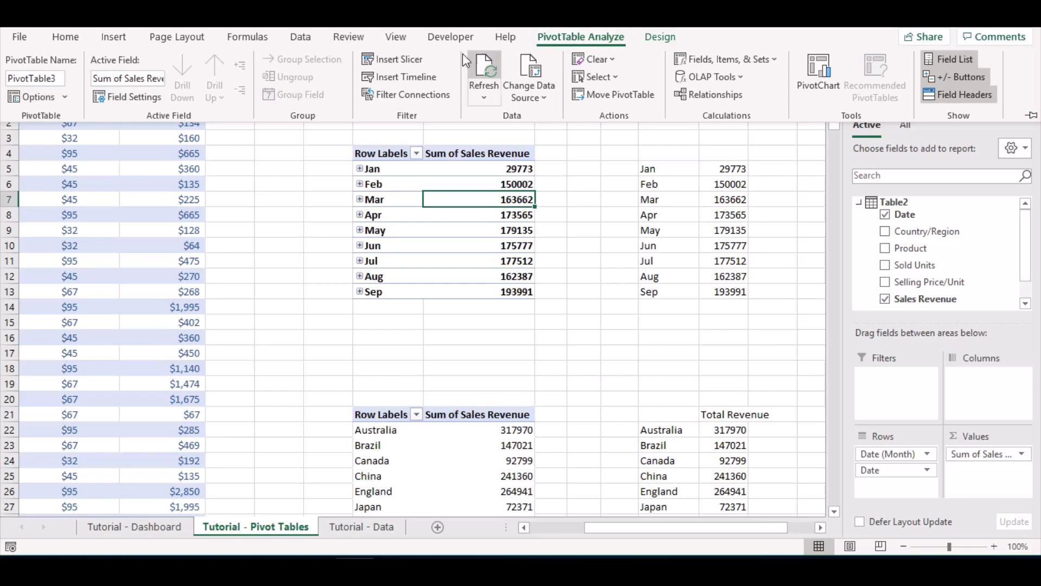
pyautogui.click(398, 60)
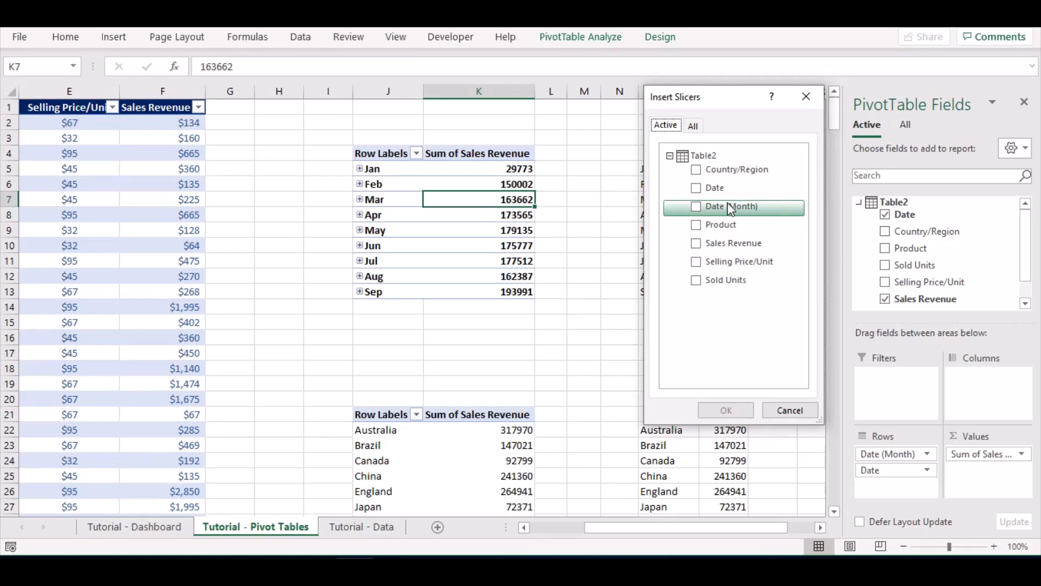
pyautogui.click(696, 207)
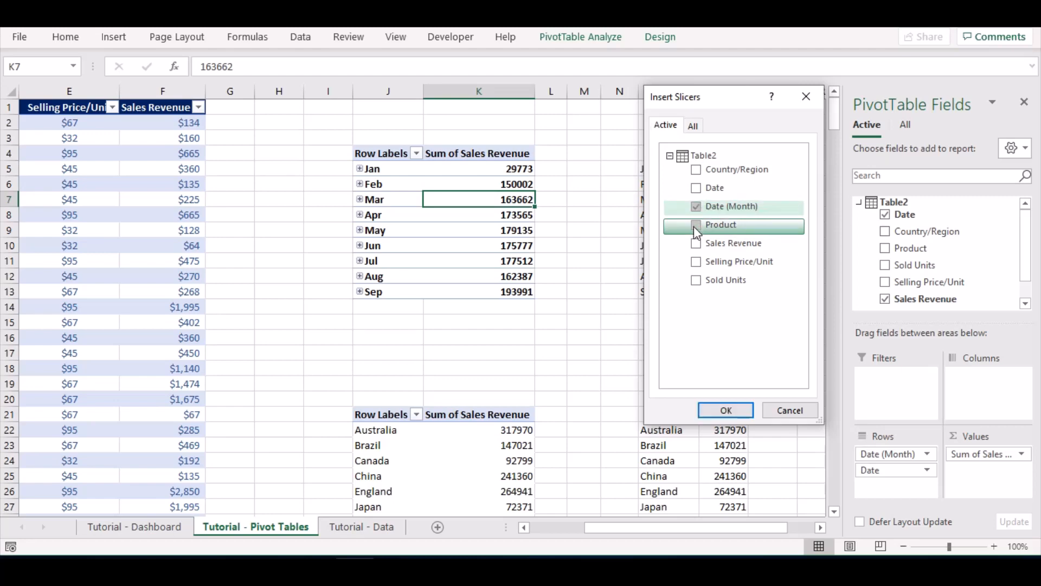
pyautogui.click(696, 225)
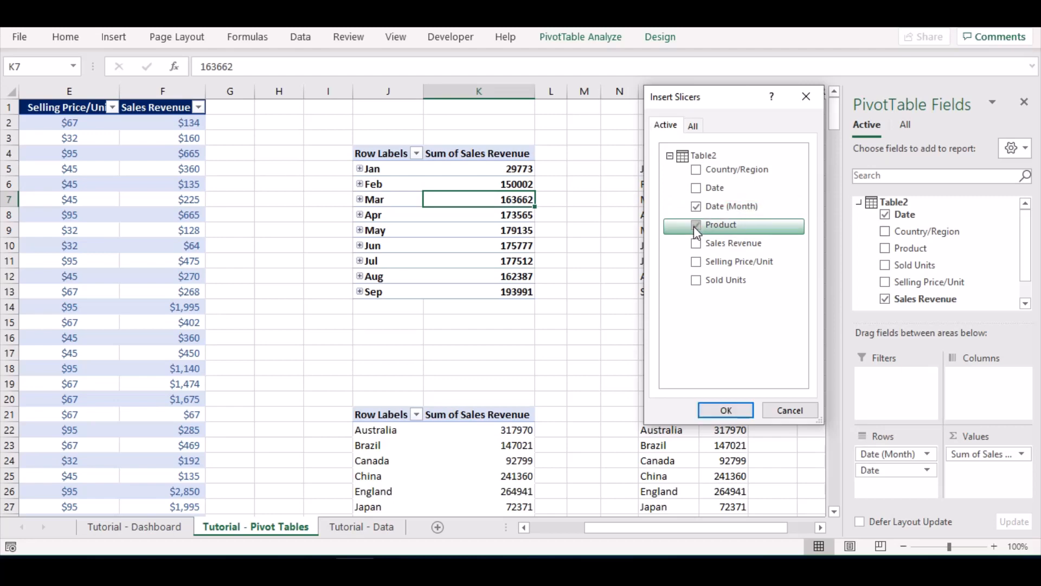
pyautogui.click(698, 169)
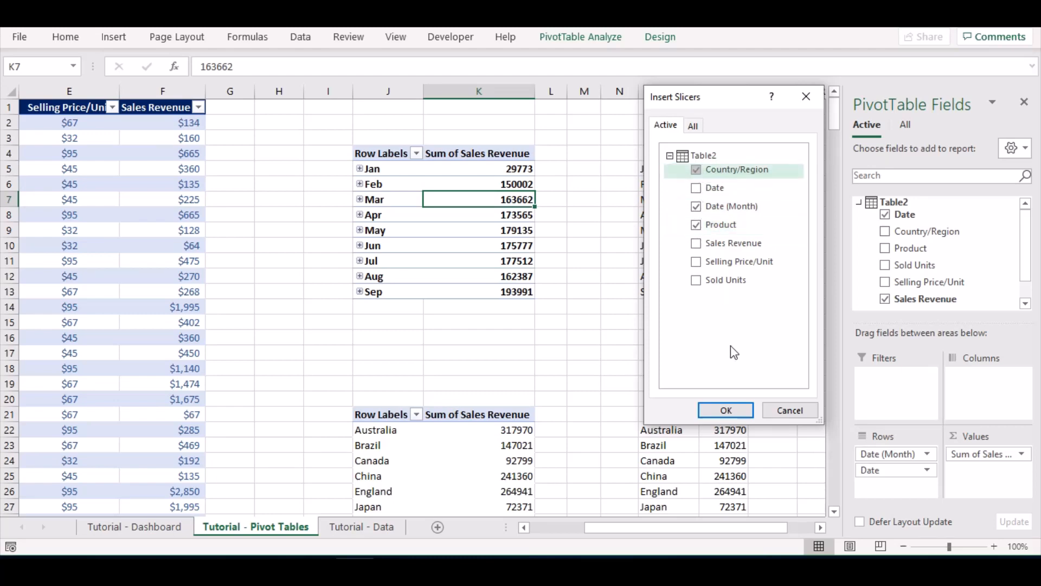
pyautogui.click(727, 413)
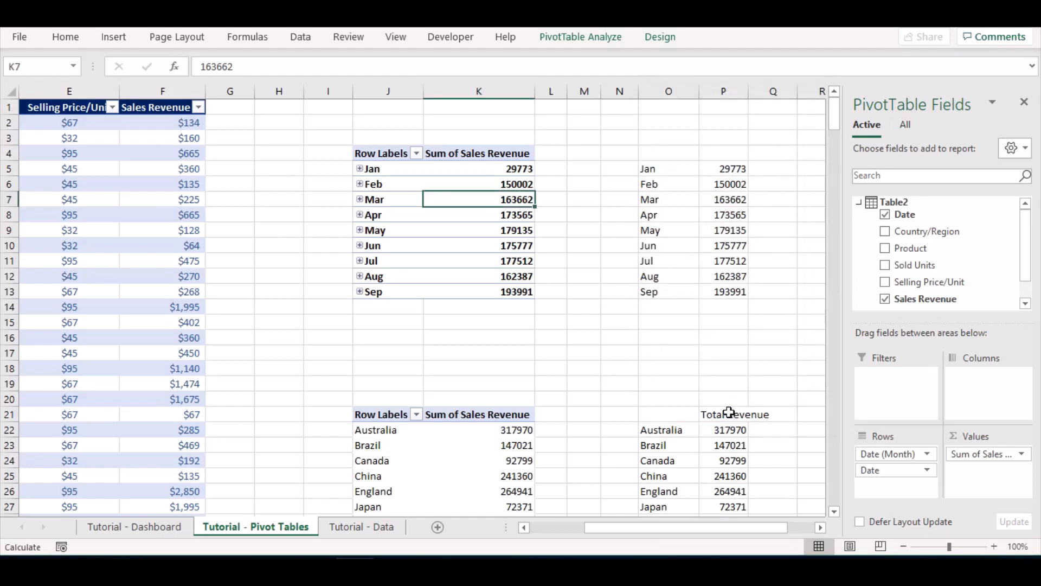
# Spread the three slicers side by side in the order Date (Month), Product, Country/Region
pyautogui.moveTo(483, 259); pyautogui.dragTo(703, 219)
pyautogui.moveTo(455, 220); pyautogui.dragTo(563, 209)
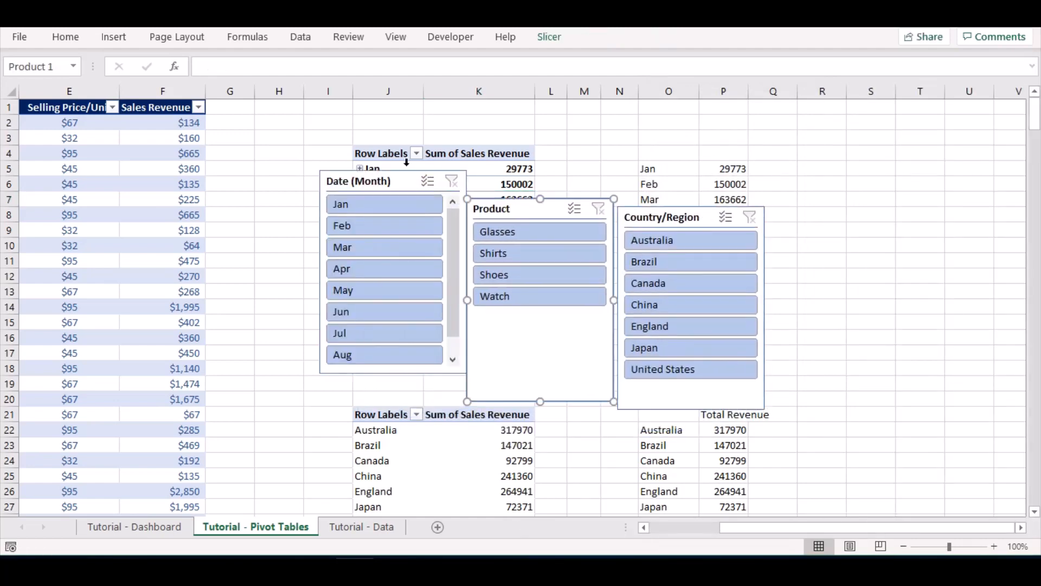
pyautogui.moveTo(406, 177); pyautogui.dragTo(402, 207)
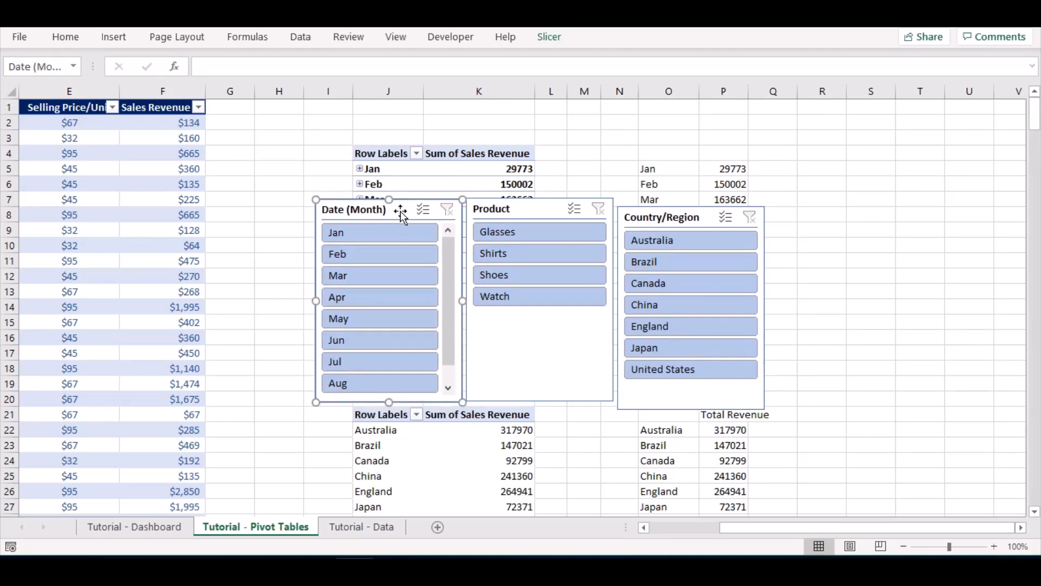
# Connect the Date (Month) slicer to PivotTable4, PivotTable5 and PivotTable6 through its report connections
pyautogui.rightClick(401, 215)
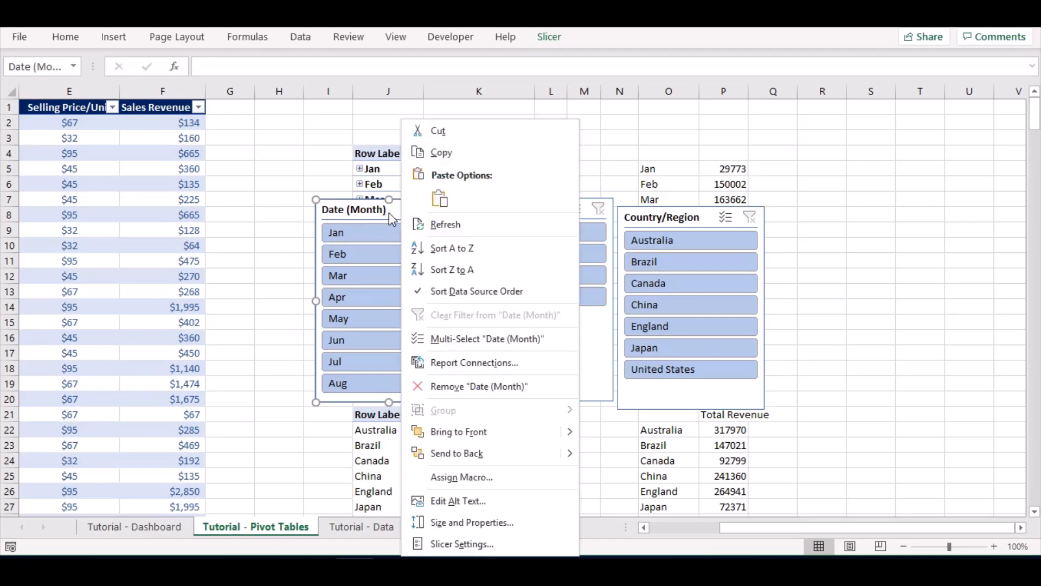
pyautogui.click(475, 362)
pyautogui.click(356, 381)
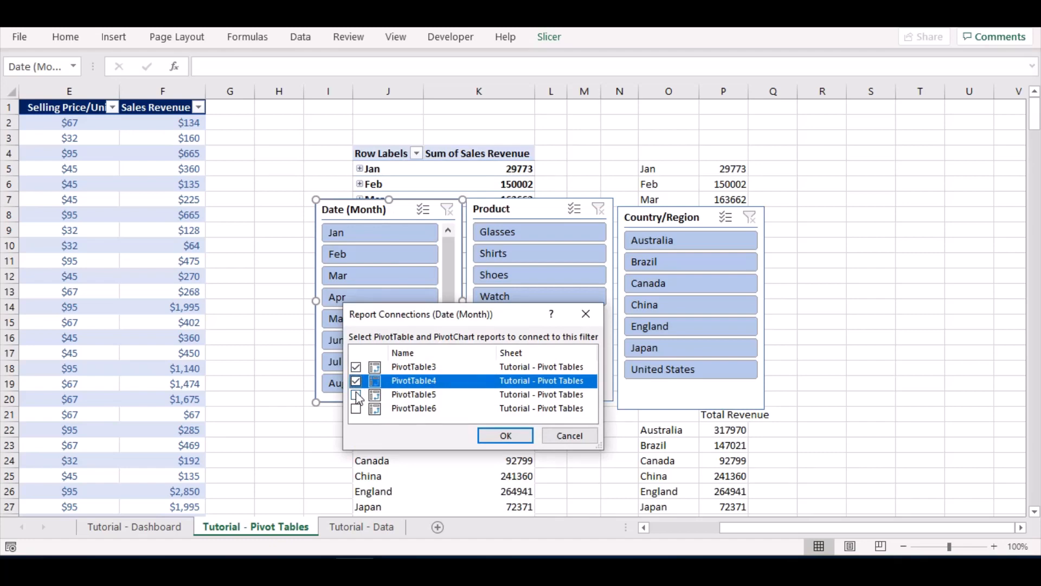
pyautogui.click(355, 394)
pyautogui.click(356, 408)
pyautogui.click(505, 435)
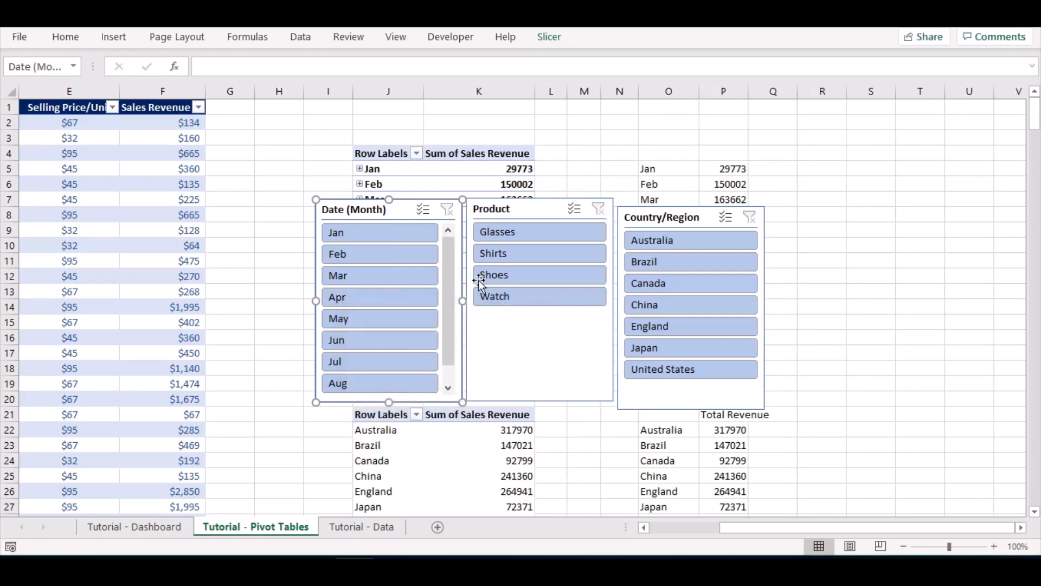
# Connect the Product slicer to PivotTable4, PivotTable5 and PivotTable6 through its report connections
pyautogui.click(523, 215)
pyautogui.rightClick(524, 214)
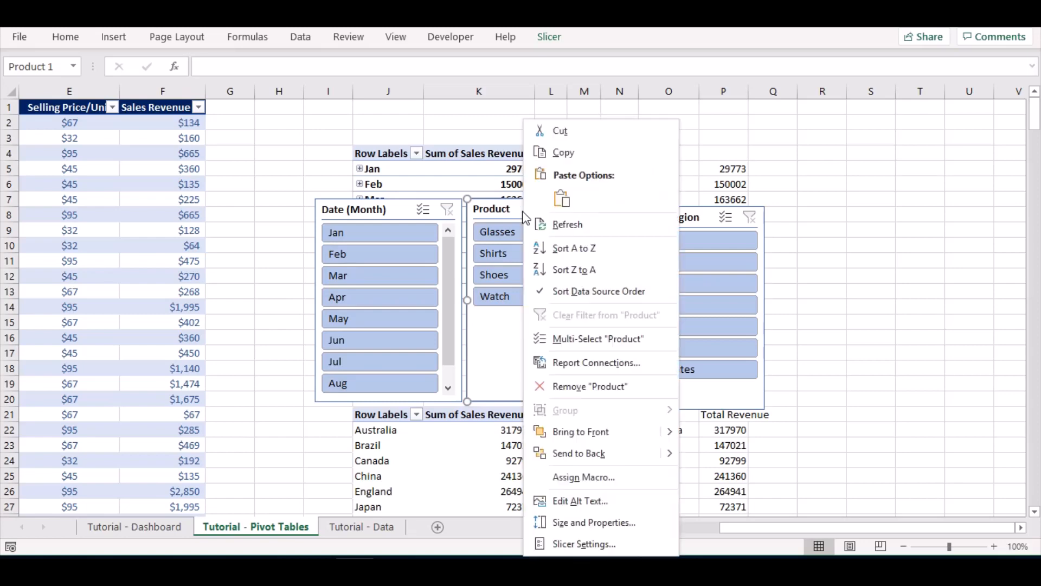
pyautogui.click(572, 369)
pyautogui.click(454, 392)
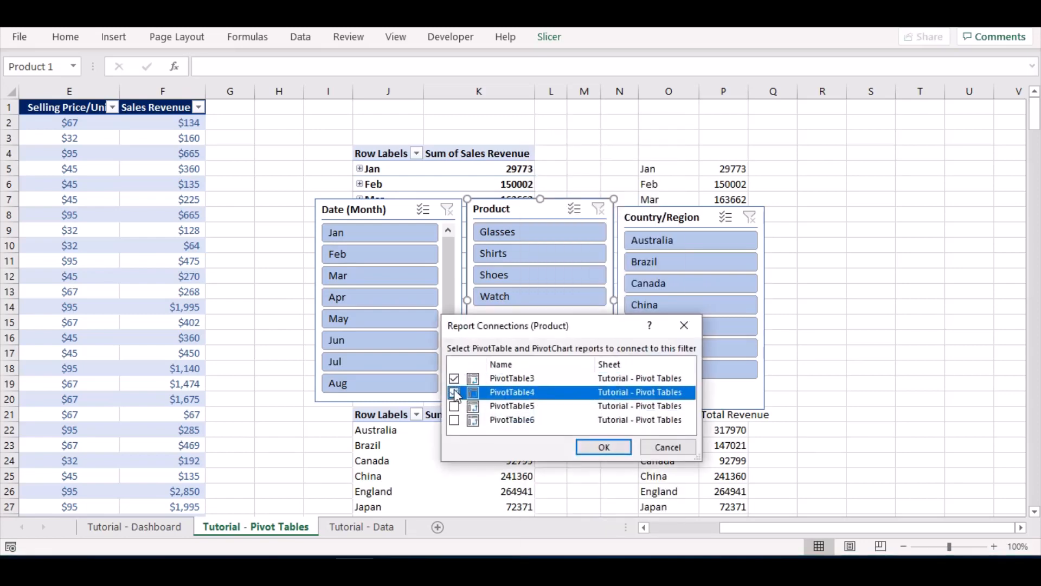
pyautogui.click(454, 406)
pyautogui.click(455, 421)
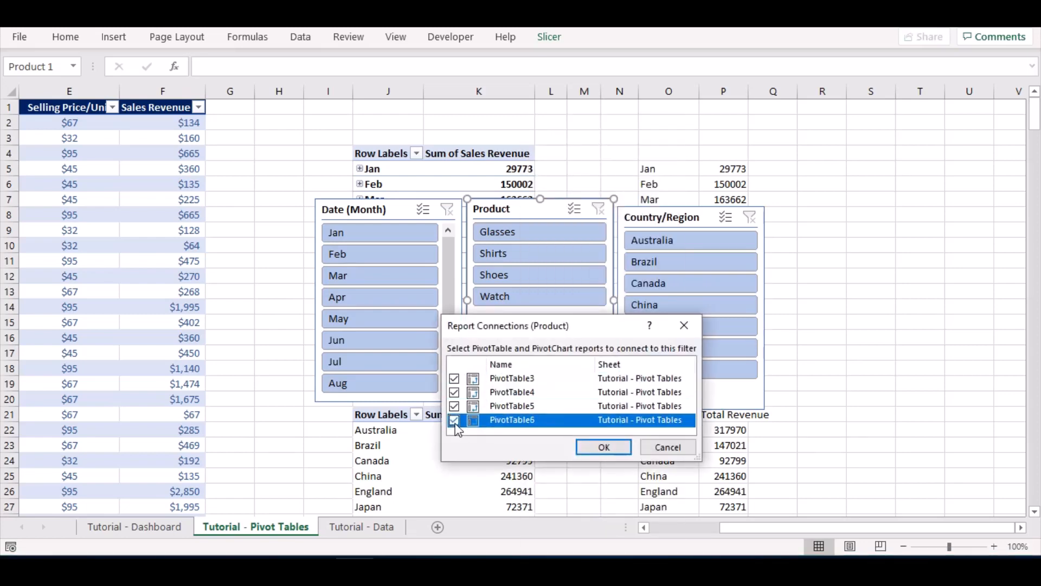
pyautogui.click(602, 448)
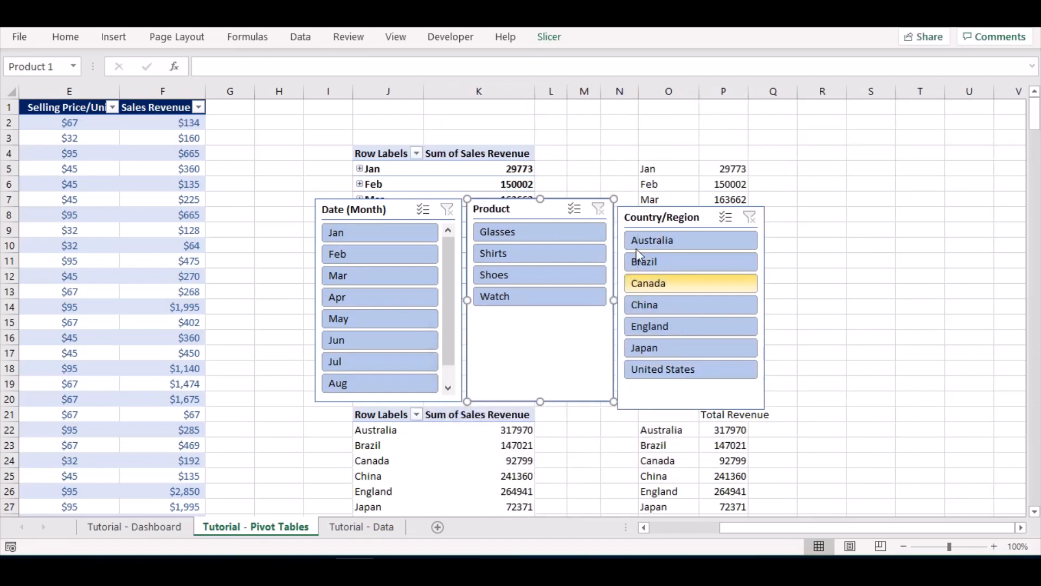
# Connect the Country/Region slicer to PivotTable4, PivotTable5 and PivotTable6 through its report connections
pyautogui.click(648, 213)
pyautogui.rightClick(650, 216)
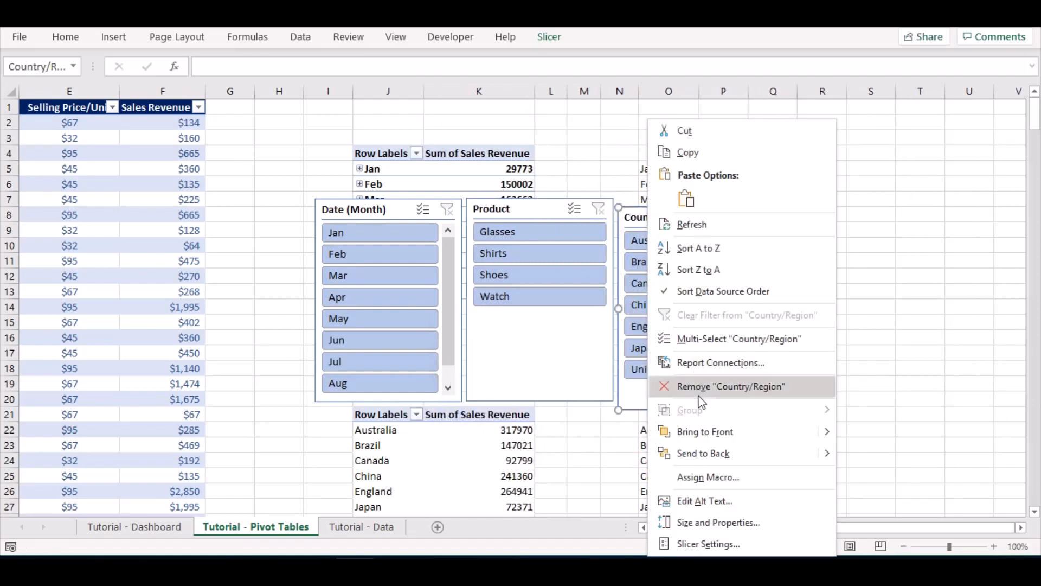
pyautogui.click(699, 362)
pyautogui.click(578, 377)
pyautogui.click(578, 390)
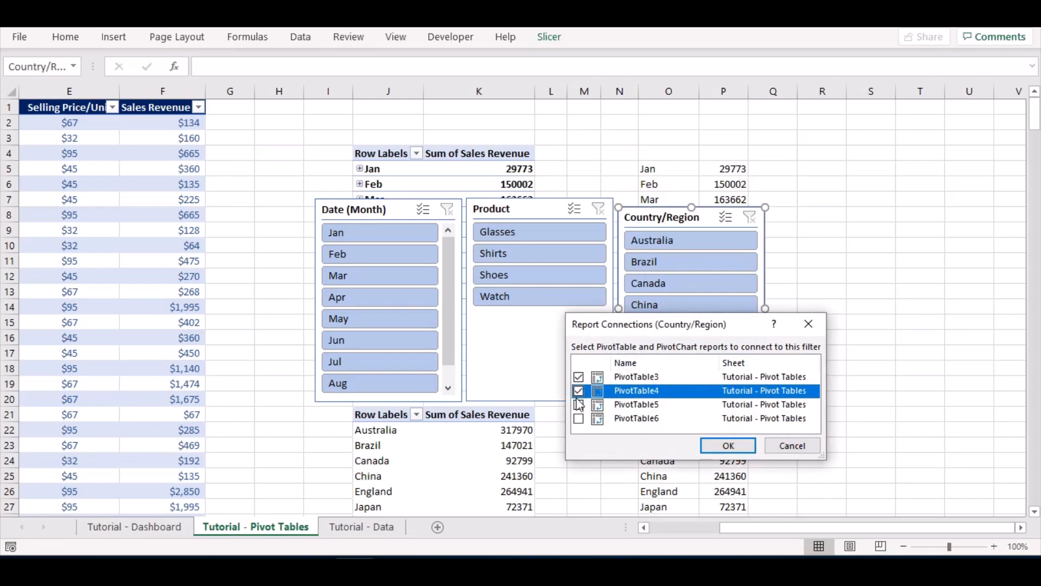
pyautogui.click(578, 405)
pyautogui.click(578, 418)
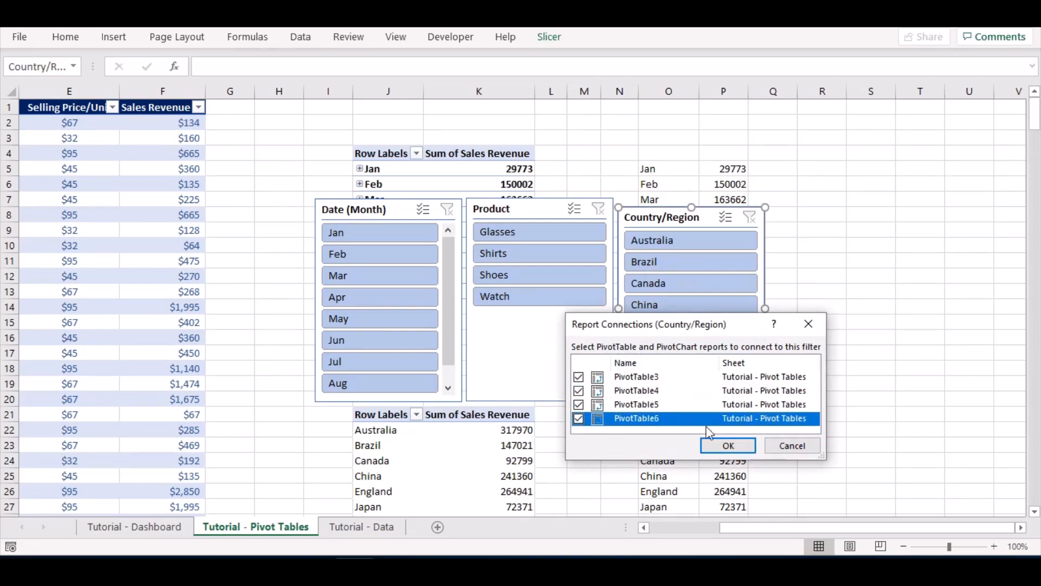
pyautogui.click(727, 446)
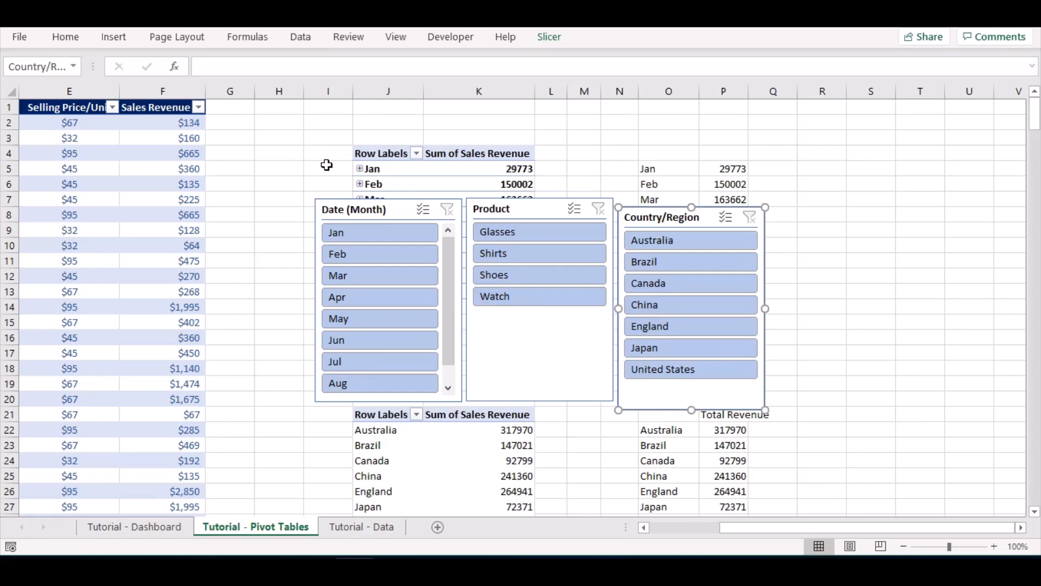
# Apply Slicer Style 1 to the Country/Region and Product slicers
pyautogui.click(551, 43)
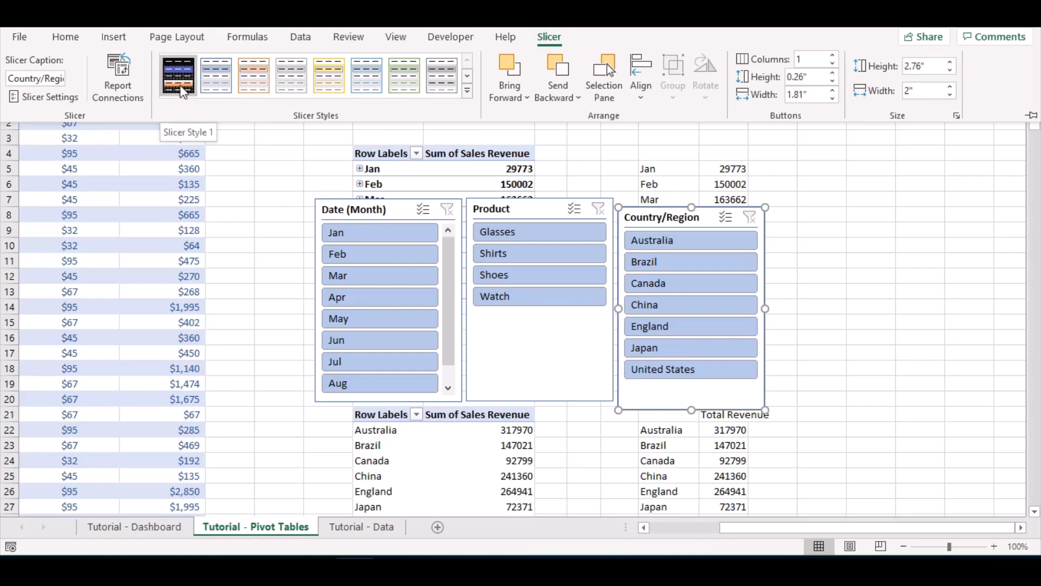
pyautogui.click(183, 93)
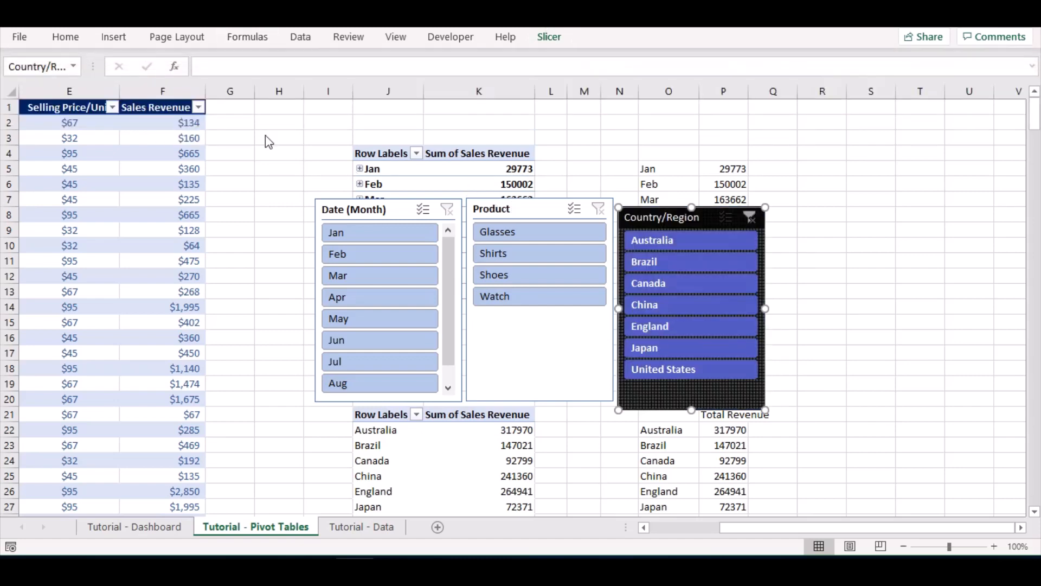
pyautogui.click(550, 37)
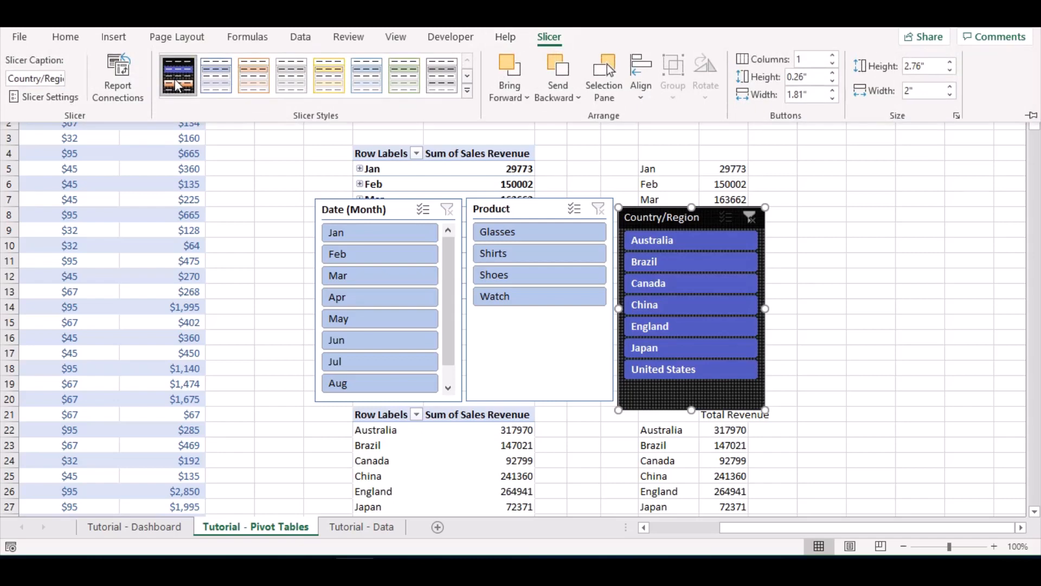
pyautogui.click(536, 212)
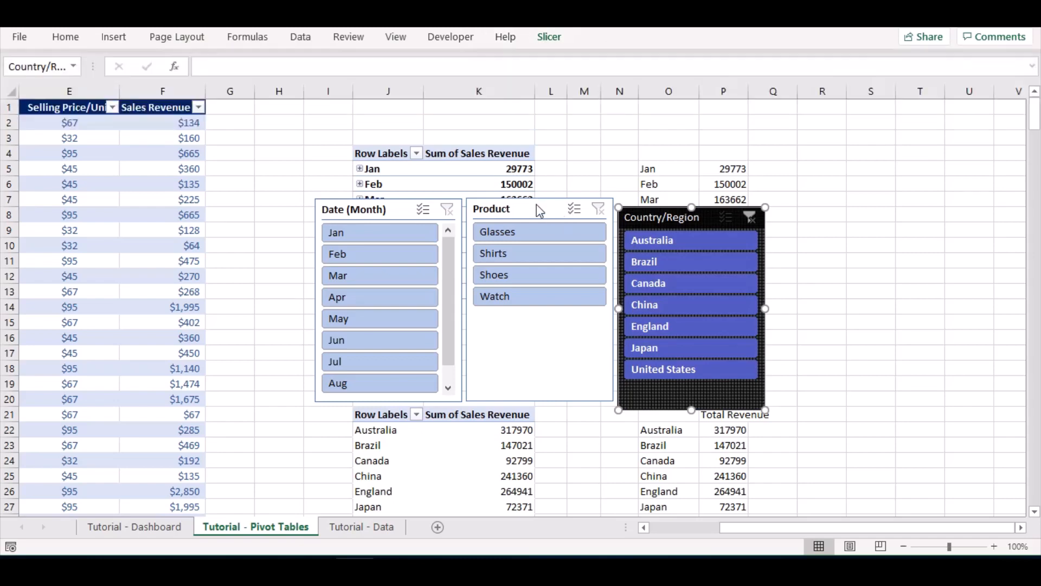
pyautogui.click(549, 37)
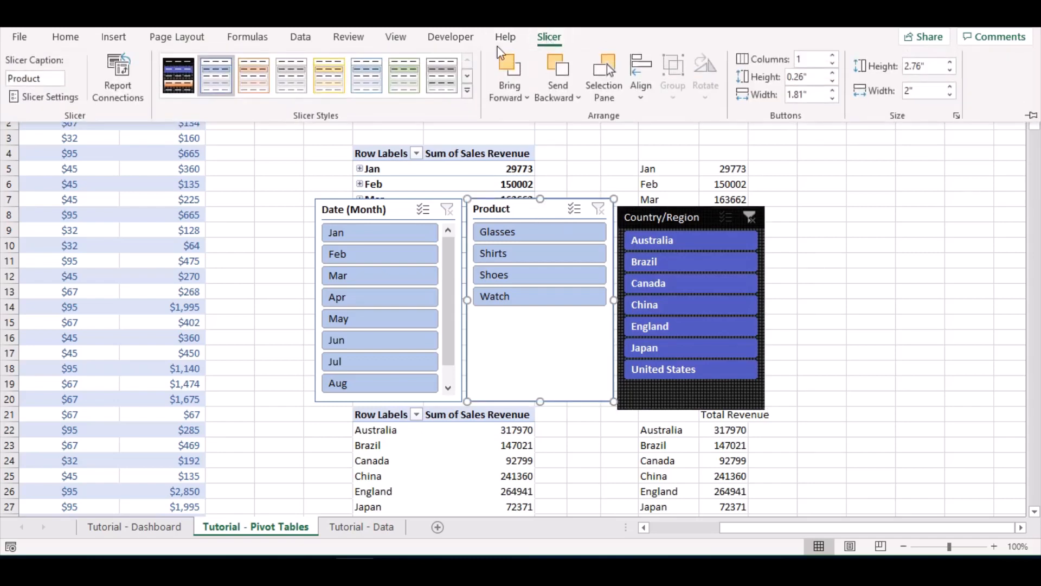
pyautogui.click(178, 76)
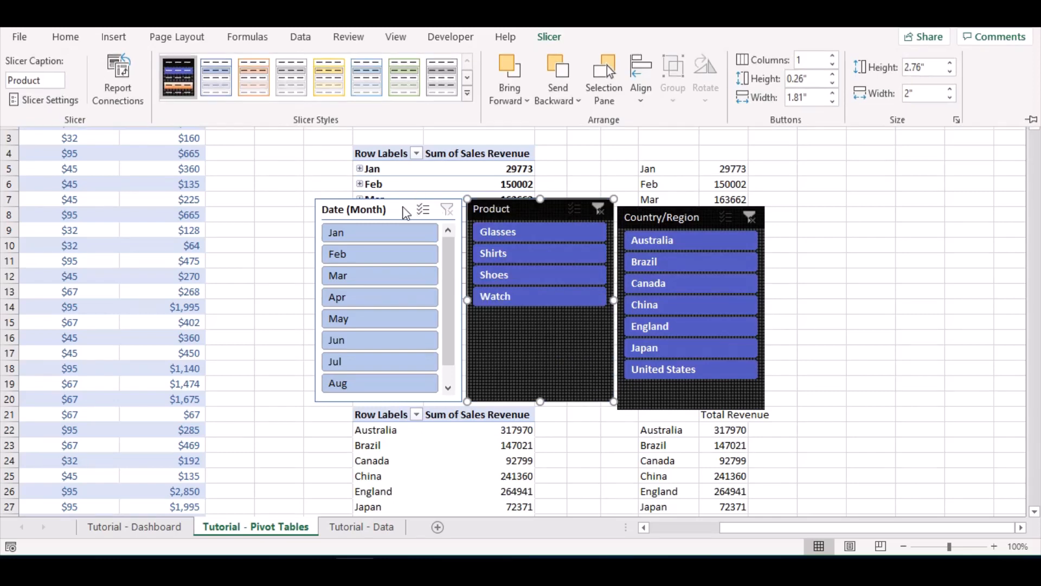
# Apply Slicer Style 1 to the Date (Month) slicer and lengthen it to fit all months from Jan to Sep
pyautogui.click(402, 209)
pyautogui.click(549, 38)
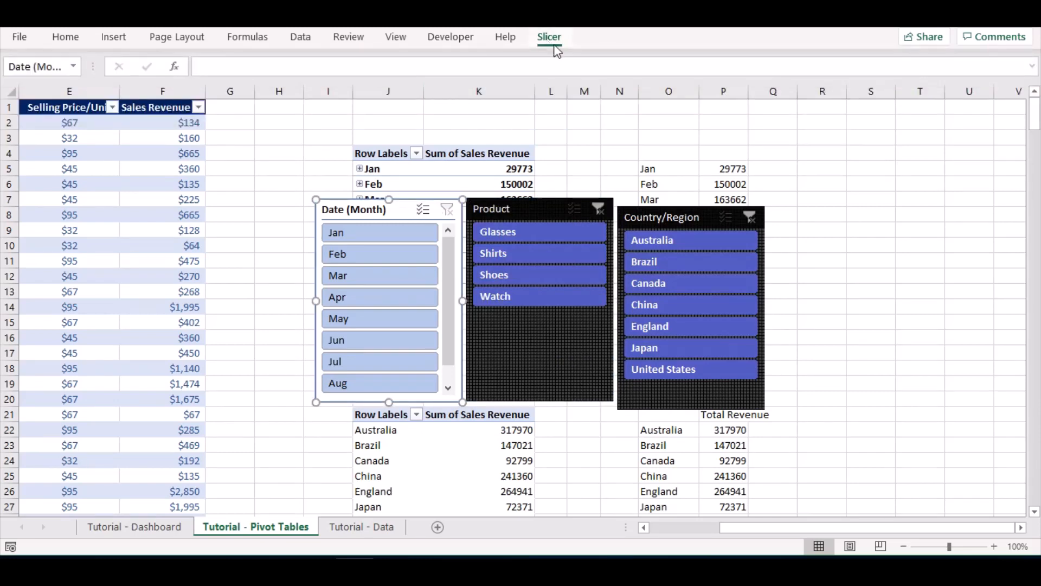
pyautogui.click(178, 76)
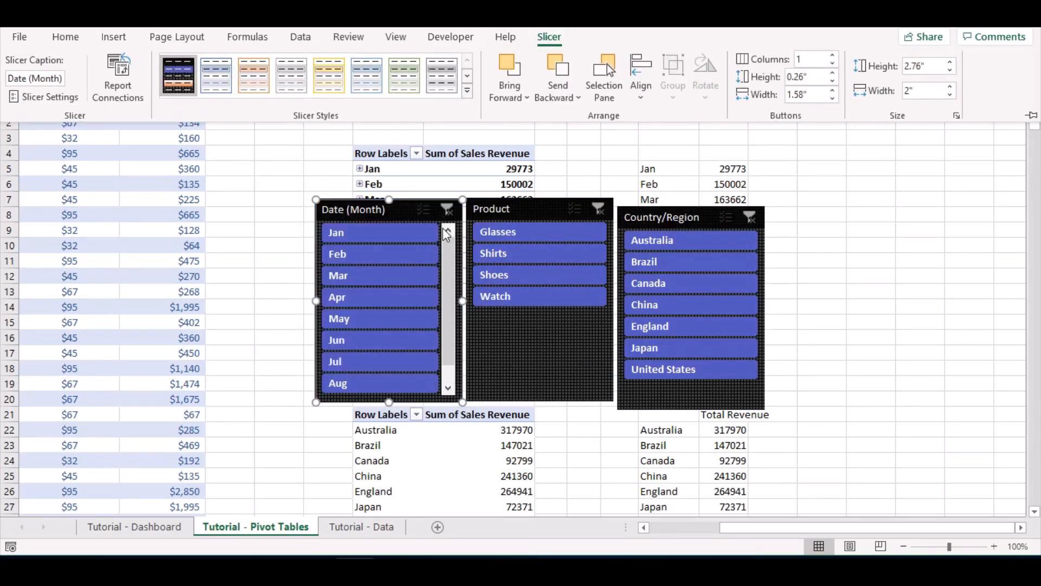
pyautogui.moveTo(389, 403); pyautogui.dragTo(390, 427)
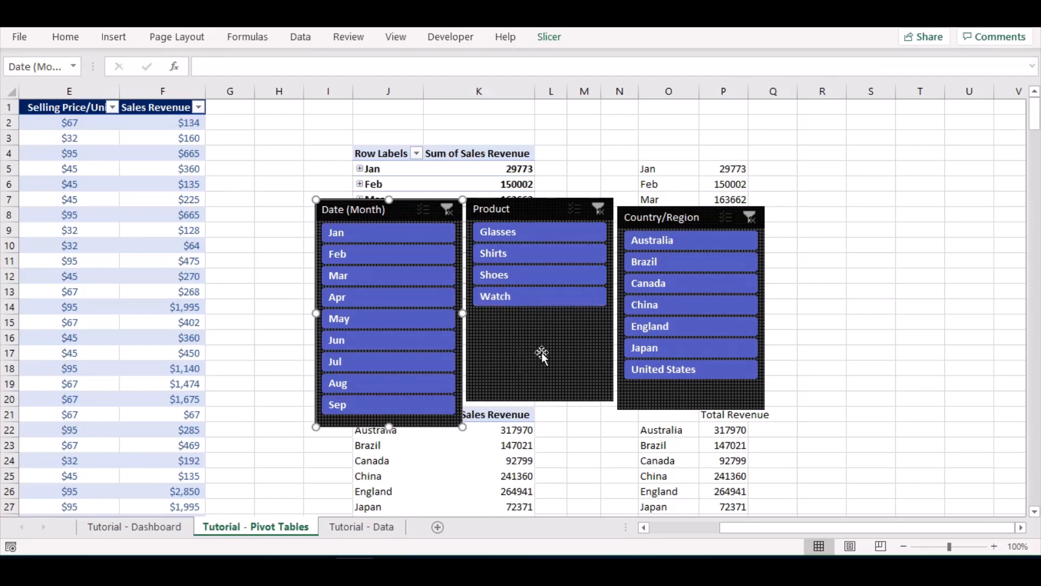
# Move all three slicers from the pivot tables sheet to the Tutorial - Dashboard sheet, placing them beside the charts, just below the title banner
pyautogui.keyDown('ctrl'); pyautogui.click(536, 208); pyautogui.keyUp('ctrl')
pyautogui.keyDown('ctrl'); pyautogui.click(708, 217); pyautogui.keyUp('ctrl')
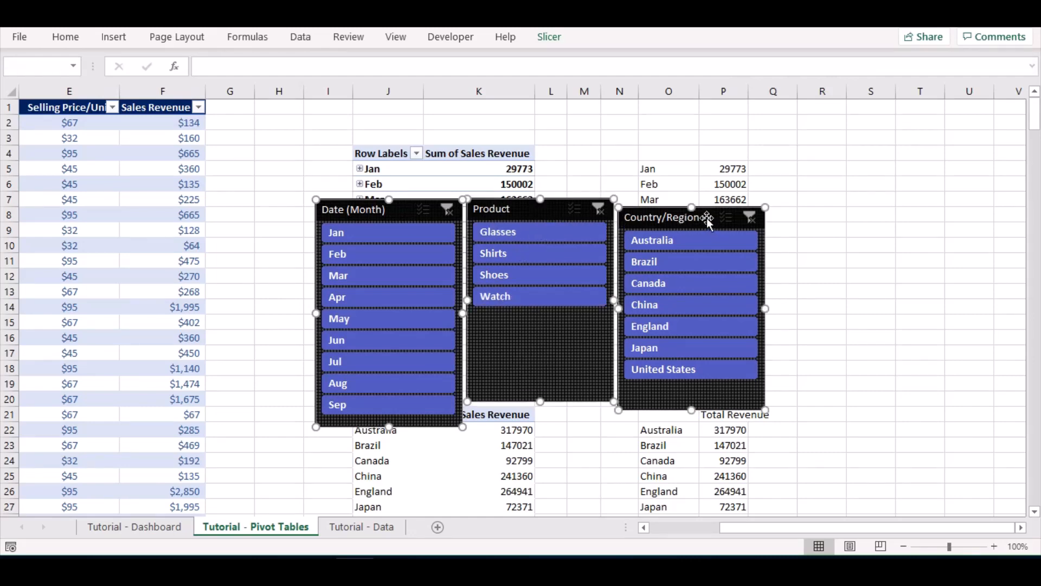
pyautogui.press('Delete')
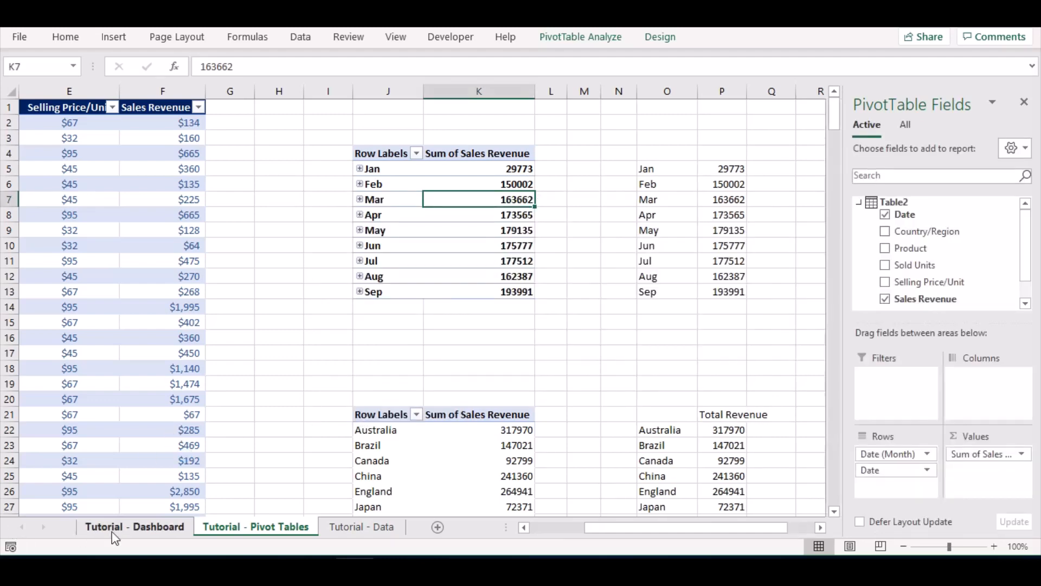
pyautogui.click(115, 537)
pyautogui.click(876, 181)
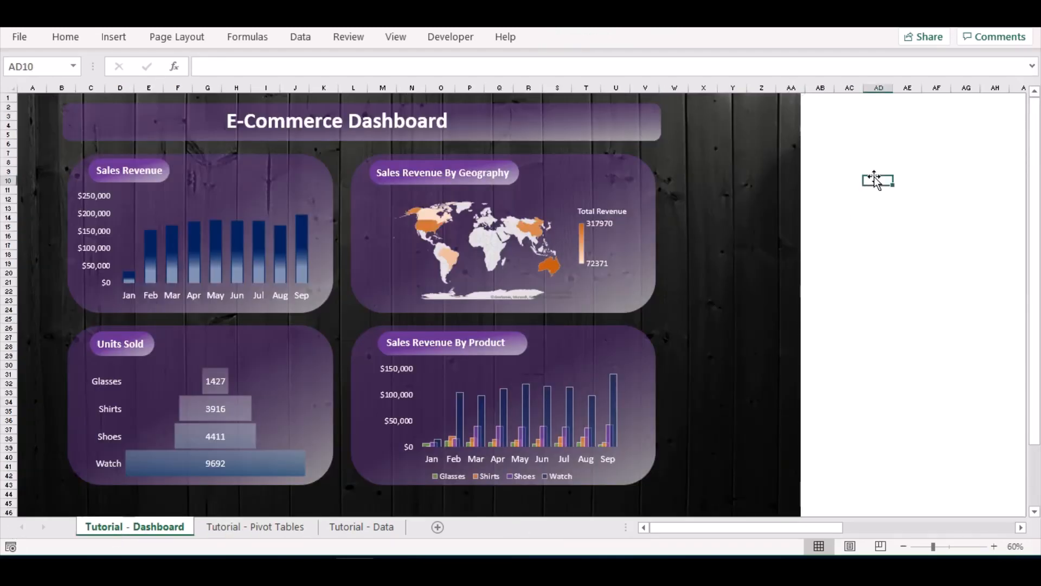
pyautogui.hotkey('ctrl', 'v')
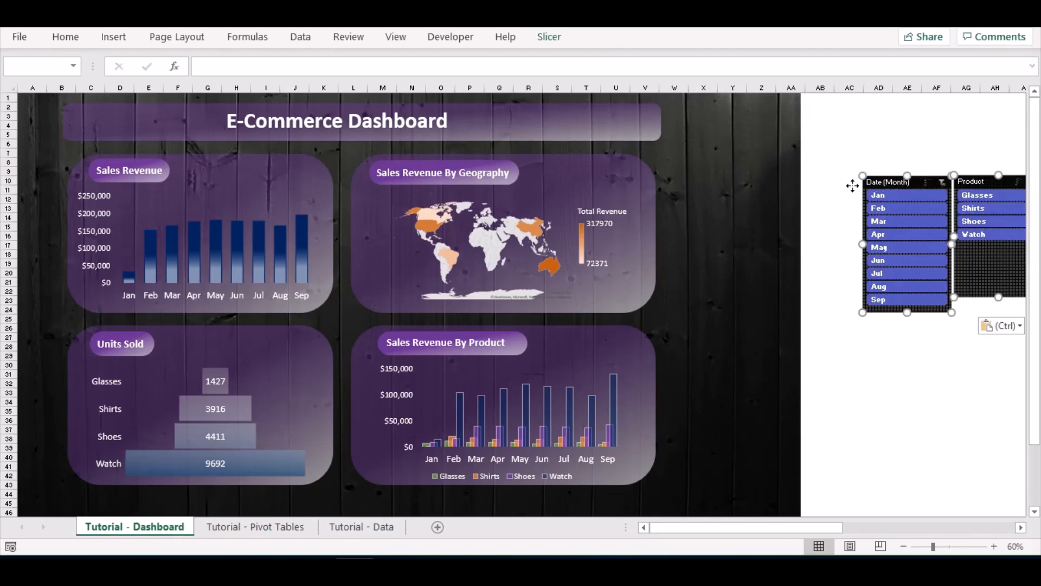
pyautogui.moveTo(852, 186); pyautogui.dragTo(659, 143)
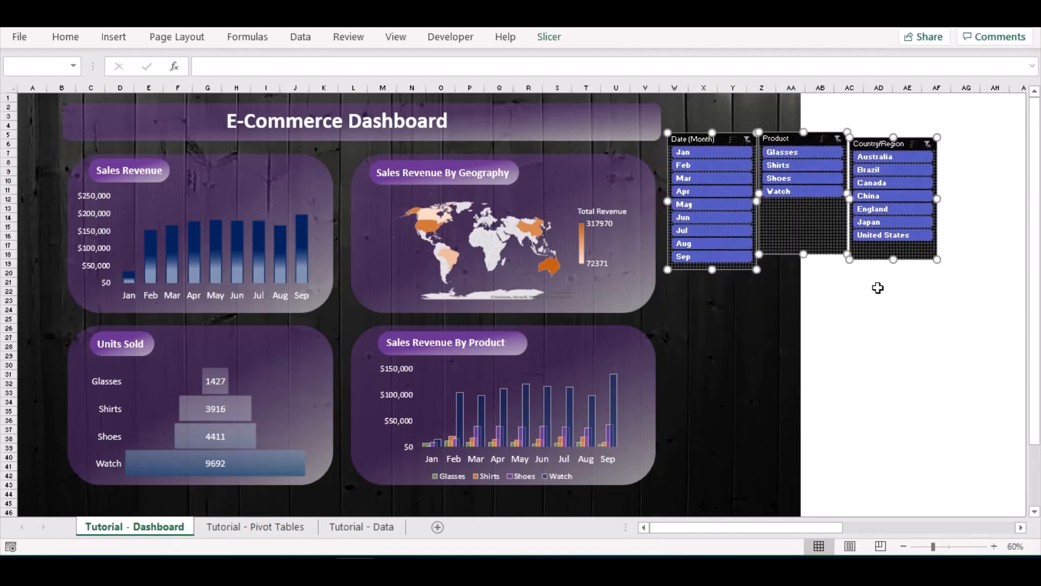
pyautogui.click(878, 287)
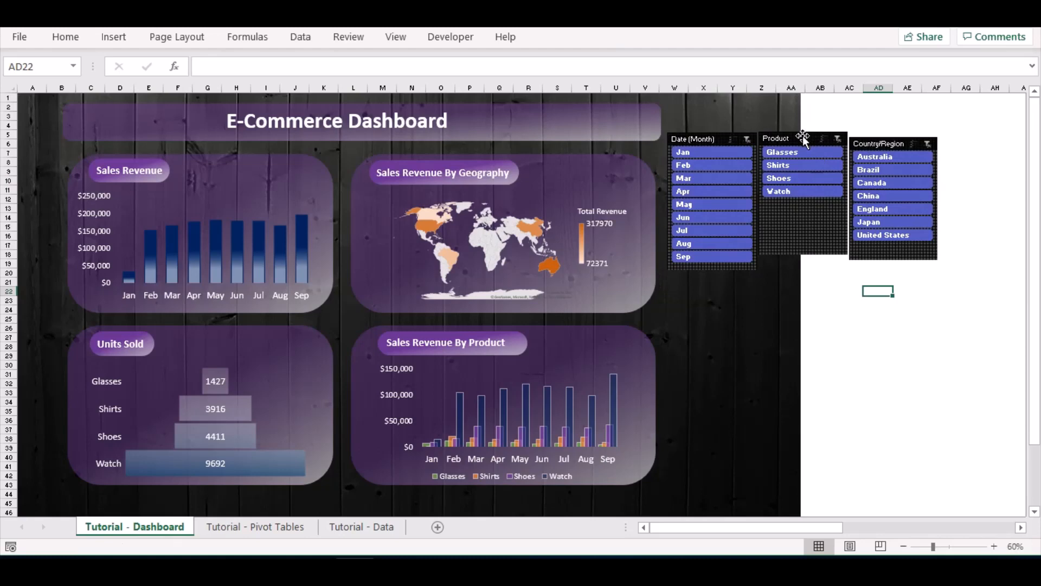
# Stack the Product and Country/Region slicers below the Date (Month) slicer and shorten the Product slicer to fit its four items
pyautogui.moveTo(804, 138); pyautogui.dragTo(709, 281)
pyautogui.moveTo(710, 398); pyautogui.dragTo(704, 348)
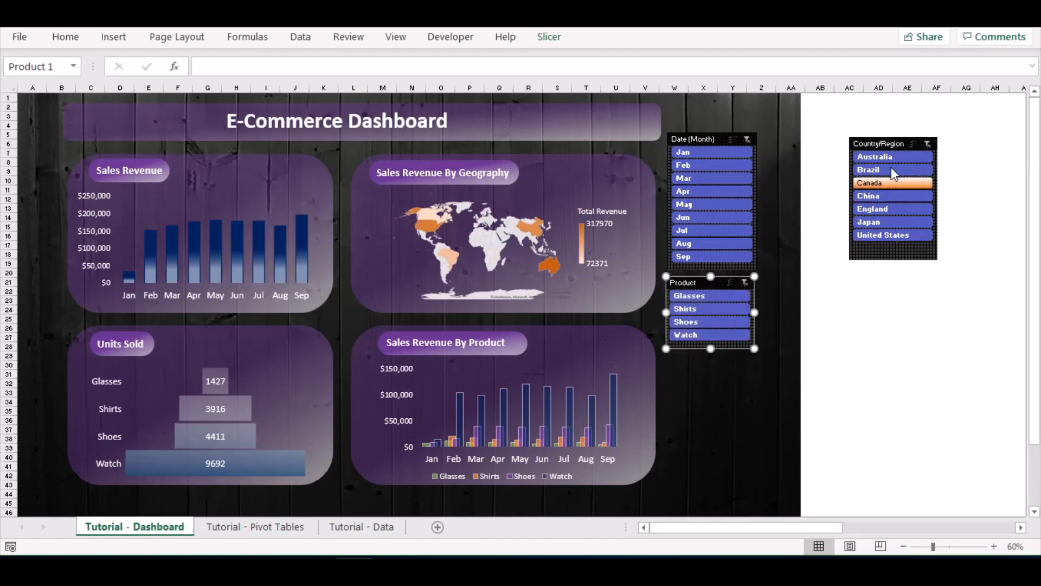
pyautogui.moveTo(885, 144); pyautogui.dragTo(703, 360)
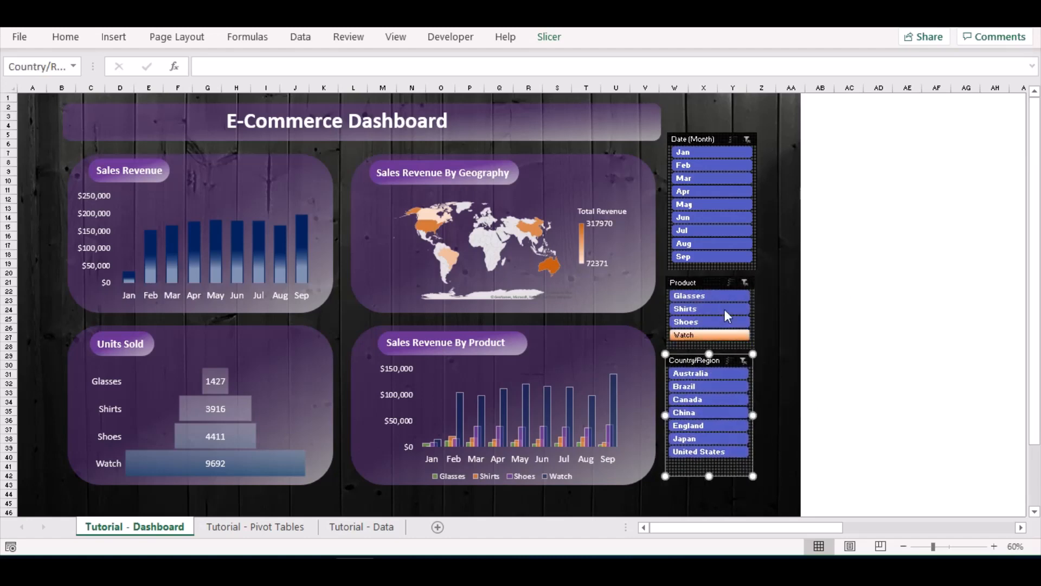
pyautogui.moveTo(706, 281); pyautogui.dragTo(706, 282)
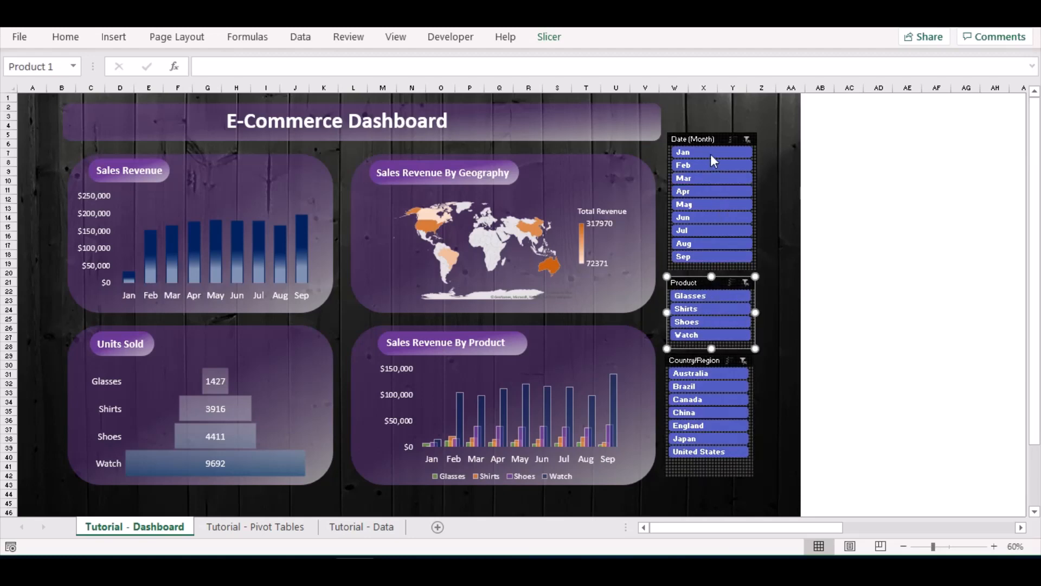
# Shorten the Country/Region slicer to fit its items and shift all three slicers slightly down alongside the chart panels
pyautogui.click(697, 472)
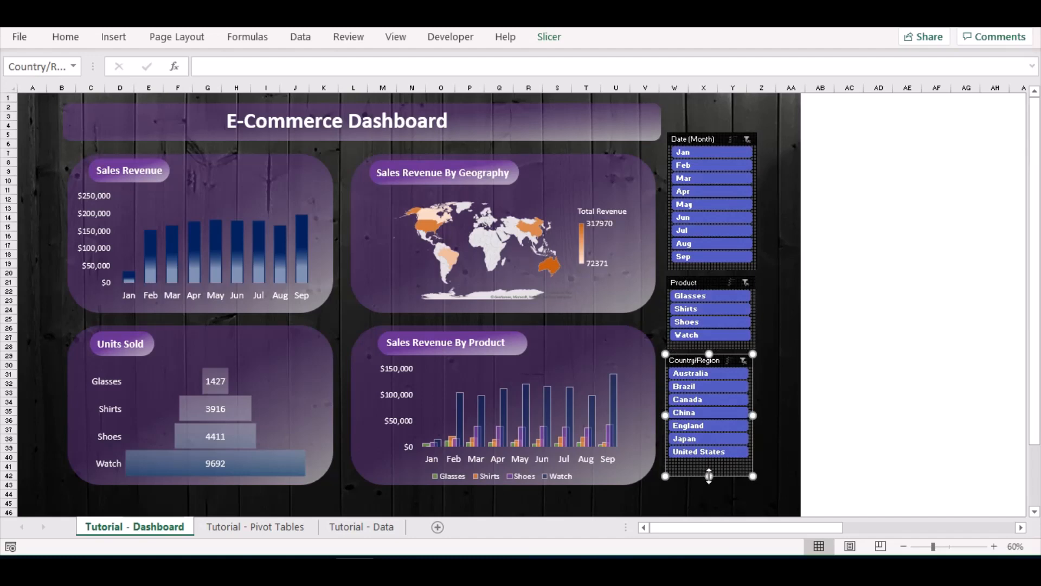
pyautogui.moveTo(709, 475); pyautogui.dragTo(705, 464)
pyautogui.click(898, 338)
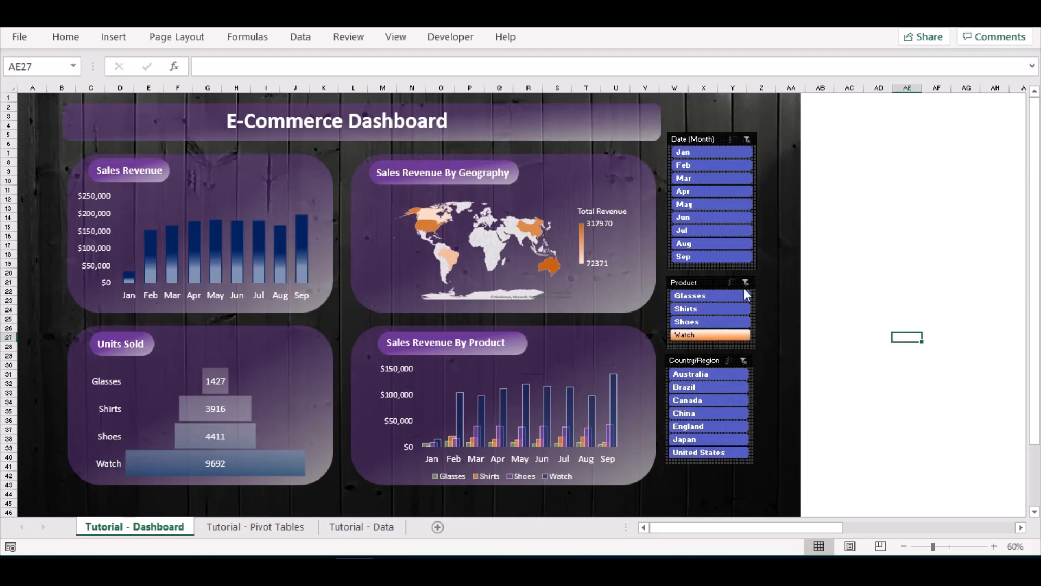
pyautogui.moveTo(703, 369); pyautogui.dragTo(704, 380)
pyautogui.moveTo(715, 287)
pyautogui.mouseDown()
pyautogui.moveTo(710, 281)
pyautogui.moveTo(708, 293)
pyautogui.mouseUp()
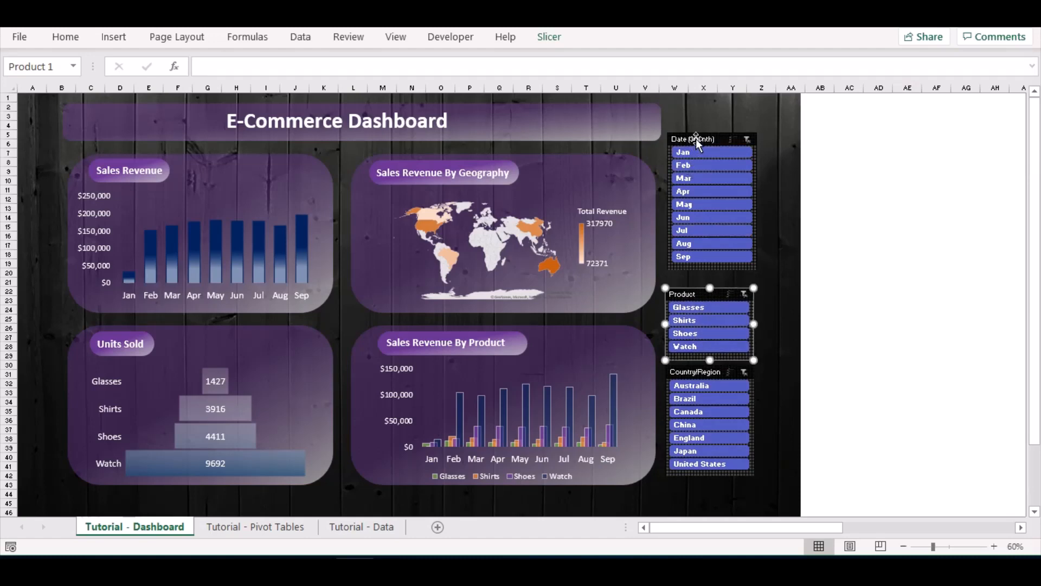
pyautogui.moveTo(694, 140); pyautogui.dragTo(692, 151)
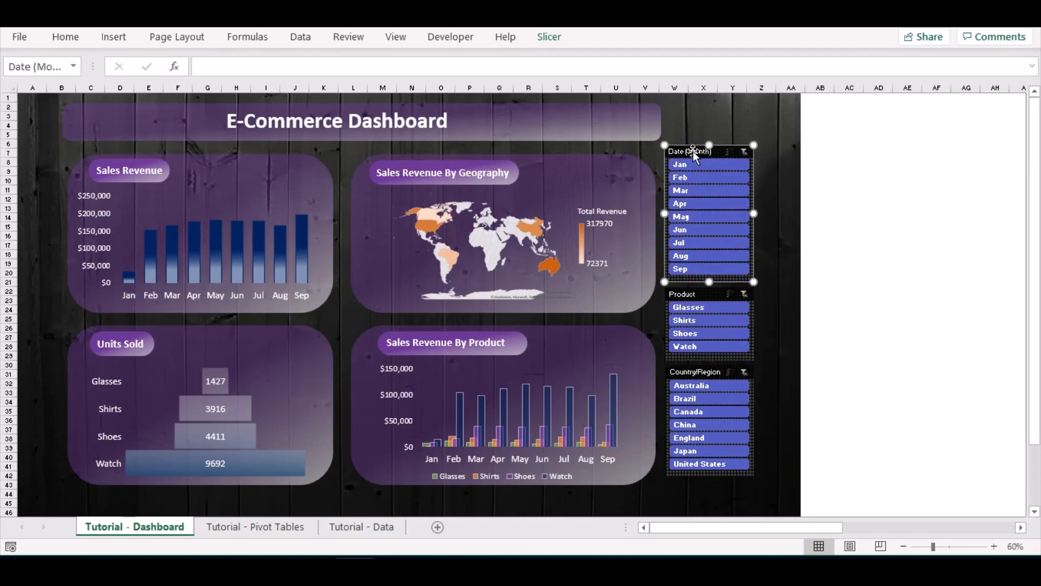
# Hide all unused columns on the Tutorial - Dashboard sheet from column AB through the last column
pyautogui.click(819, 87)
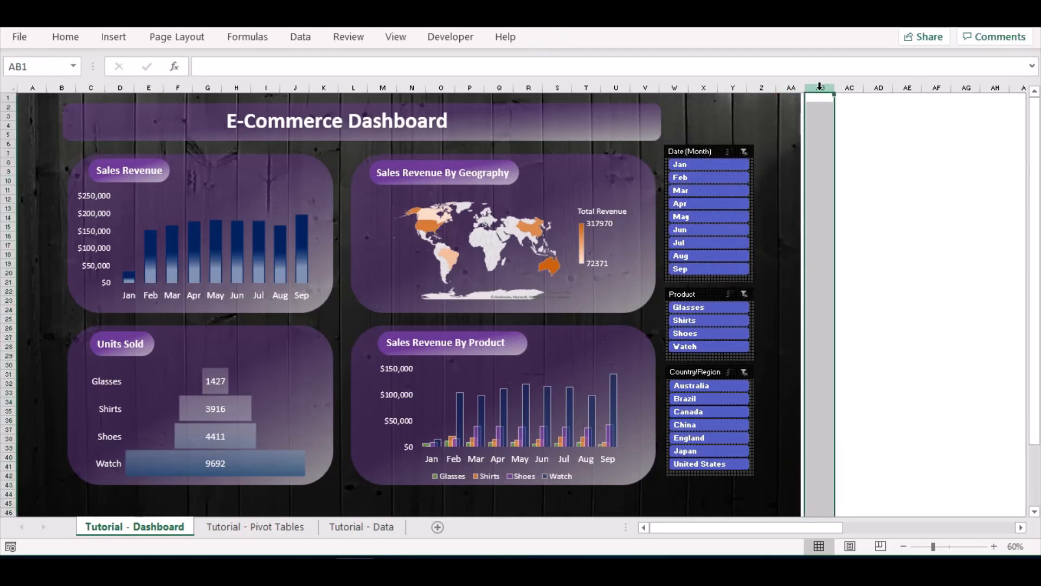
pyautogui.click(789, 87)
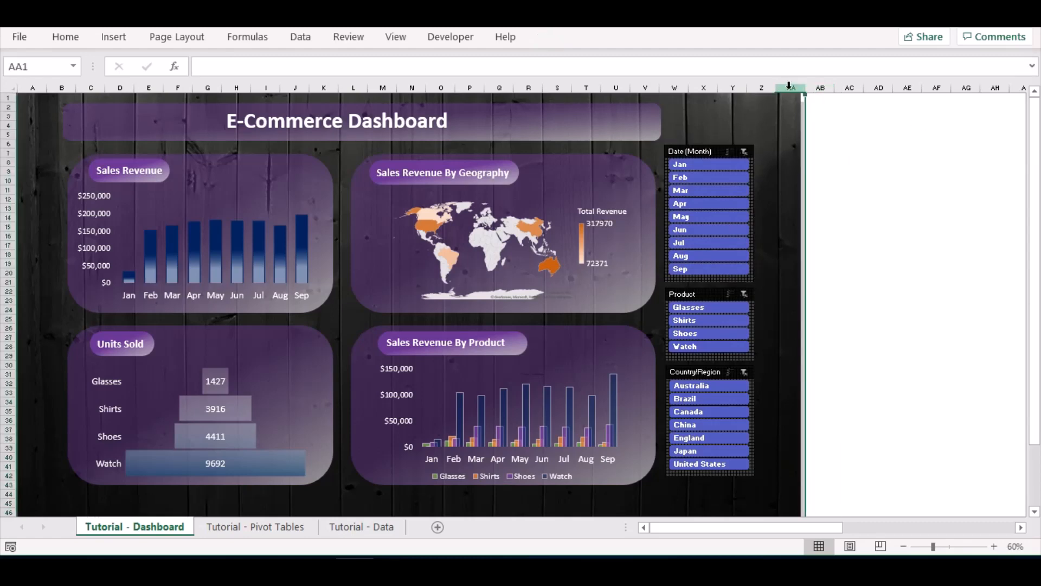
pyautogui.click(822, 87)
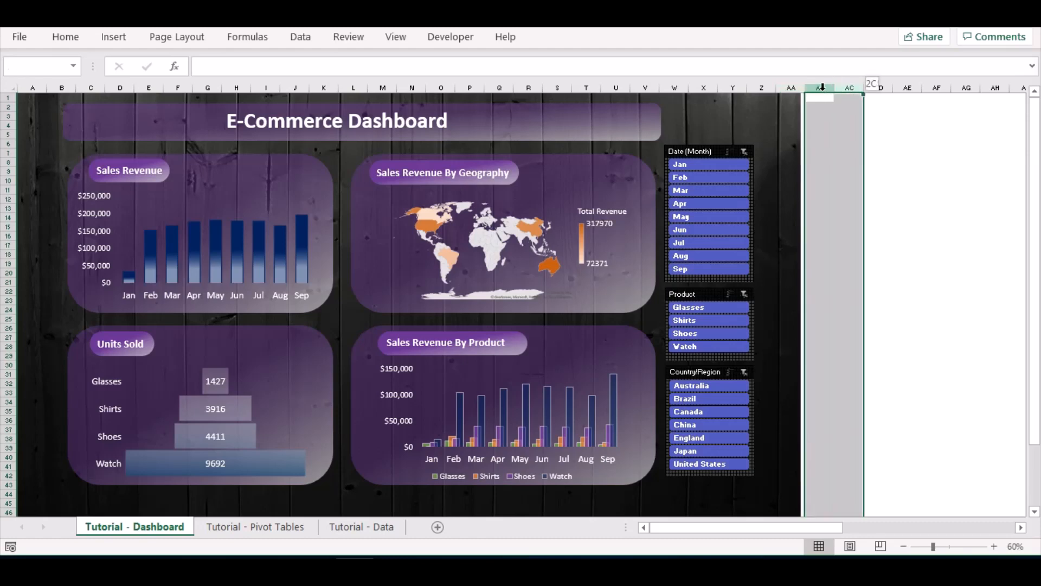
pyautogui.hotkey('ctrl', 'shift', 'Right')
pyautogui.rightClick(823, 88)
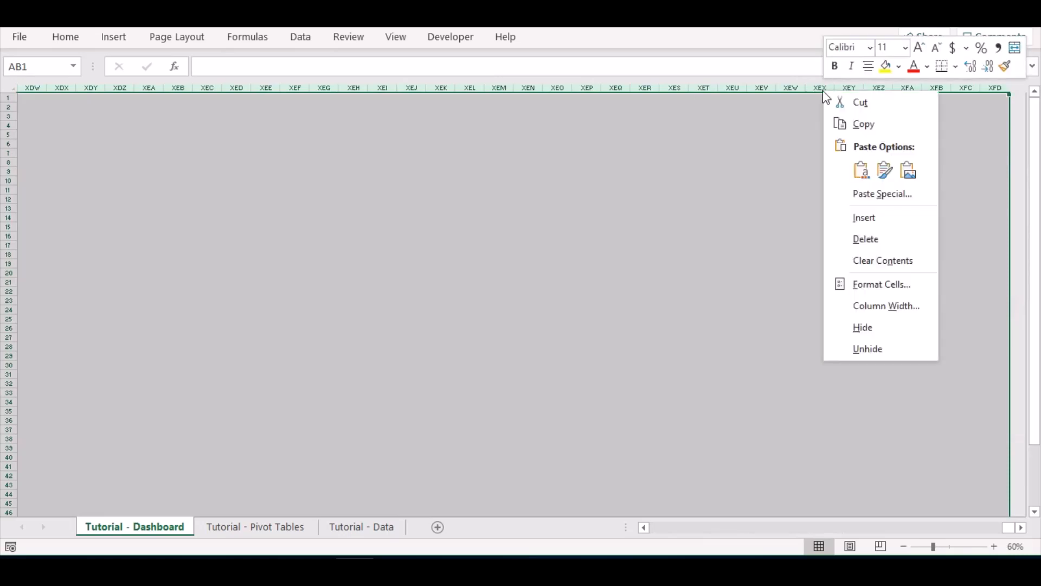
pyautogui.click(862, 327)
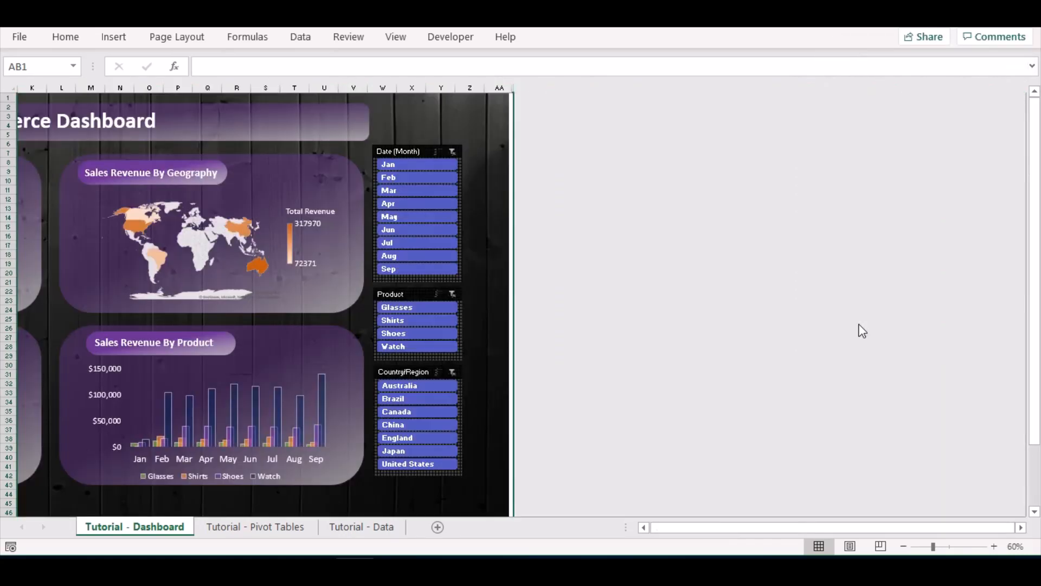
# Widen the dark wood background picture slightly so it reaches the outer edge of column AA
pyautogui.moveTo(839, 525); pyautogui.dragTo(678, 532)
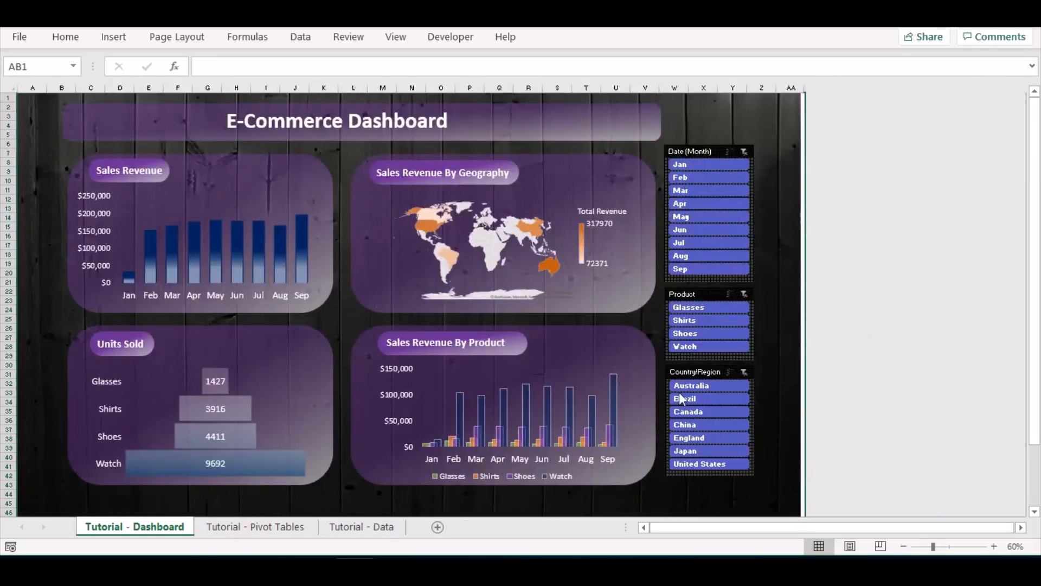
pyautogui.click(800, 202)
pyautogui.moveTo(802, 333); pyautogui.dragTo(828, 334)
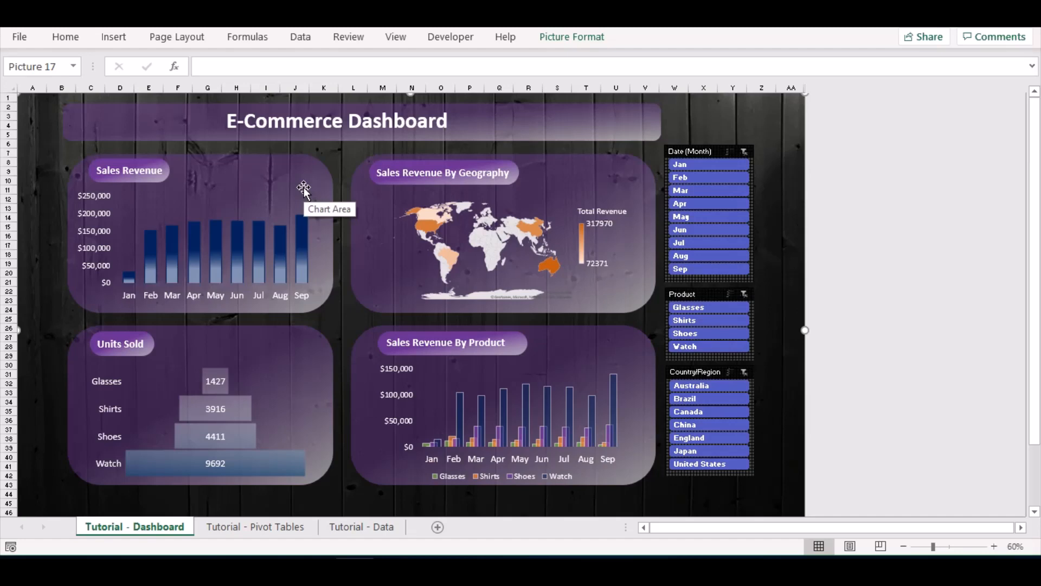
# Test the slicers by filtering the dashboard to Jan, Shirts and China, and clear all the slicer filters again
pyautogui.click(698, 165)
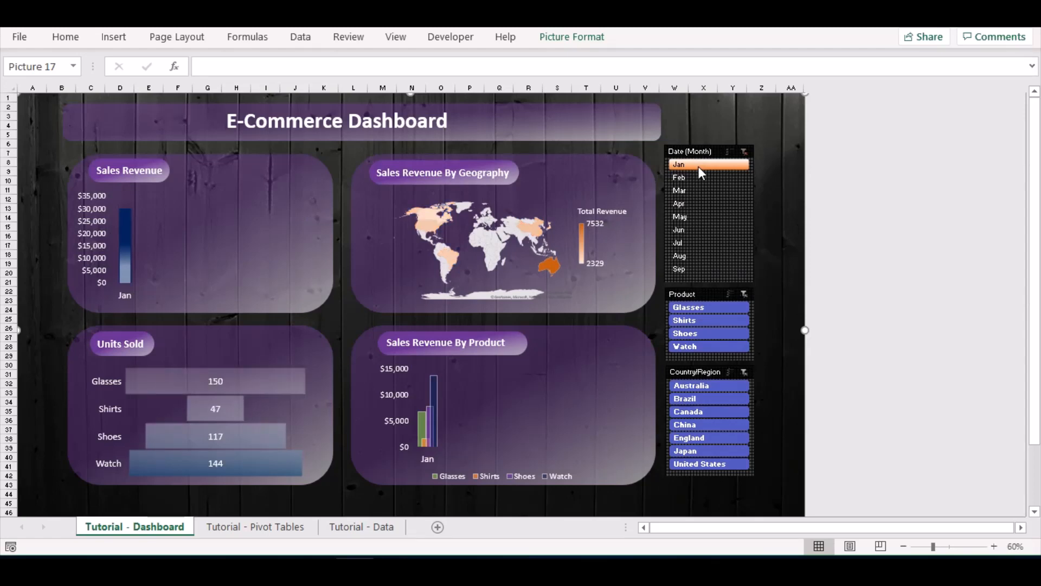
pyautogui.click(695, 322)
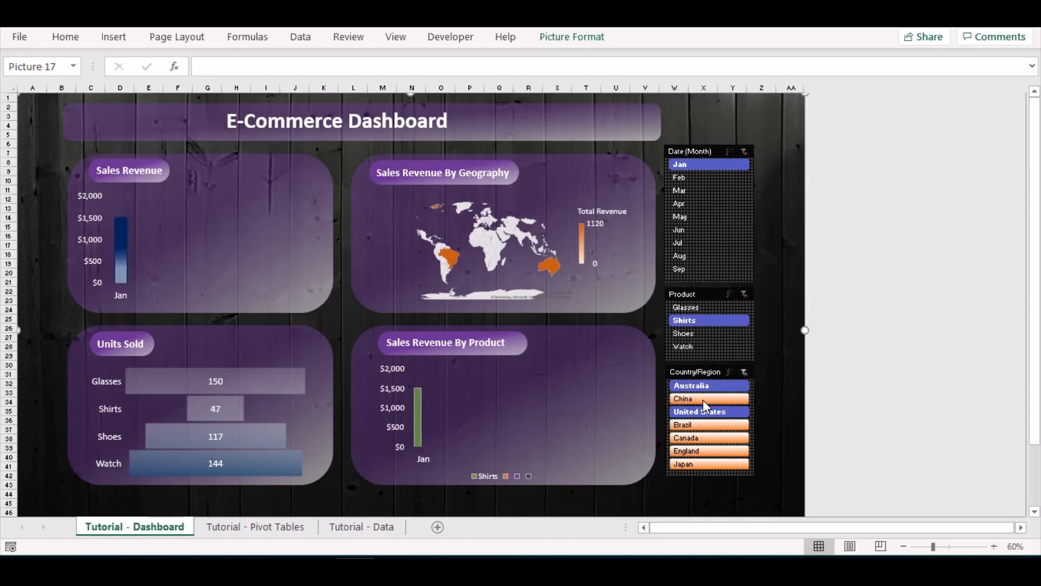
pyautogui.click(703, 400)
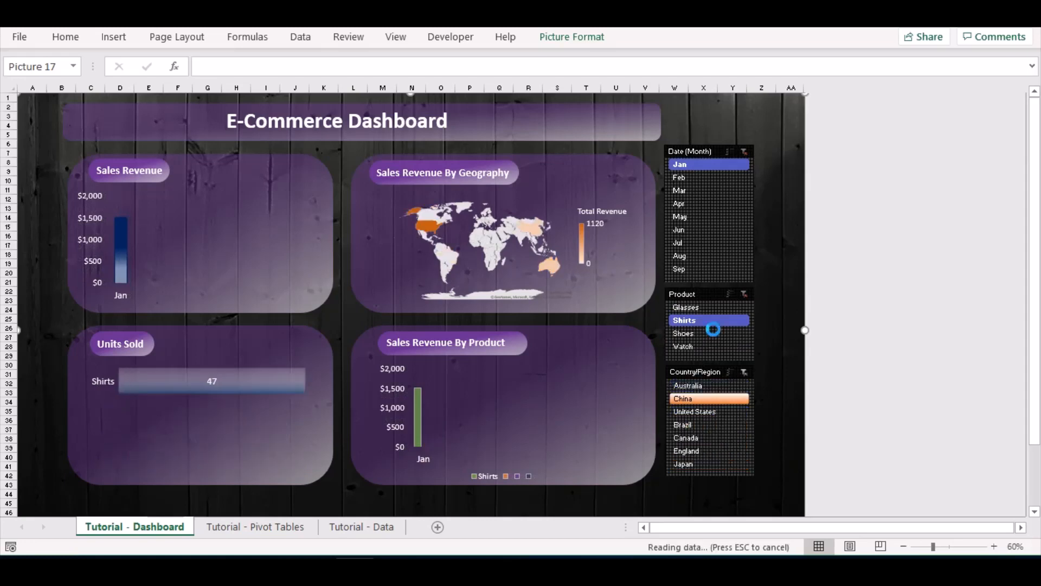
pyautogui.click(744, 373)
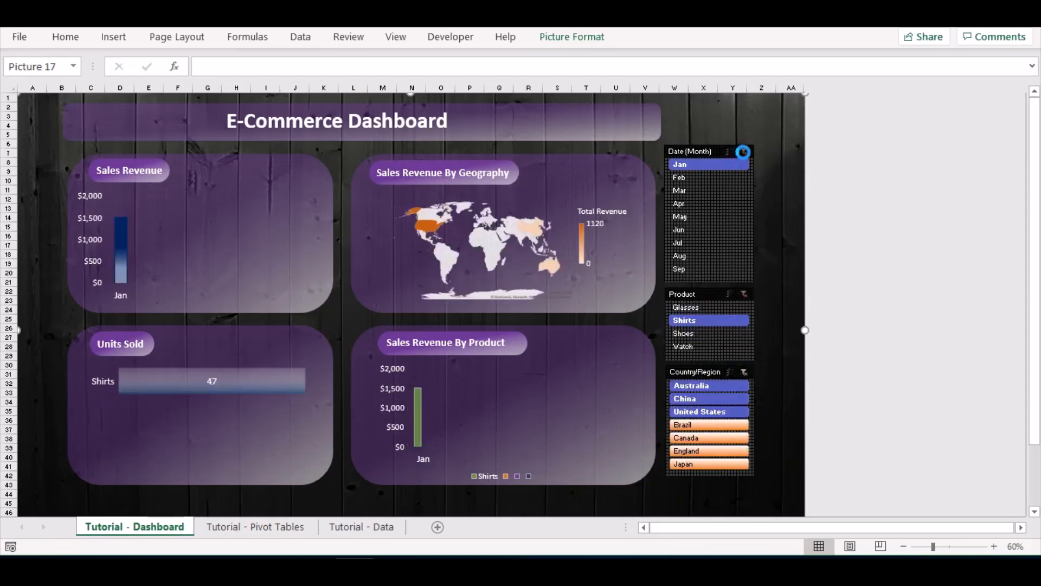
pyautogui.click(743, 152)
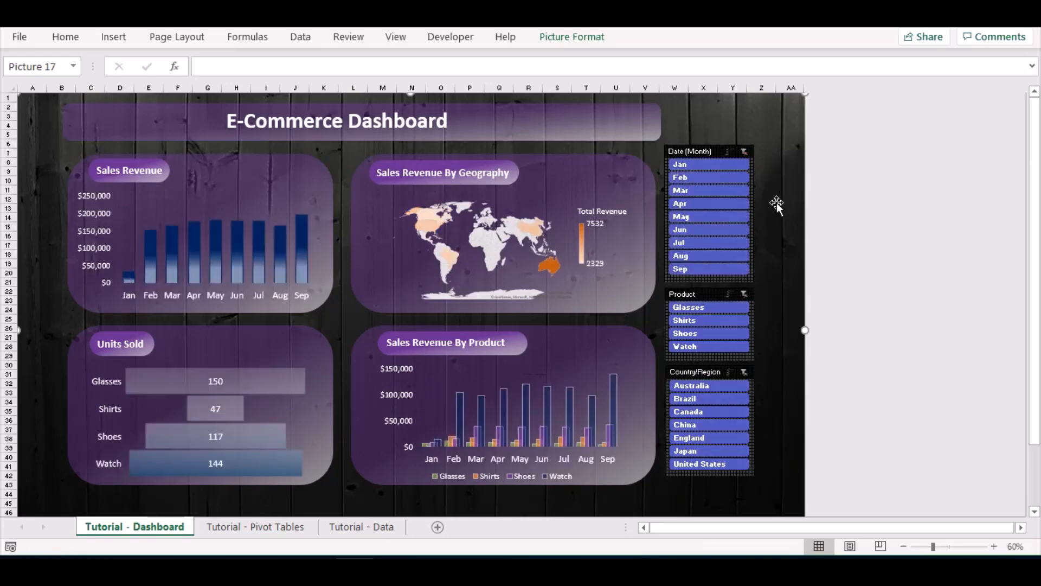